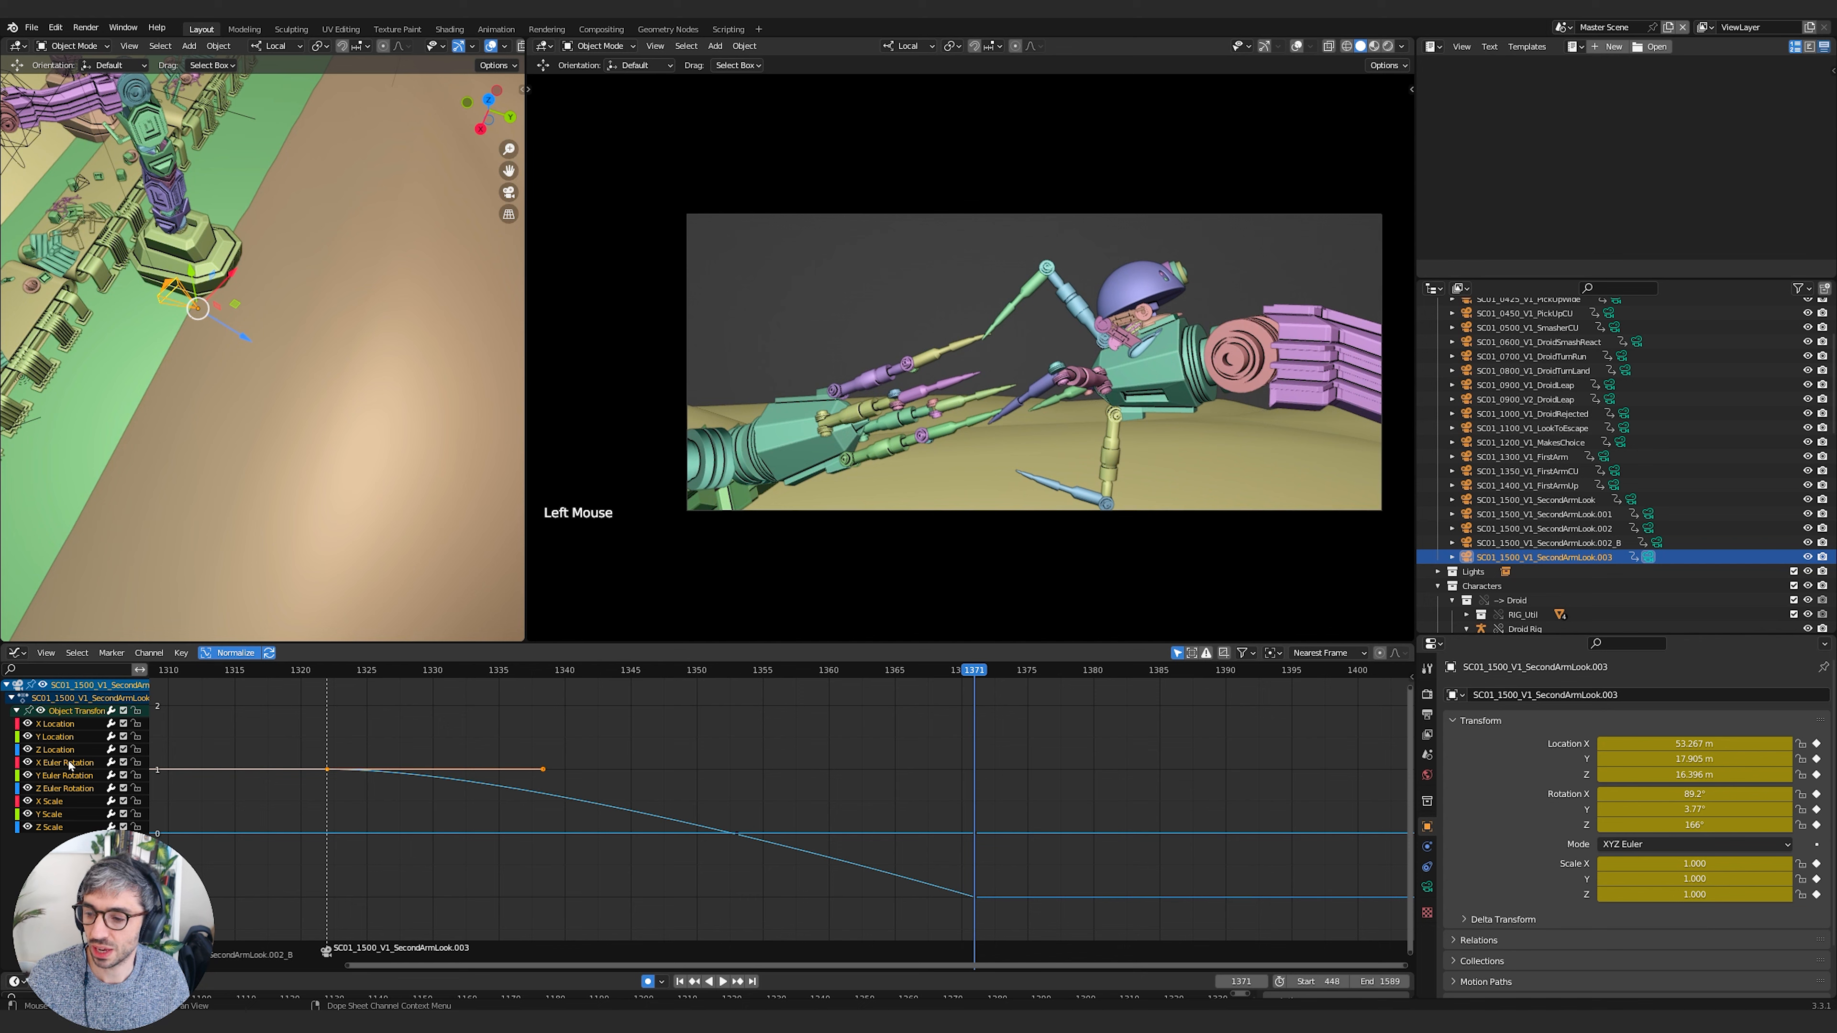
Raise the camera's X Euler Rotation key at frame 1371 to 90.5° and show the graph editor's sidebar
click(1197, 846)
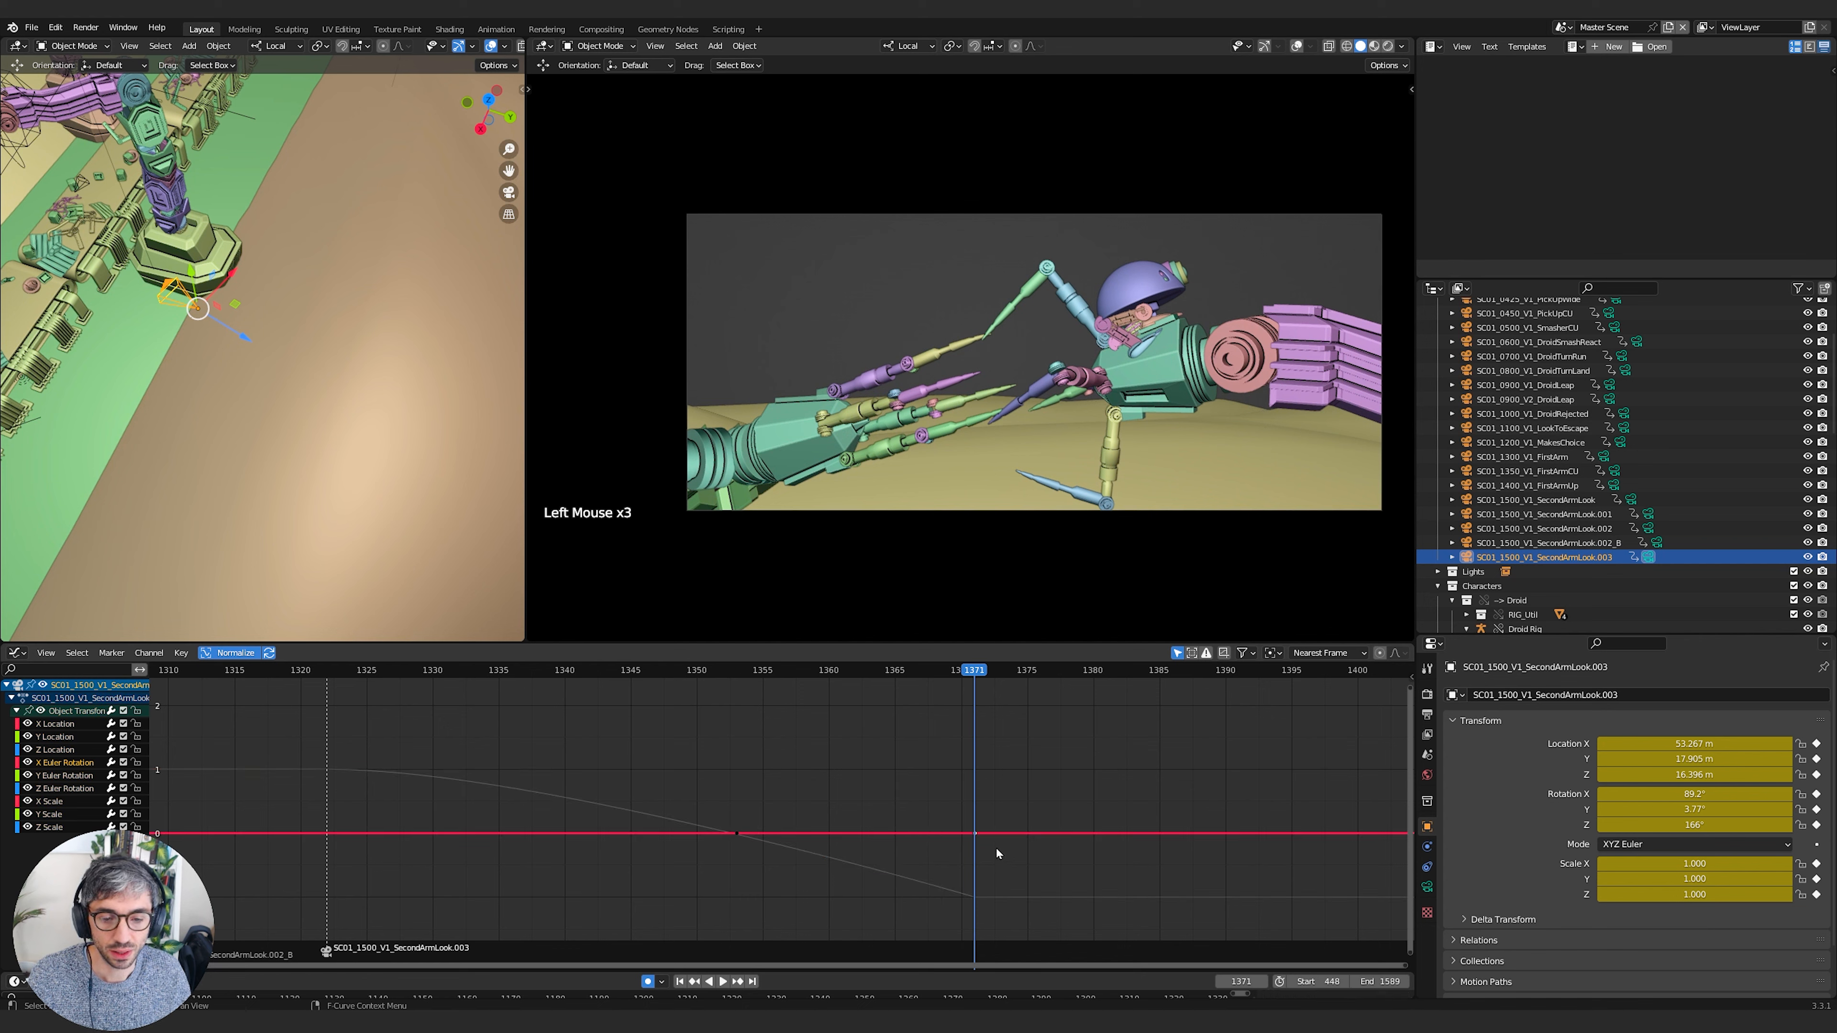
click(975, 833)
key(b)
key(g)
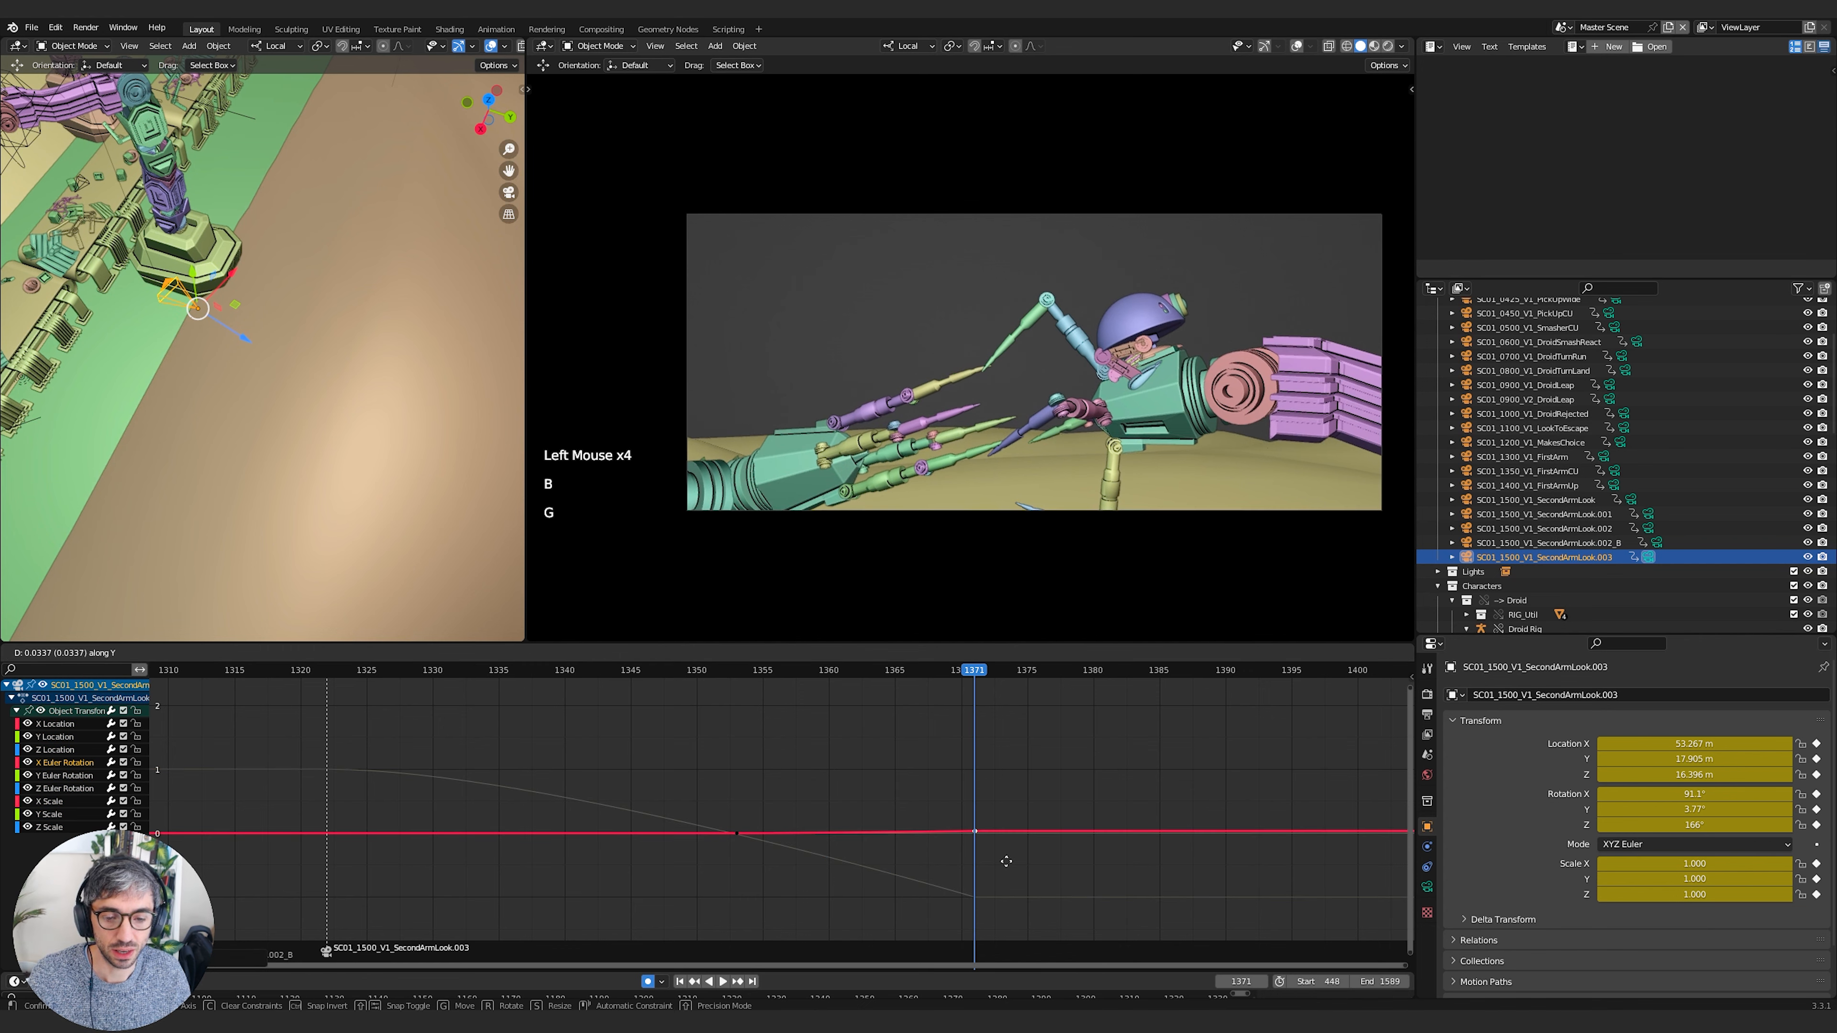
click(1006, 860)
key(n)
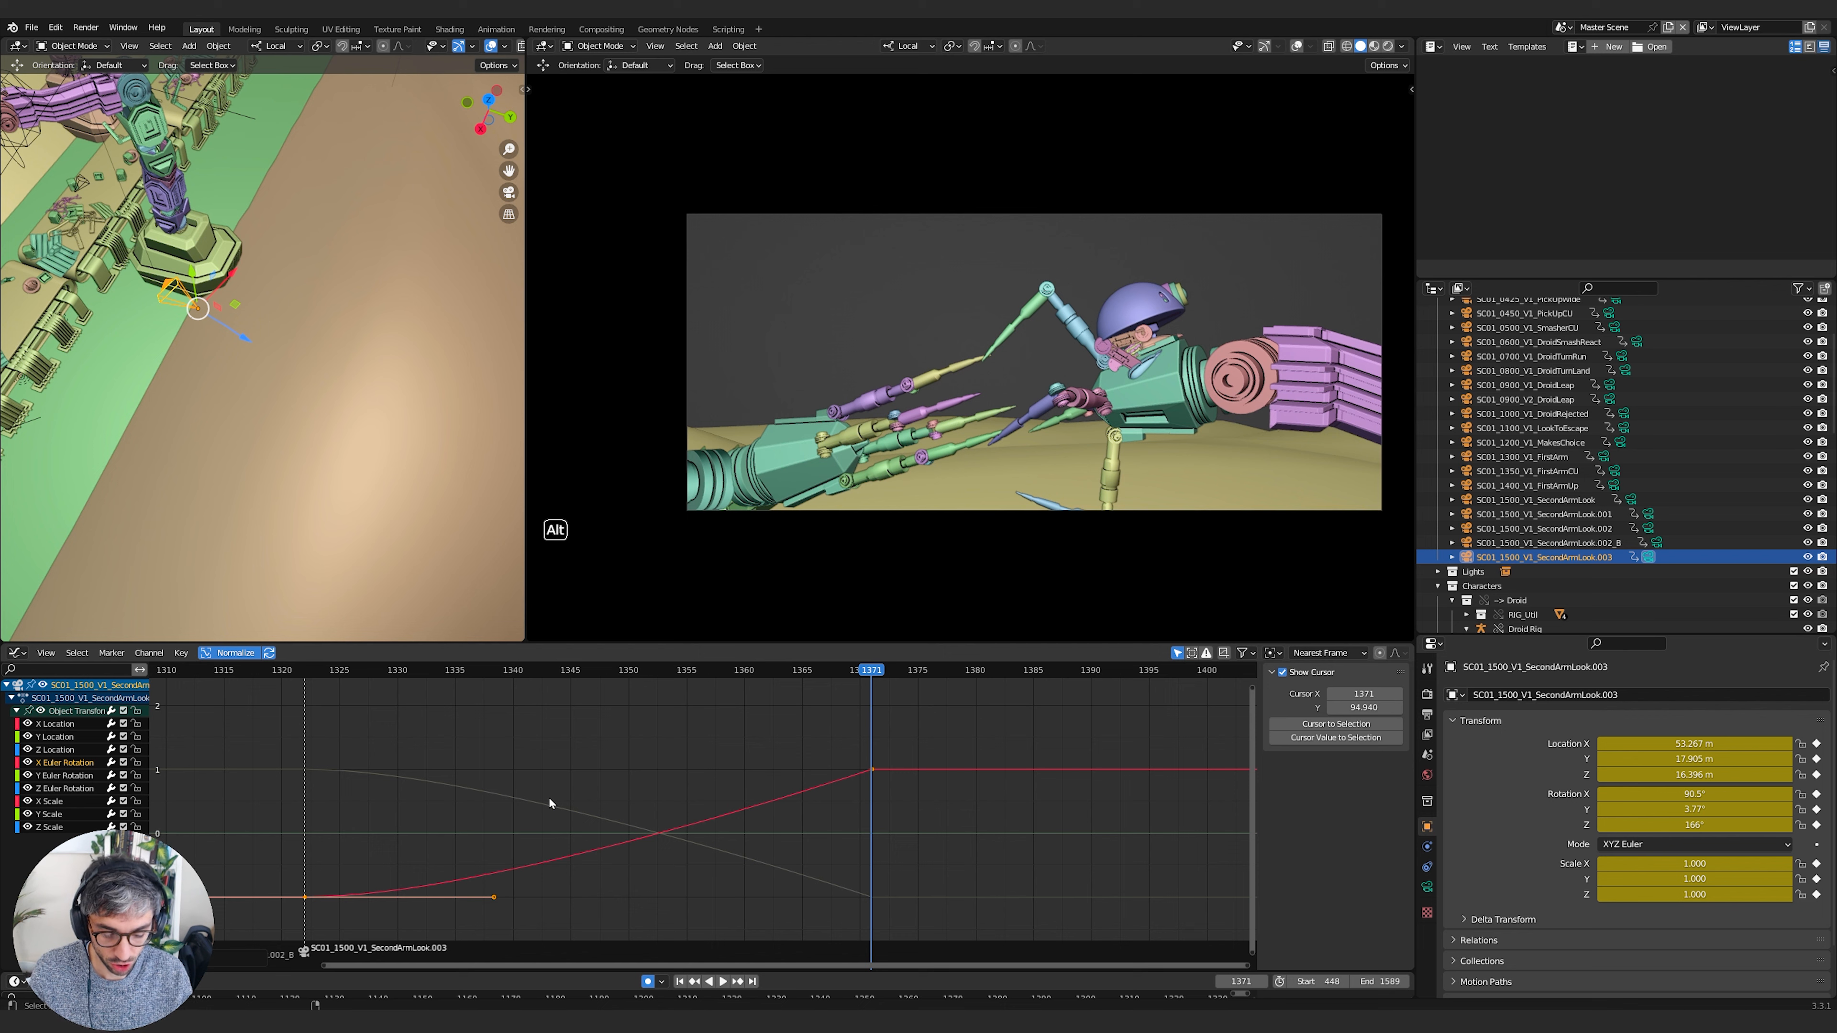
Limit the preview range to frames 1322–1371 and play back the camera move
key(ctrl+alt+p)
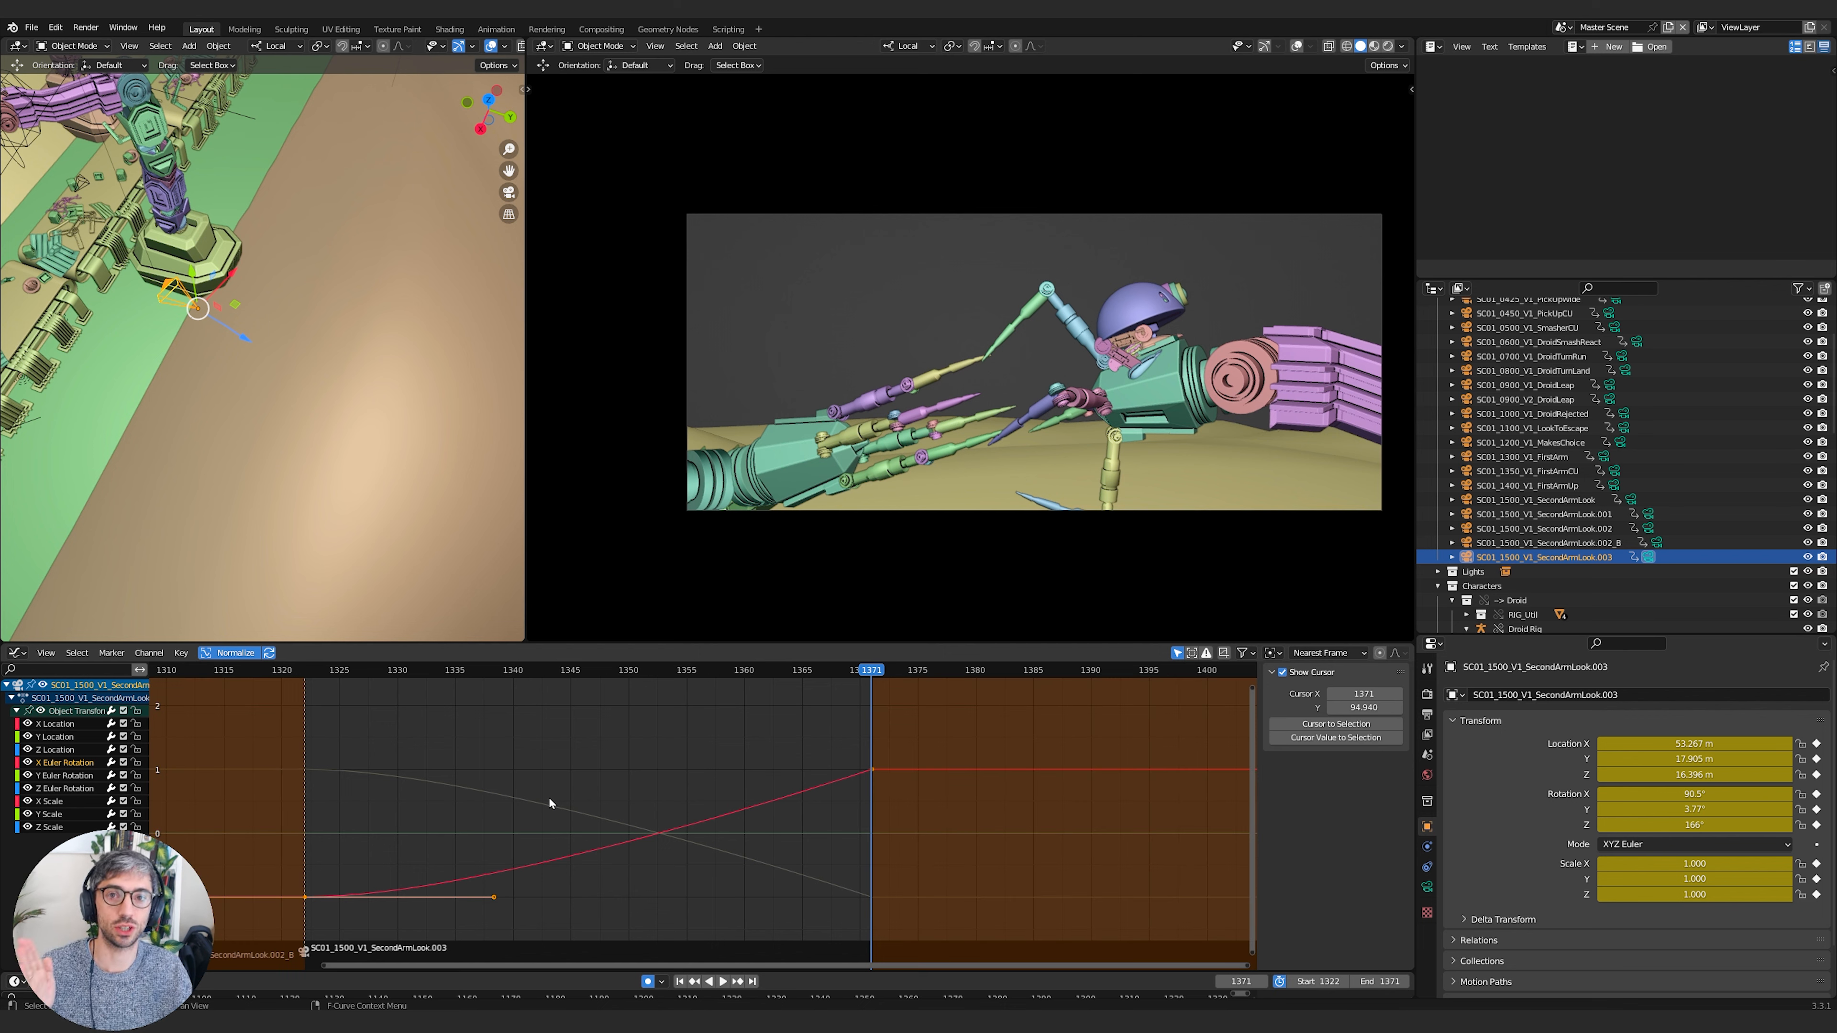
key(space)
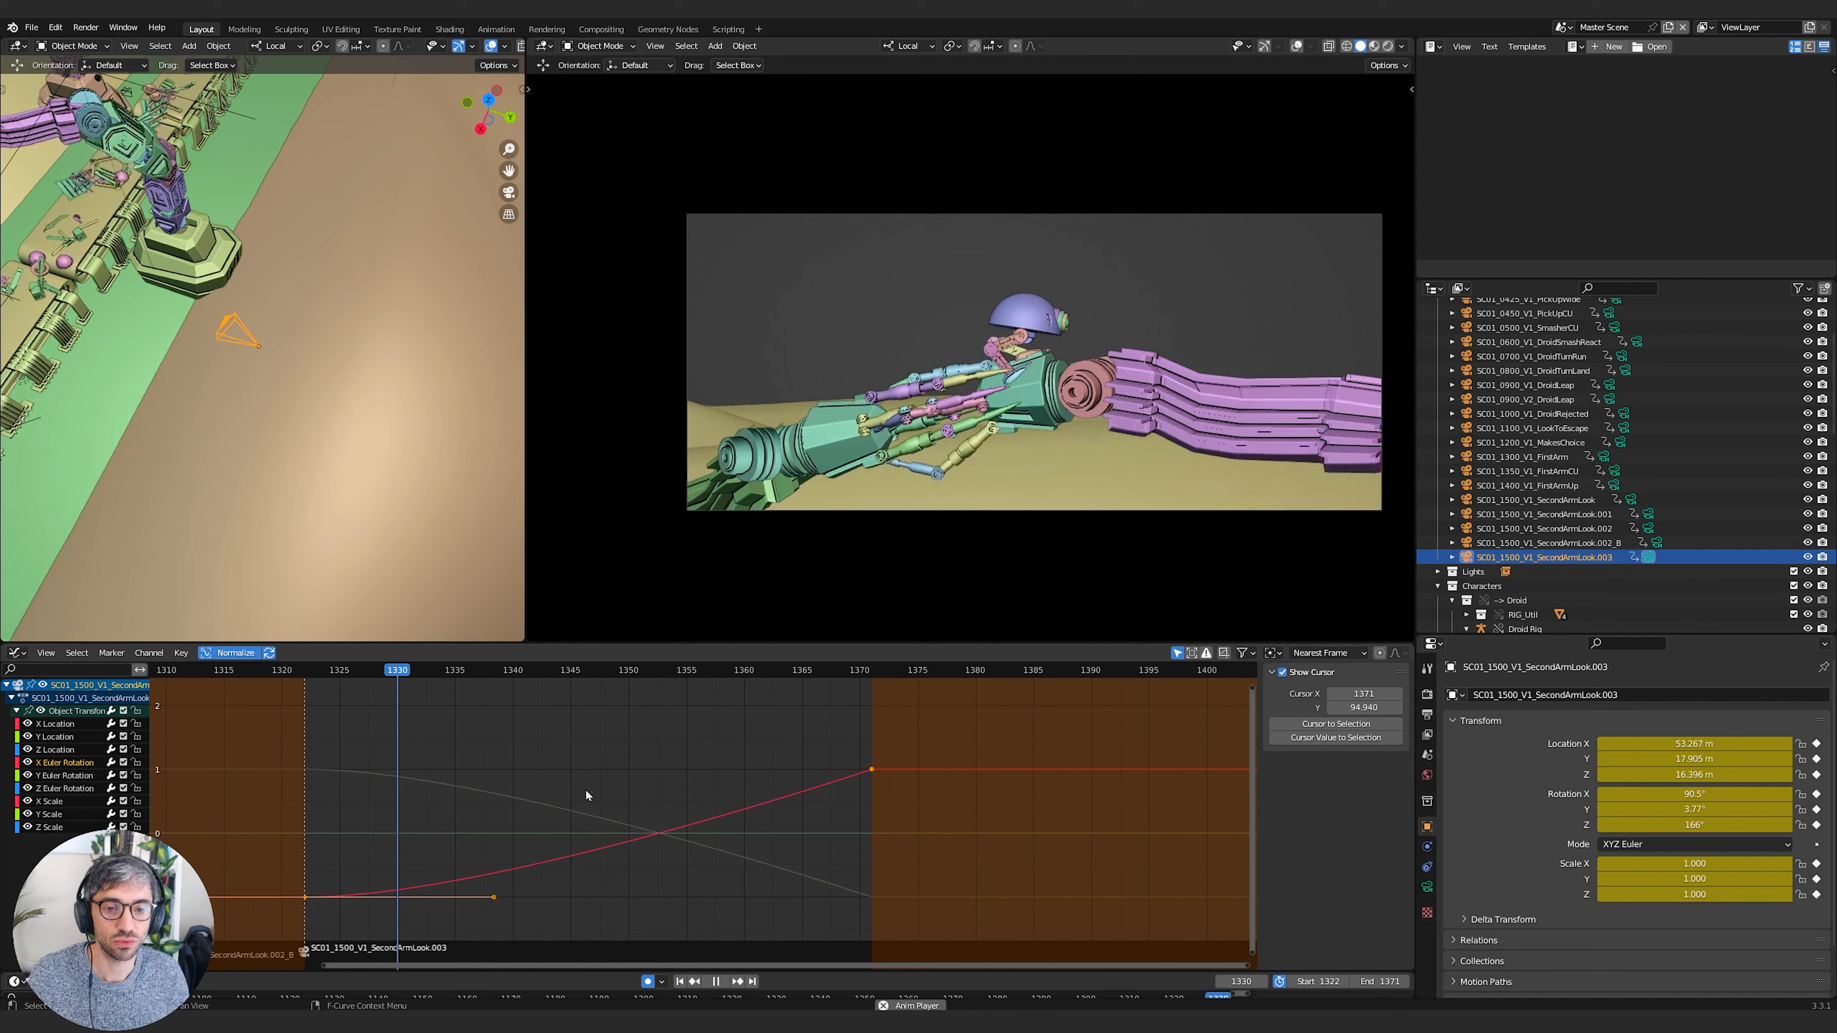
key(space)
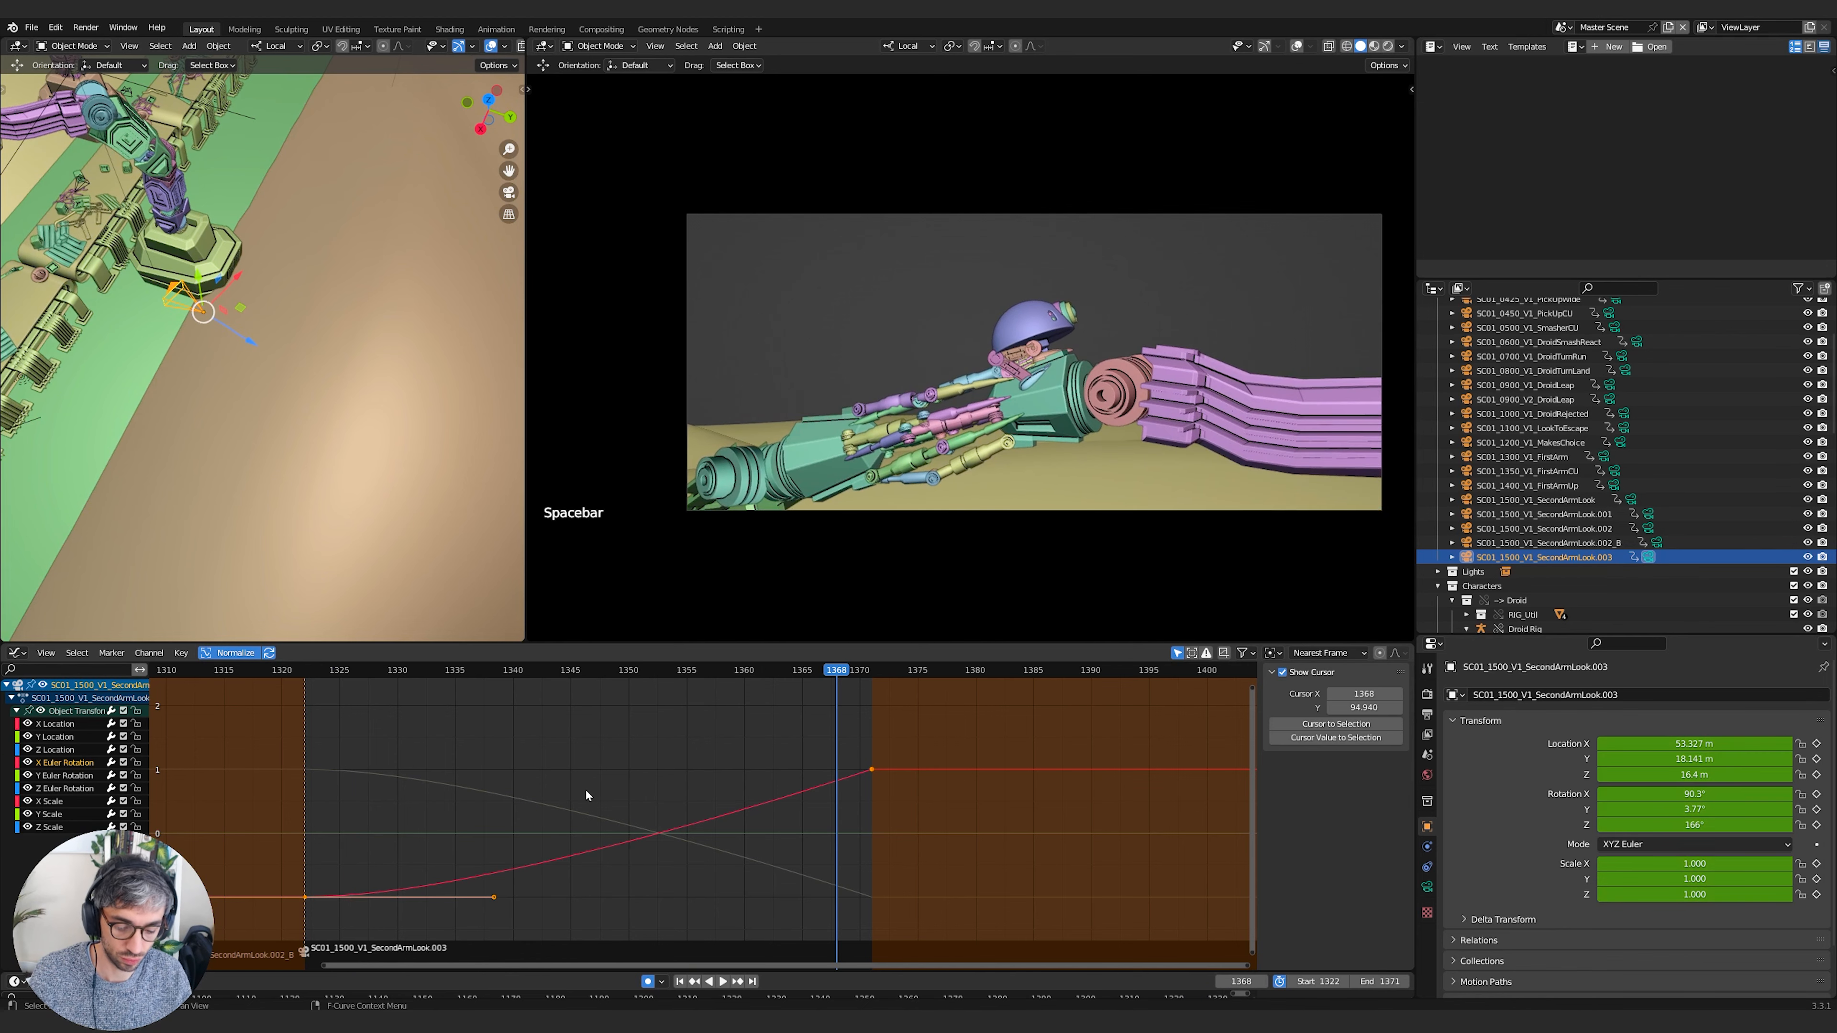
Replace the preview range with frames 1322–1379 and play the shot back in short passes
key(alt+p)
drag(821, 669, 963, 675)
key(p)
drag(964, 724, 305, 752)
key(space)
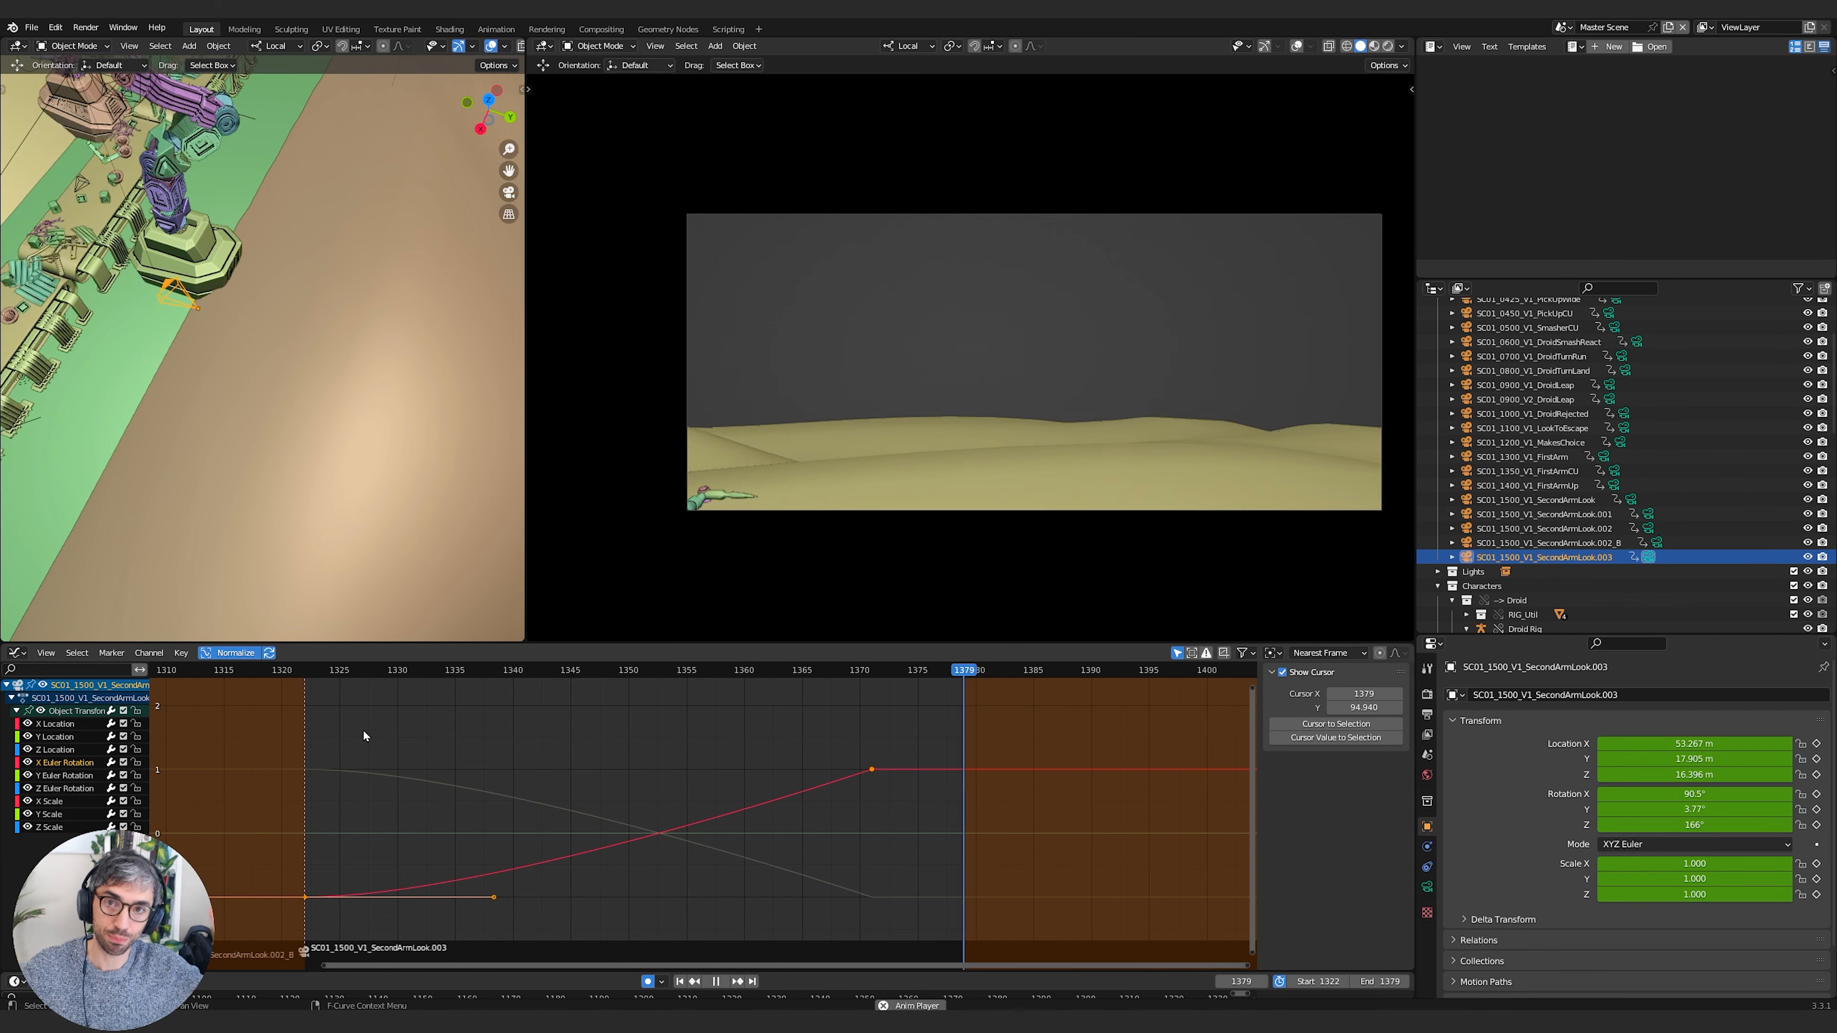
key(space)
key(space)
key(space)
key(space)
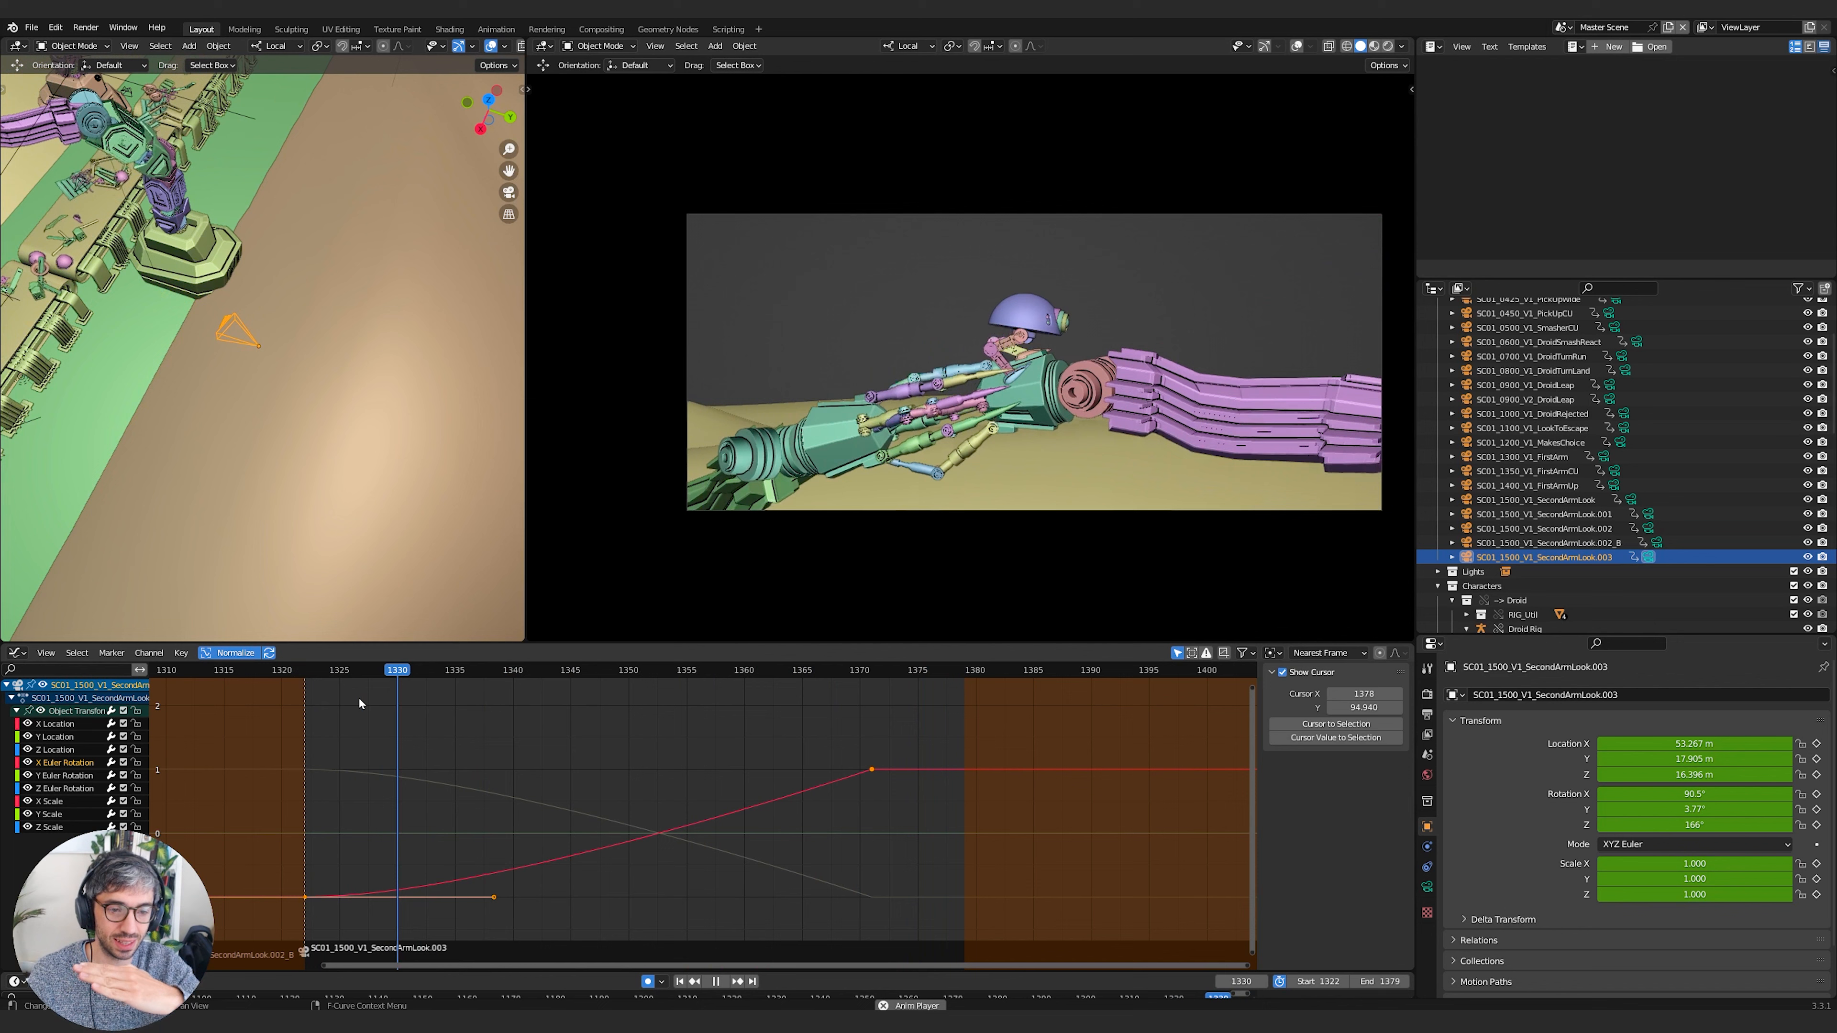
key(space)
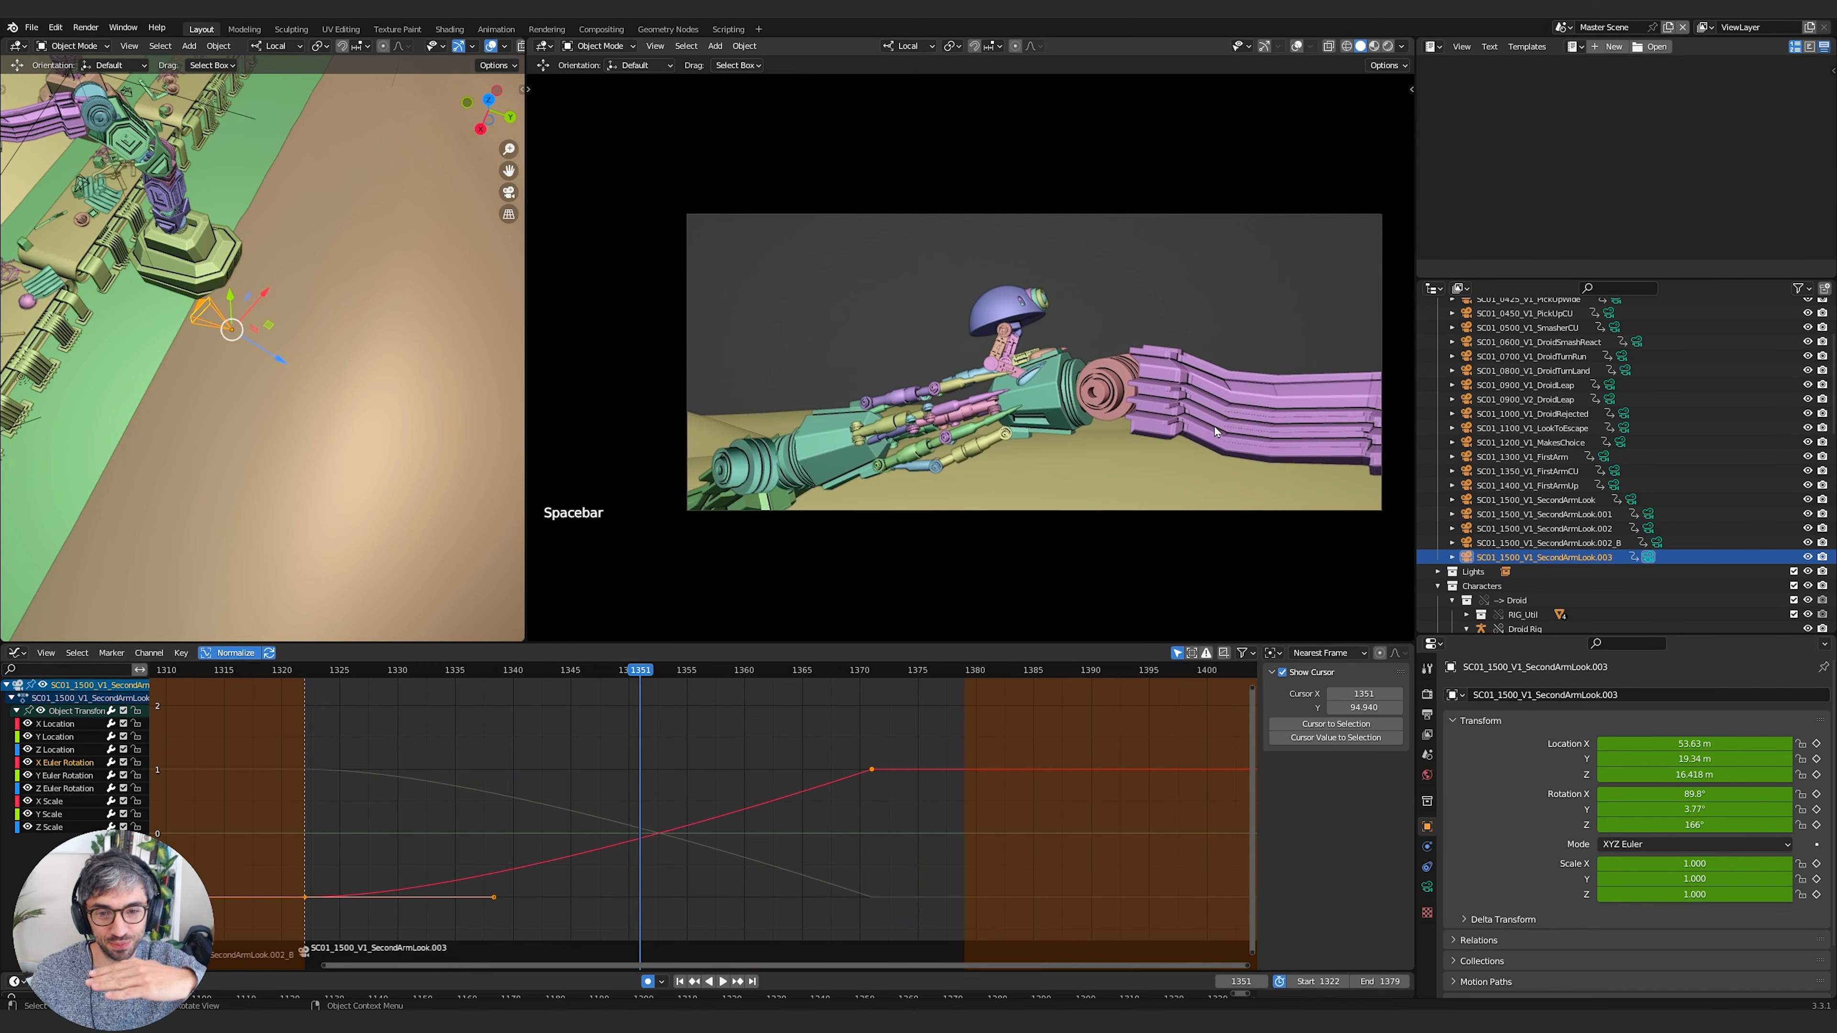
Set the camera's Y rotation to 0° at frame 1351 and insert a keyframe for it
click(89, 776)
click(1639, 808)
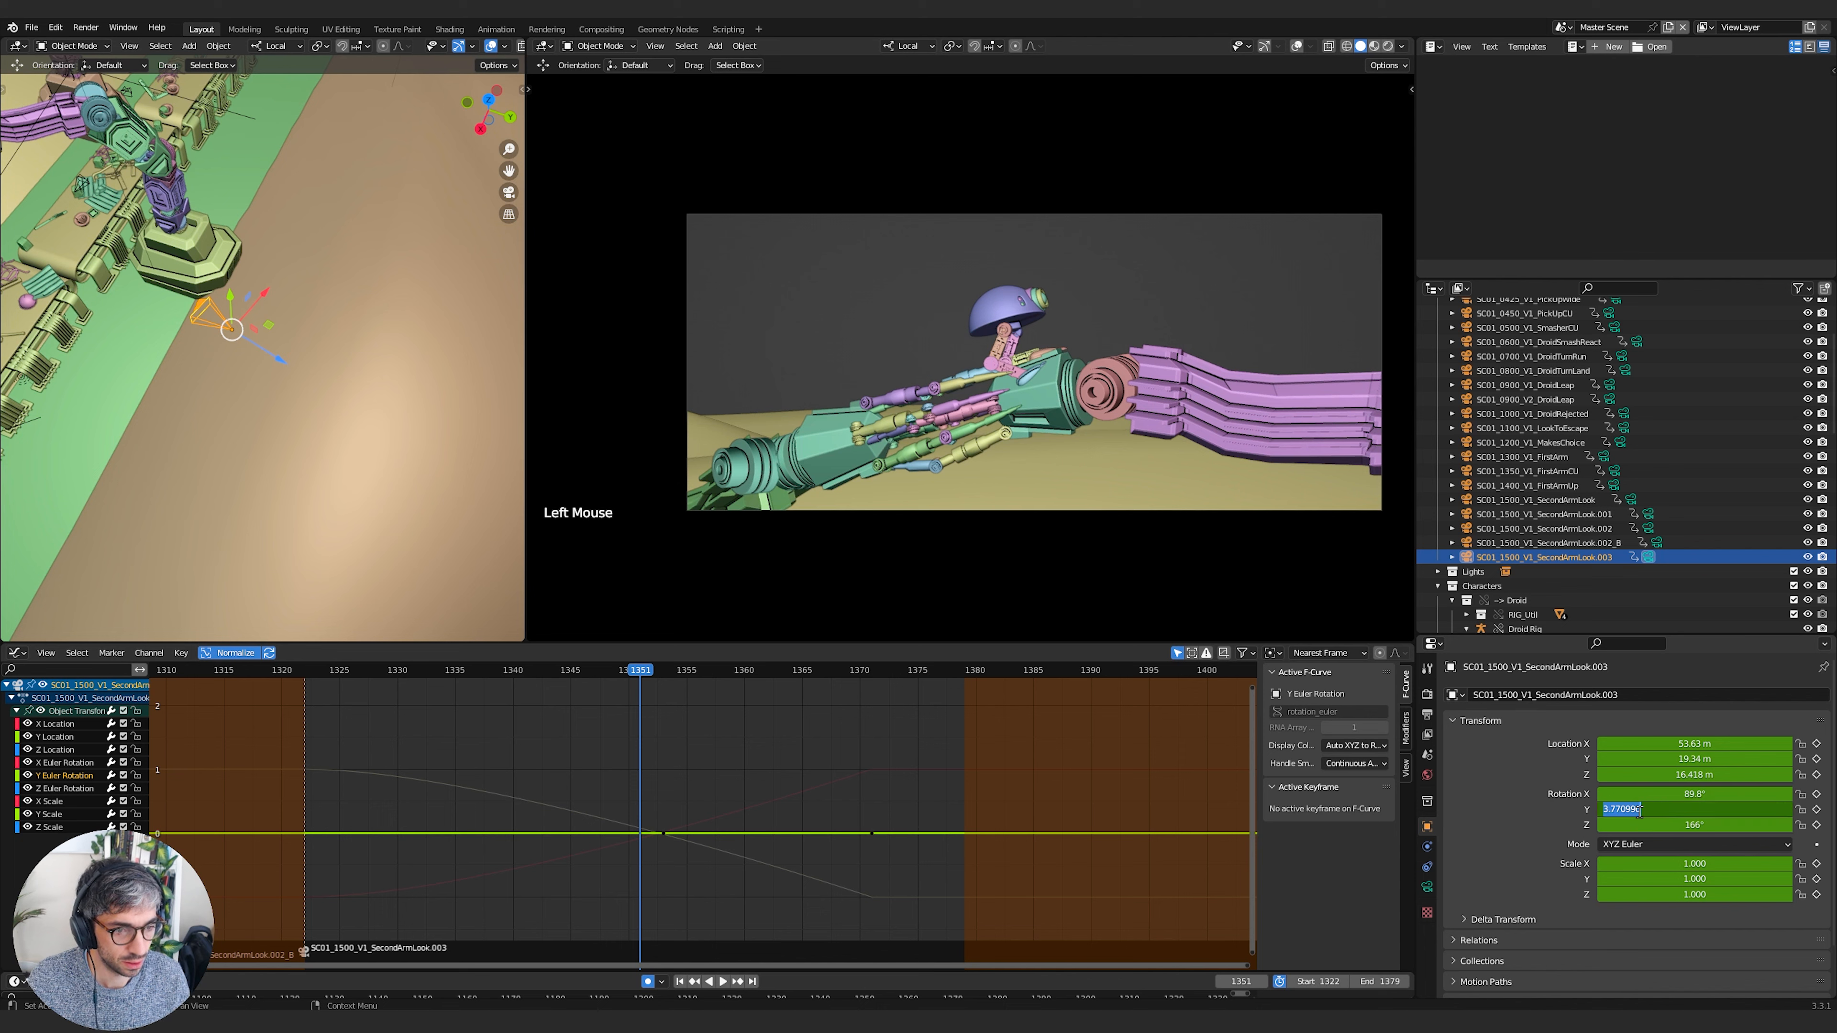
text(0)
key(Return)
key(i)
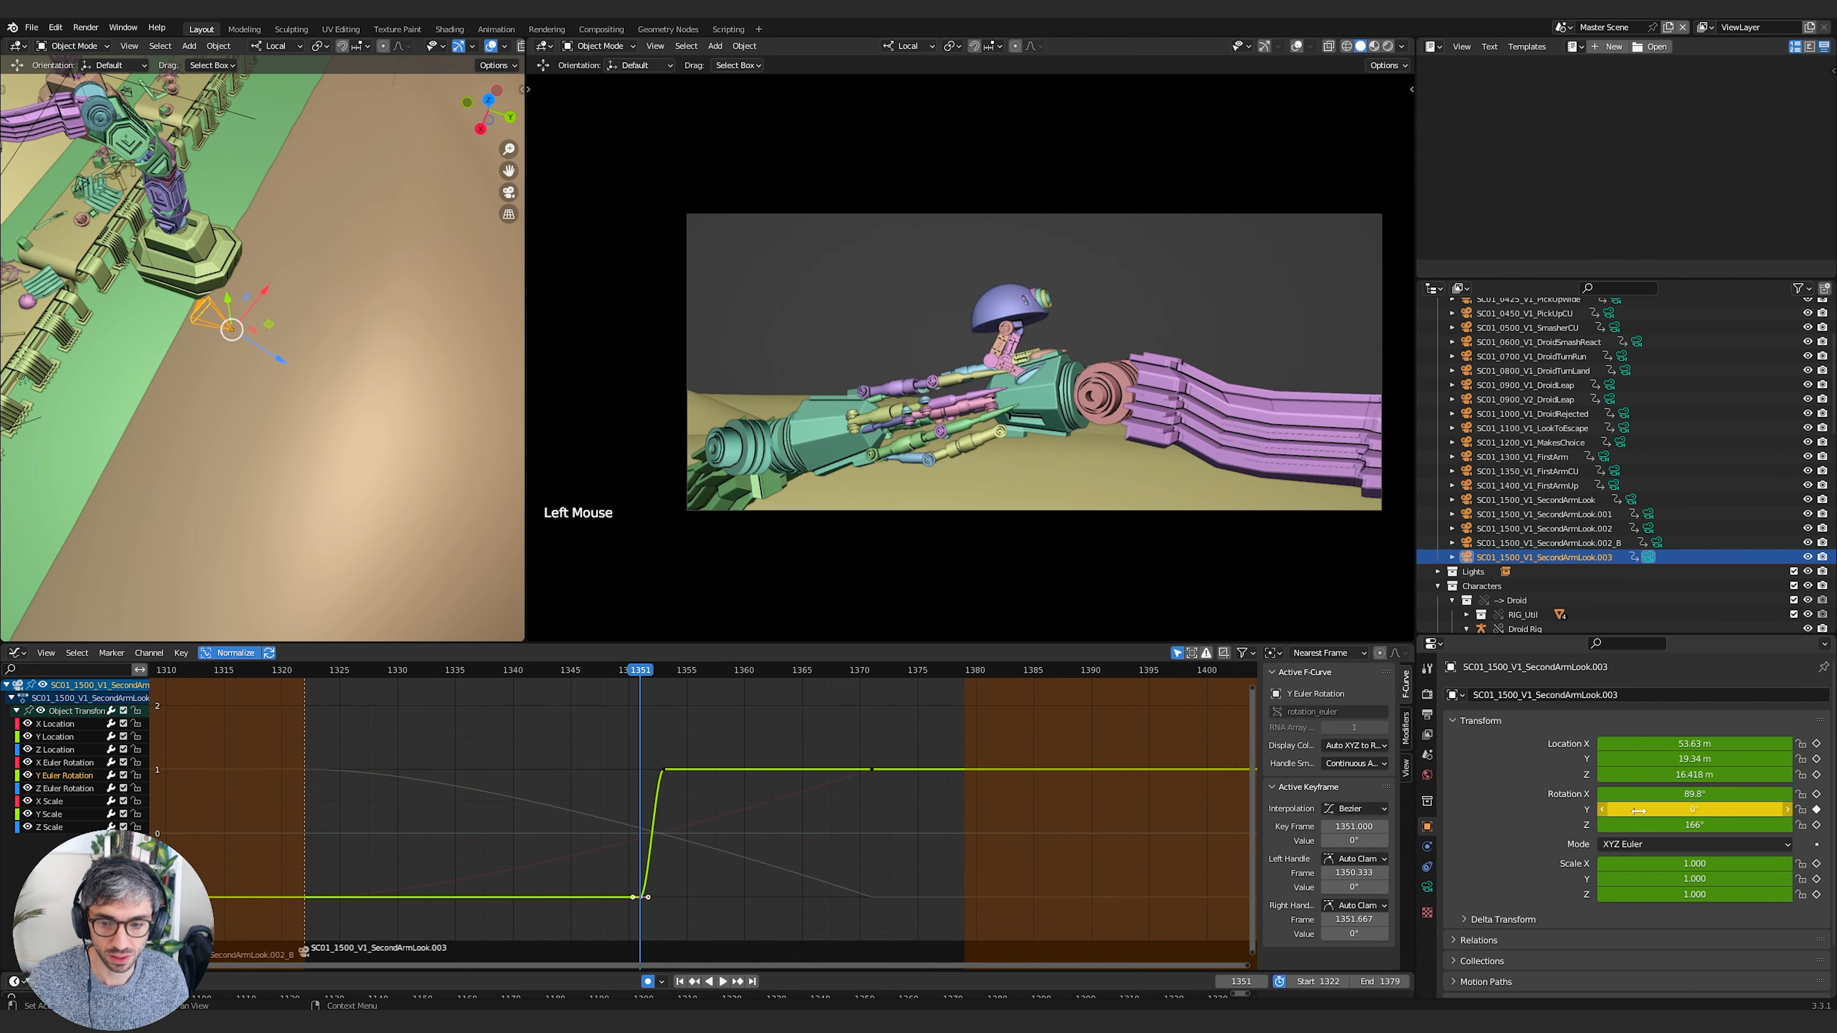
Delete the other Y Euler Rotation keys, keeping the one at frame 1351, and play the shot back
click(899, 840)
key(b)
drag(606, 749, 665, 771)
key(space)
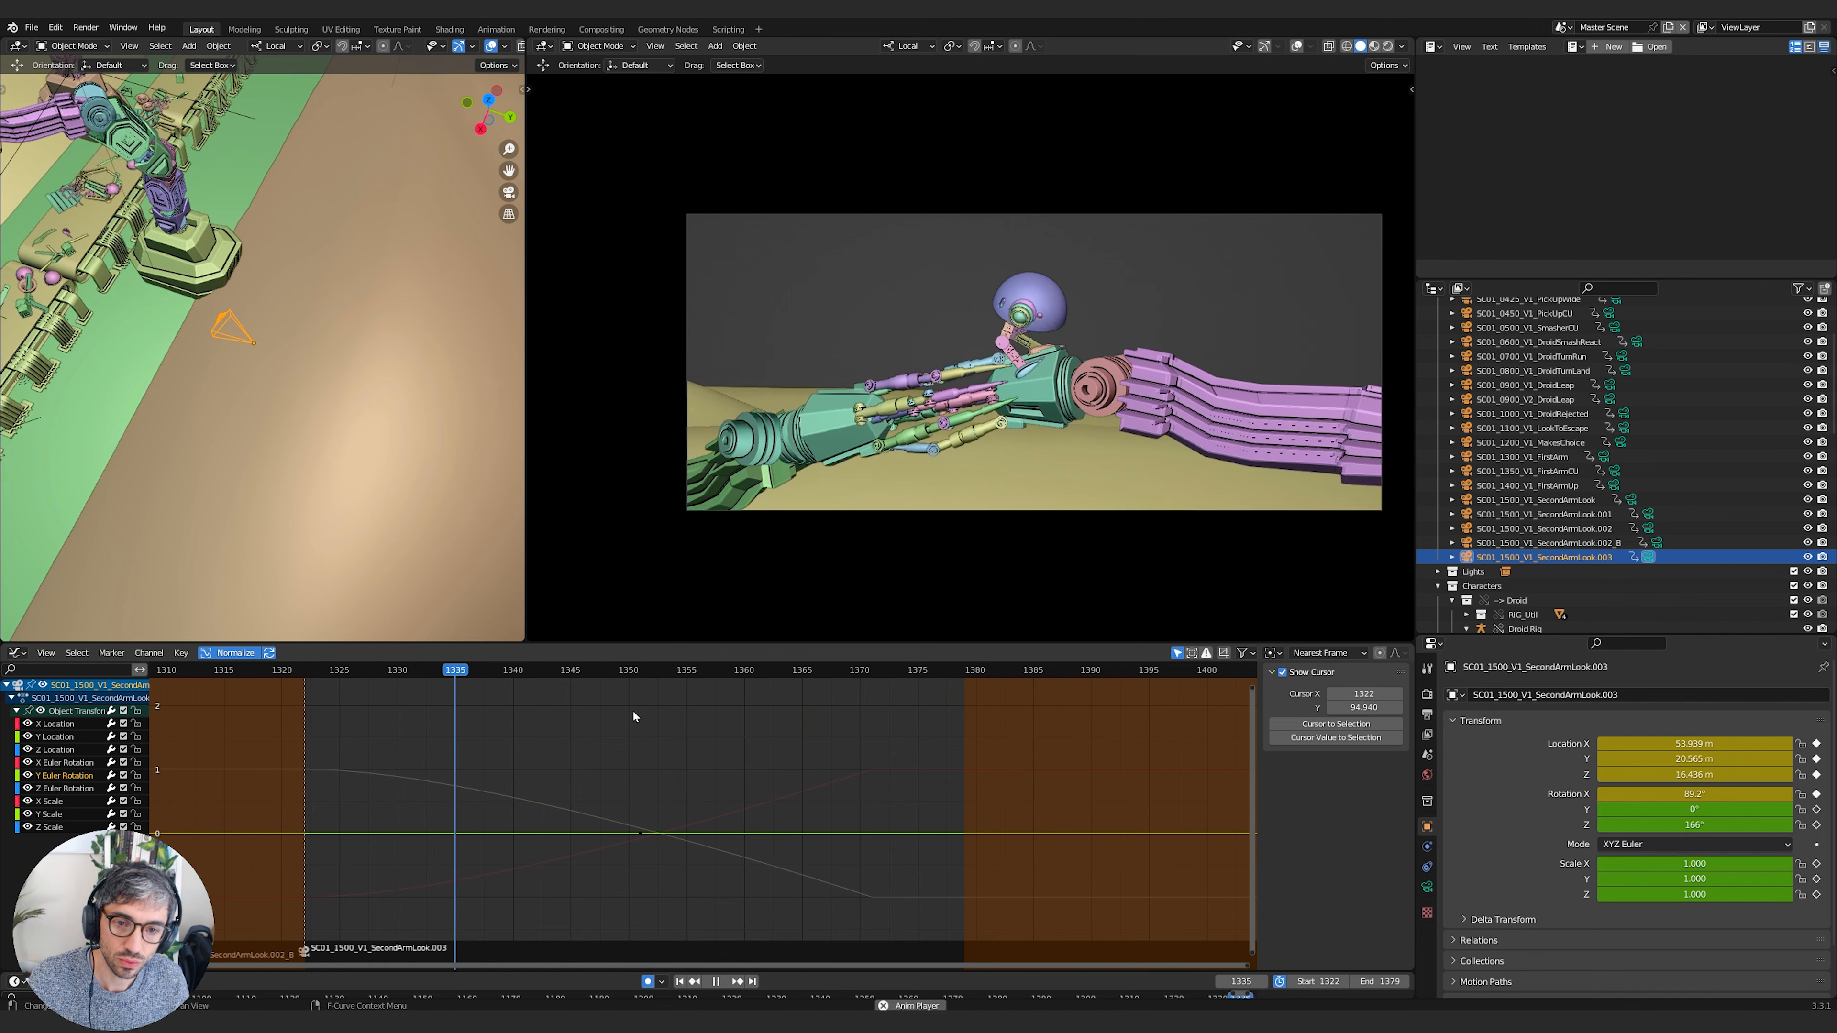
key(space)
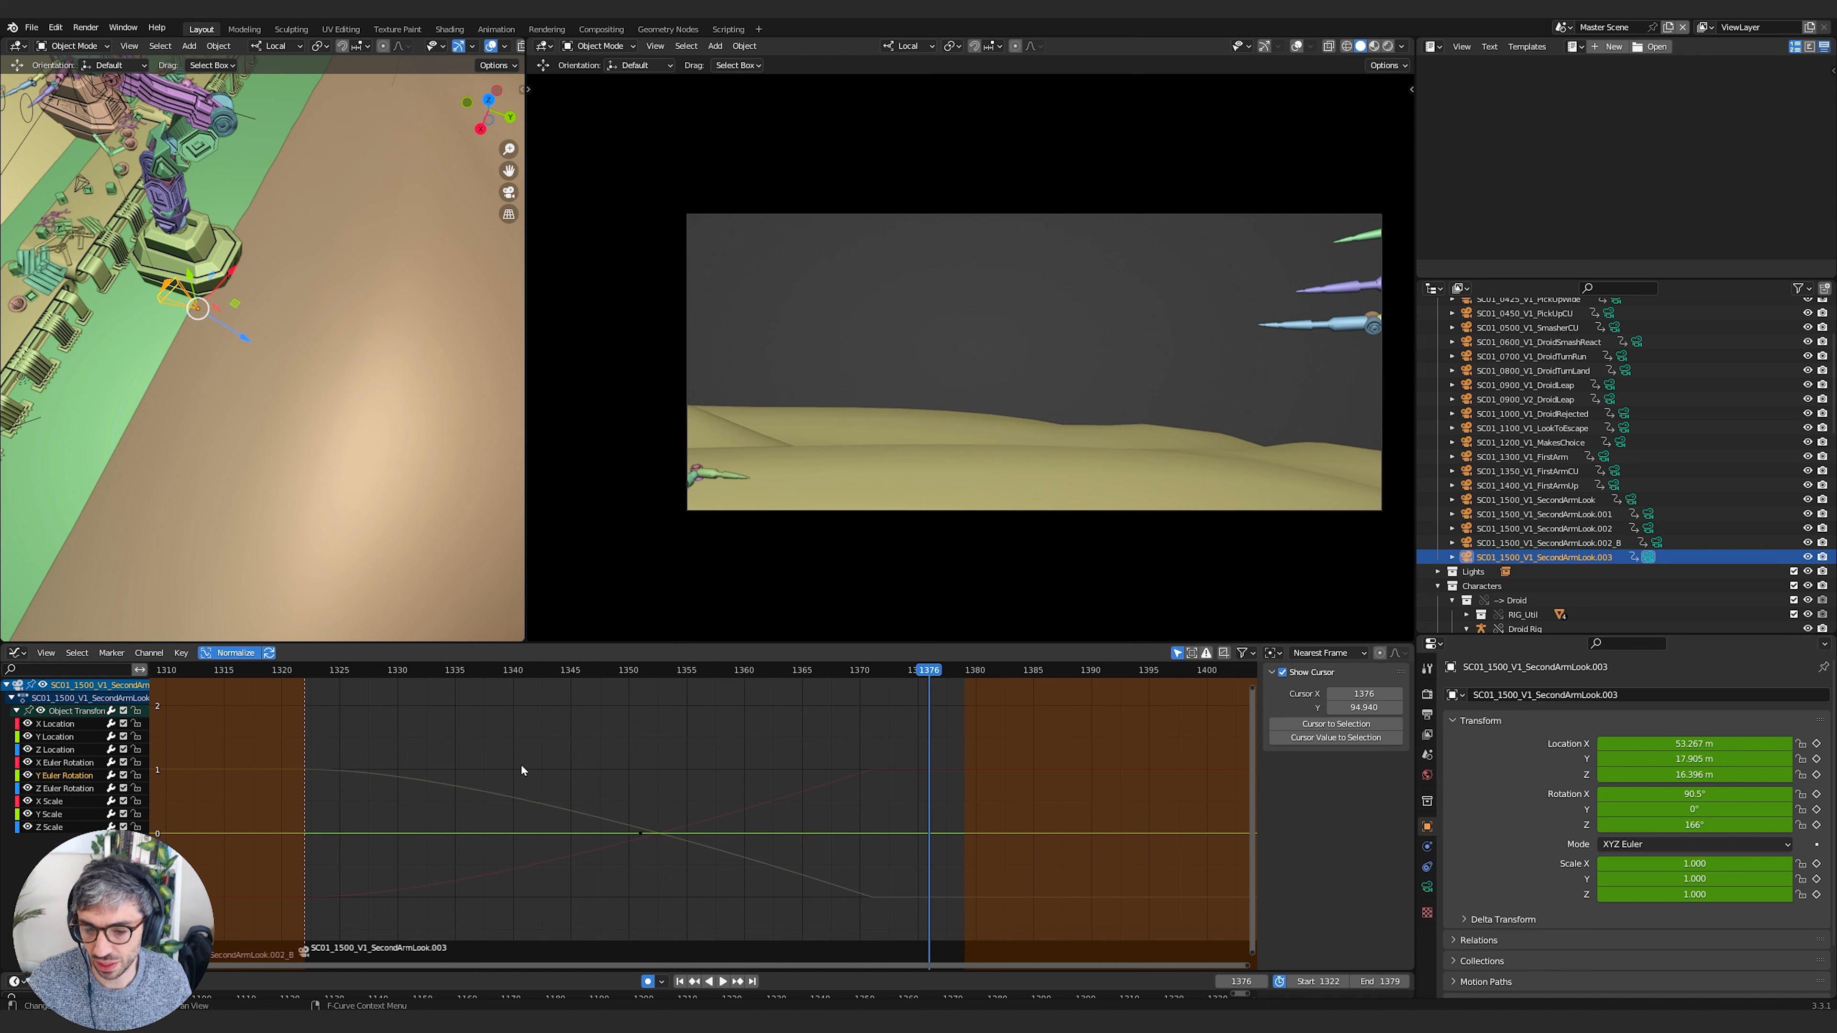
Scale up the handles of all channels' keys at frame 1322 so the forward handles reach about frame 1354
key(a)
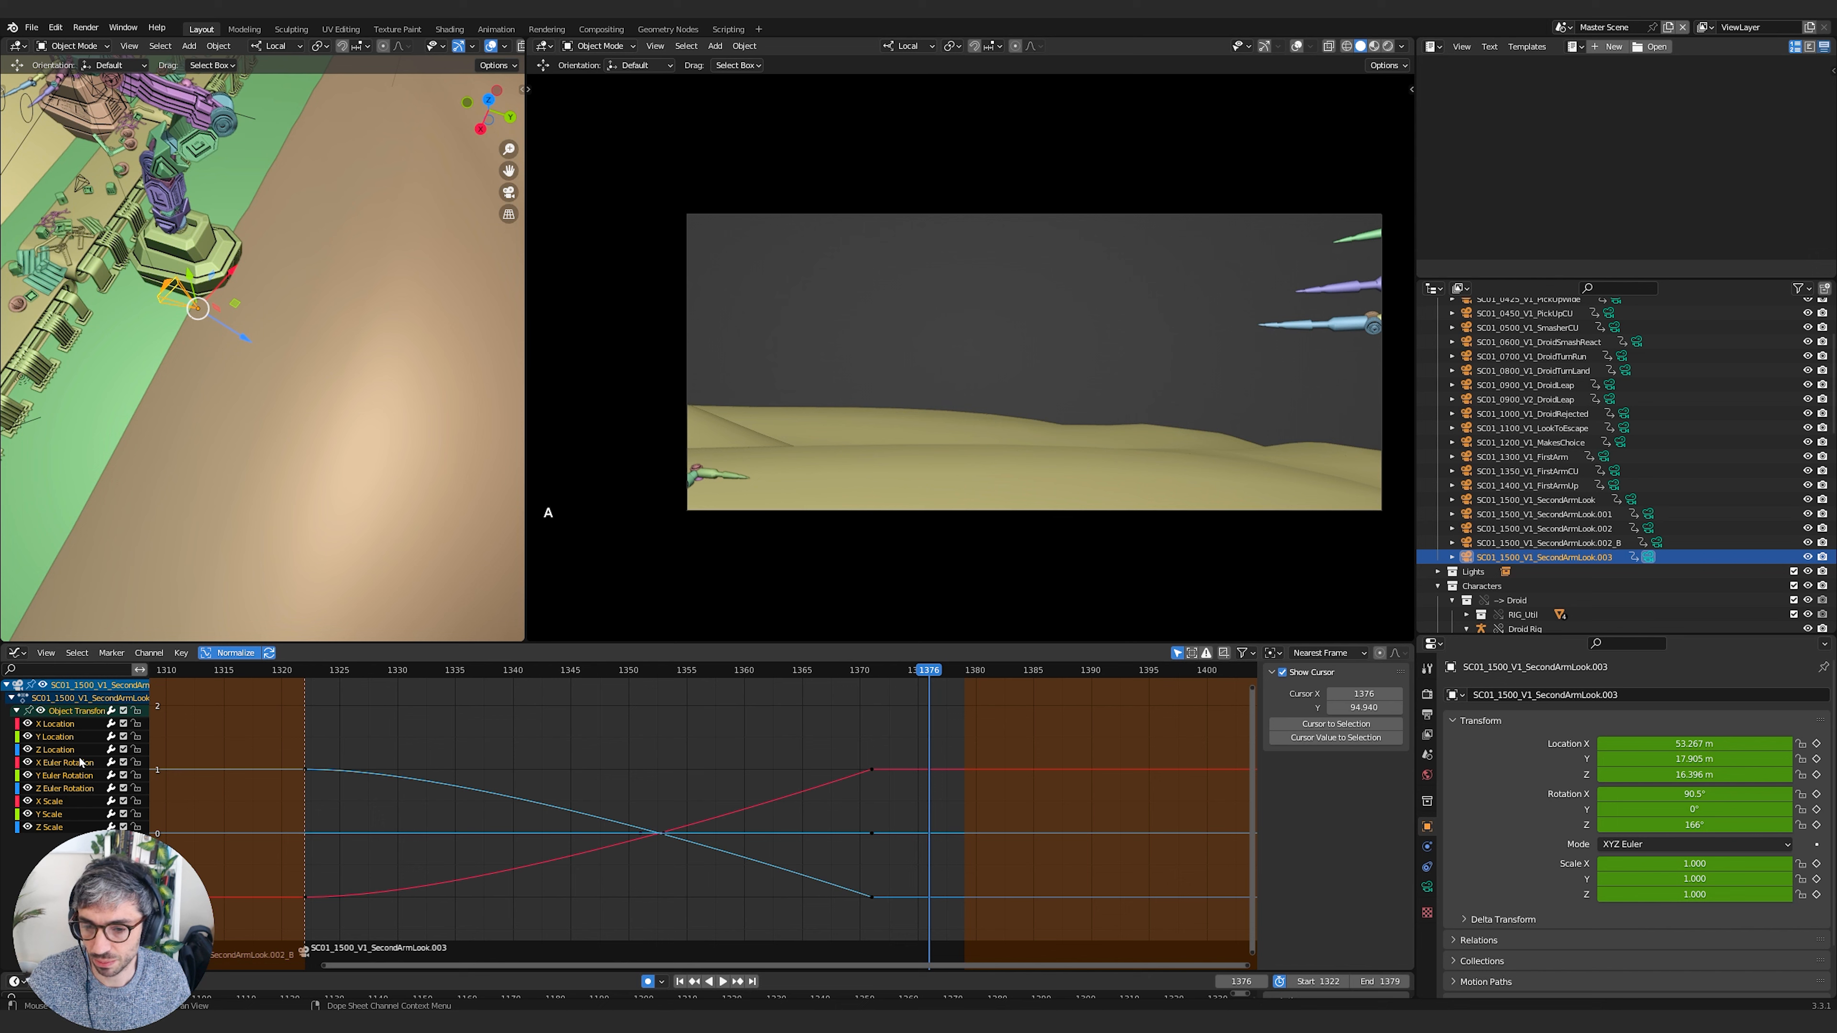
click(817, 755)
shift+middle_drag(821, 753, 859, 753)
shift+scroll(853, 752, down, 1)
key(b)
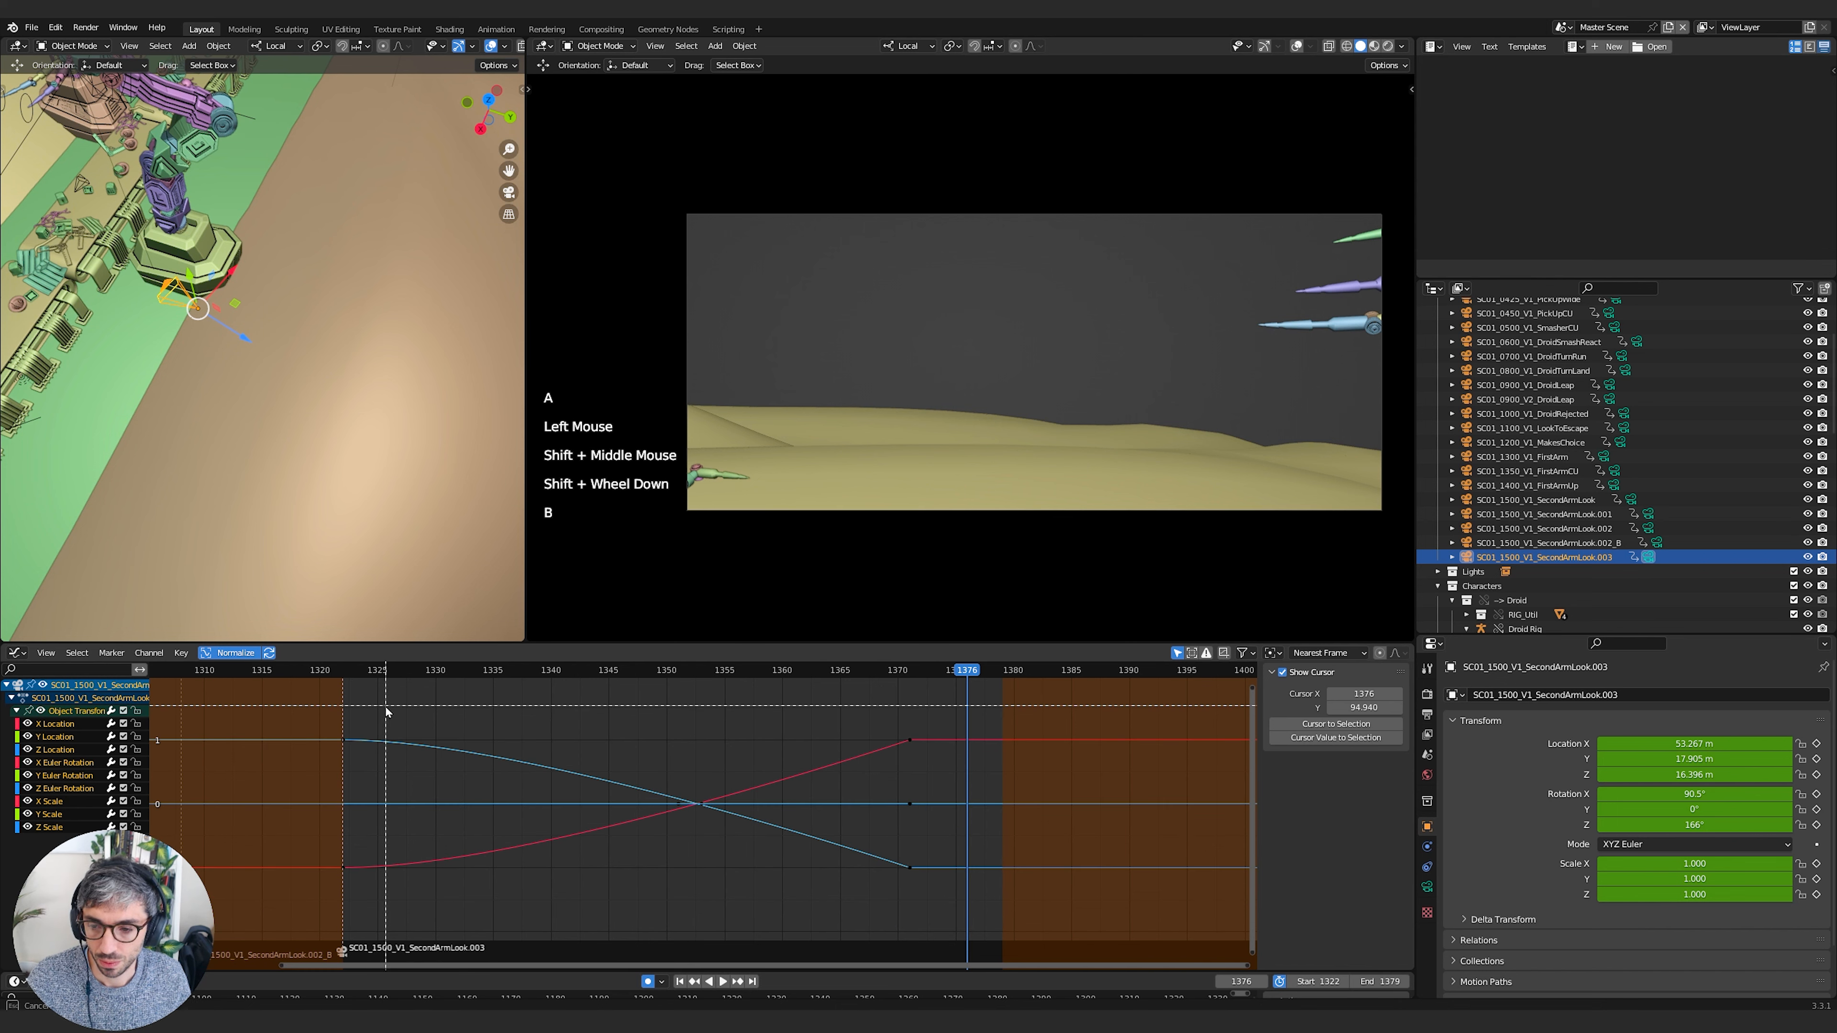
drag(389, 707, 311, 950)
key(s)
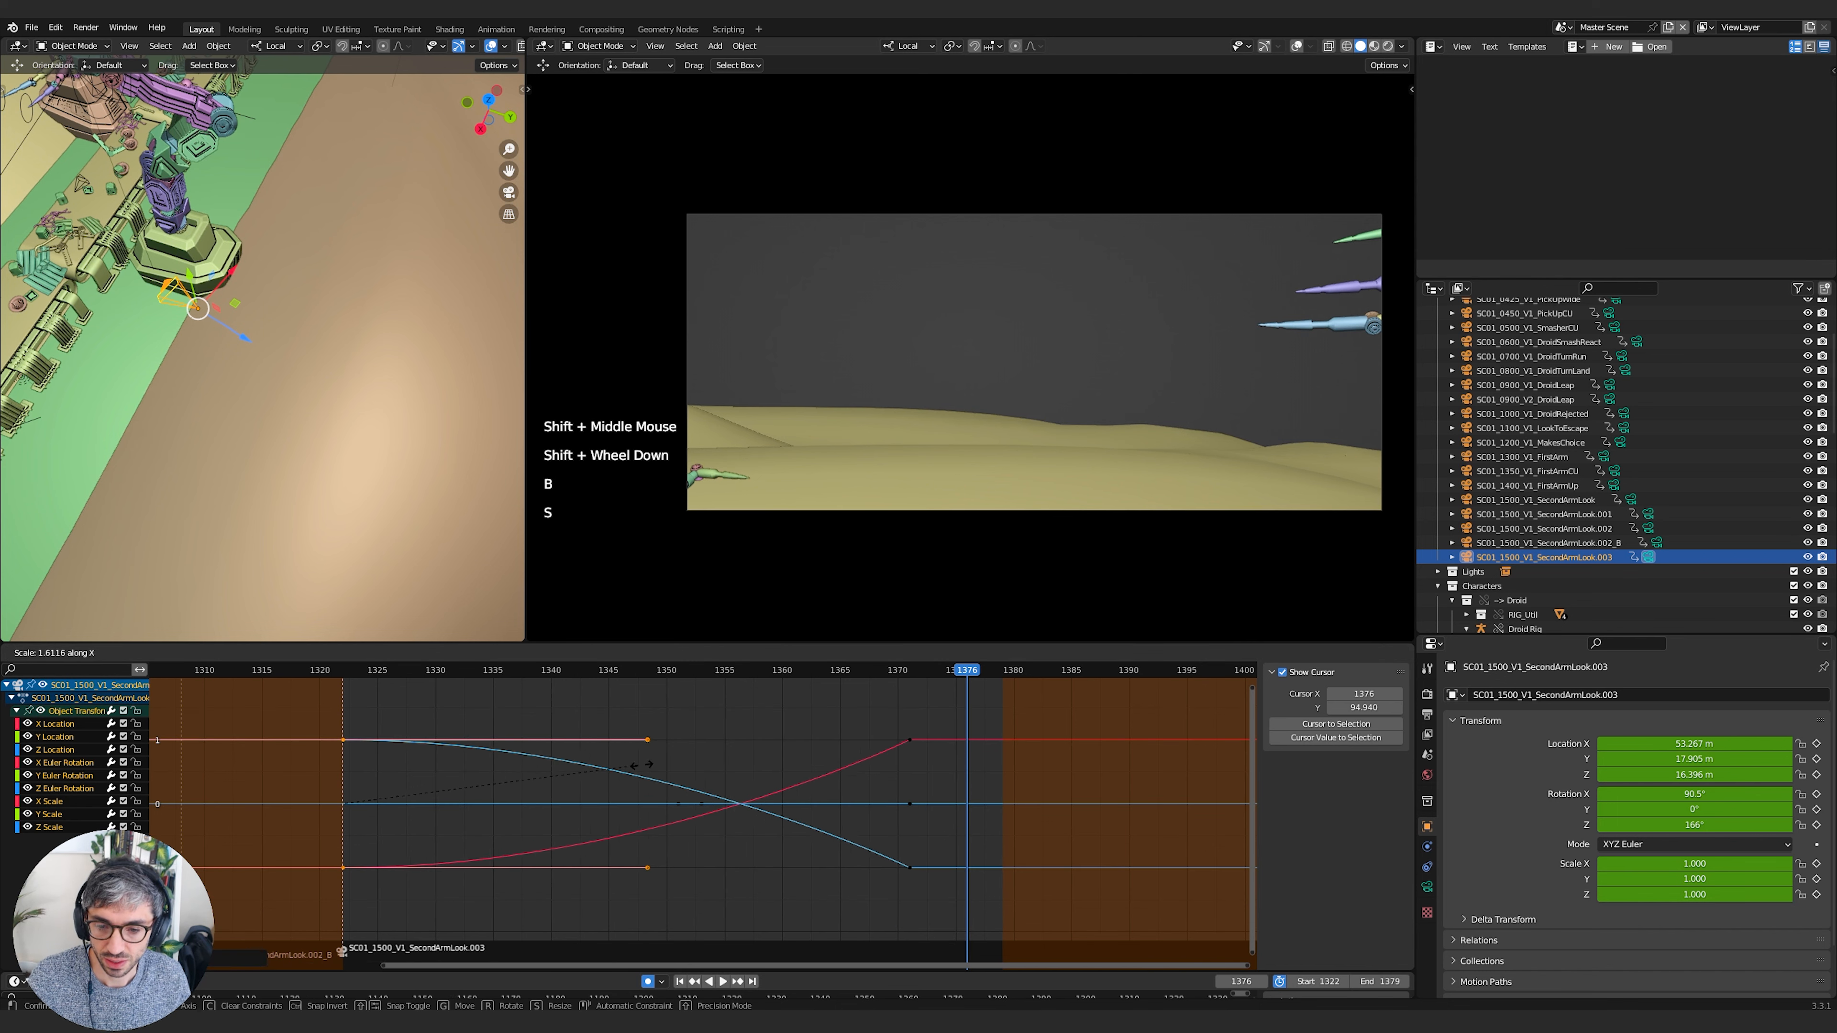
click(743, 746)
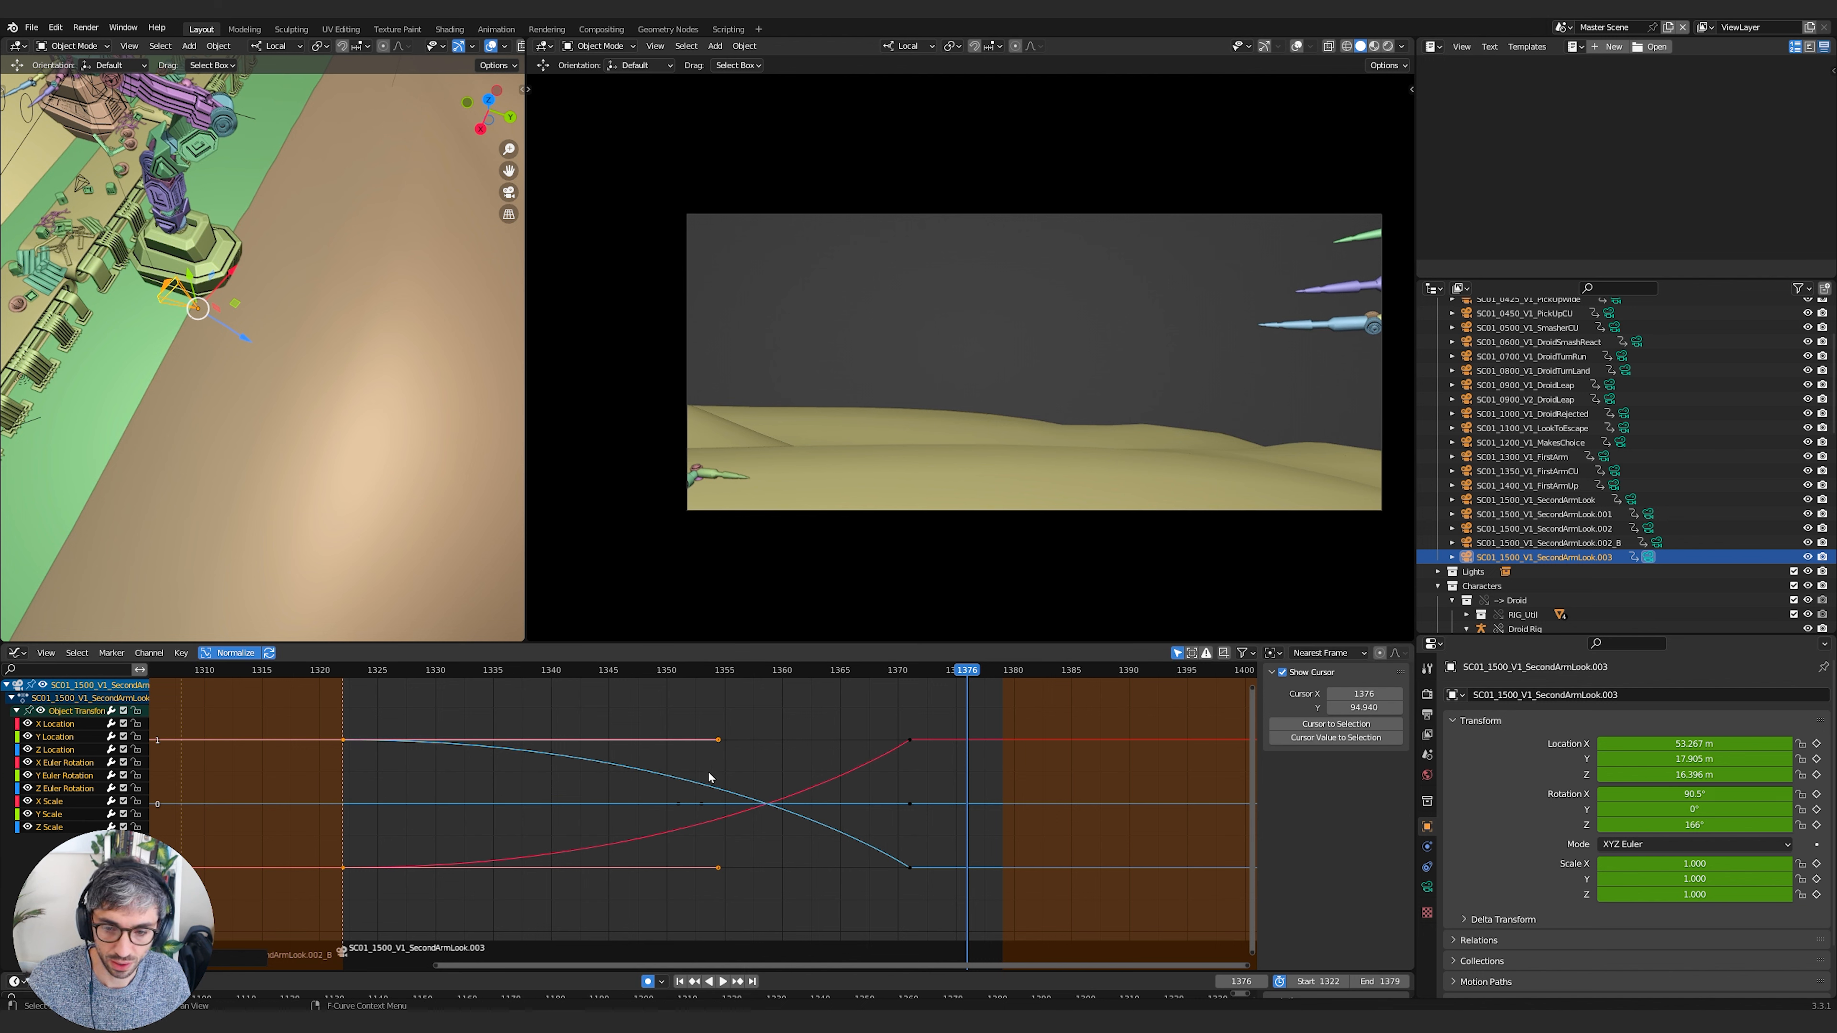
Try moving the end keys at frame 1371 on all channels, and place the playhead on frame 1371
click(771, 710)
key(b)
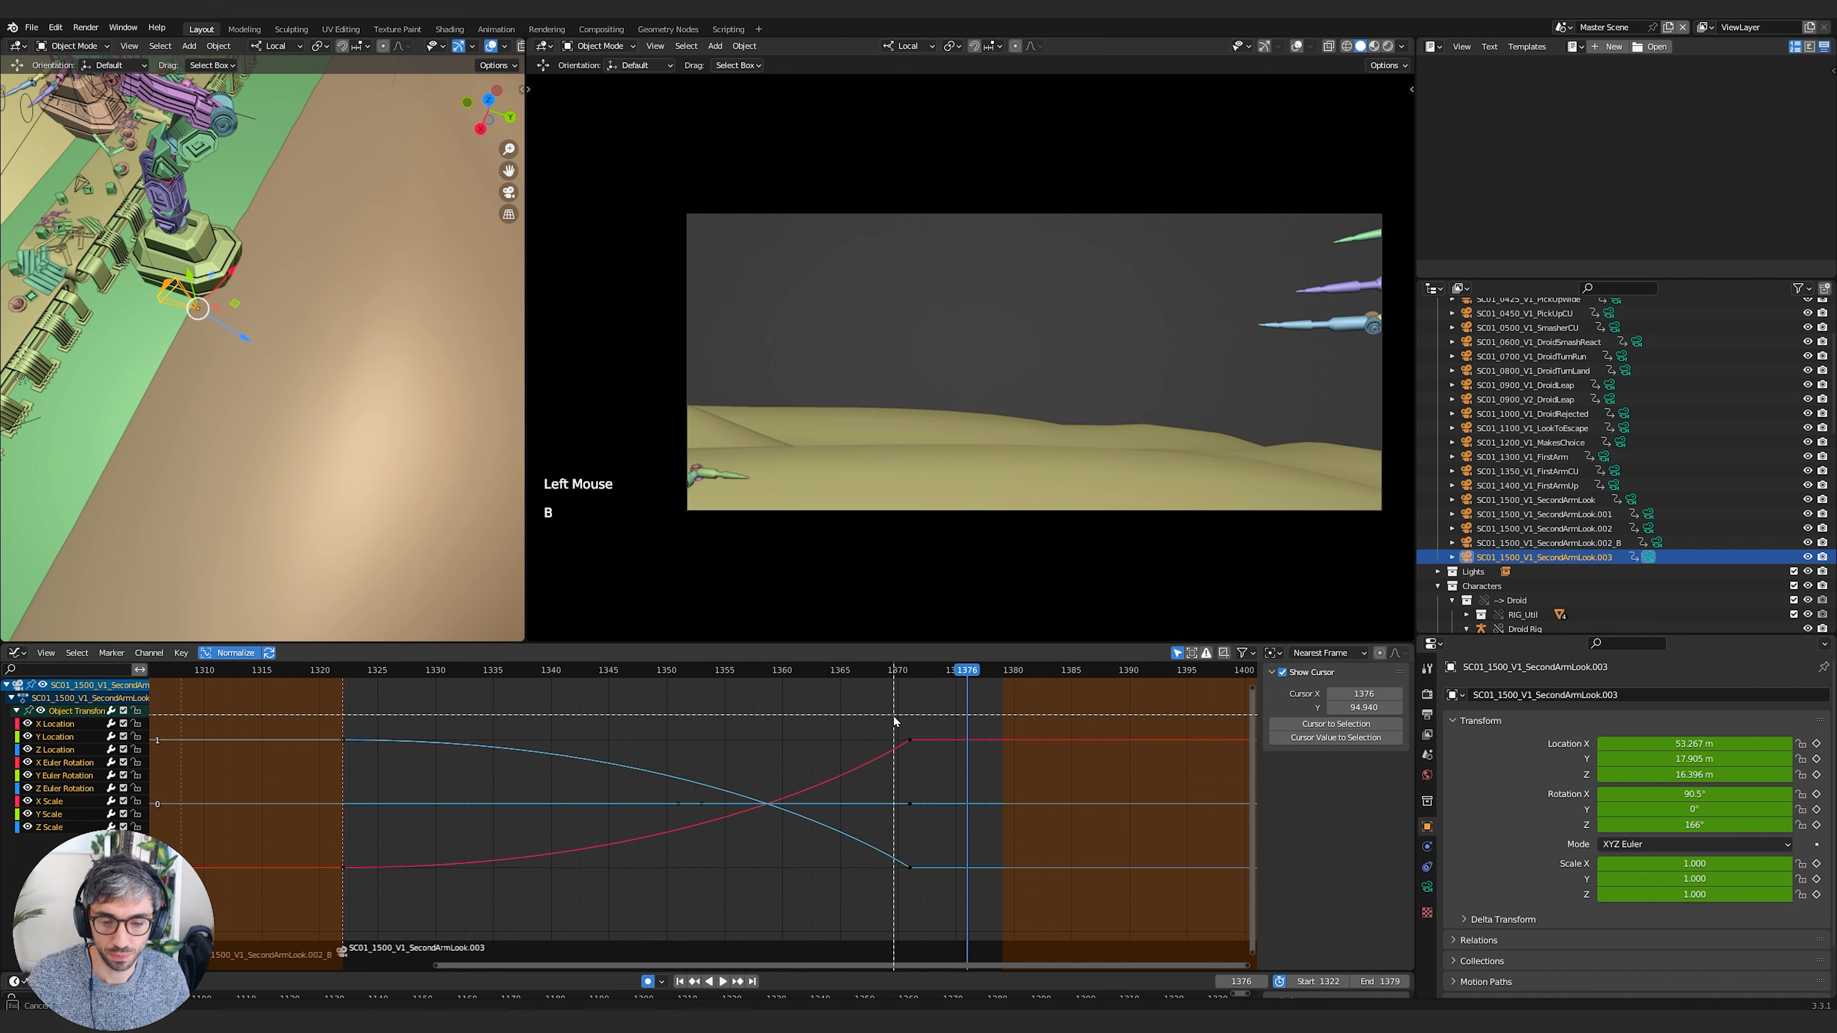
drag(895, 716, 918, 879)
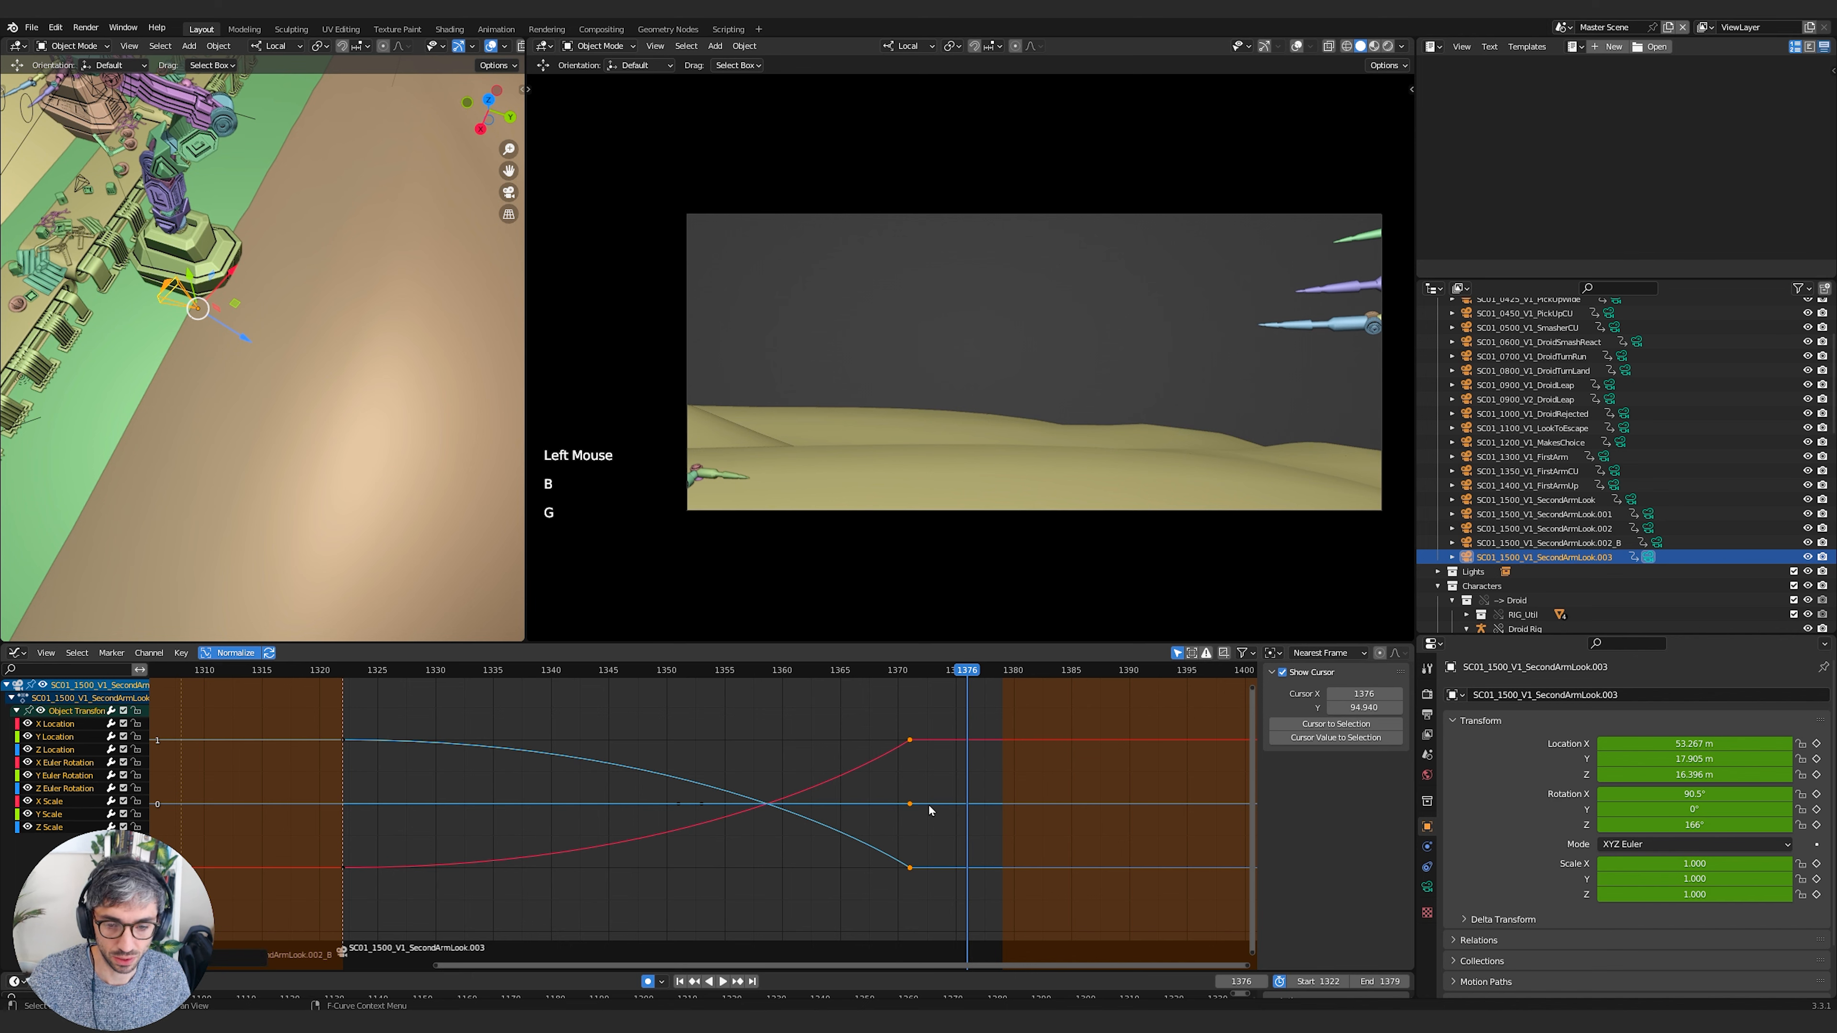
key(g)
drag(373, 670, 909, 673)
key(b)
click(431, 724)
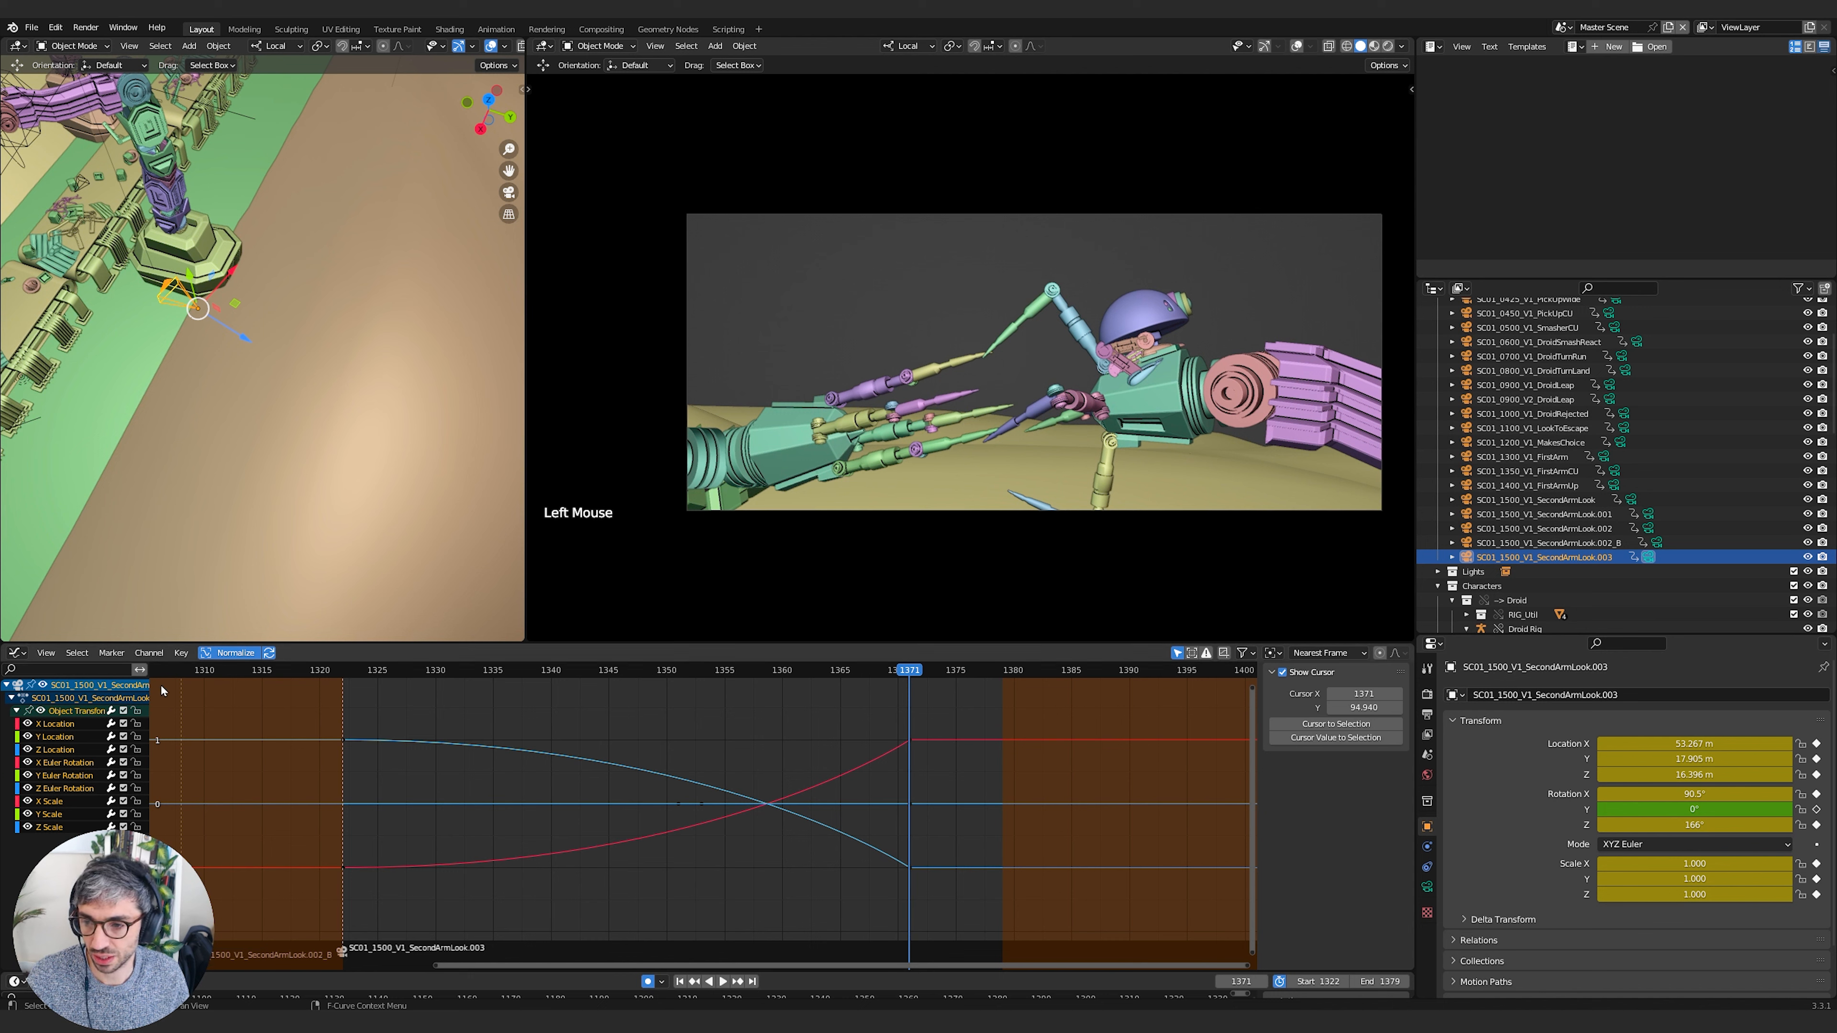
Try Linear Extrapolation on all of the camera's channels
click(149, 653)
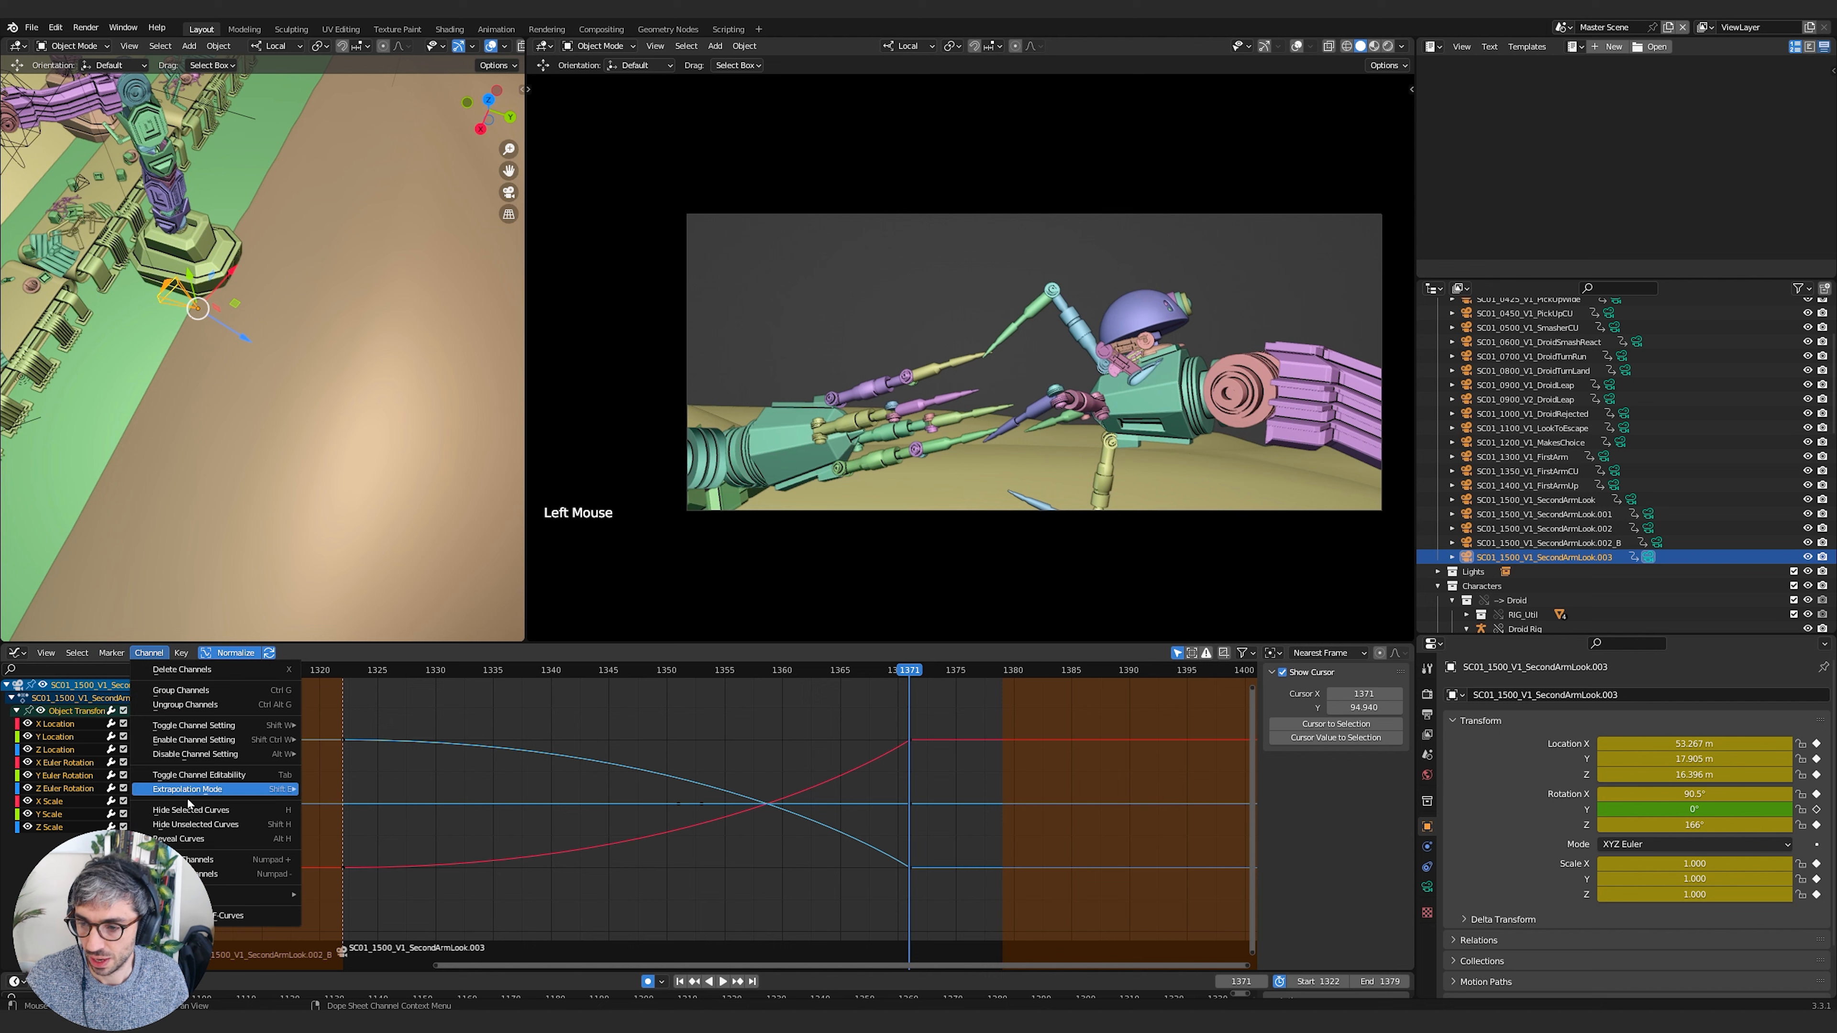
mouse_move(198, 789)
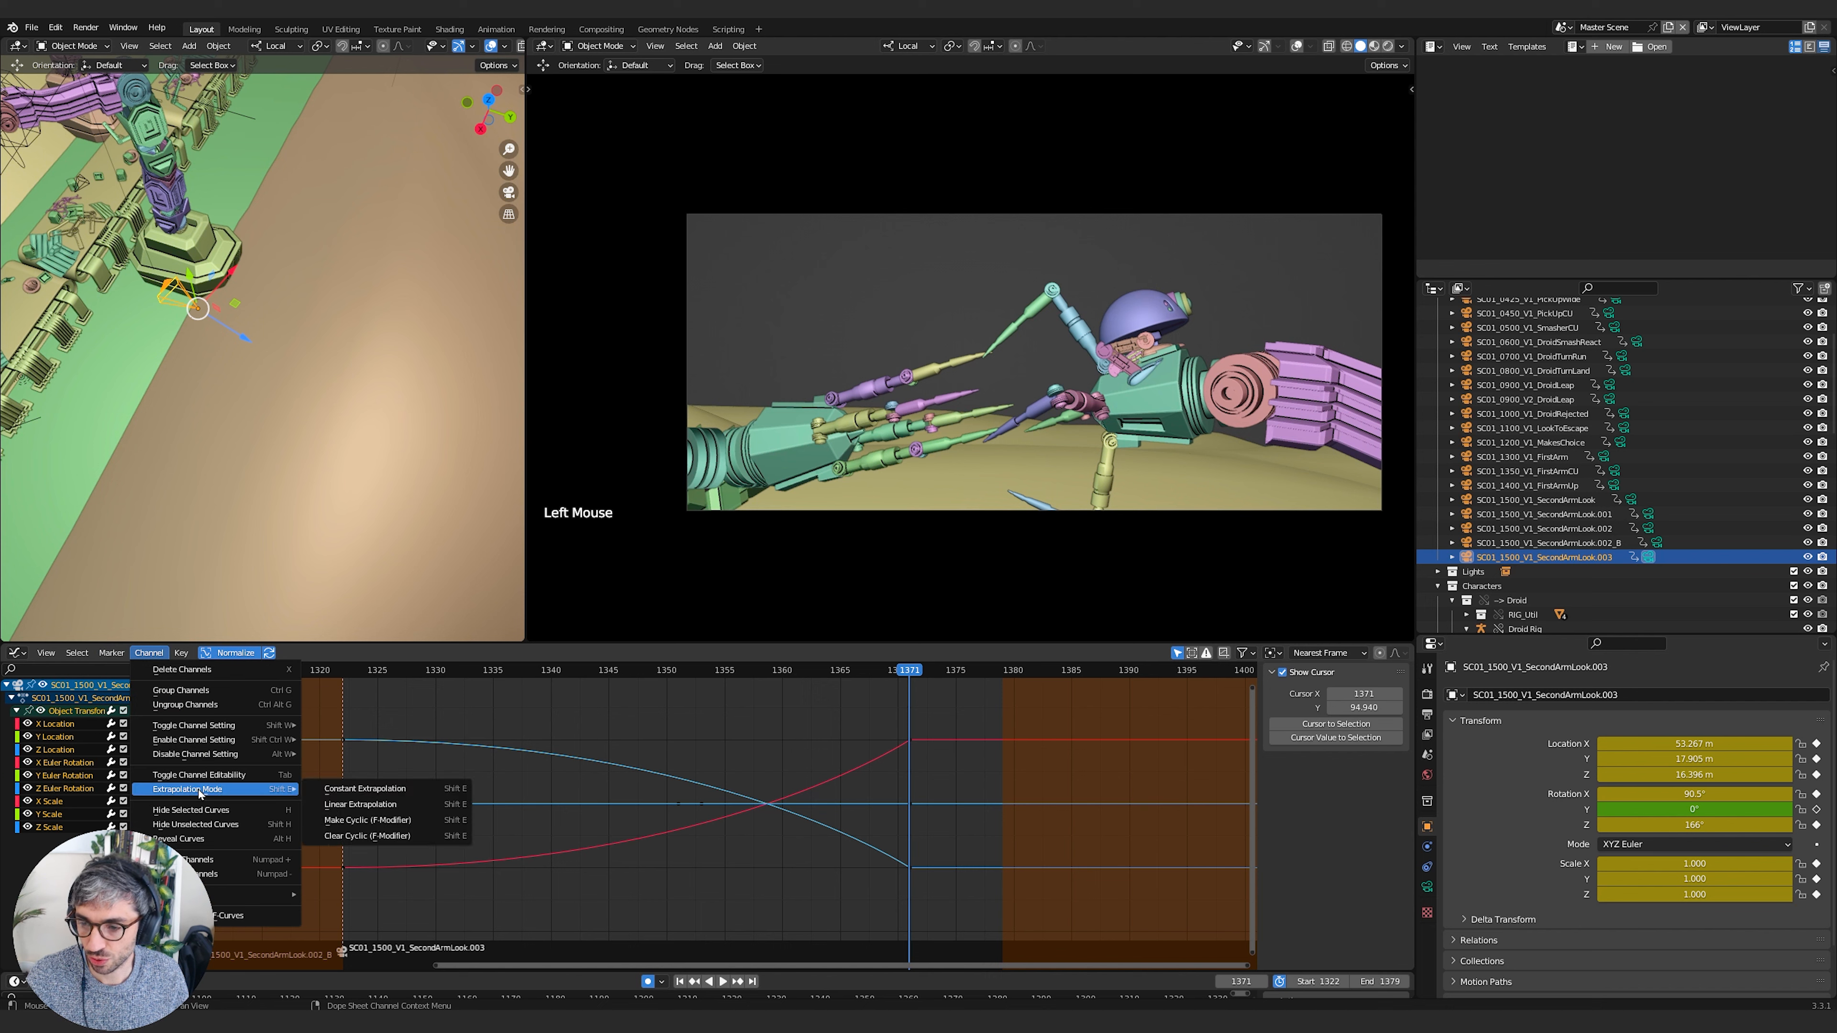
click(353, 804)
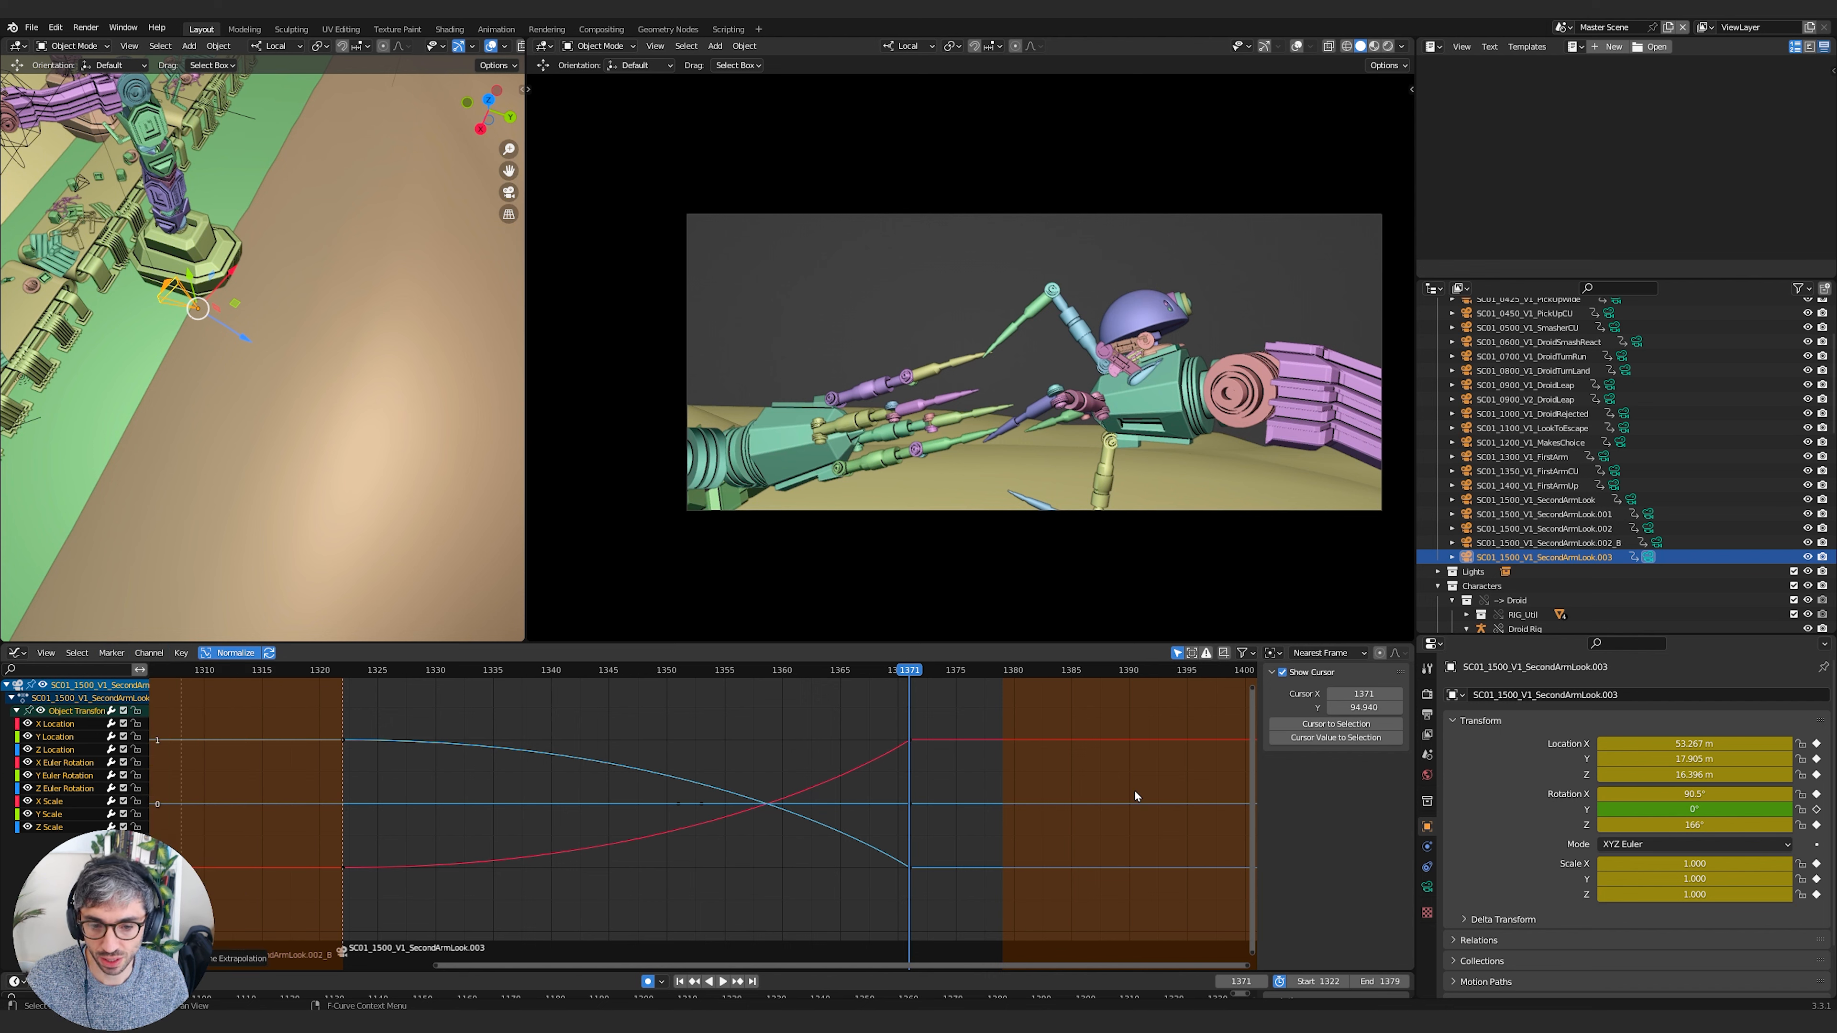
Reselect the keys of all channels around frames 1322–1371 and apply Linear Extrapolation again
scroll(1134, 790, down, 3)
scroll(1118, 809, down, 1)
middle_drag(1118, 810, 866, 789)
ctrl+middle_drag(989, 791, 493, 797)
click(577, 752)
key(b)
drag(410, 738, 770, 885)
click(149, 652)
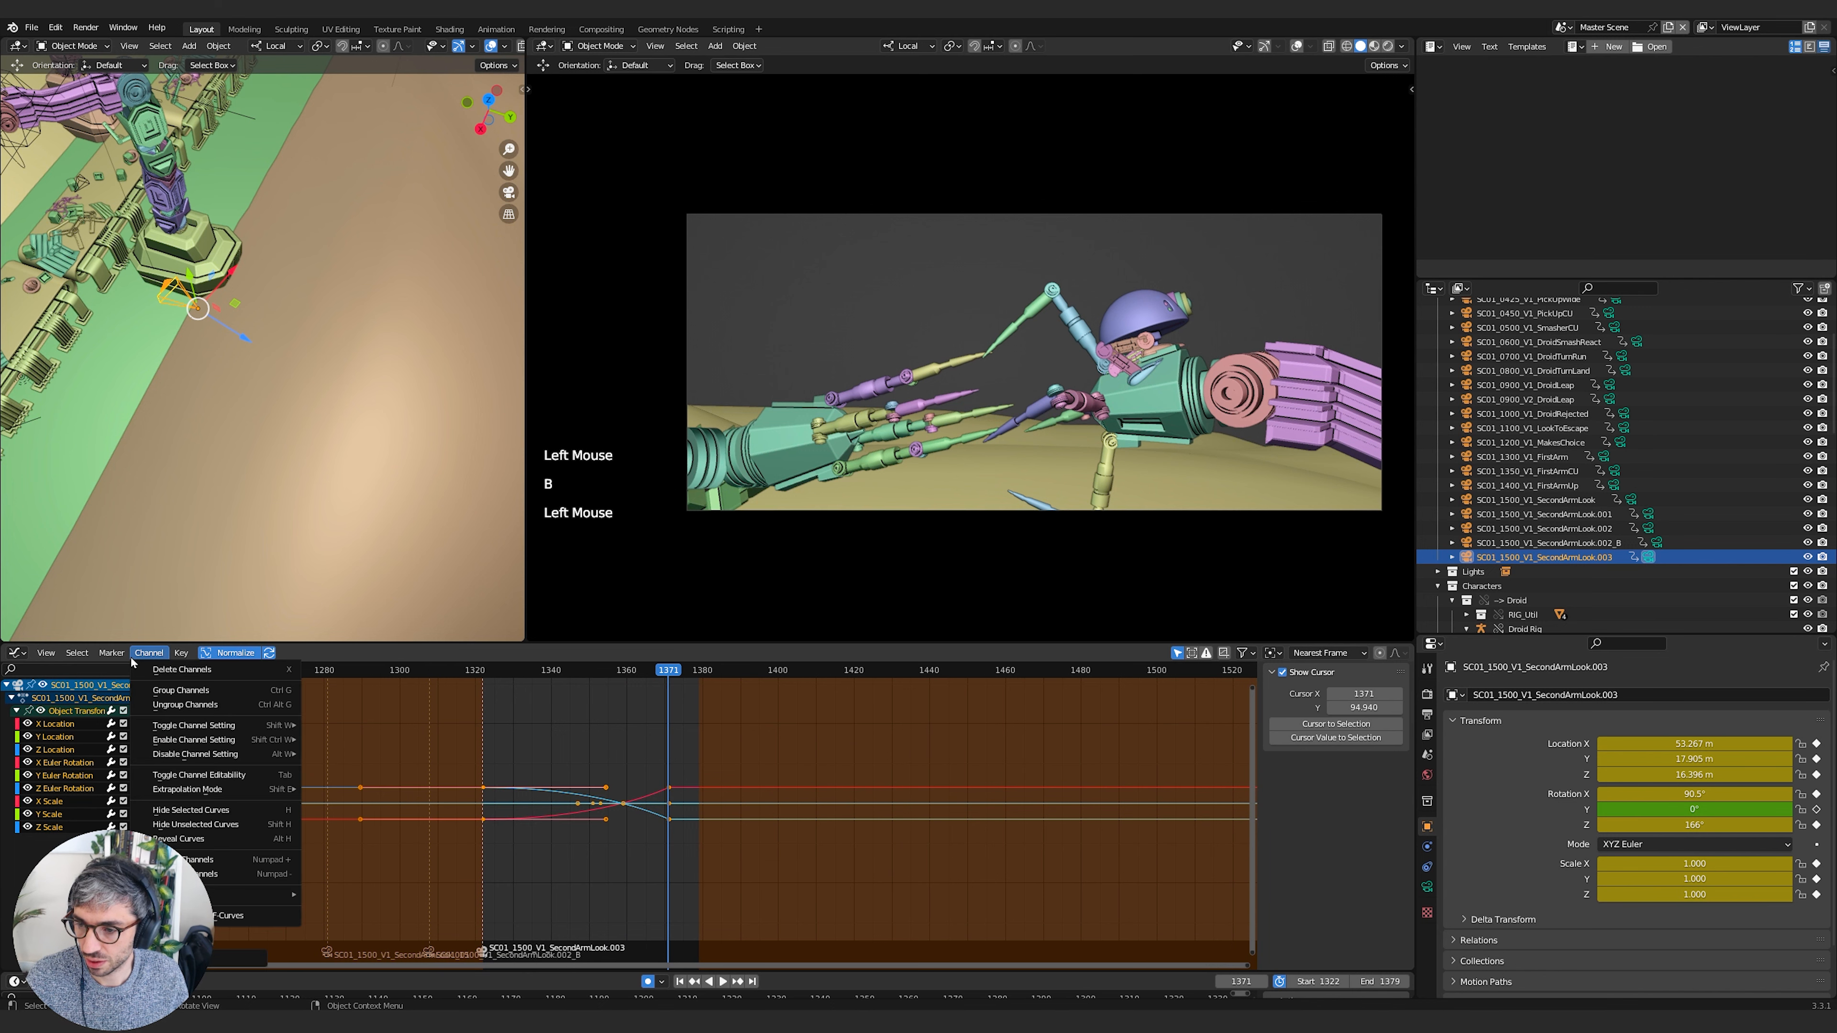
mouse_move(182, 792)
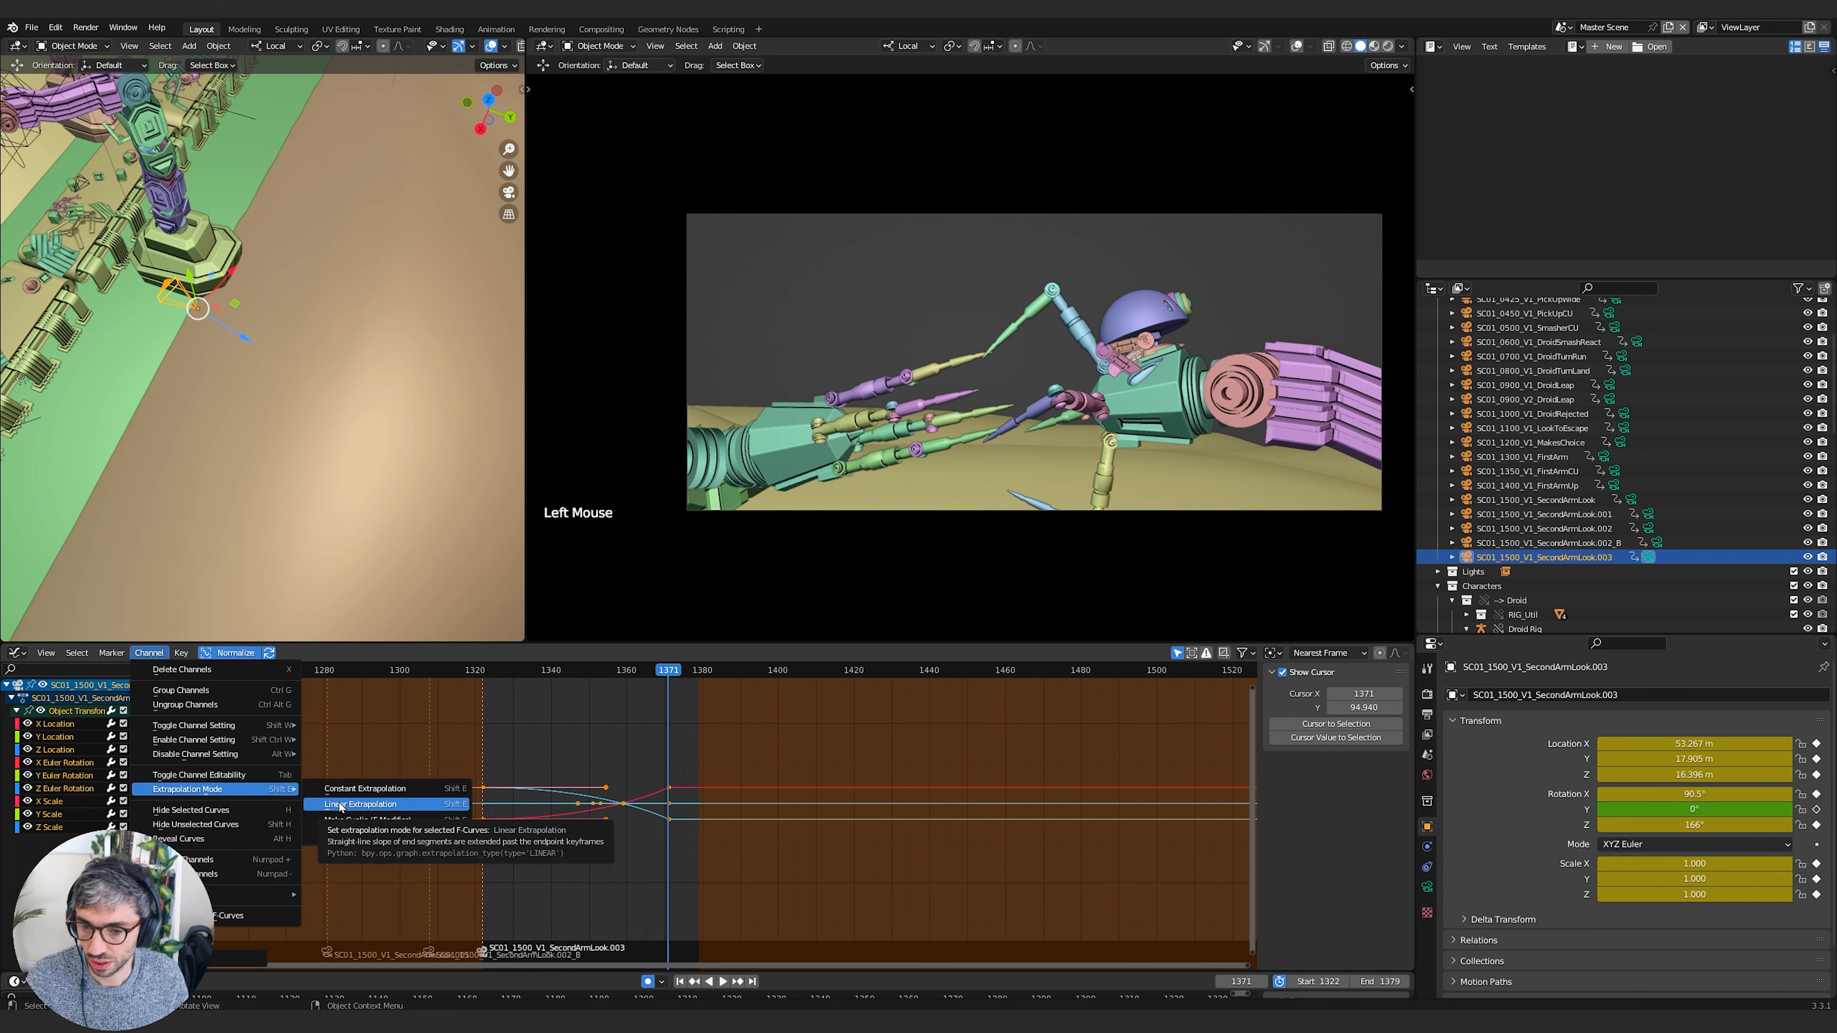
click(340, 805)
Switch the extrapolation of all camera channels back to Constant Extrapolation
click(147, 653)
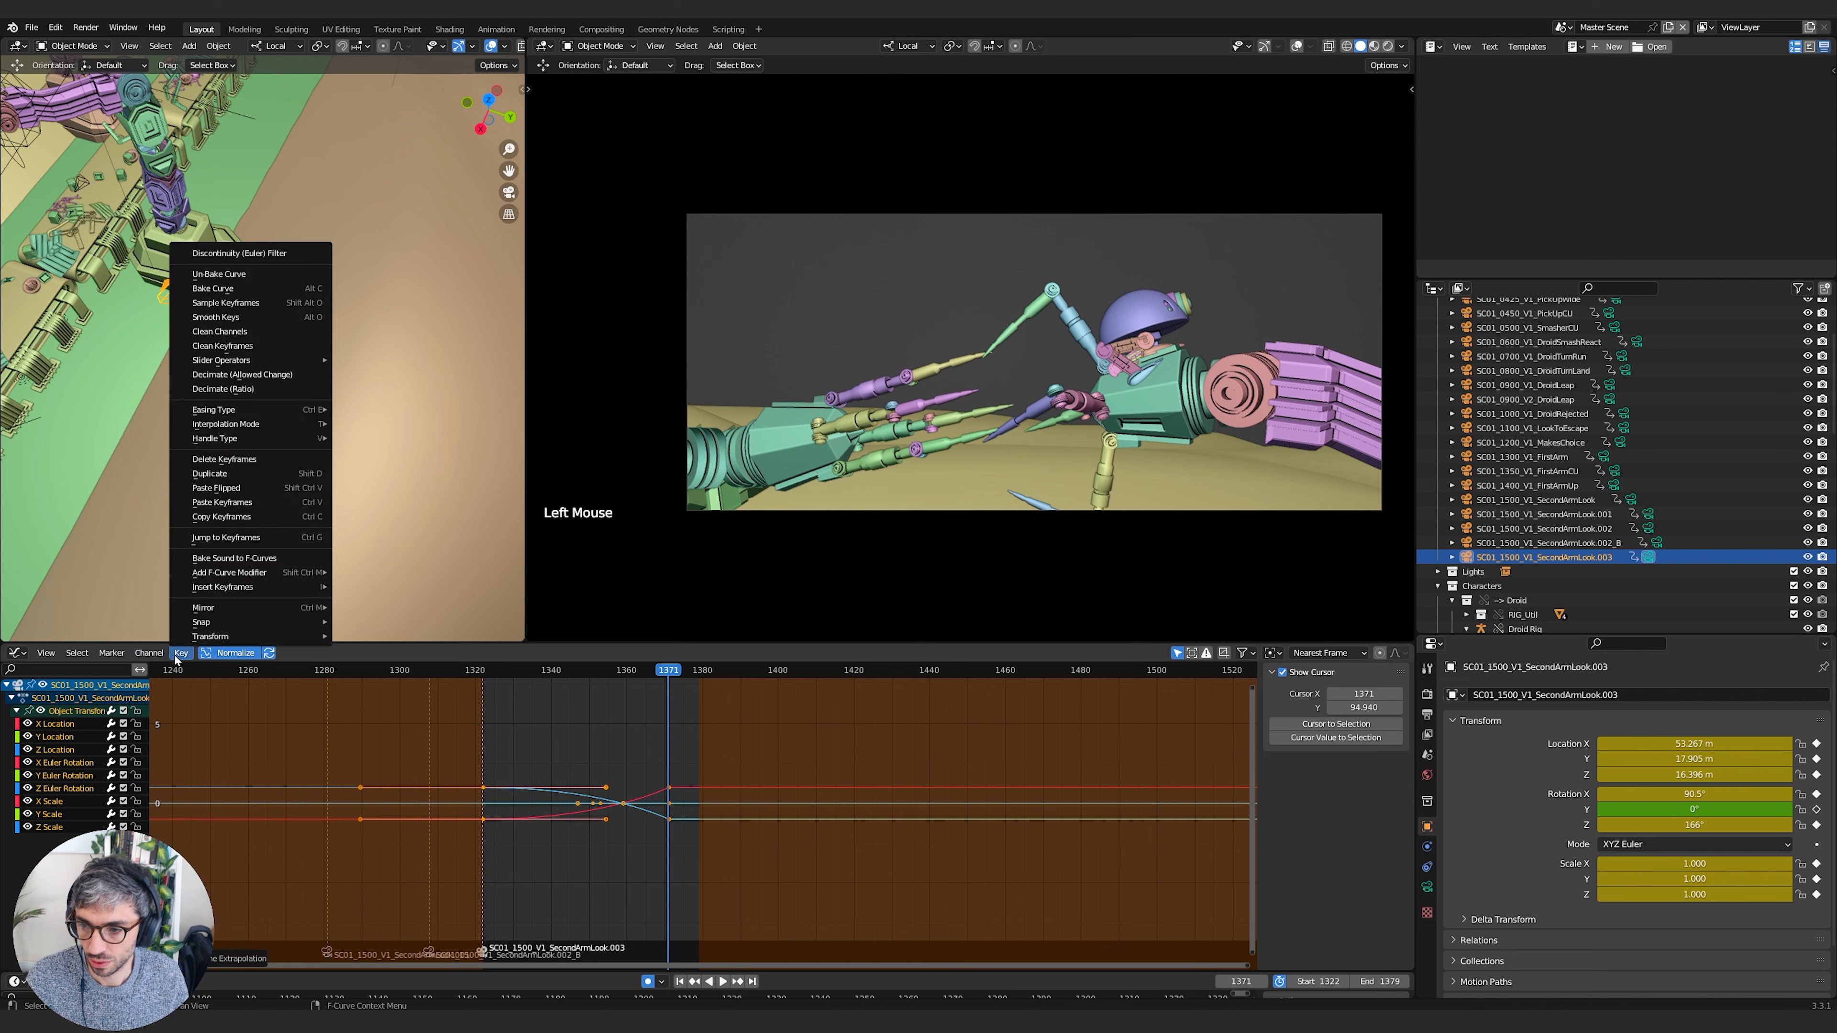
mouse_move(199, 794)
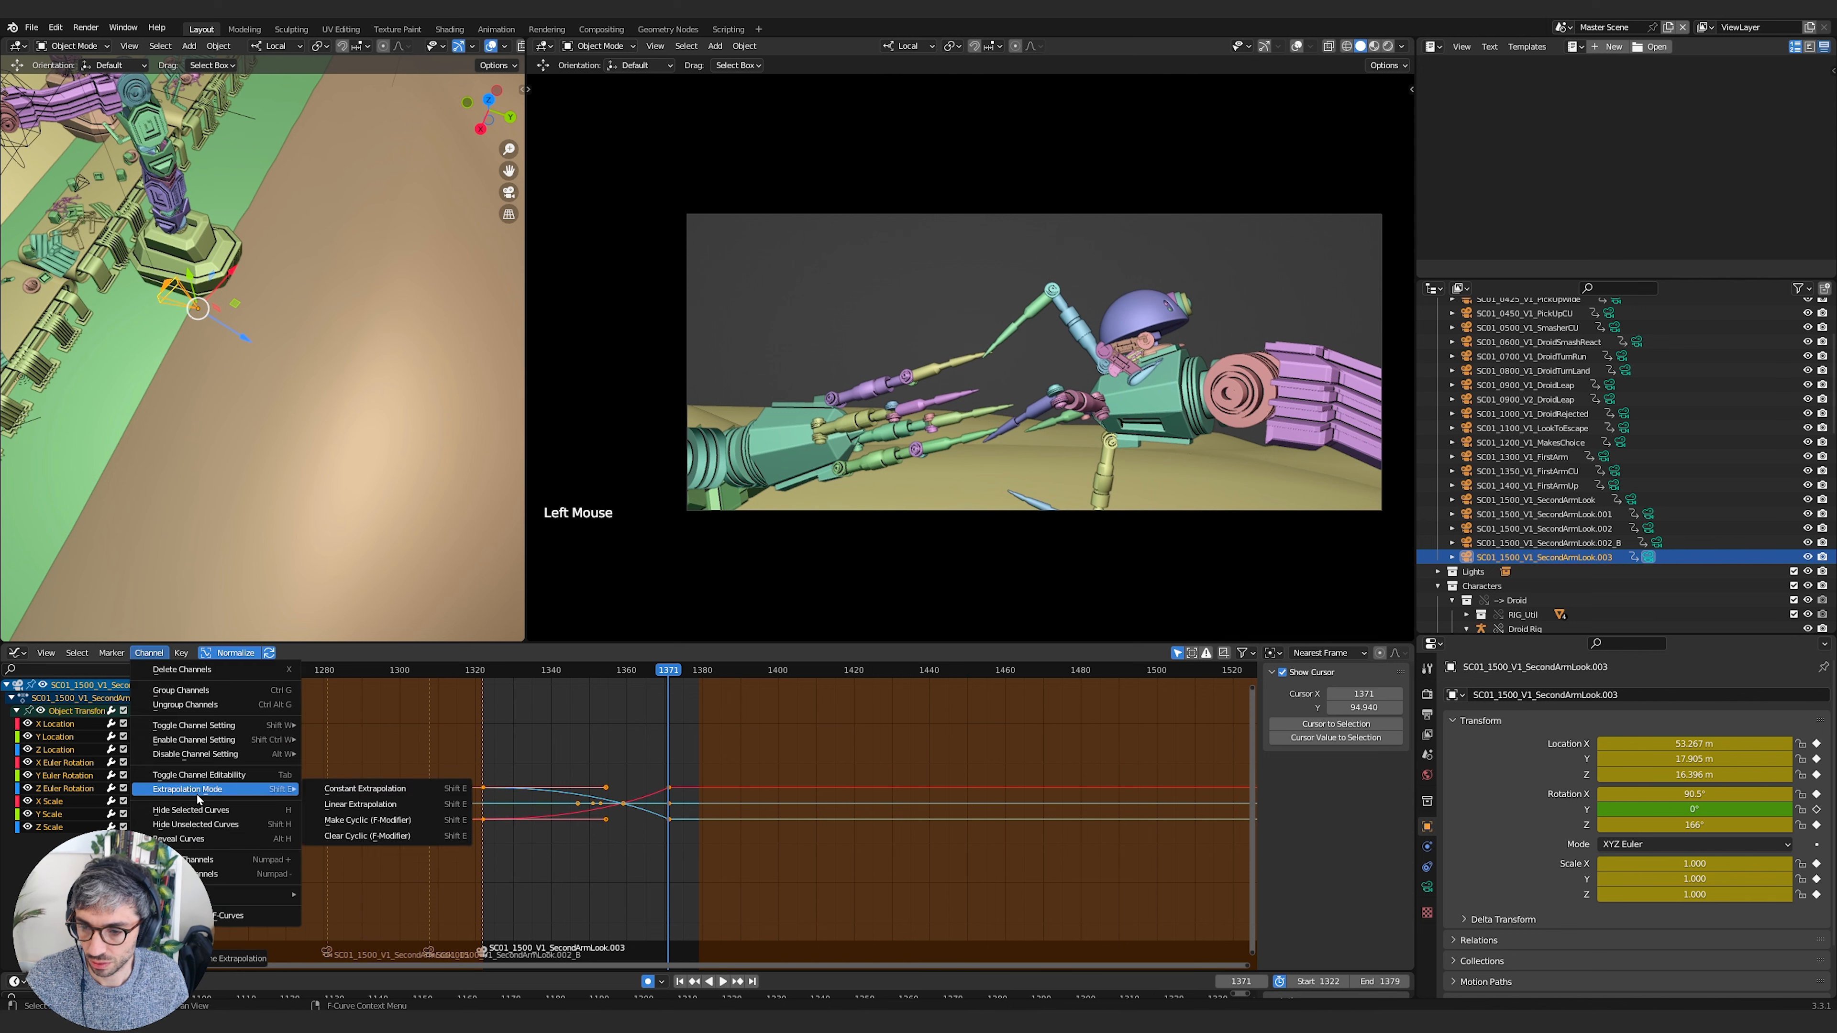
click(349, 788)
Isolate the X Location curve, select its key at frame 1322 and apply Linear Extrapolation to that channel
click(664, 790)
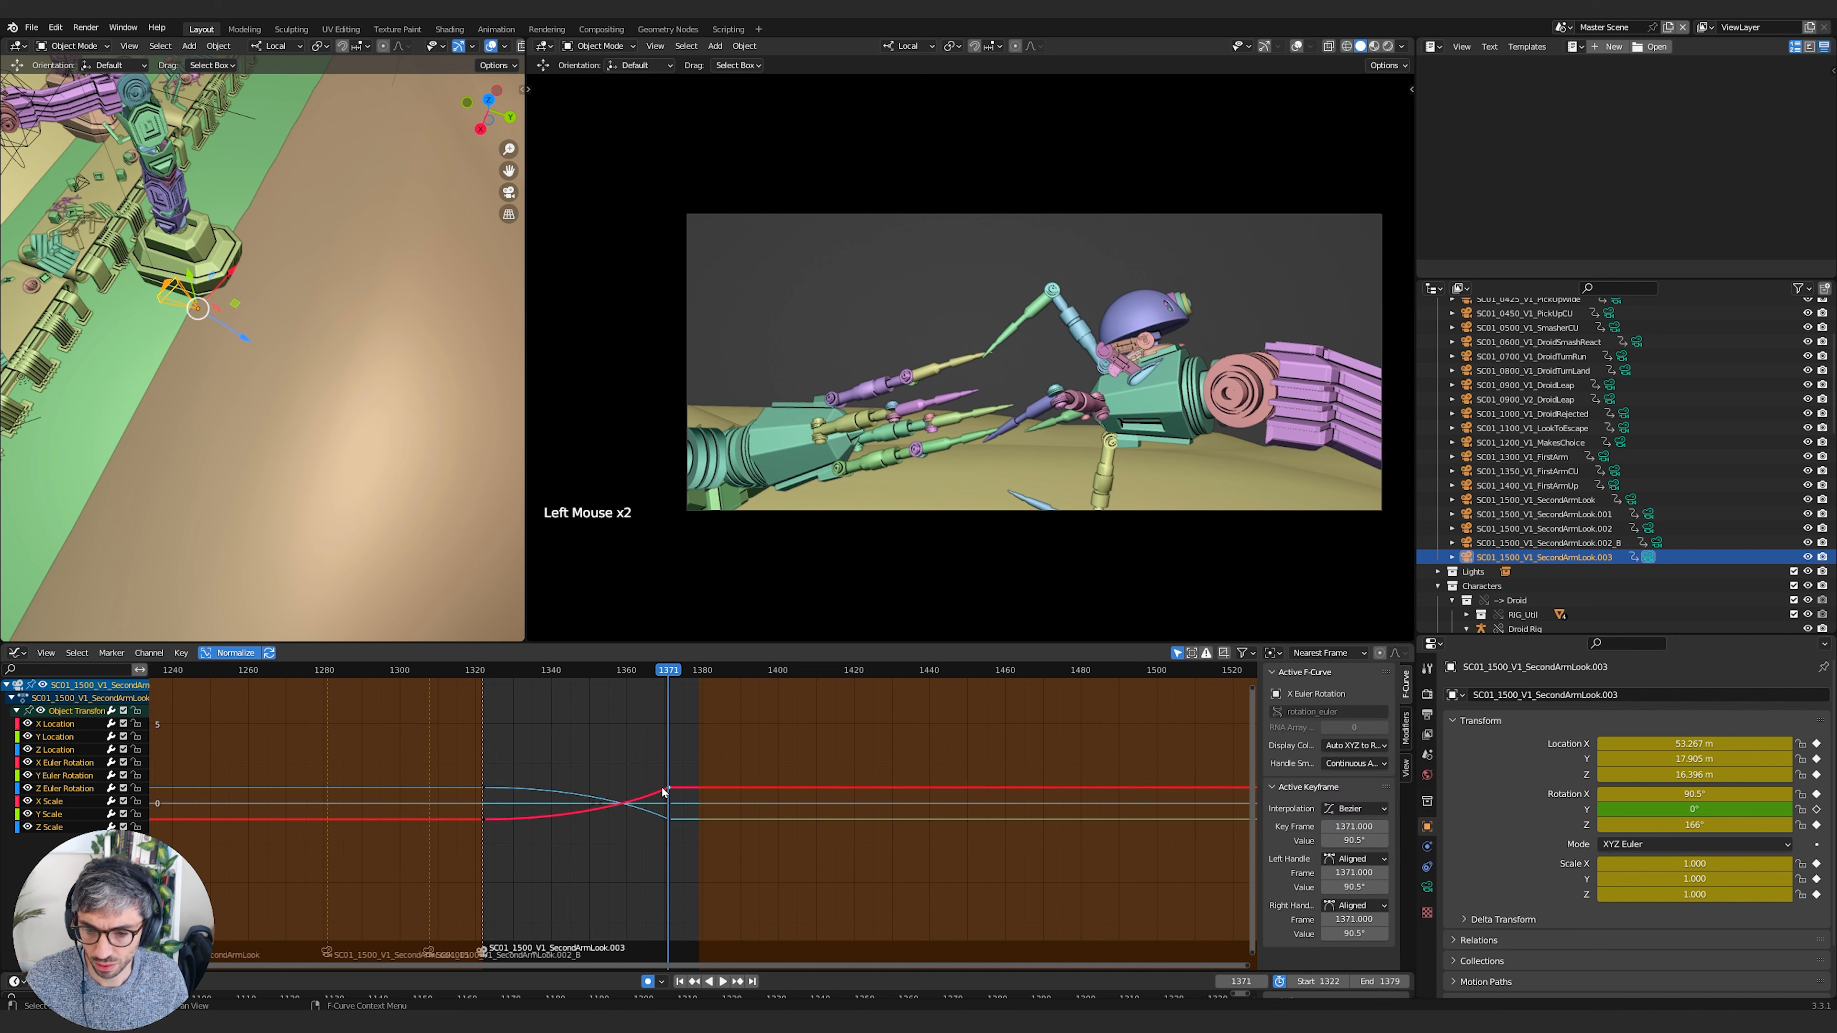
double_click(654, 818)
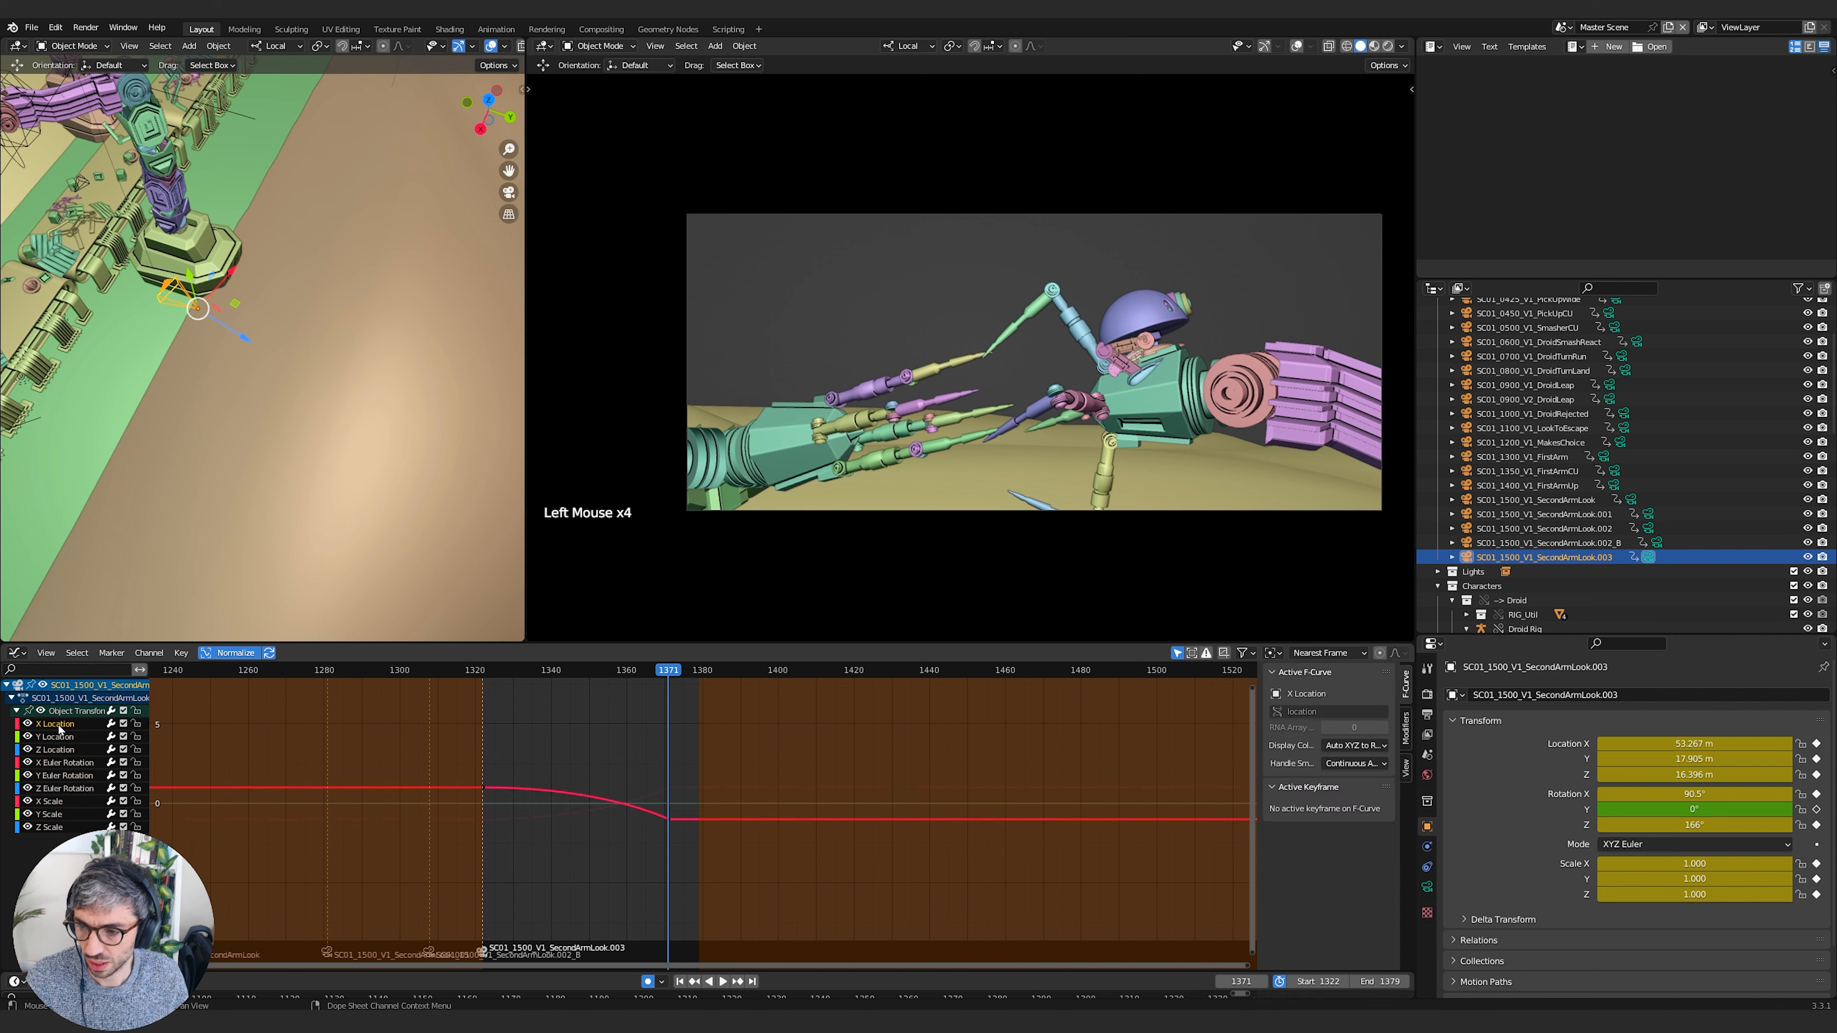
key(b)
drag(431, 744, 567, 812)
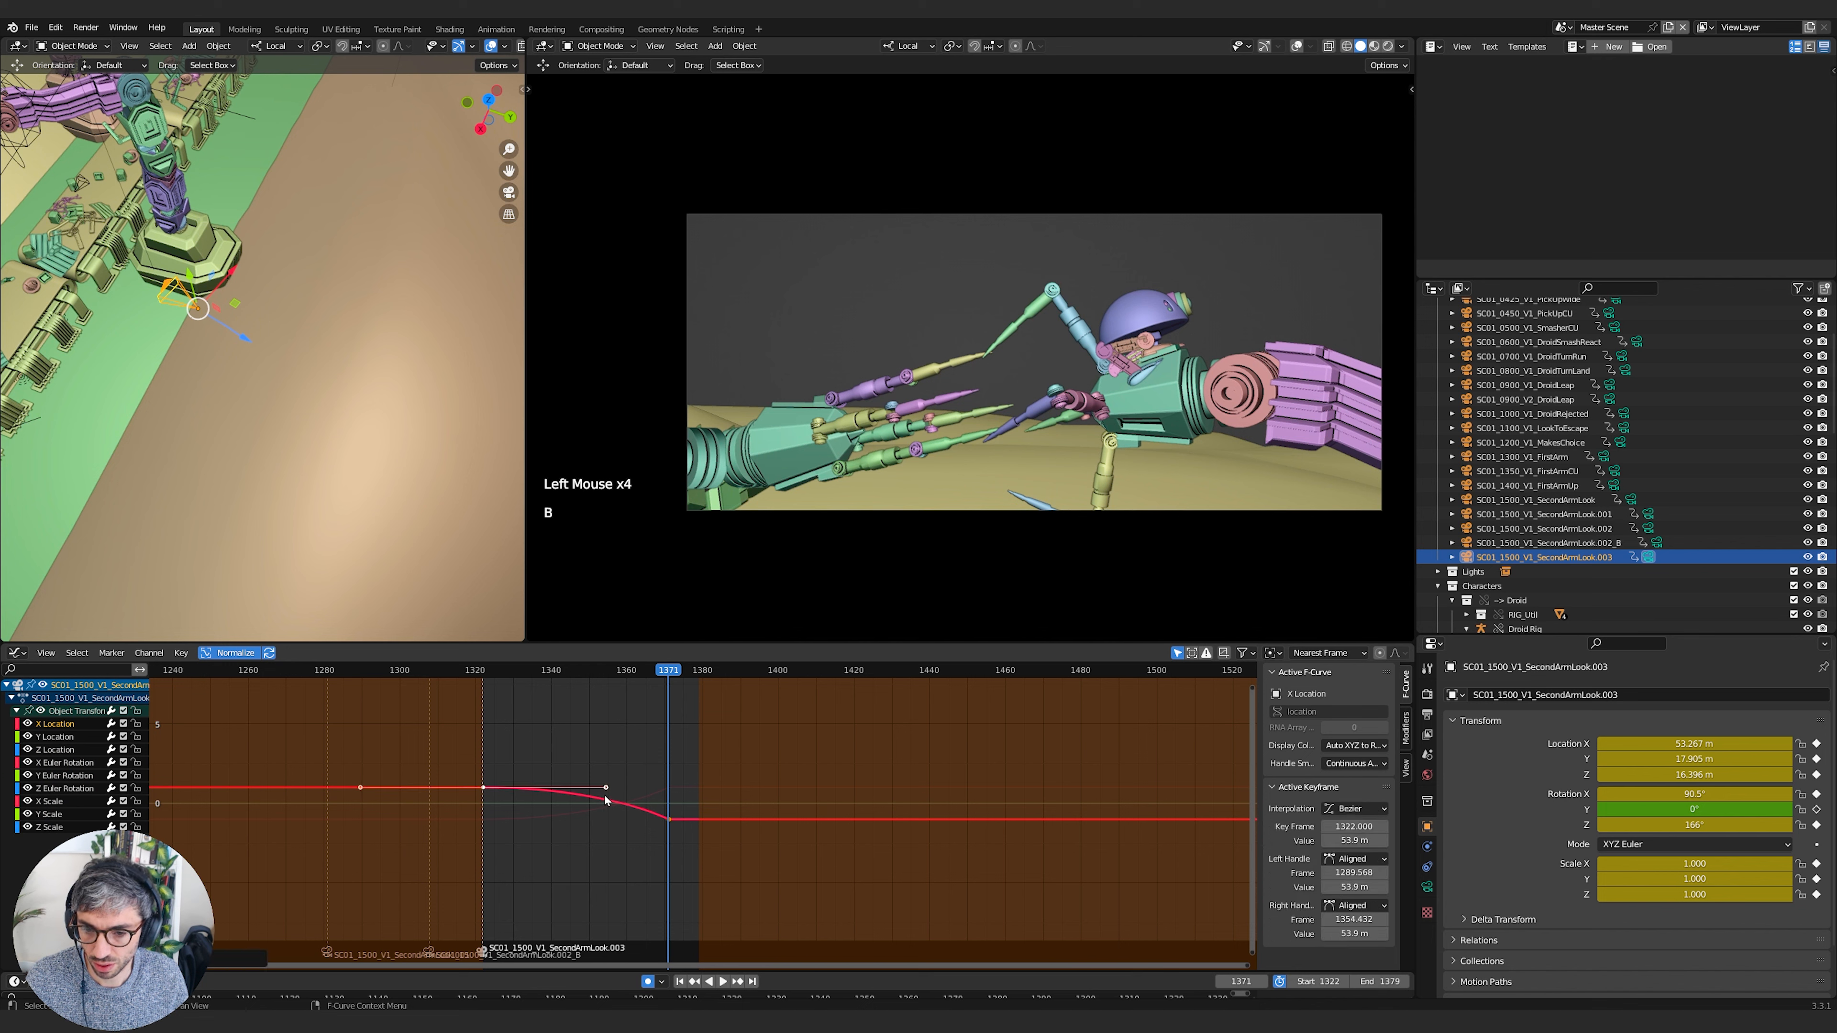
click(149, 652)
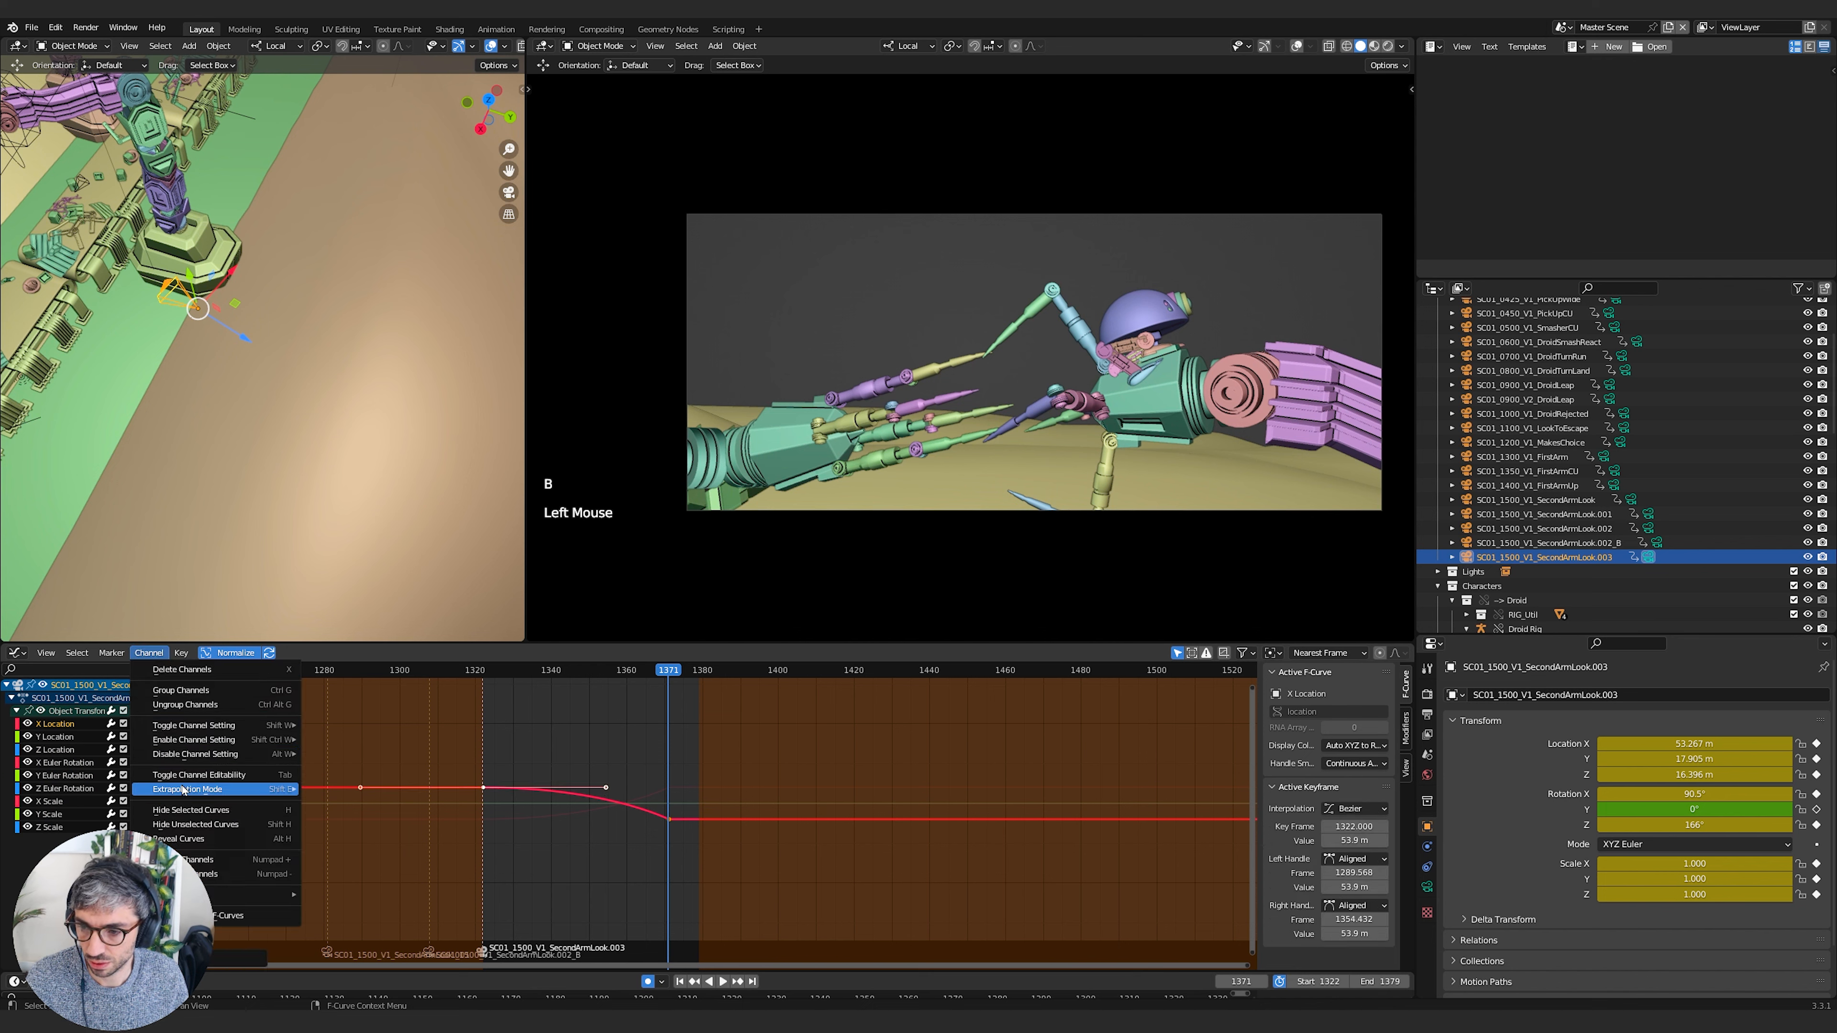
mouse_move(217, 789)
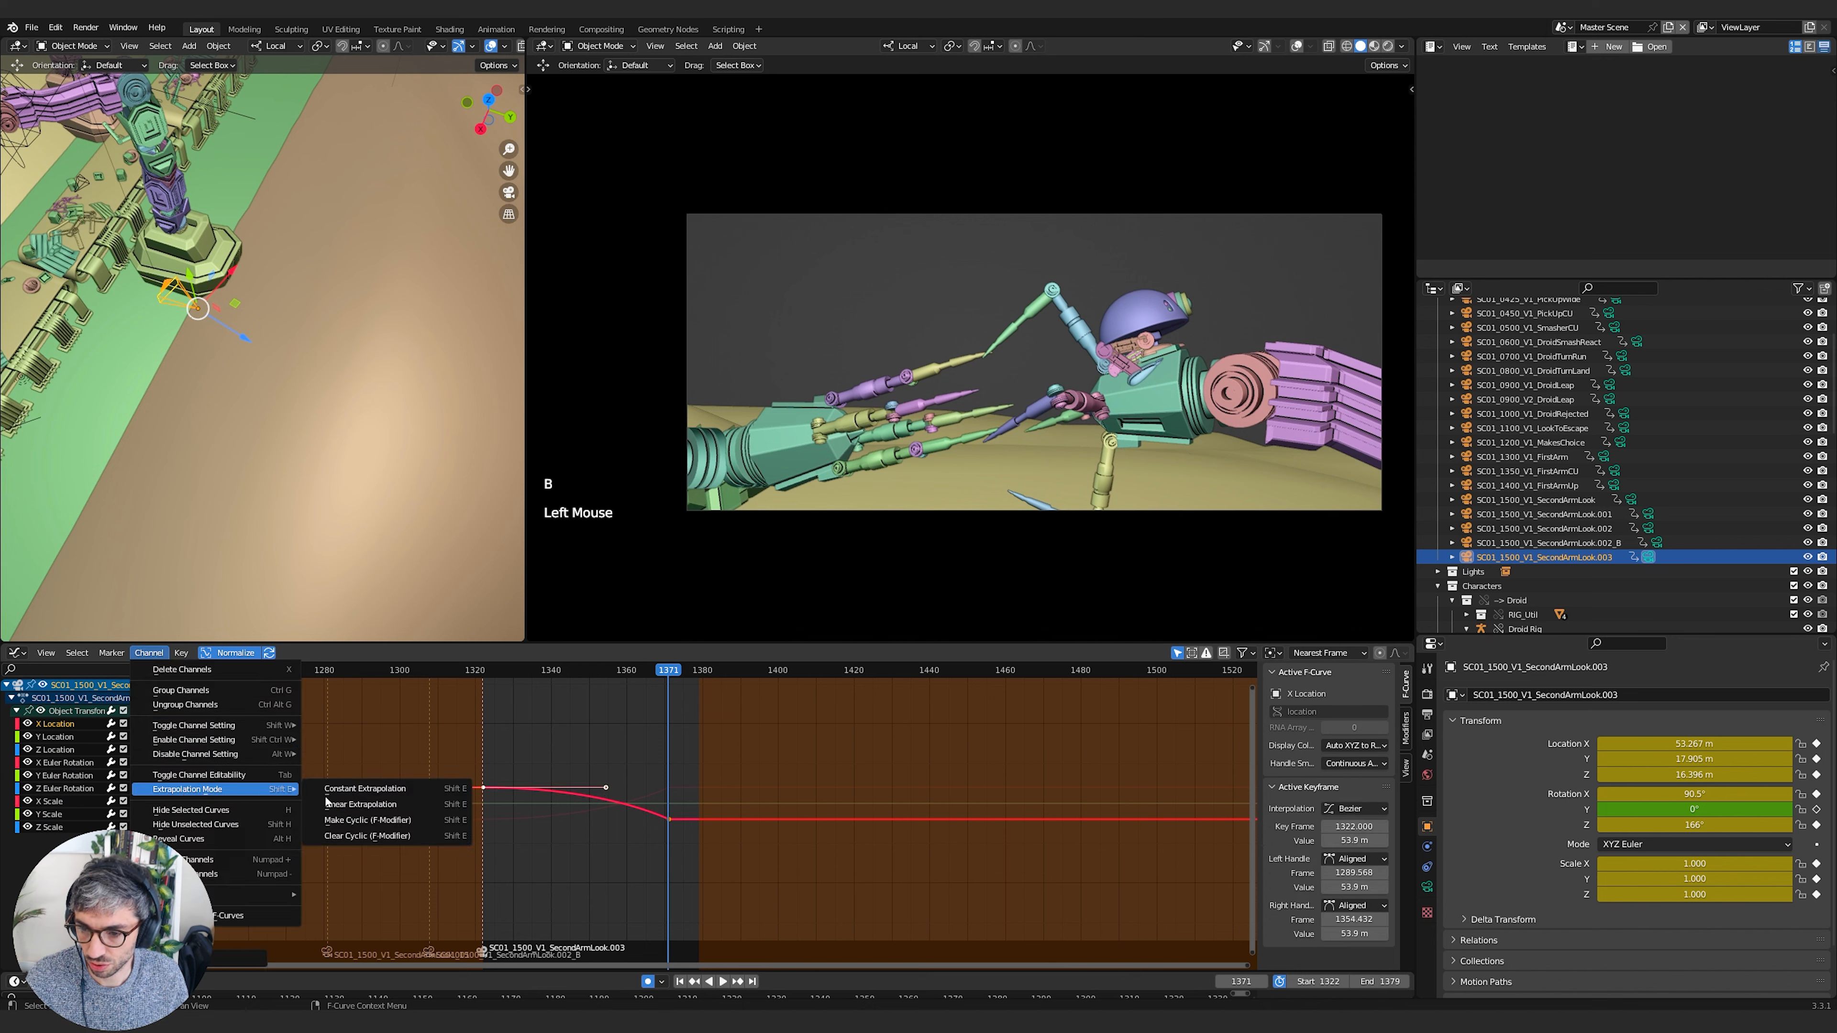
click(372, 804)
Examine how the X Location curve continues past its last key at frame 1371
middle_click(1124, 797)
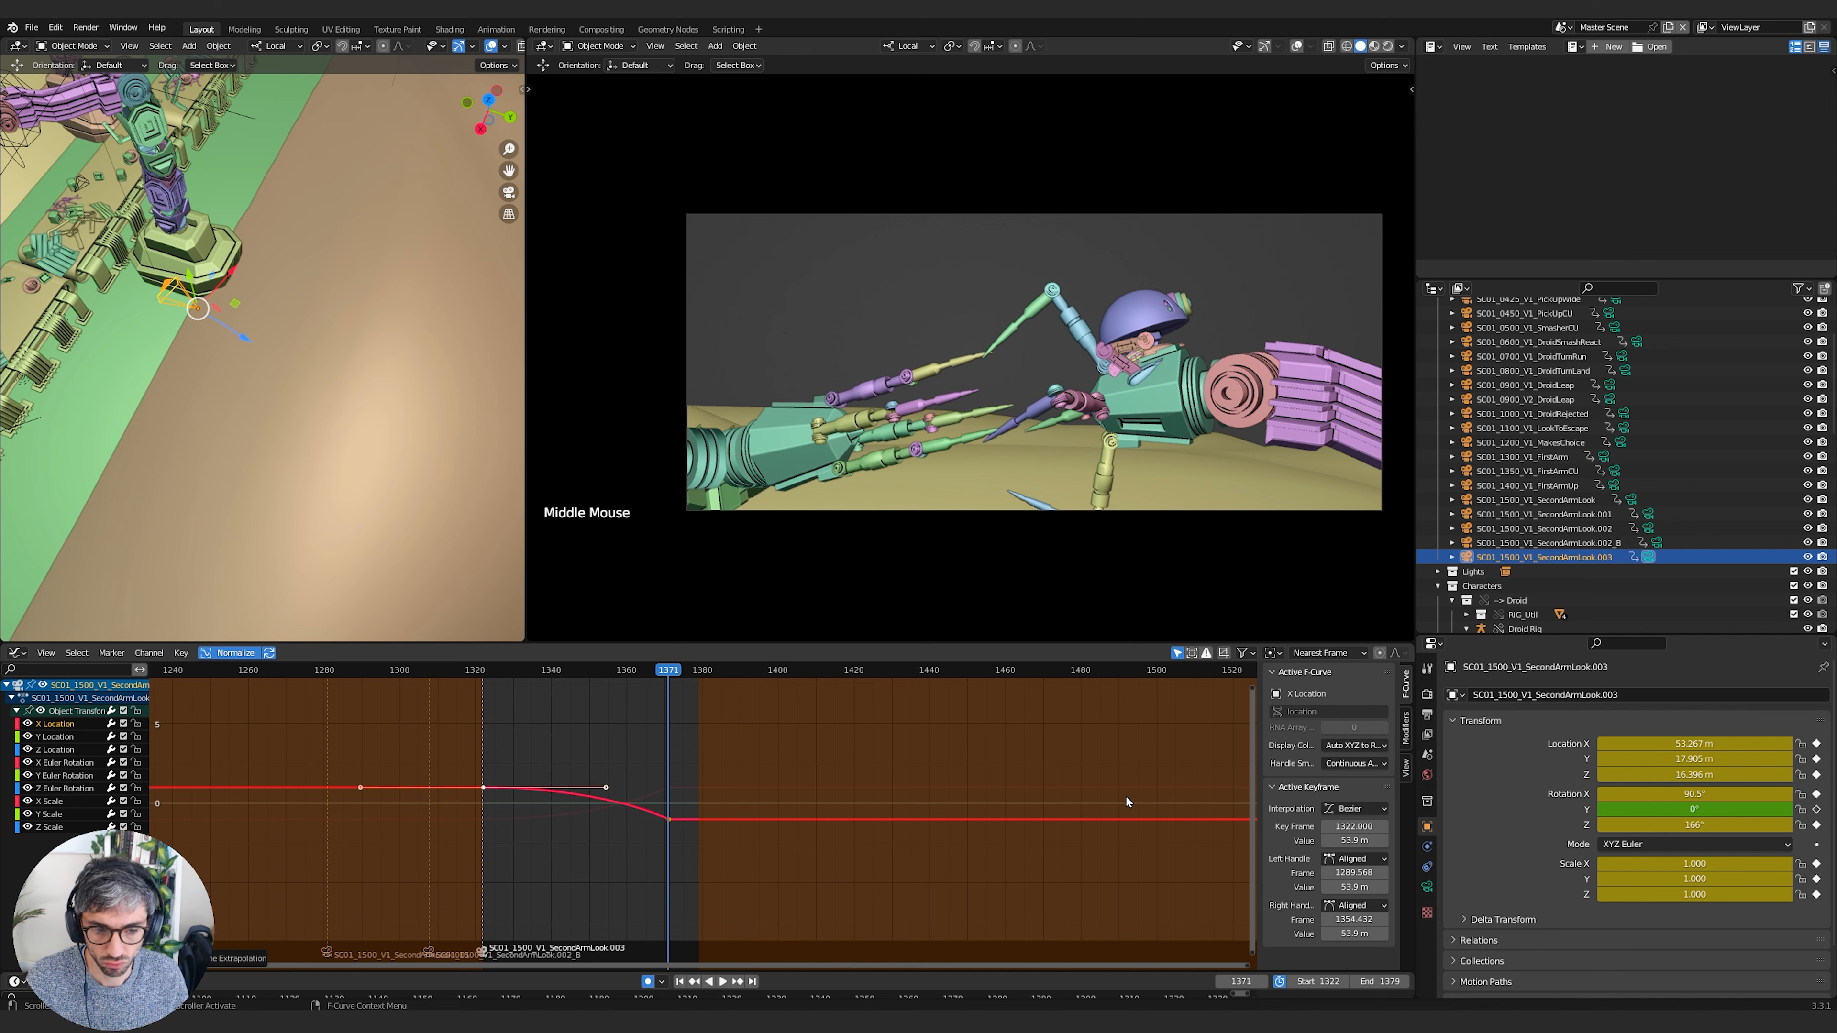
ctrl+scroll(1125, 796, down, 1)
ctrl+middle_drag(1125, 796, 928, 801)
middle_drag(1001, 800, 665, 843)
middle_drag(855, 812, 799, 752)
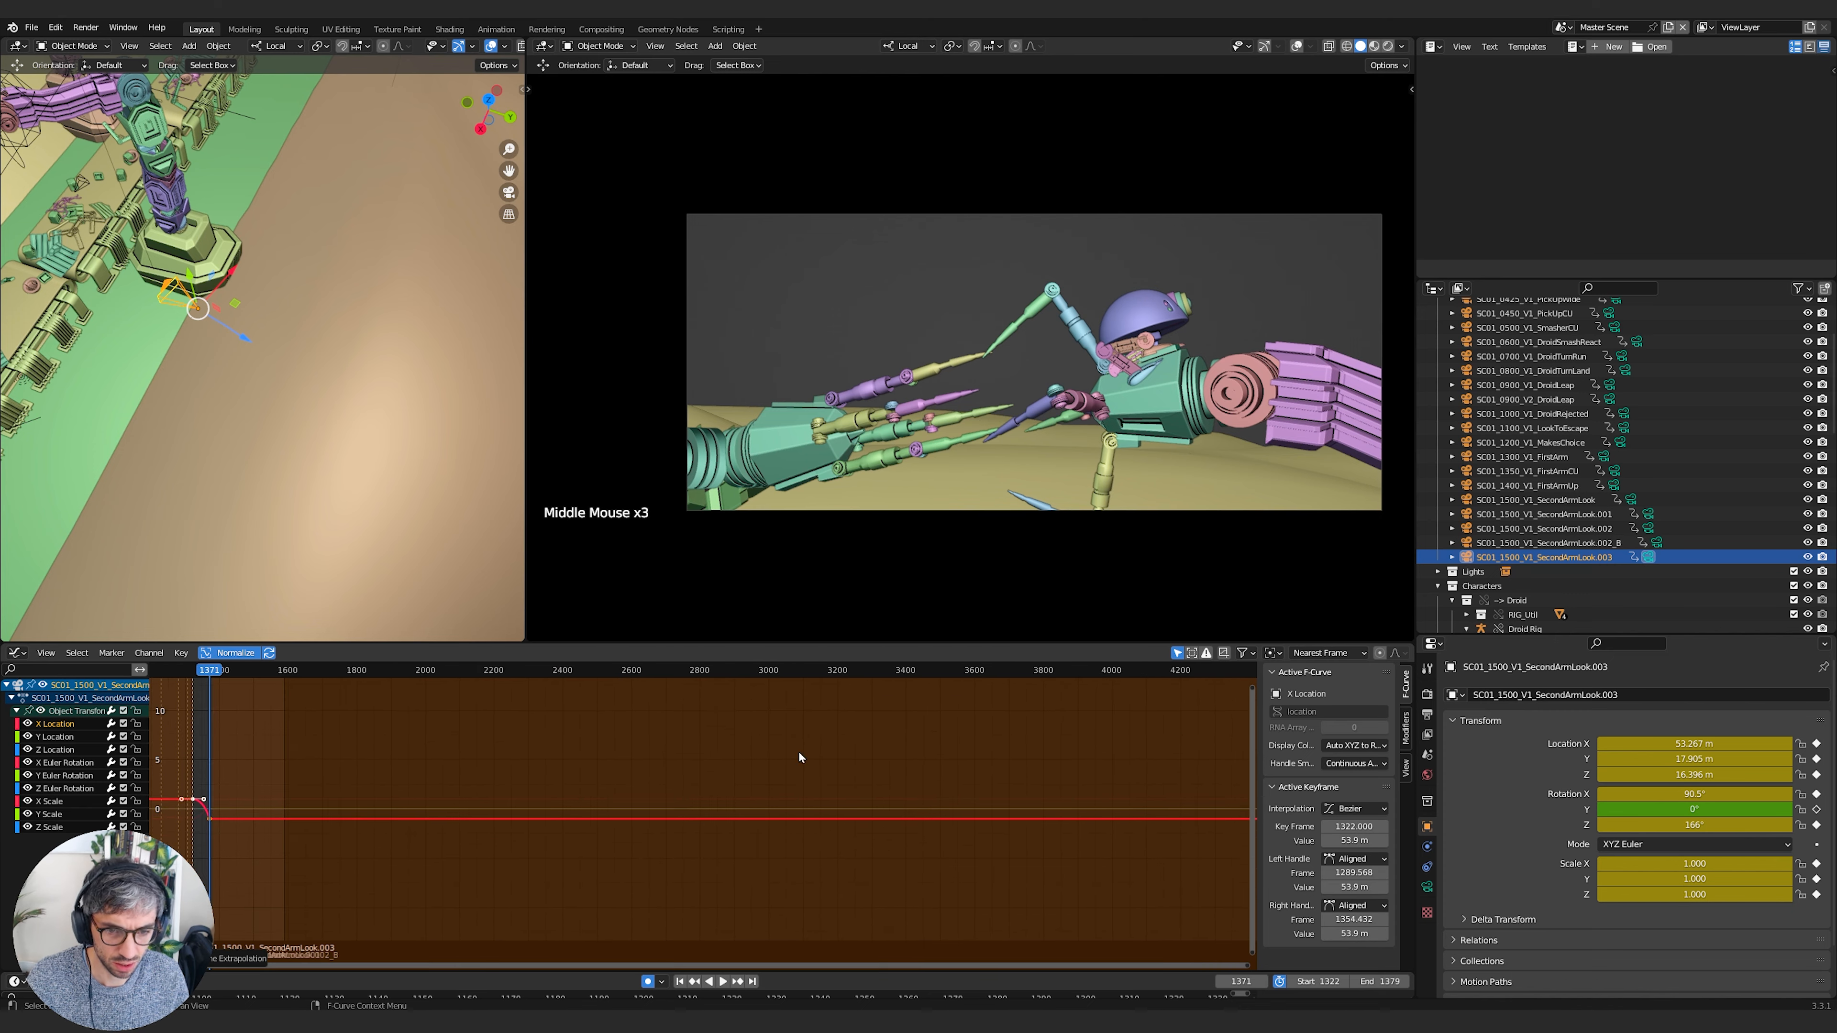
middle_drag(556, 776, 781, 761)
middle_drag(466, 776, 759, 745)
ctrl+middle_drag(760, 746, 749, 806)
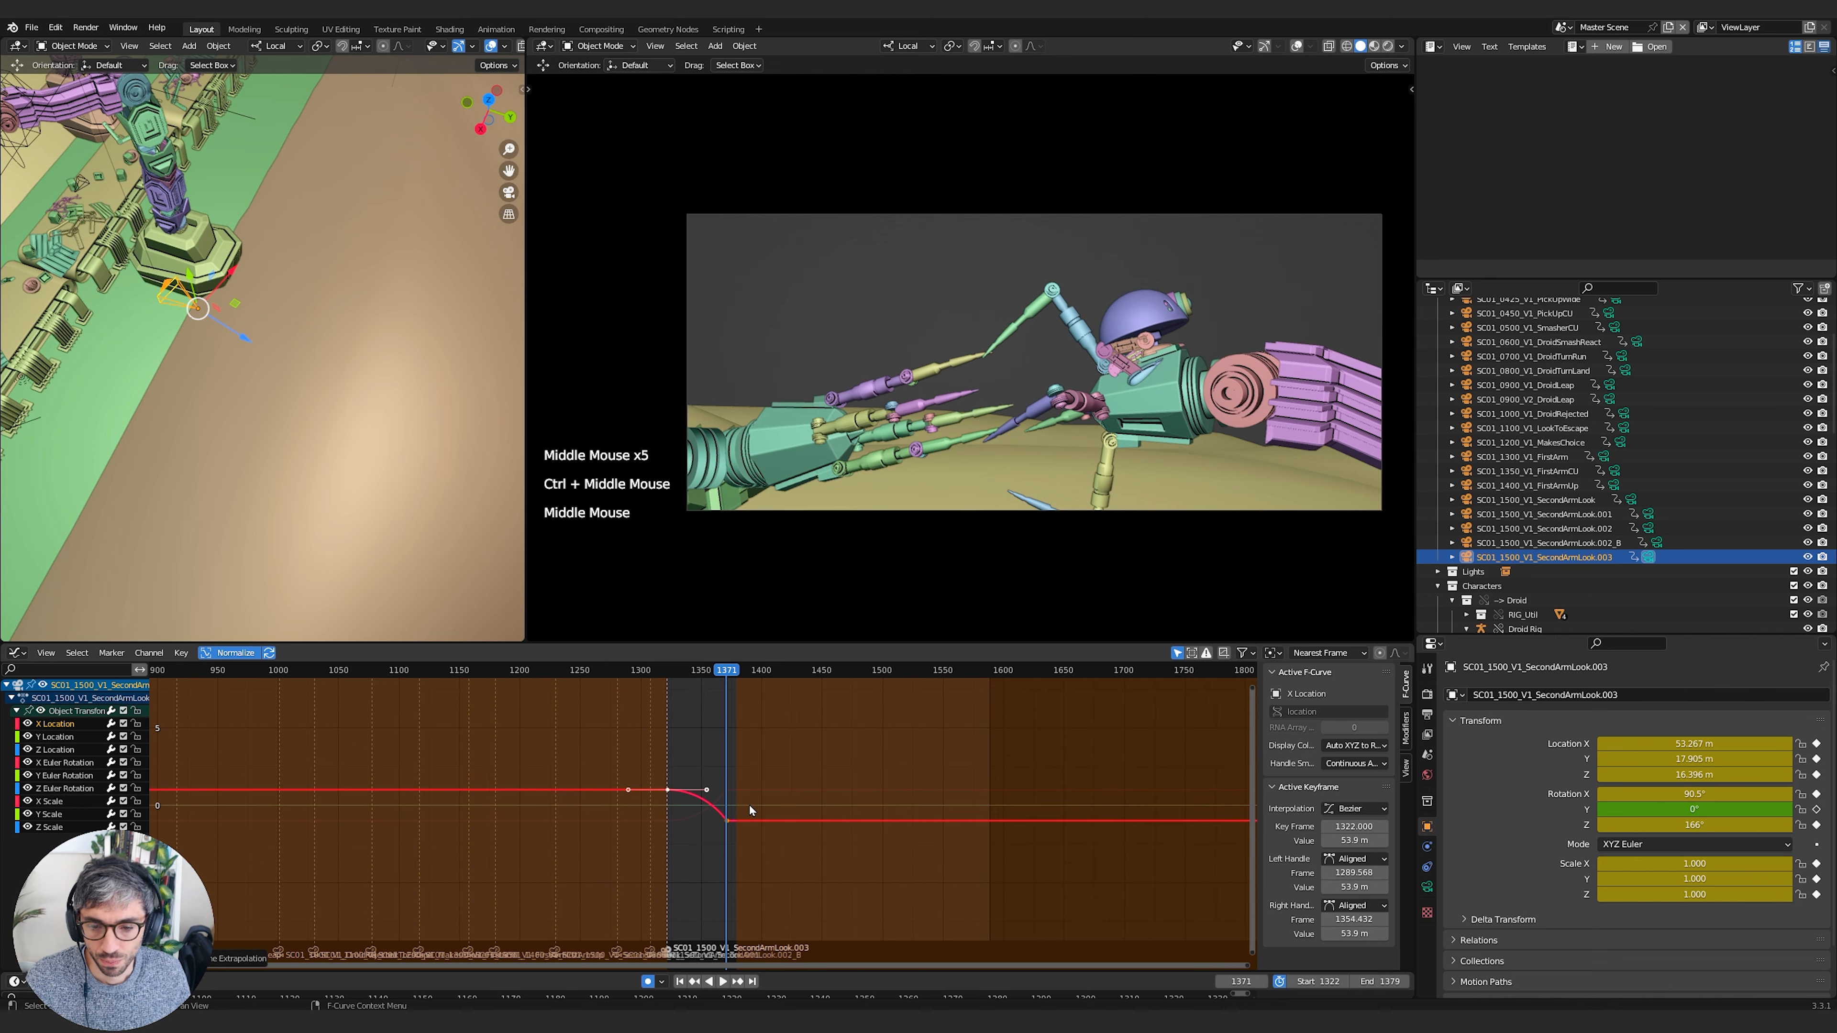
Select the X Location curve's last key at frame 1371
click(710, 823)
click(702, 790)
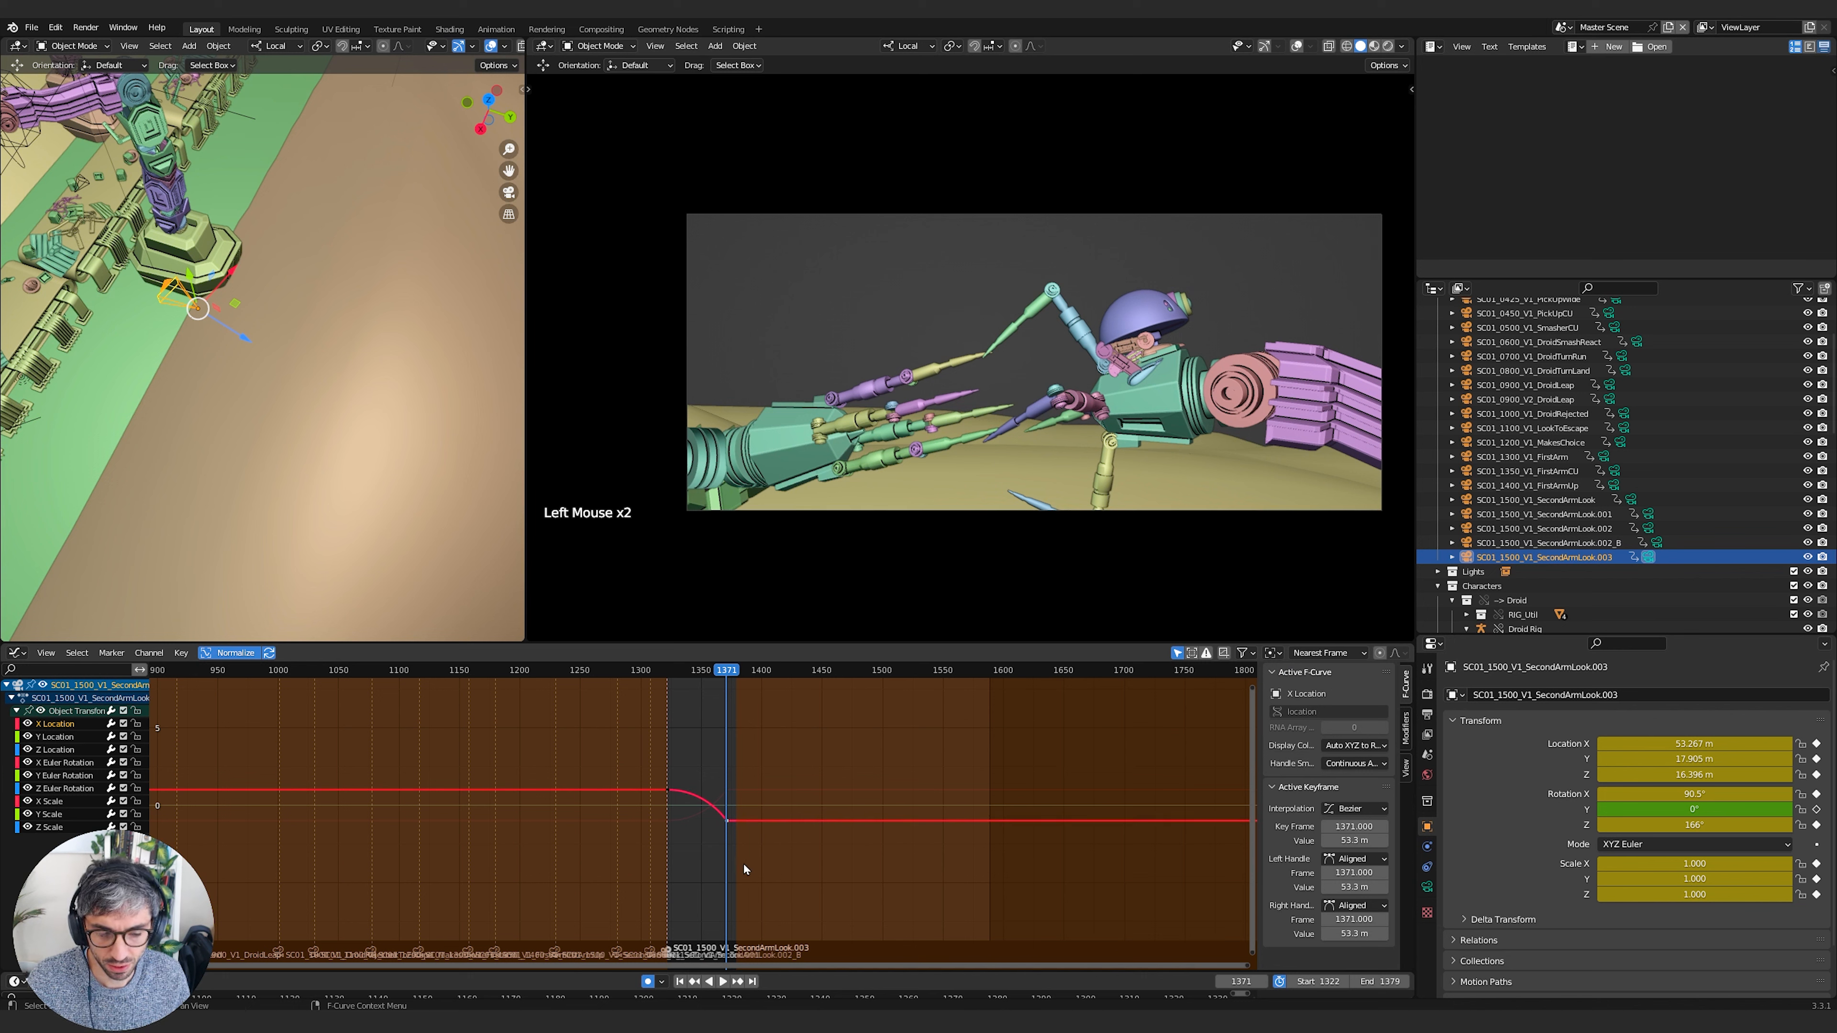
shift+middle_drag(799, 850, 795, 800)
shift+middle_drag(583, 800, 640, 811)
click(651, 782)
key(r)
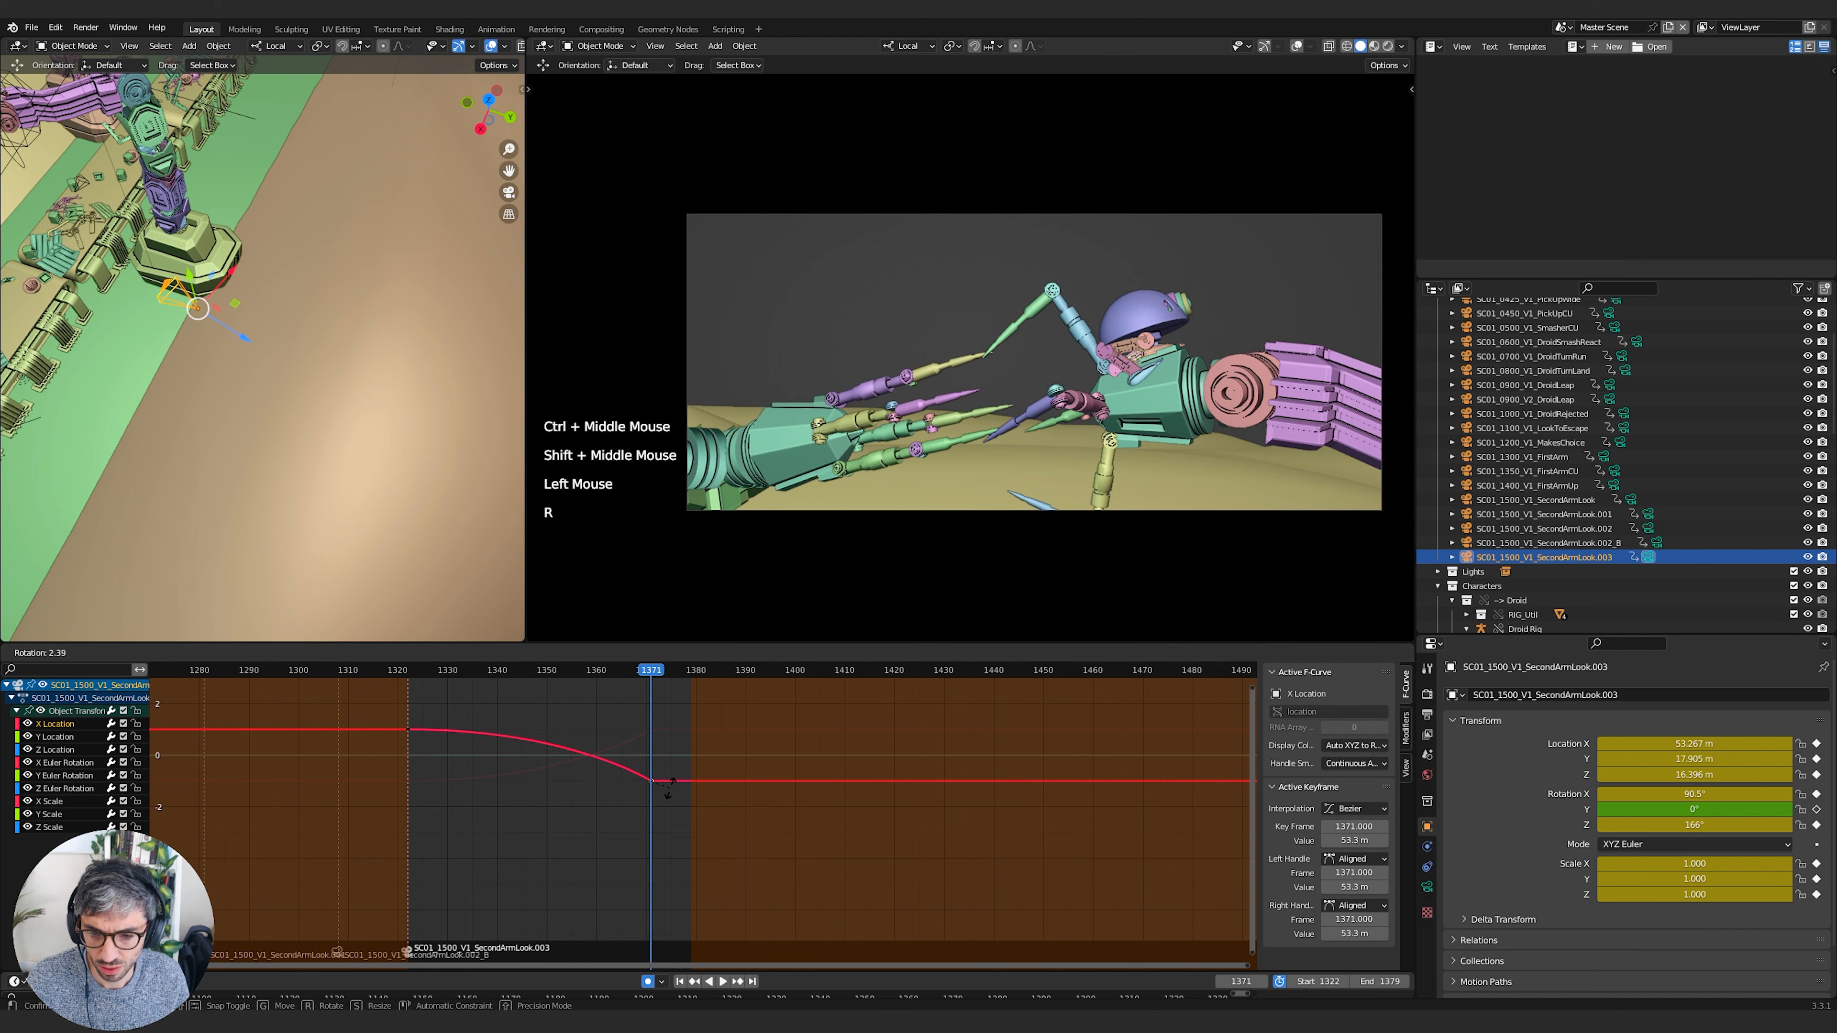
right_click(696, 795)
click(652, 782)
key(s)
right_click(658, 785)
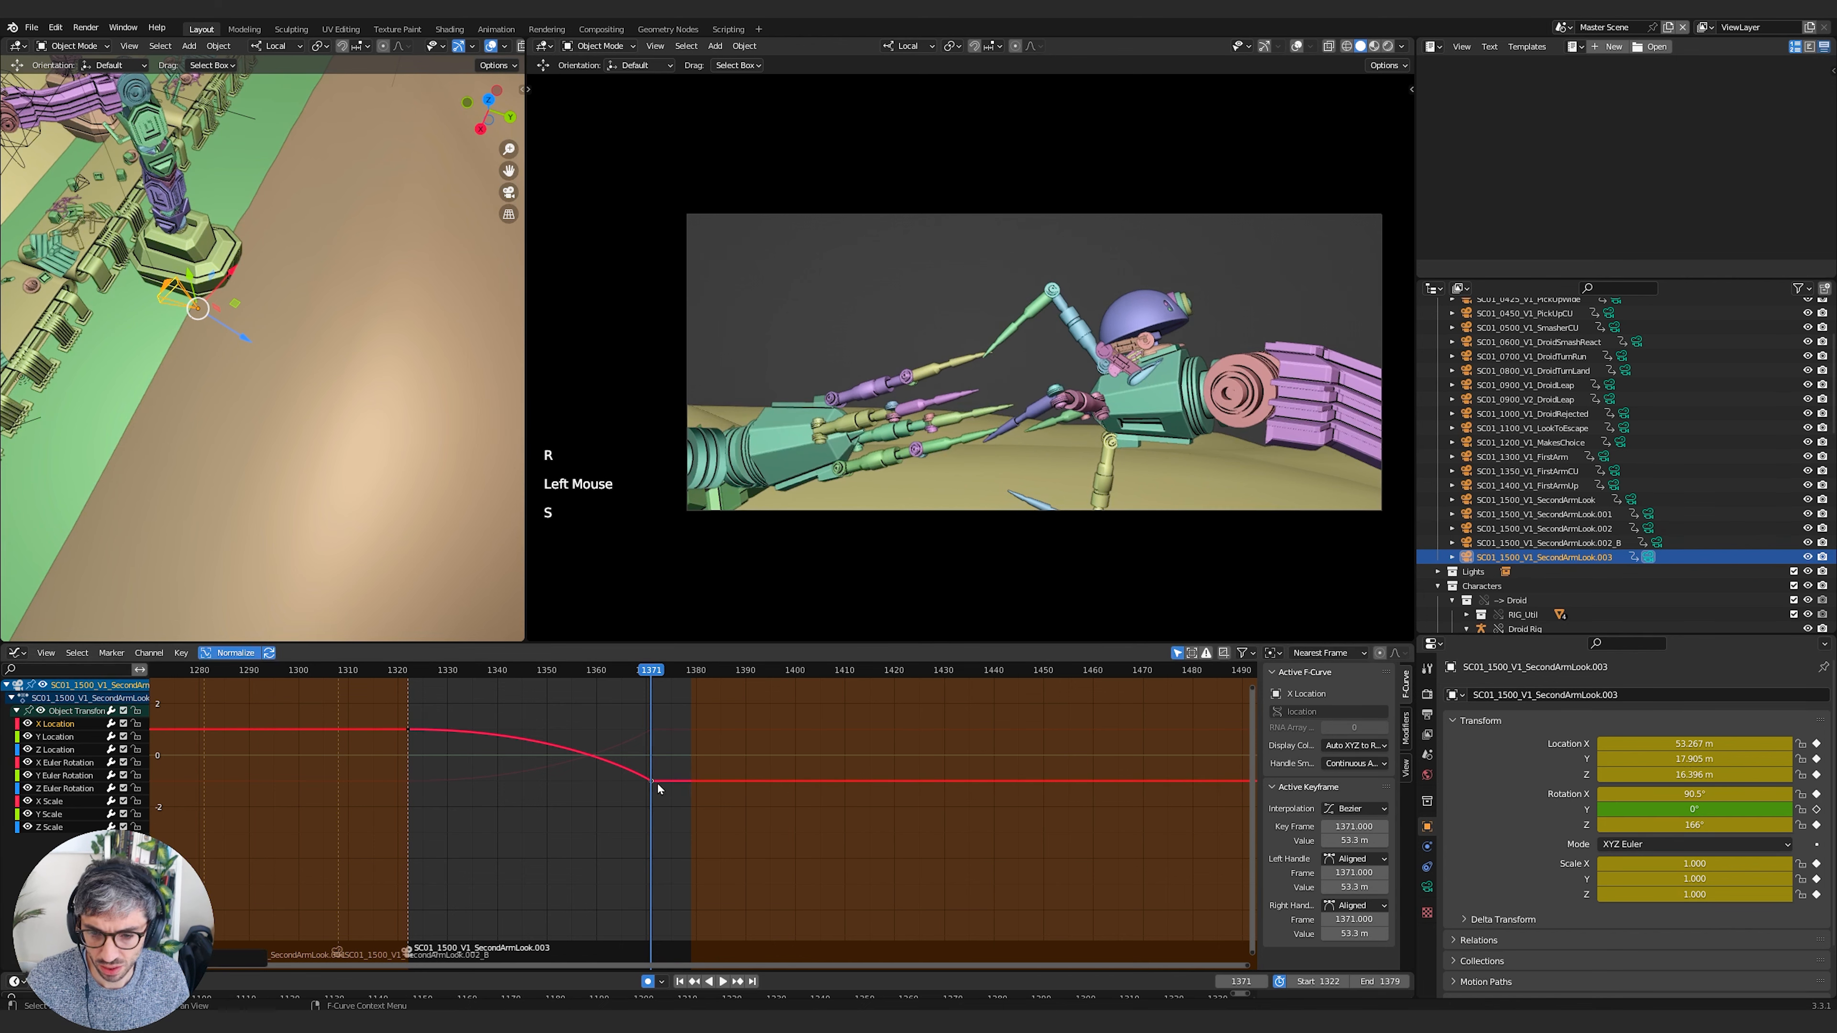
Pull the left handle of the X Location key at frame 1371 back and up to about frame 1367.2
click(657, 786)
click(654, 782)
key(g)
click(635, 771)
shift+middle_drag(815, 807, 891, 895)
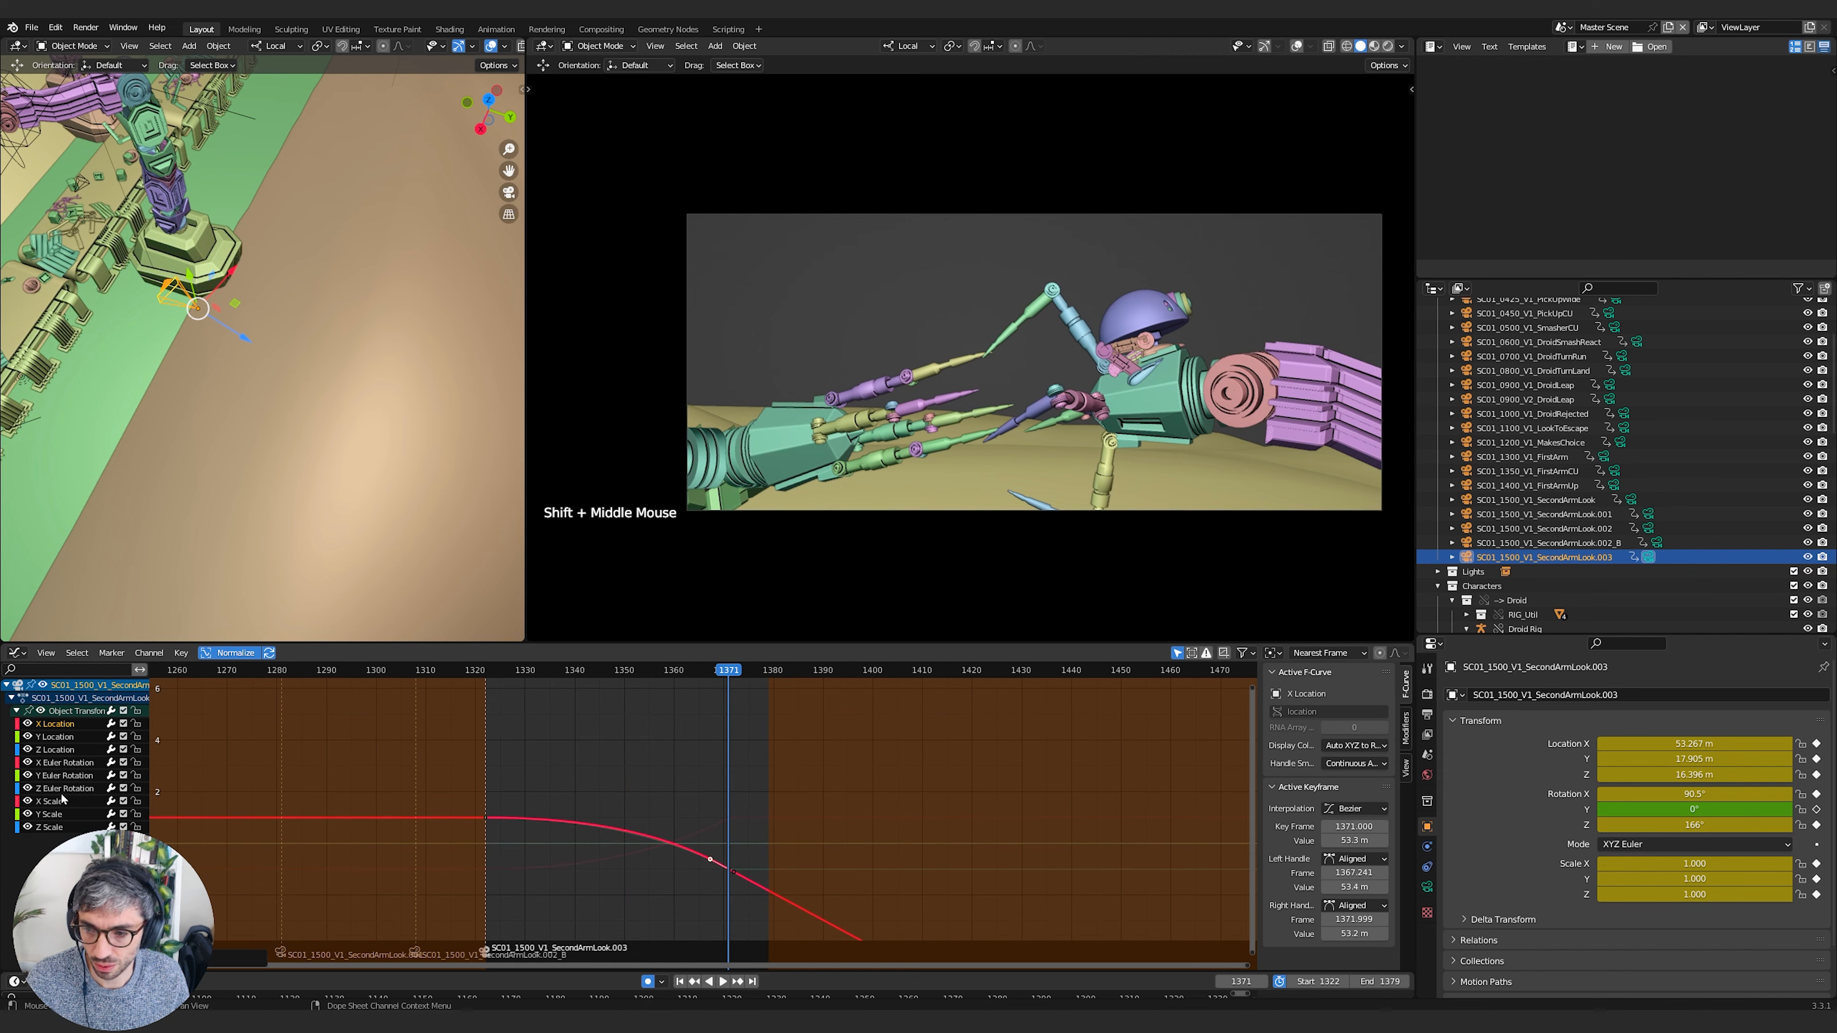
Reshape the Z Location key at frame 1371, moving its left handle to about frame 1365.7 and its right handle to about frame 1376.5
click(66, 735)
click(58, 749)
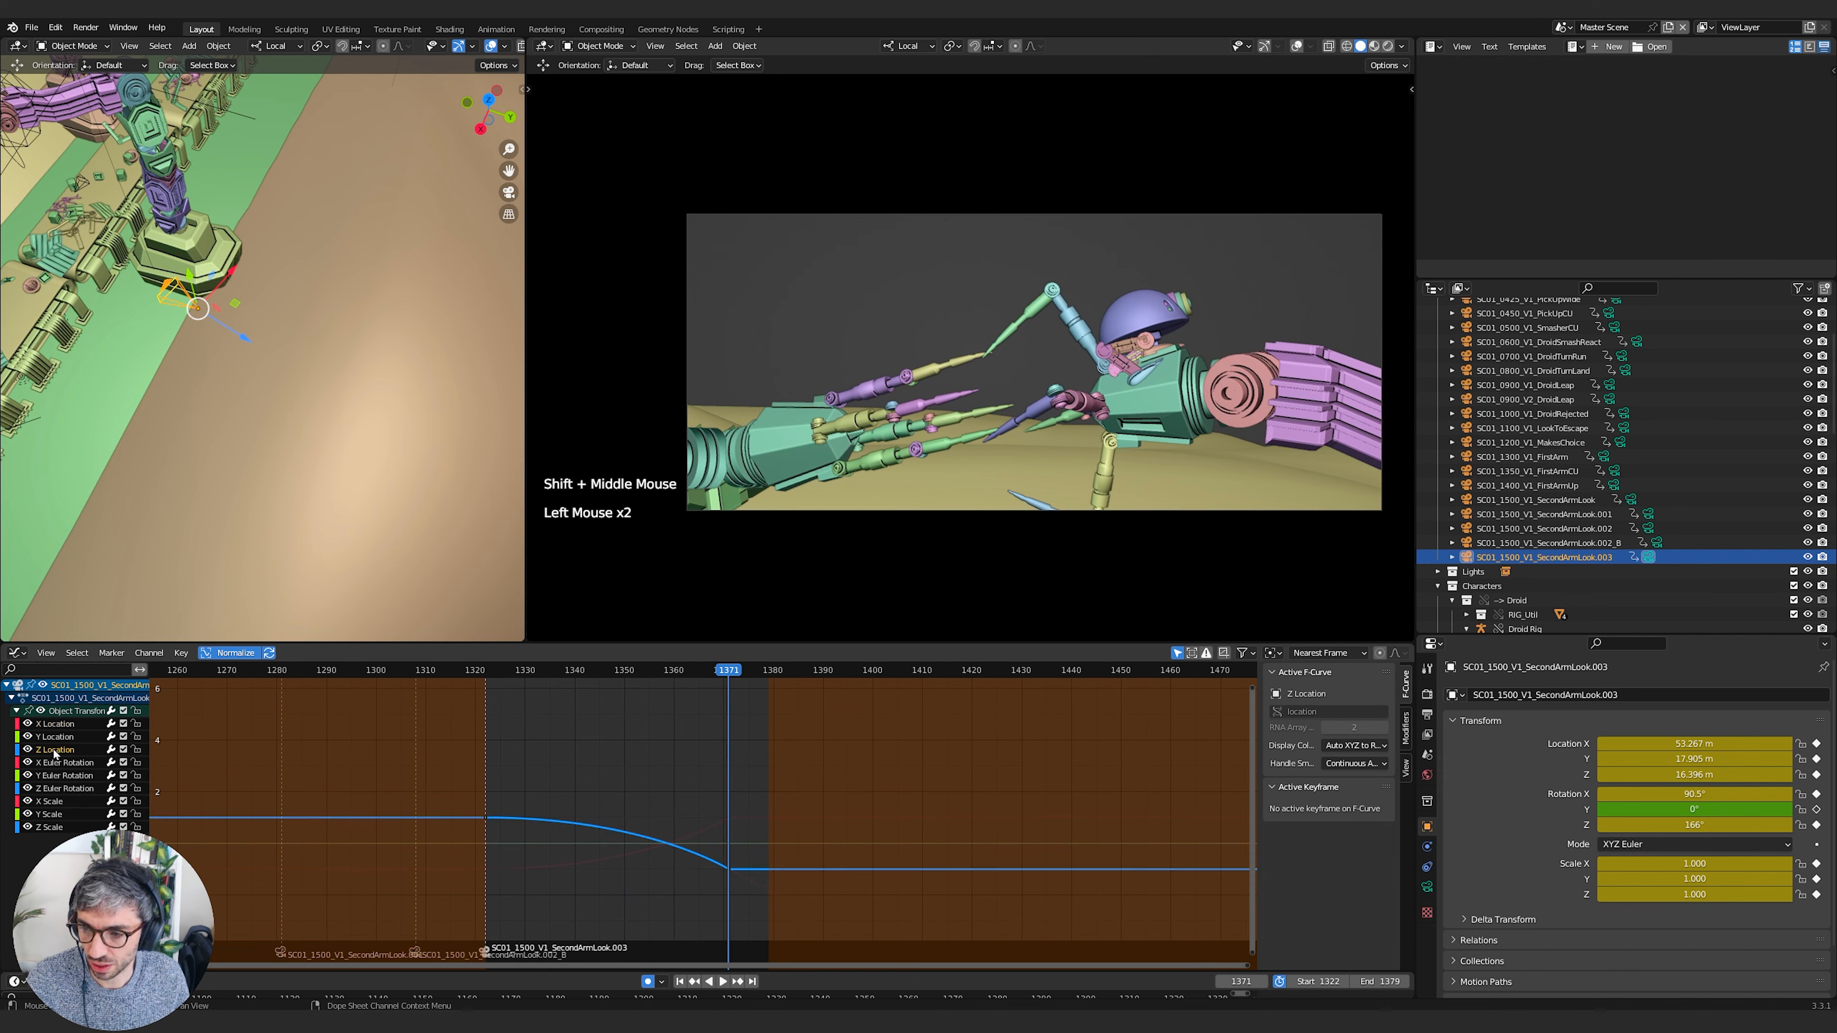
click(729, 869)
click(732, 871)
key(g)
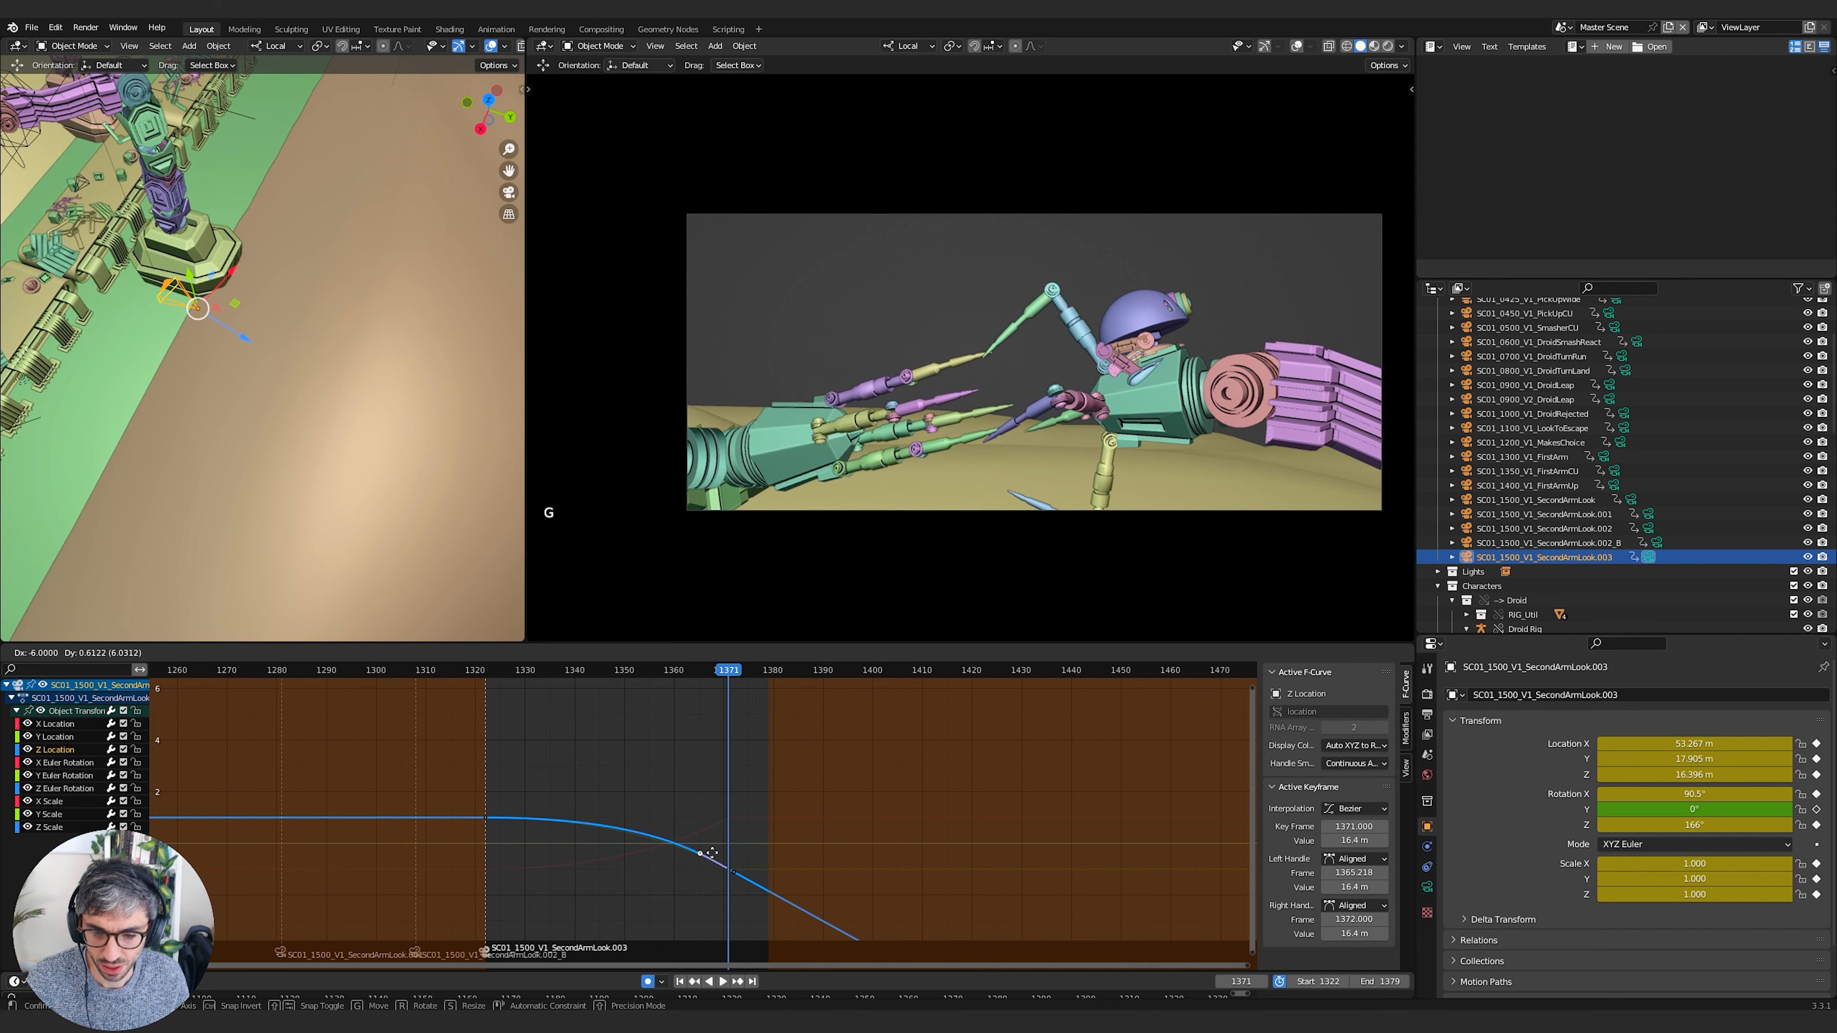
click(714, 854)
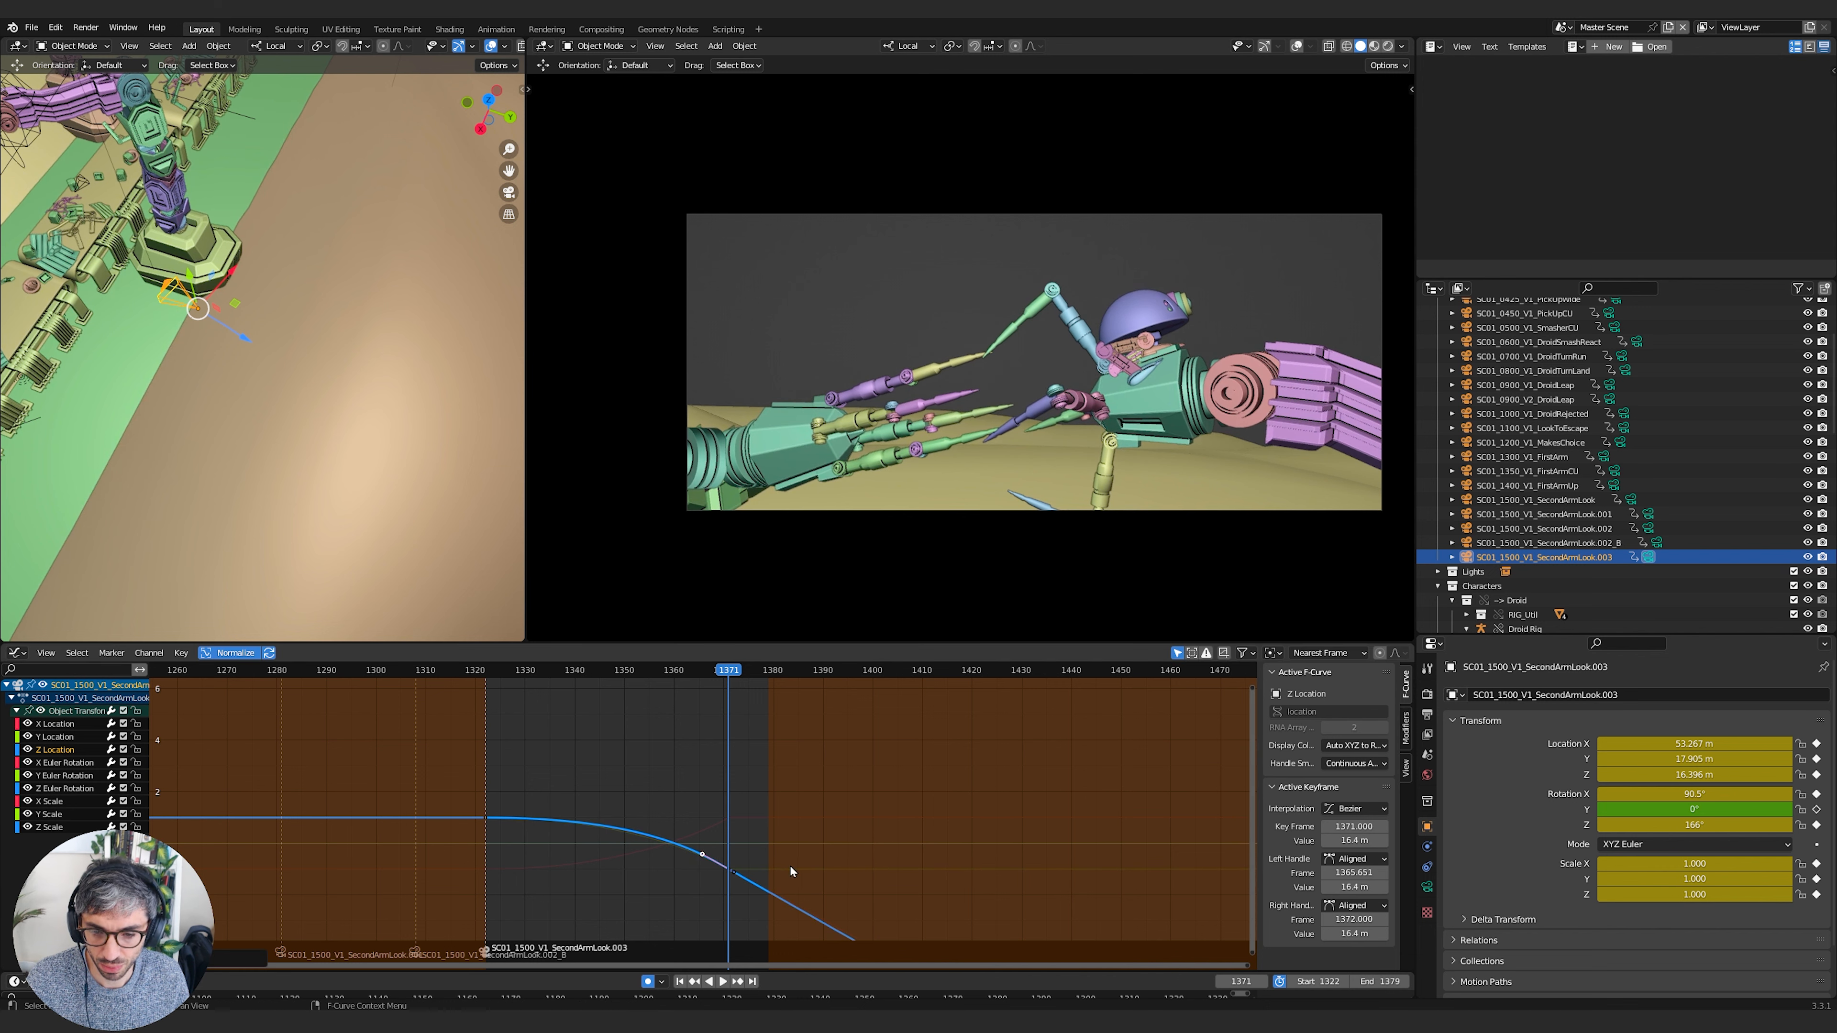
click(735, 876)
key(g)
click(759, 889)
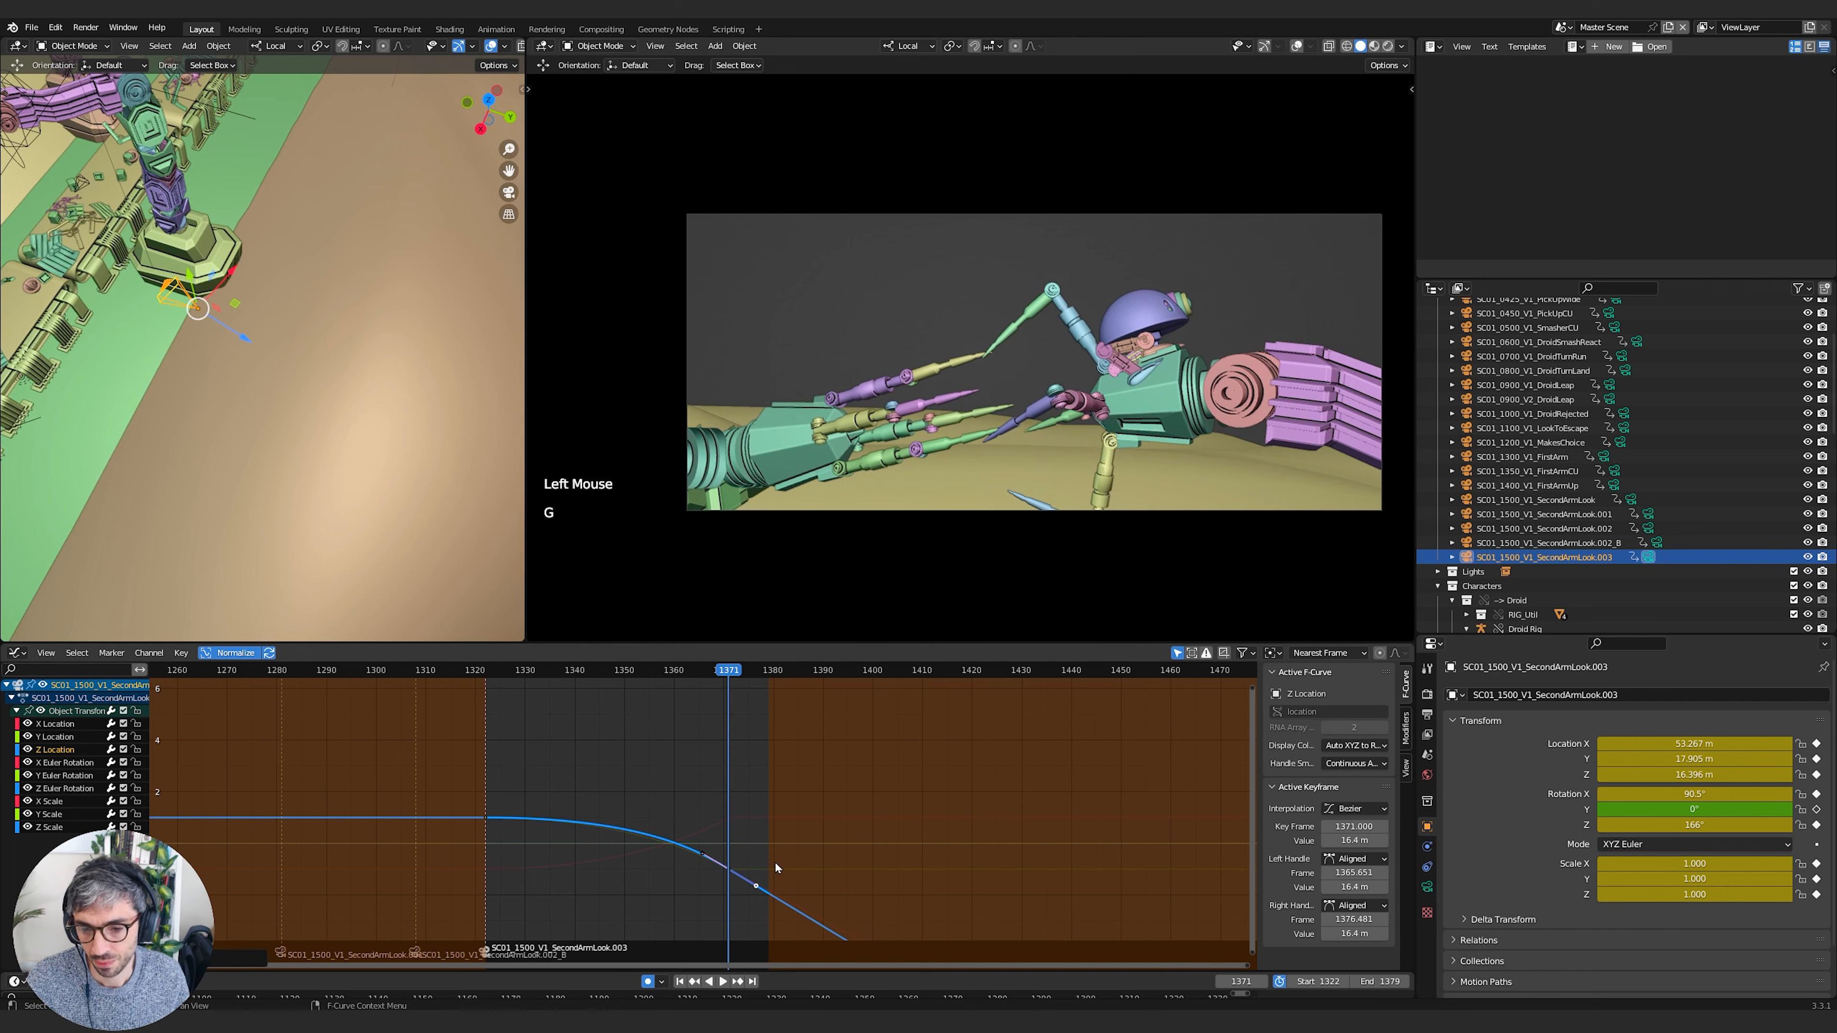
Reshape the Y Location key at frame 1371, with its left handle at about frame 1365.6 and right handle at about frame 1374
click(62, 735)
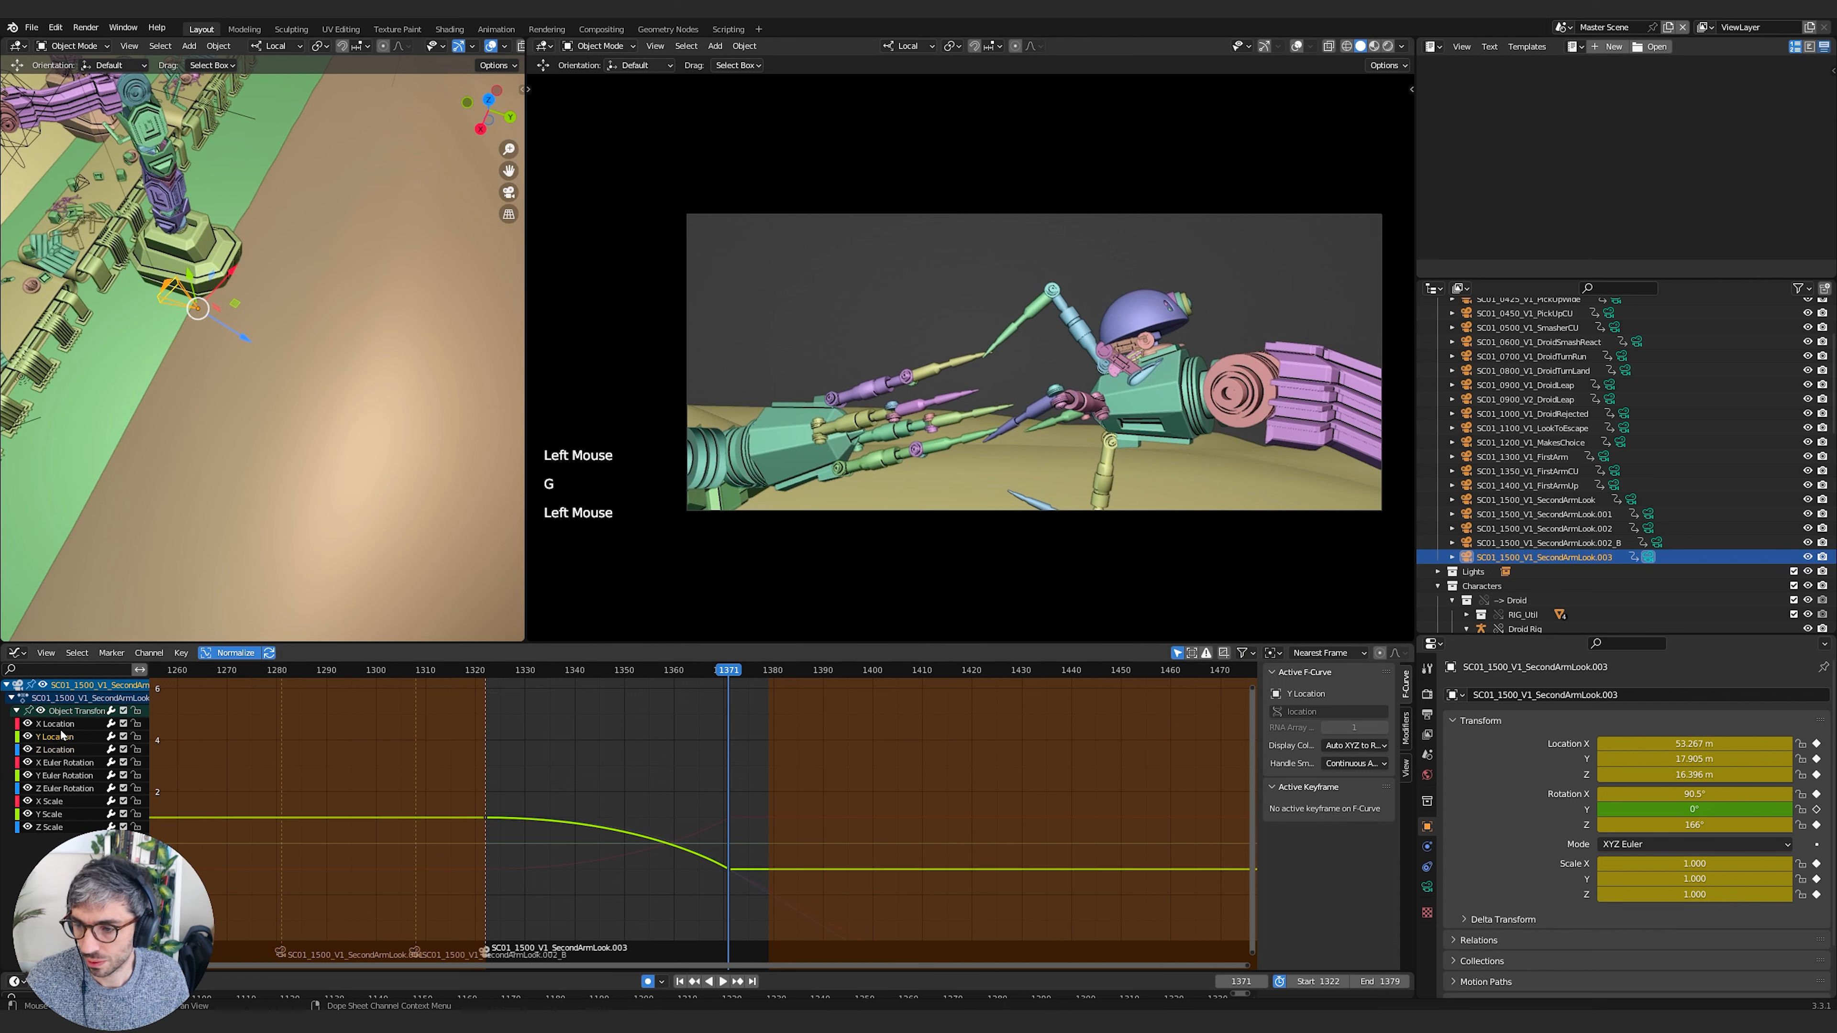
click(728, 869)
key(g)
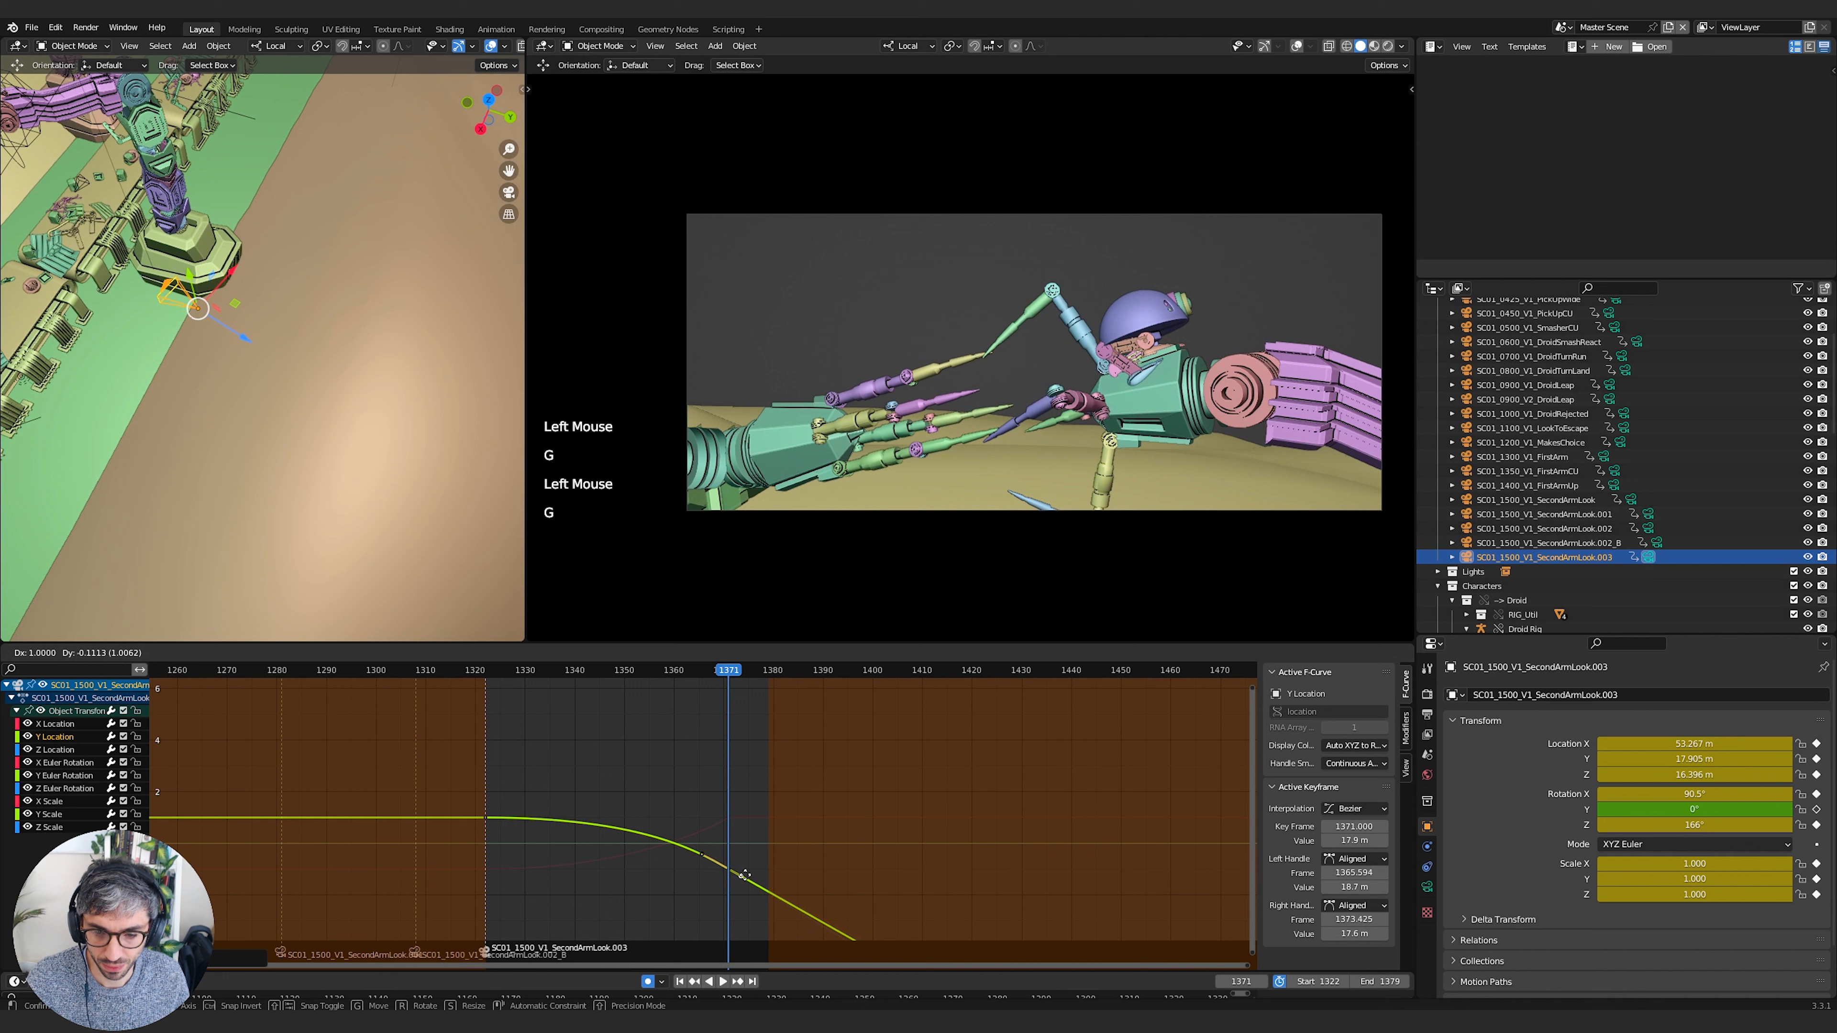
click(739, 877)
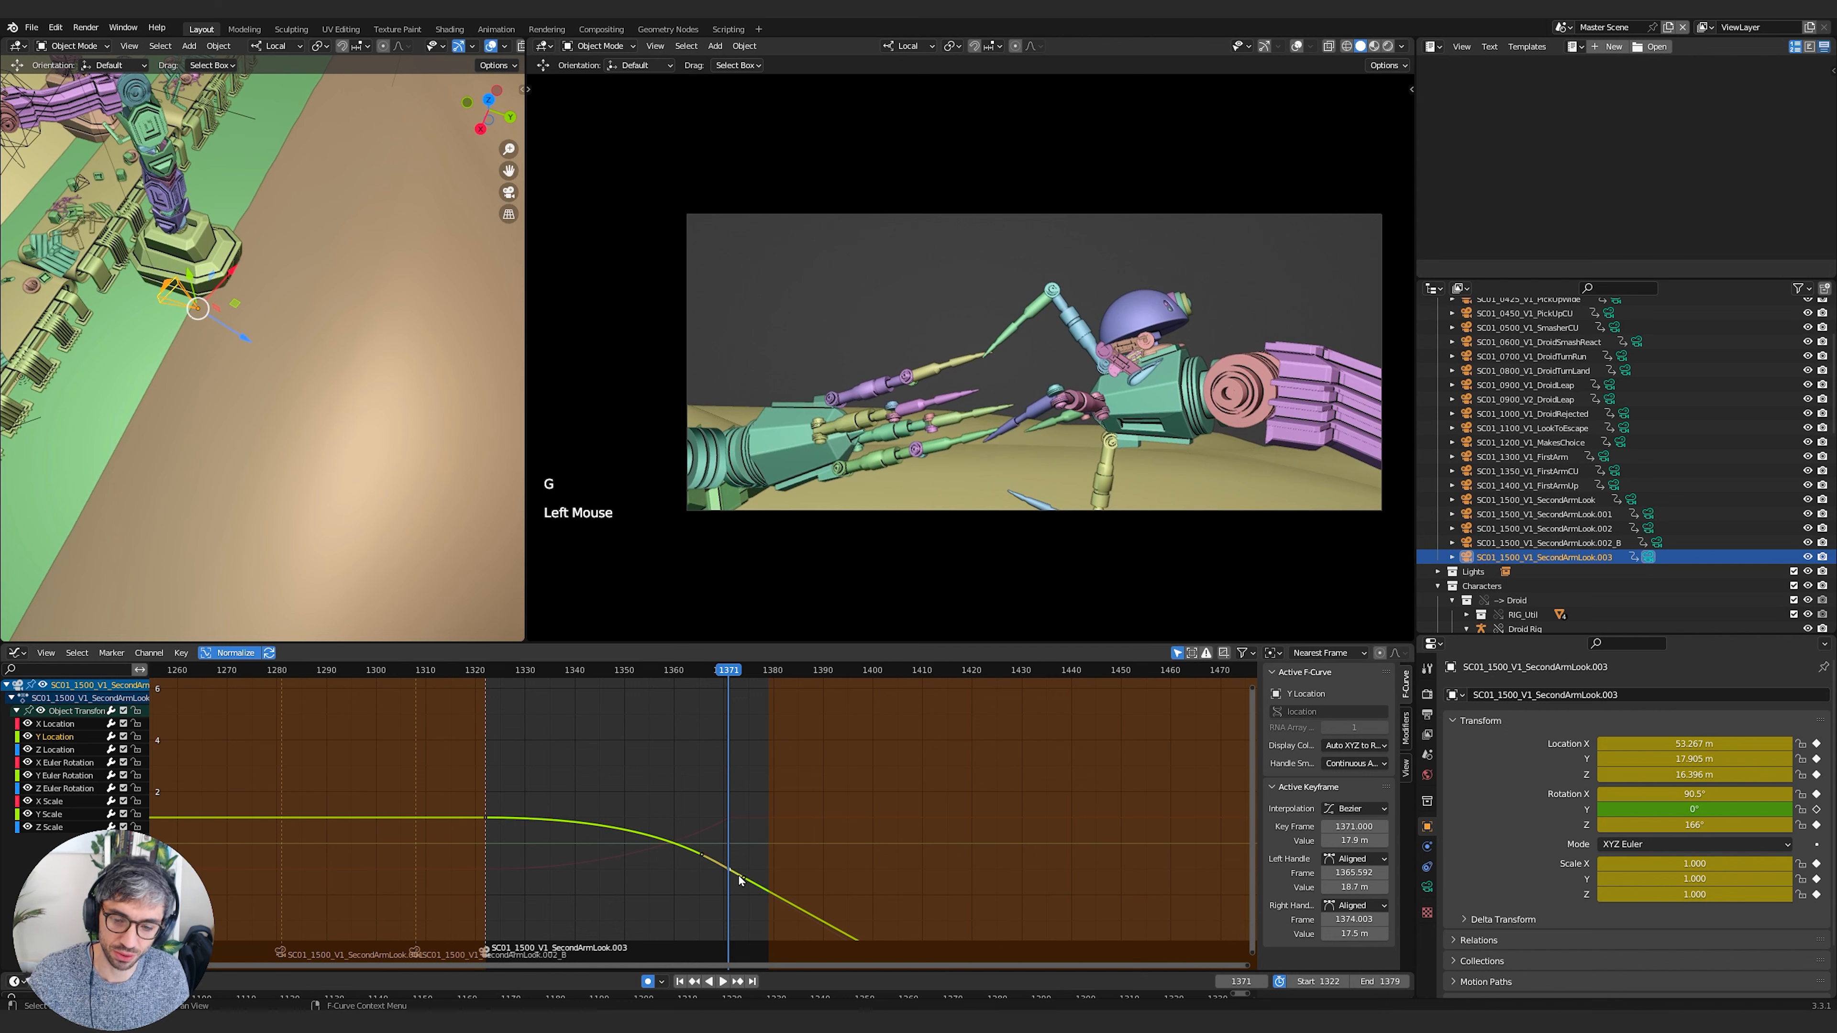
shift+middle_drag(700, 855, 752, 777)
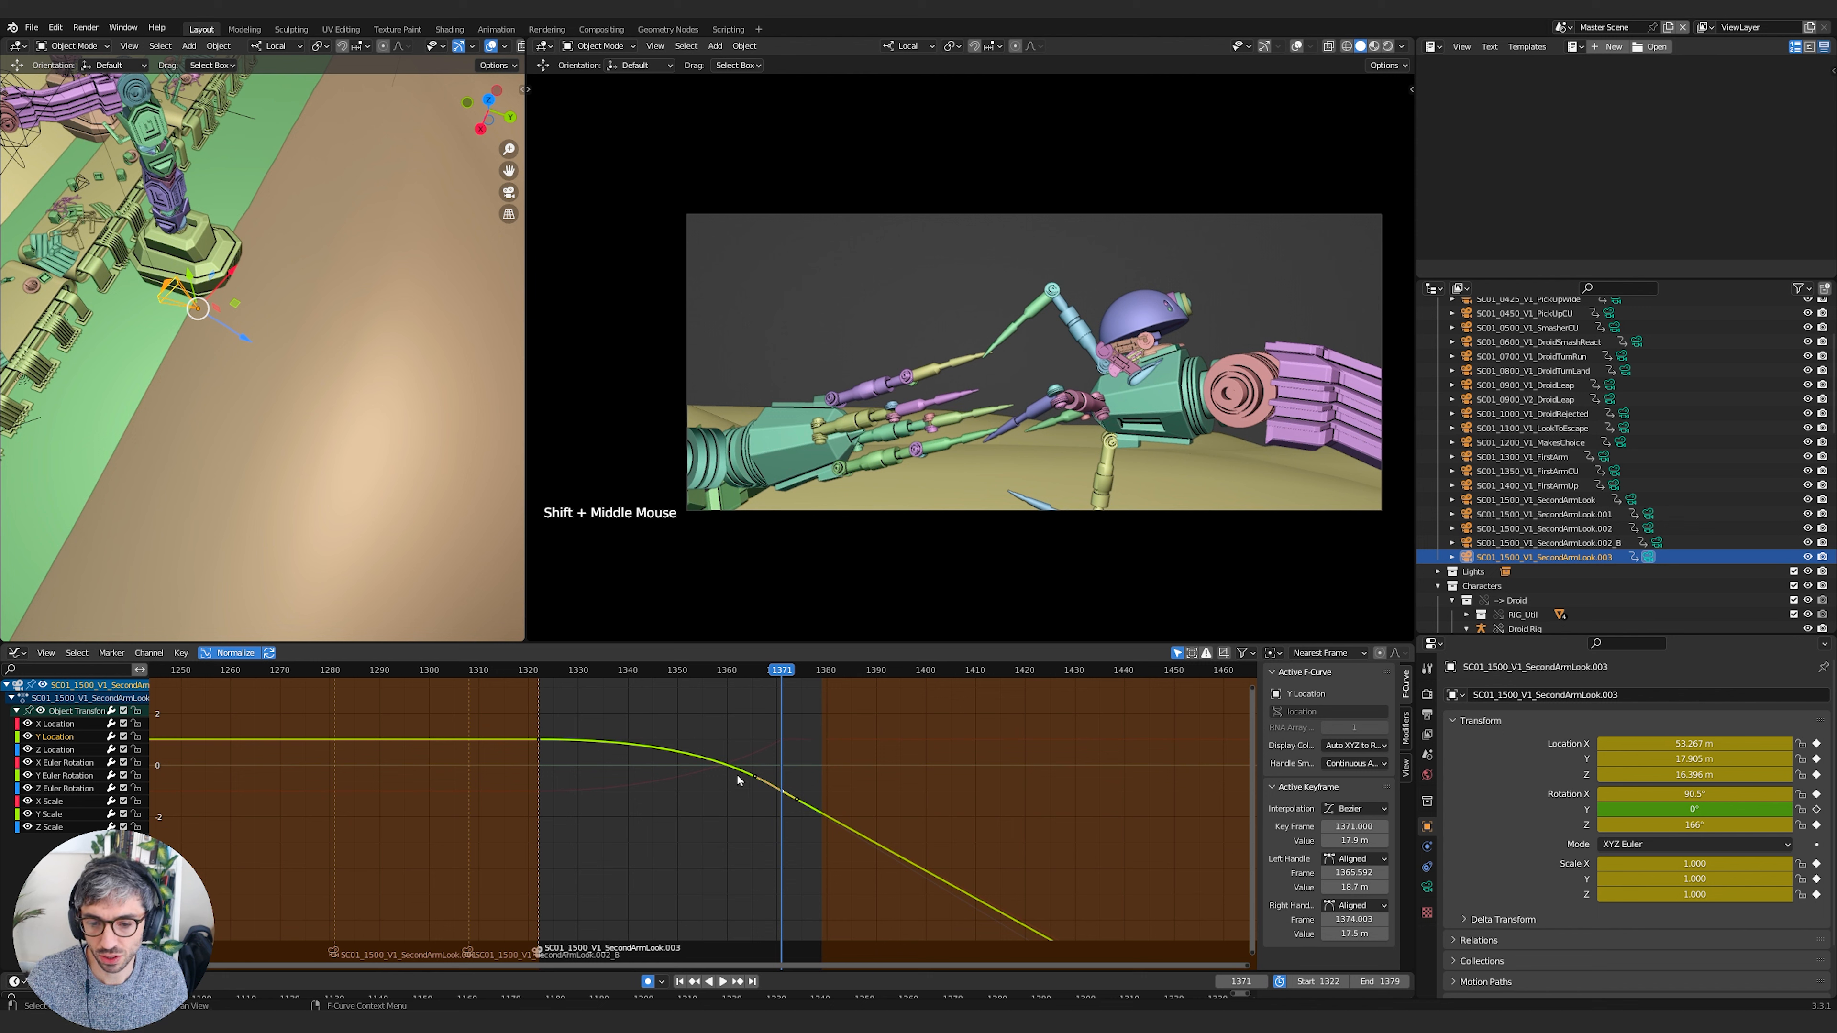
click(57, 725)
click(59, 736)
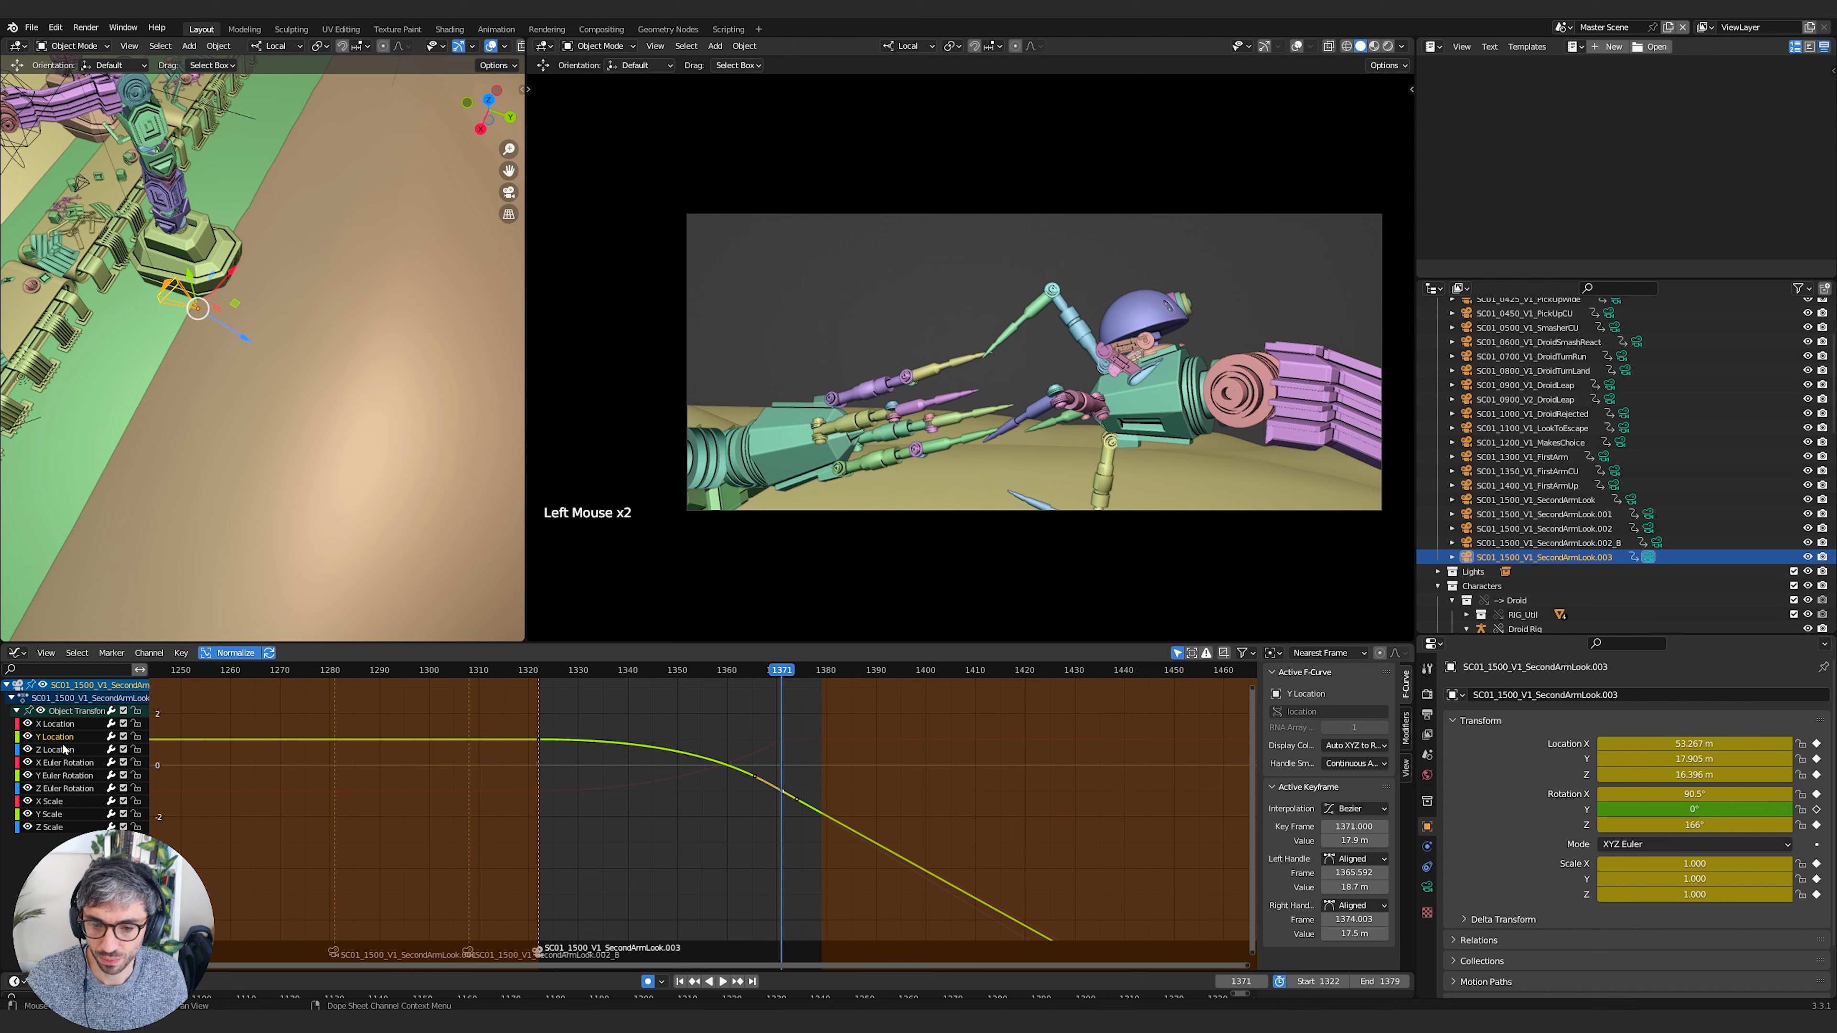
Reshape the X Euler Rotation key at frame 1371, moving its left handle to about frame 1368.3 and extending its right handle upward past the key
click(59, 725)
click(59, 737)
click(59, 751)
click(61, 763)
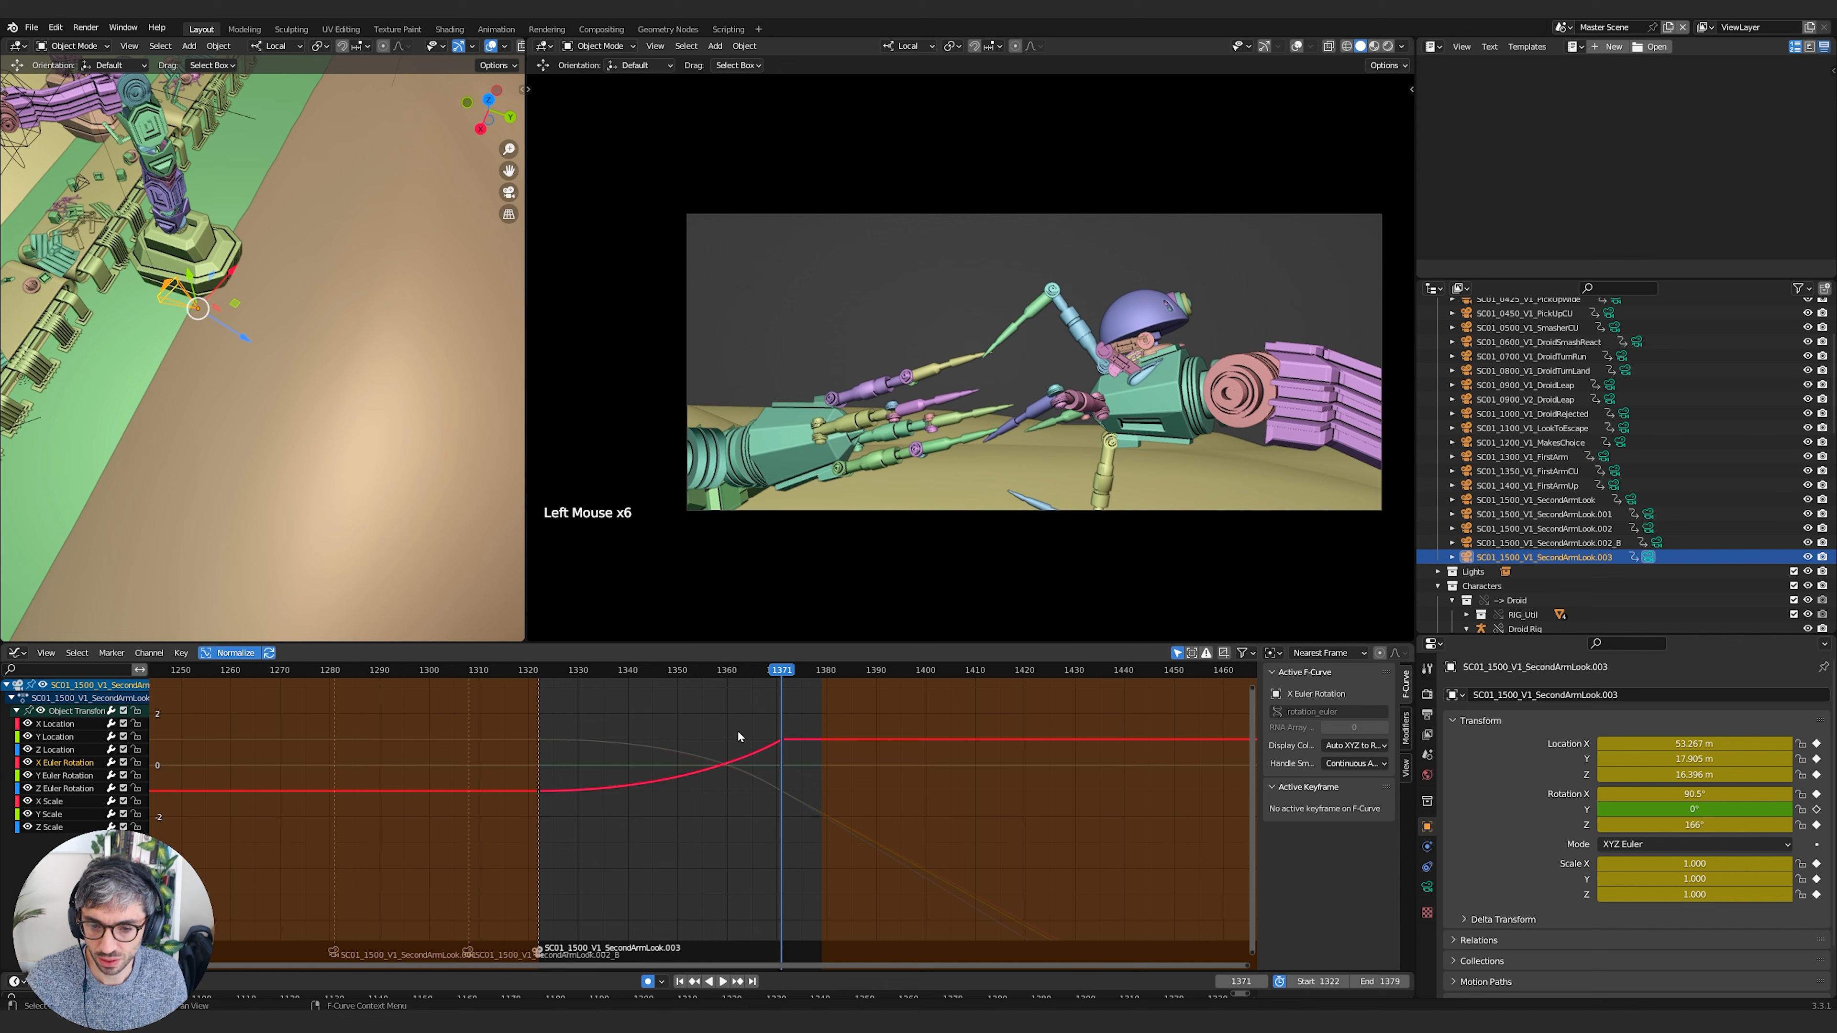
click(778, 740)
click(777, 741)
key(g)
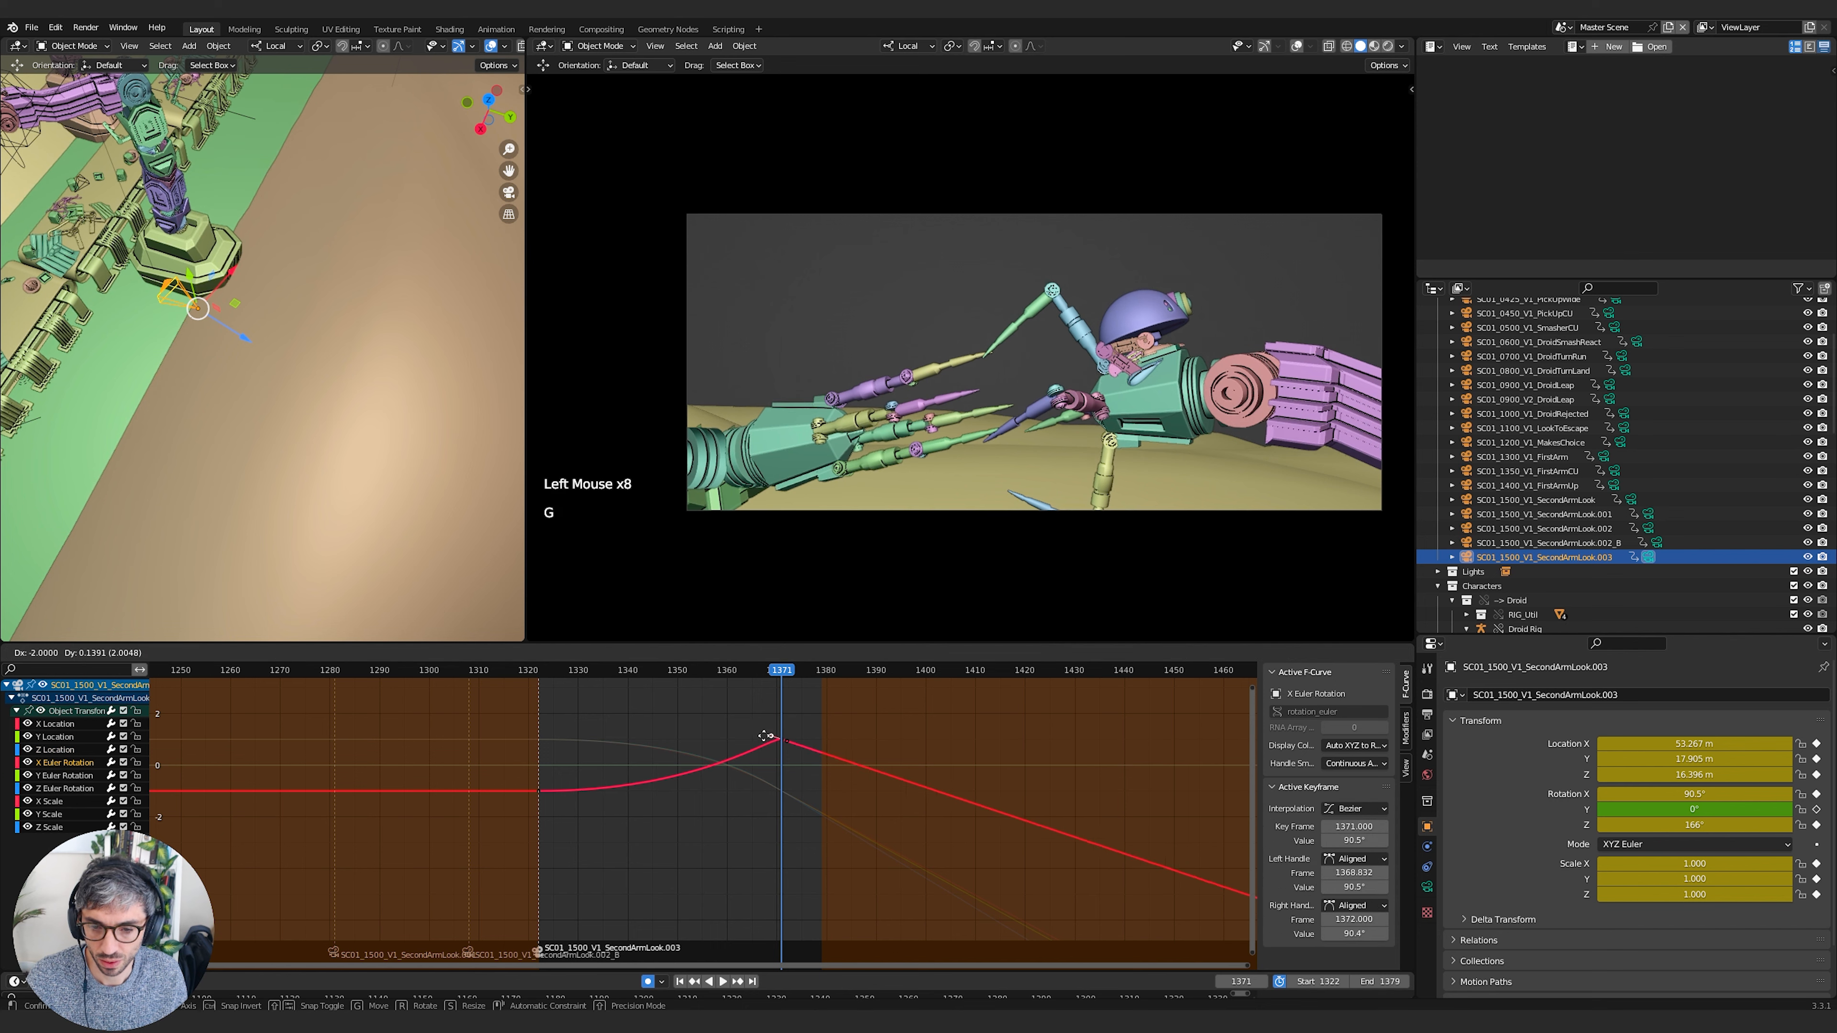
click(764, 748)
click(788, 737)
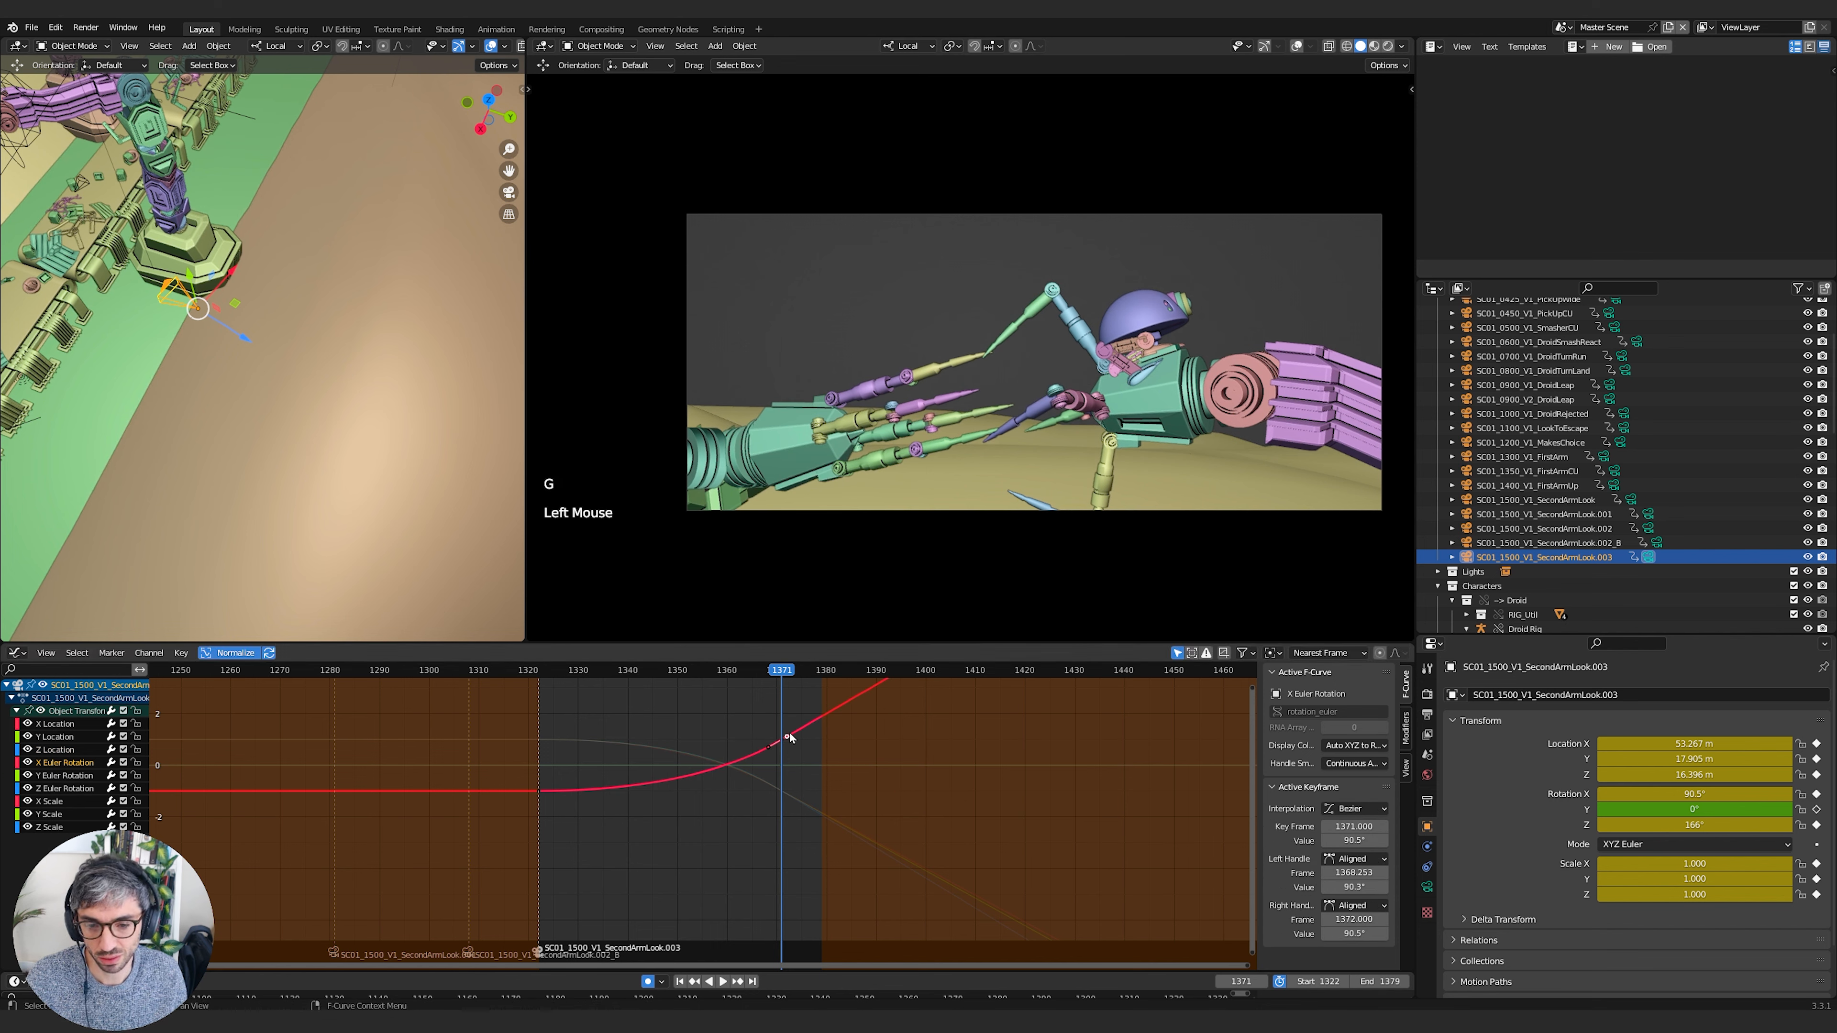
key(g)
click(807, 726)
Check the curves of the Y and Z Euler Rotation, the three Scale channels, and the X and Y Location channels
click(64, 775)
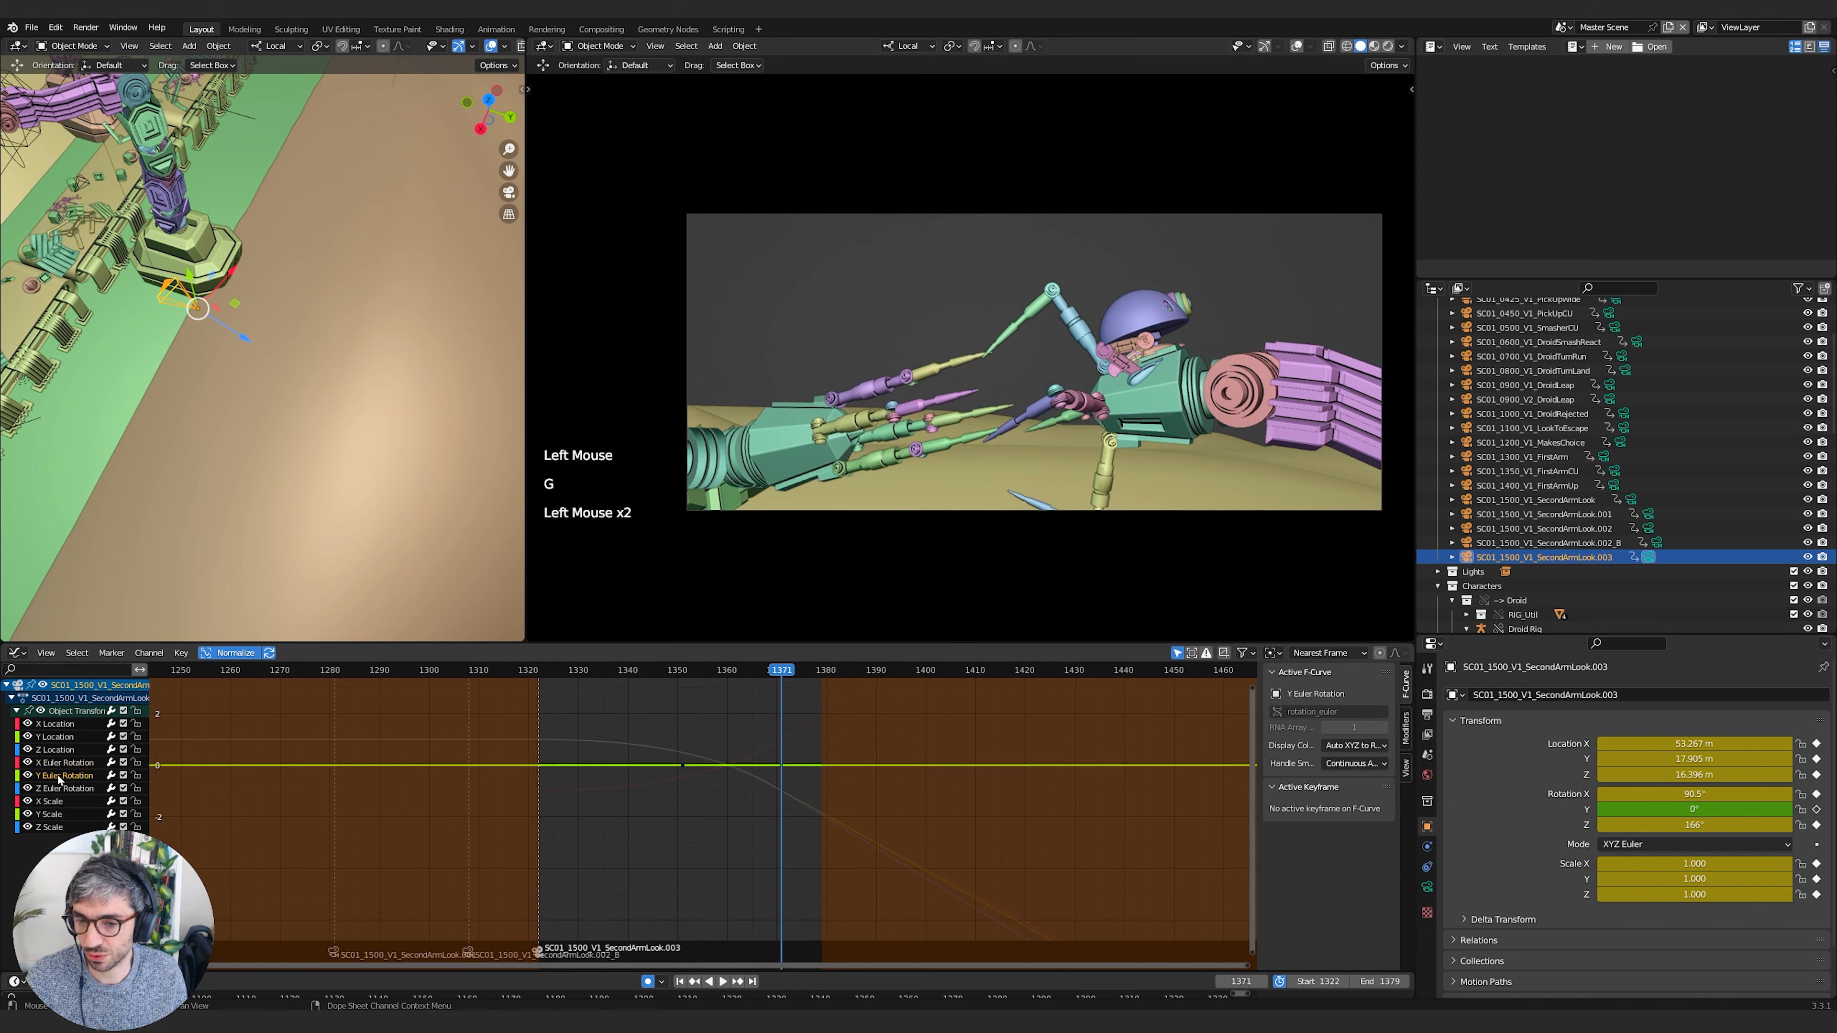
click(78, 788)
click(54, 800)
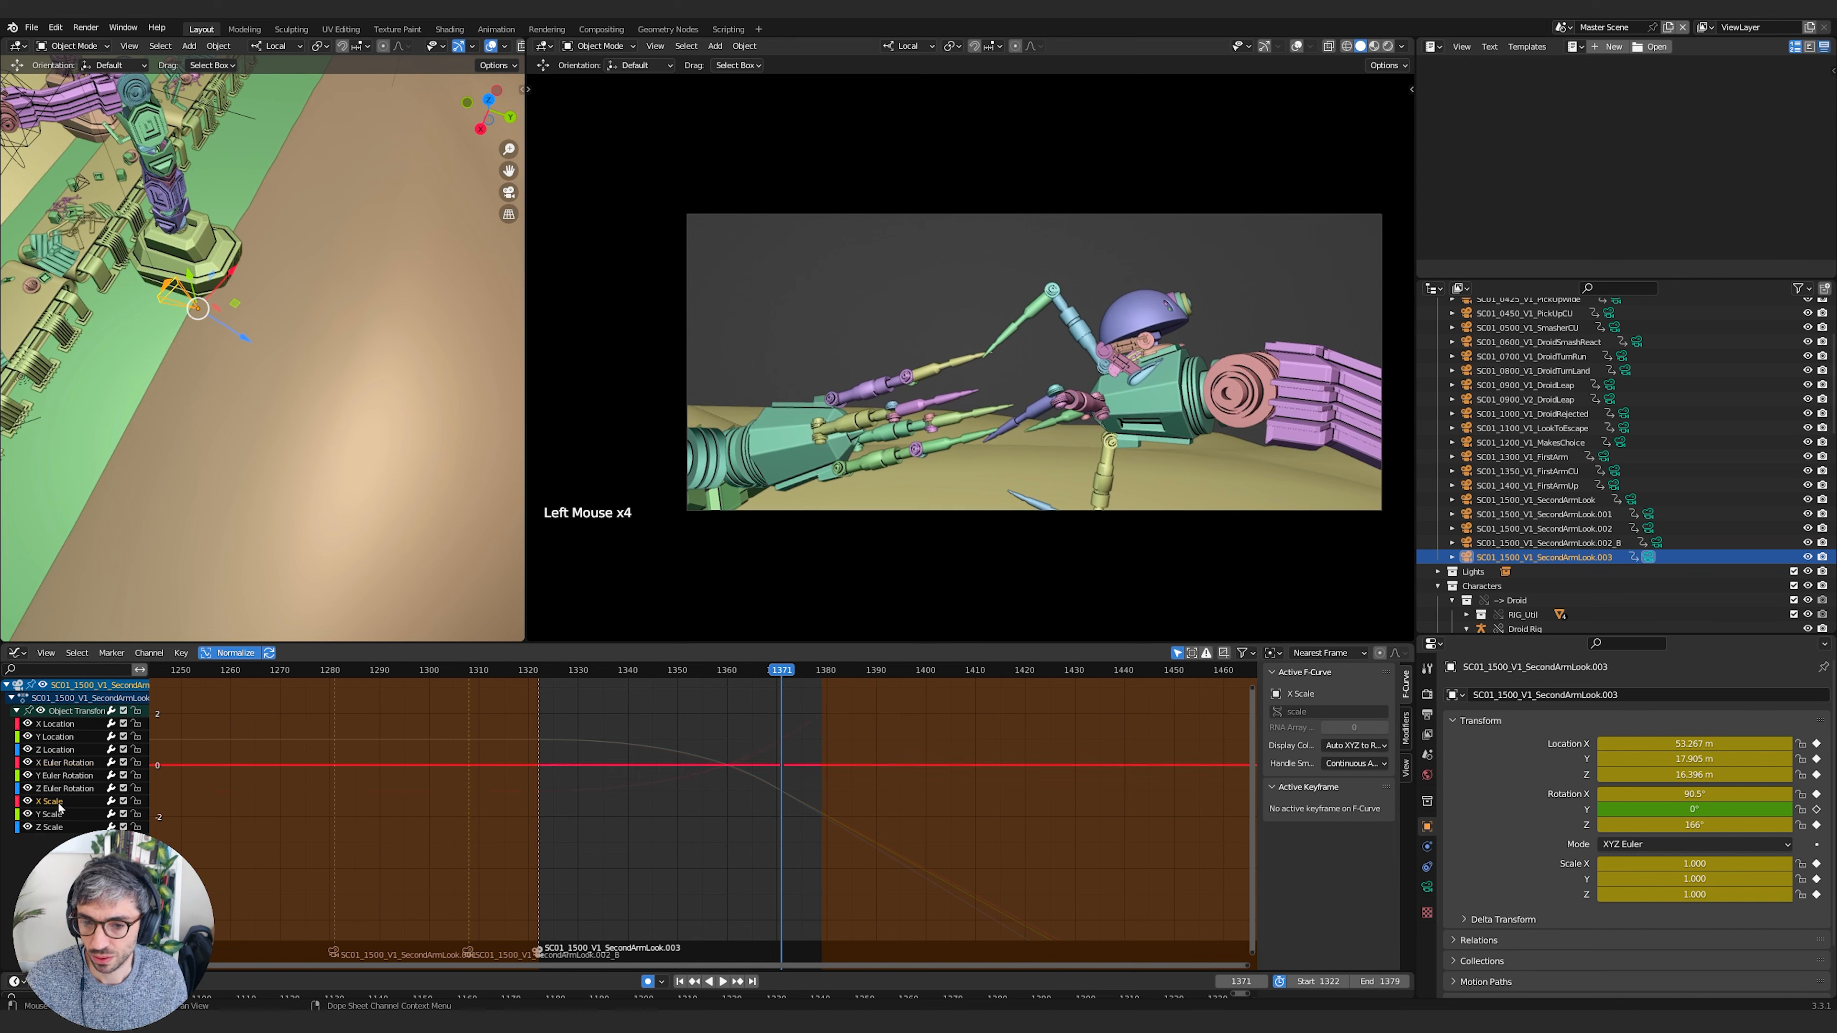
click(51, 814)
click(49, 827)
click(50, 815)
click(50, 801)
click(55, 724)
click(55, 737)
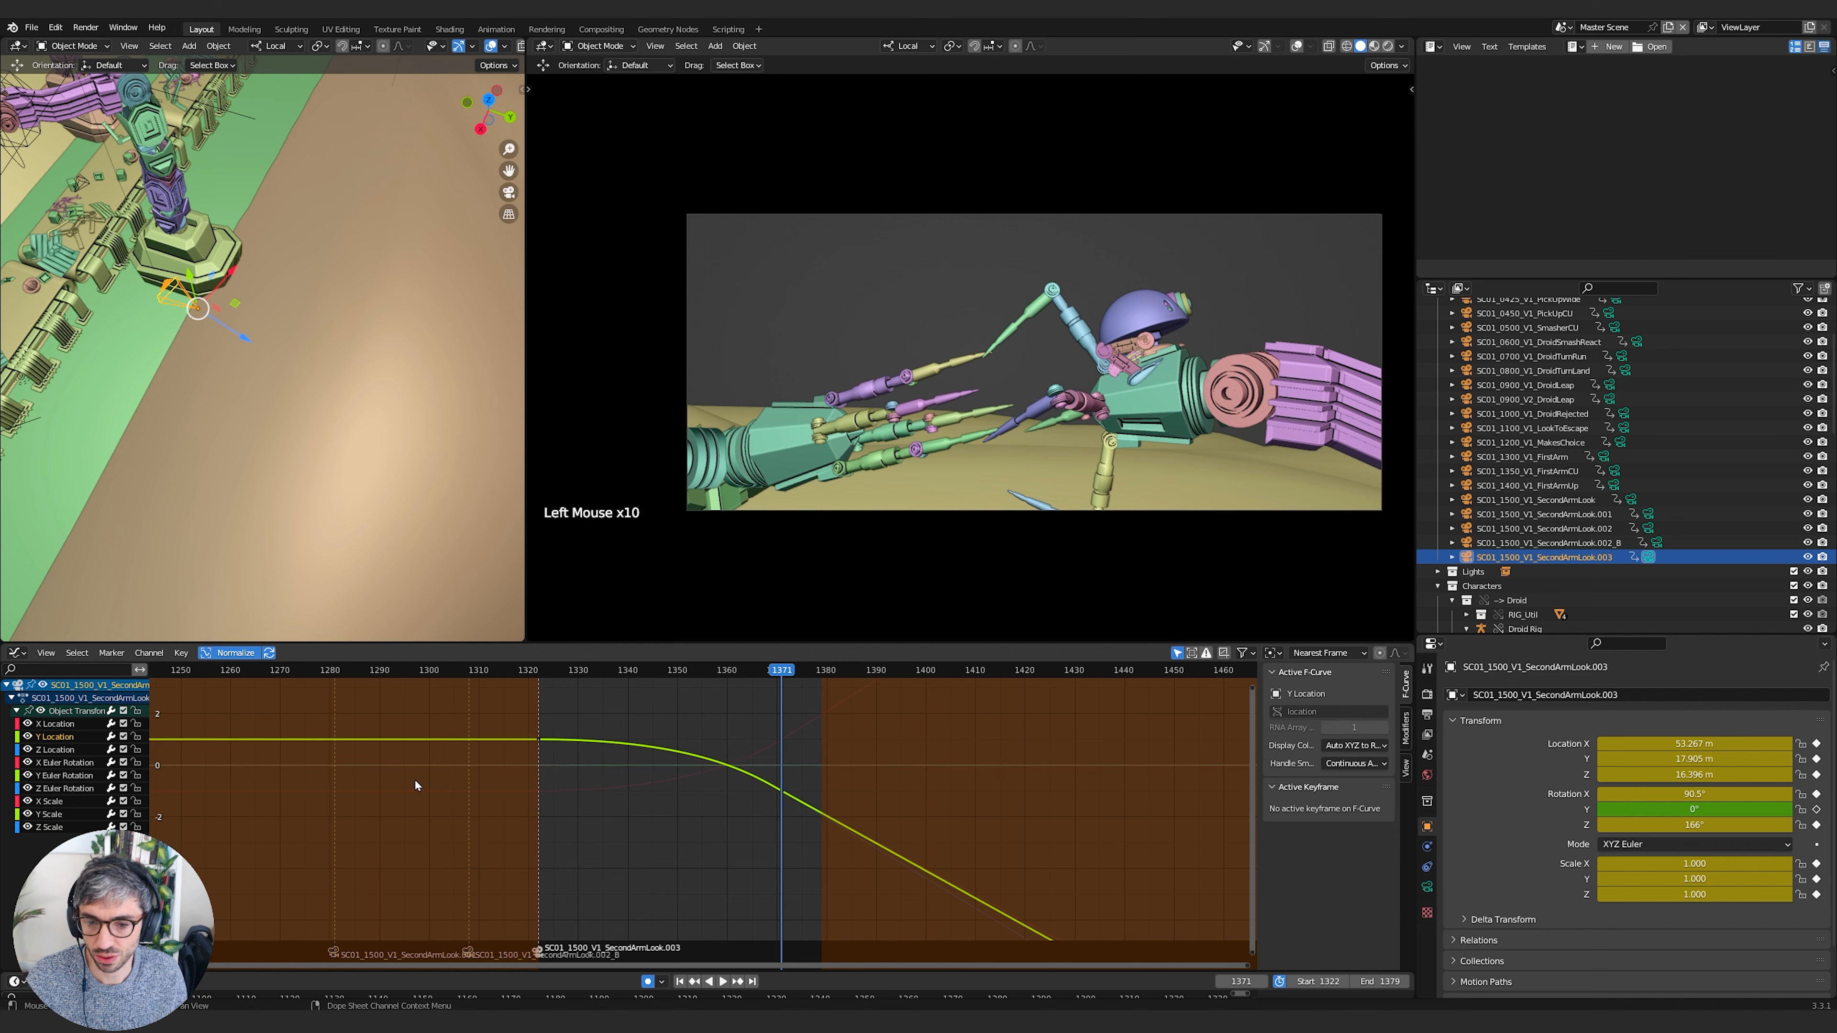
Play back the camera move from frame 1322 to review the eased curves
click(540, 672)
key(space)
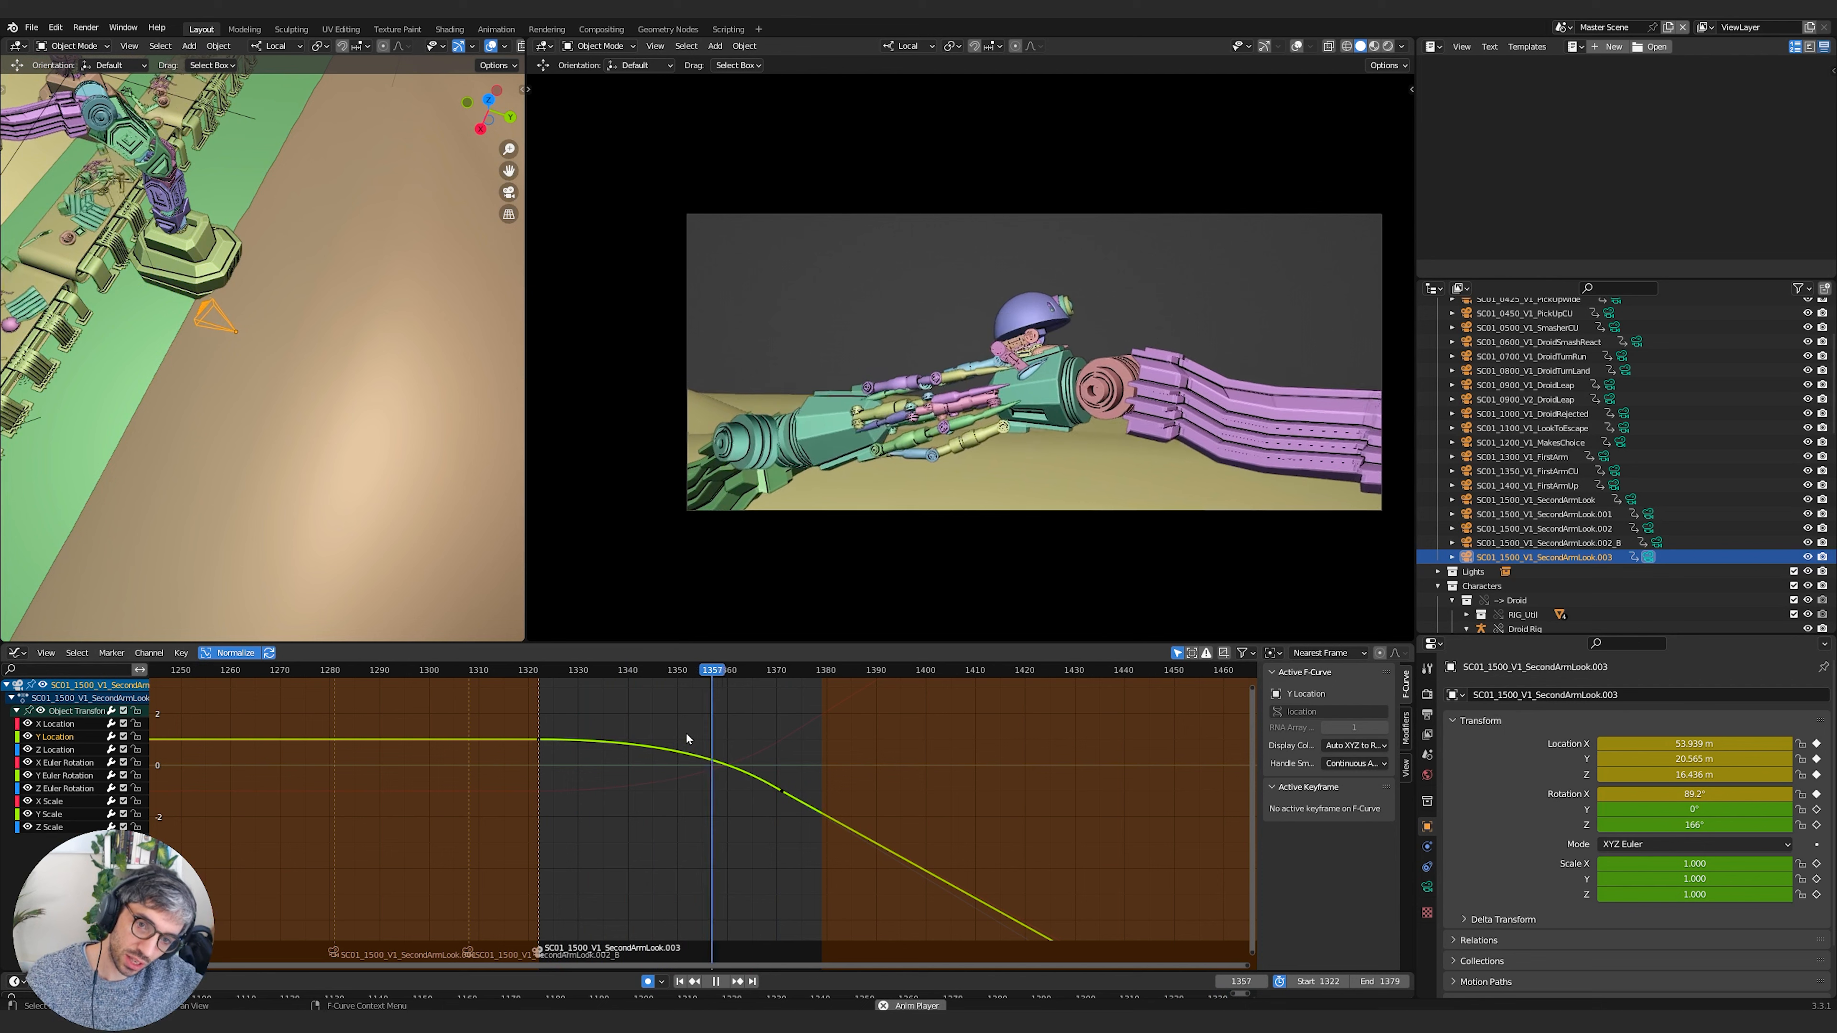
key(space)
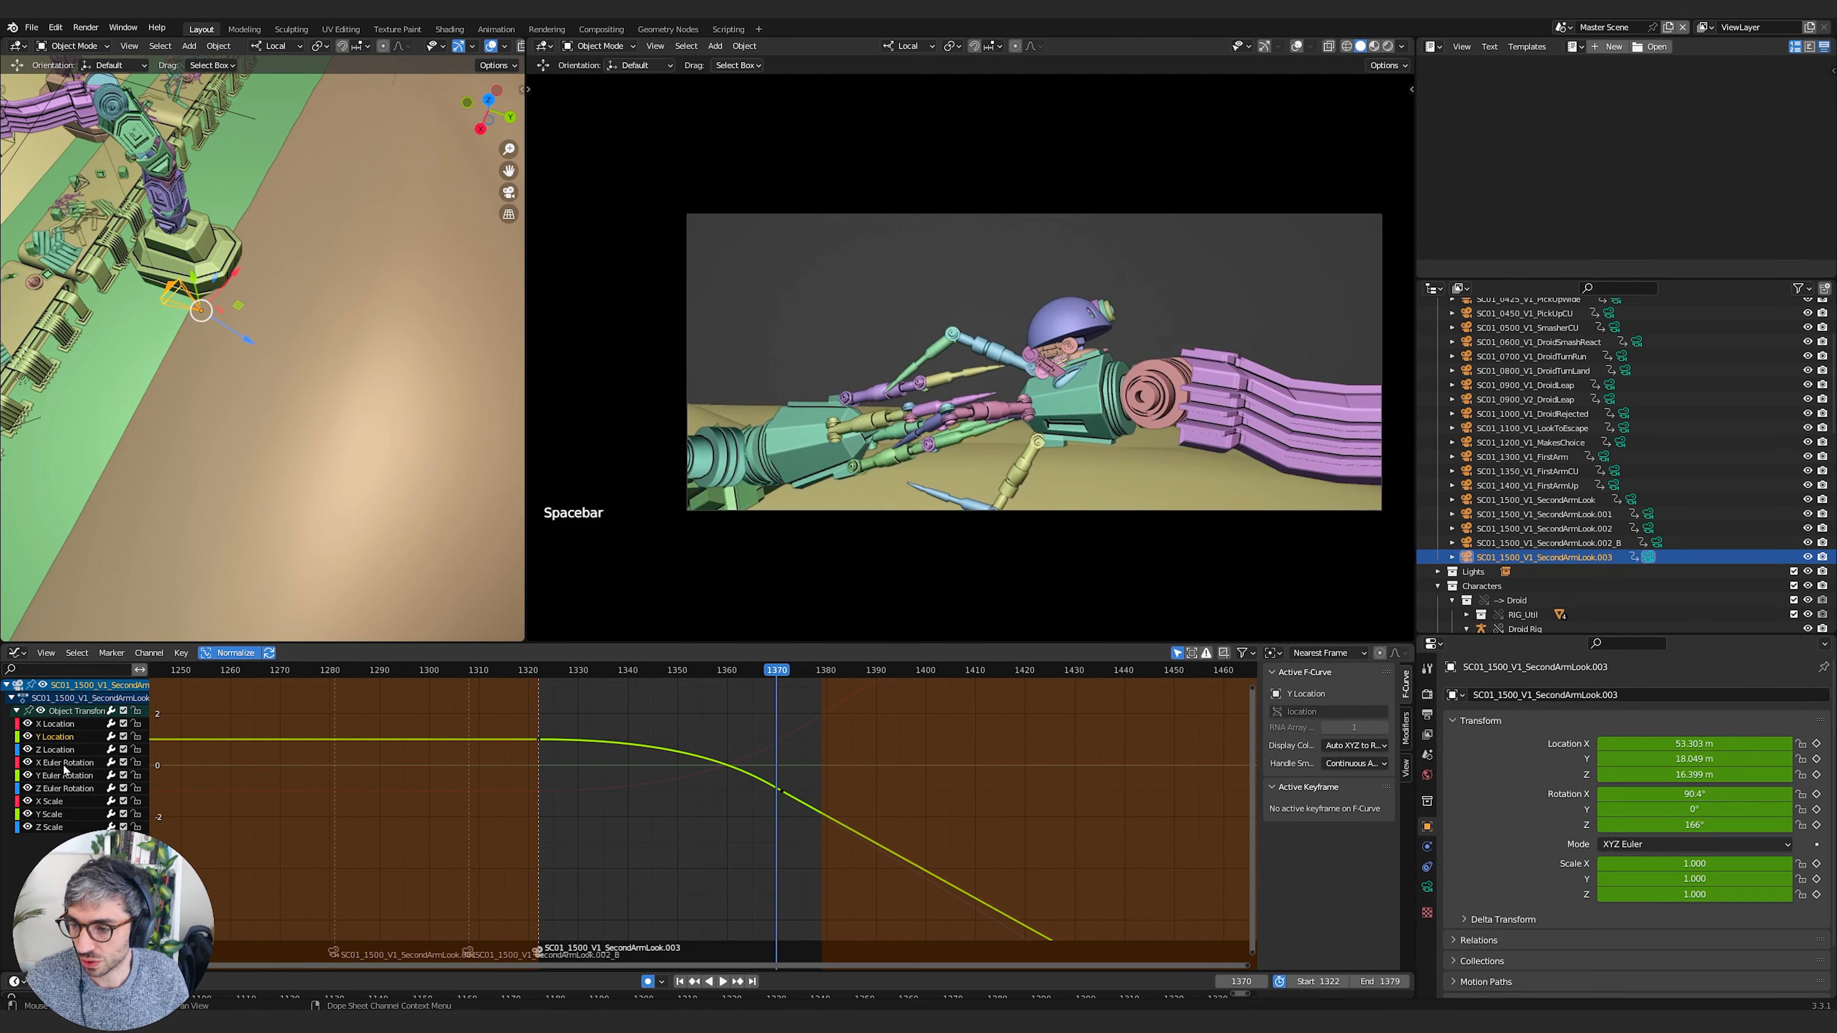
Select the Z Location key at frame 1371 and lower it vertically to about 15.7 m
click(824, 810)
click(781, 796)
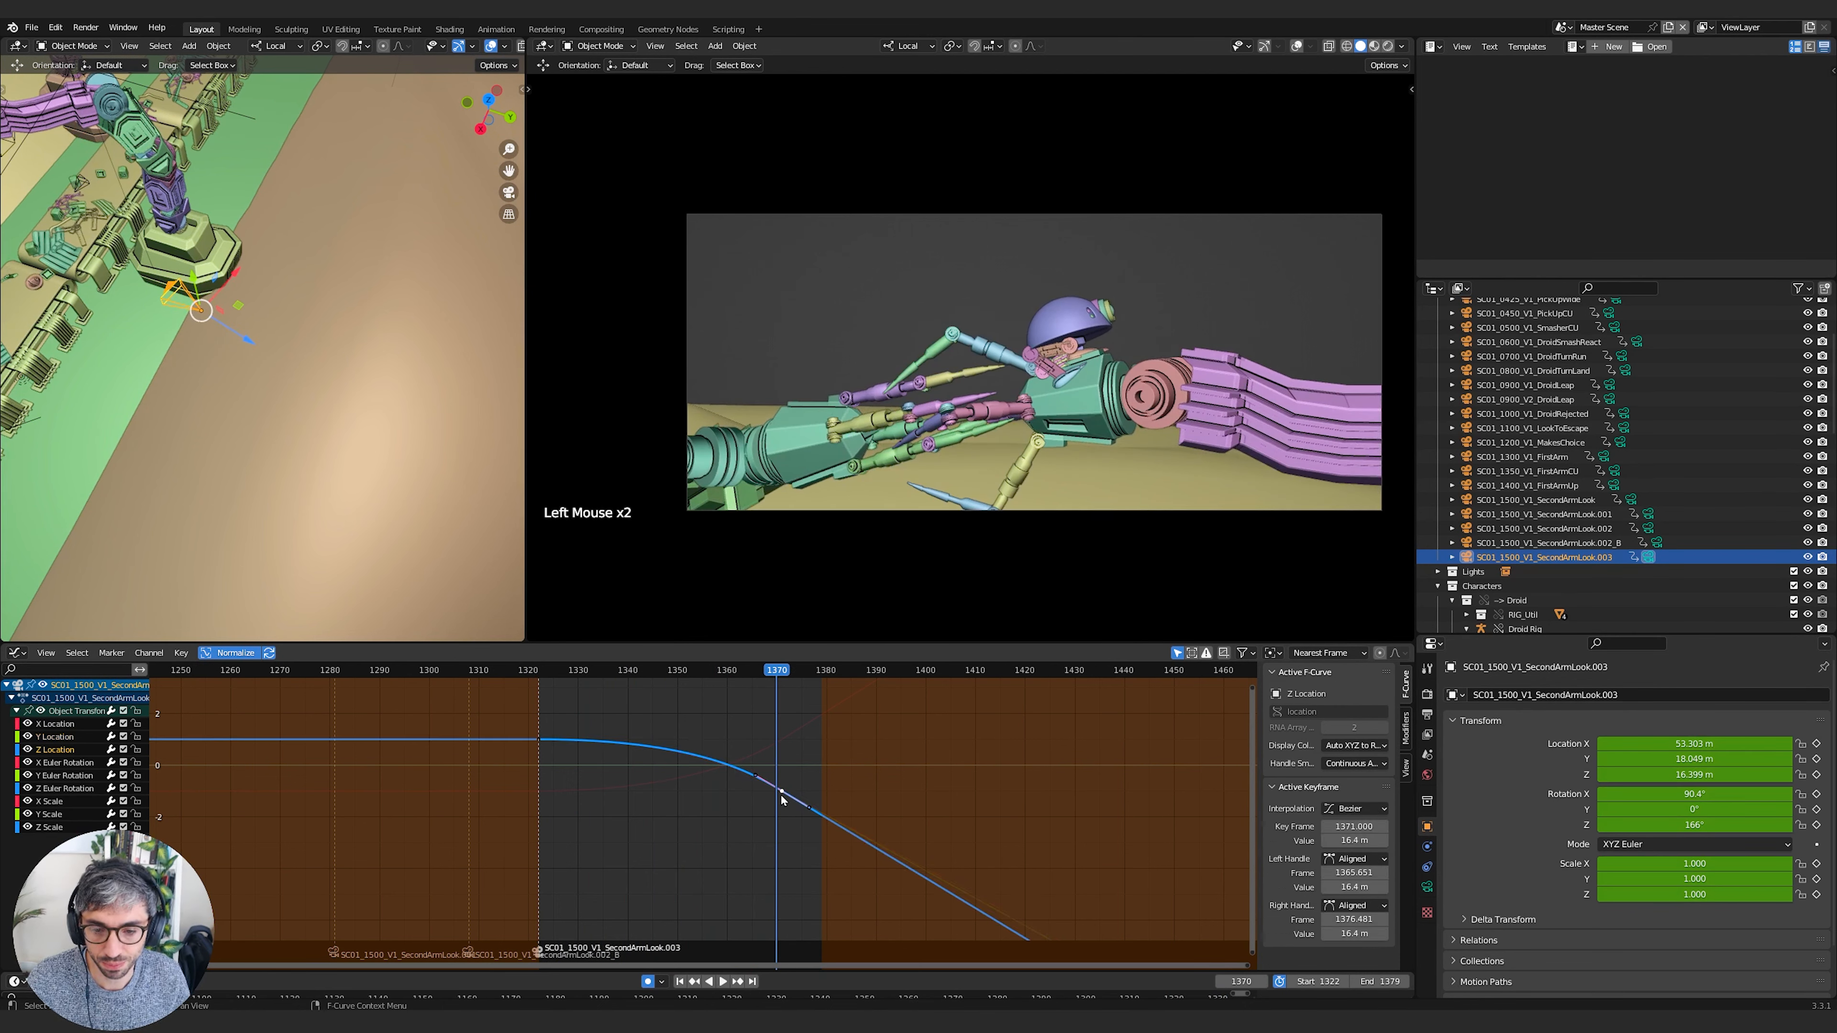
key(Up)
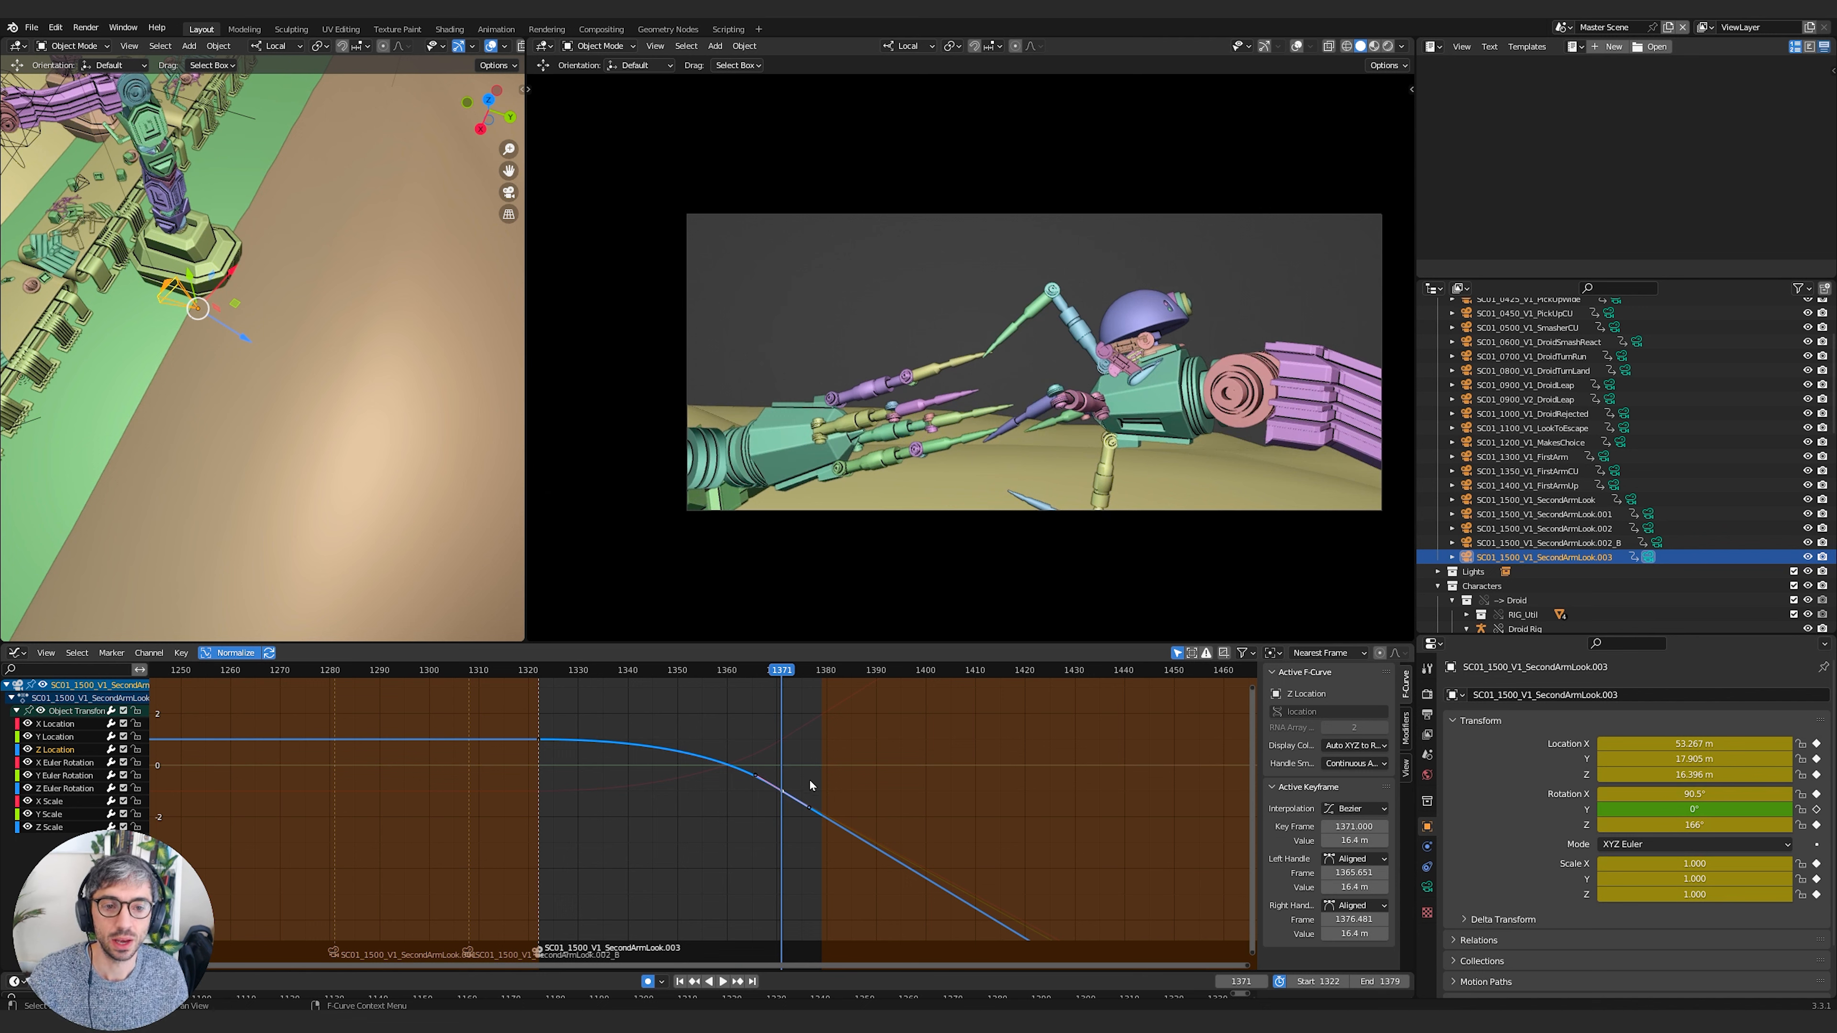
key(g)
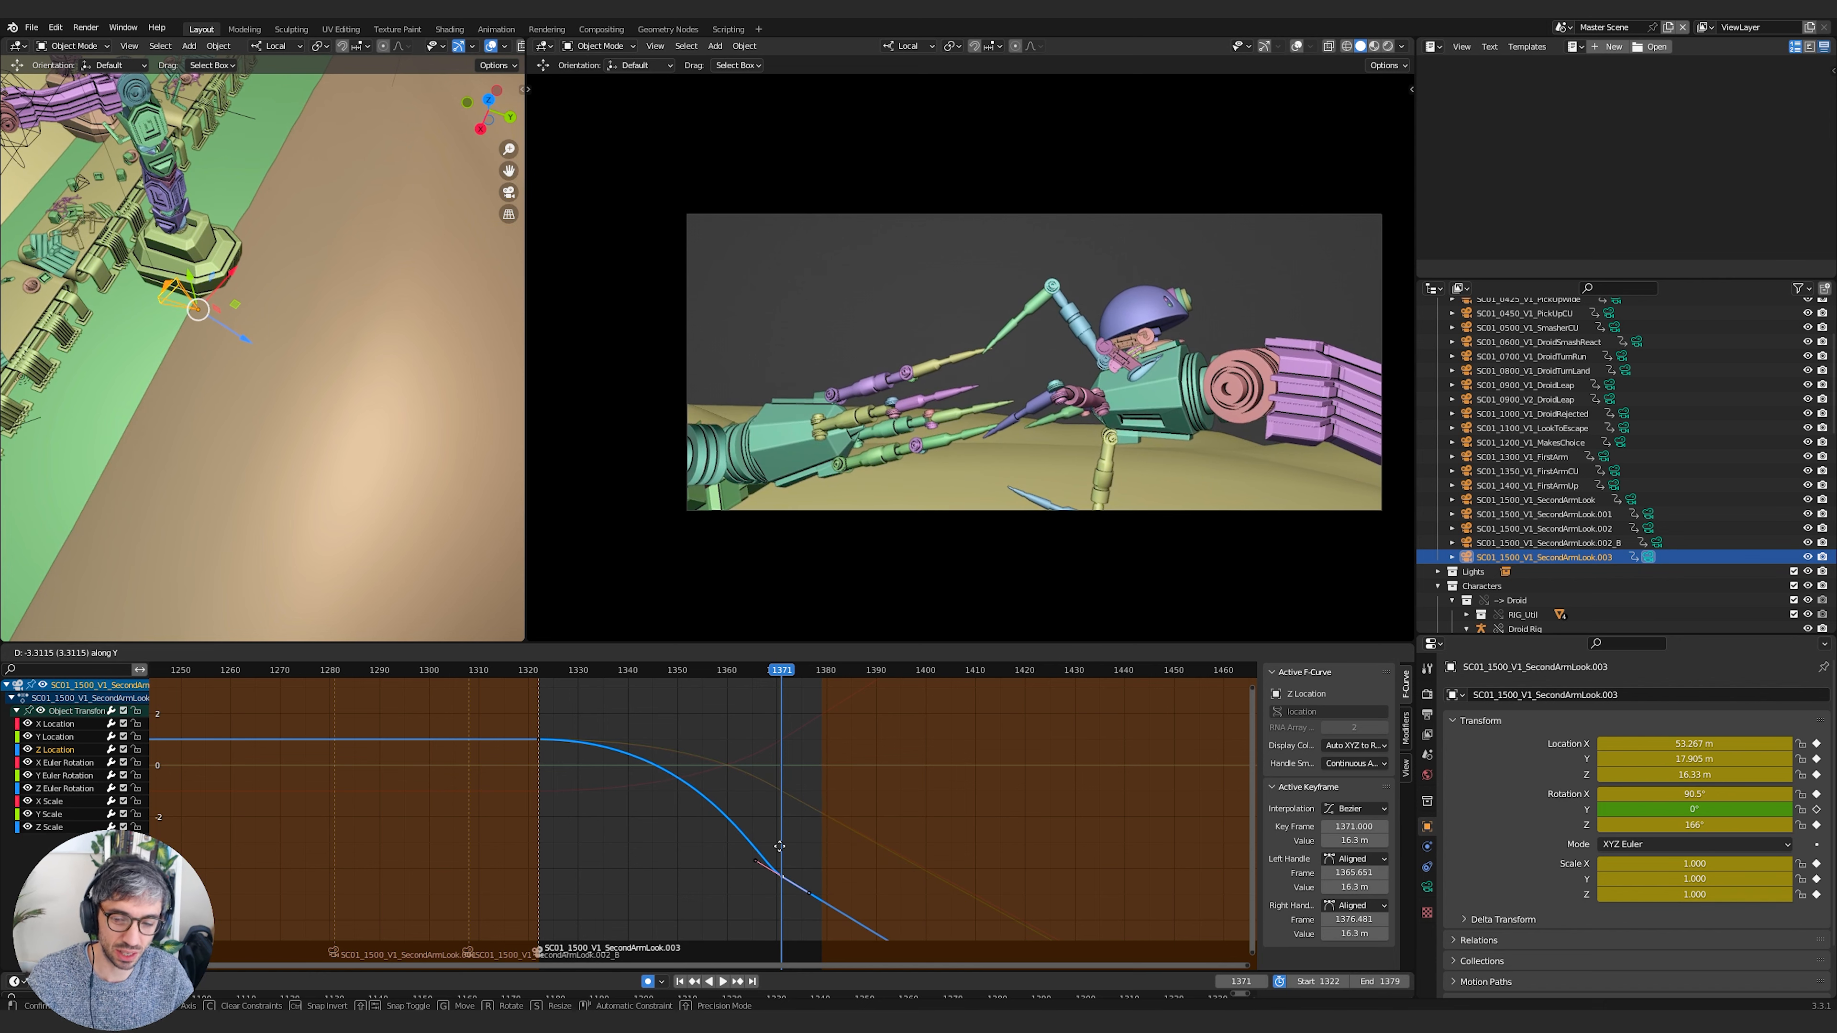
key(Escape)
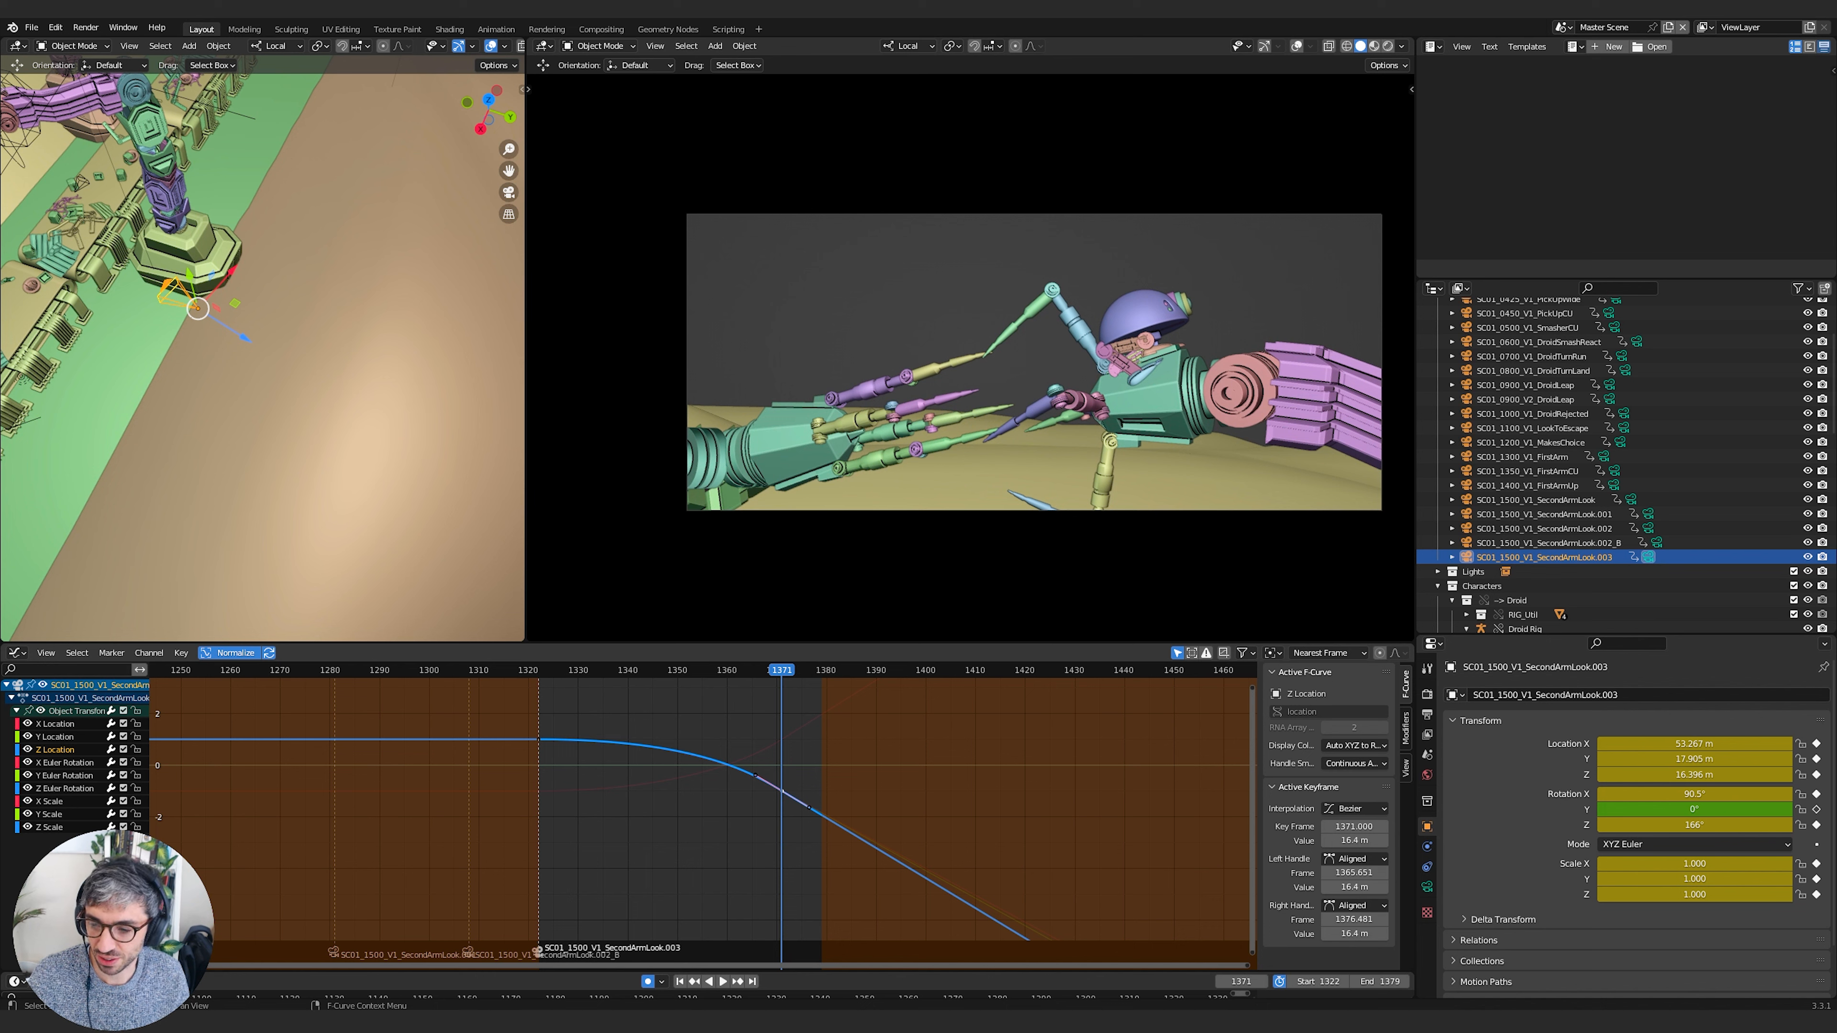
ctrl+middle_drag(840, 844, 760, 786)
key(g)
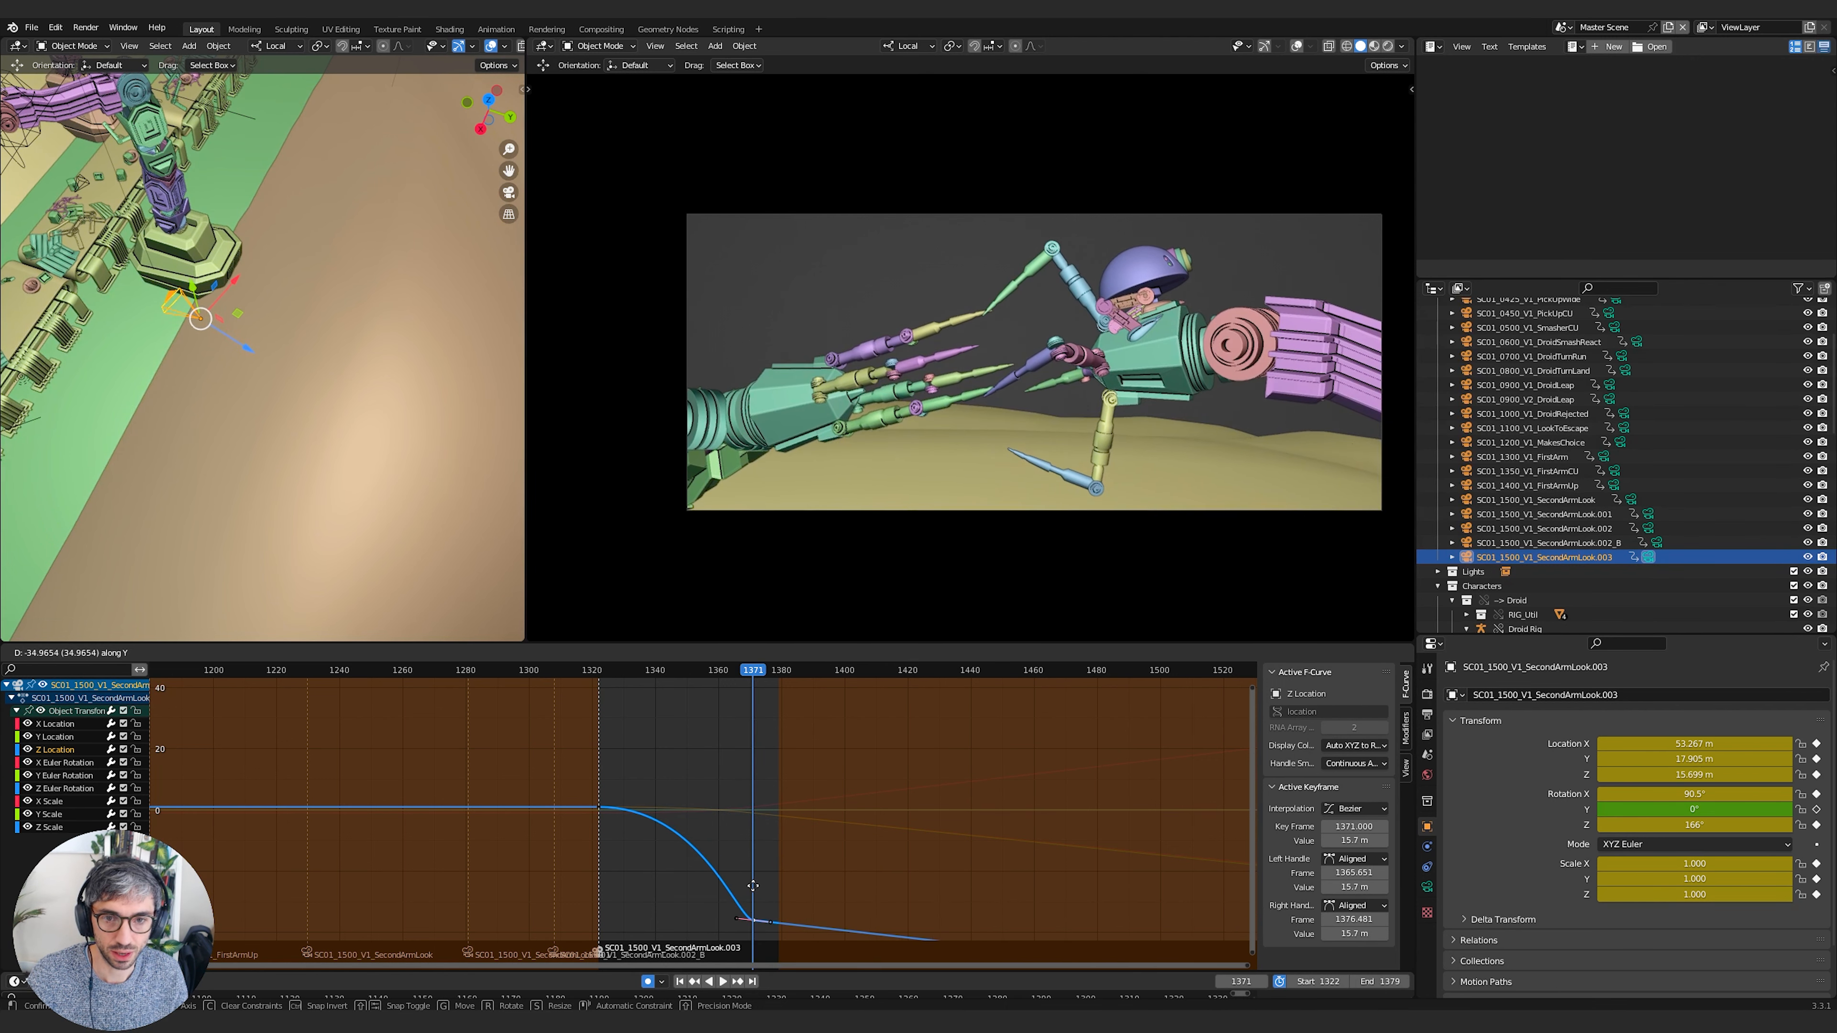
click(753, 888)
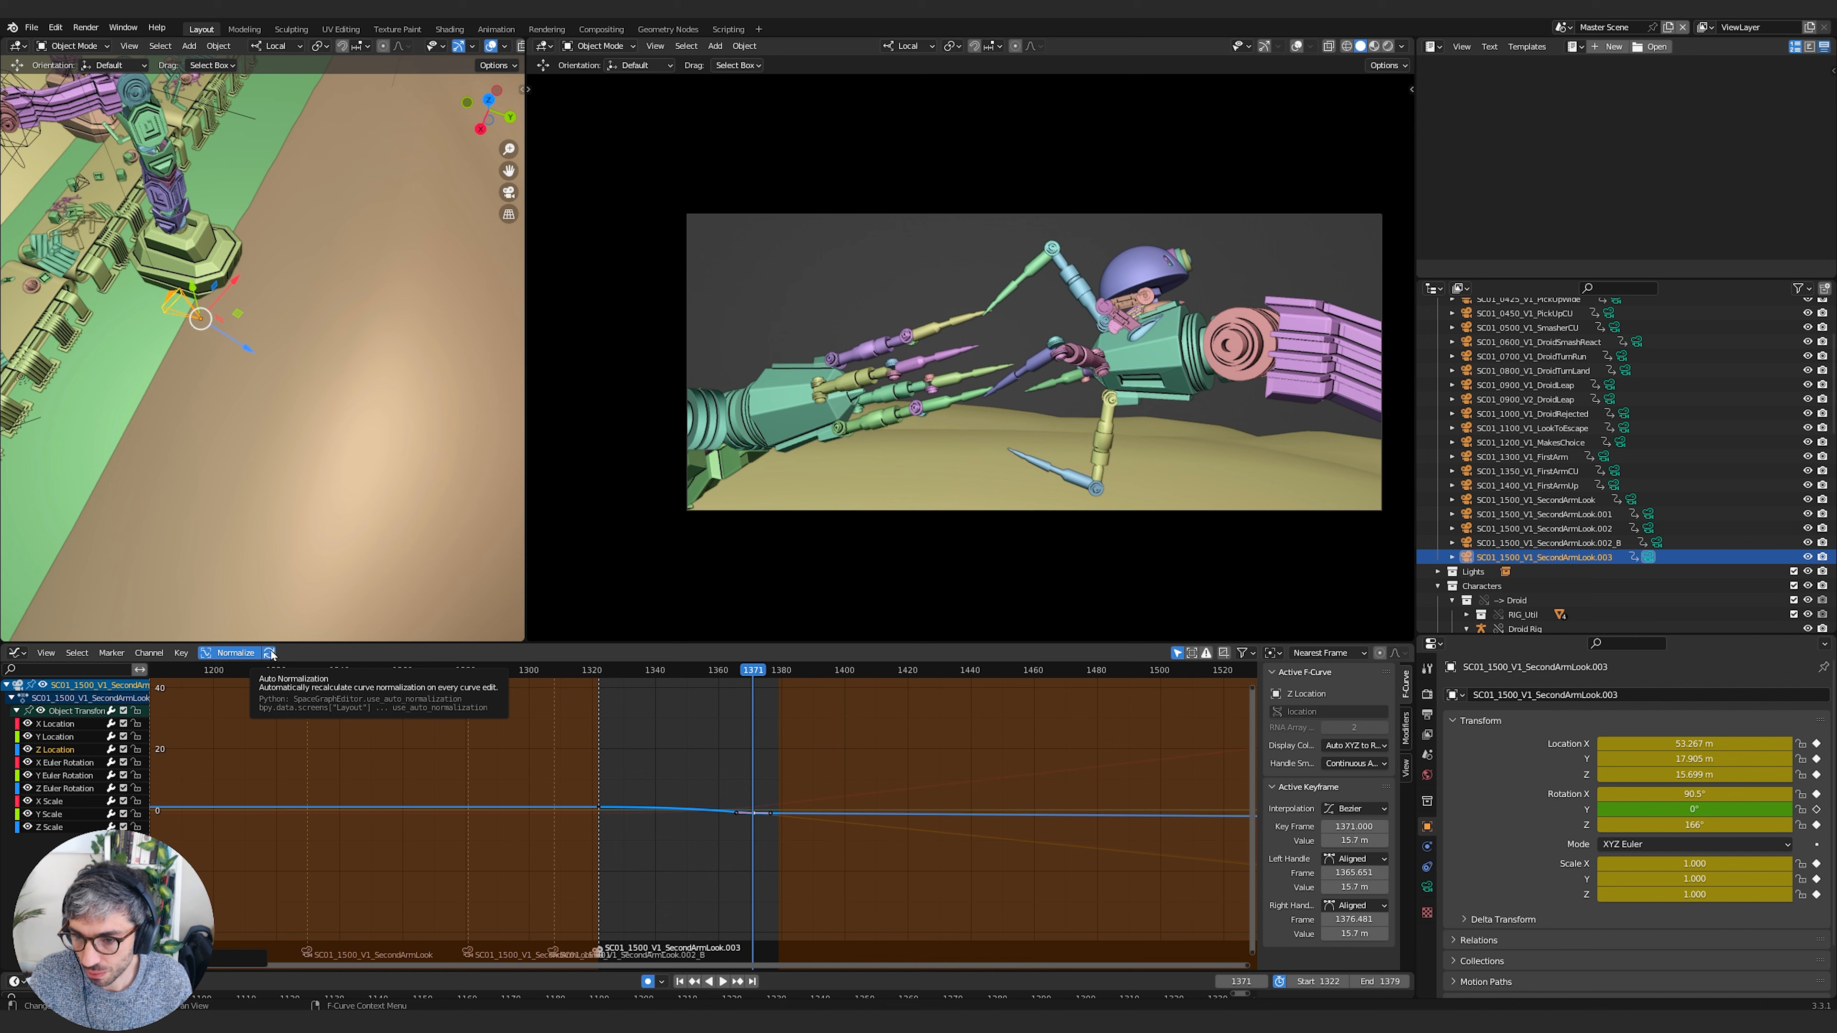
Turn off curve normalization and compare the Z and Y Location curves at their actual values
click(230, 652)
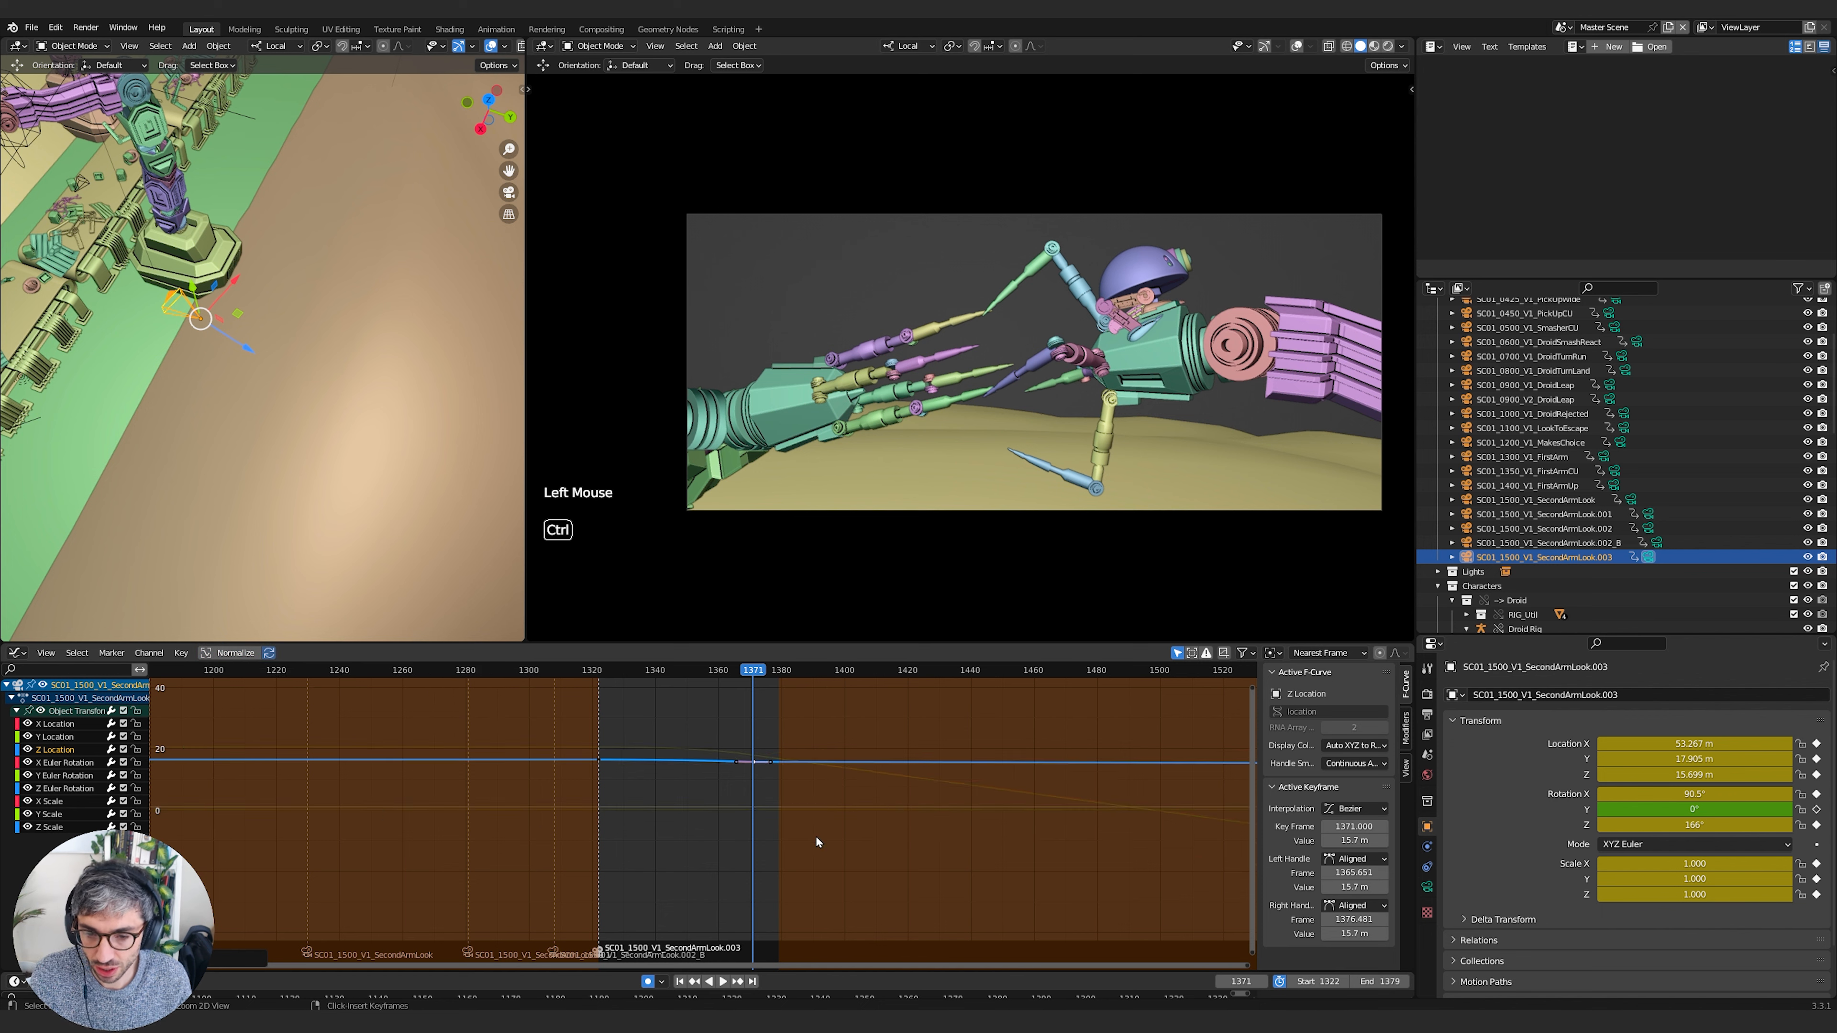
ctrl+middle_drag(817, 839, 857, 820)
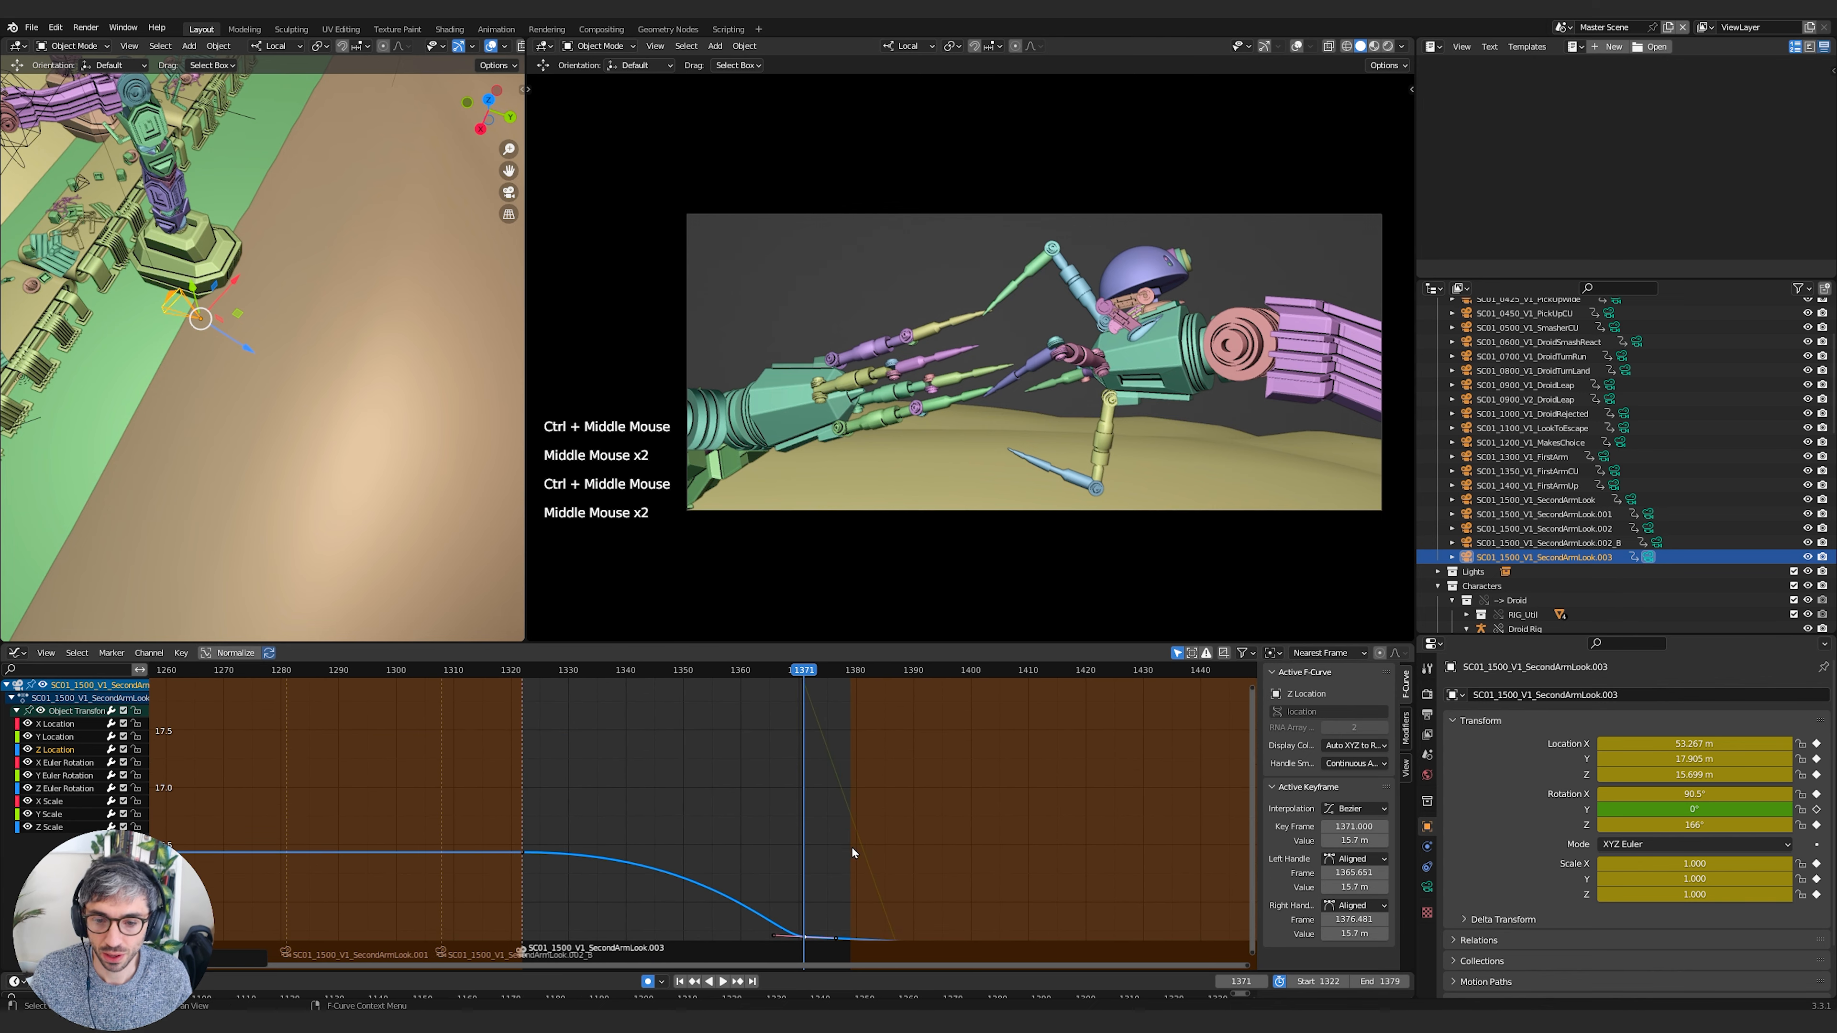
click(855, 820)
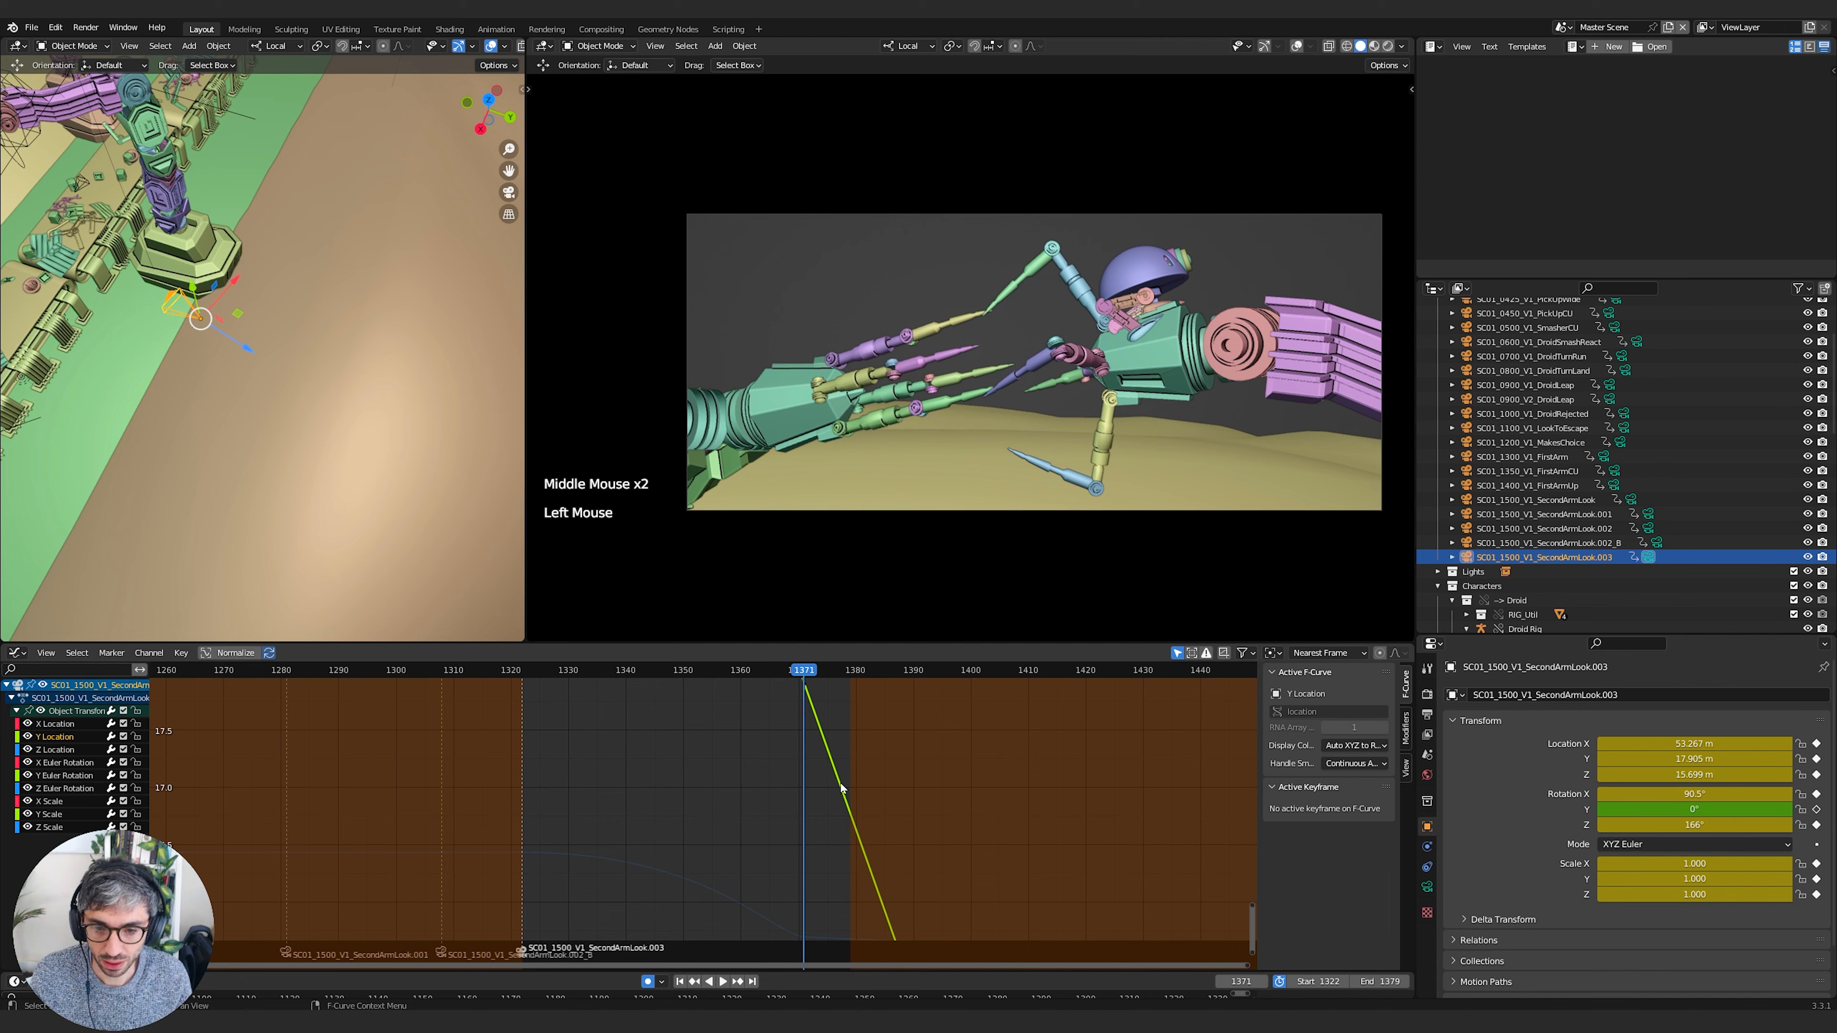
middle_drag(844, 771, 825, 876)
middle_drag(809, 870, 794, 854)
middle_drag(873, 900, 858, 776)
middle_drag(859, 810, 864, 775)
click(54, 749)
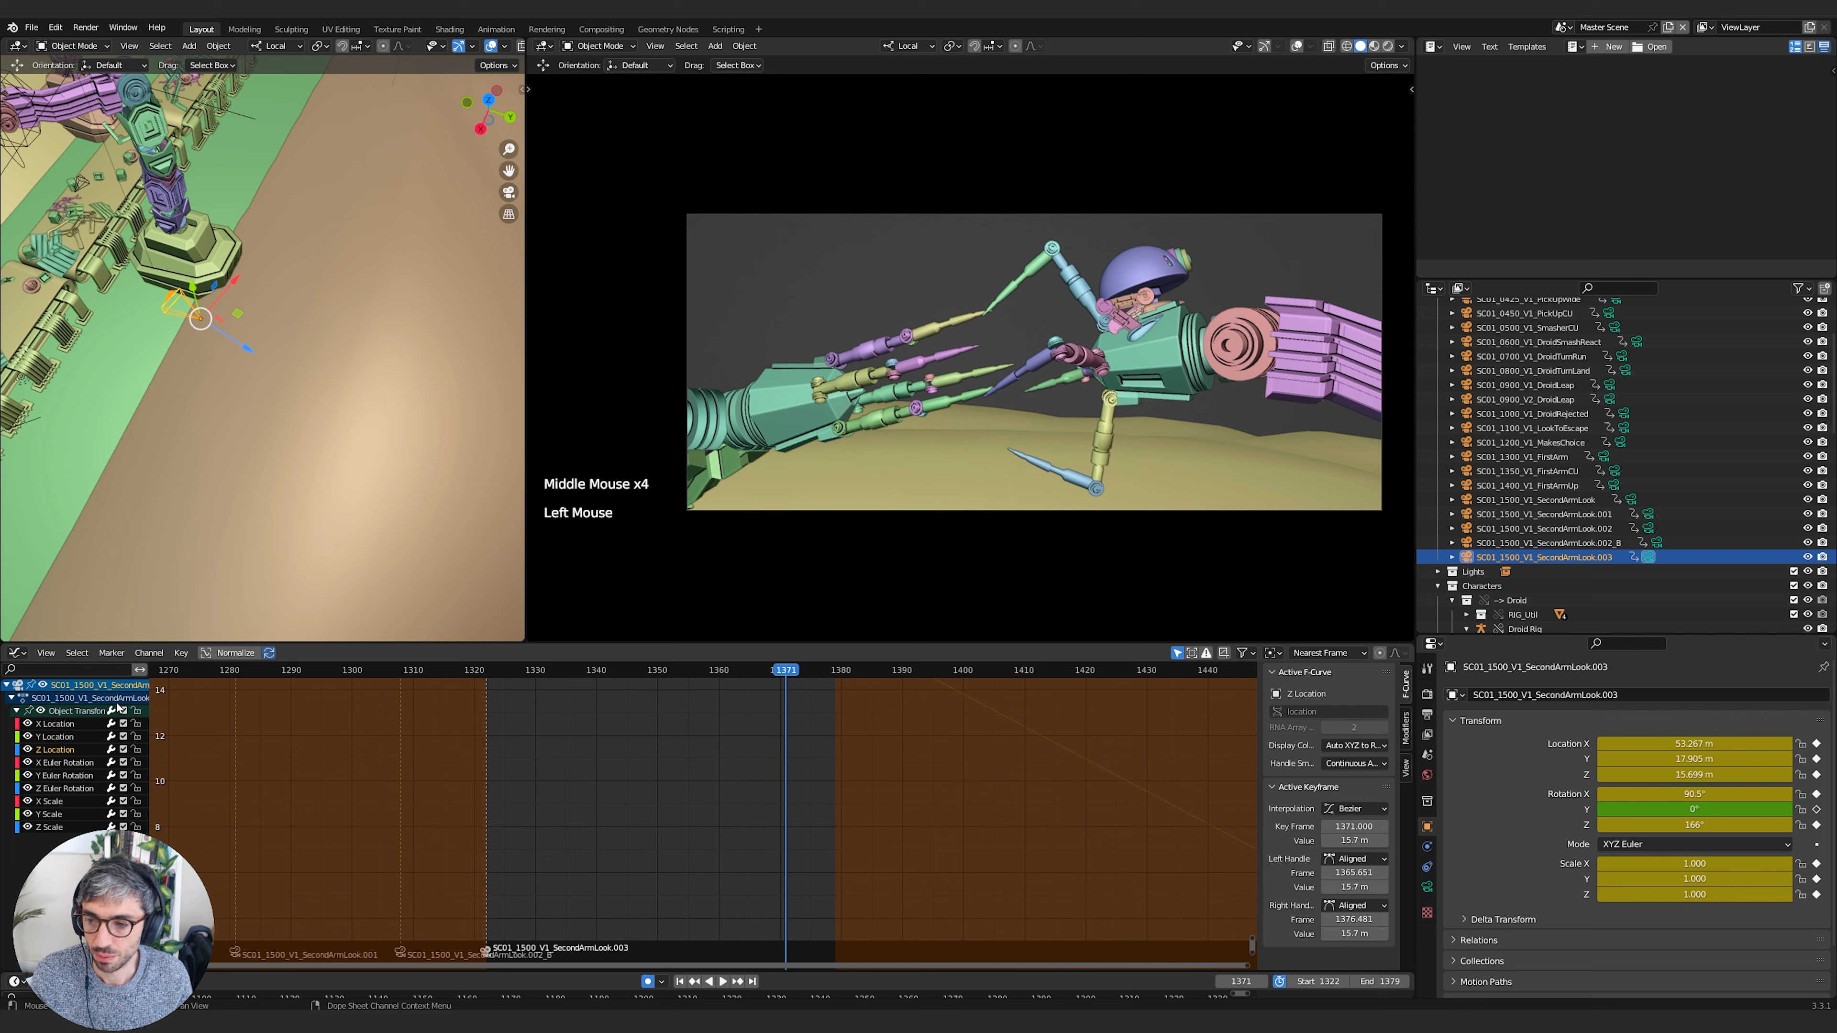
Turn curve normalization back on and show the Y and Z Location curves together around frame 1371
click(236, 652)
click(642, 749)
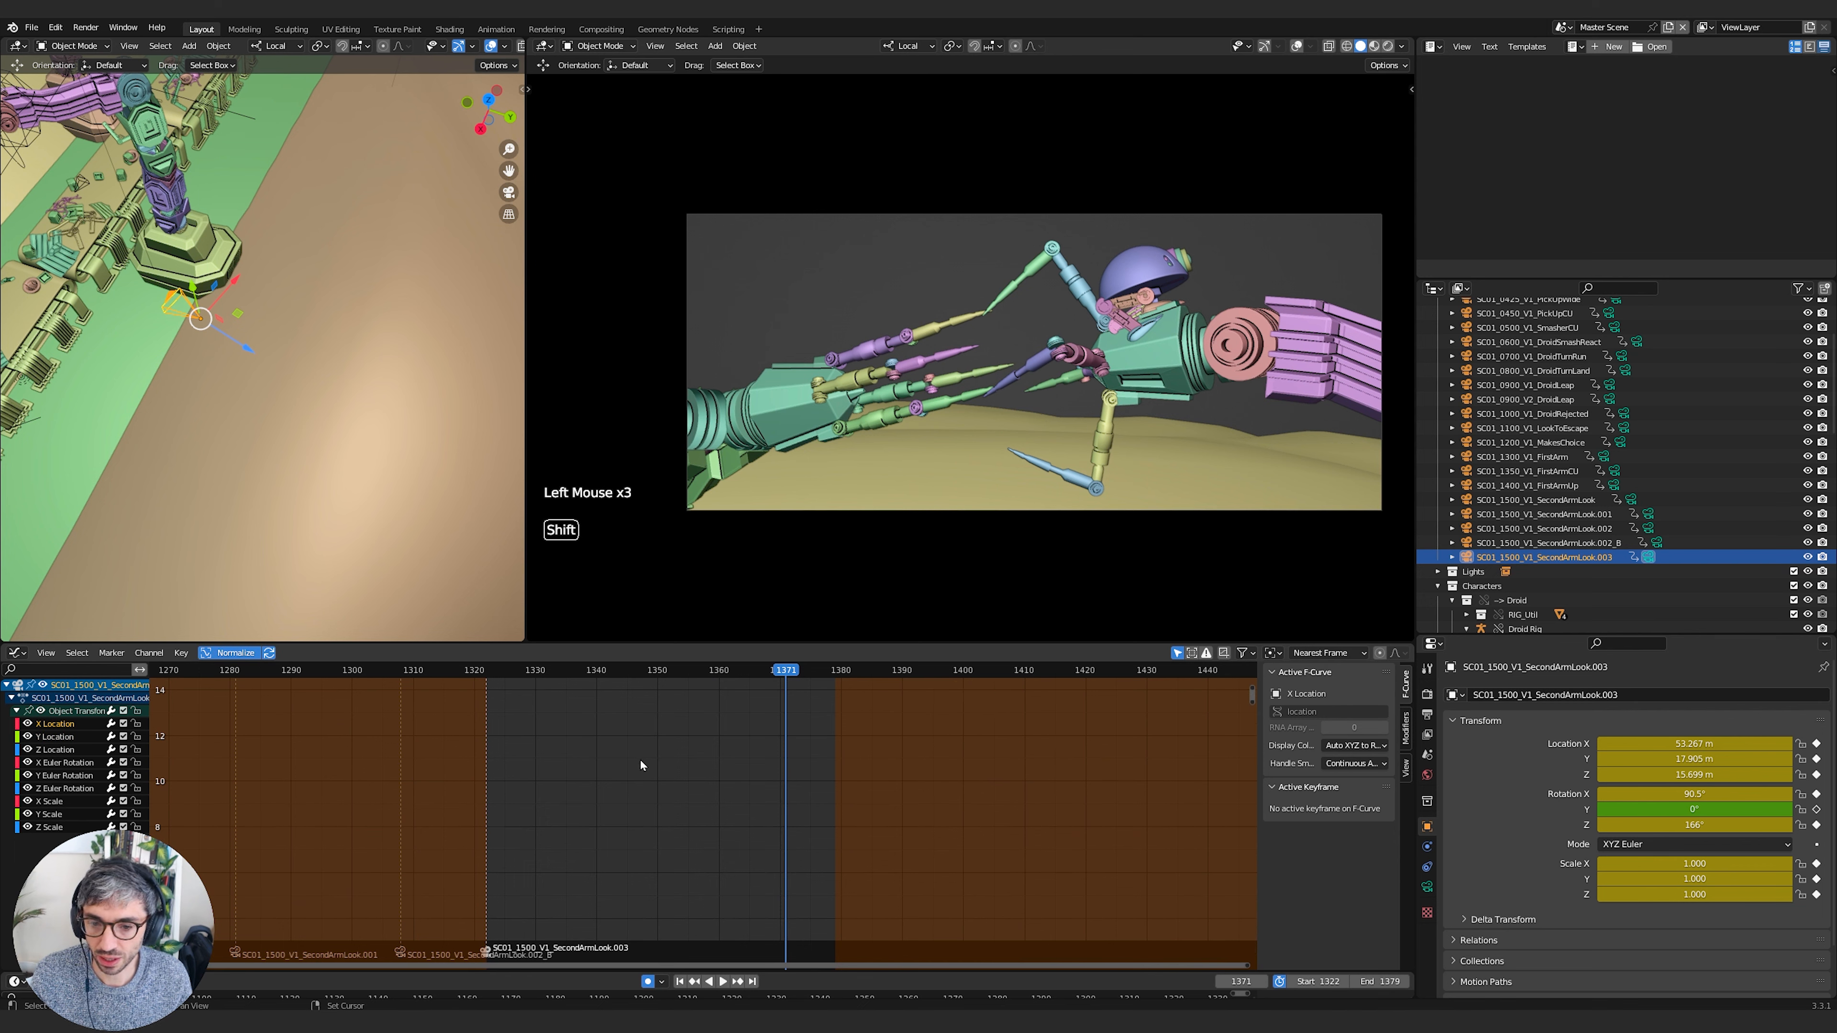
shift+middle_drag(636, 763, 657, 797)
click(52, 738)
key(Home)
scroll(808, 834, up, 5)
click(992, 856)
shift+middle_drag(832, 803, 886, 804)
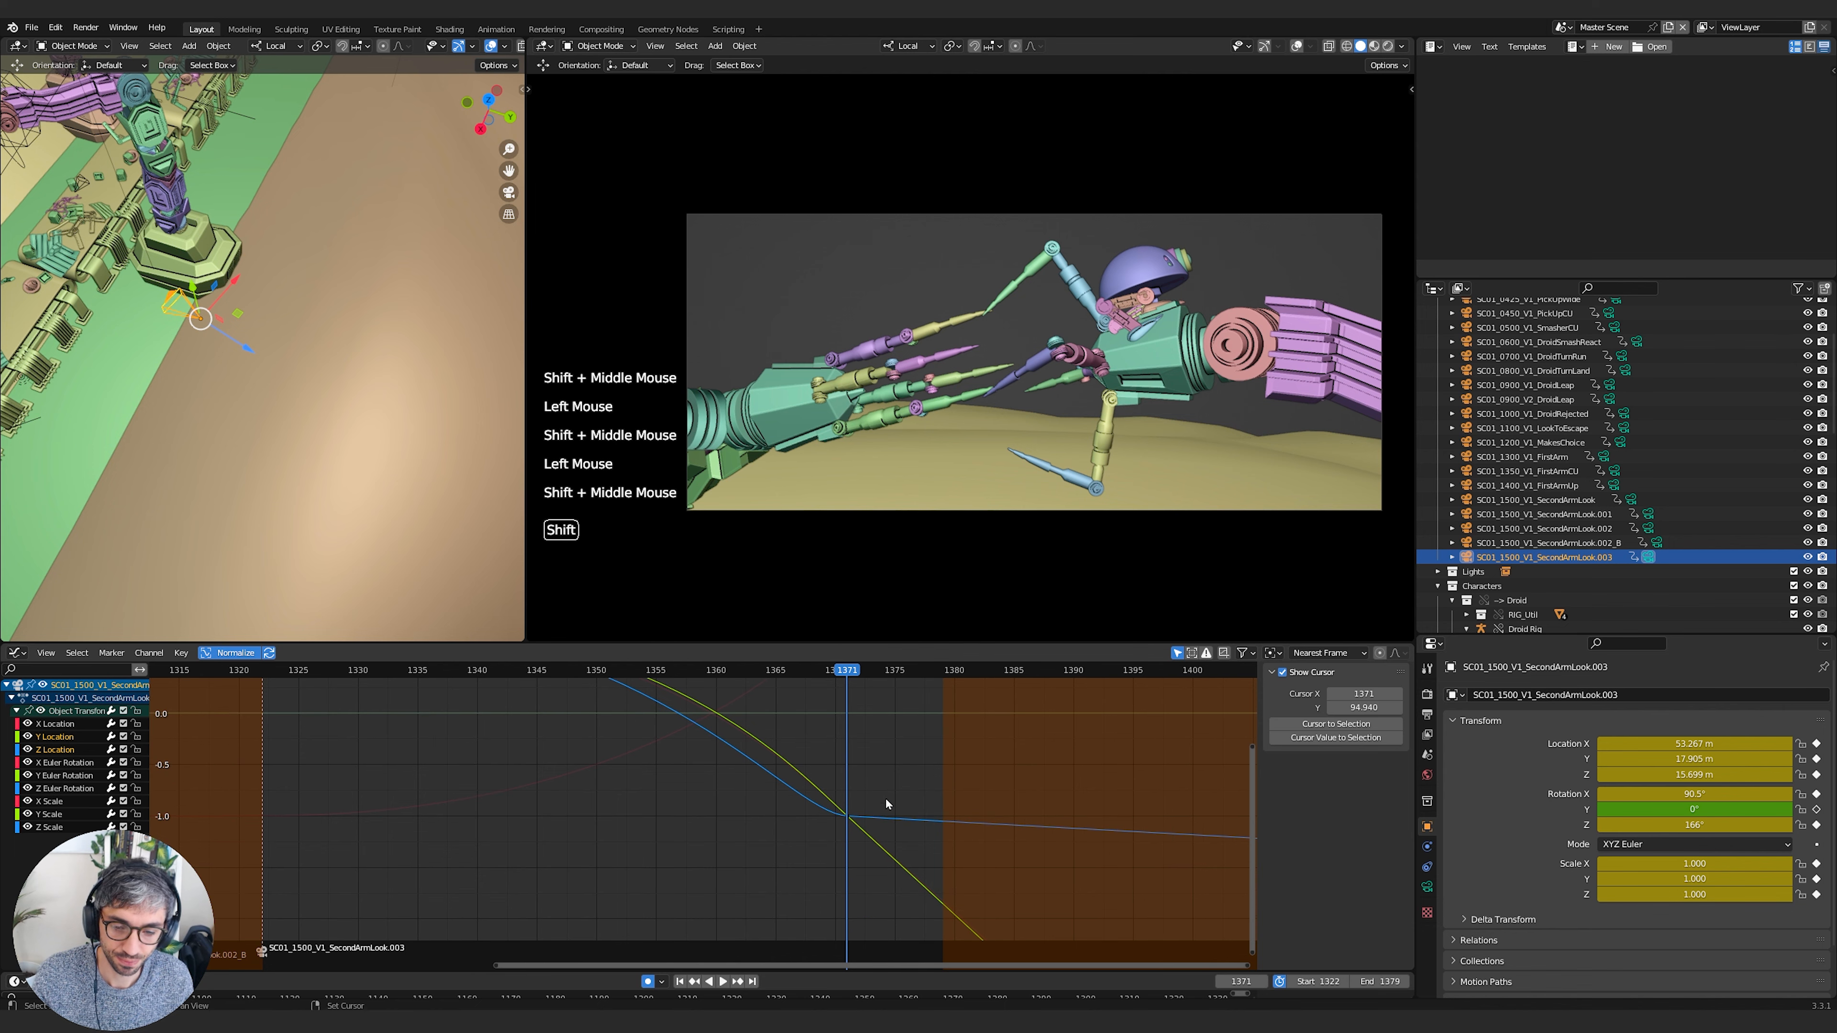
Rotate the handles of the Z Location key at frame 1371 to match the Y Location curve's slope, and play the shot
double_click(848, 817)
click(850, 821)
key(r)
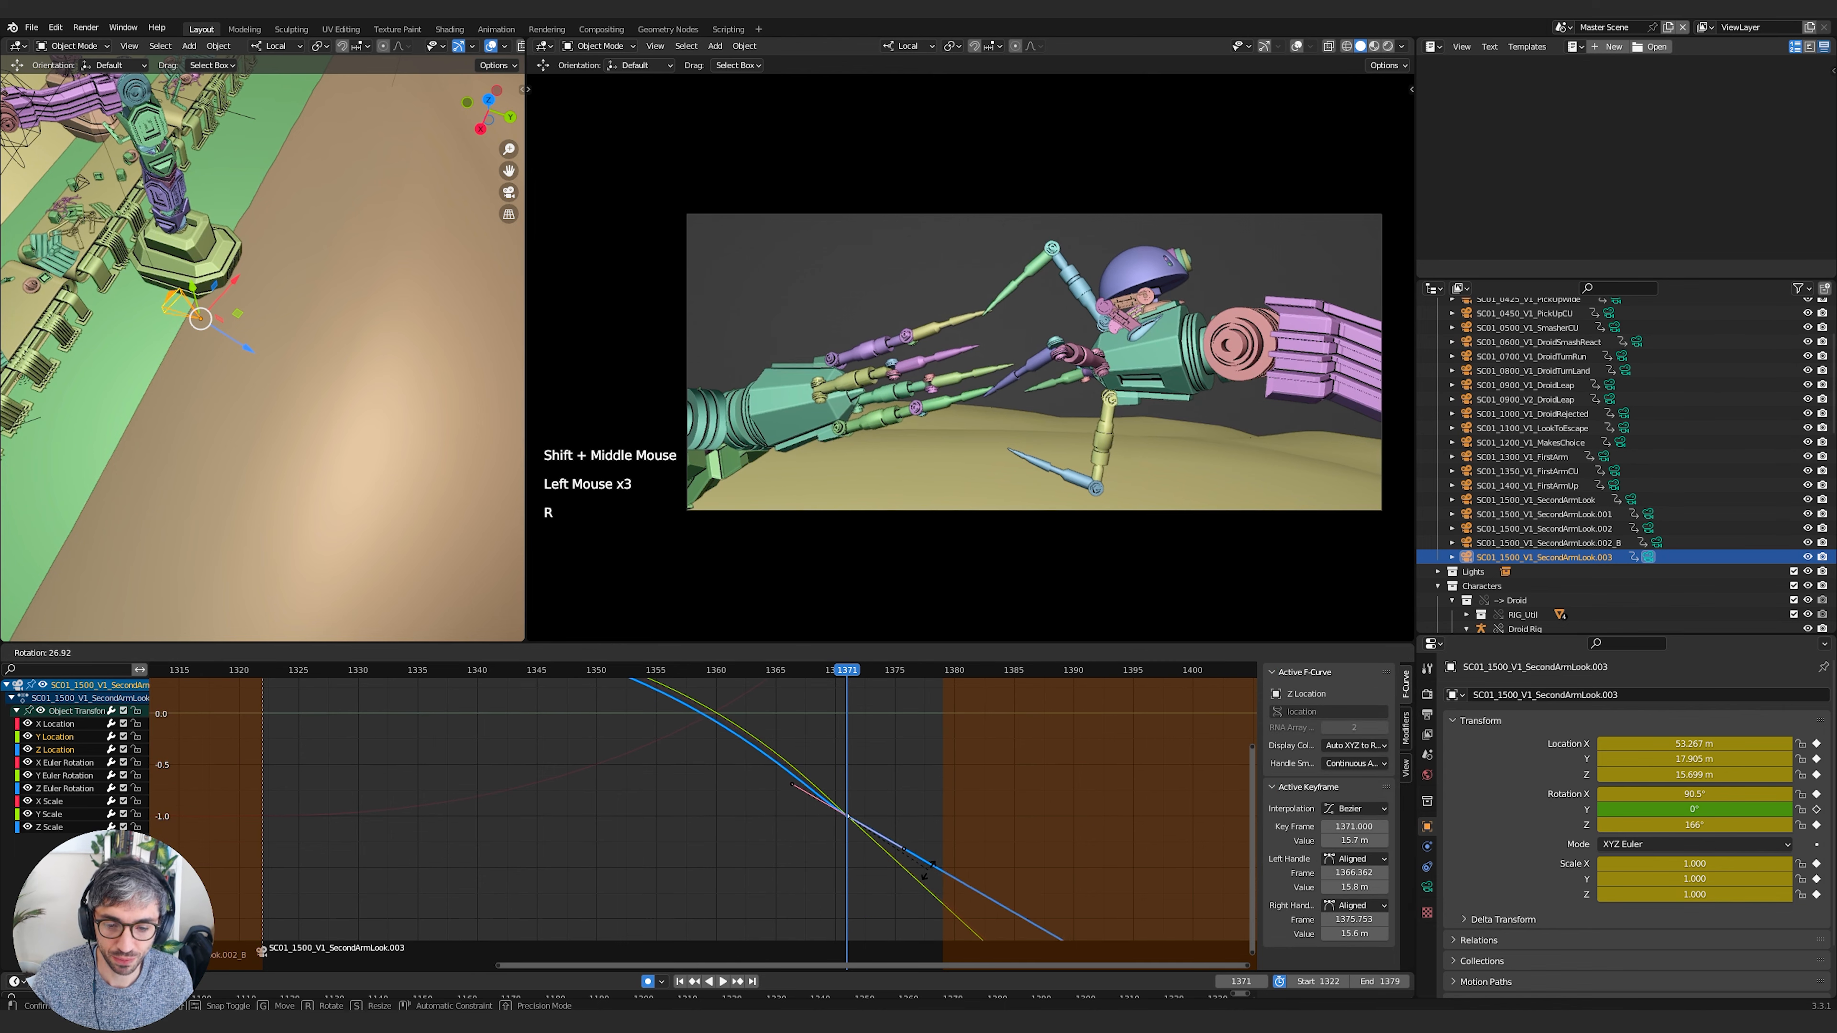
click(907, 888)
shift+middle_drag(810, 745, 908, 783)
scroll(908, 784, down, 2)
key(space)
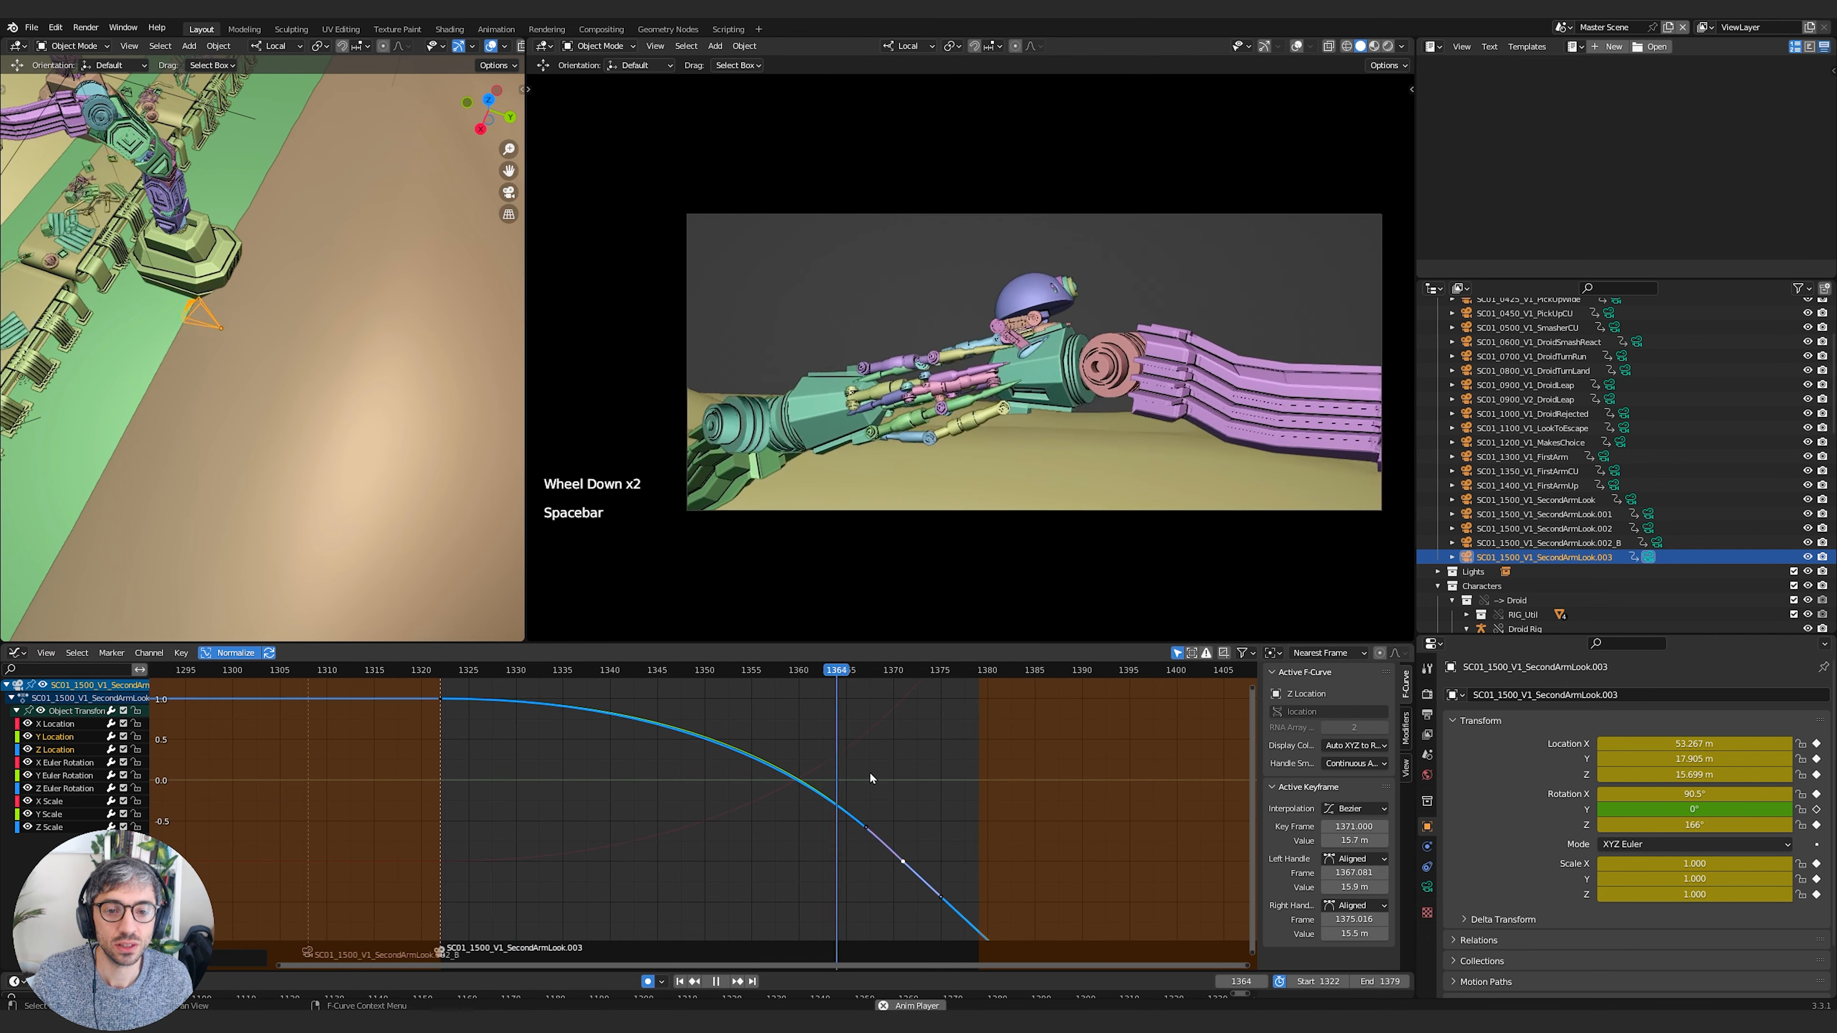
Stop playback at frame 1371, select the X Euler Rotation key there and raise it vertically to about 90.6°
key(space)
click(902, 670)
click(904, 700)
shift+middle_drag(914, 706, 906, 734)
click(897, 728)
key(g)
key(y)
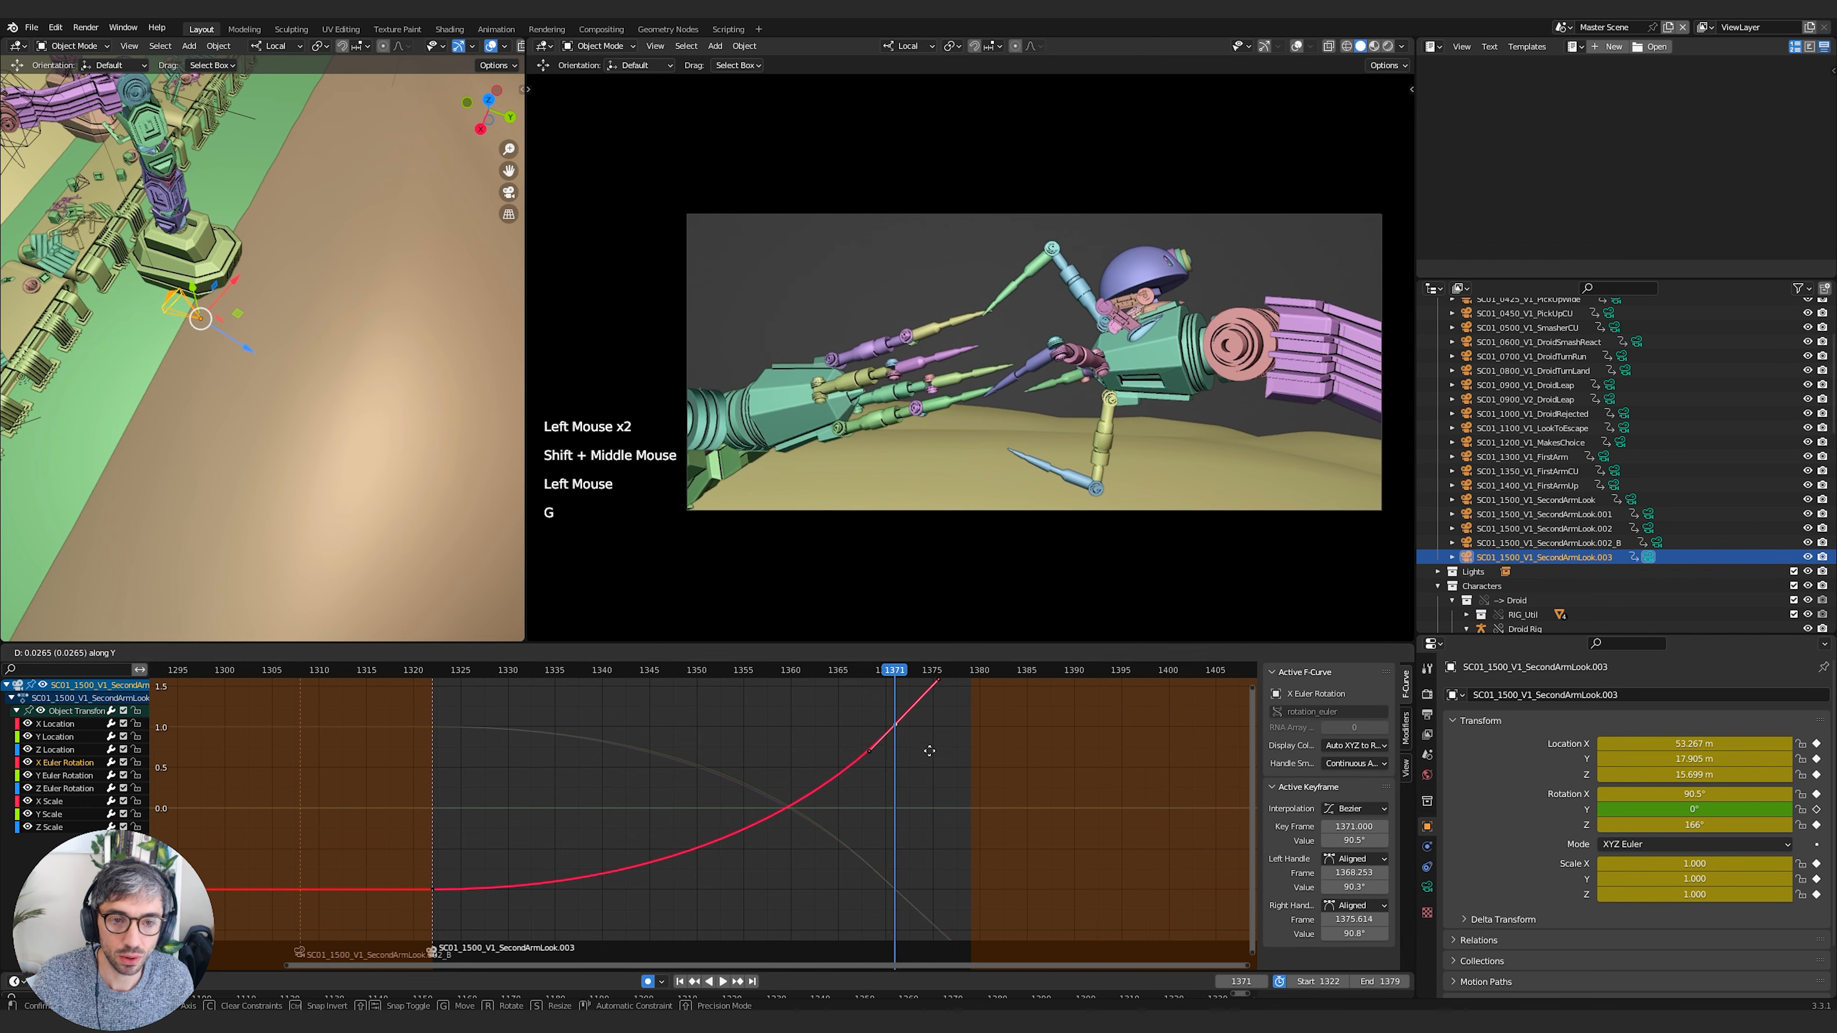
click(929, 737)
shift+super+middle_click(930, 737)
shift+middle_drag(930, 778, 912, 792)
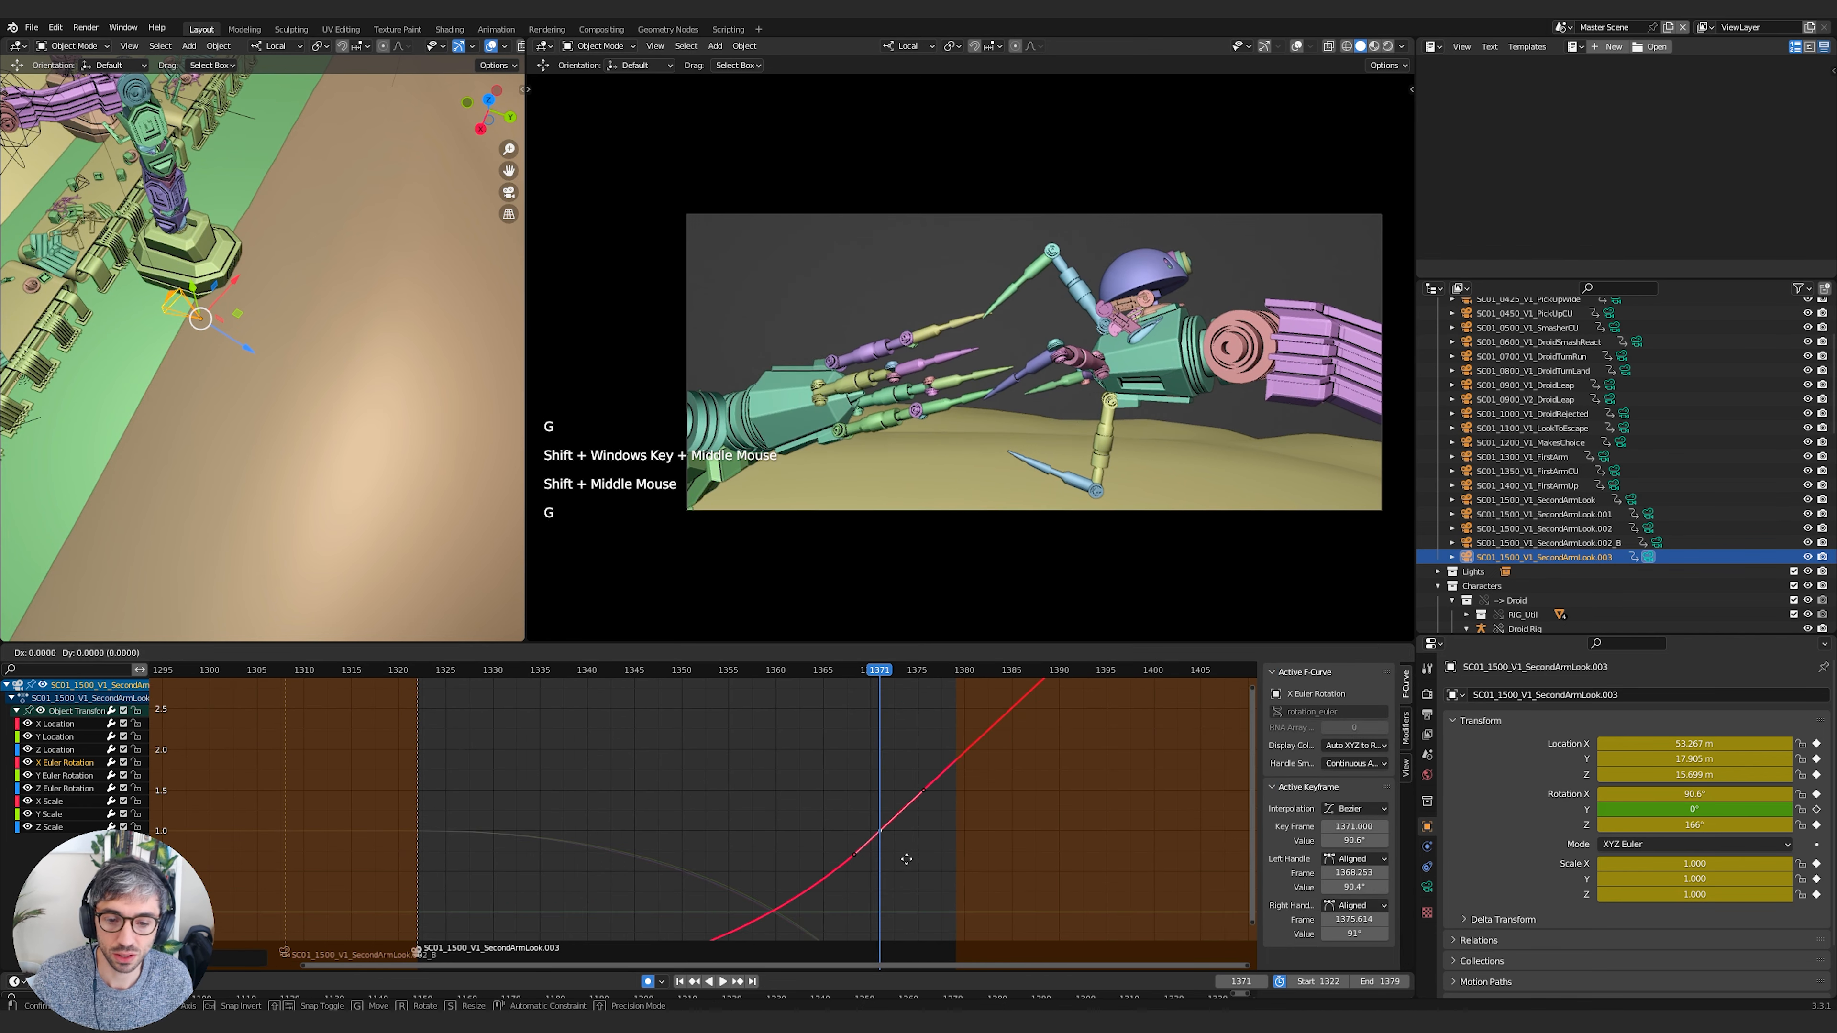
Raise the X Euler Rotation key at frame 1371 to about 91.3° and rotate its handles so the curve climbs smoothly through it
key(g)
click(905, 783)
key(r)
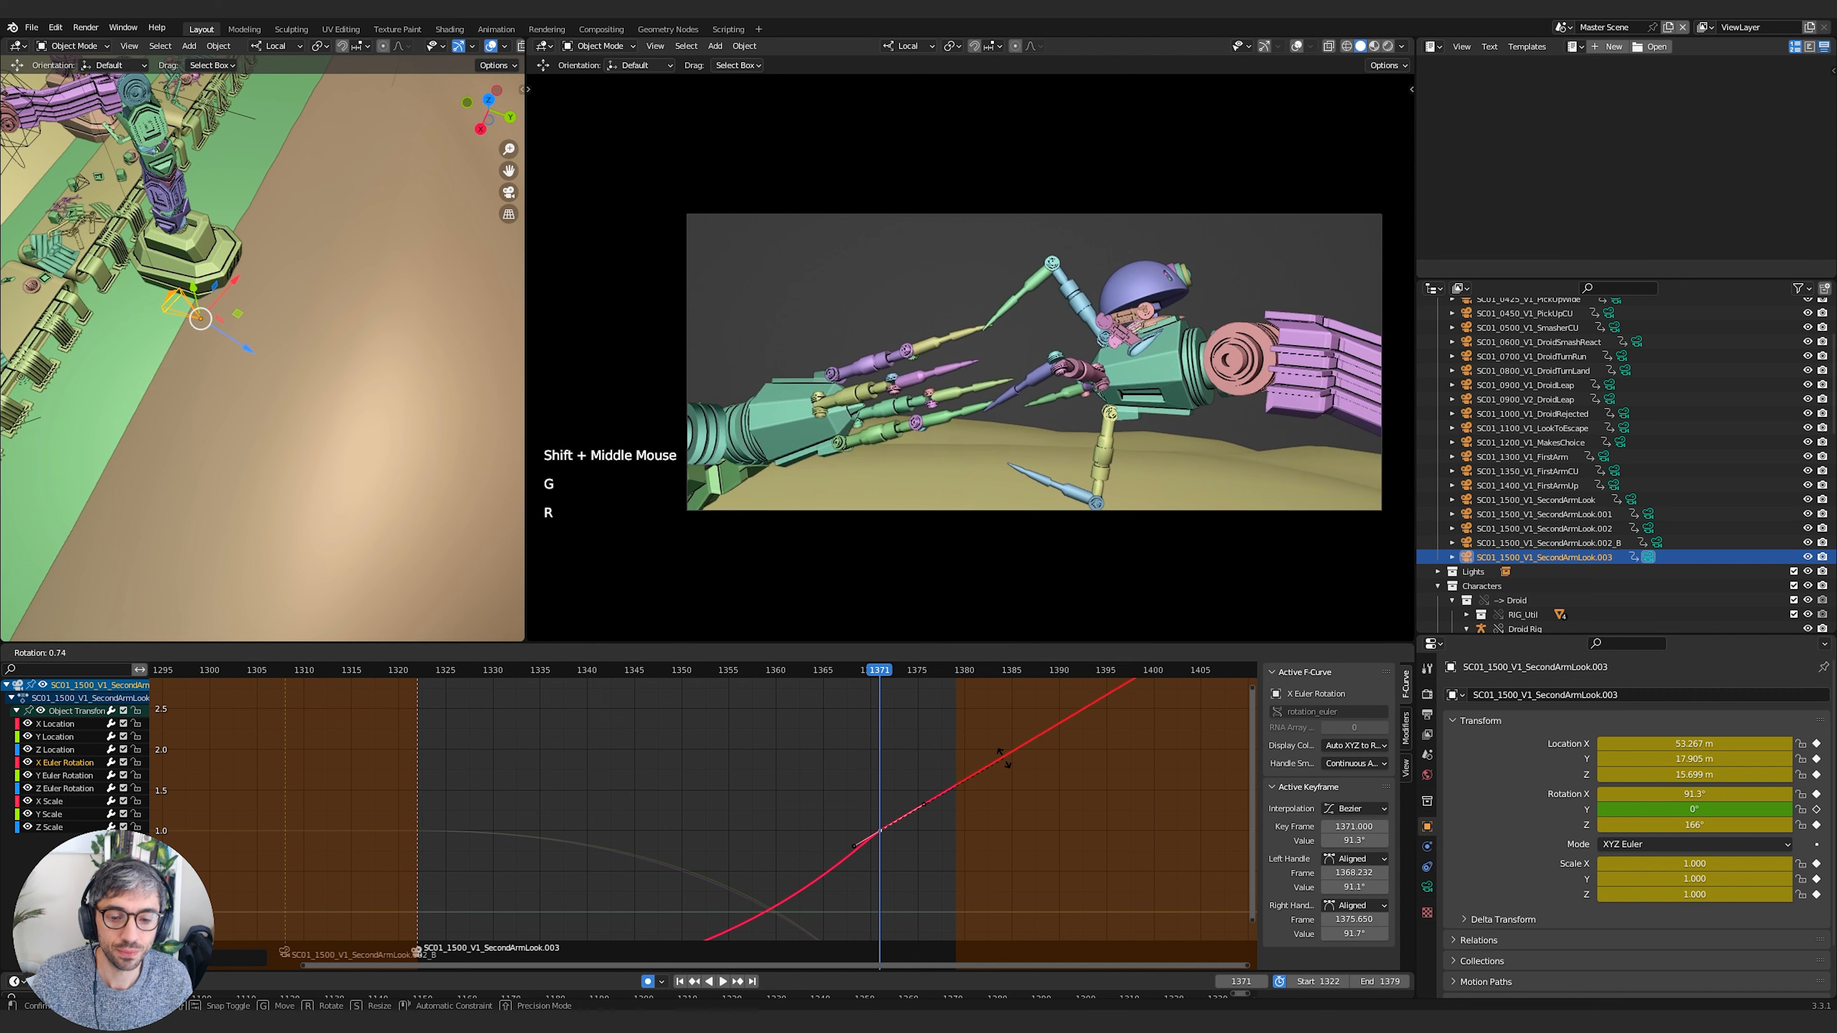
click(961, 753)
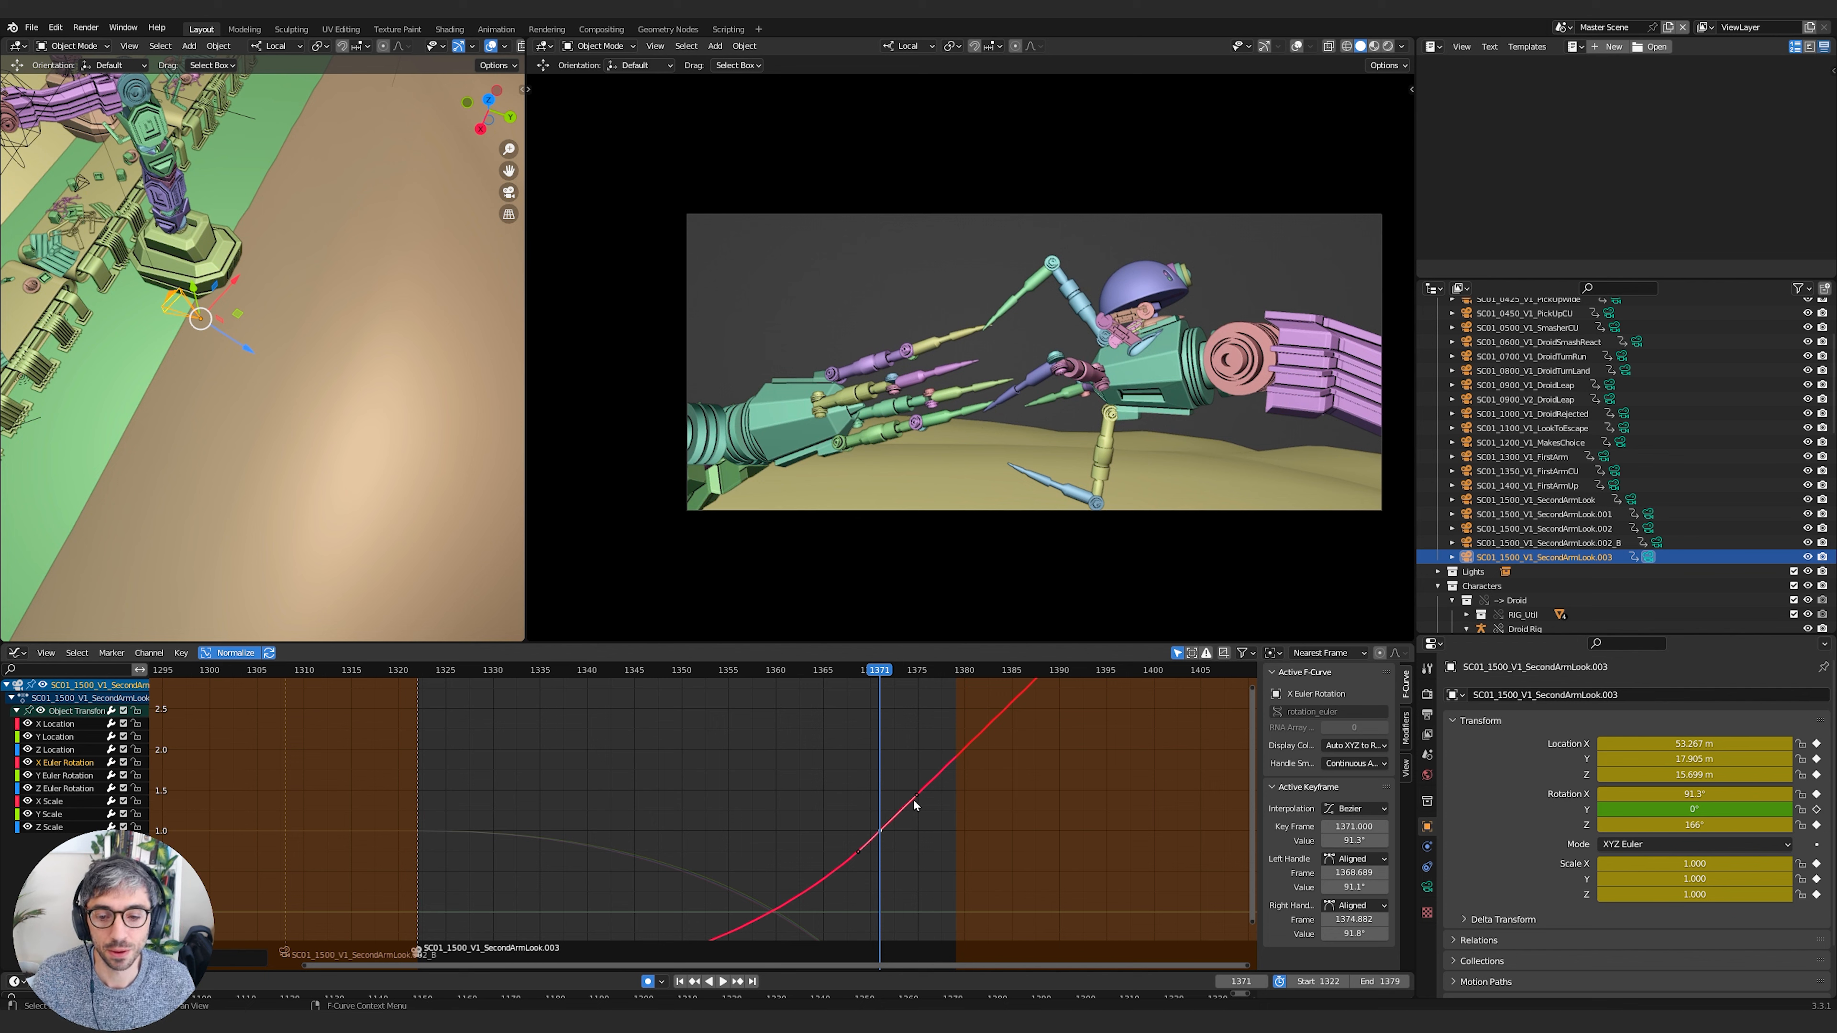
click(1003, 900)
Play the shot to check the camera's upward tilt toward the end of the move
key(space)
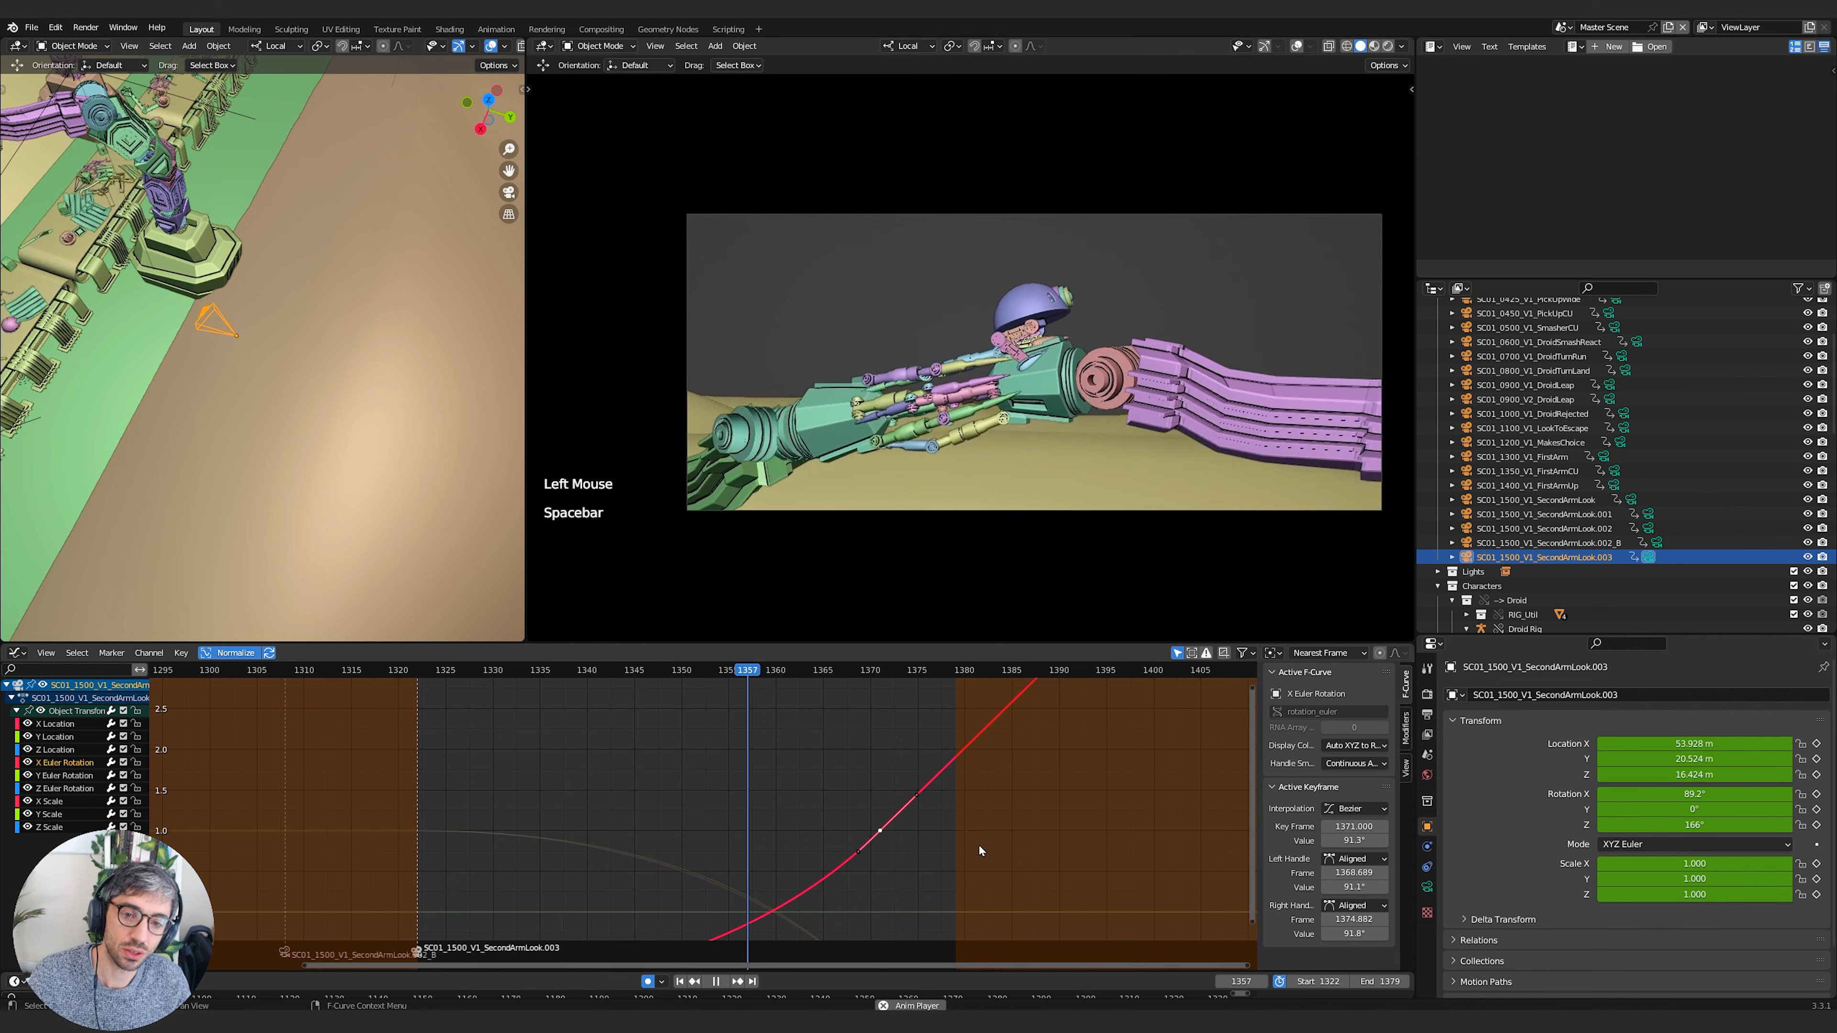
key(space)
key(space)
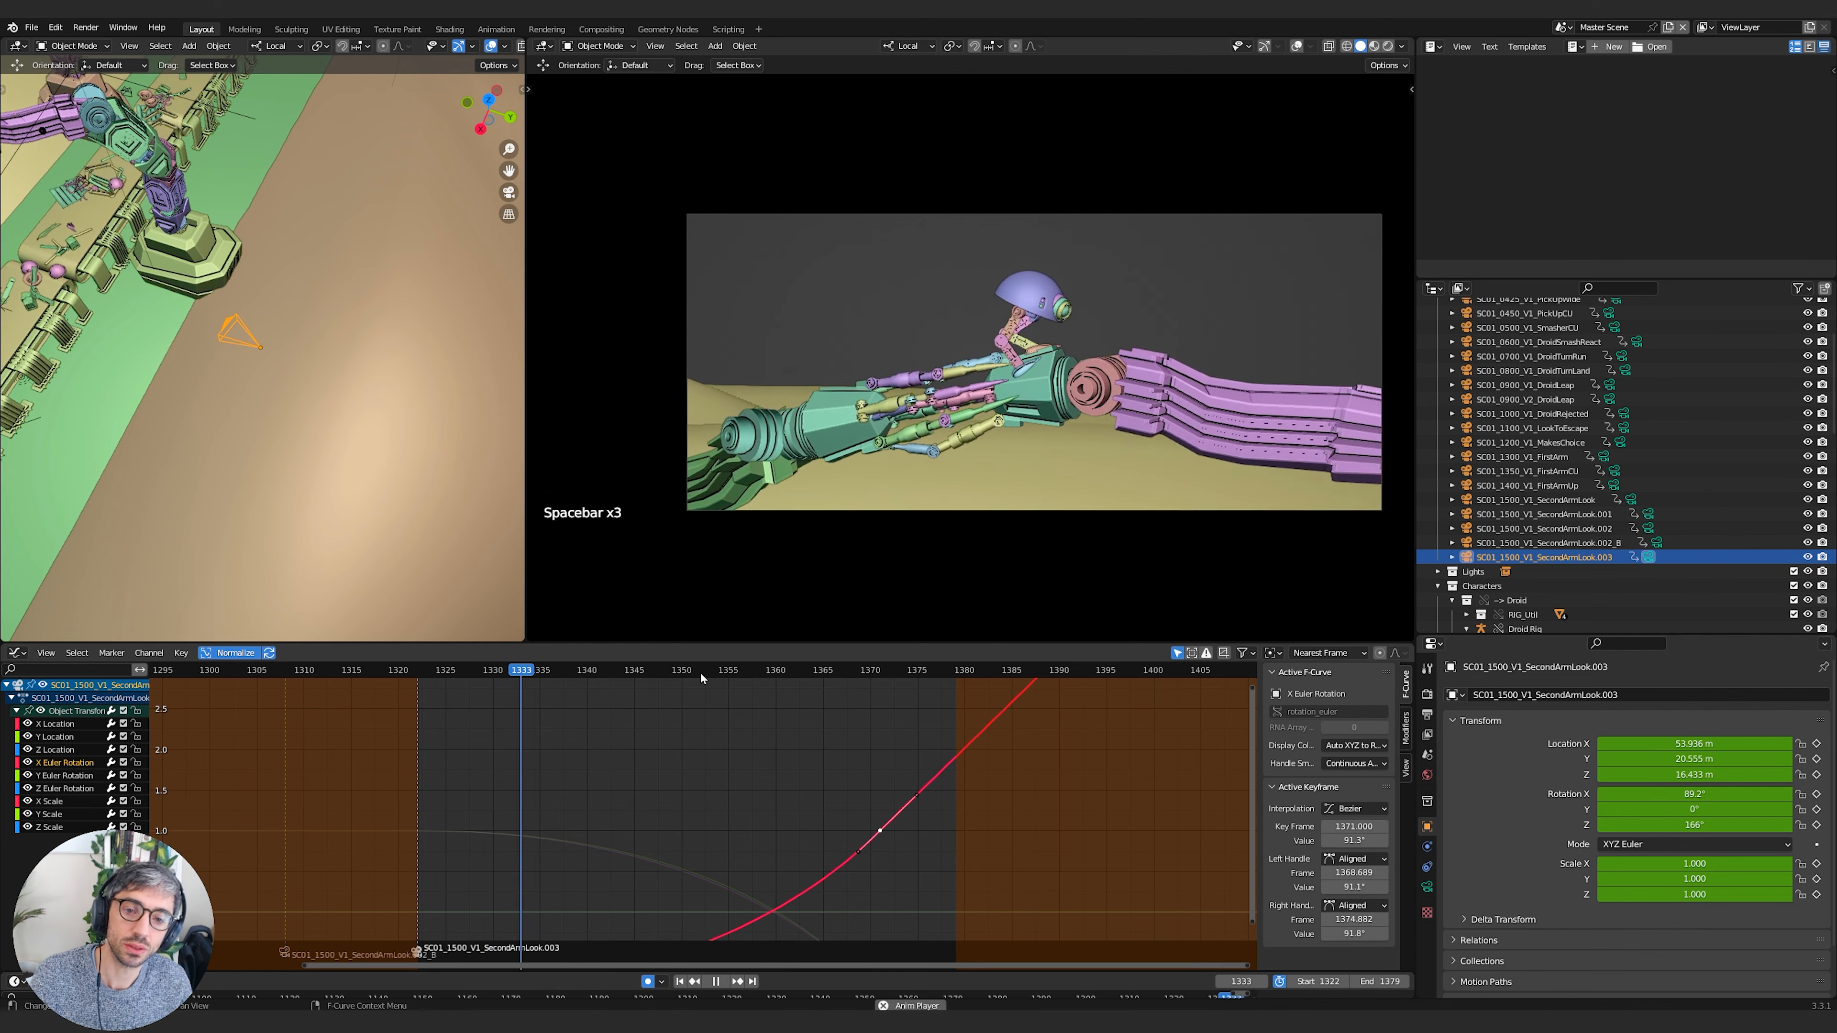
key(space)
key(space)
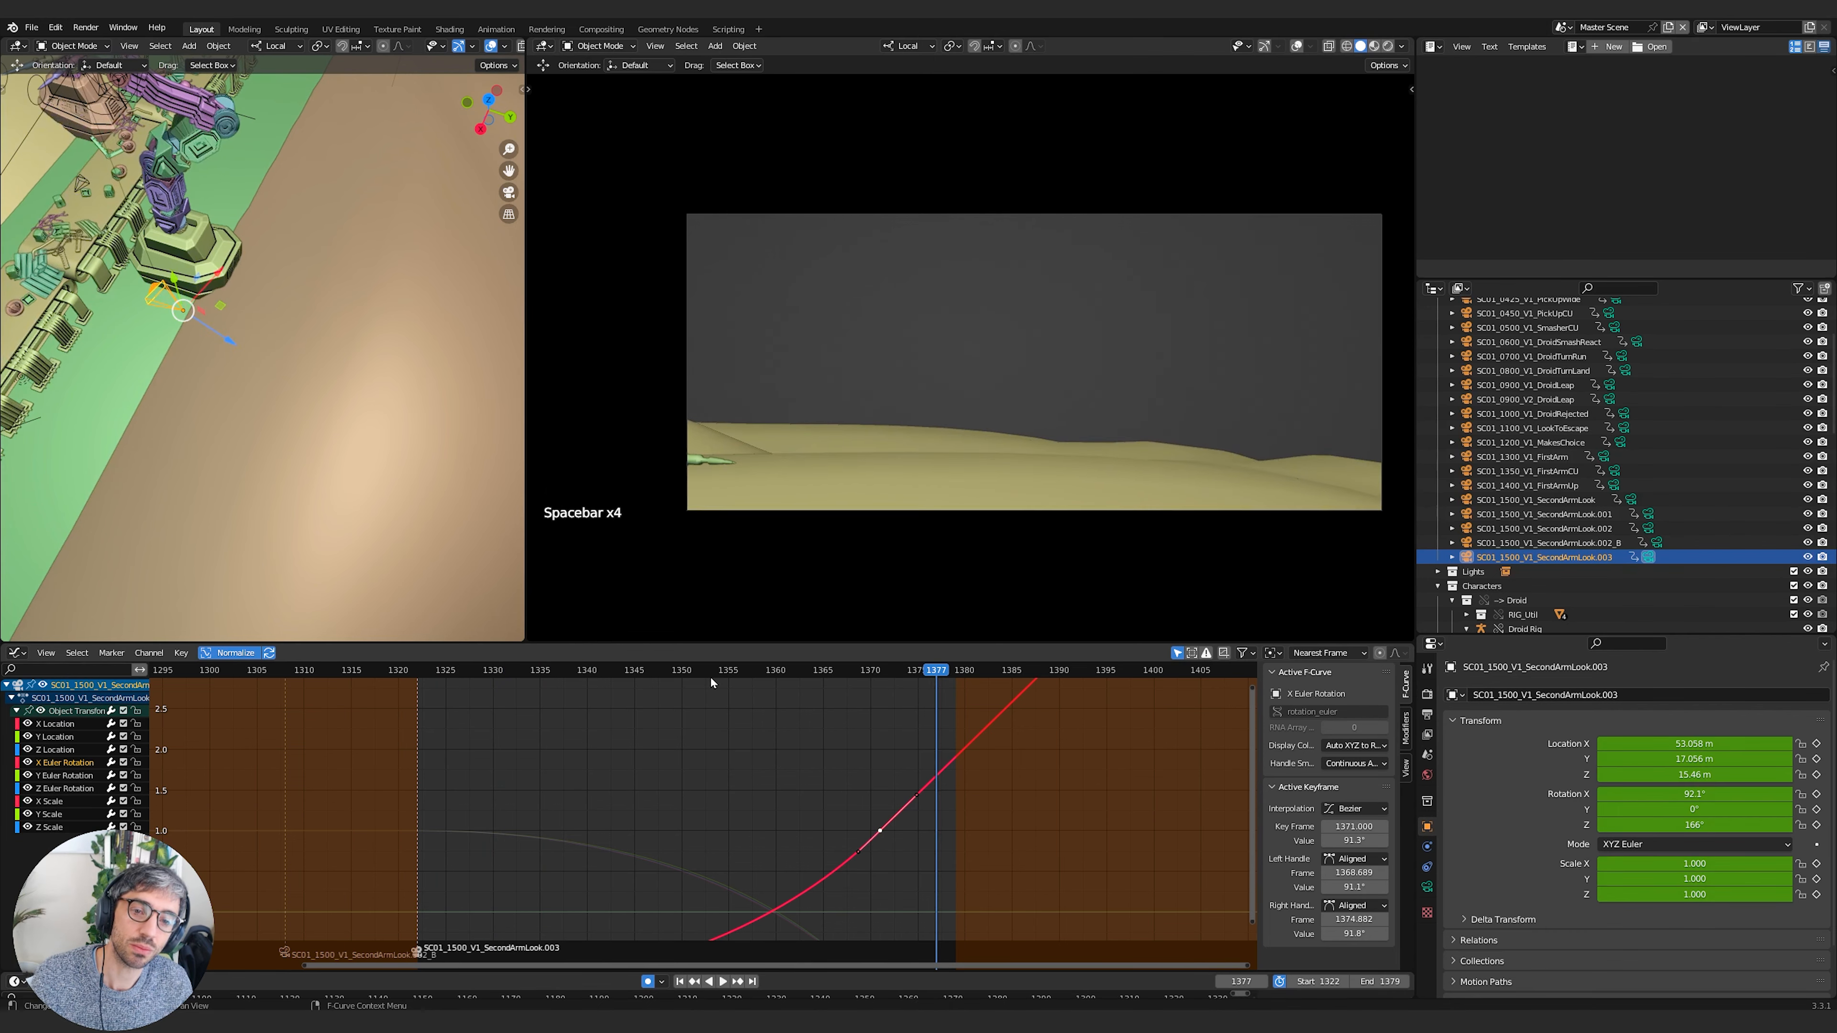
key(space)
At frame 1371, push the camera forward along its local Z axis to about X 52.6 m, Y 15.3 m, Z 15.8 m
click(879, 670)
middle_drag(311, 434, 296, 340)
drag(326, 404, 269, 400)
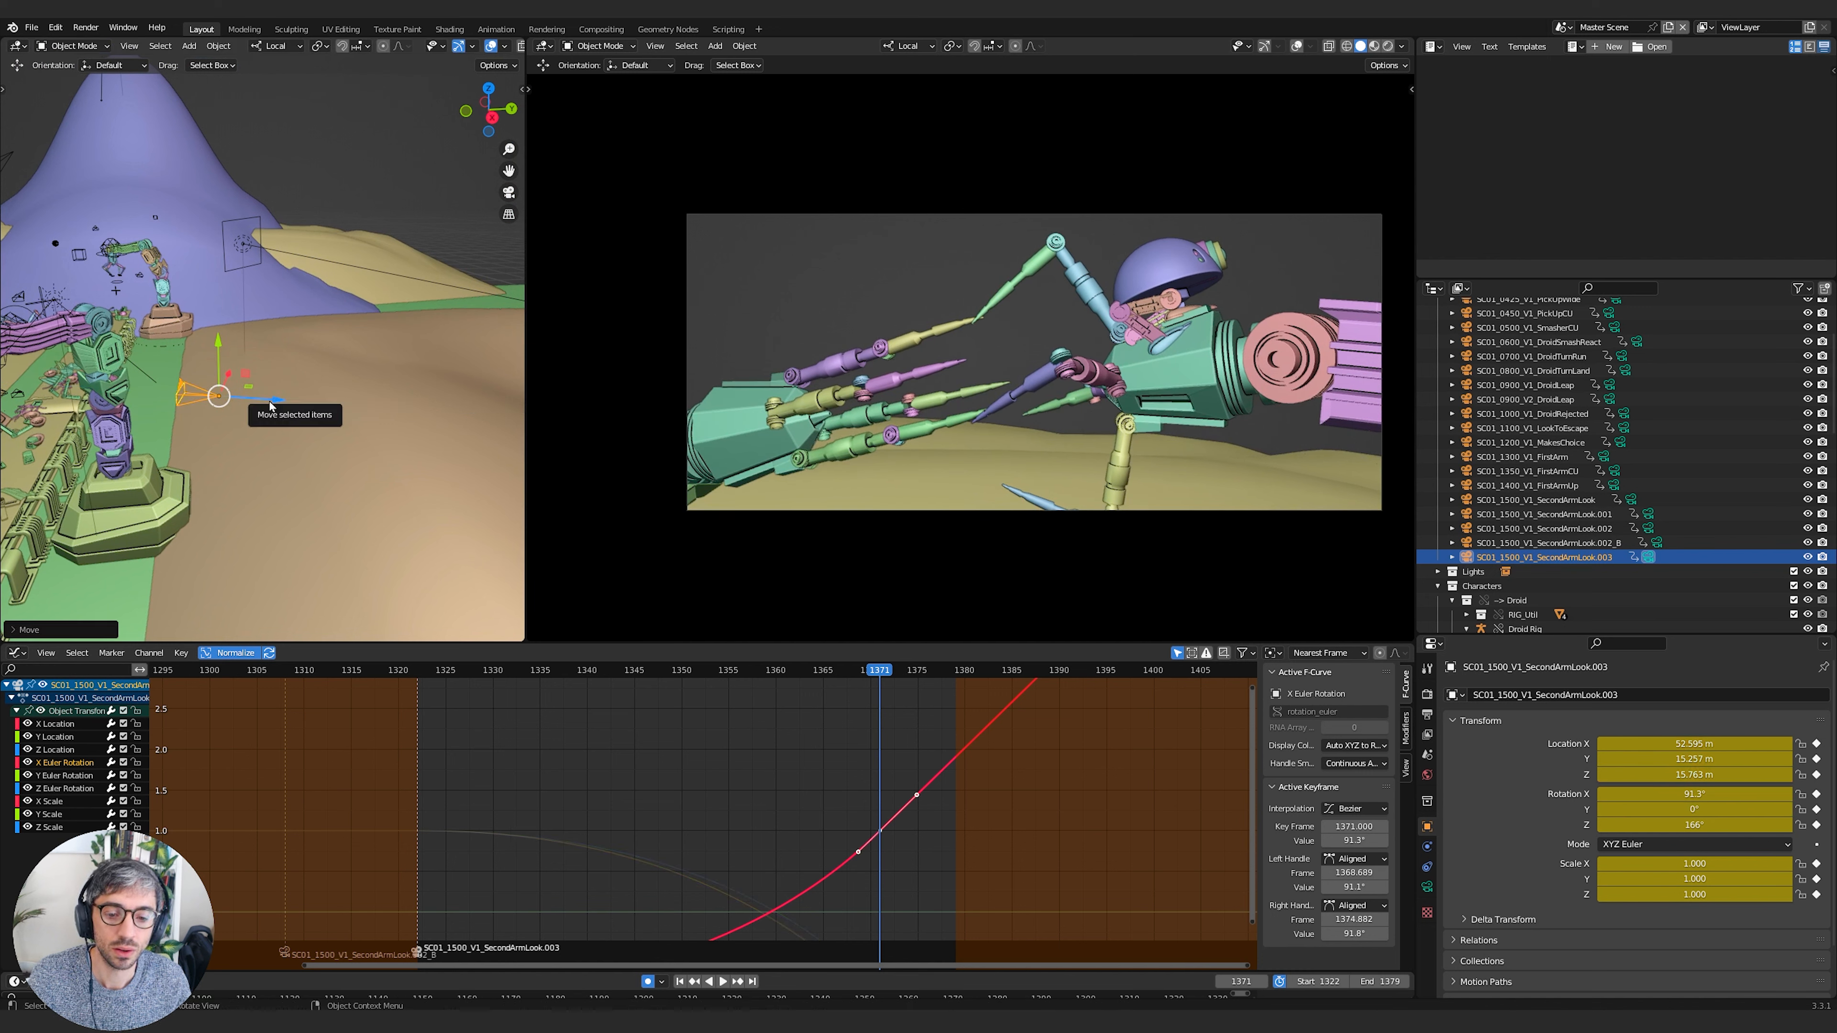
Play the shot repeatedly to review the camera's push toward the arms
key(space)
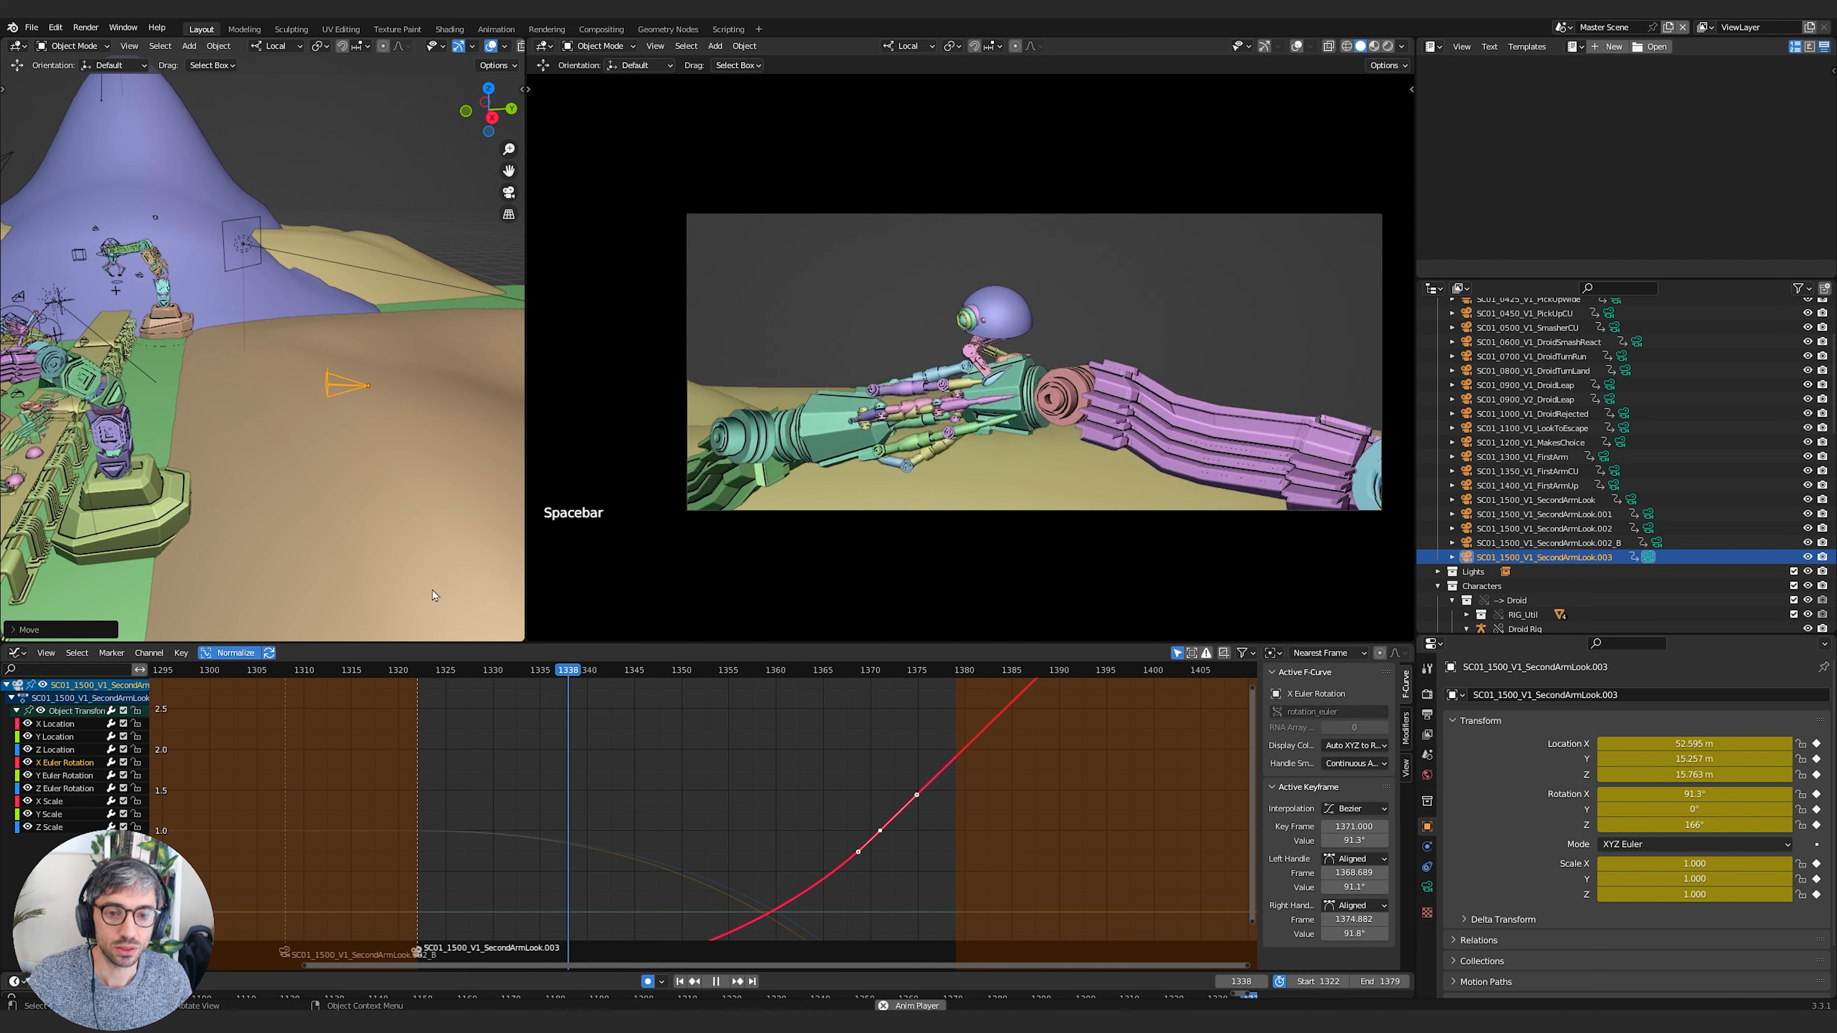
key(space)
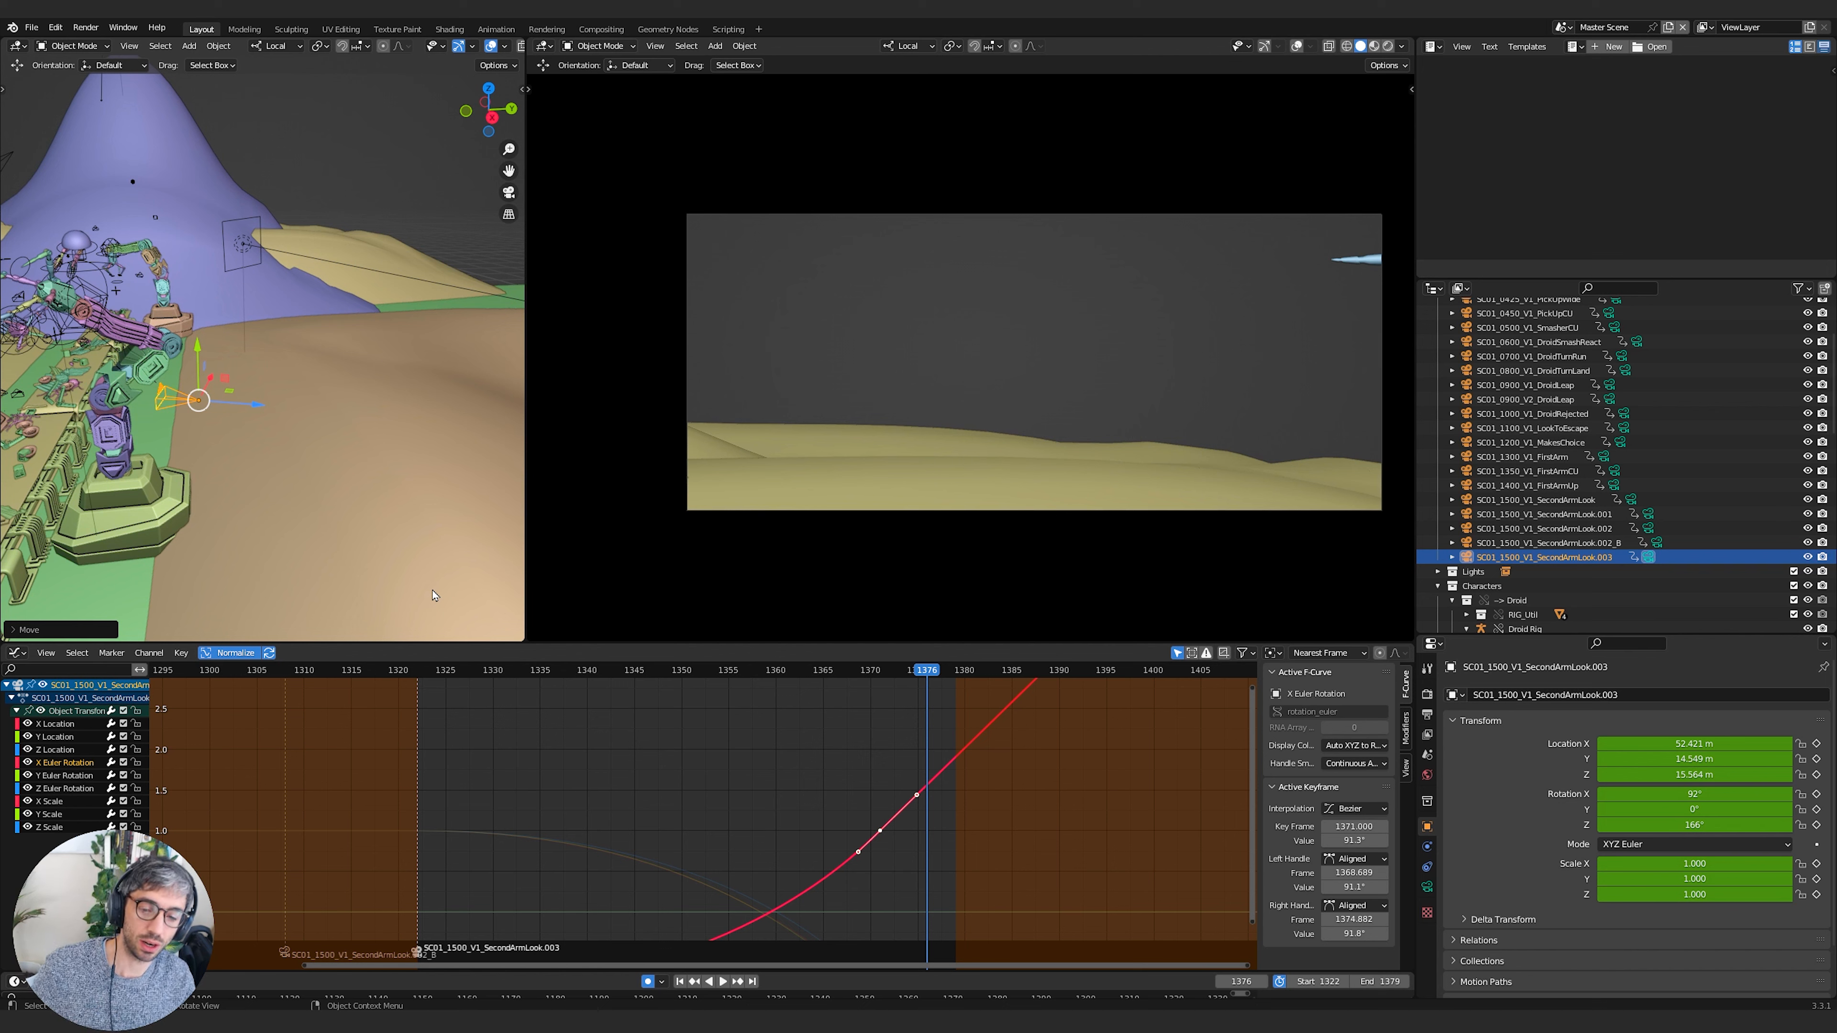
drag(849, 666, 875, 679)
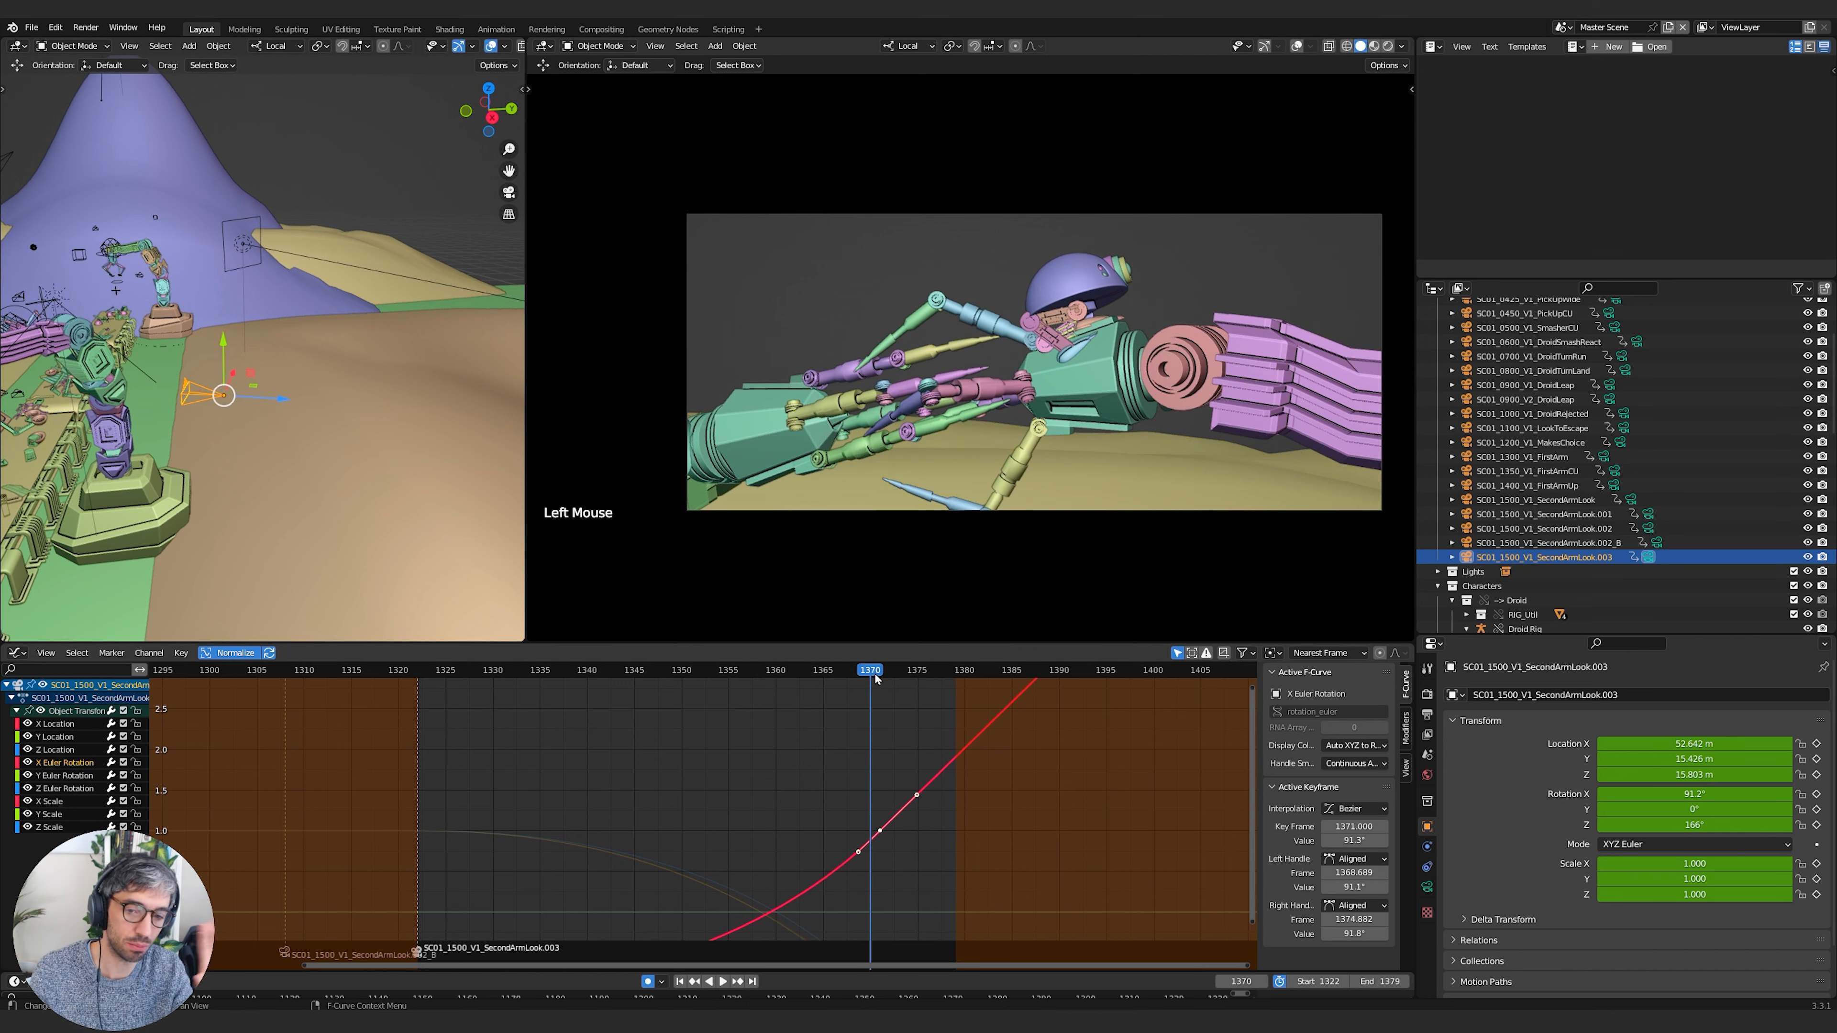
key(space)
key(space)
key(space)
key(space)
key(space)
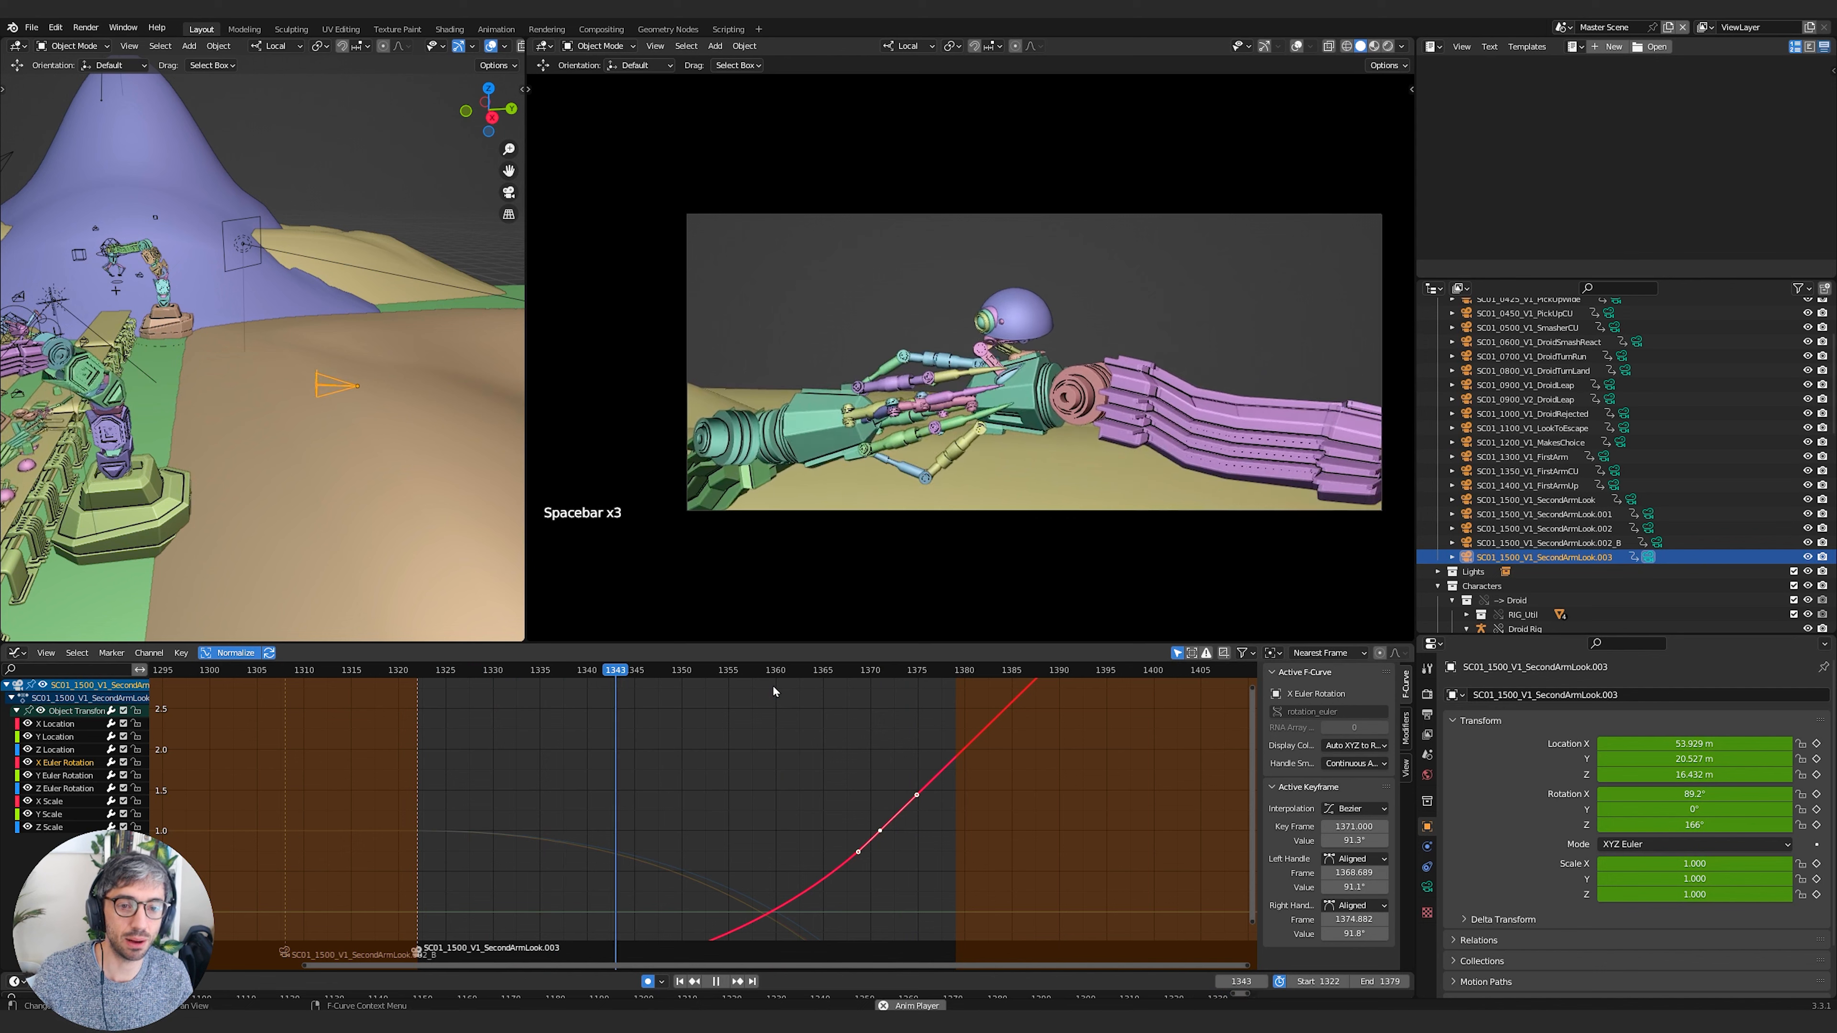
key(space)
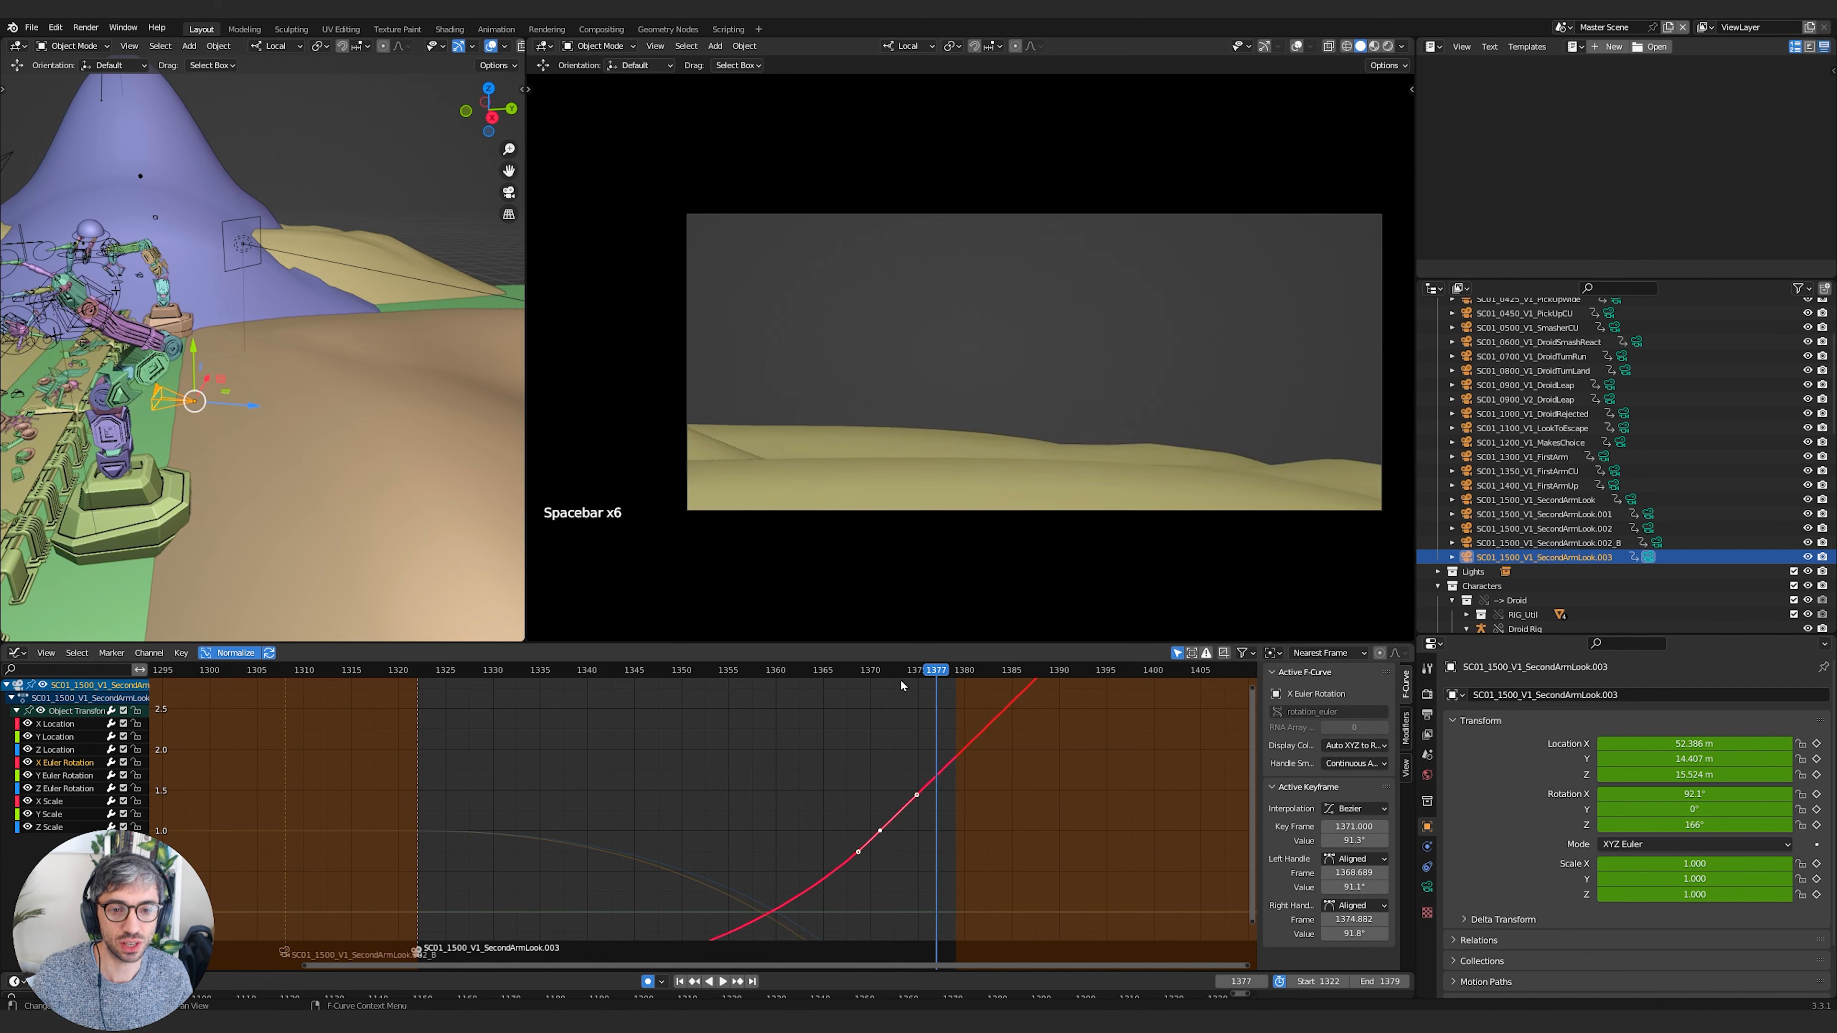
Step frame by frame between about 1367 and 1372 to examine the framing as the hand springs open
click(878, 672)
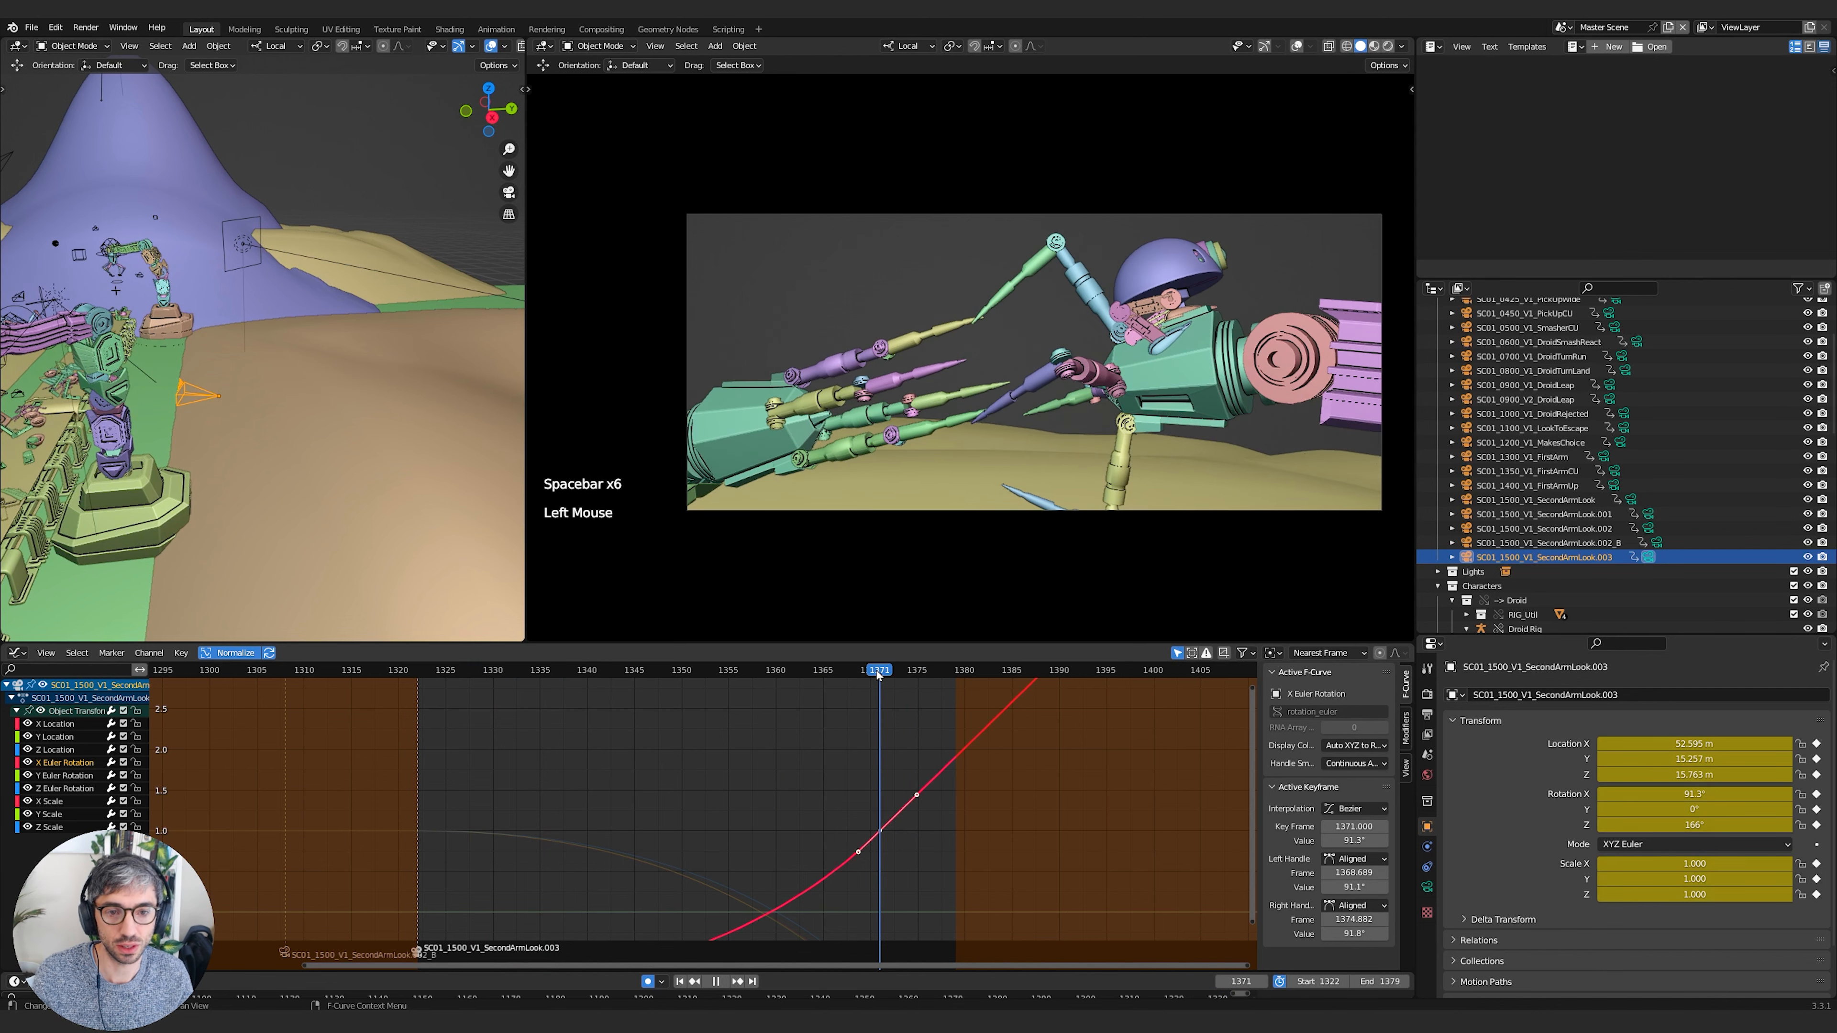
key(Left)
key(Left)
key(Left)
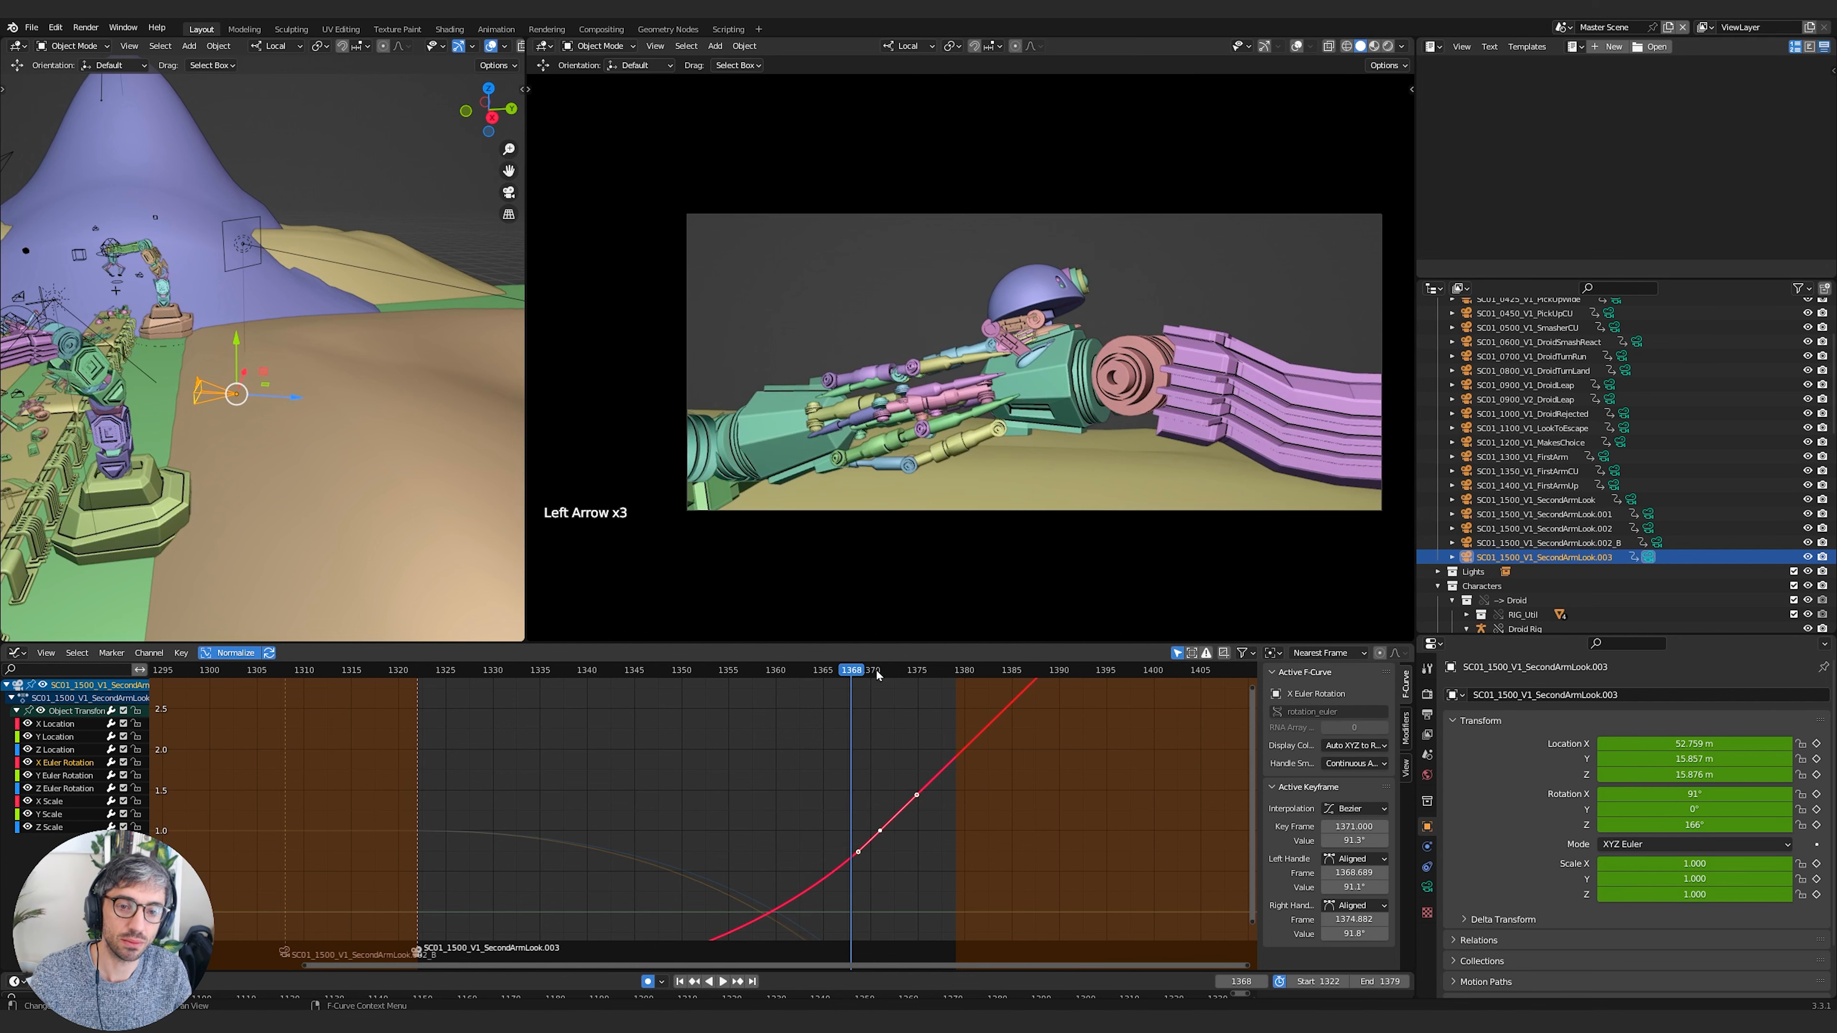
key(Right)
key(Right)
key(Right)
key(Right)
key(Left)
key(Left)
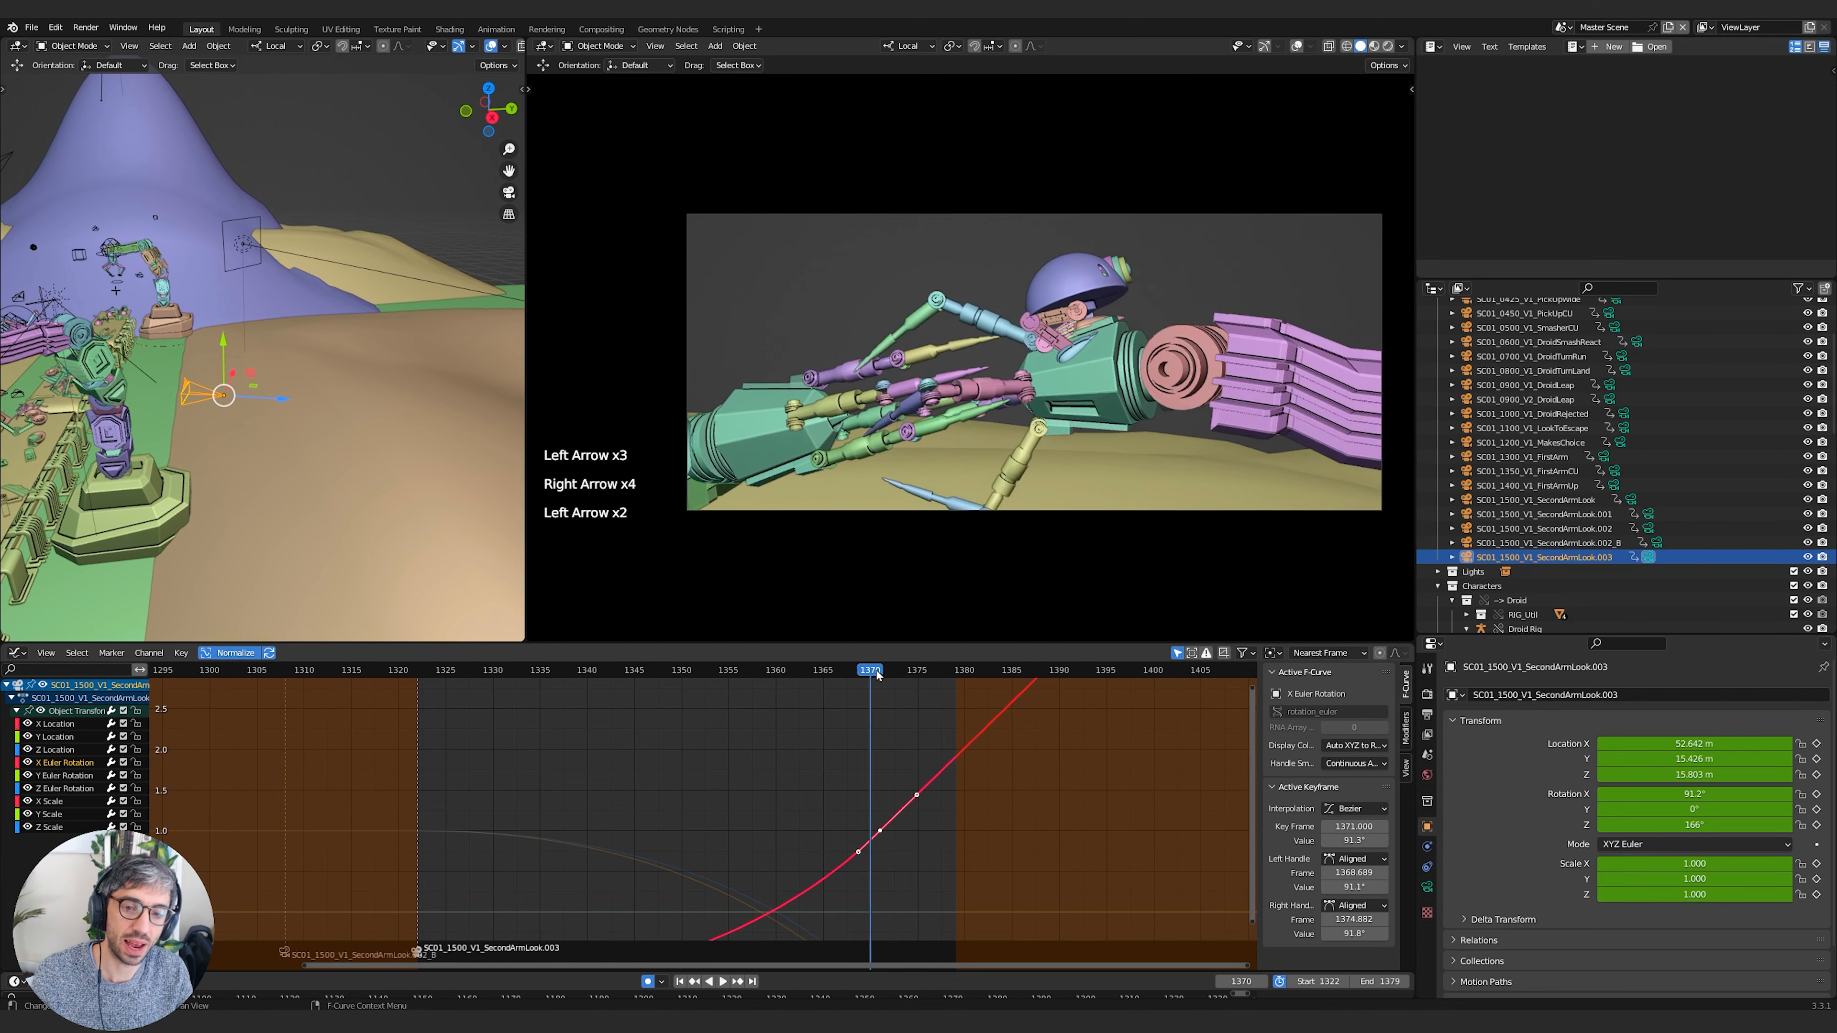
key(Left)
key(Left)
key(Left)
key(Right)
key(Right)
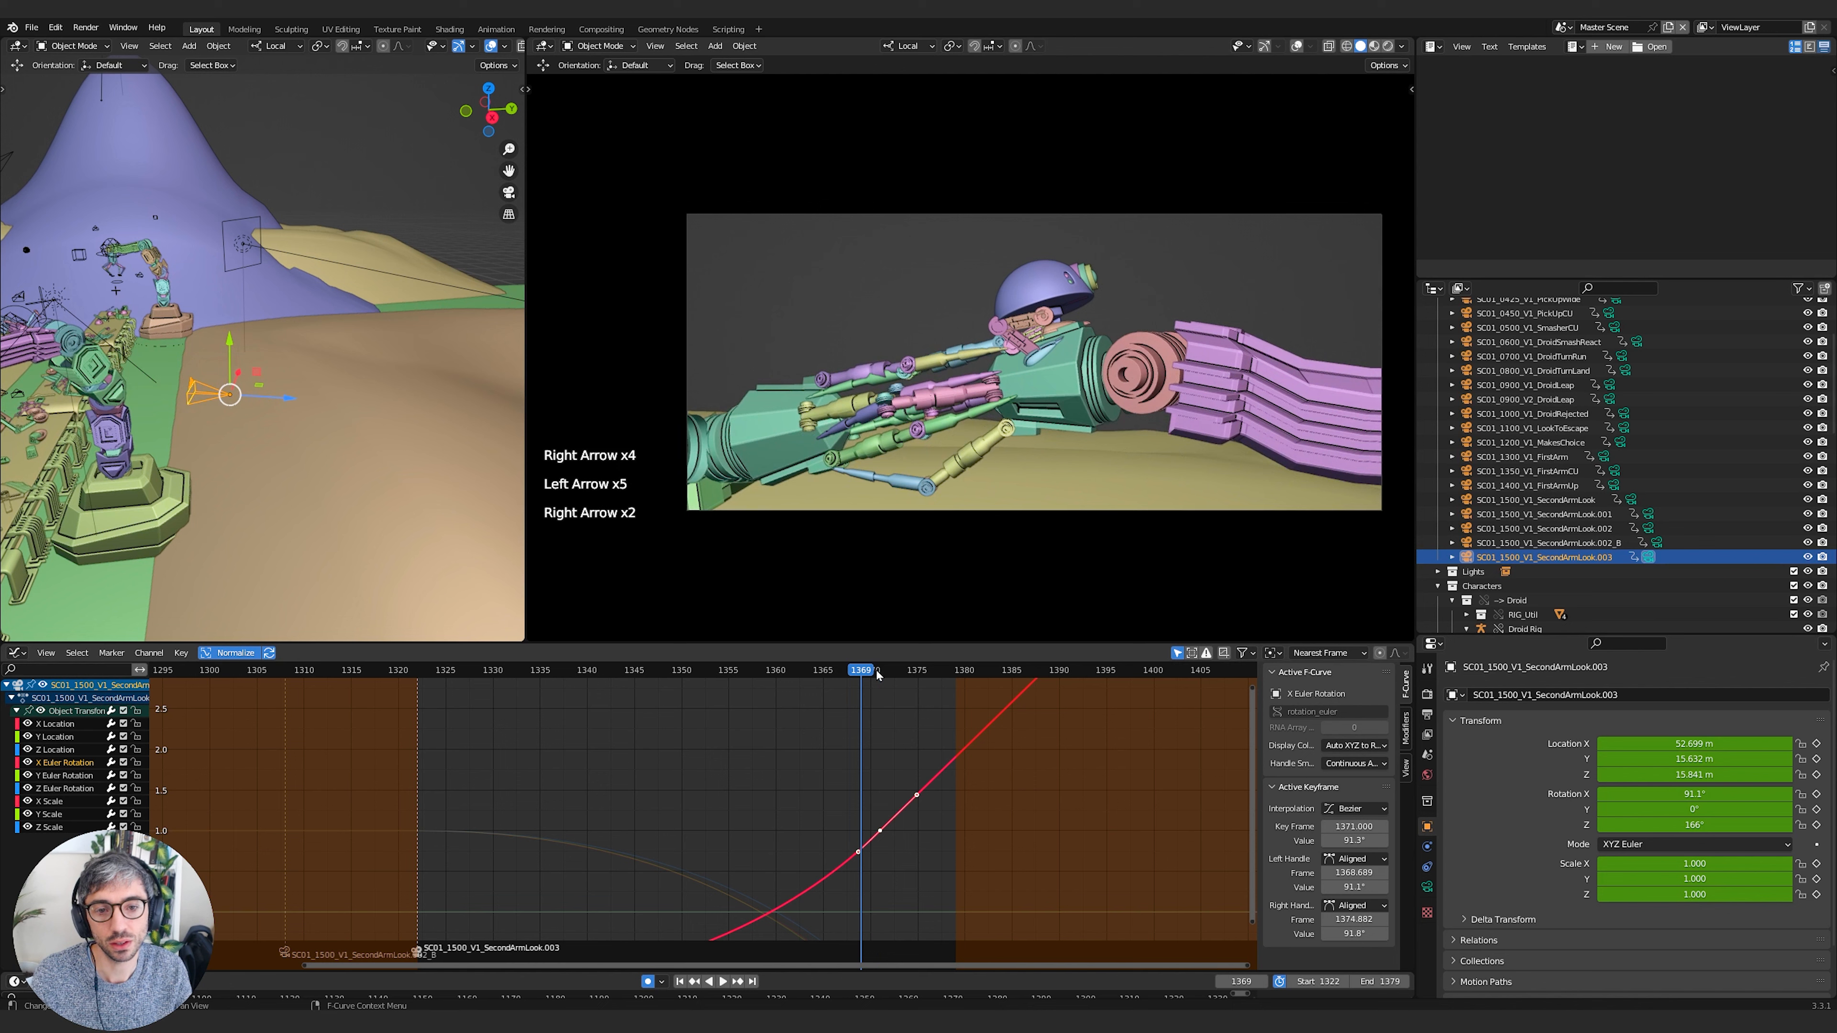
key(Right)
key(Right)
key(Left)
key(Right)
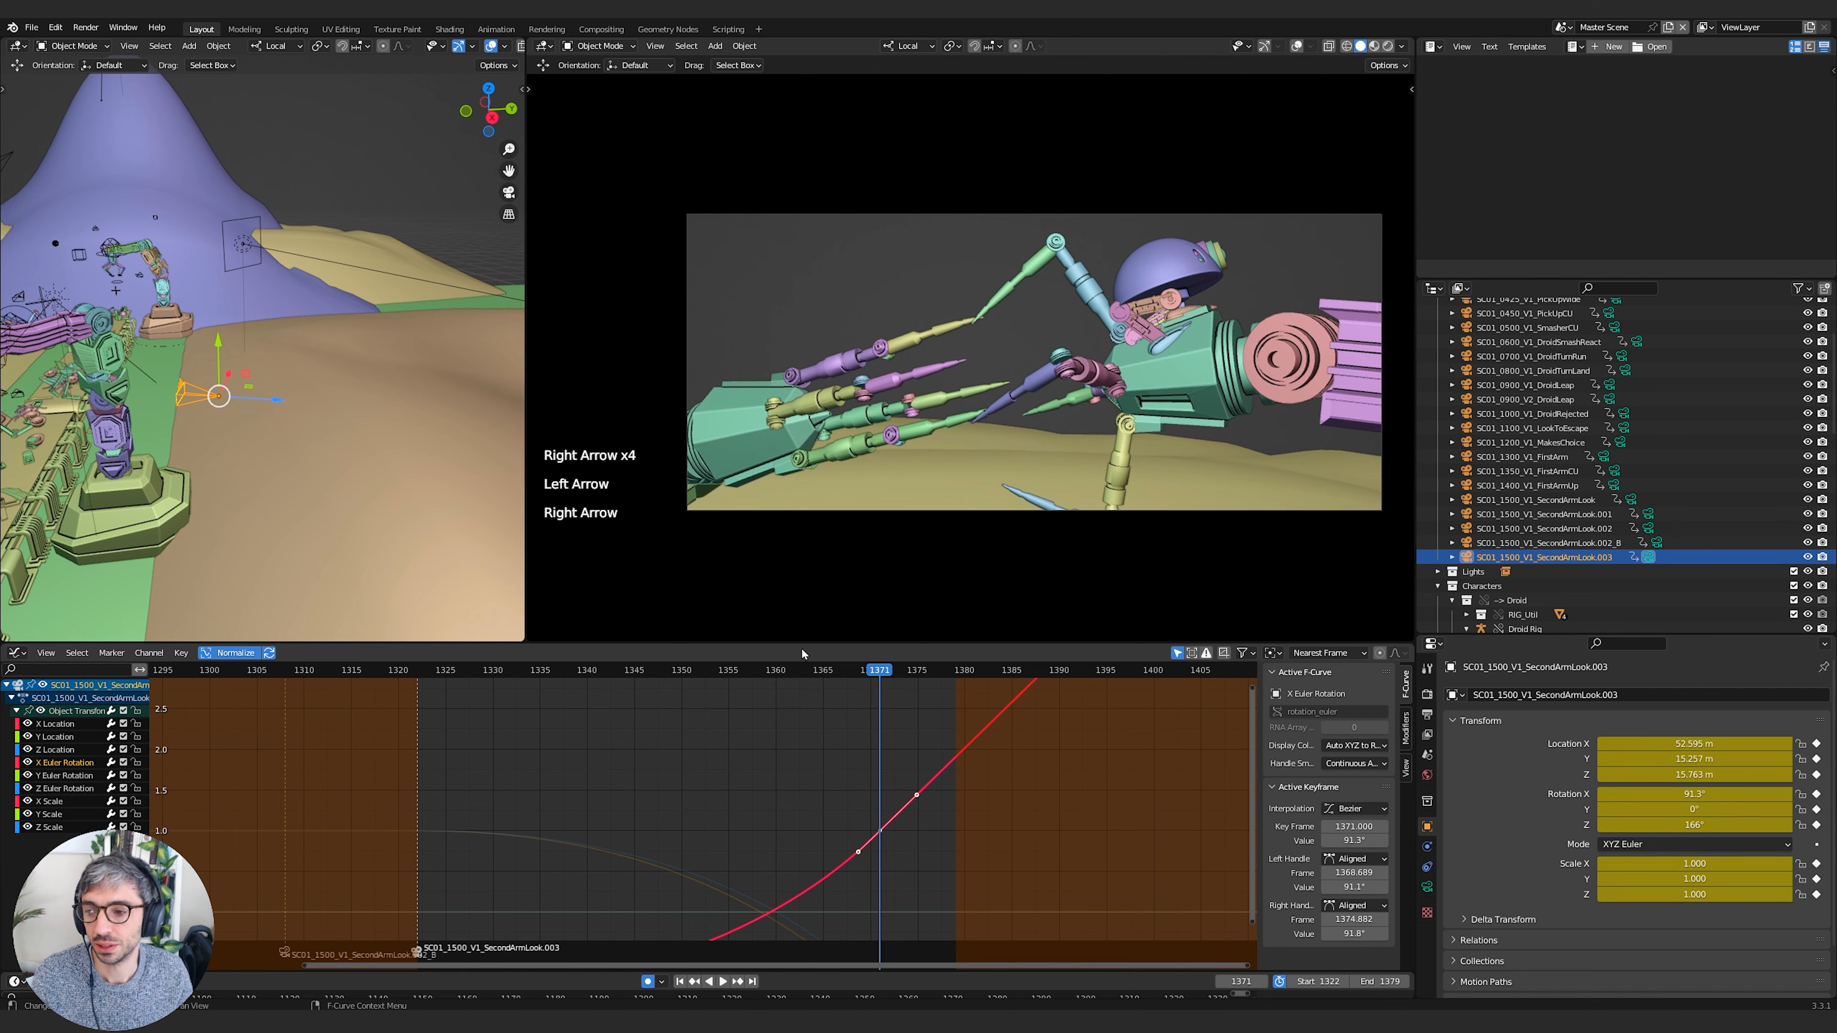
Select the Z Euler Rotation curve and insert a keyframe on that channel alone at frame 1374
click(868, 926)
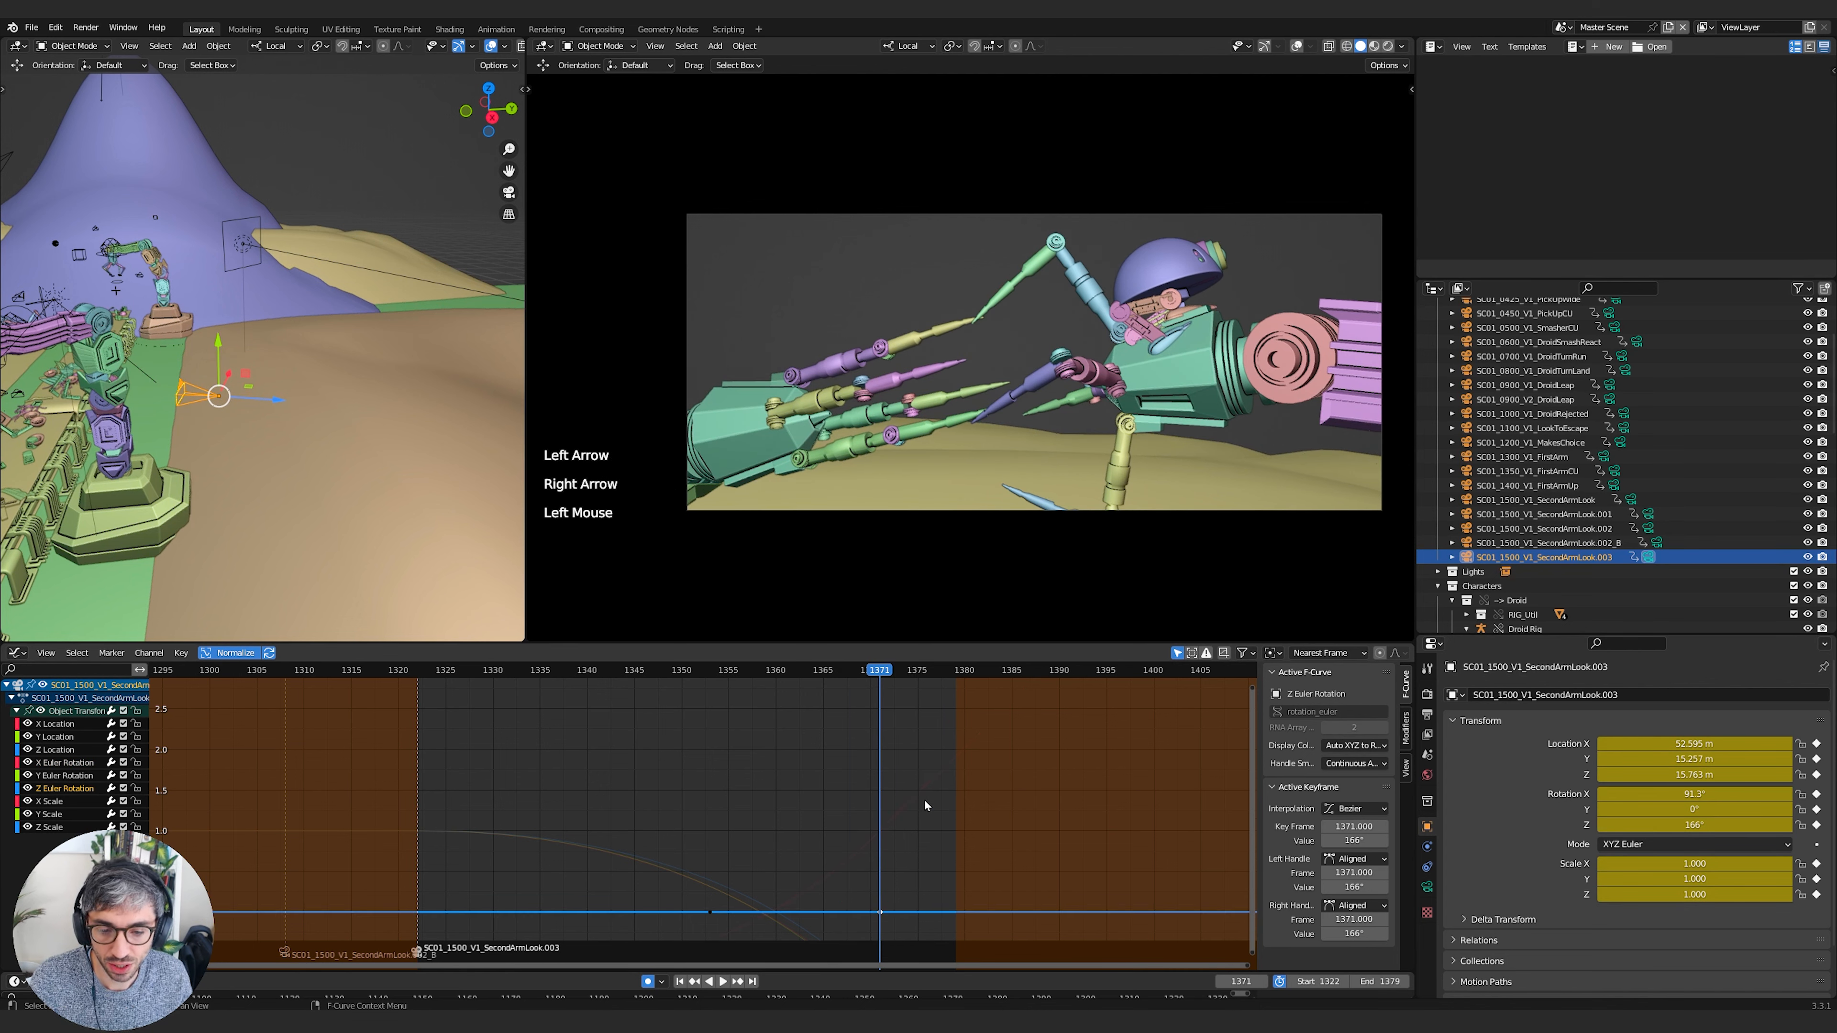
shift+middle_drag(925, 806, 723, 775)
key(Right)
key(Right)
key(Right)
key(i)
click(699, 824)
Lower the Z Euler Rotation key at frame 1374 vertically to about 157°
click(705, 884)
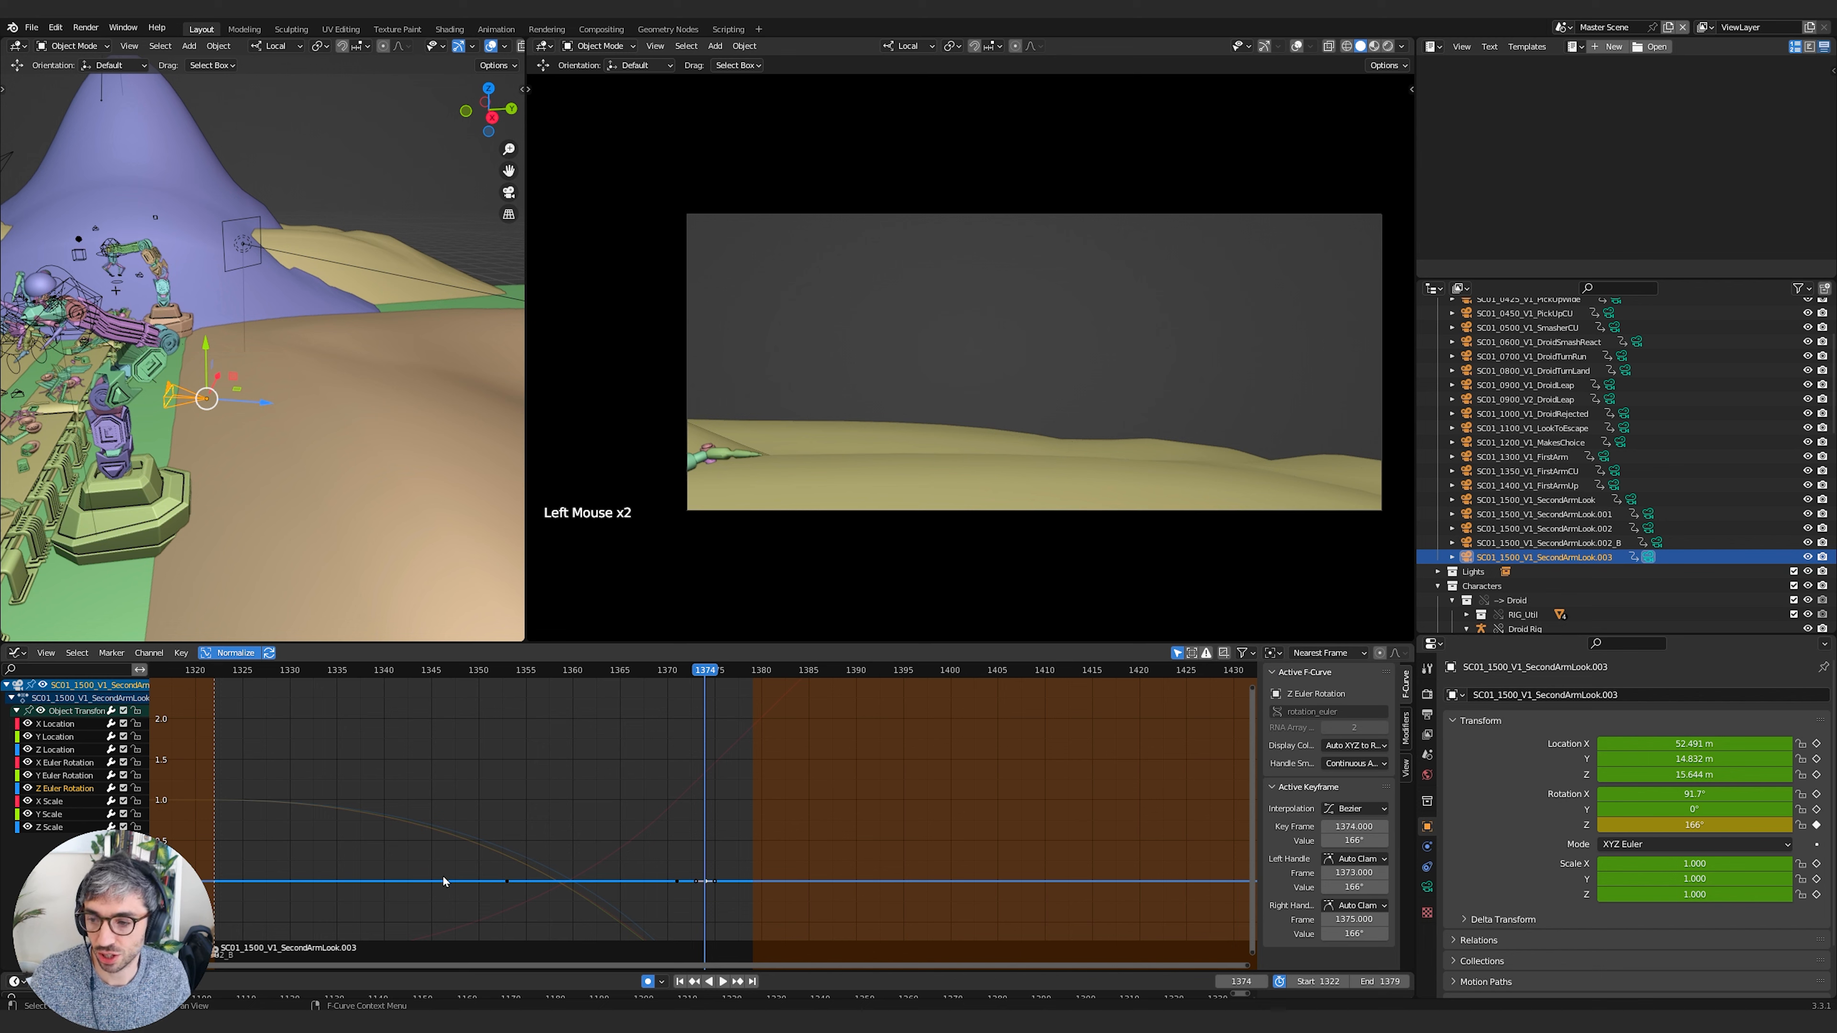
key(g)
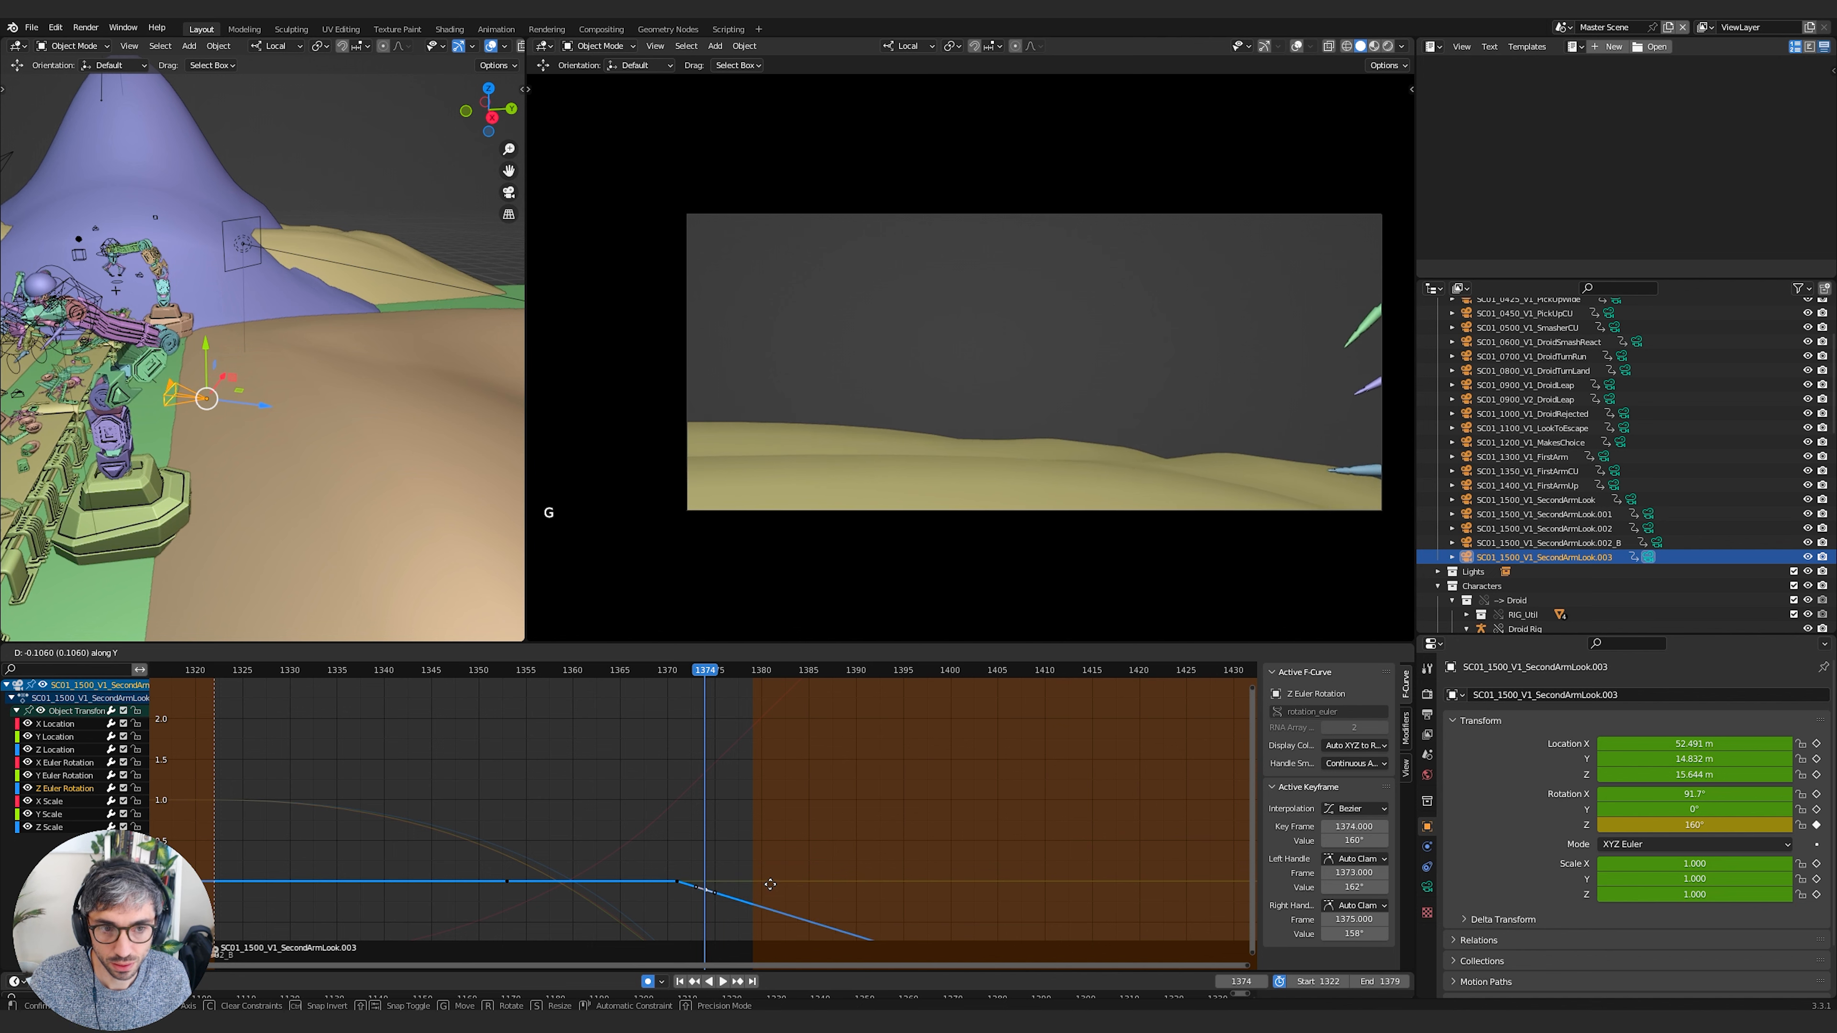
click(758, 896)
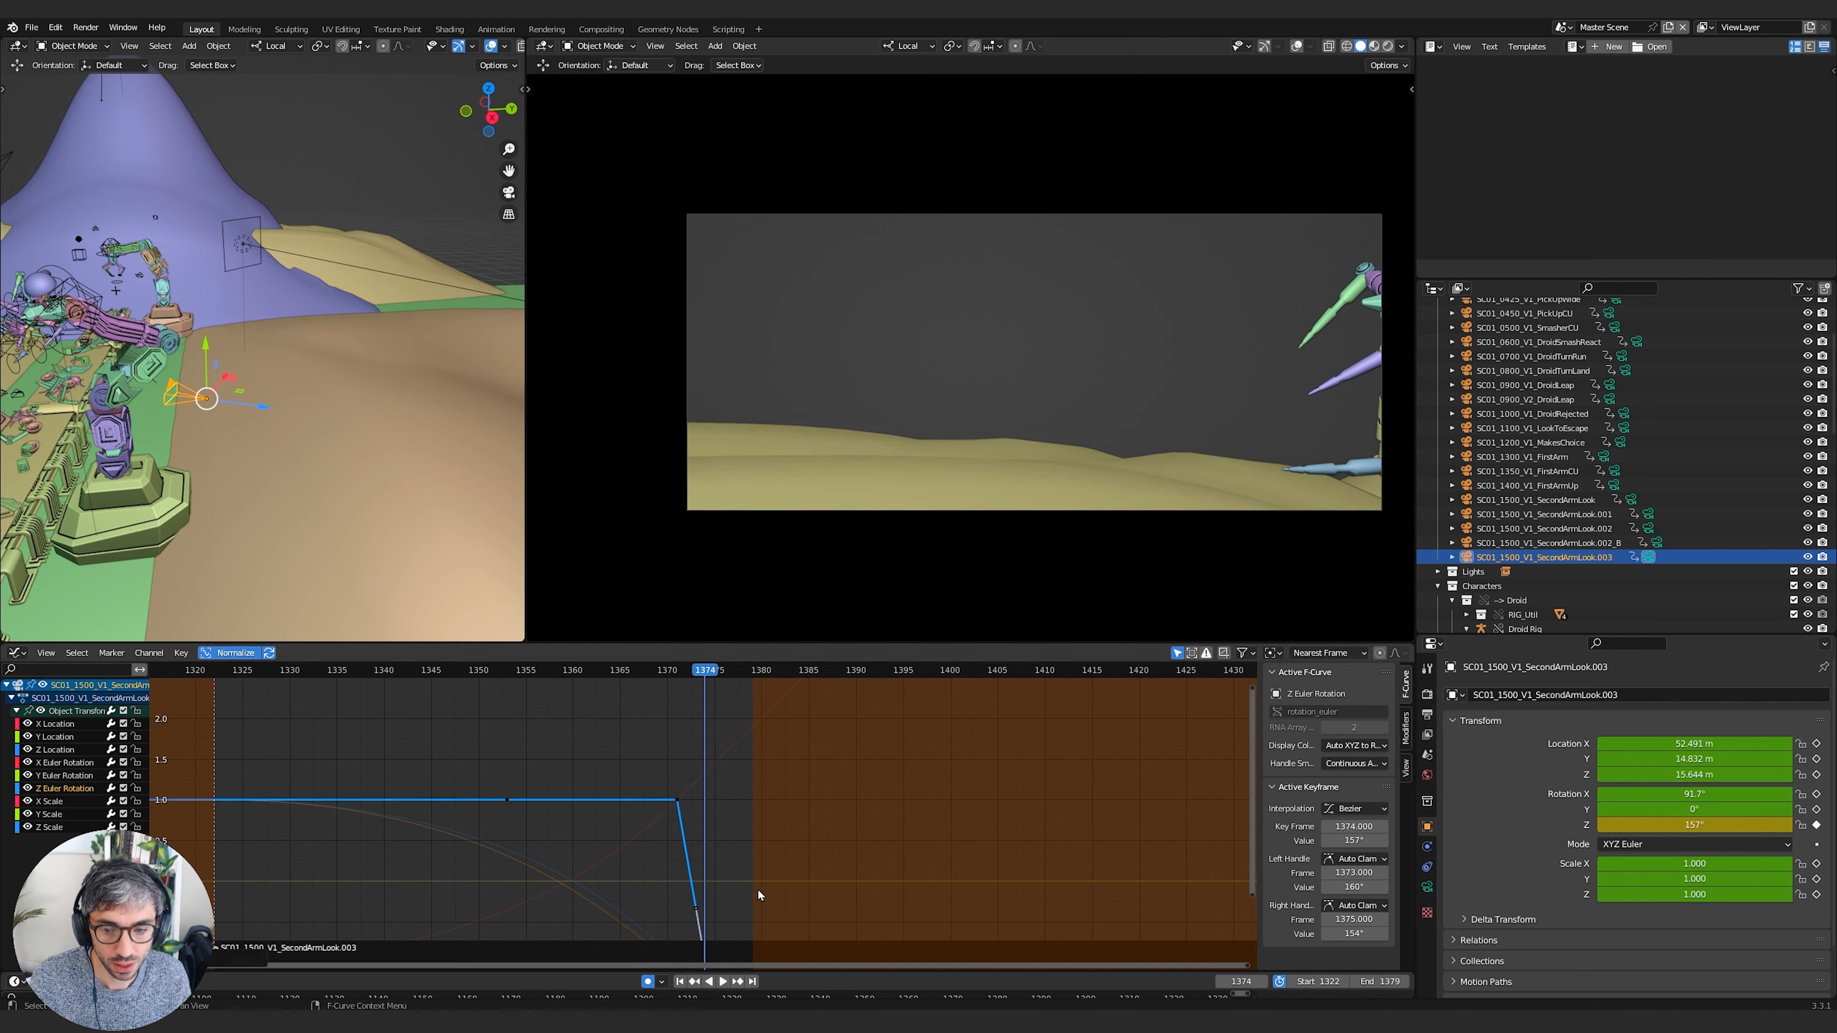
Adjust both handles of the Z Euler Rotation key at frame 1371 horizontally so the curve eases into its drop
click(679, 801)
click(679, 800)
key(g)
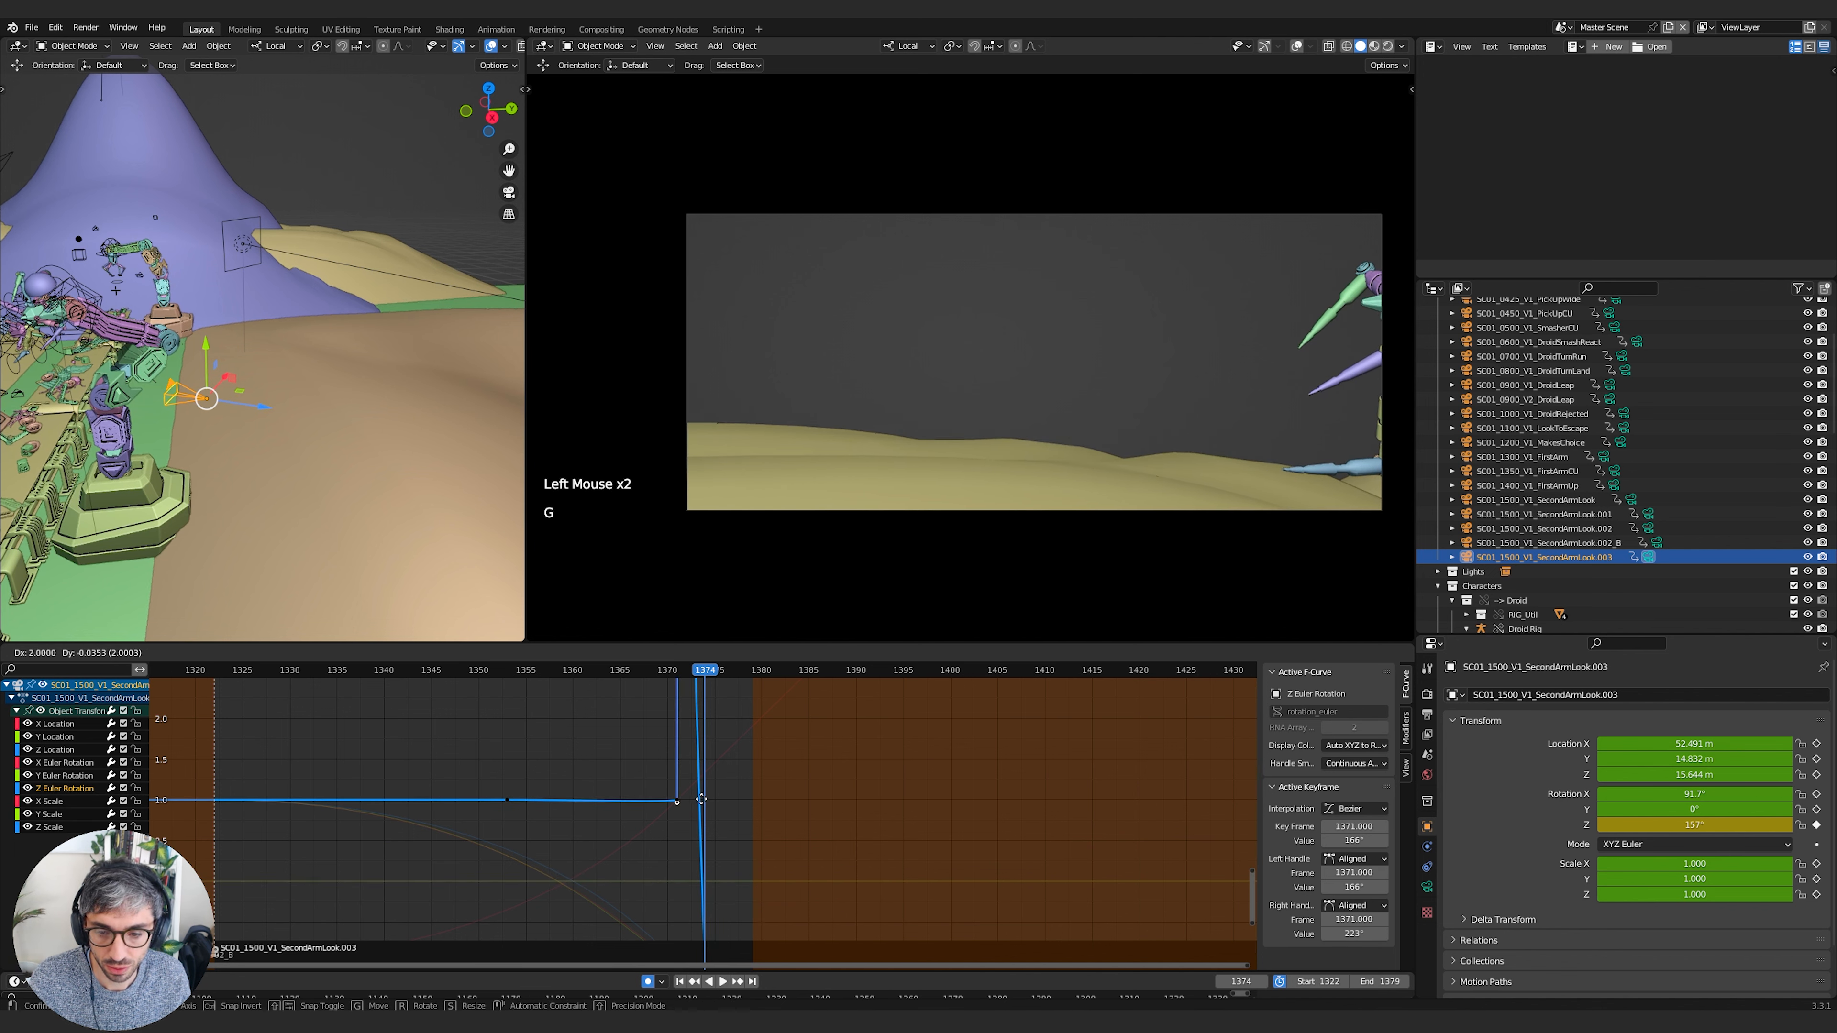
click(702, 799)
key(g)
click(644, 800)
click(686, 800)
key(g)
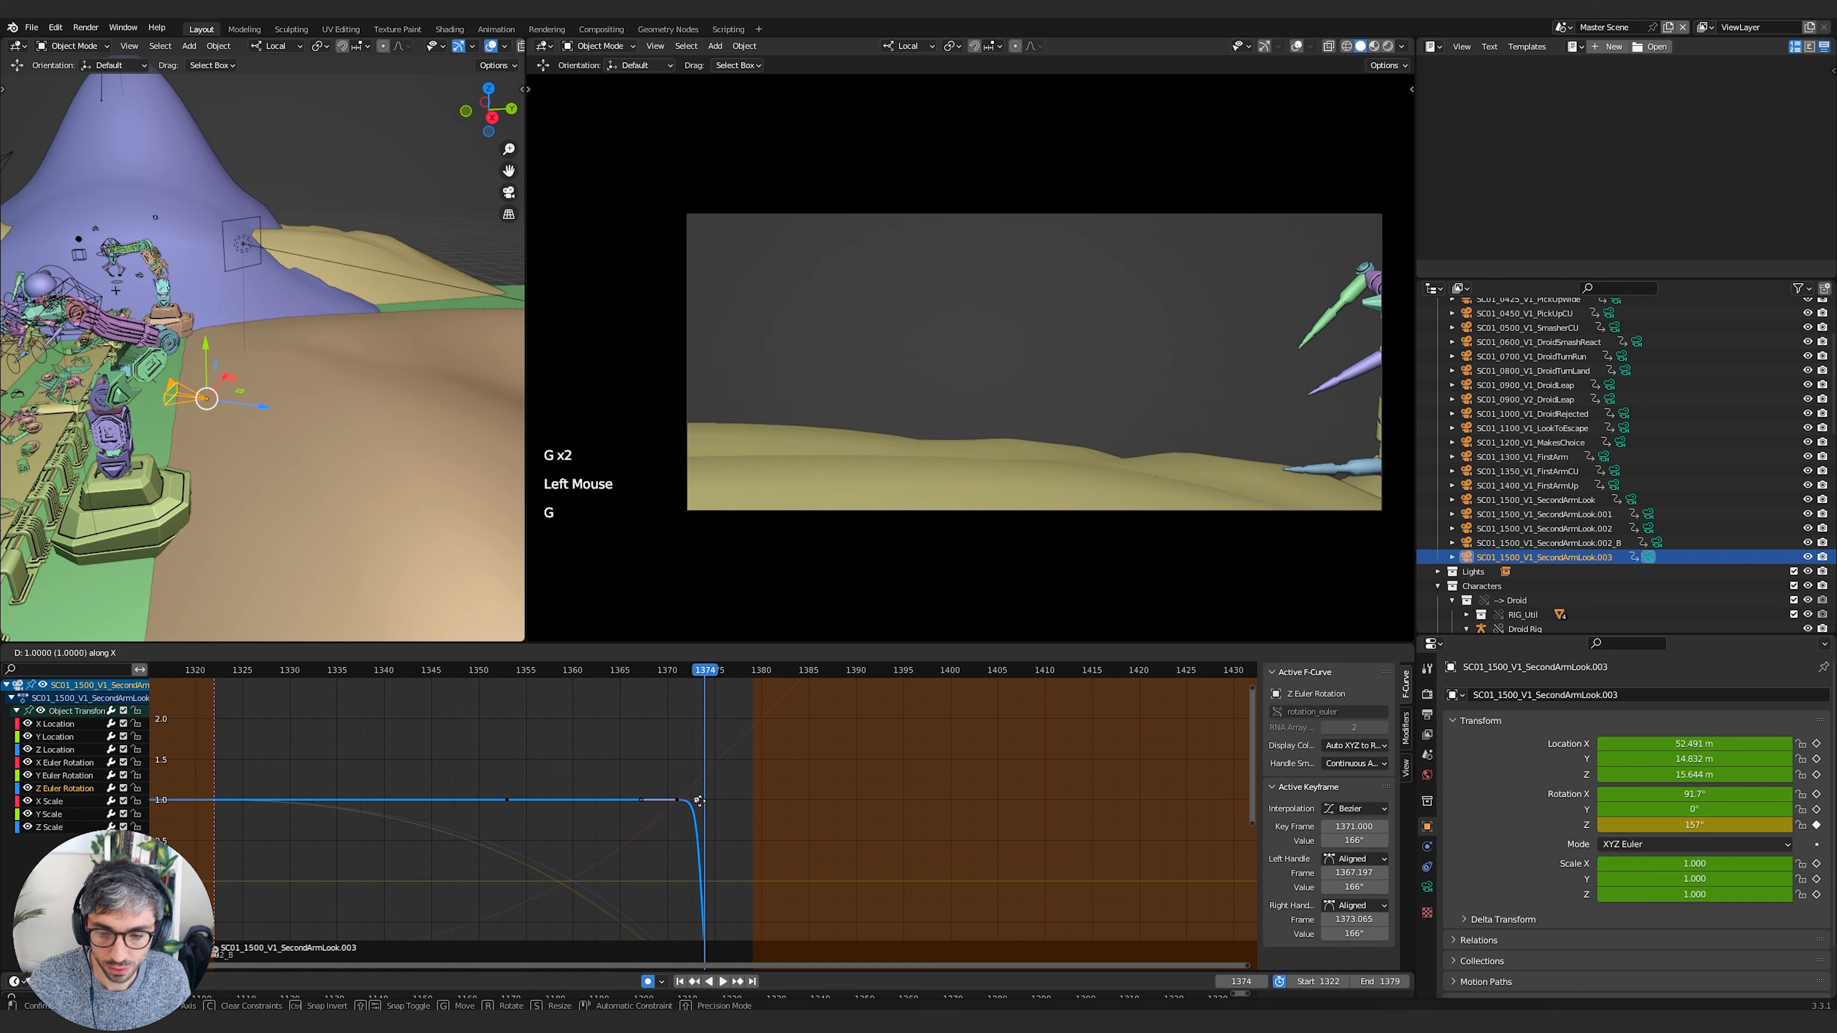
click(696, 801)
Select the Z Euler Rotation key at frame 1374 and scale its handles down to less than half their length
shift+middle_drag(816, 877, 788, 781)
double_click(753, 821)
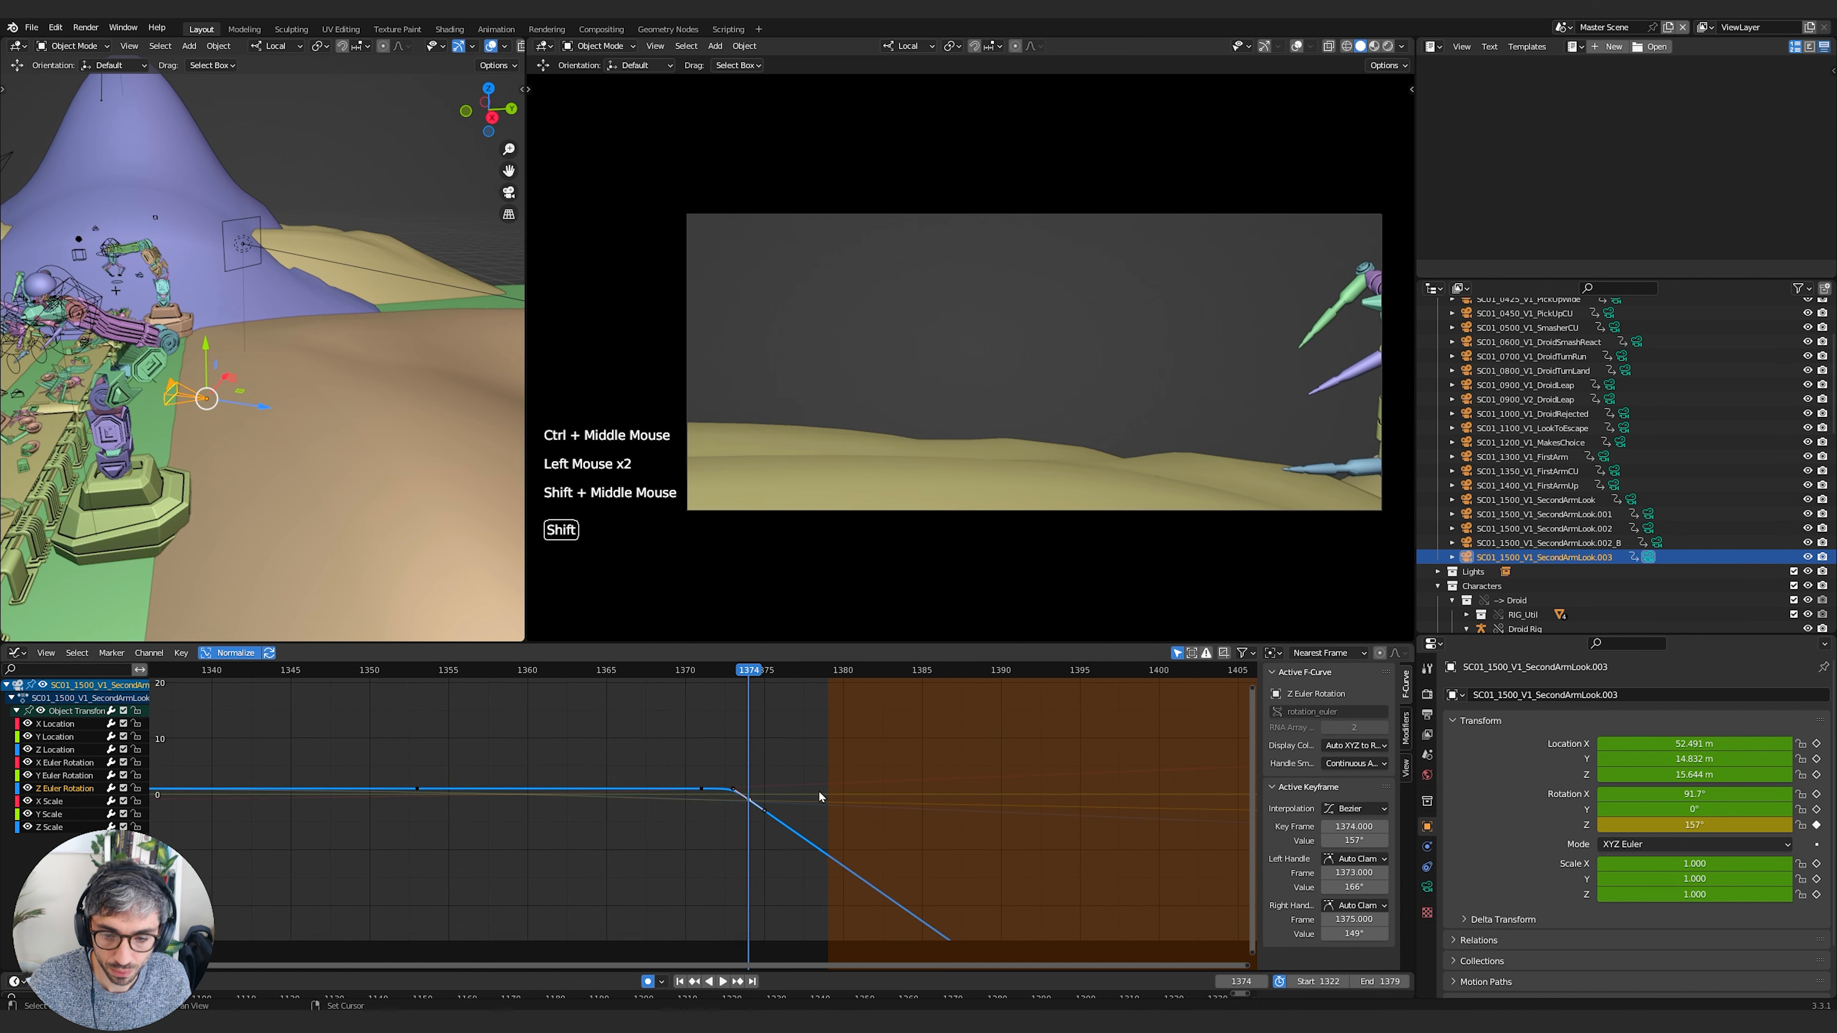
scroll(781, 795, up, 4)
scroll(782, 795, up, 1)
key(s)
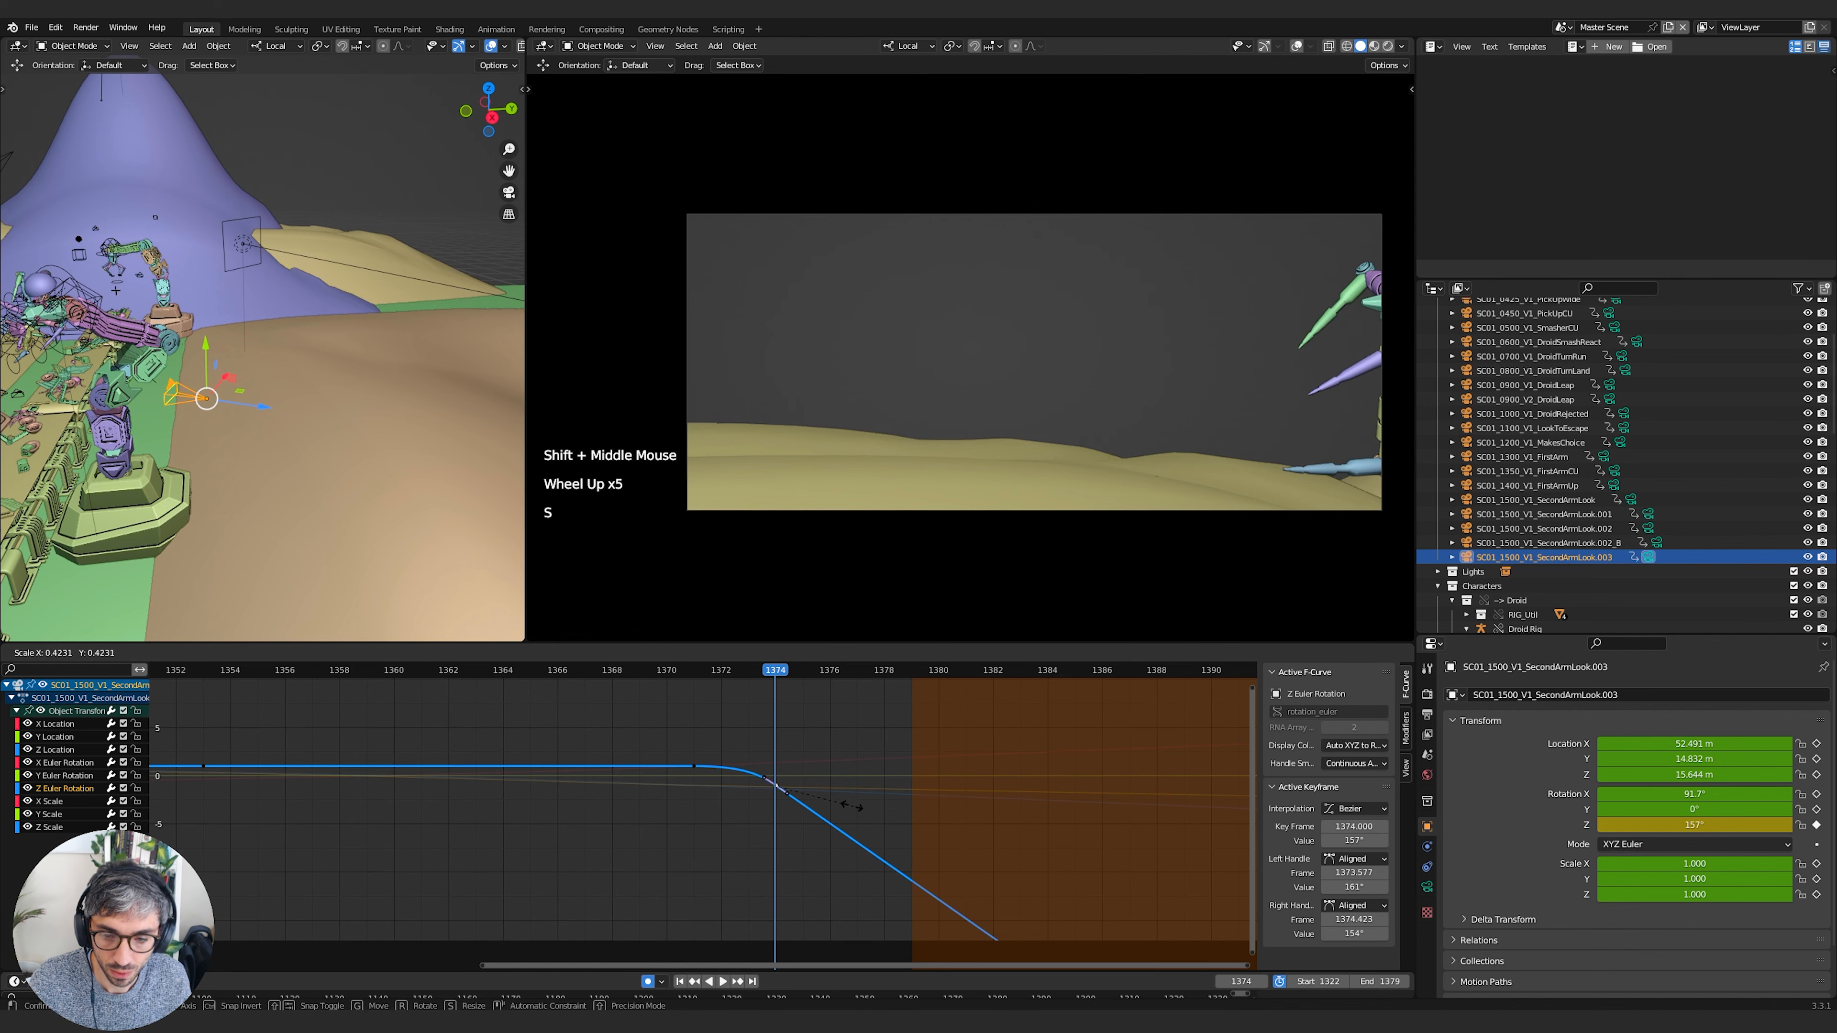
Shift the Z Euler Rotation key from frame 1371 horizontally to frame 1369 and scrub through the turn
drag(769, 664, 711, 677)
click(694, 765)
key(g)
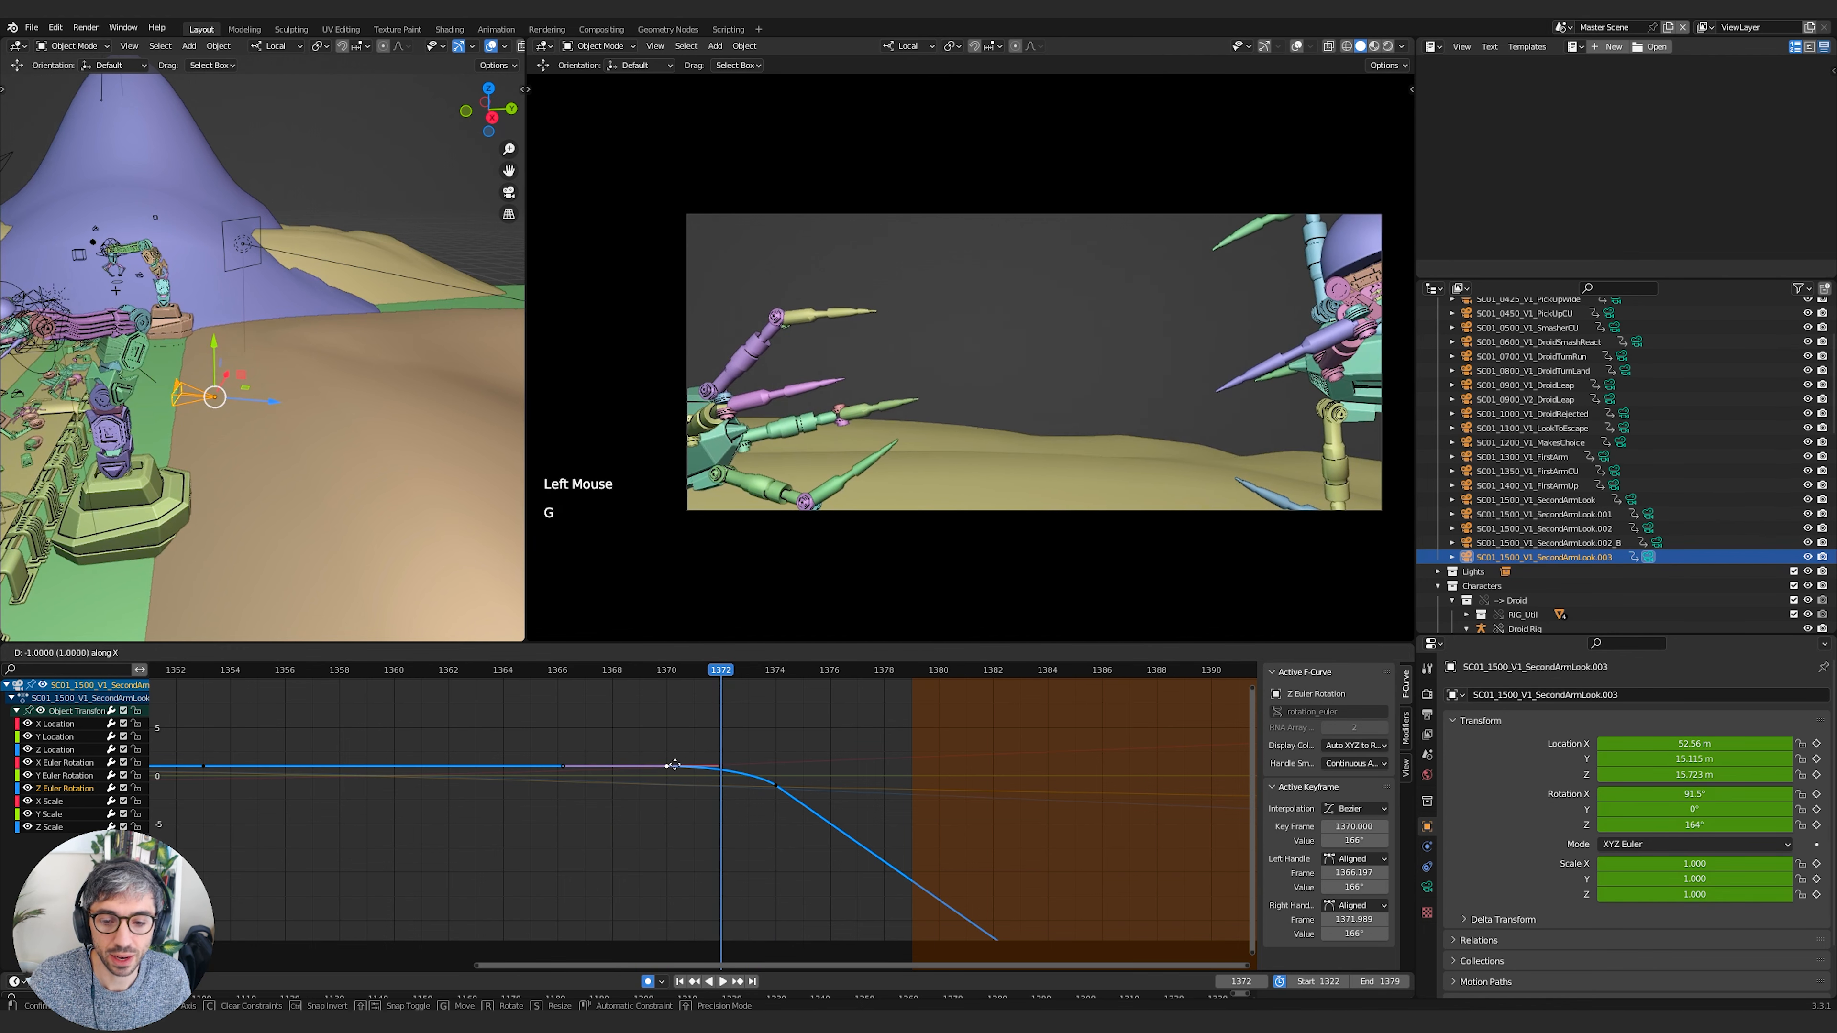
drag(564, 669, 753, 678)
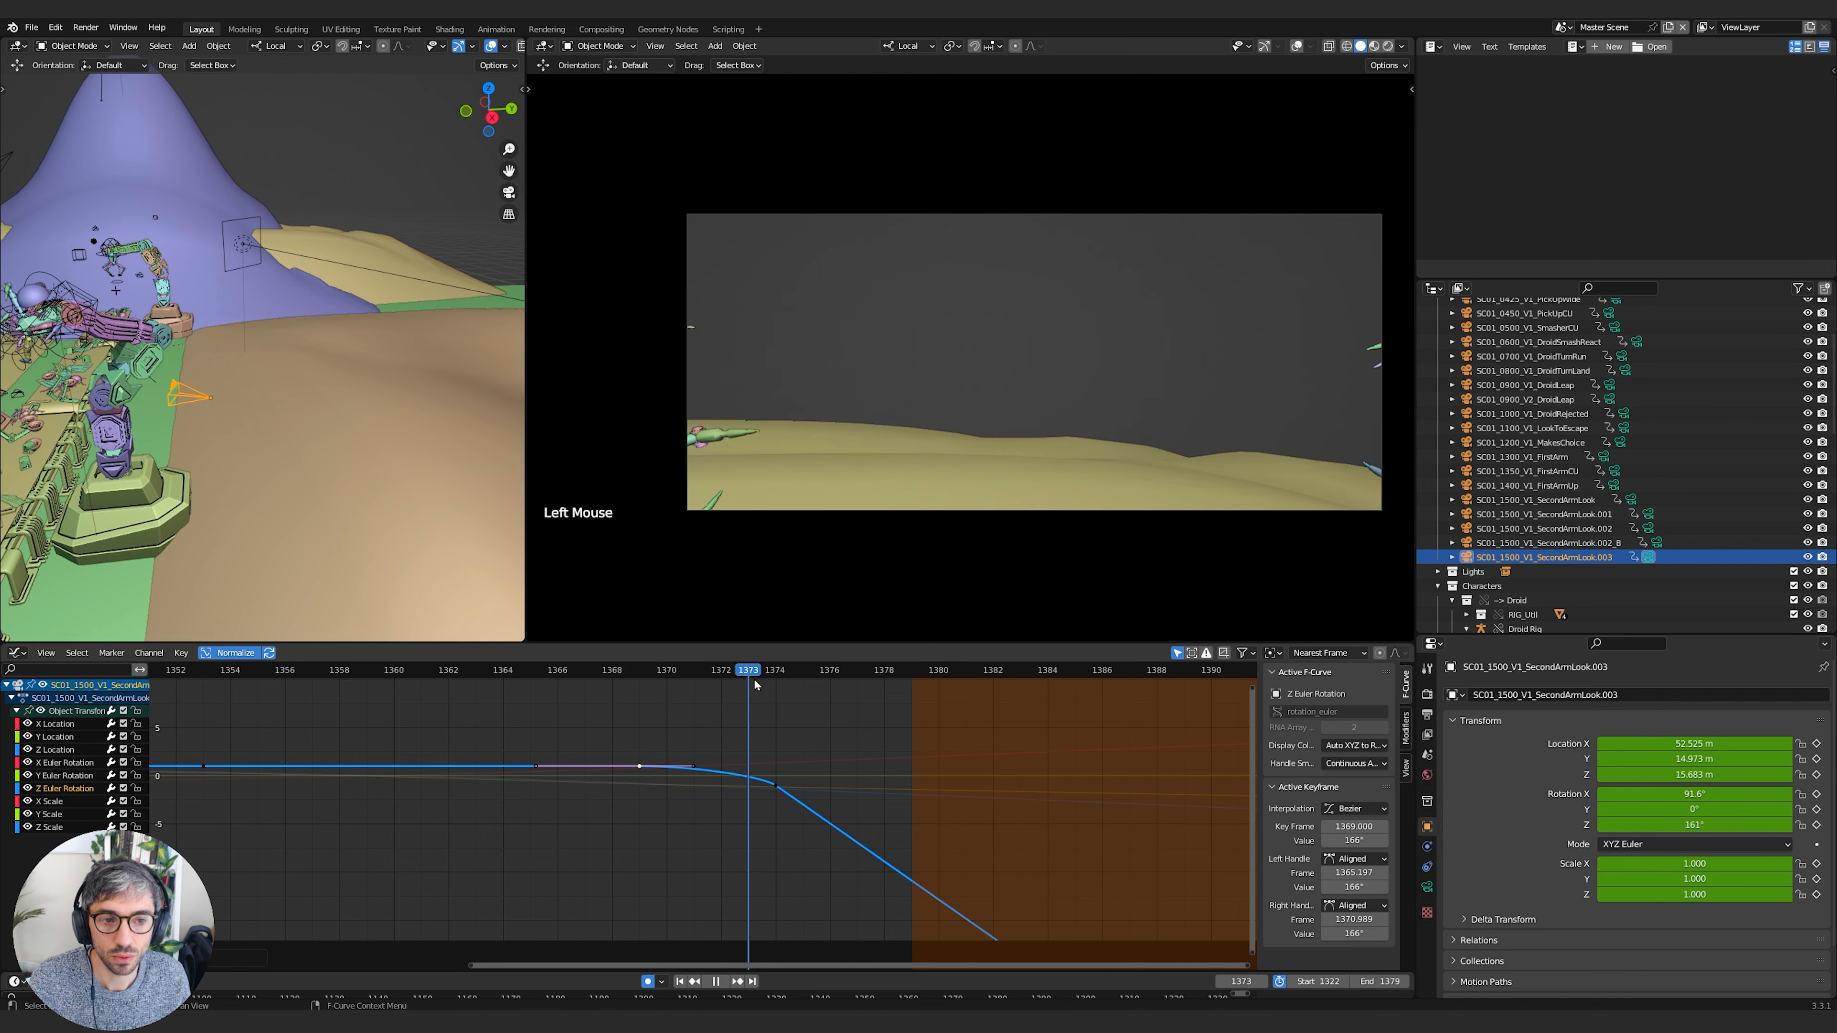
Lower the Z Euler Rotation key at frame 1374 to about 141° and review the camera's turn up to that frame
click(775, 785)
key(g)
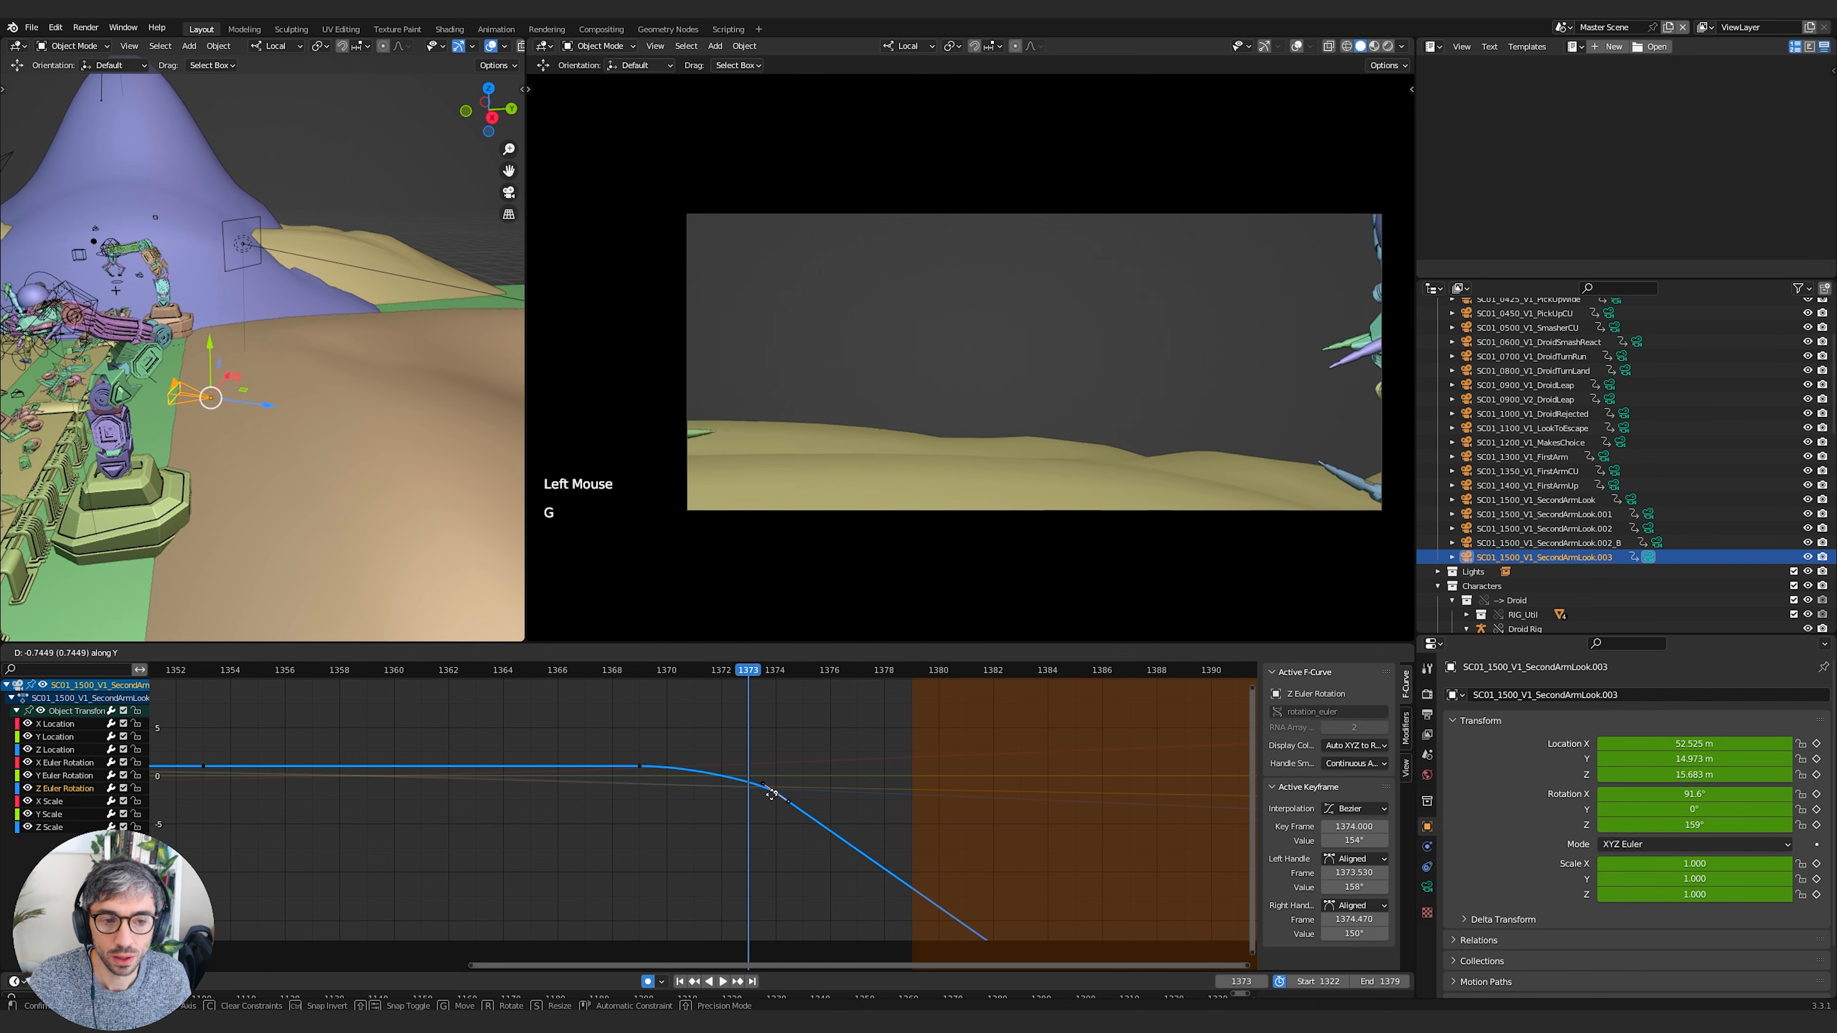
click(763, 783)
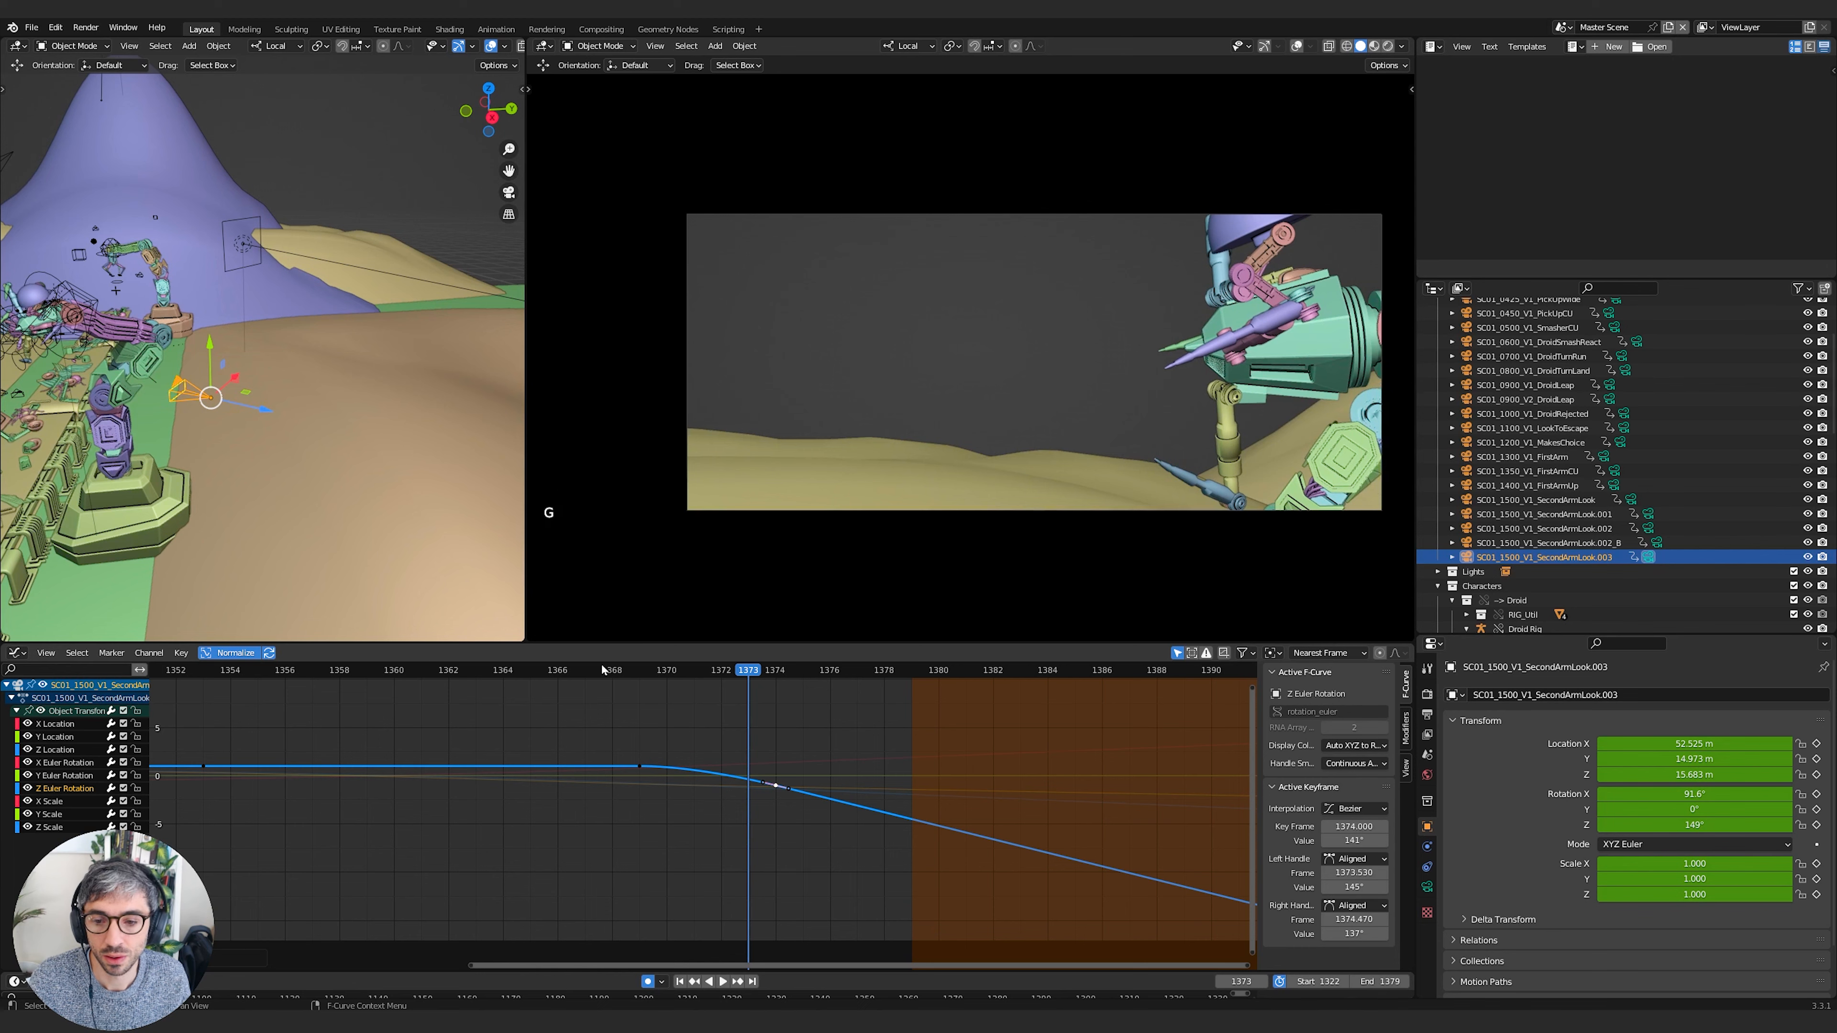
drag(752, 673, 923, 690)
key(space)
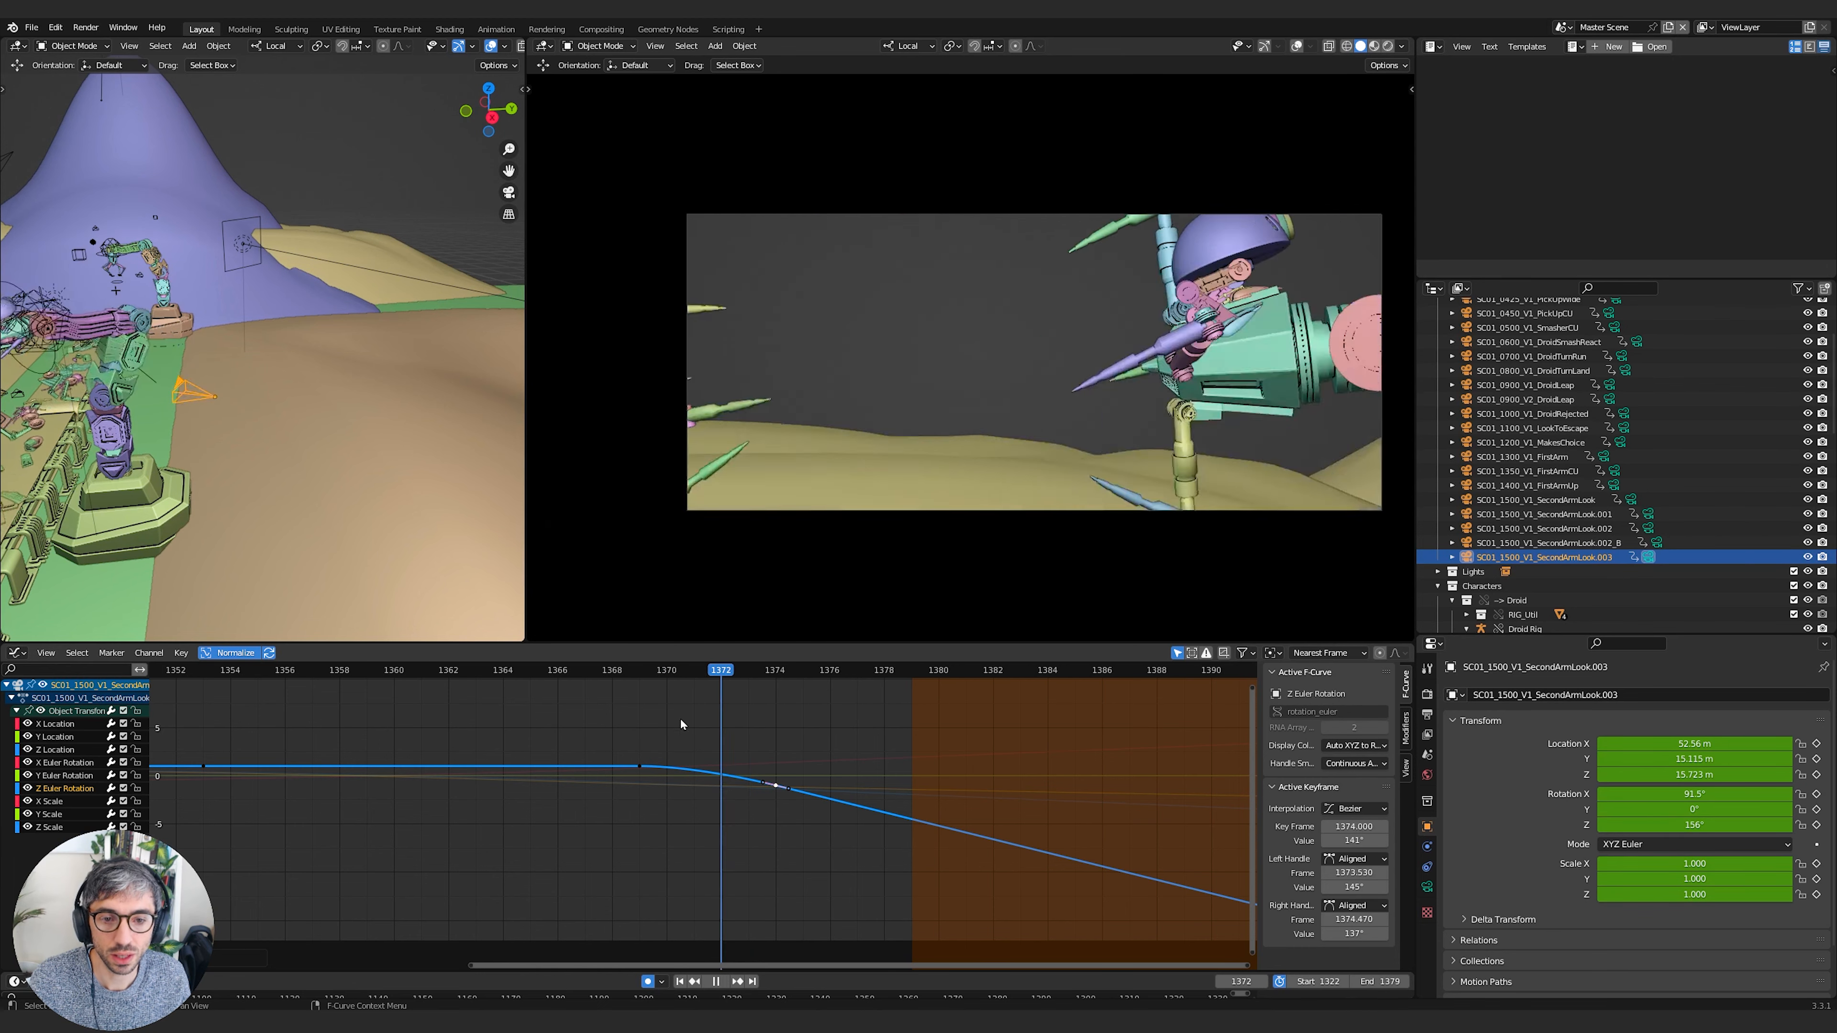
key(space)
drag(779, 673, 777, 702)
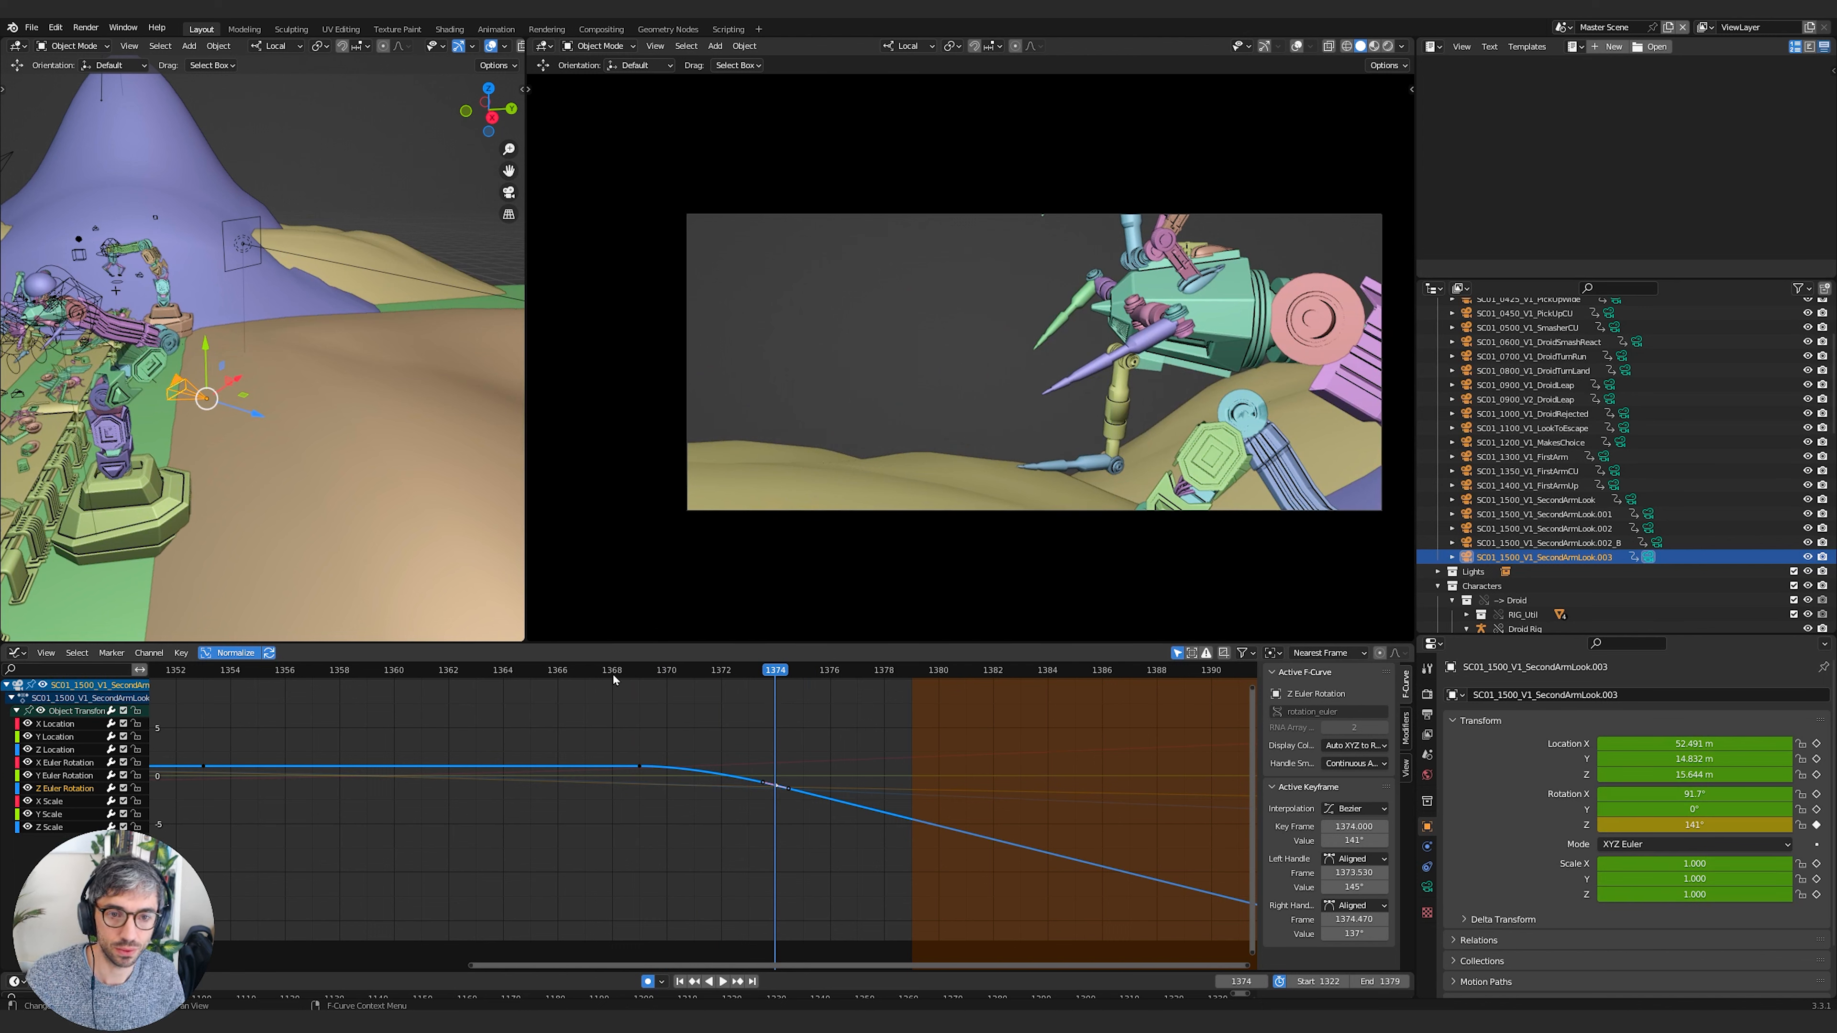
Select all of the camera's location, rotation and scale channels and scrub the shot to frame 1375
click(56, 724)
key(b)
drag(92, 723, 51, 834)
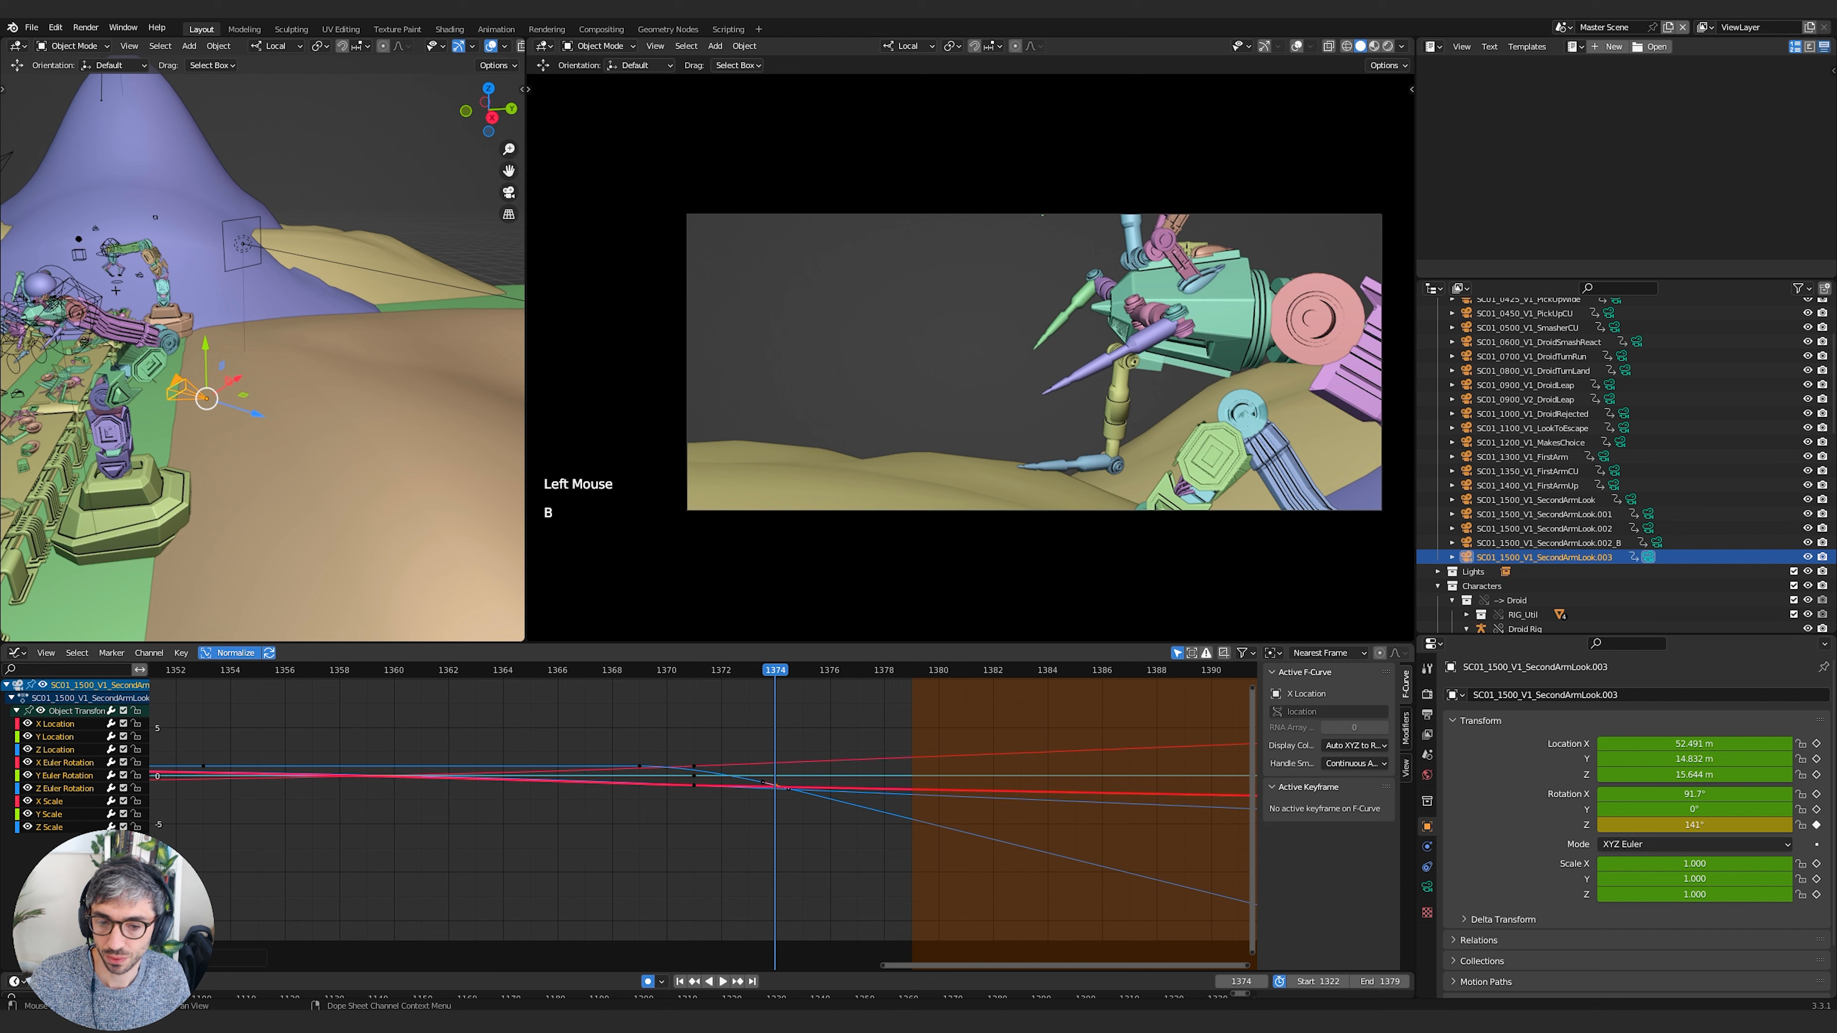
click(897, 824)
drag(773, 674, 774, 673)
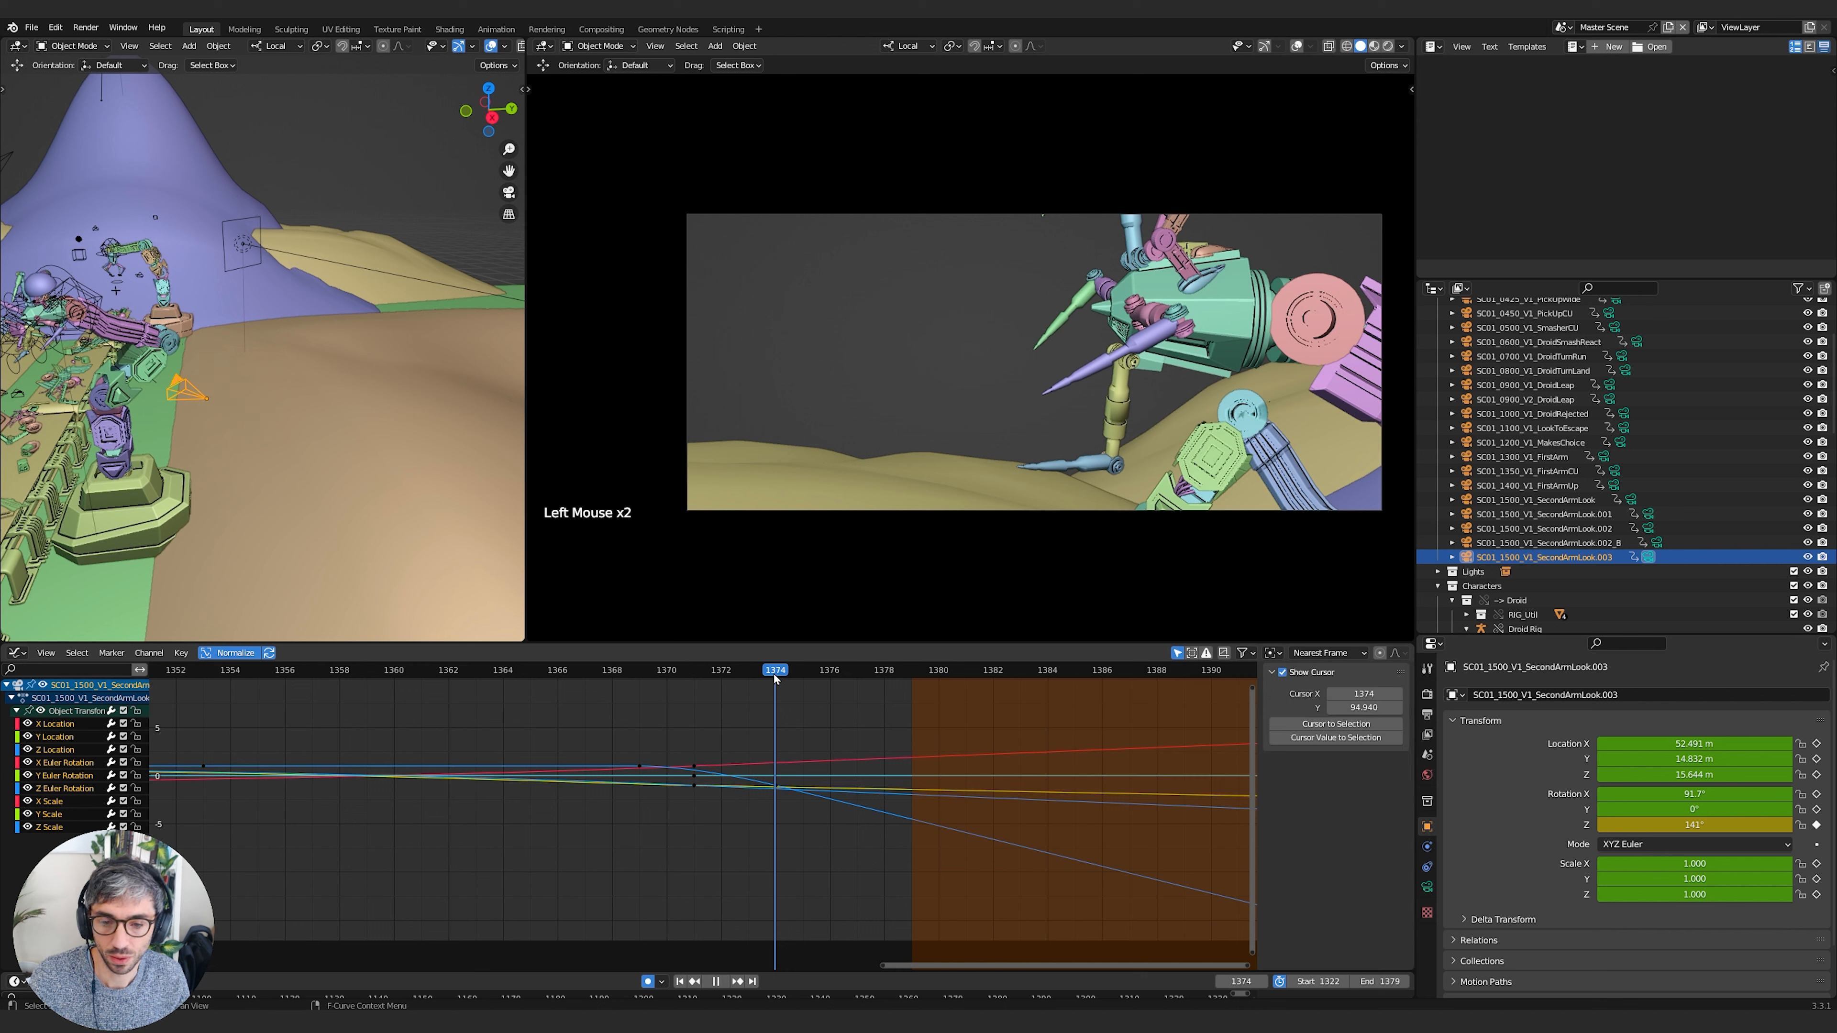
click(804, 672)
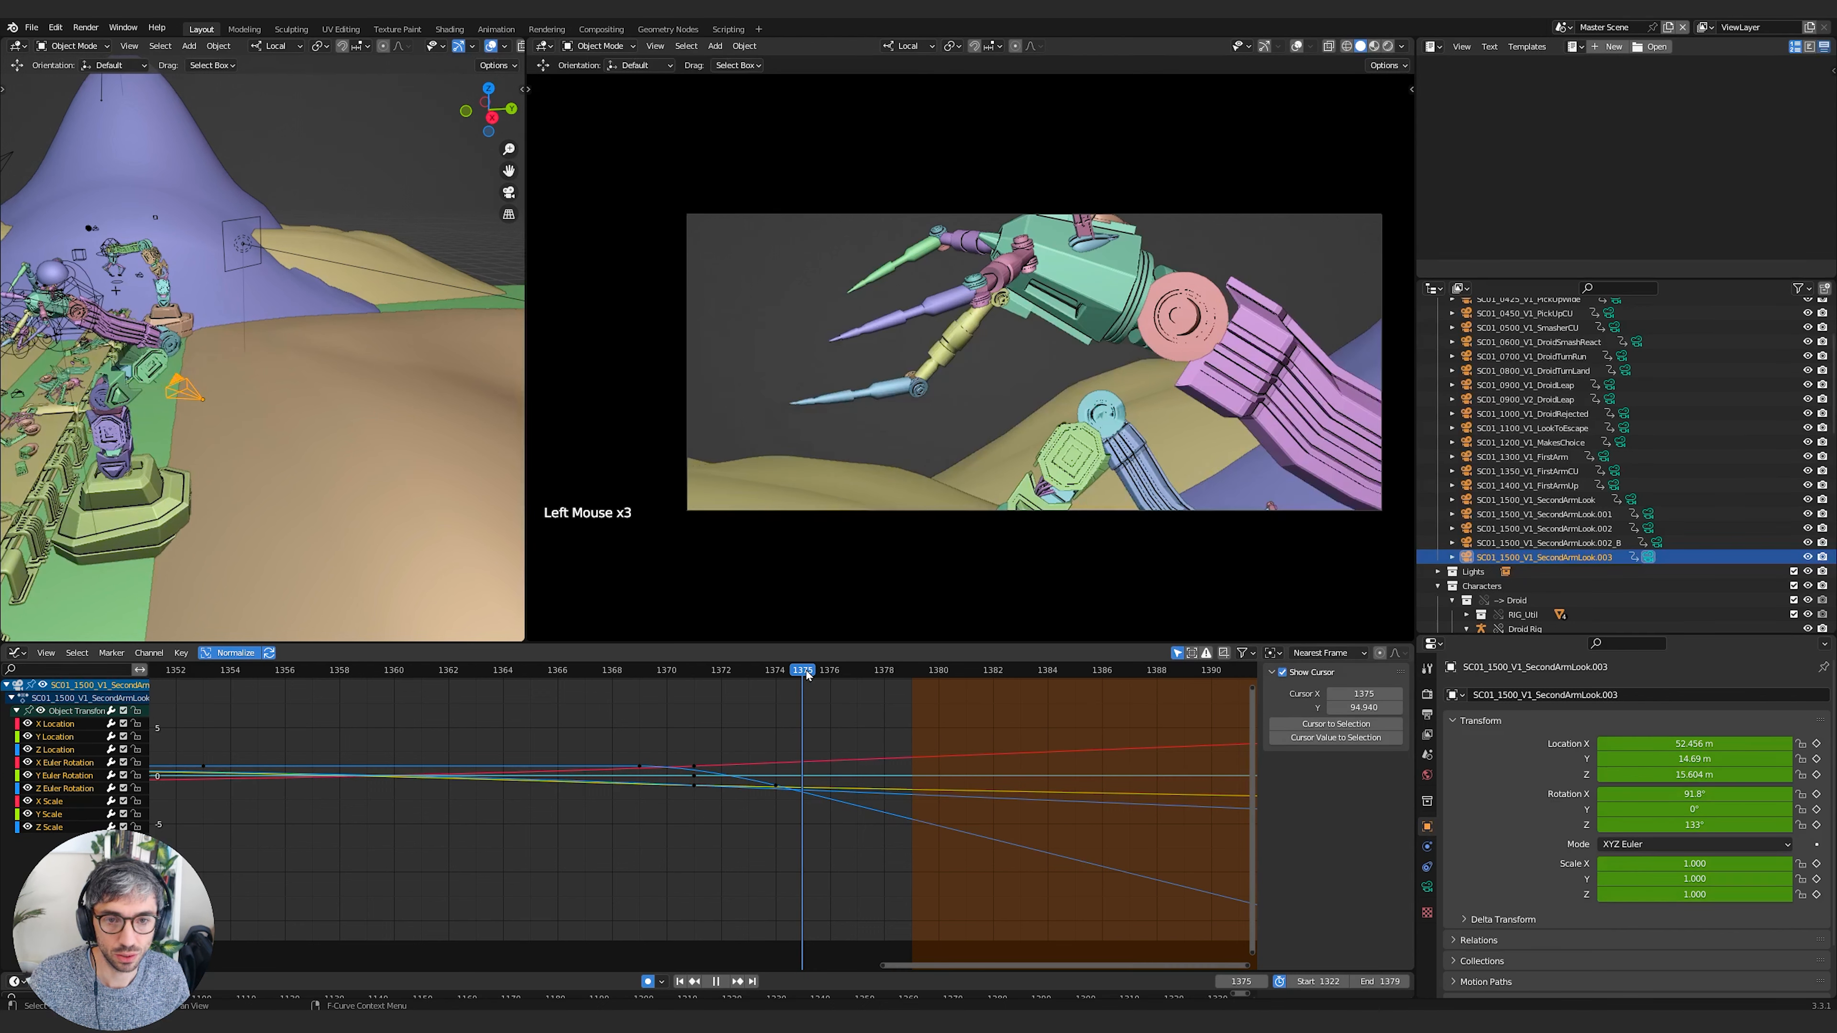
click(771, 789)
key(g)
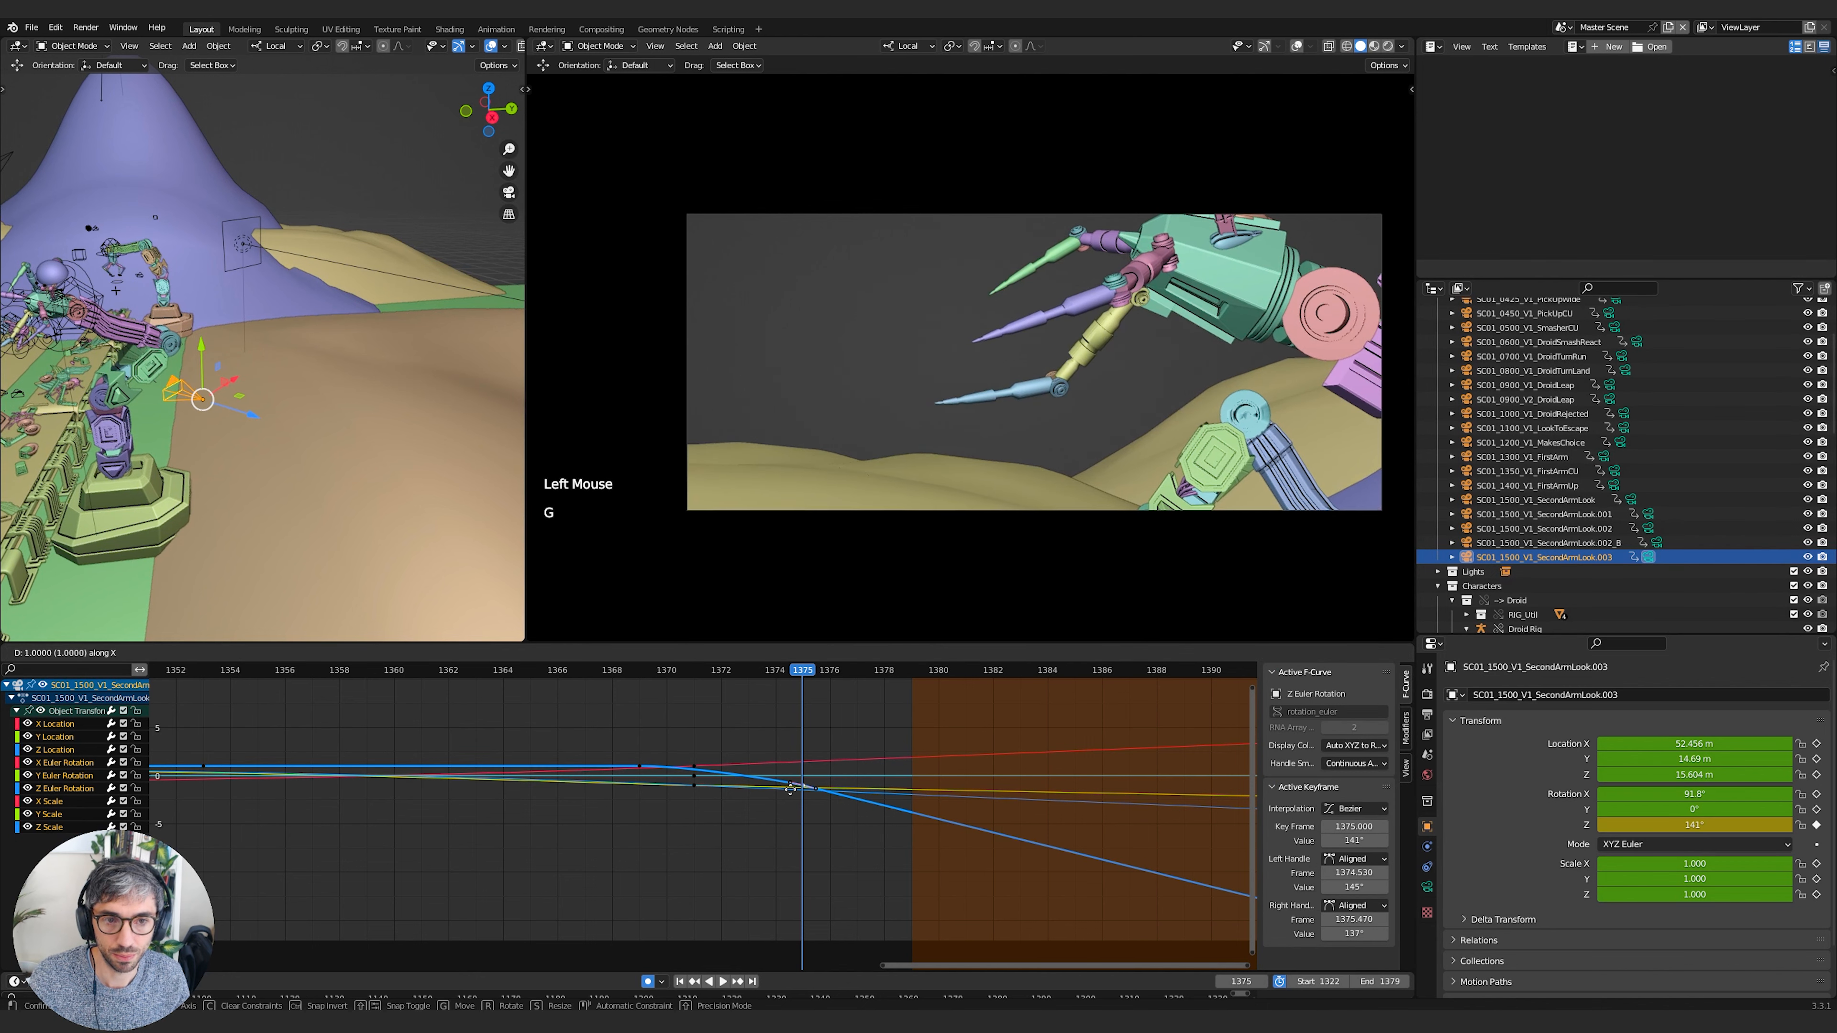
click(780, 791)
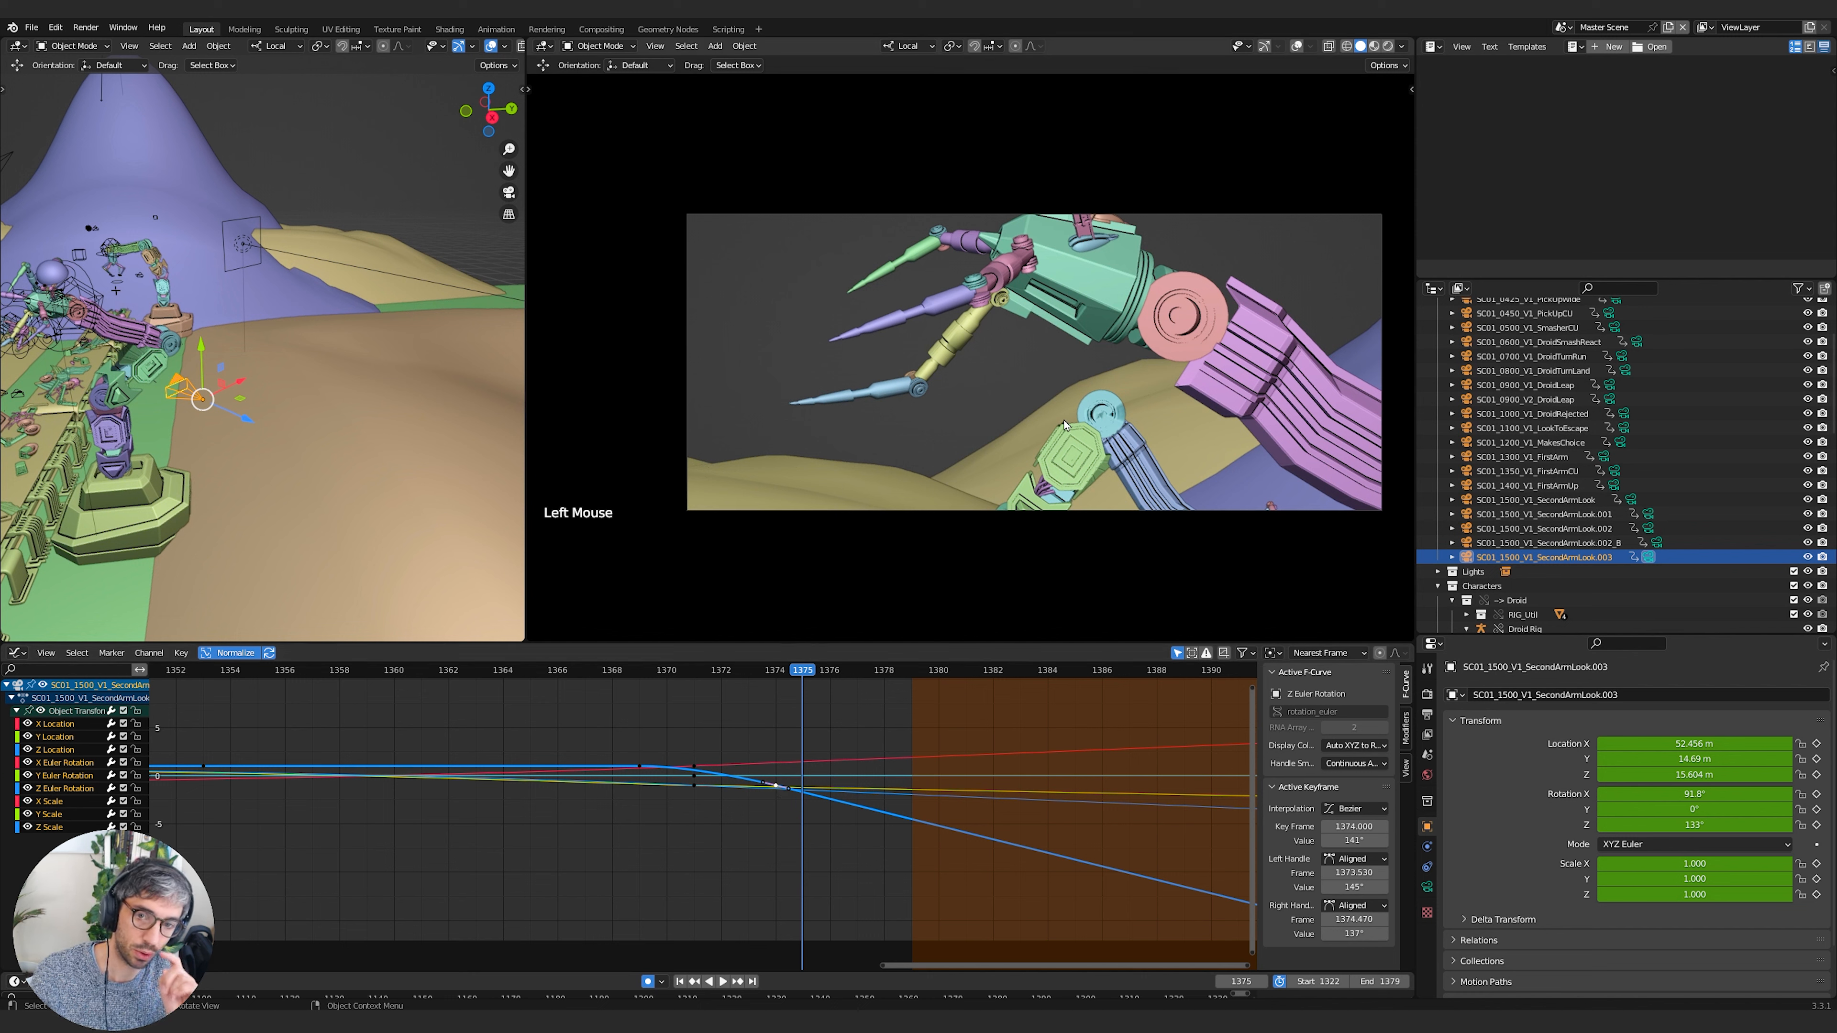
Insert keyframes on the camera's location and rotation channels at frame 1376
key(Right)
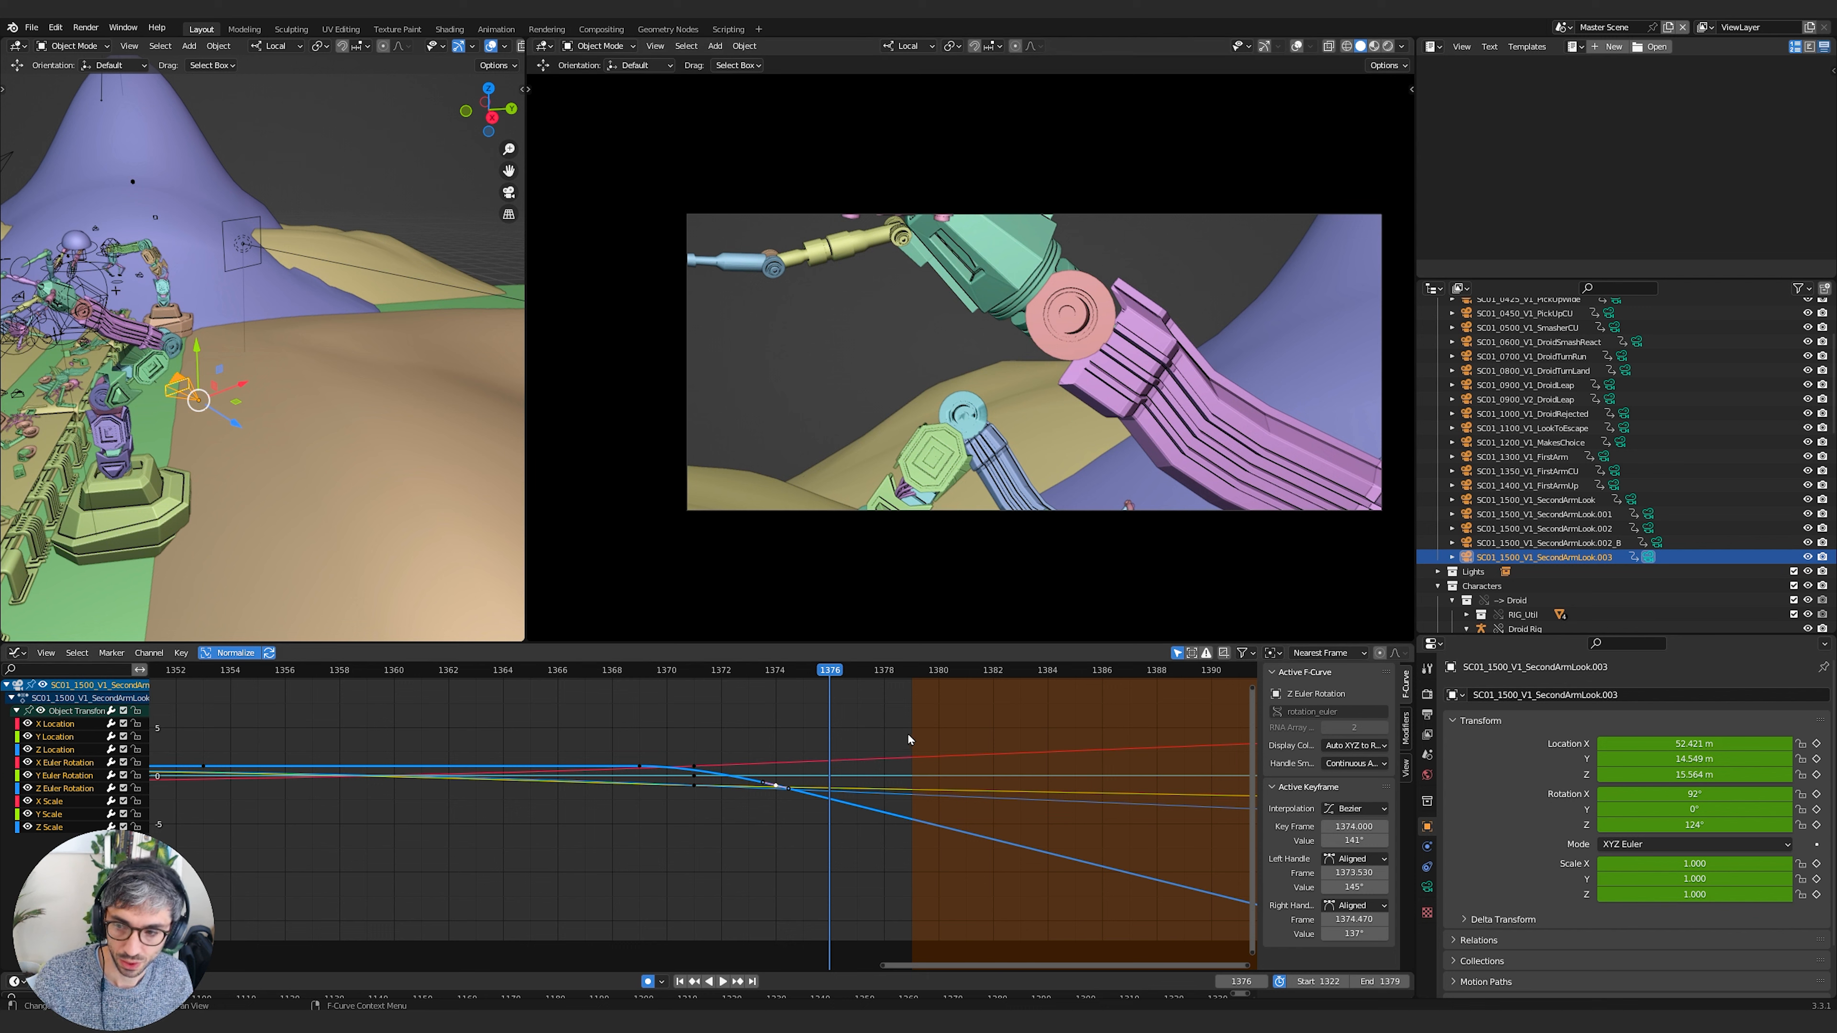
key(i)
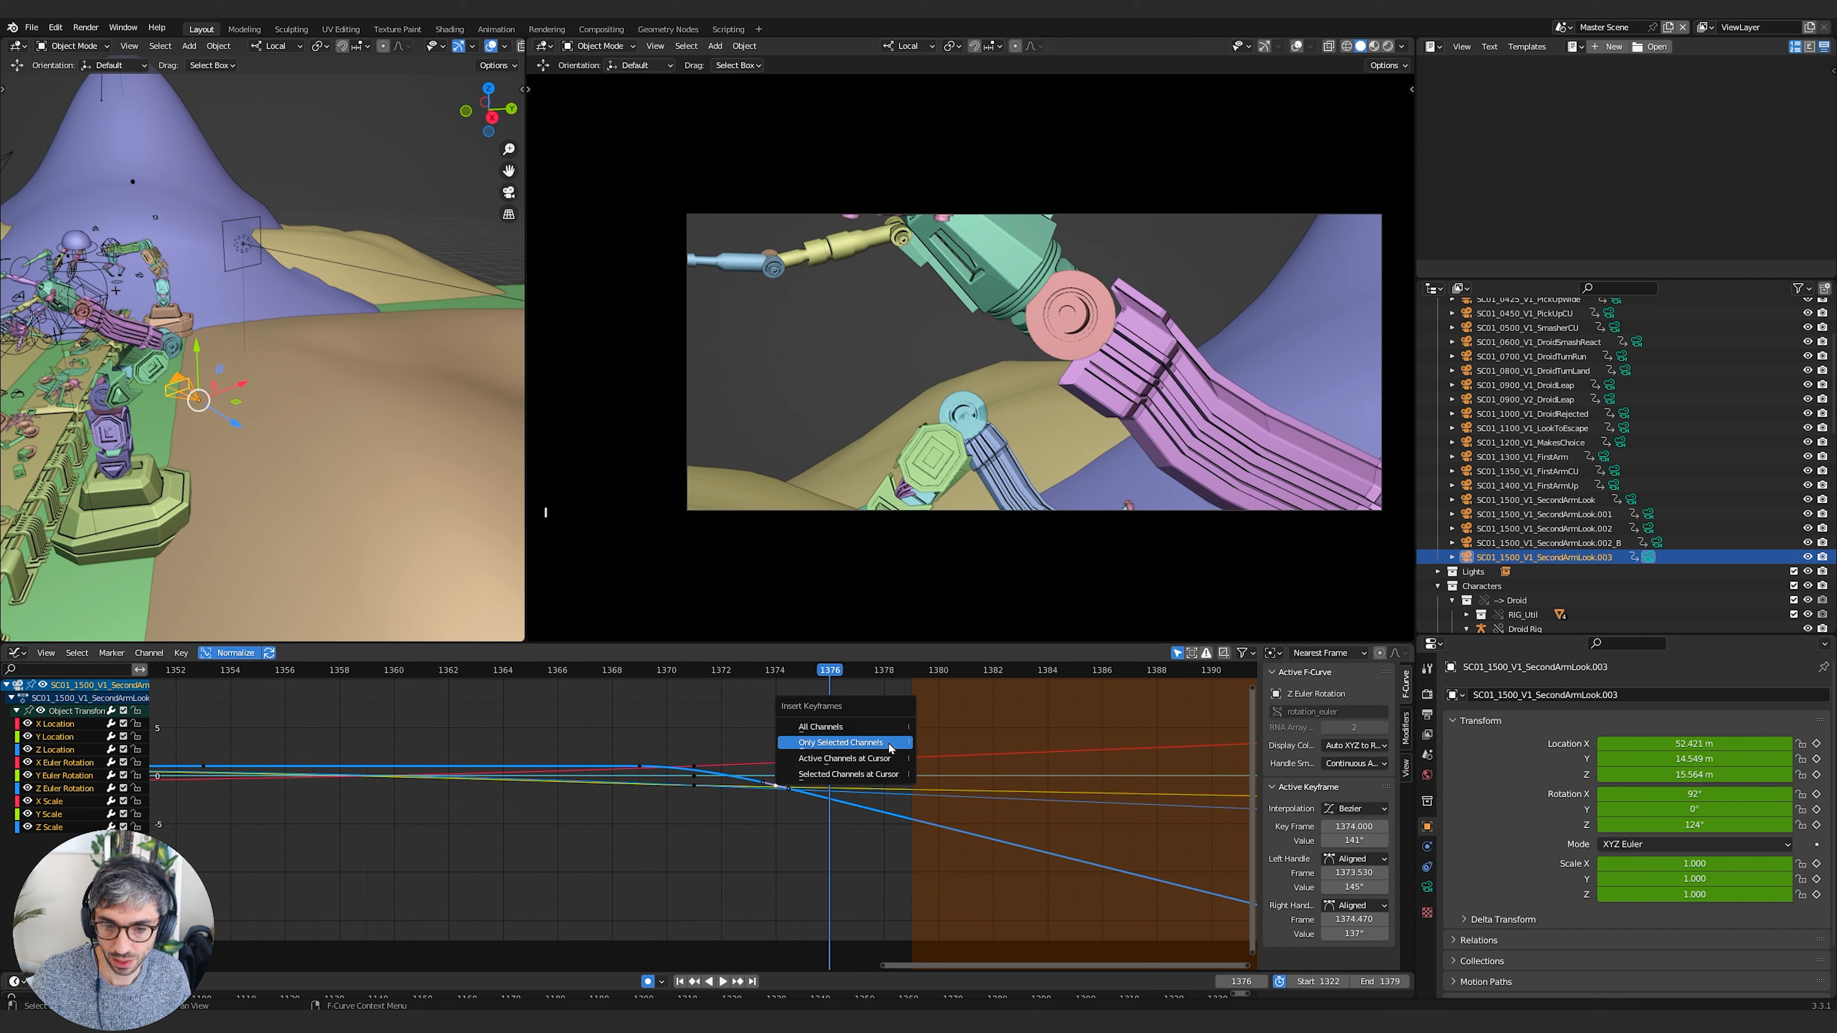
click(889, 744)
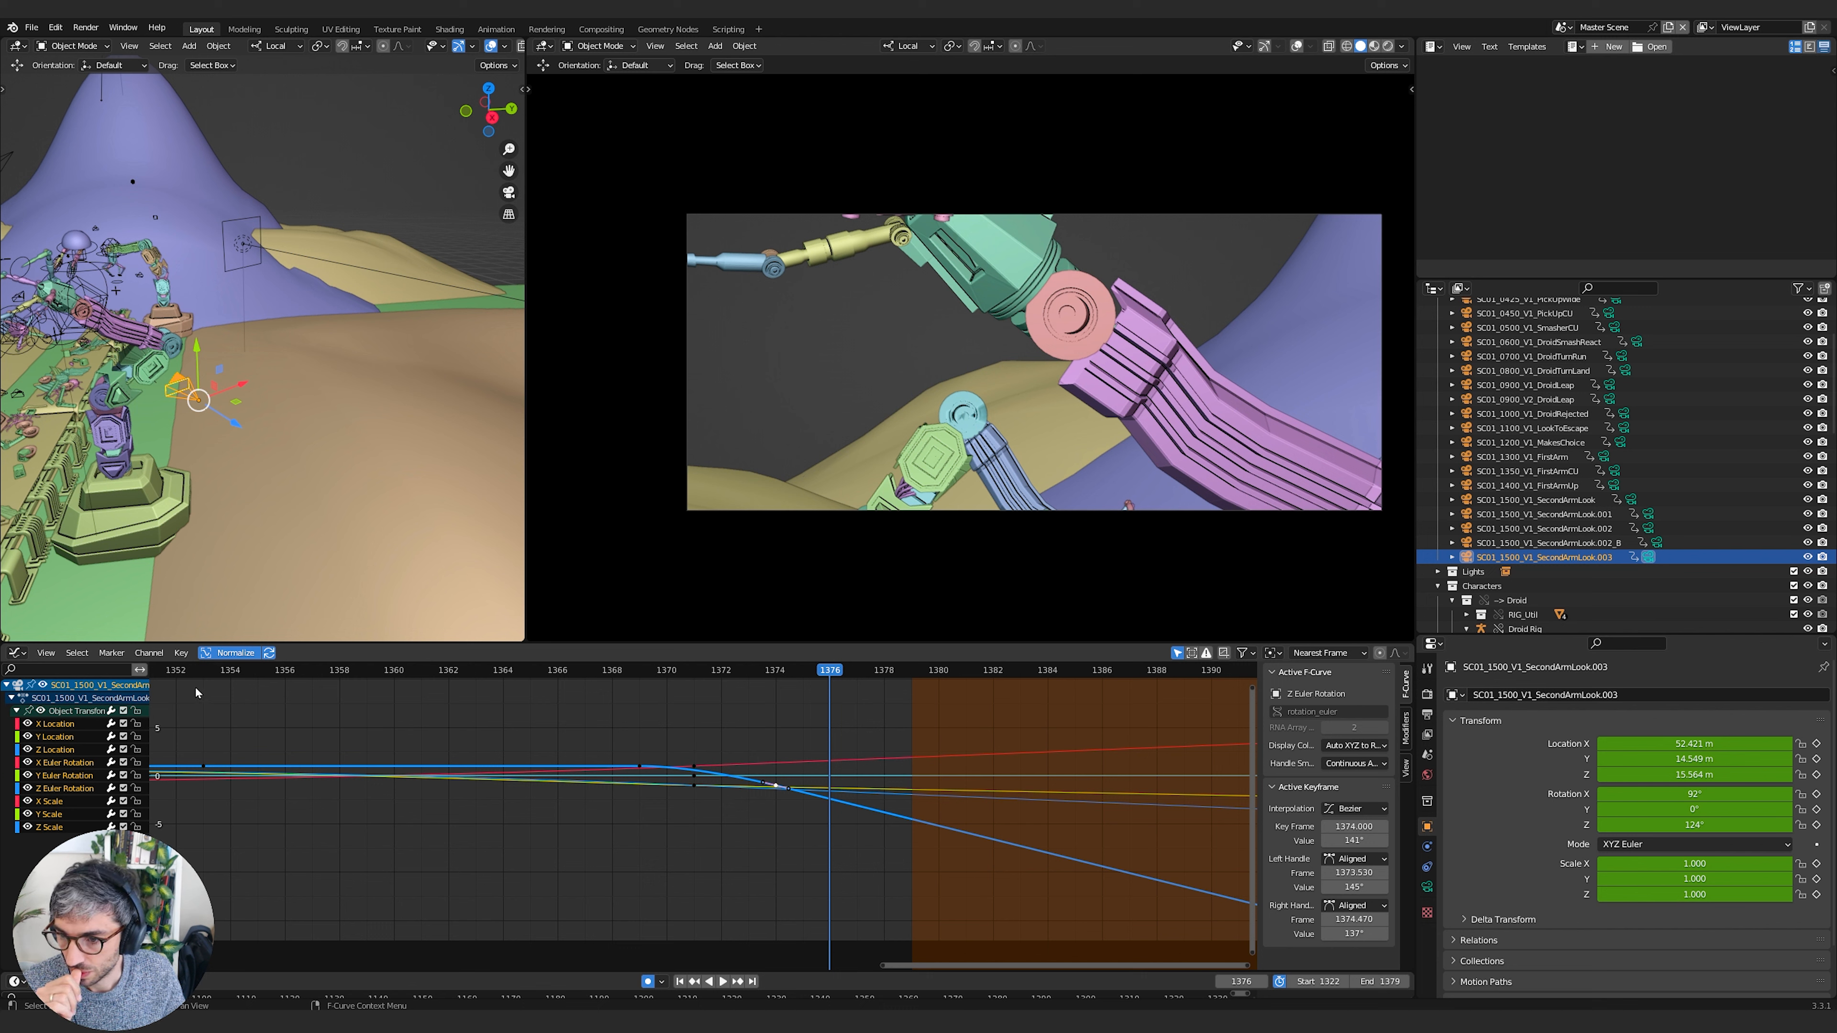
key(i)
click(1034, 497)
Set the extrapolation mode of all the camera's selected curves to Constant Extrapolation
ctrl+middle_drag(875, 882, 885, 745)
middle_drag(885, 745, 854, 963)
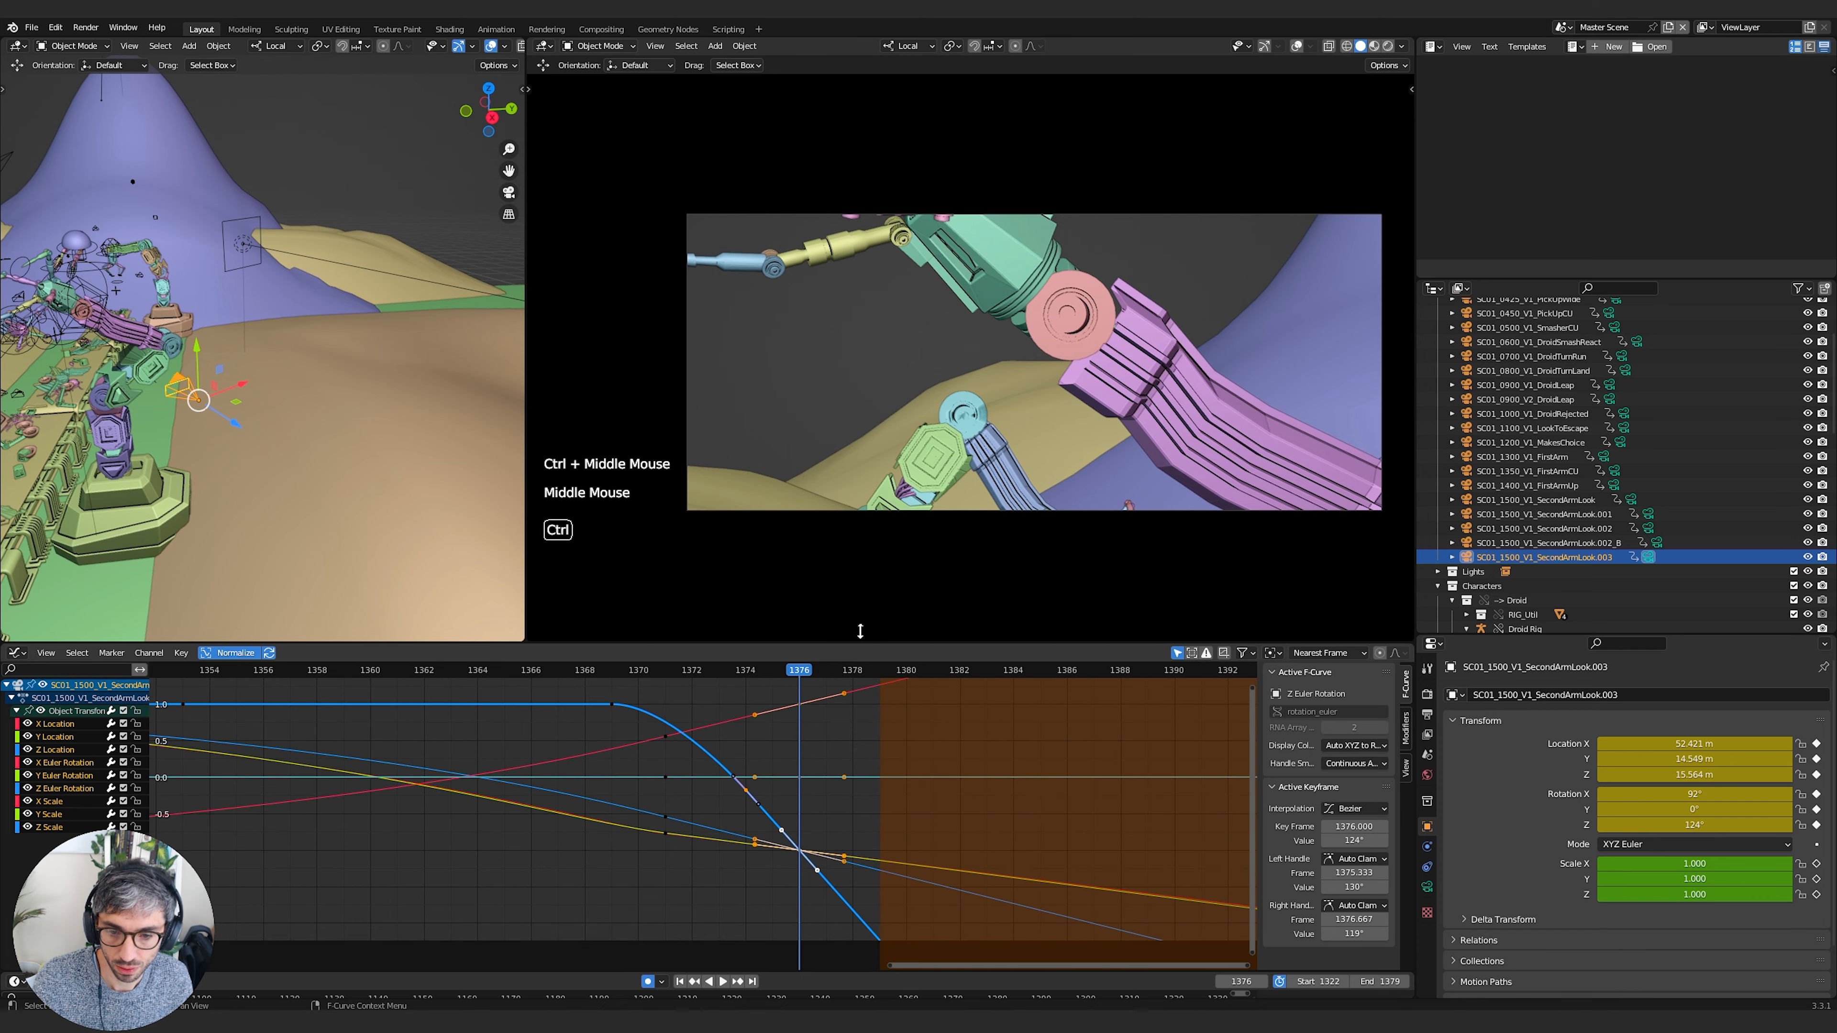
ctrl+scroll(857, 632, up, 1)
ctrl+middle_drag(812, 747, 545, 790)
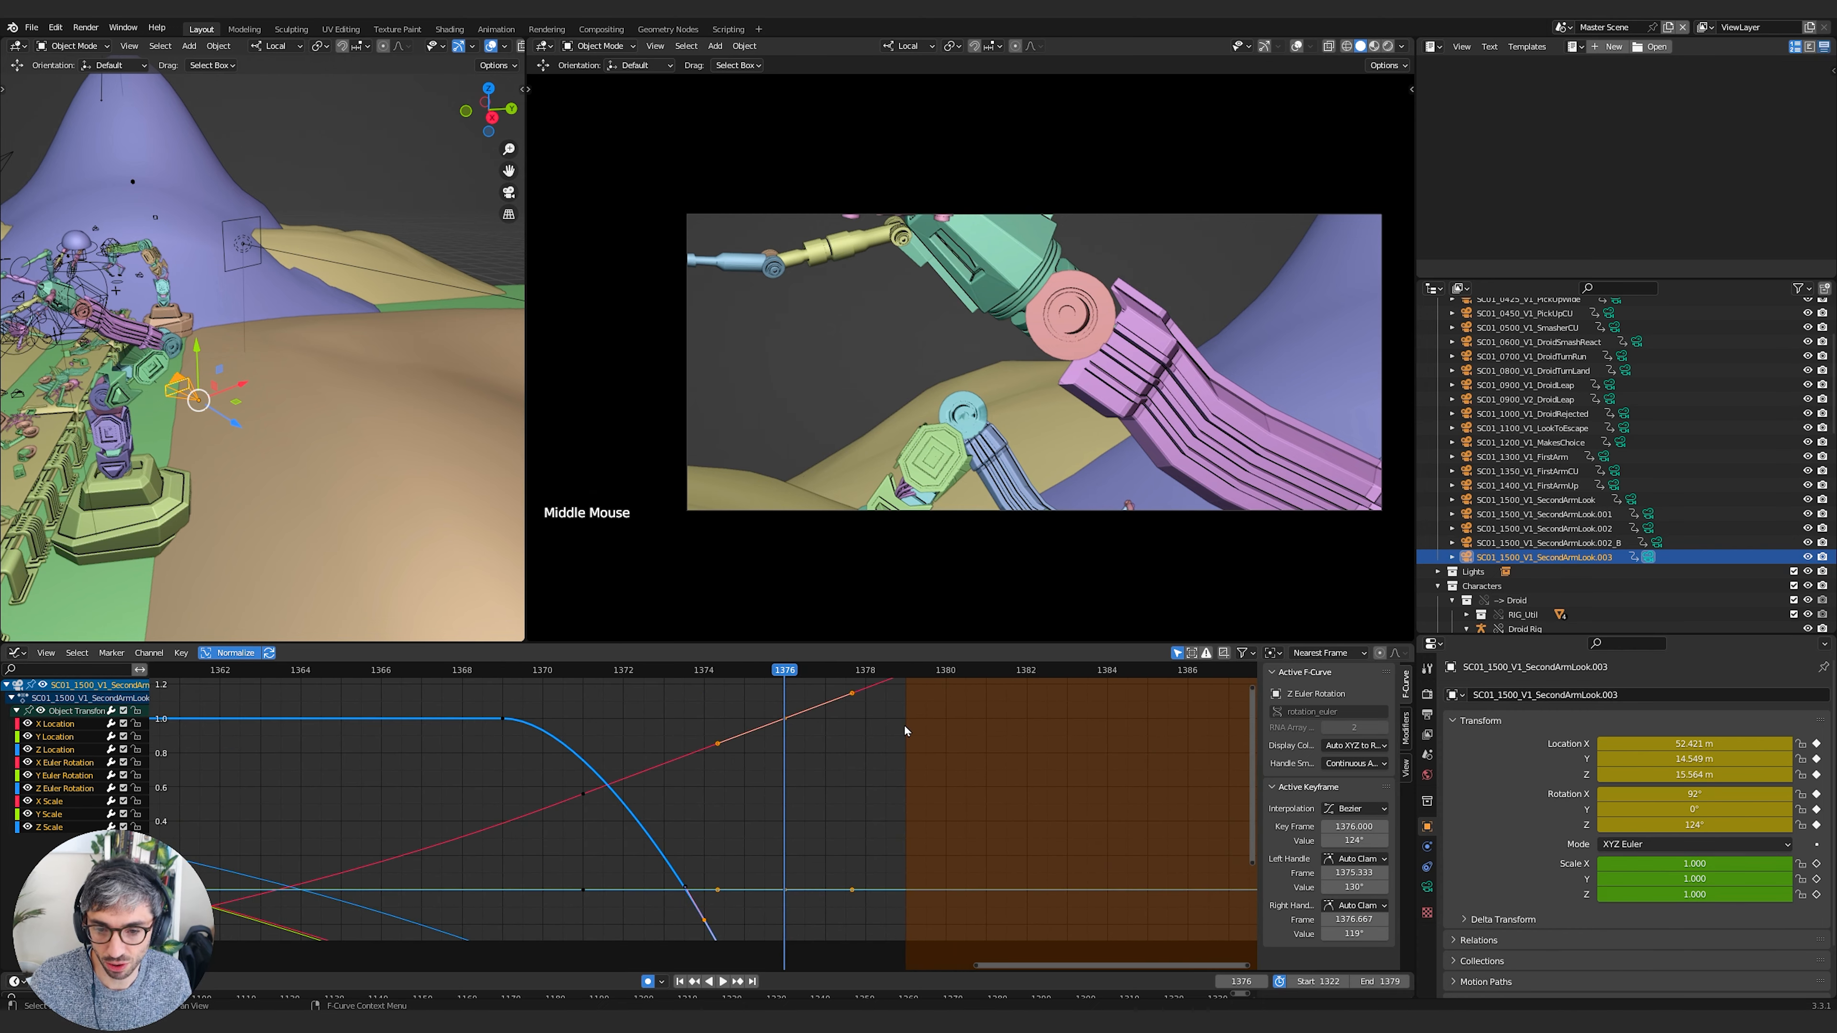
shift+middle_drag(895, 737, 836, 795)
scroll(827, 792, up, 1)
scroll(810, 807, down, 4)
scroll(788, 796, down, 3)
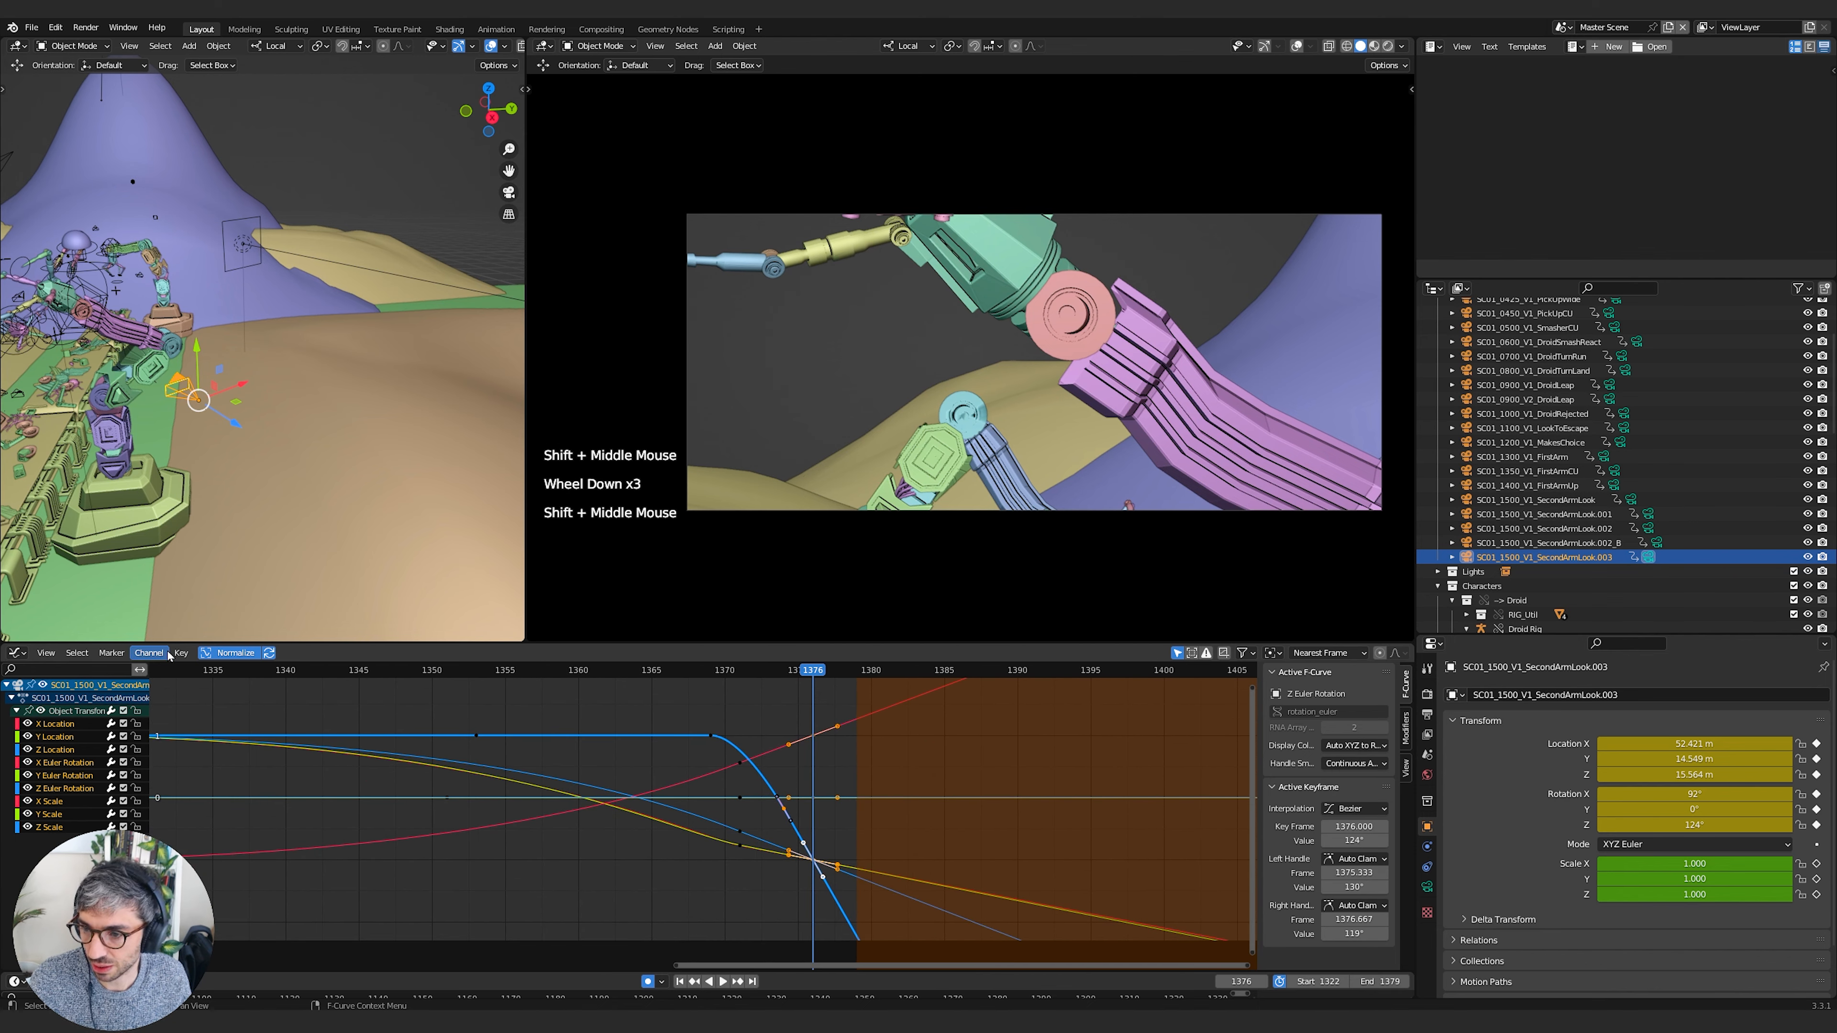
click(148, 652)
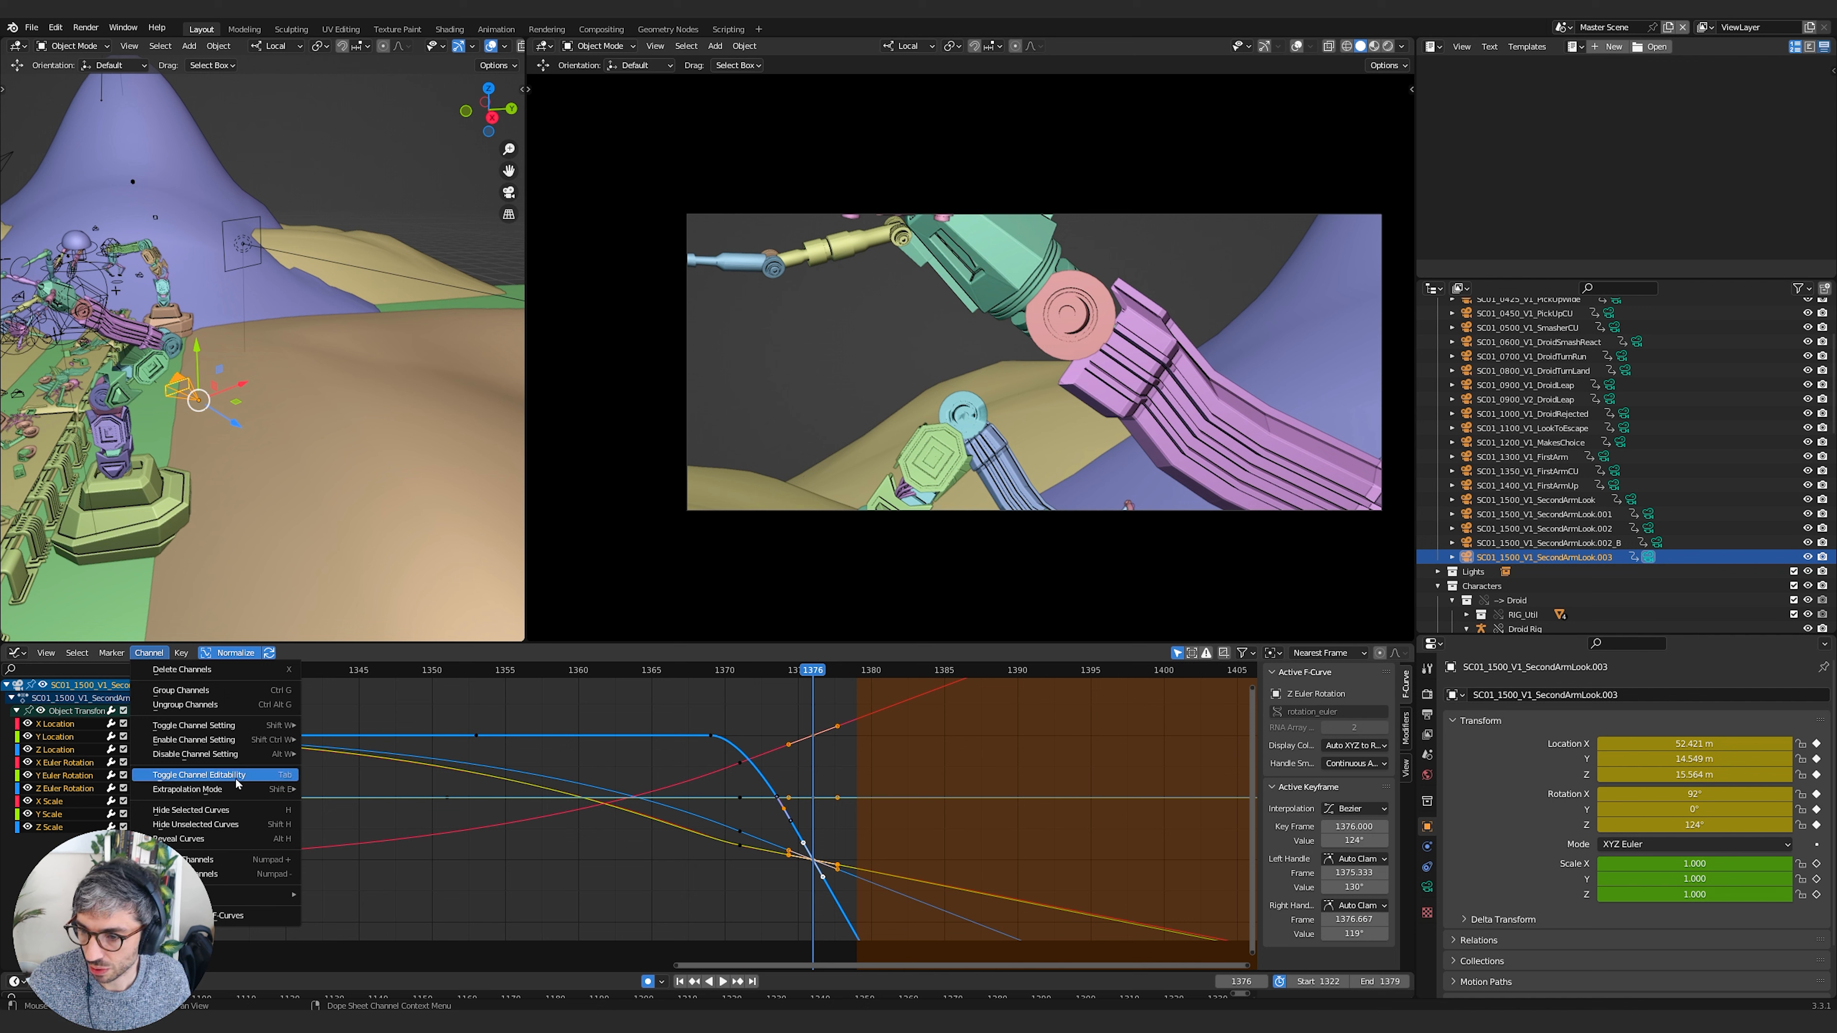
mouse_move(252, 759)
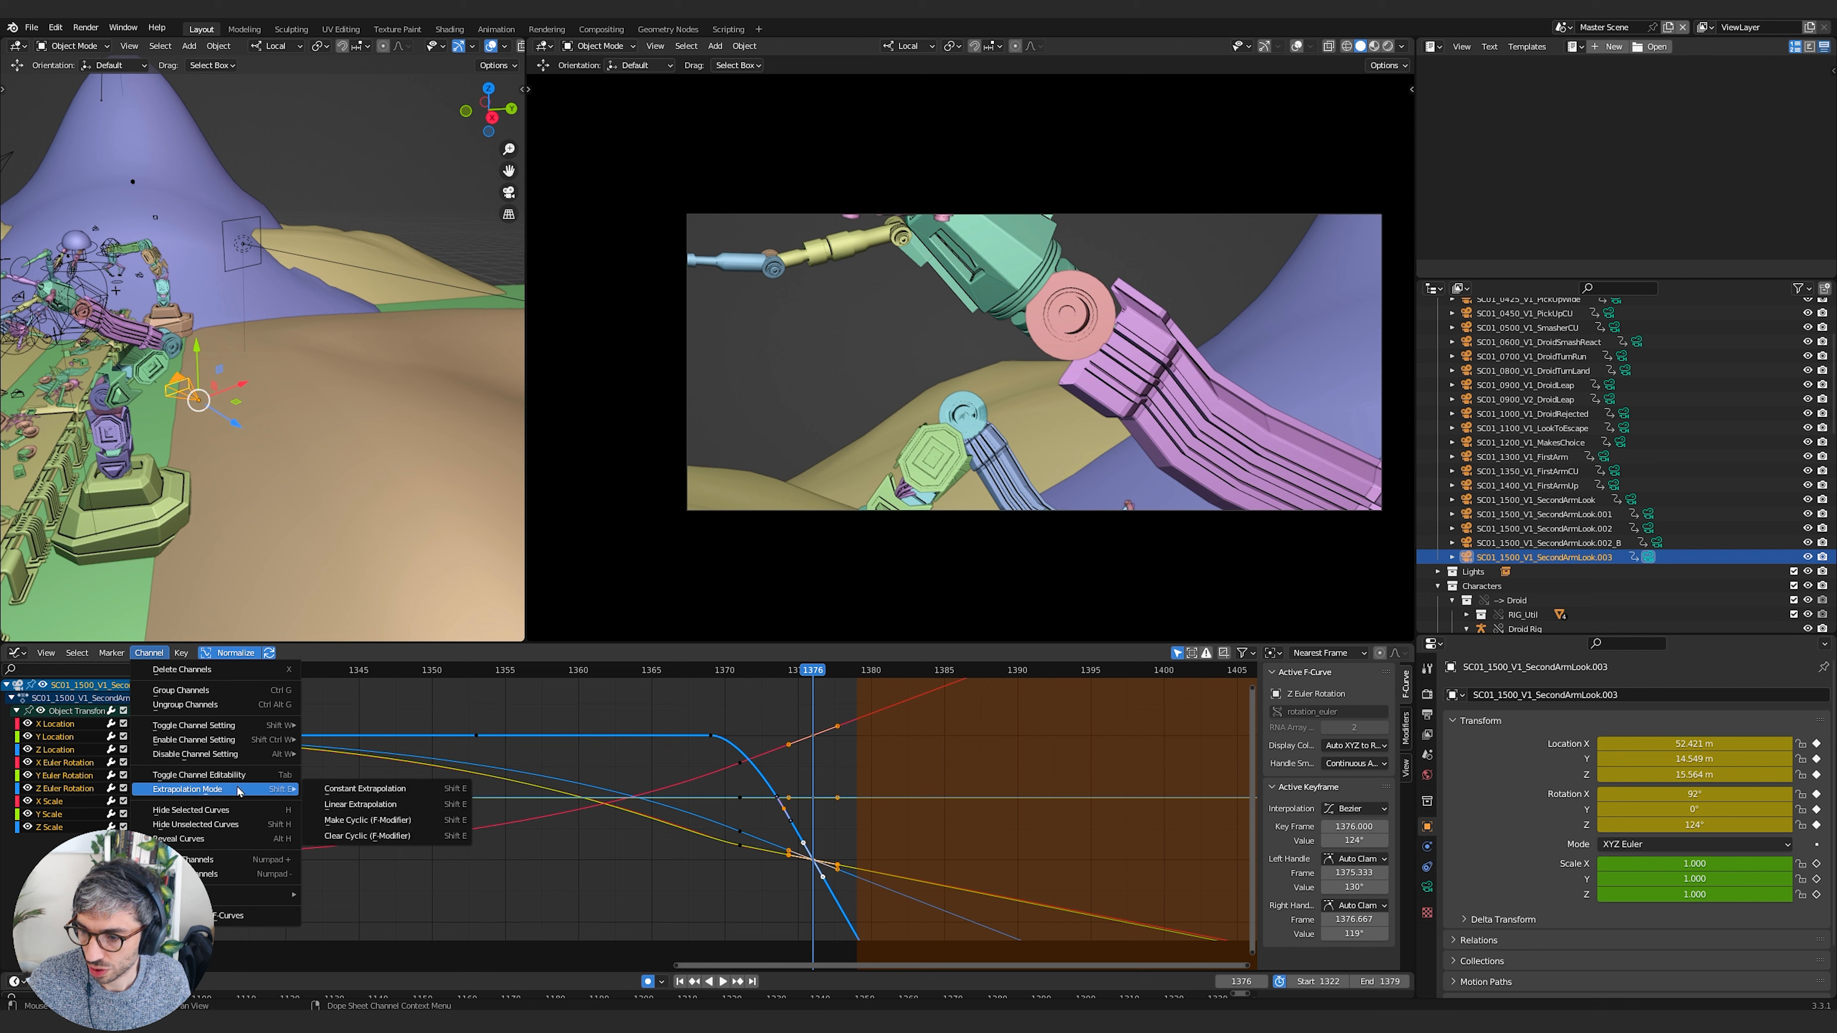
click(421, 790)
shift+middle_drag(849, 754, 878, 746)
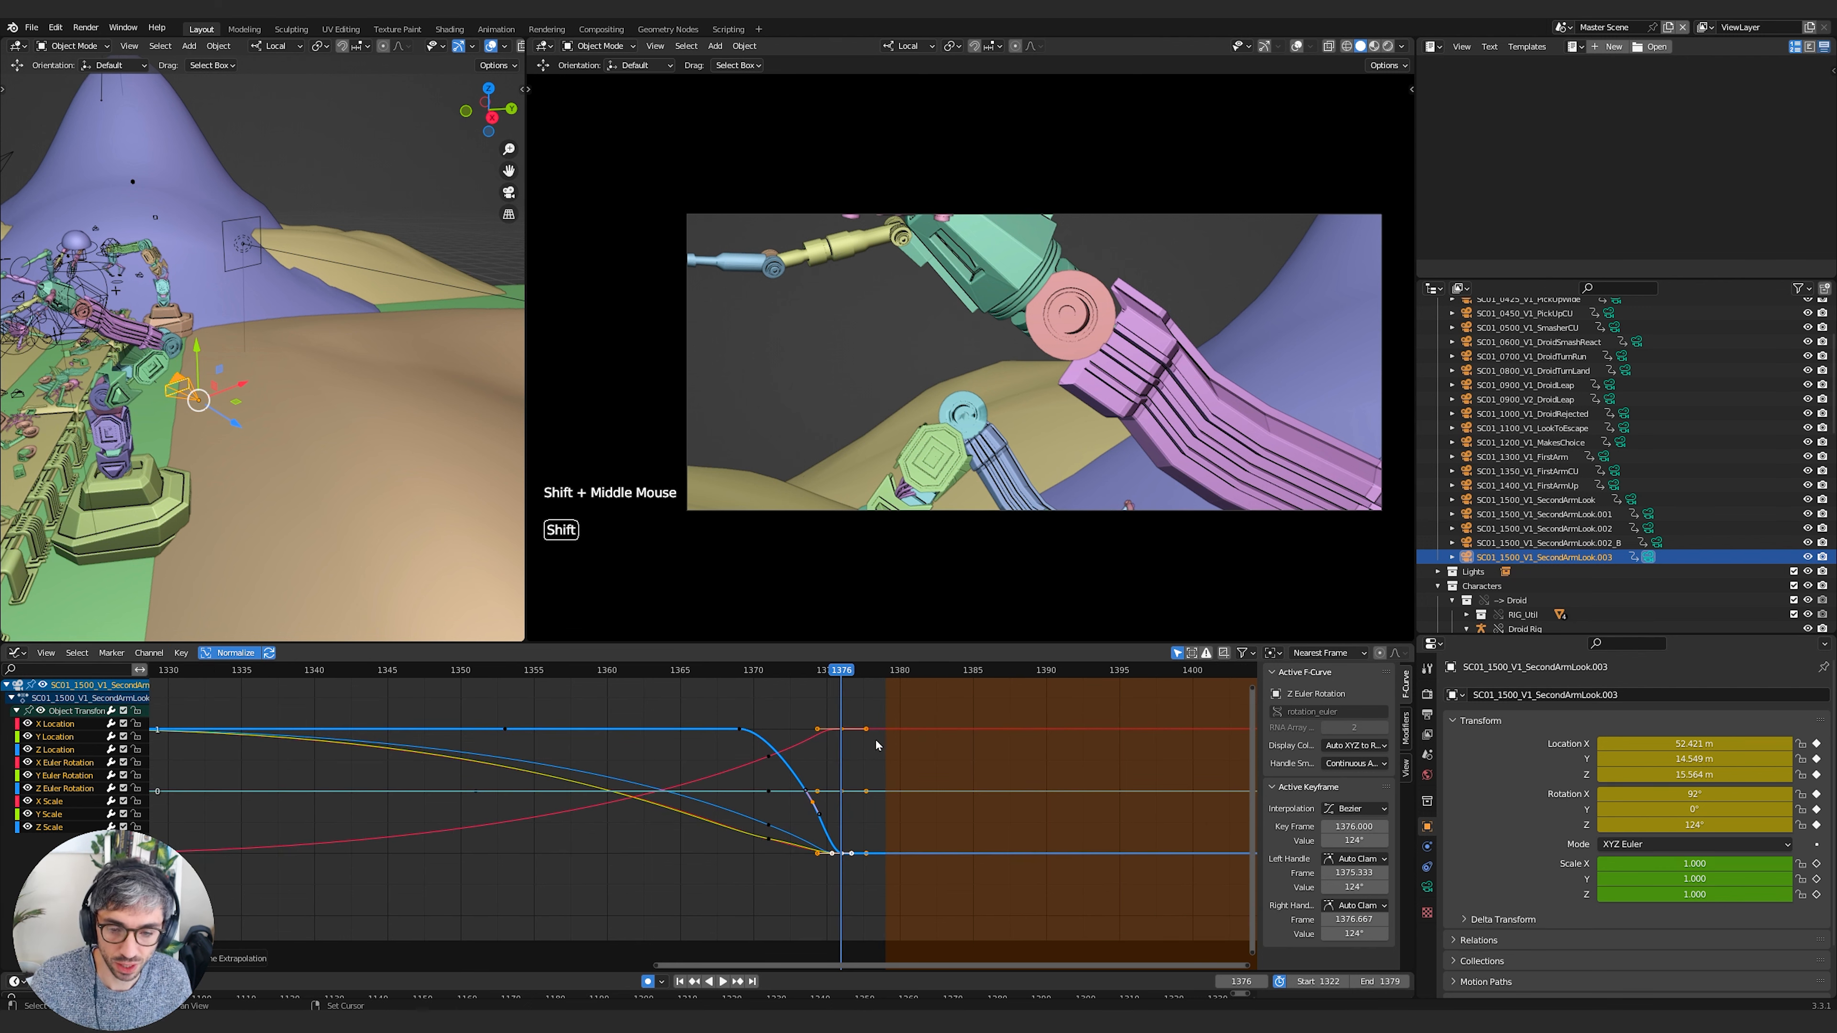
Scrub back from frame 1376 and play the shot to review the camera move
click(876, 748)
drag(840, 672, 816, 670)
key(space)
key(space)
Set the preview range to frames 1322 through 1447
middle_drag(677, 710, 581, 741)
scroll(582, 740, down, 5)
key(p)
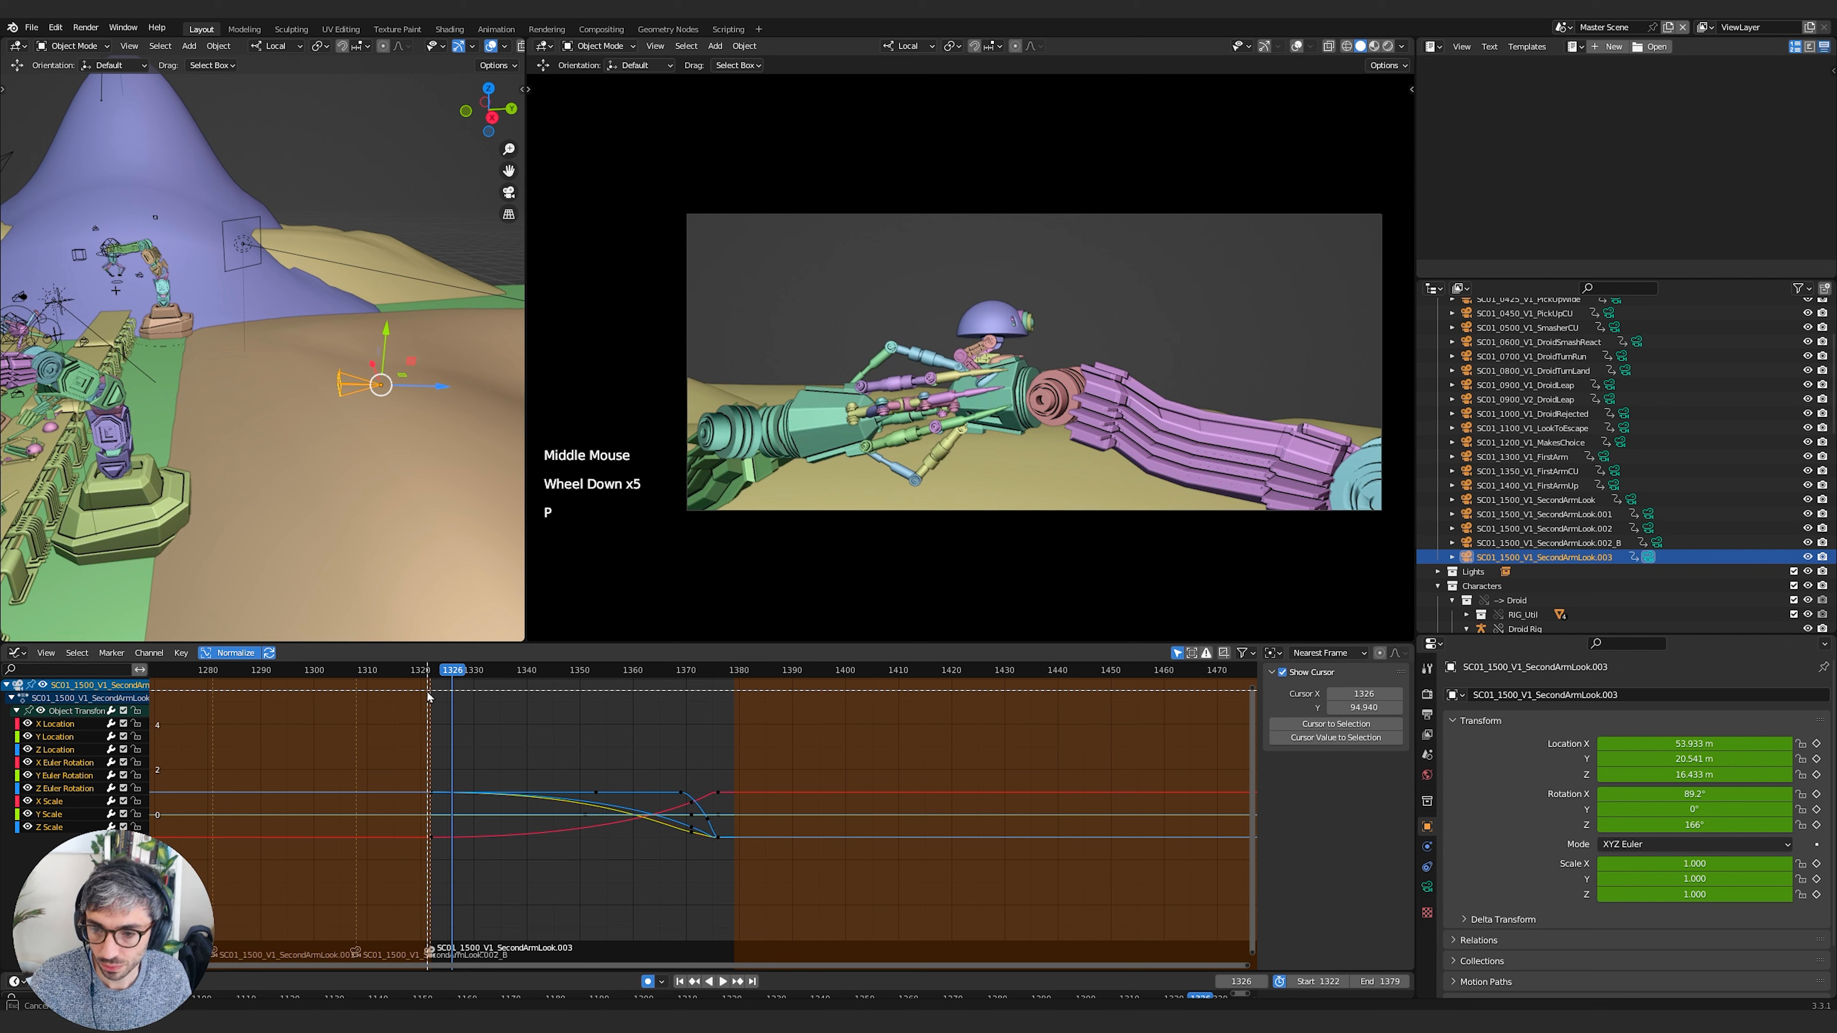
drag(433, 693, 1095, 885)
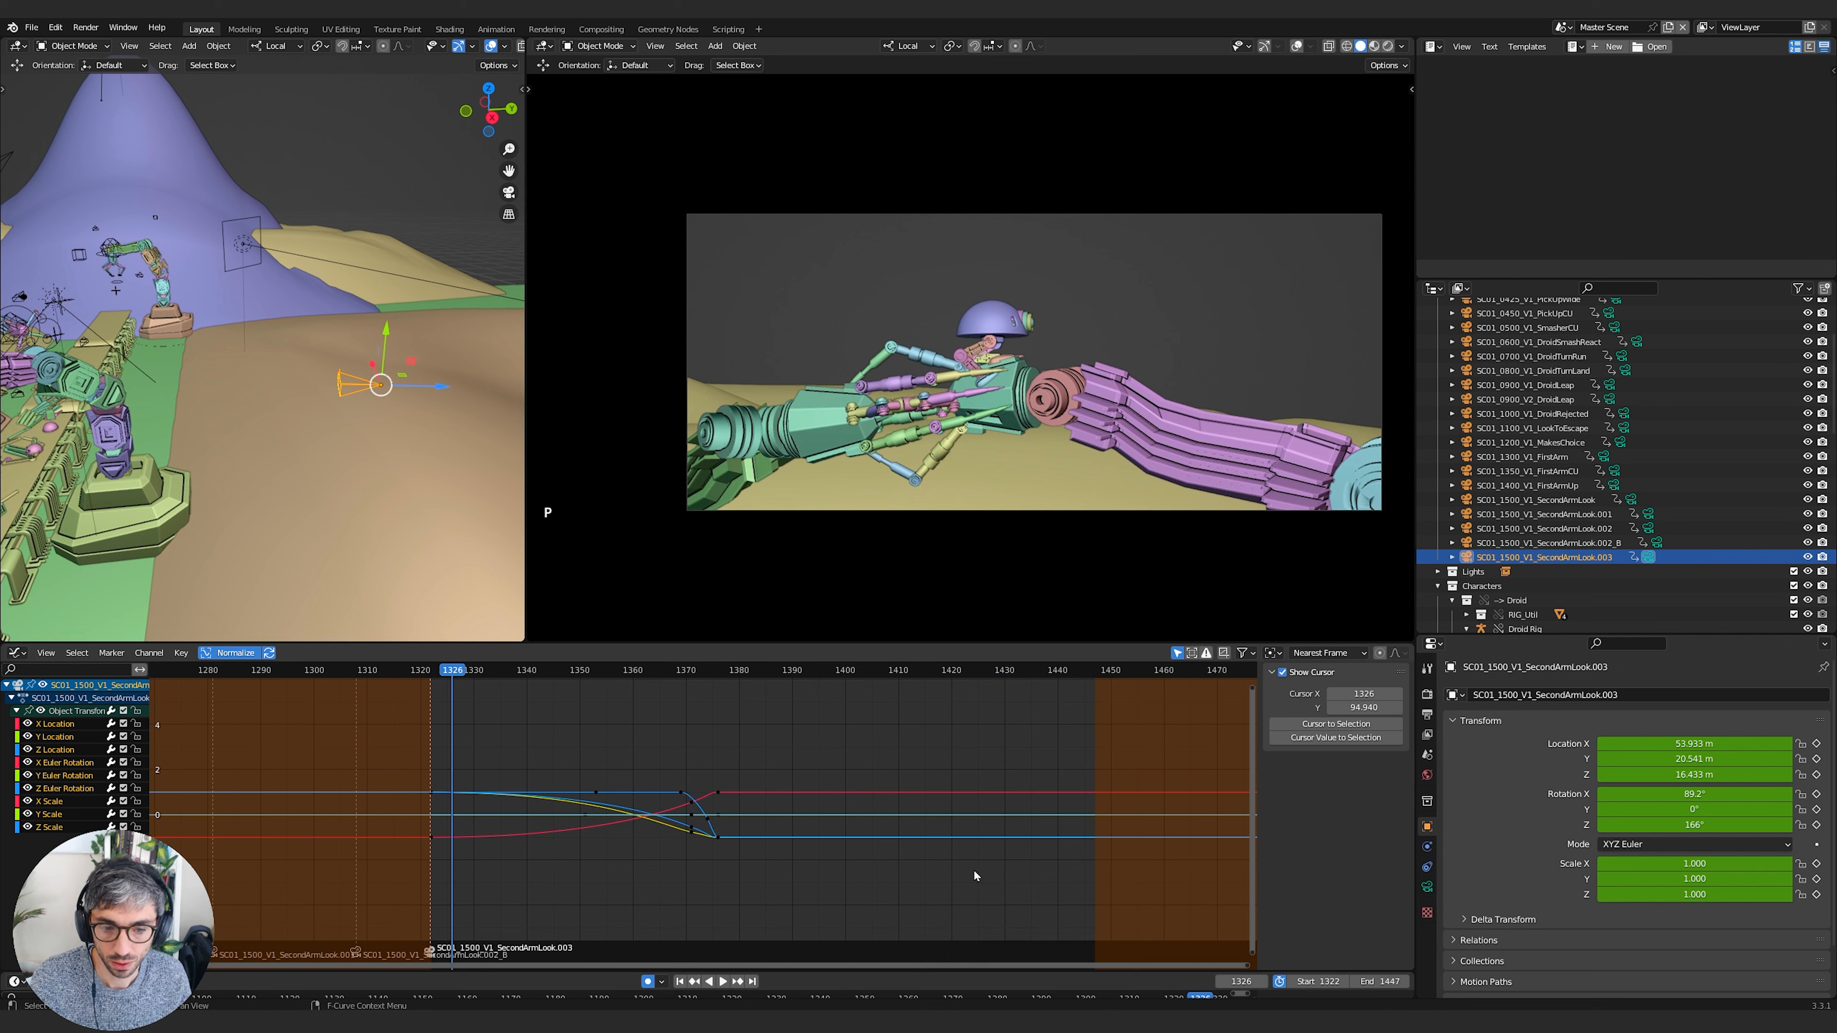
Play the shot up to frame 1380 and scrub the end of the turn back to frame 1376
key(space)
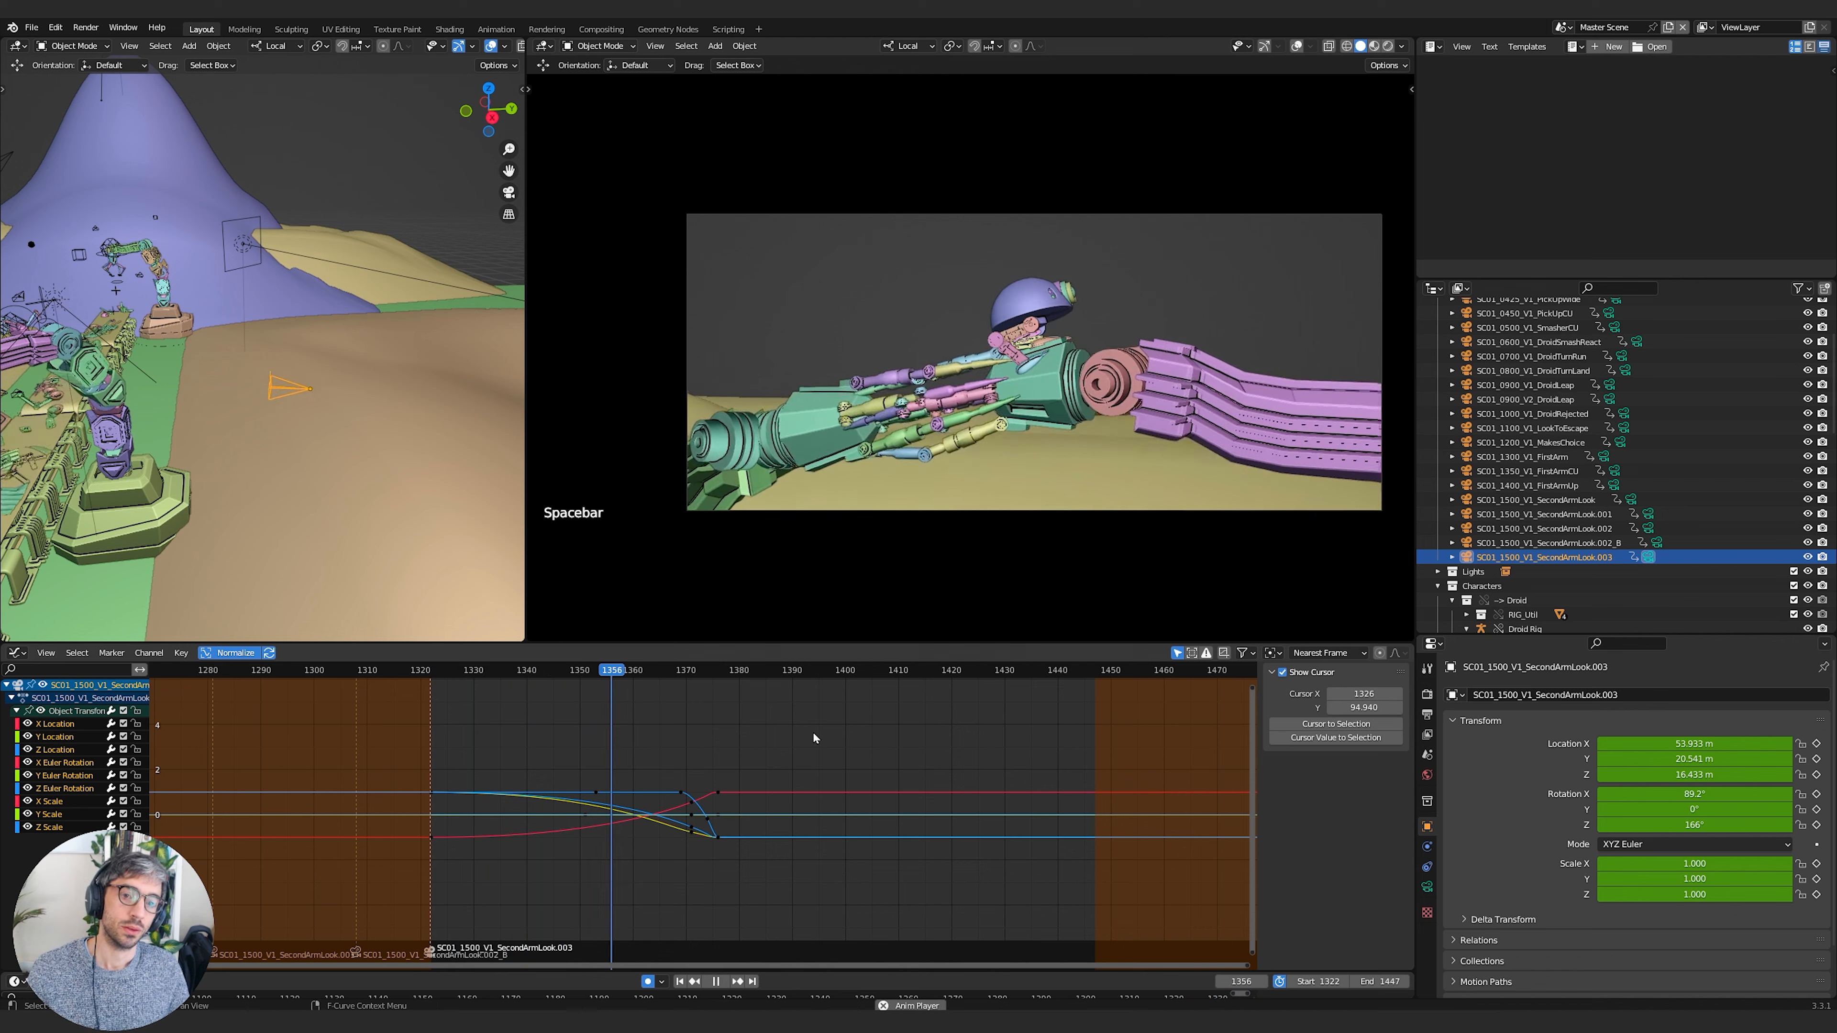
key(space)
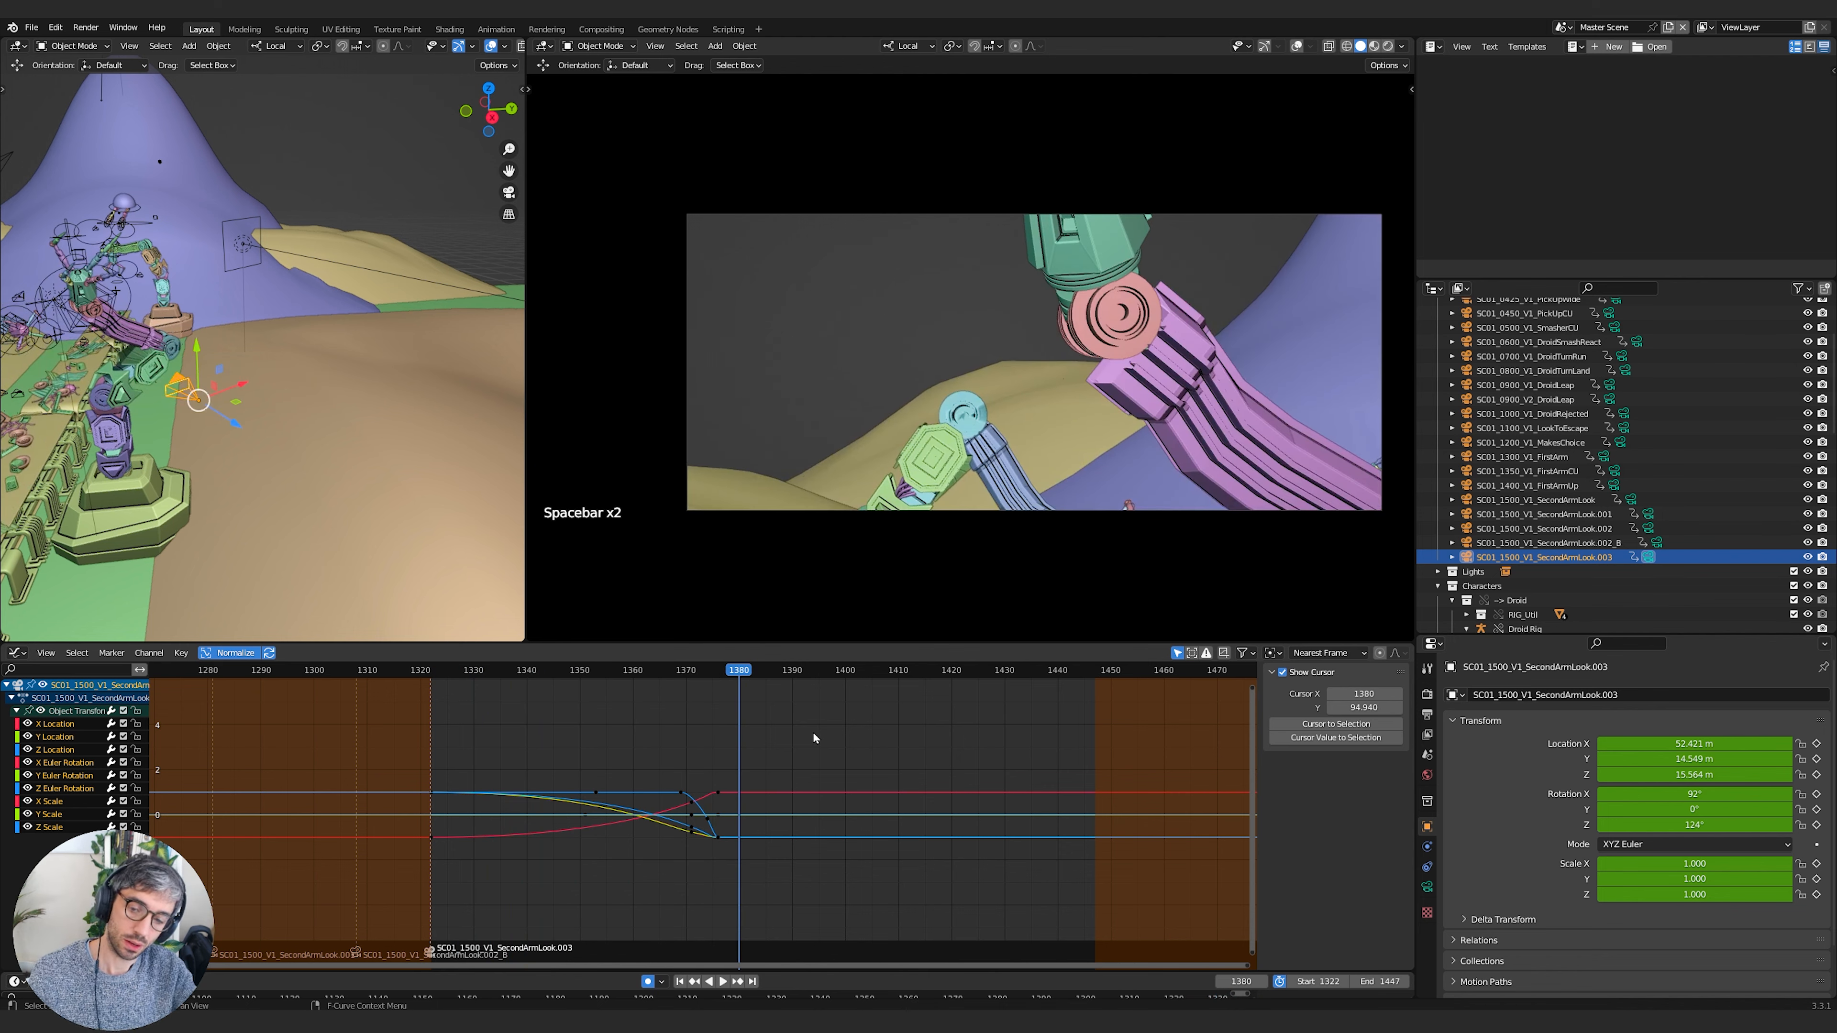
scroll(817, 735, up, 2)
shift+middle_drag(823, 740, 851, 767)
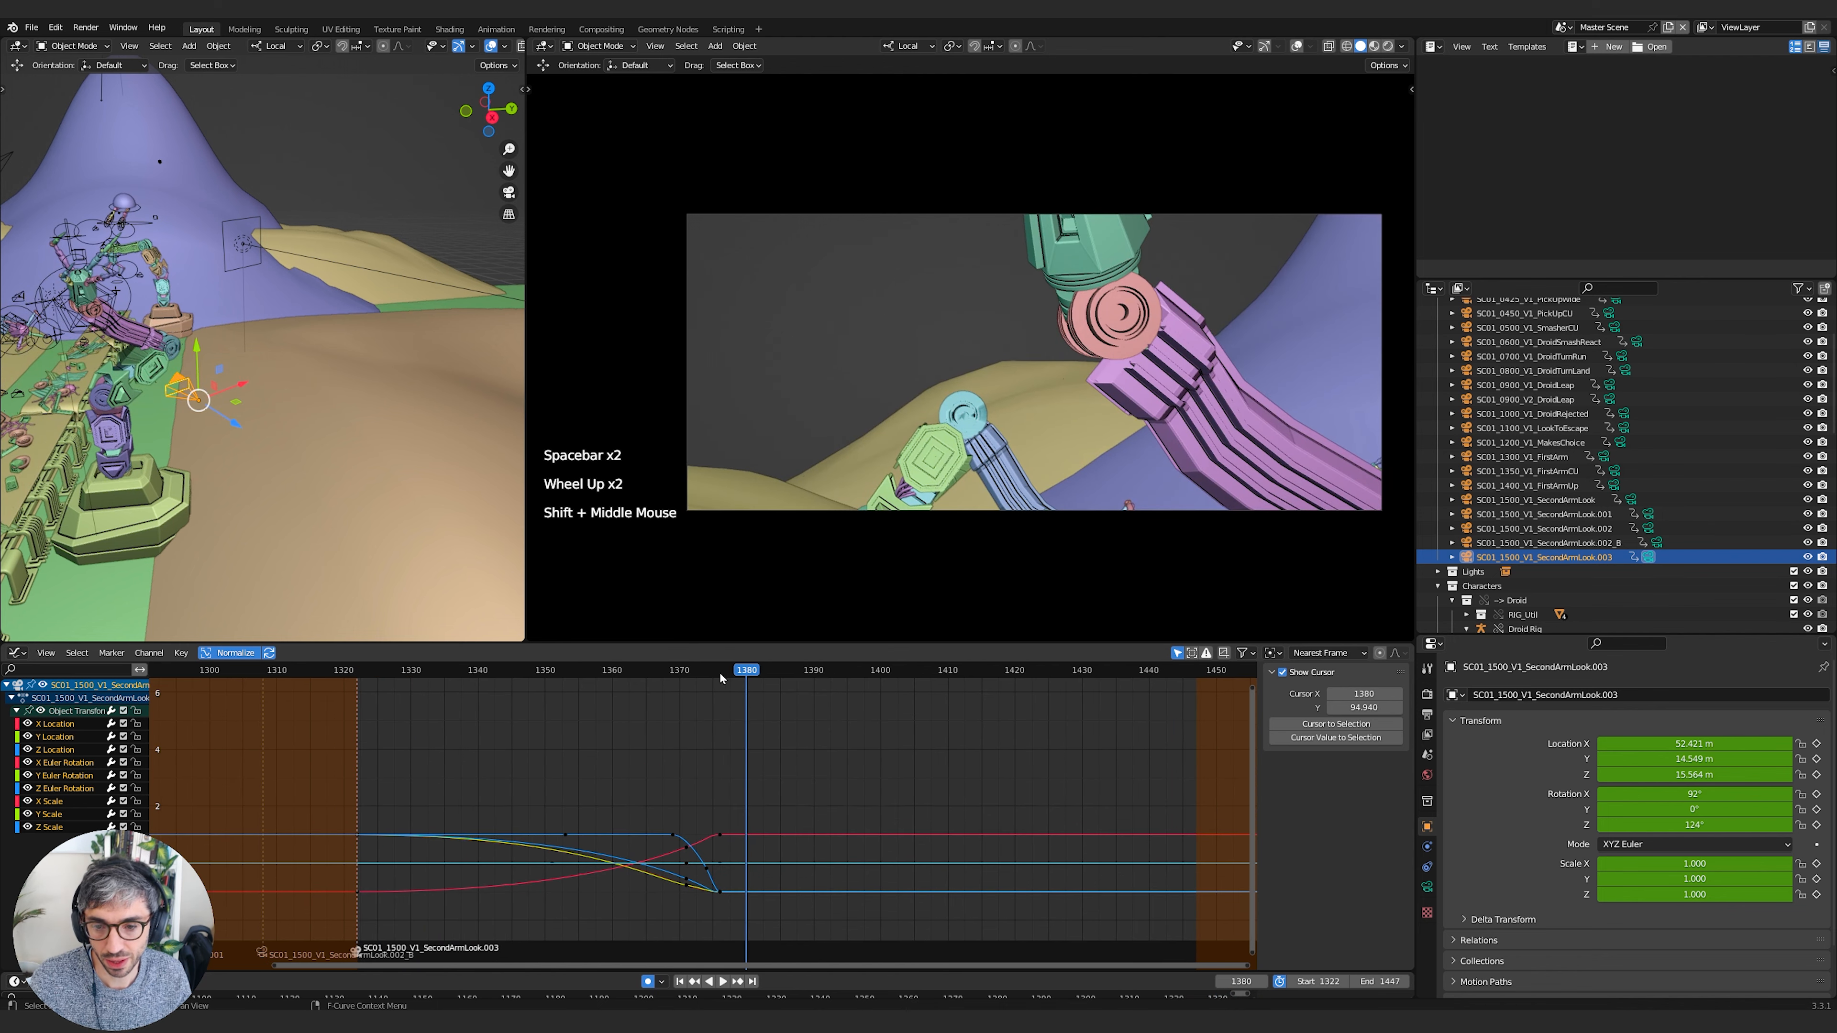
click(687, 671)
drag(682, 682, 720, 678)
Raise the X Euler Rotation key at frame 1376 to about 103° and scrub to frame 1378 to check the tilt
click(719, 835)
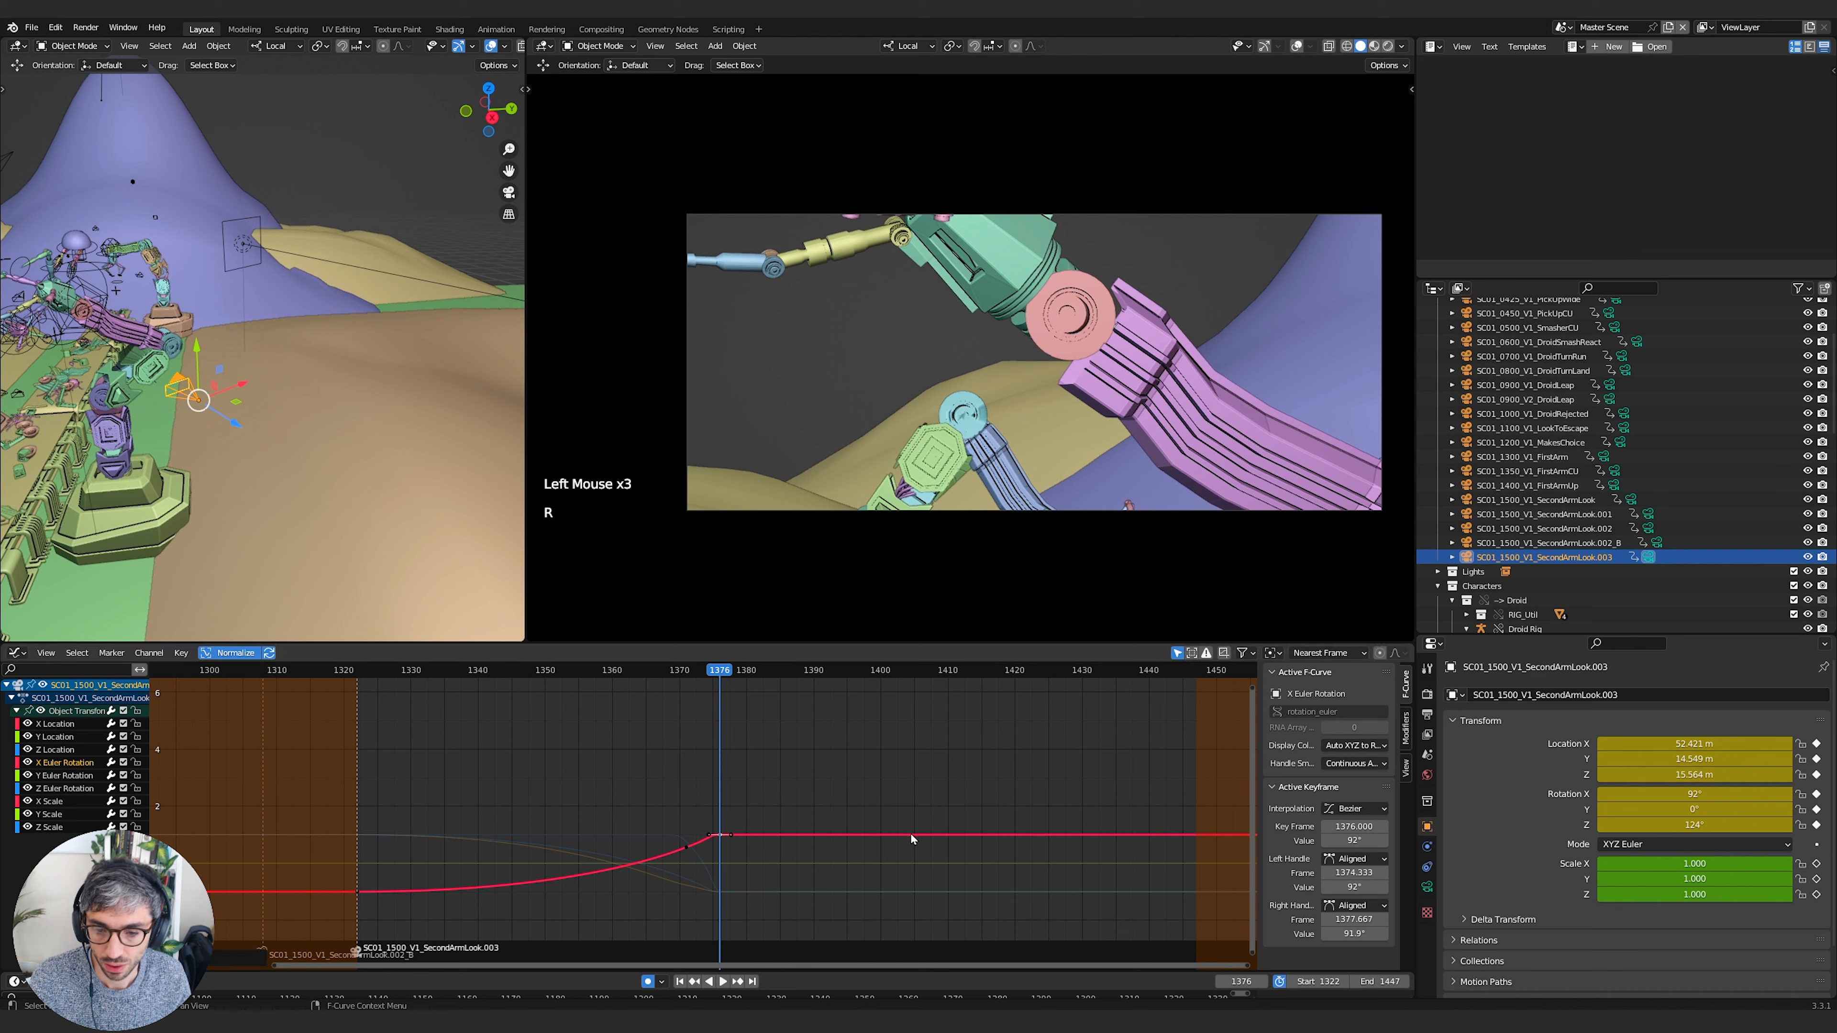
key(r)
key(g)
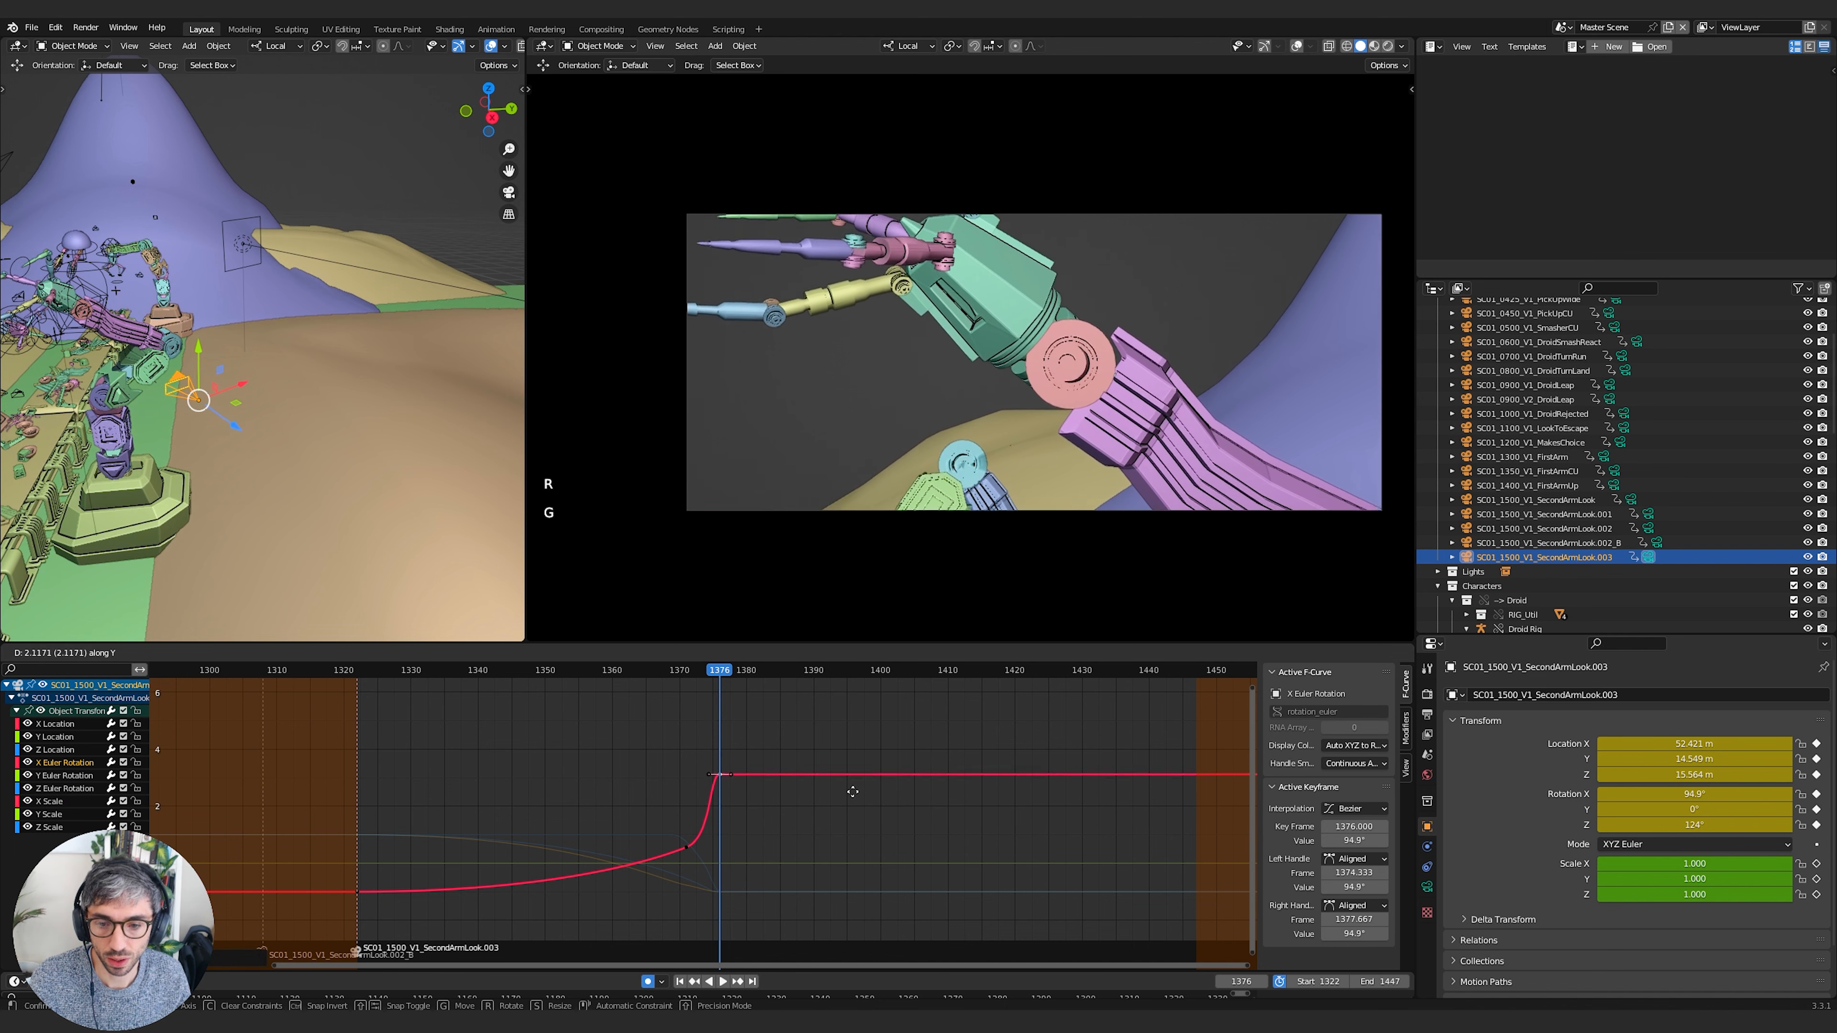
click(875, 688)
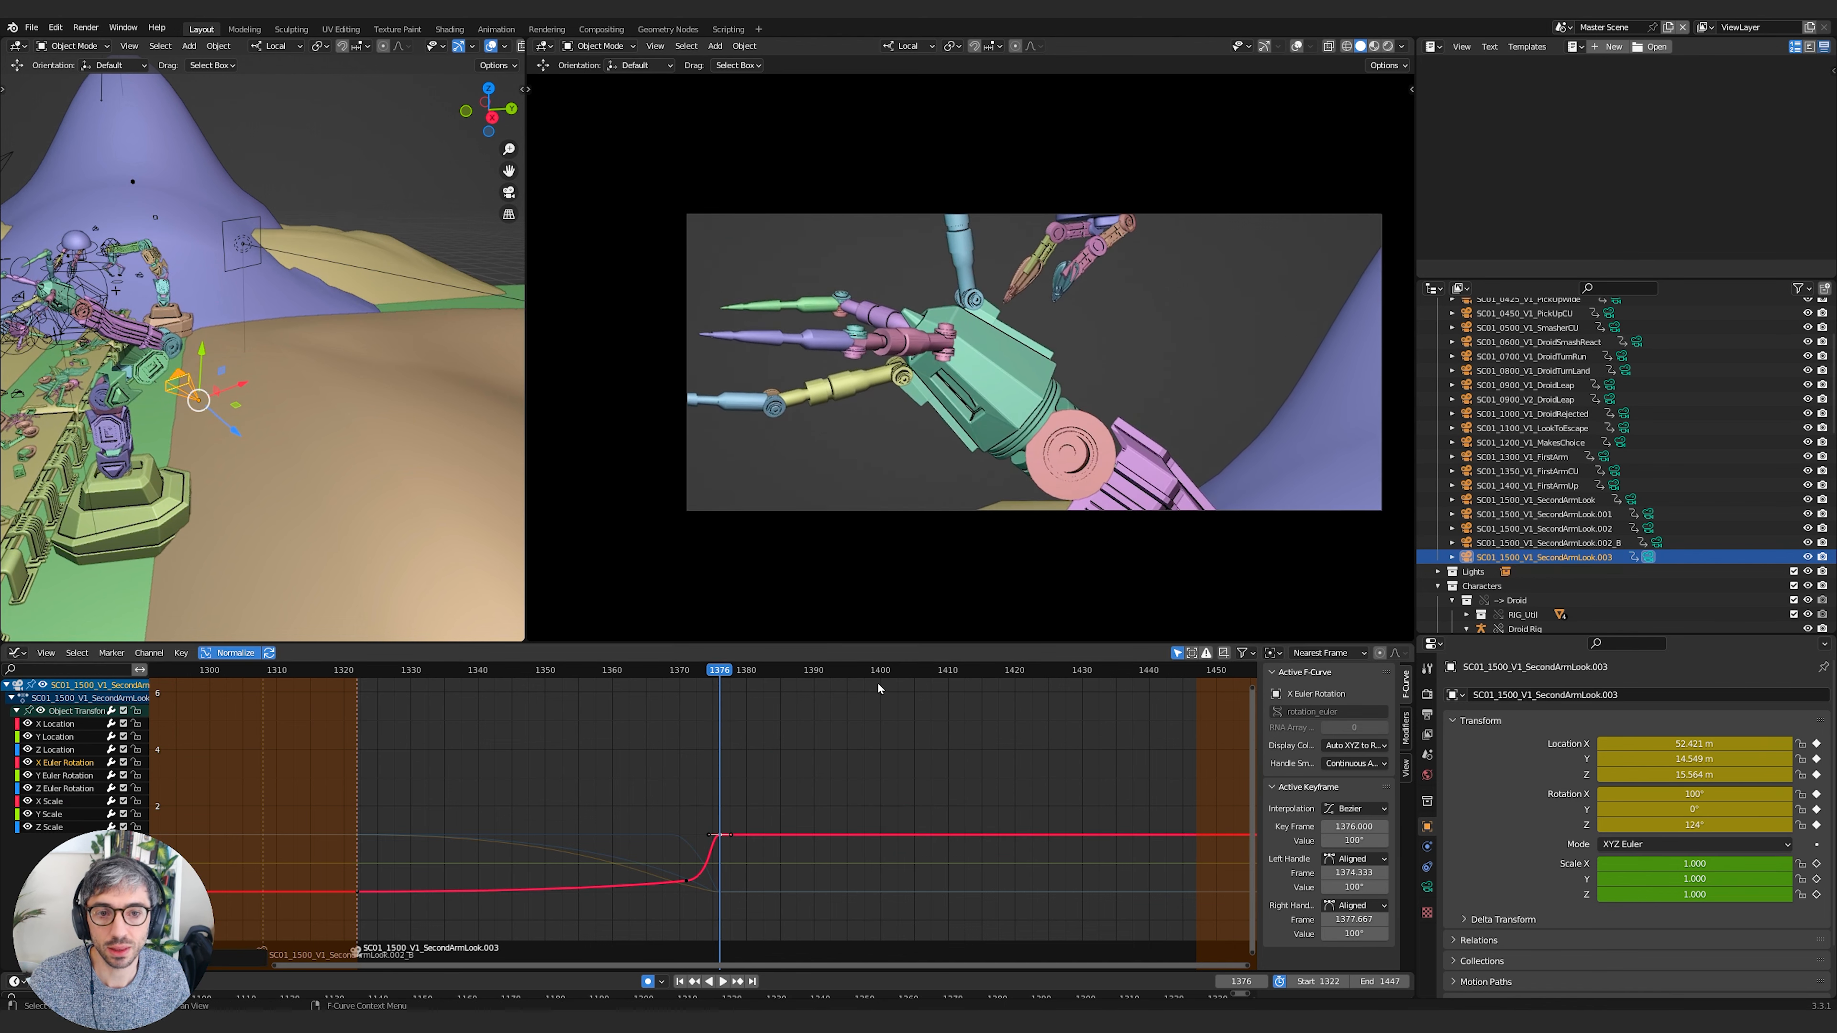
key(r)
click(807, 796)
key(r)
click(807, 788)
drag(720, 673, 724, 726)
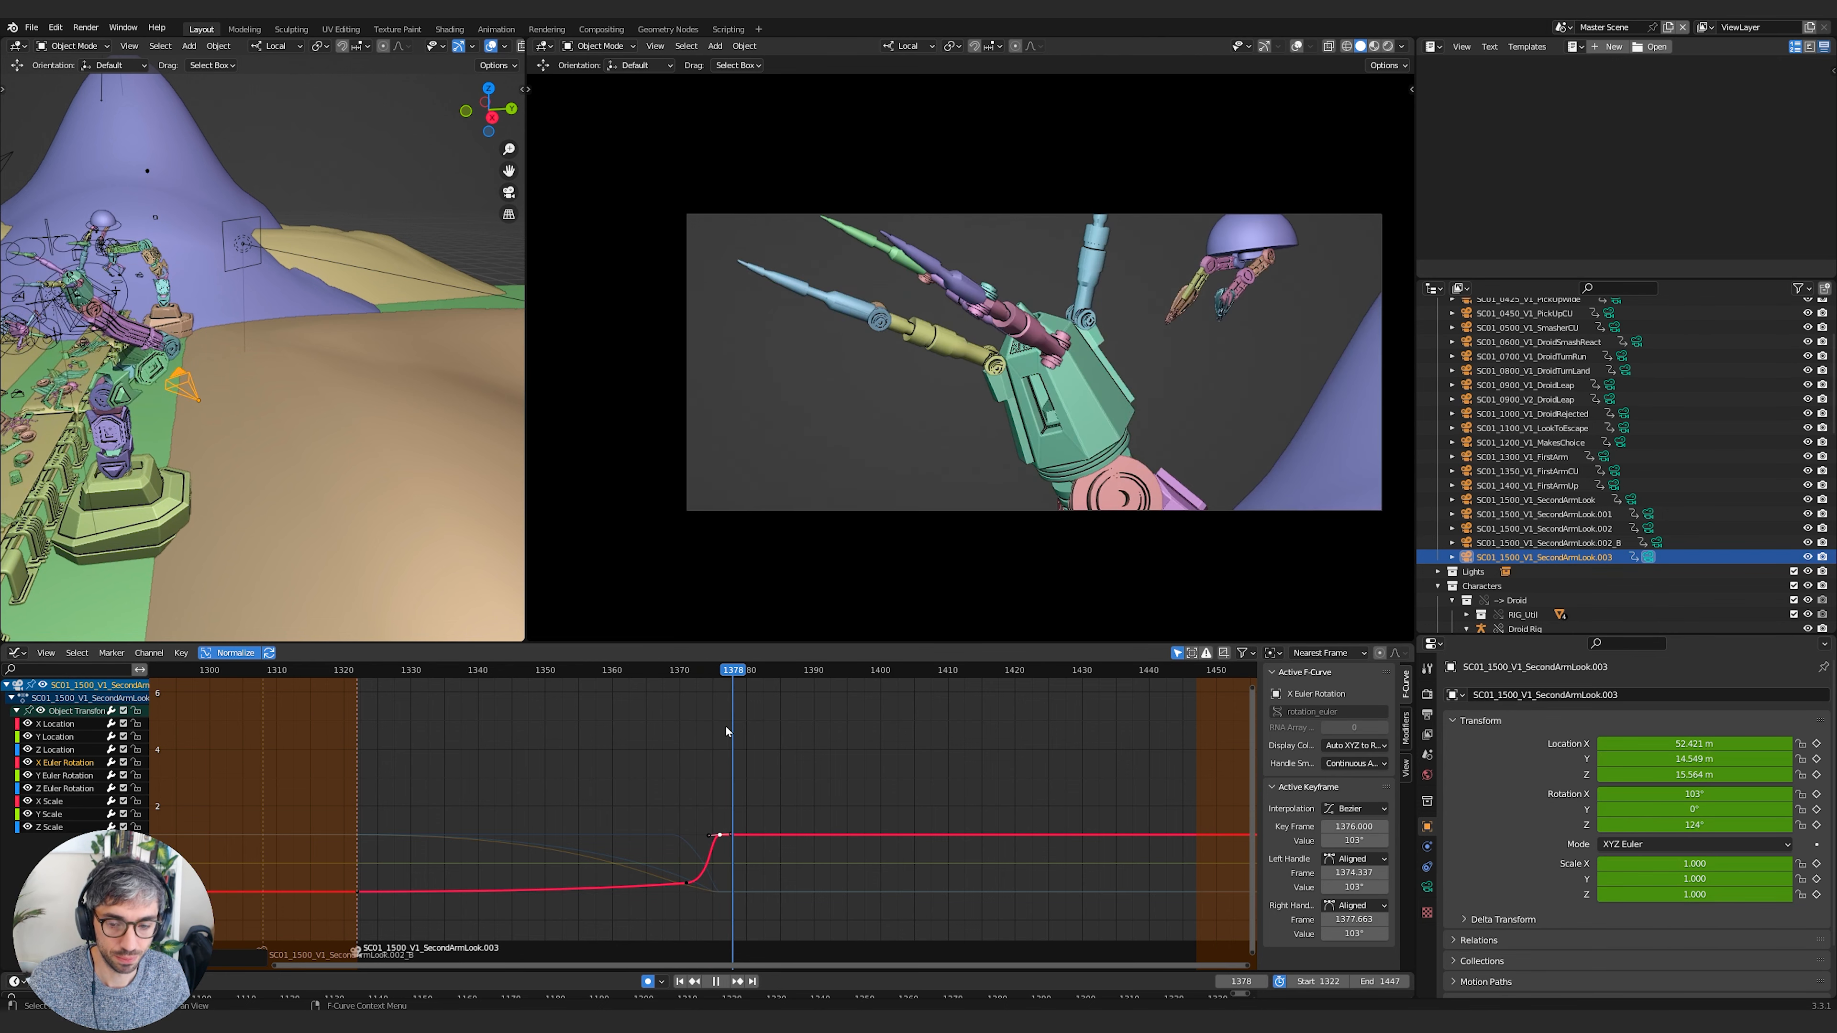
Move the X Euler Rotation key from frame 1371 to frame 1373 and raise it to about 92.8°
click(687, 884)
scroll(686, 884, up, 2)
shift+middle_drag(687, 884, 763, 738)
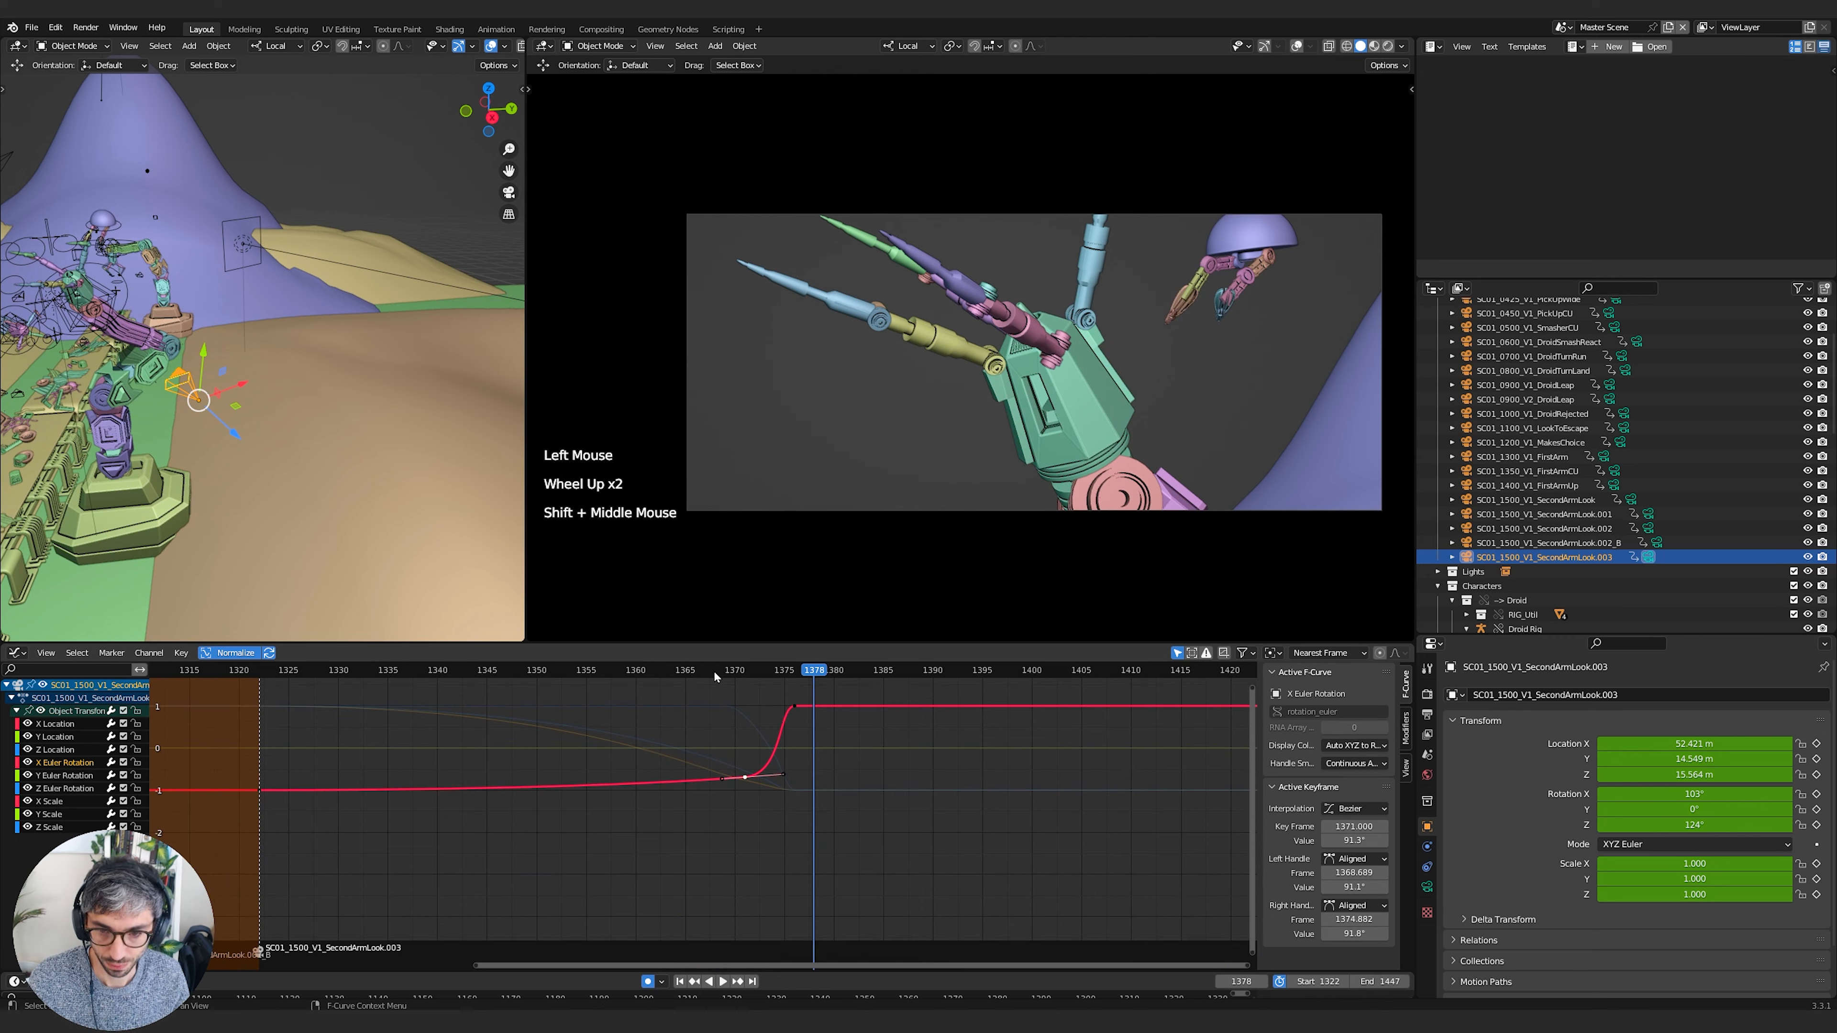
click(762, 673)
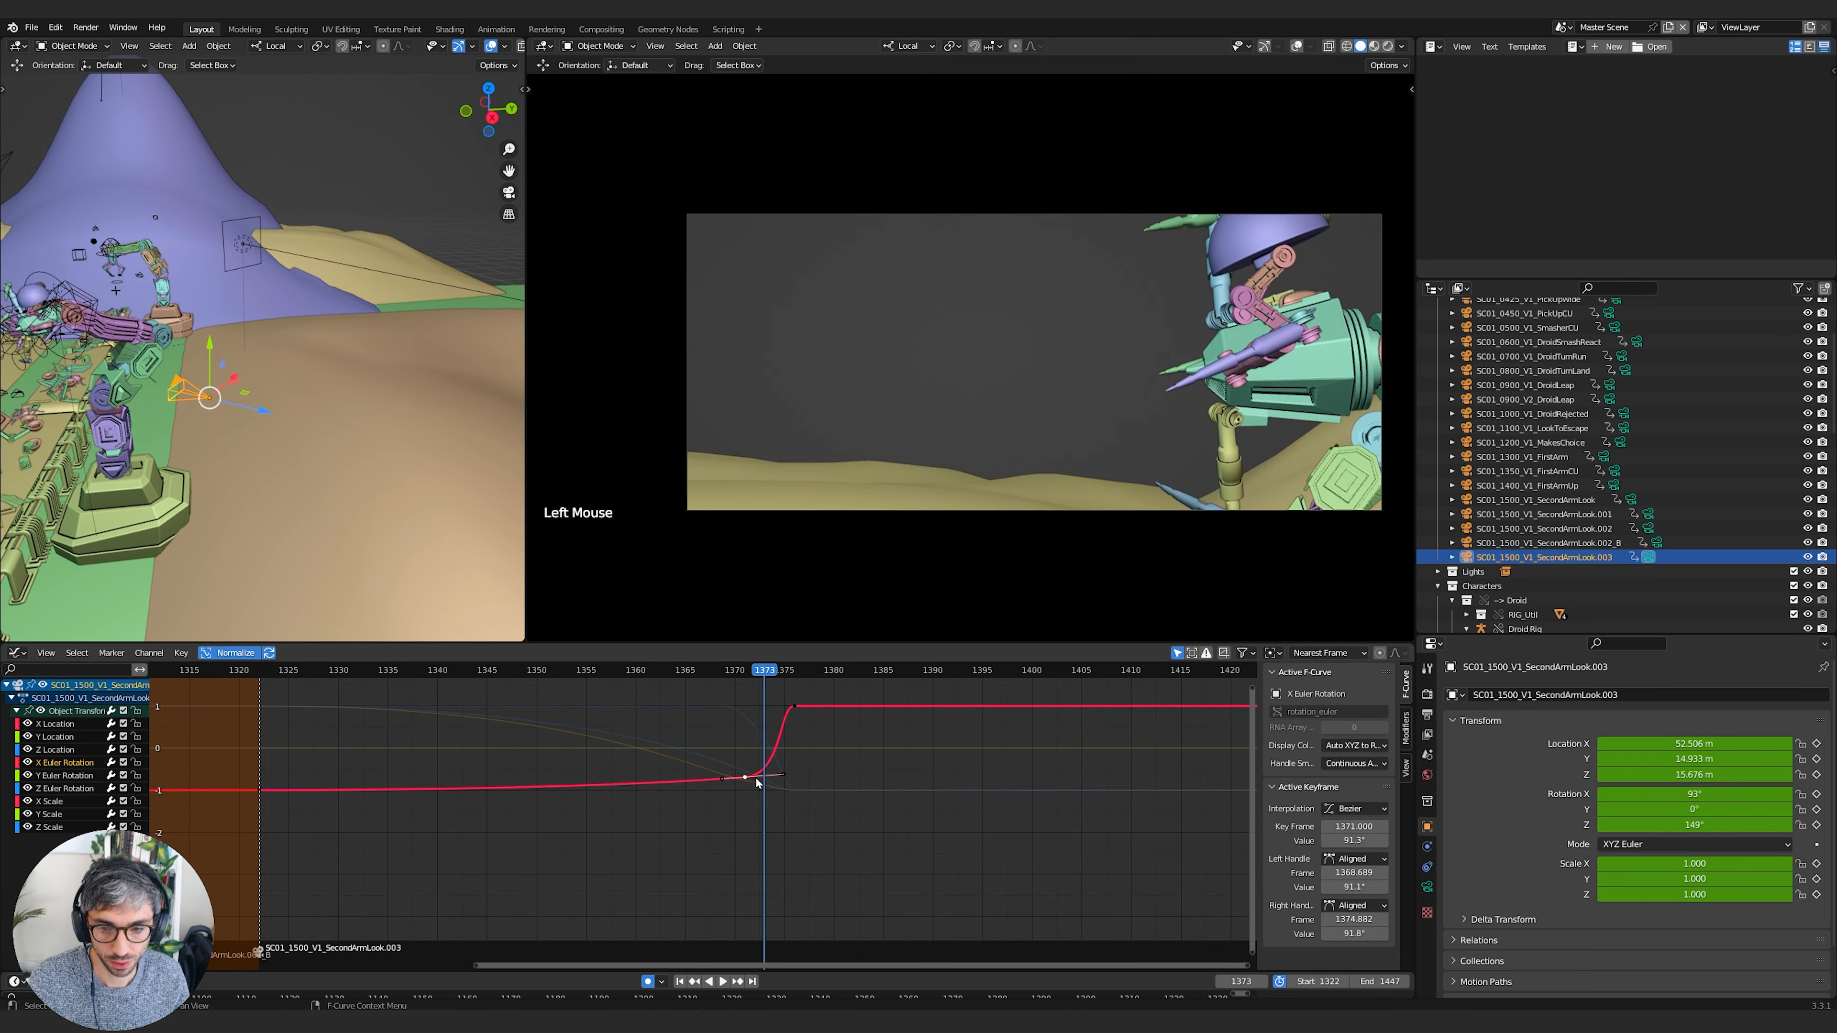
key(g)
key(g)
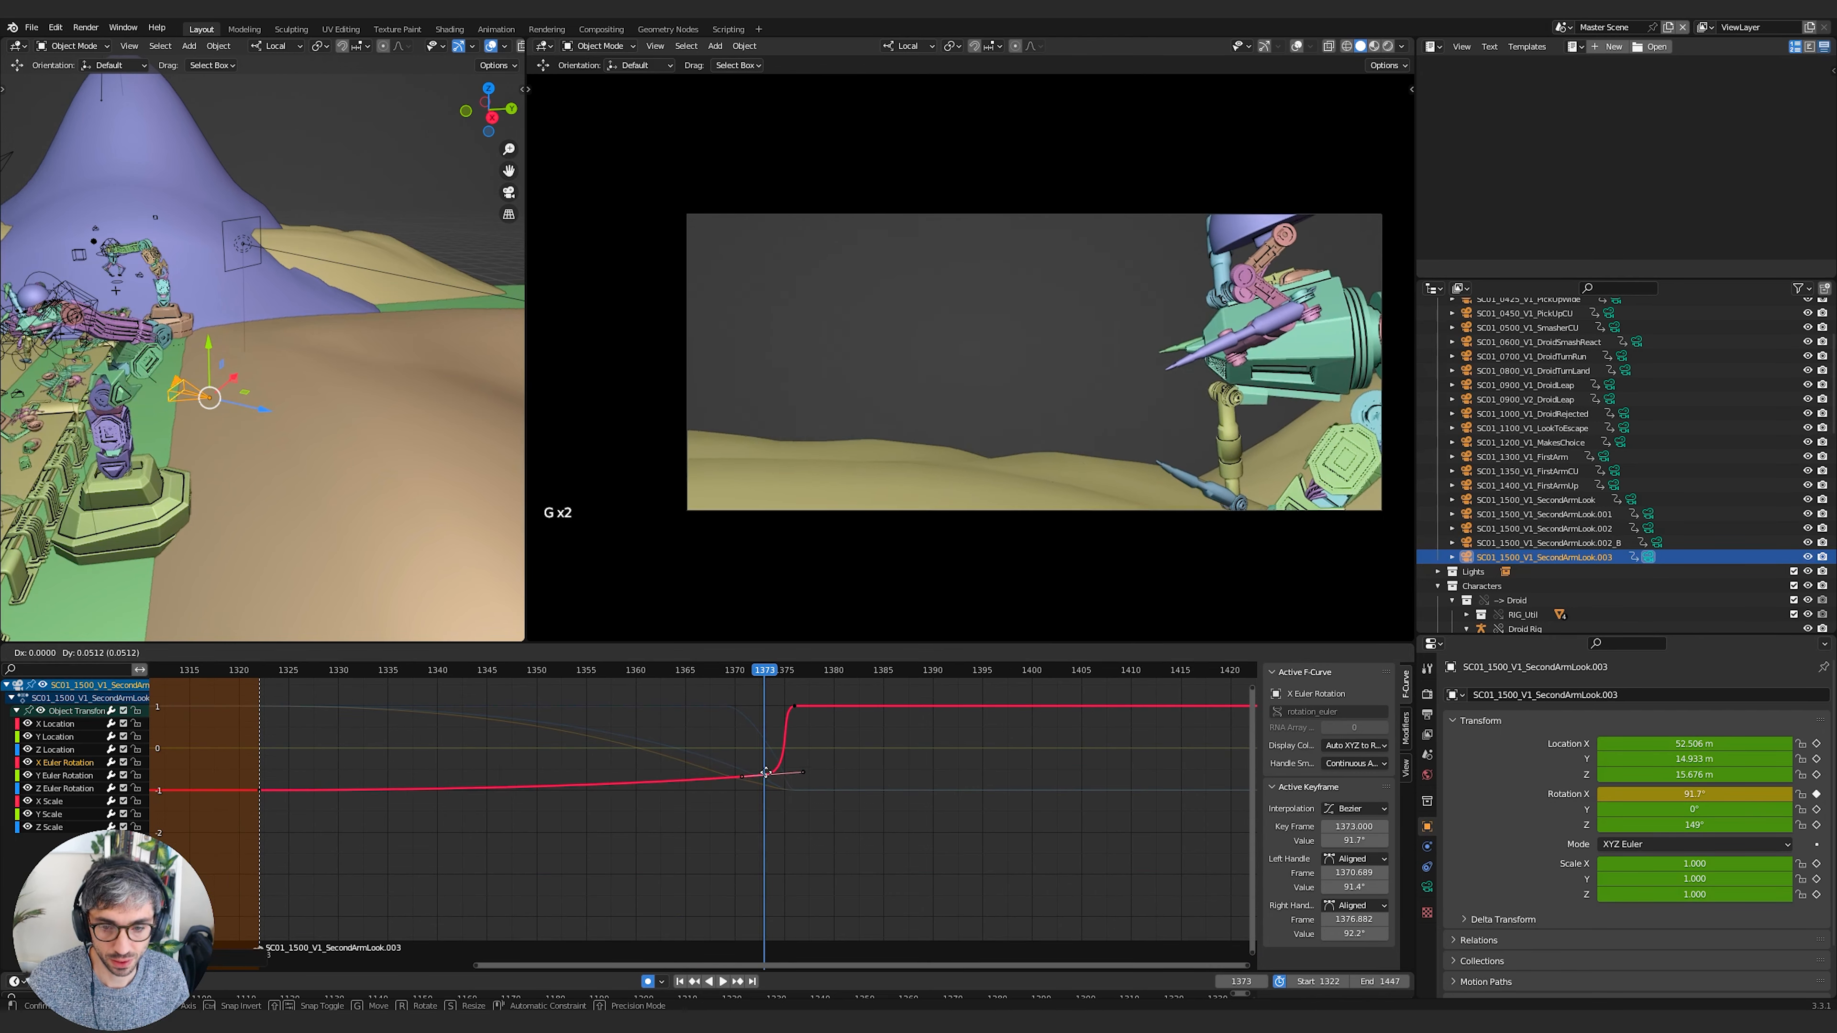
click(765, 770)
Play the shot and scrub through the push-in to review the timing of the upward tilt
key(space)
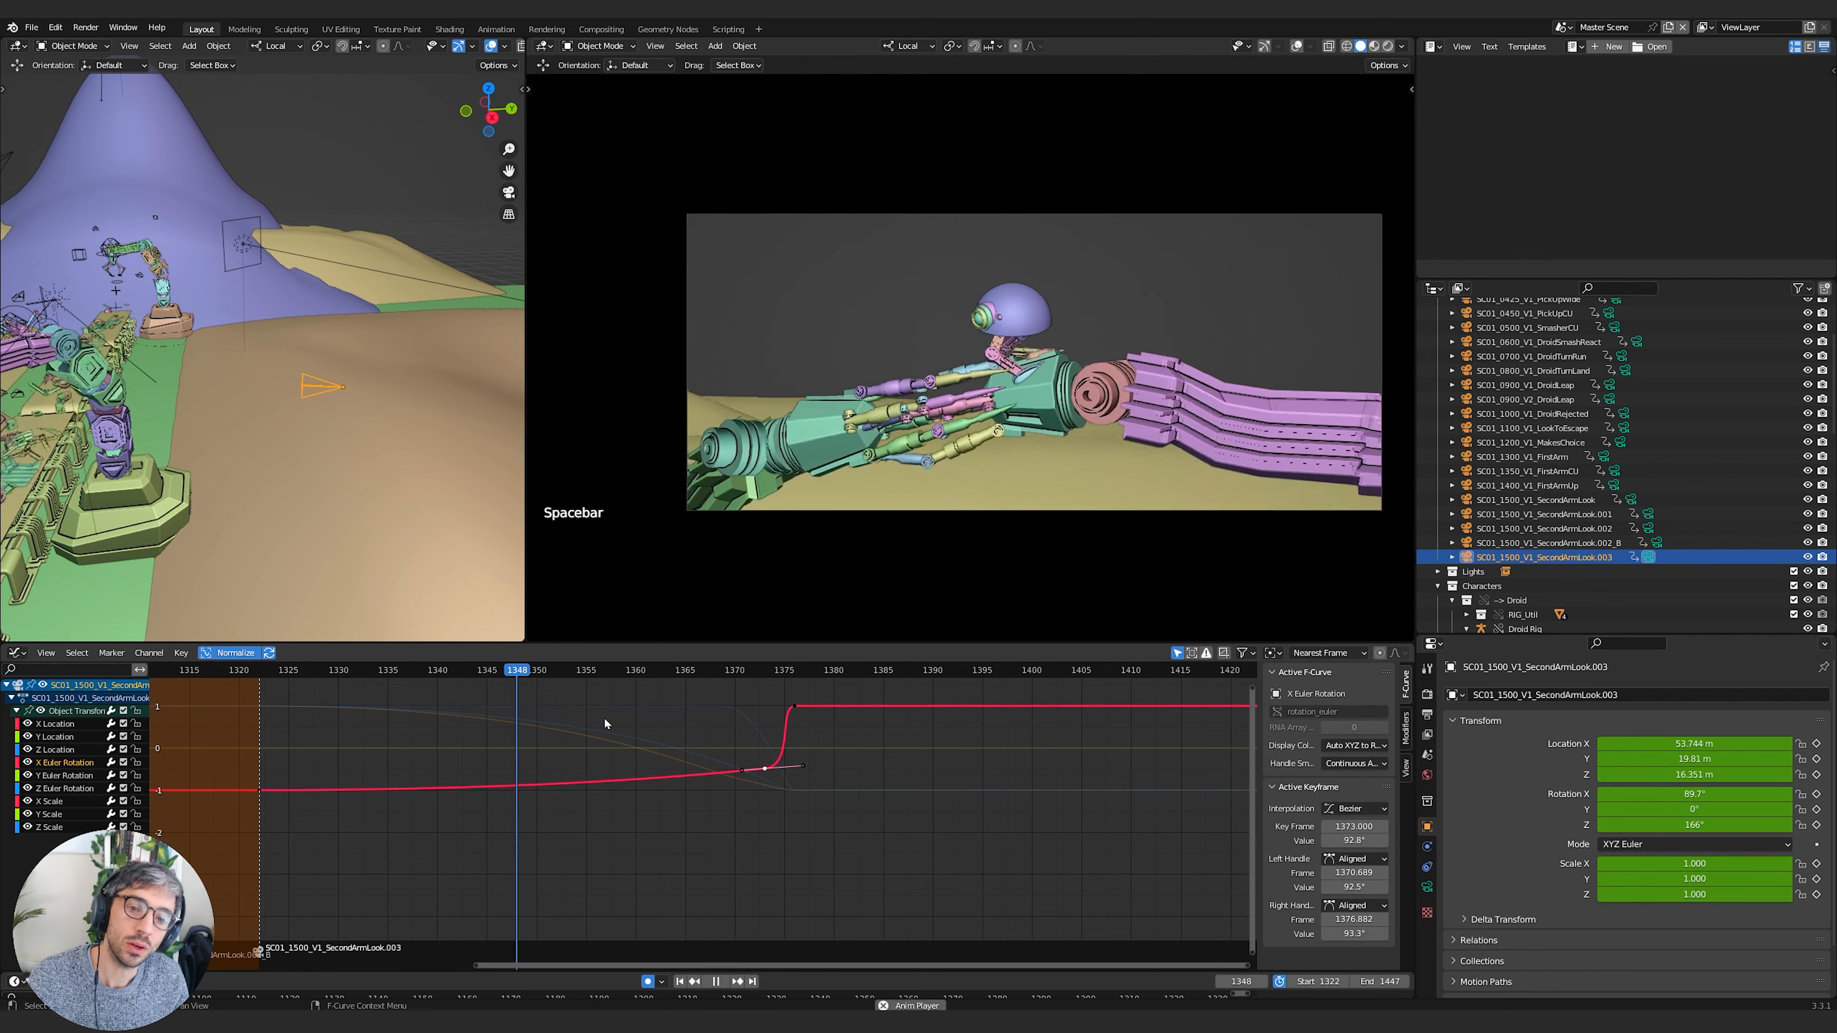
key(space)
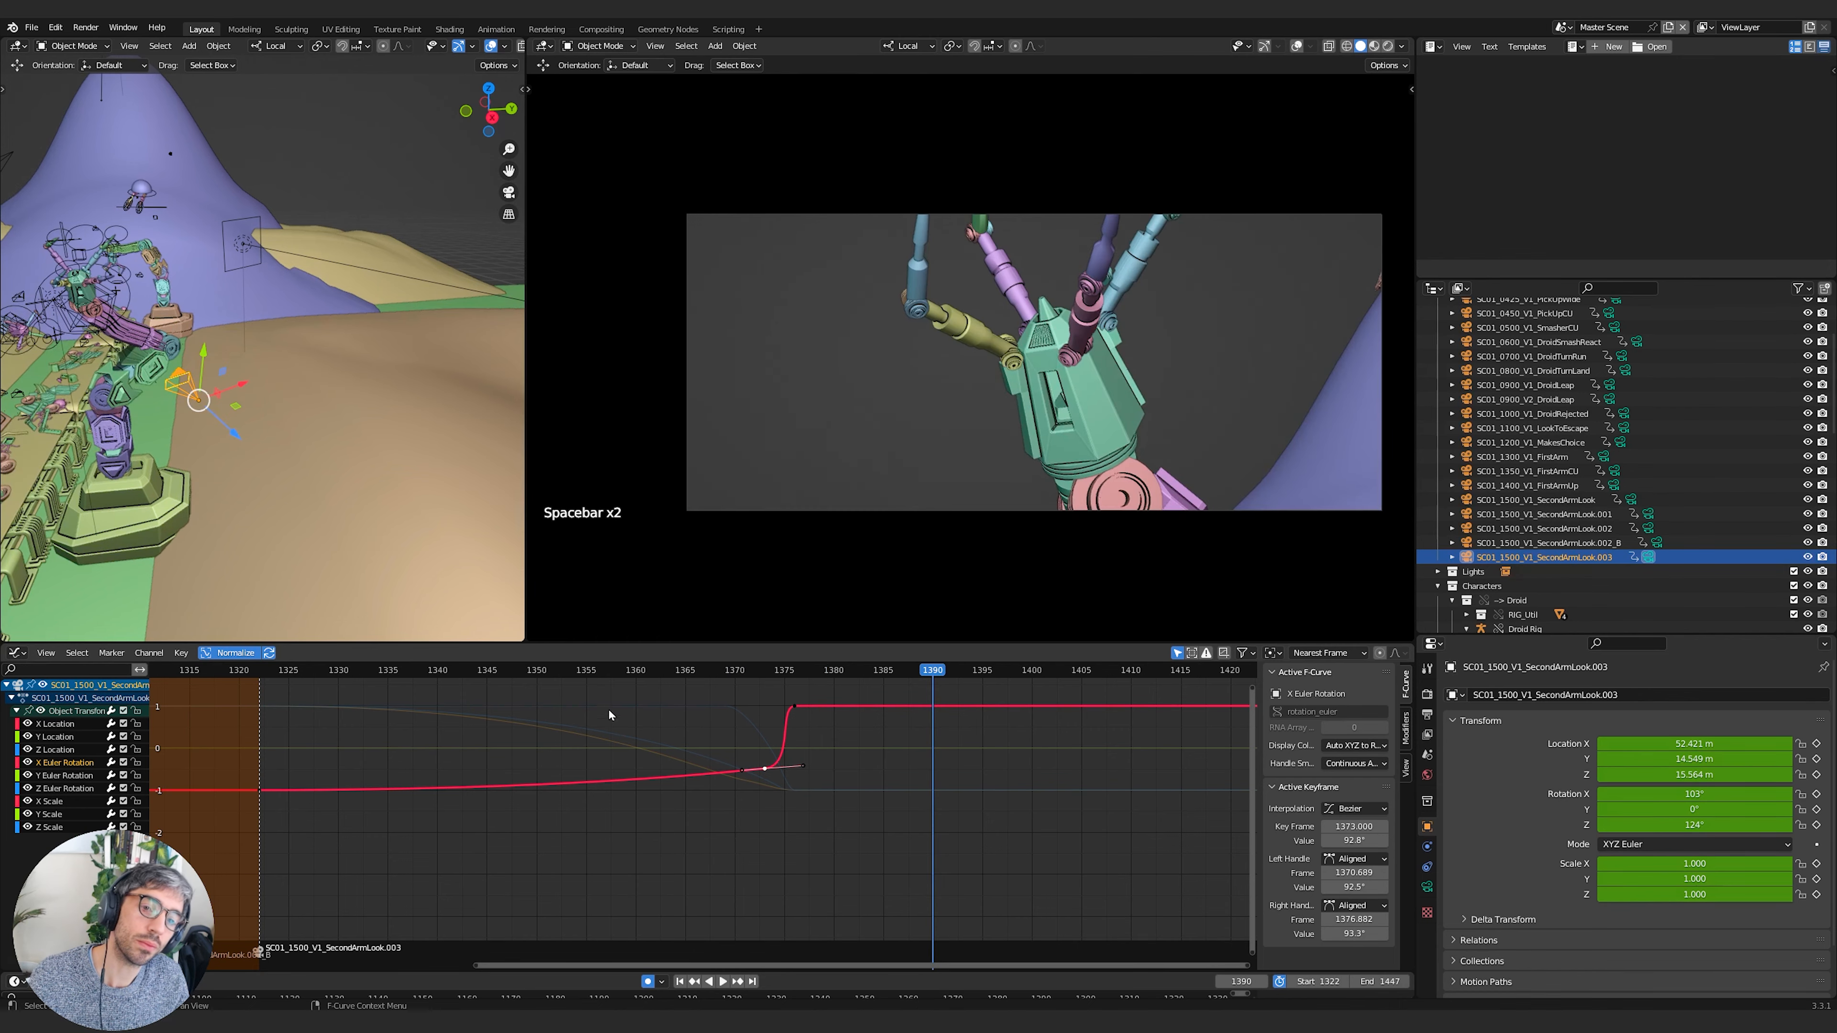
click(574, 657)
key(space)
click(578, 669)
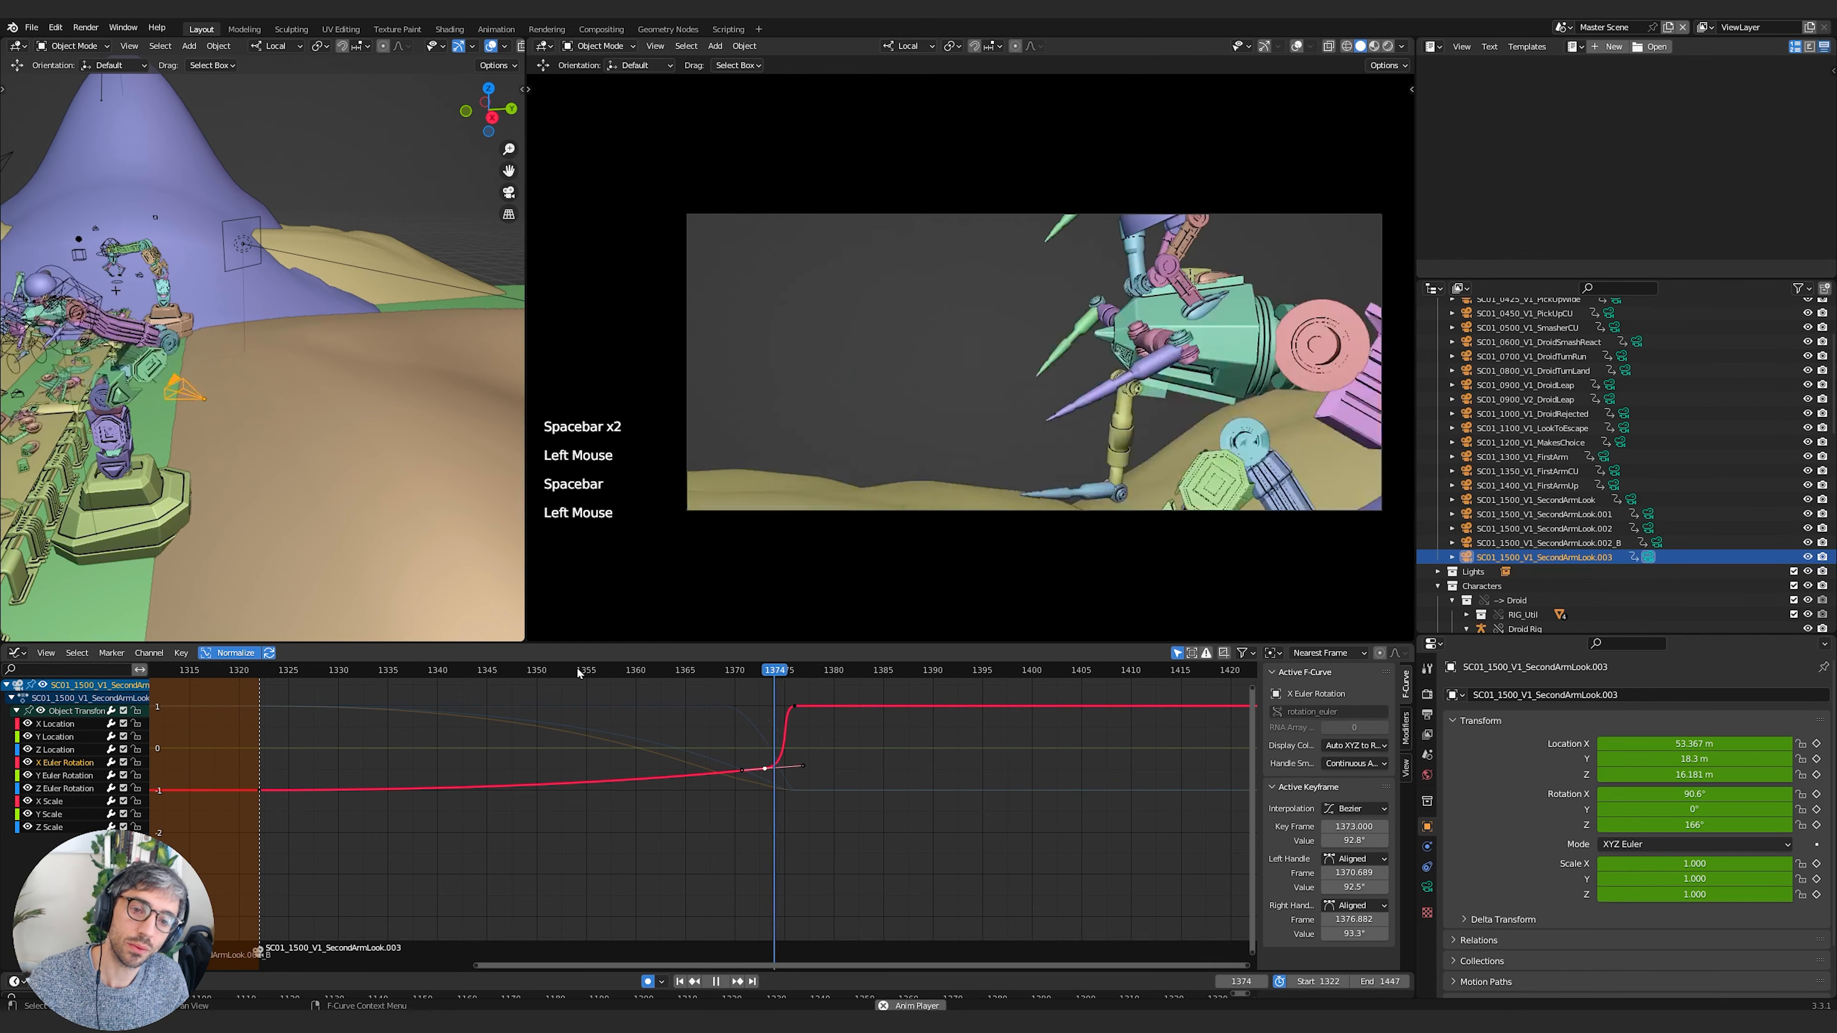
key(space)
drag(581, 669, 725, 702)
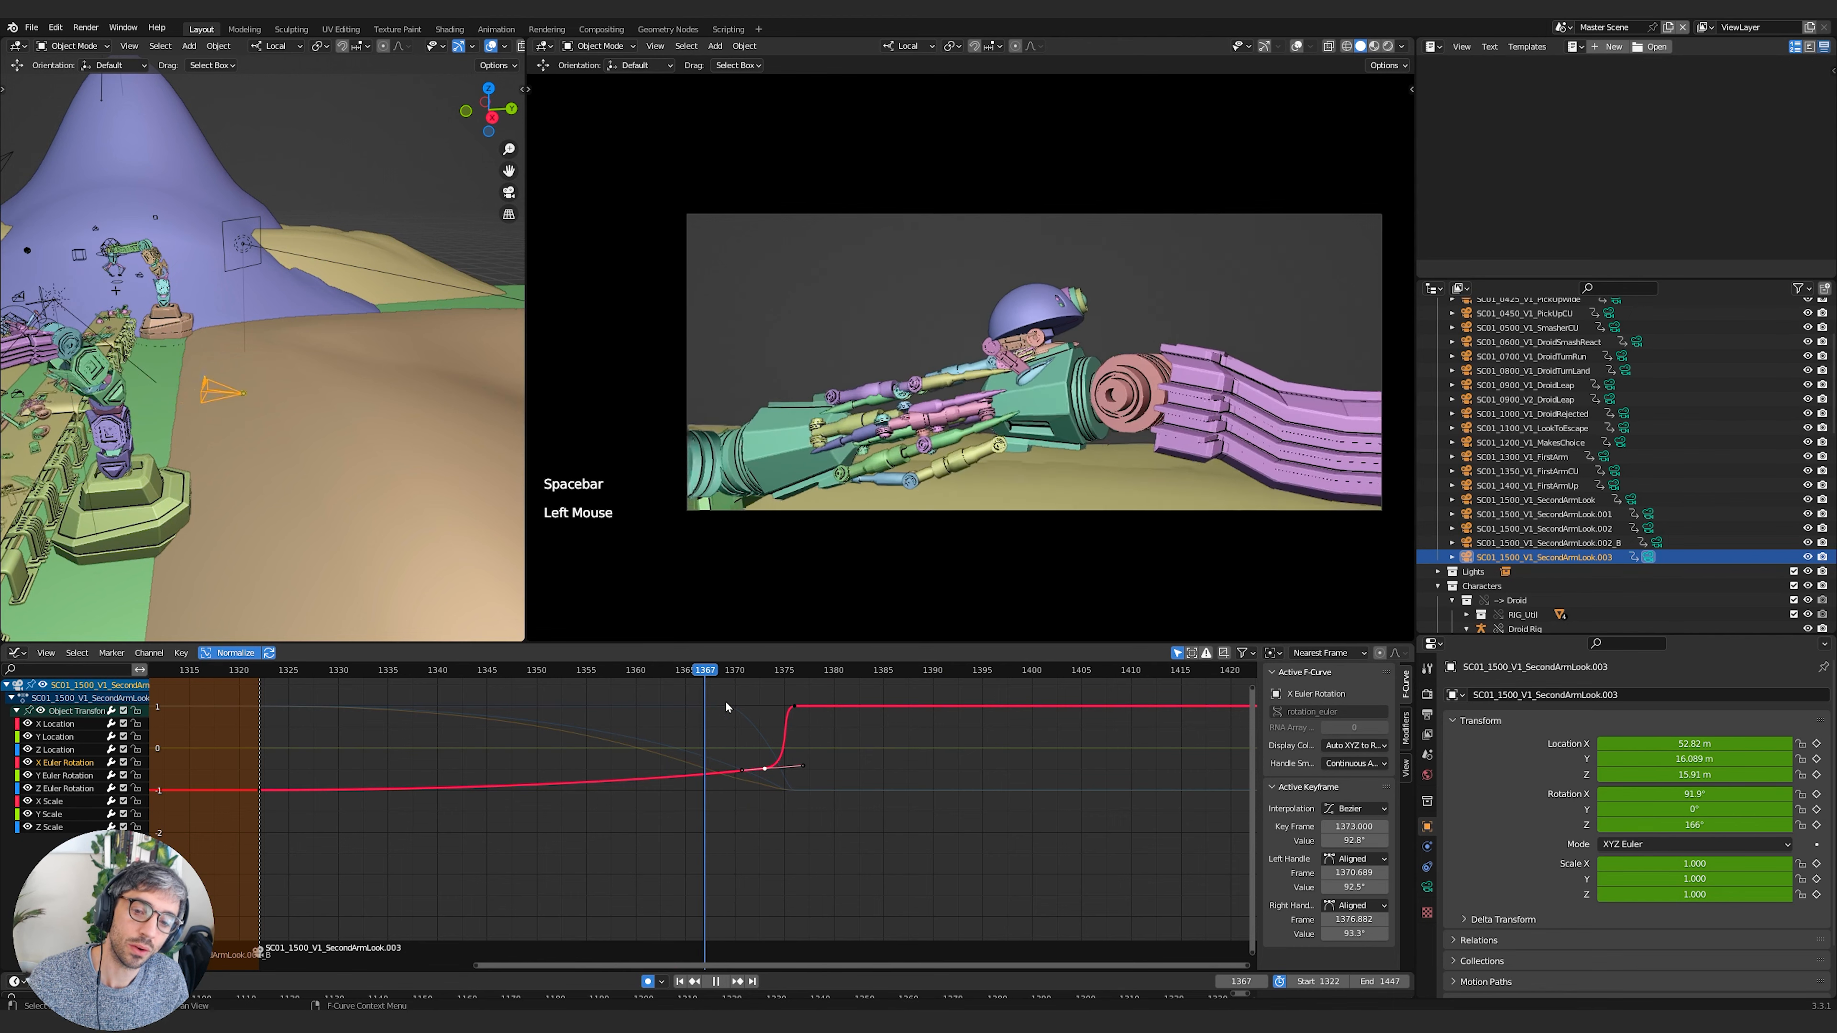
Move the X Euler Rotation key from frame 1376 to frame 1380 and review the tilt up to frame 1383
click(796, 706)
key(g)
click(834, 706)
key(space)
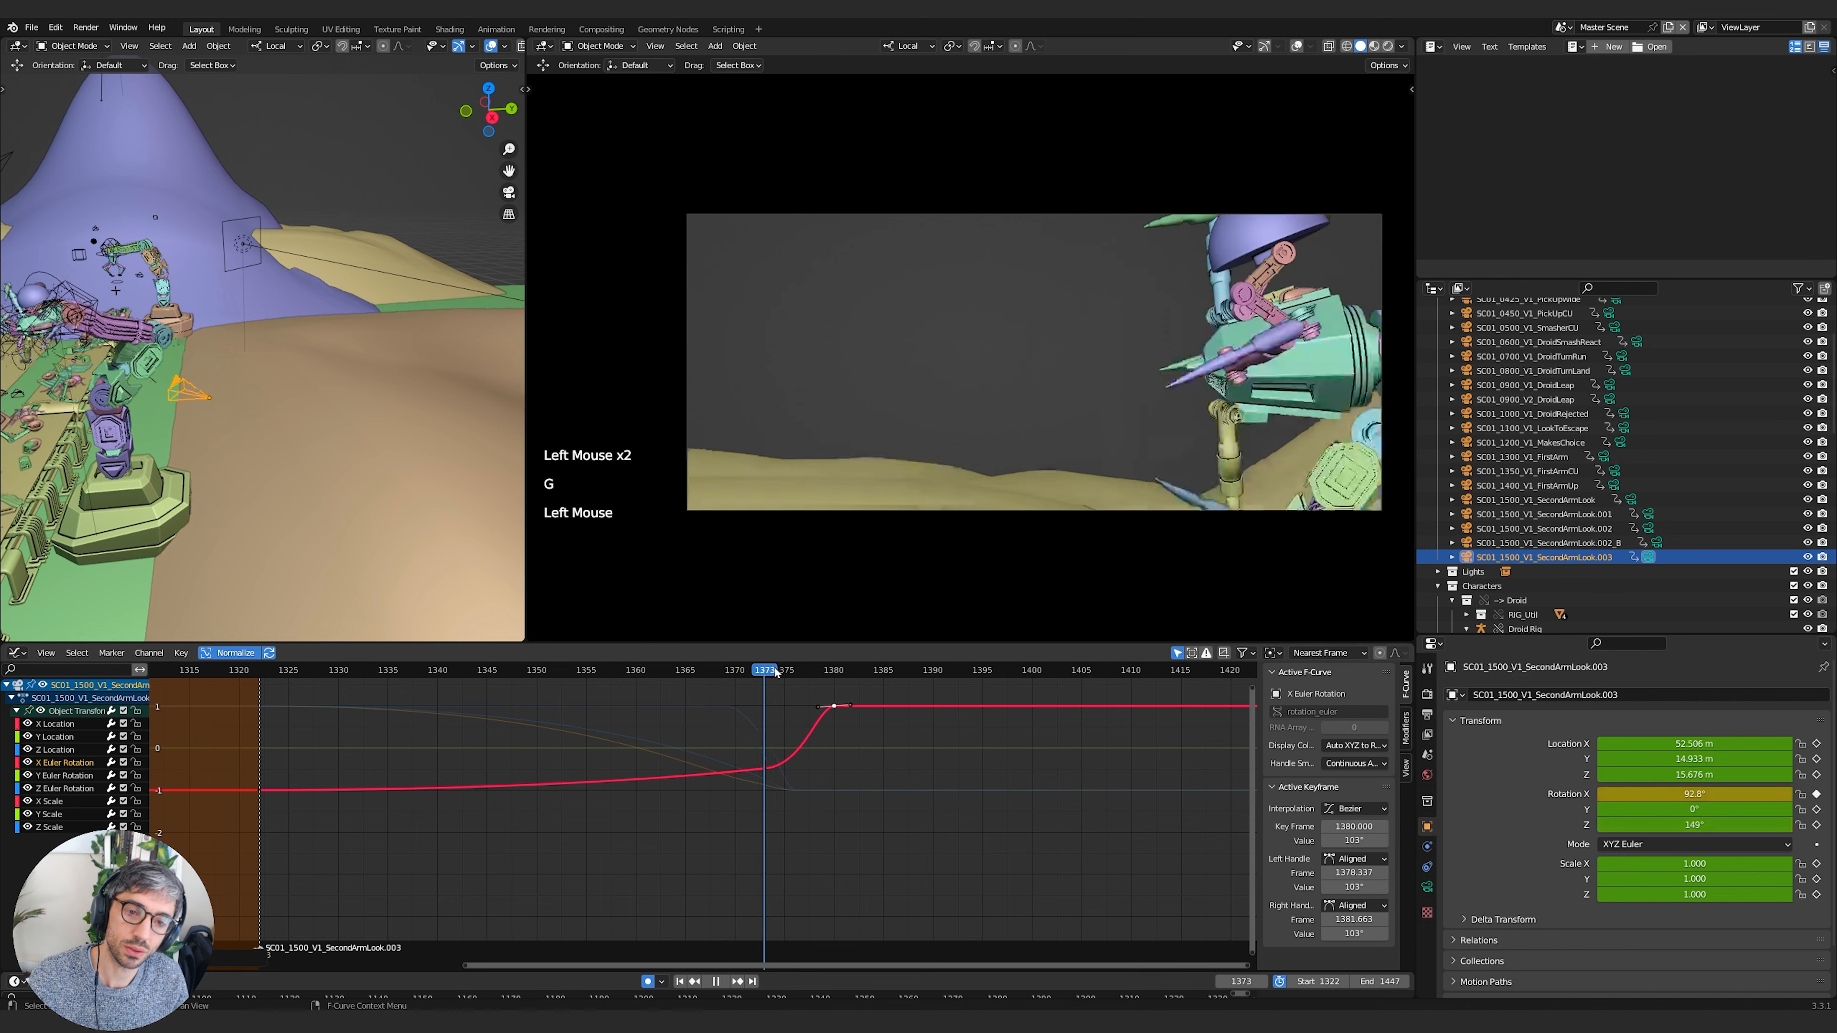
key(space)
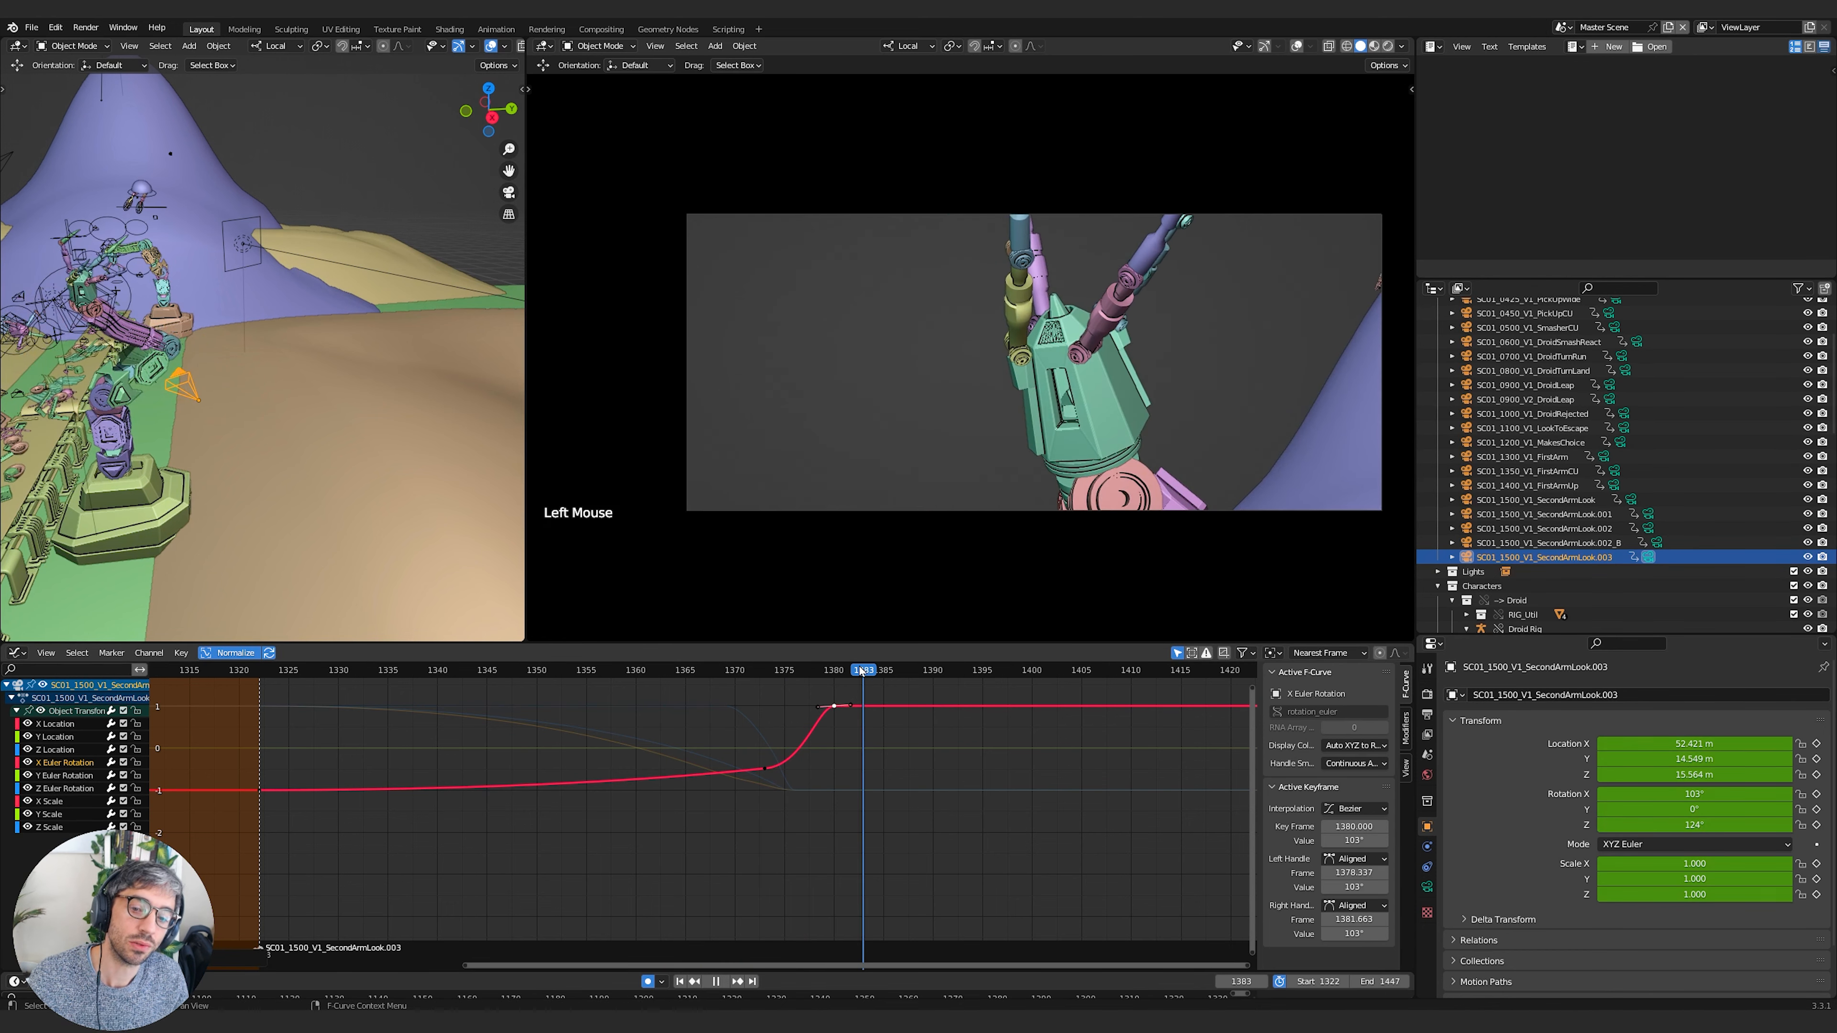
Move the Z Euler Rotation key from frame 1376 to frame 1383 and lower it to about 110°
click(59, 777)
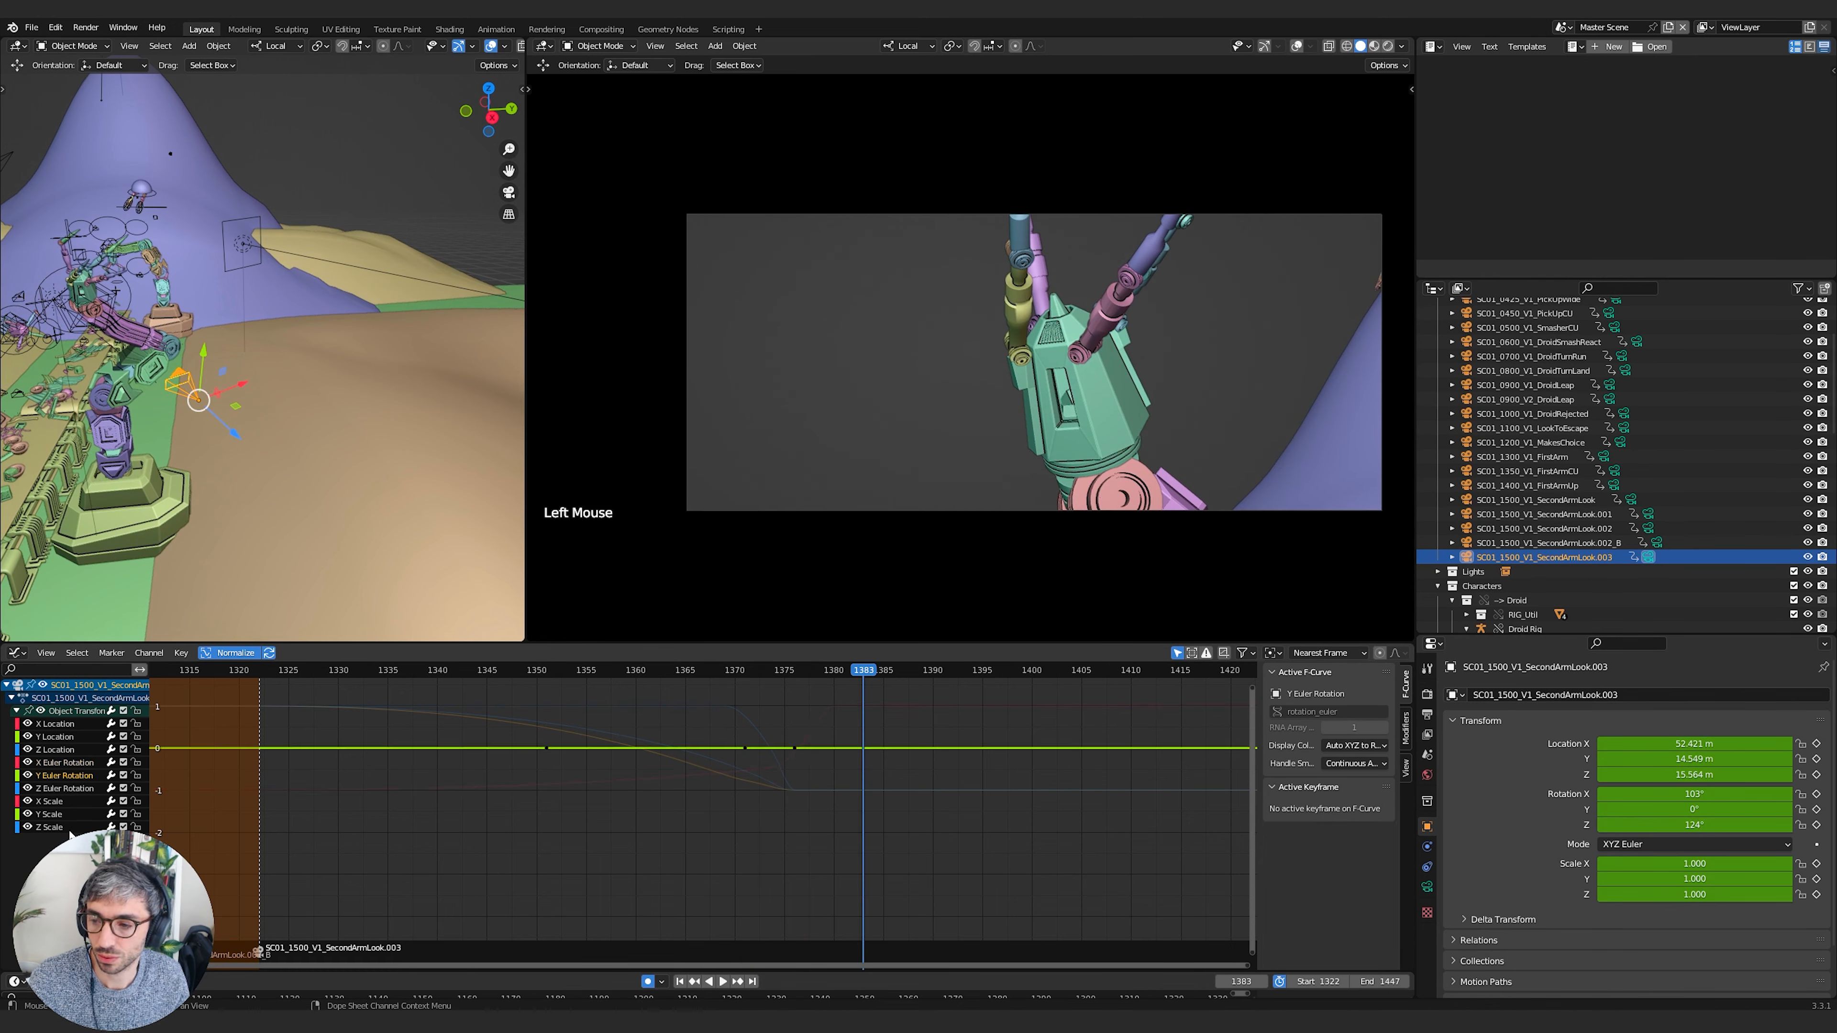
click(62, 788)
click(793, 790)
key(g)
key(g)
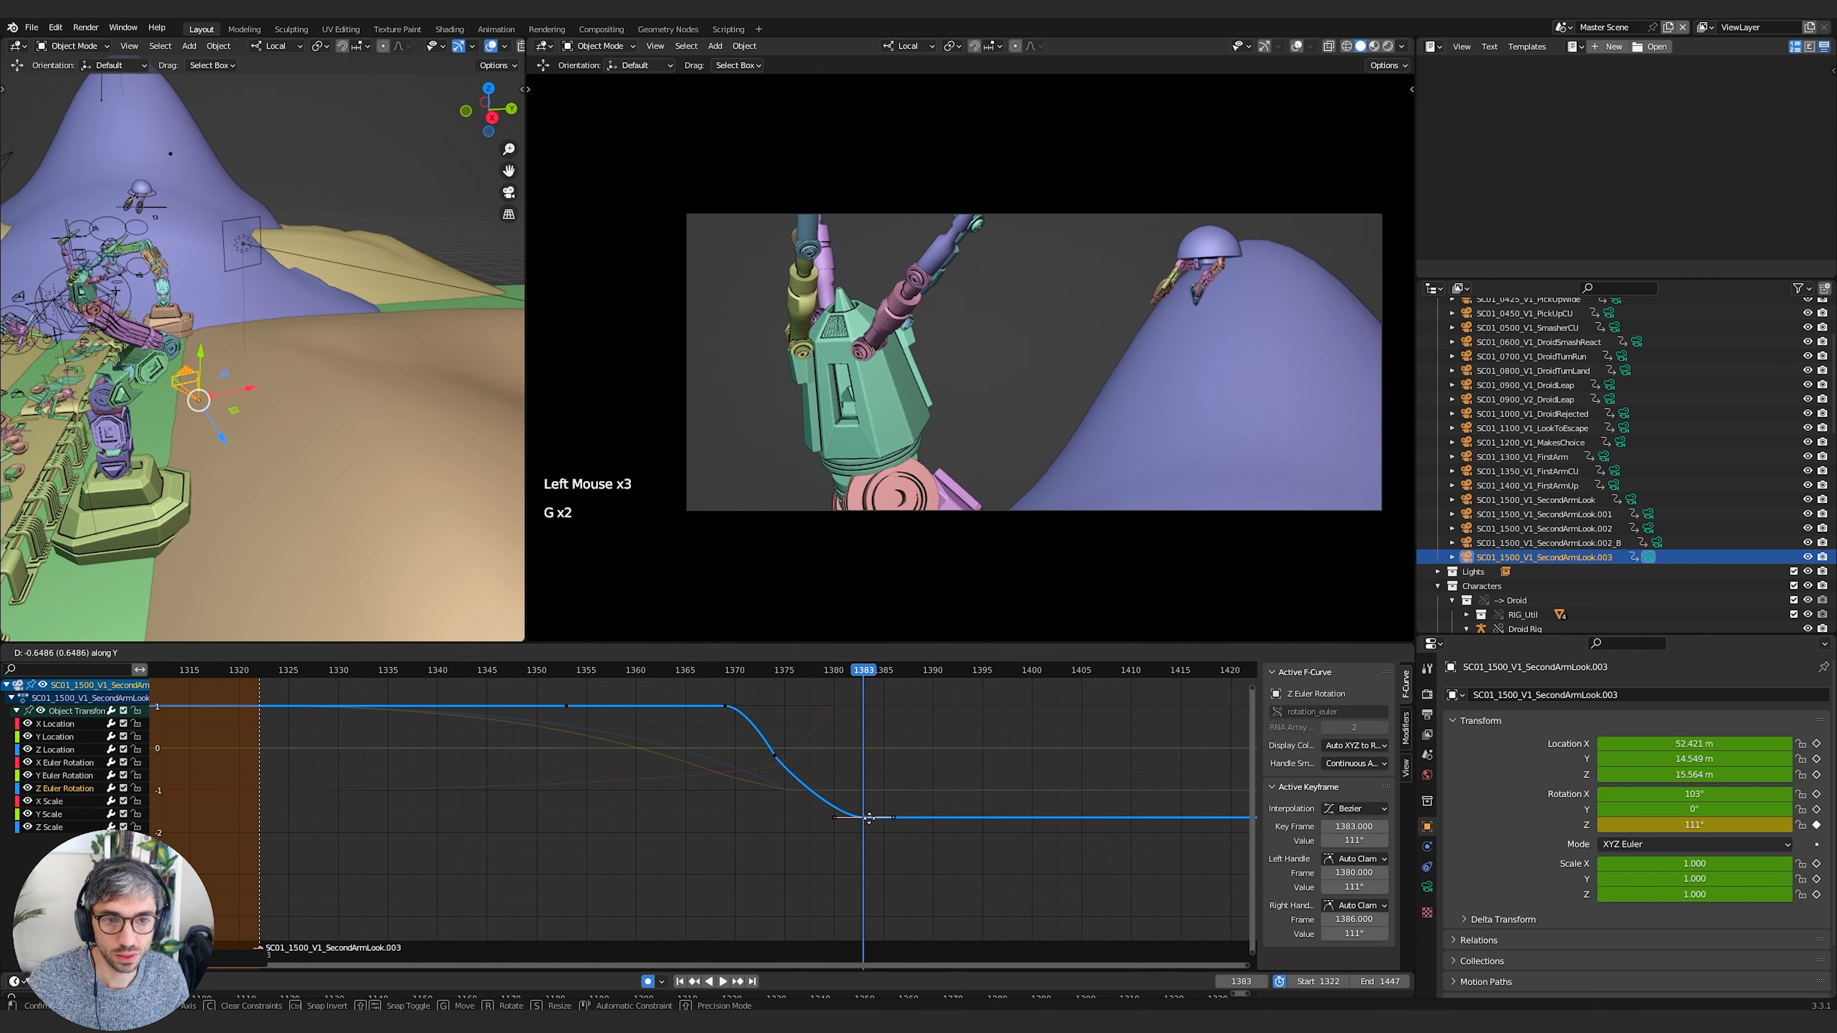
click(924, 702)
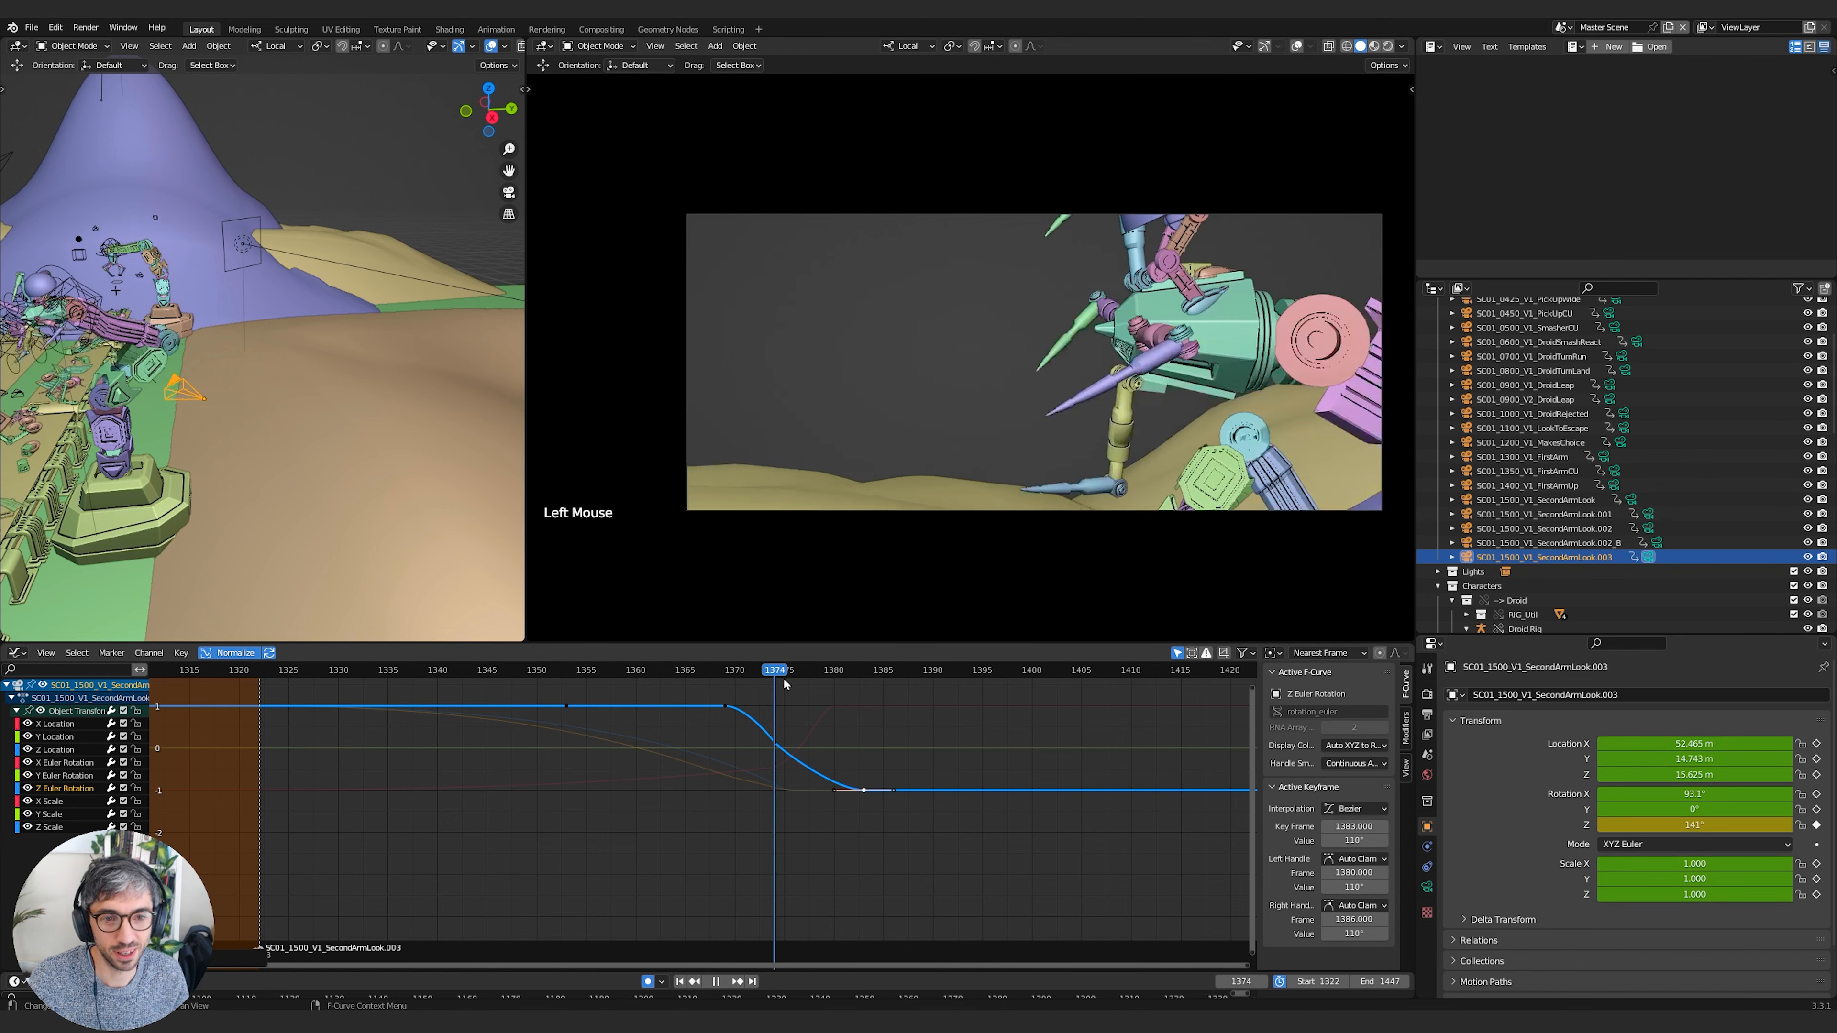
Angle the handles of the X Euler Rotation key at frame 1373 more steeply and raise the key to about 95.3°
drag(875, 700, 863, 706)
drag(861, 691, 804, 691)
click(769, 784)
click(764, 774)
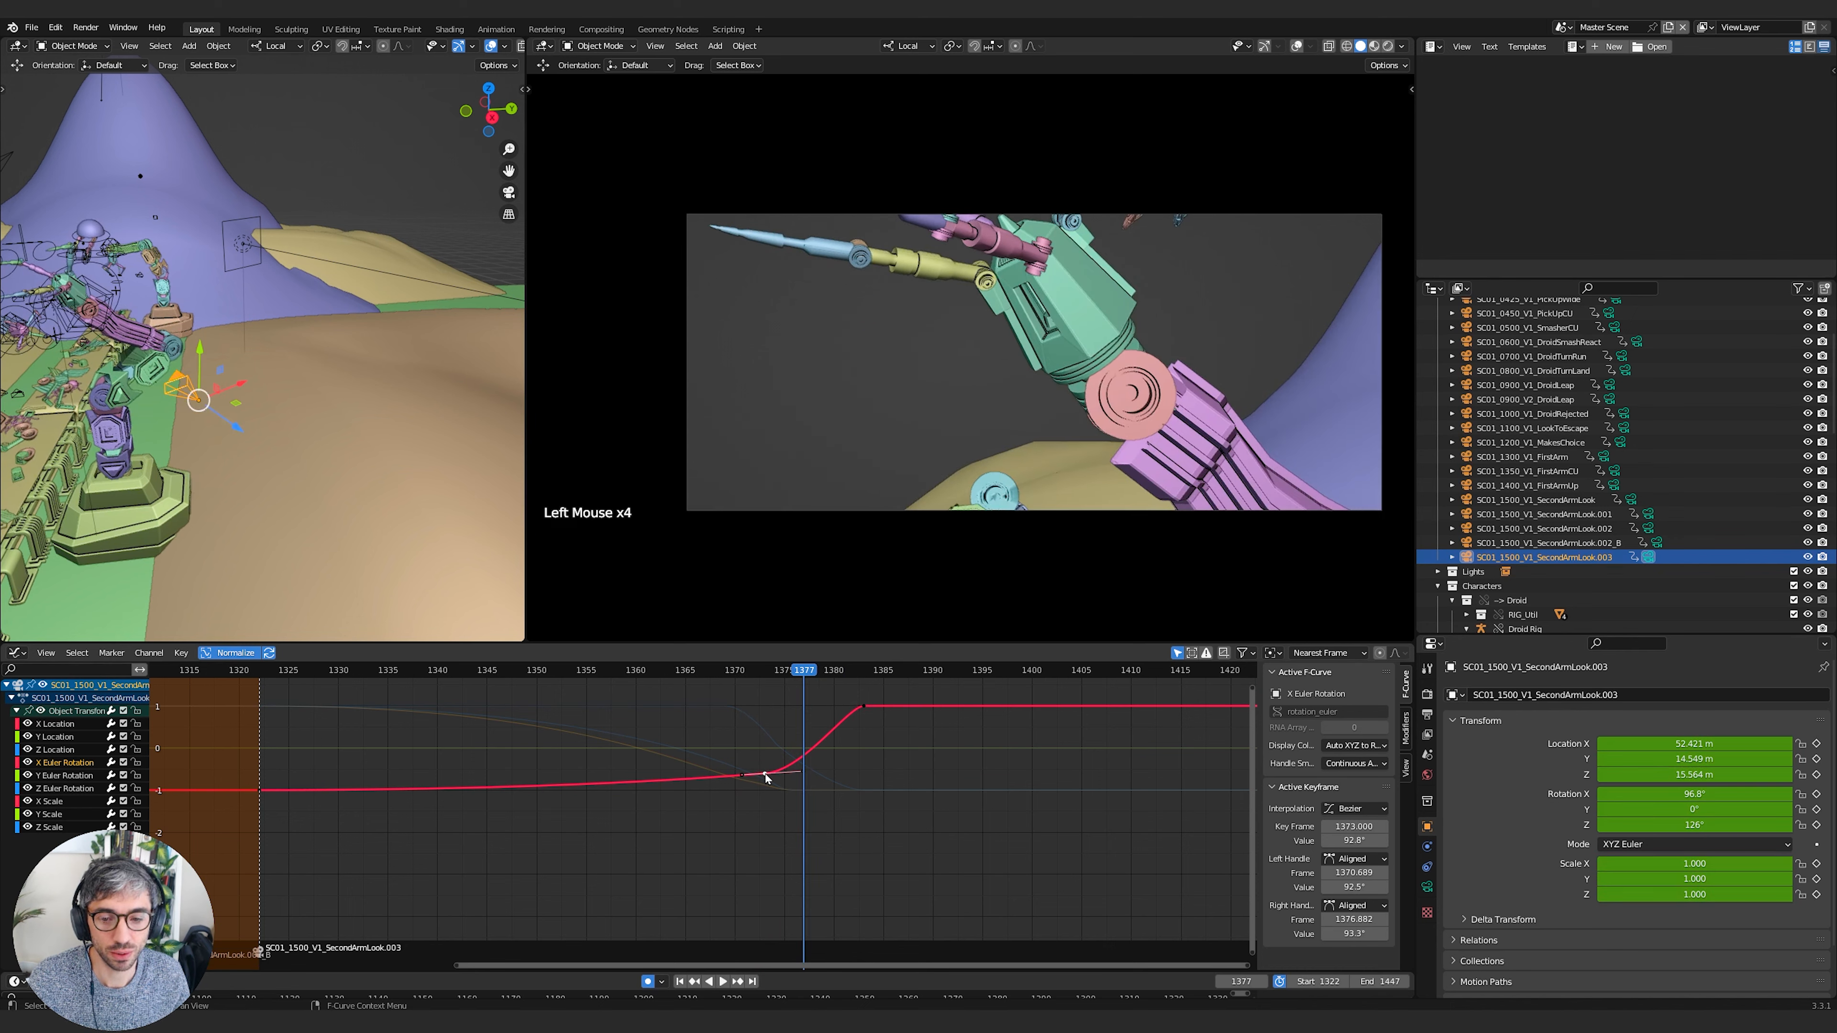
key(r)
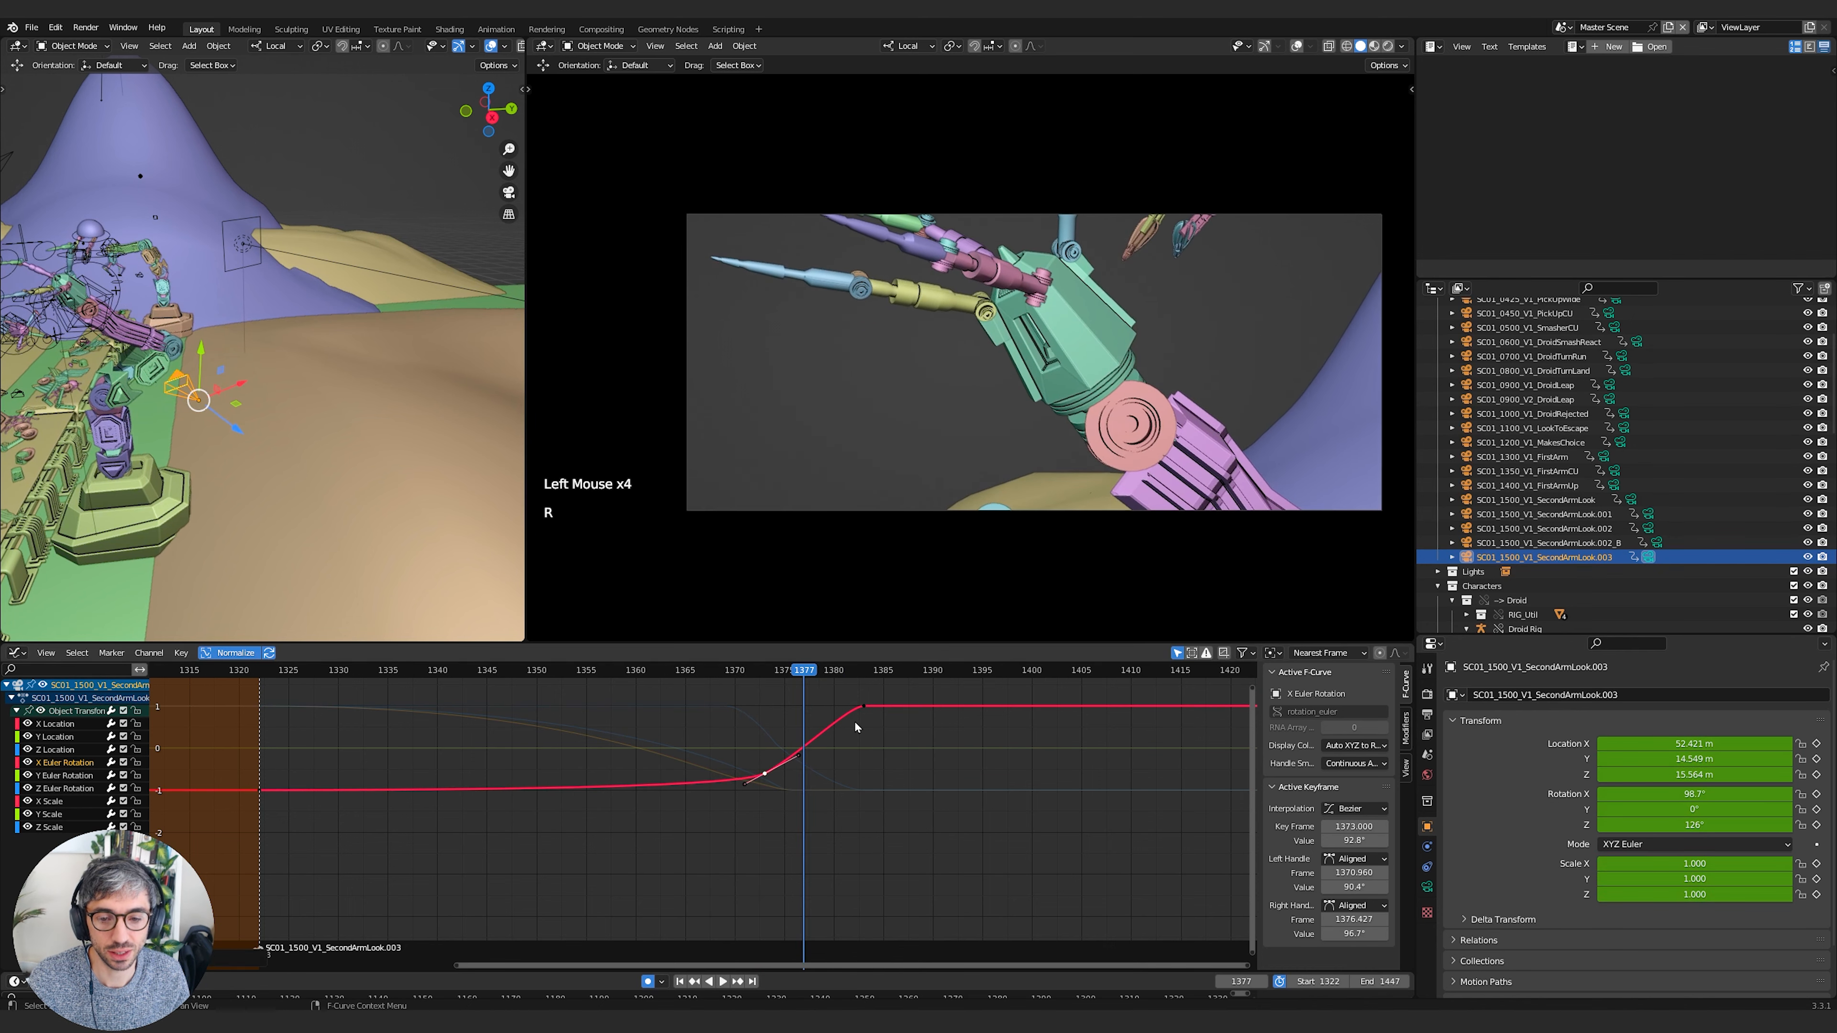
key(r)
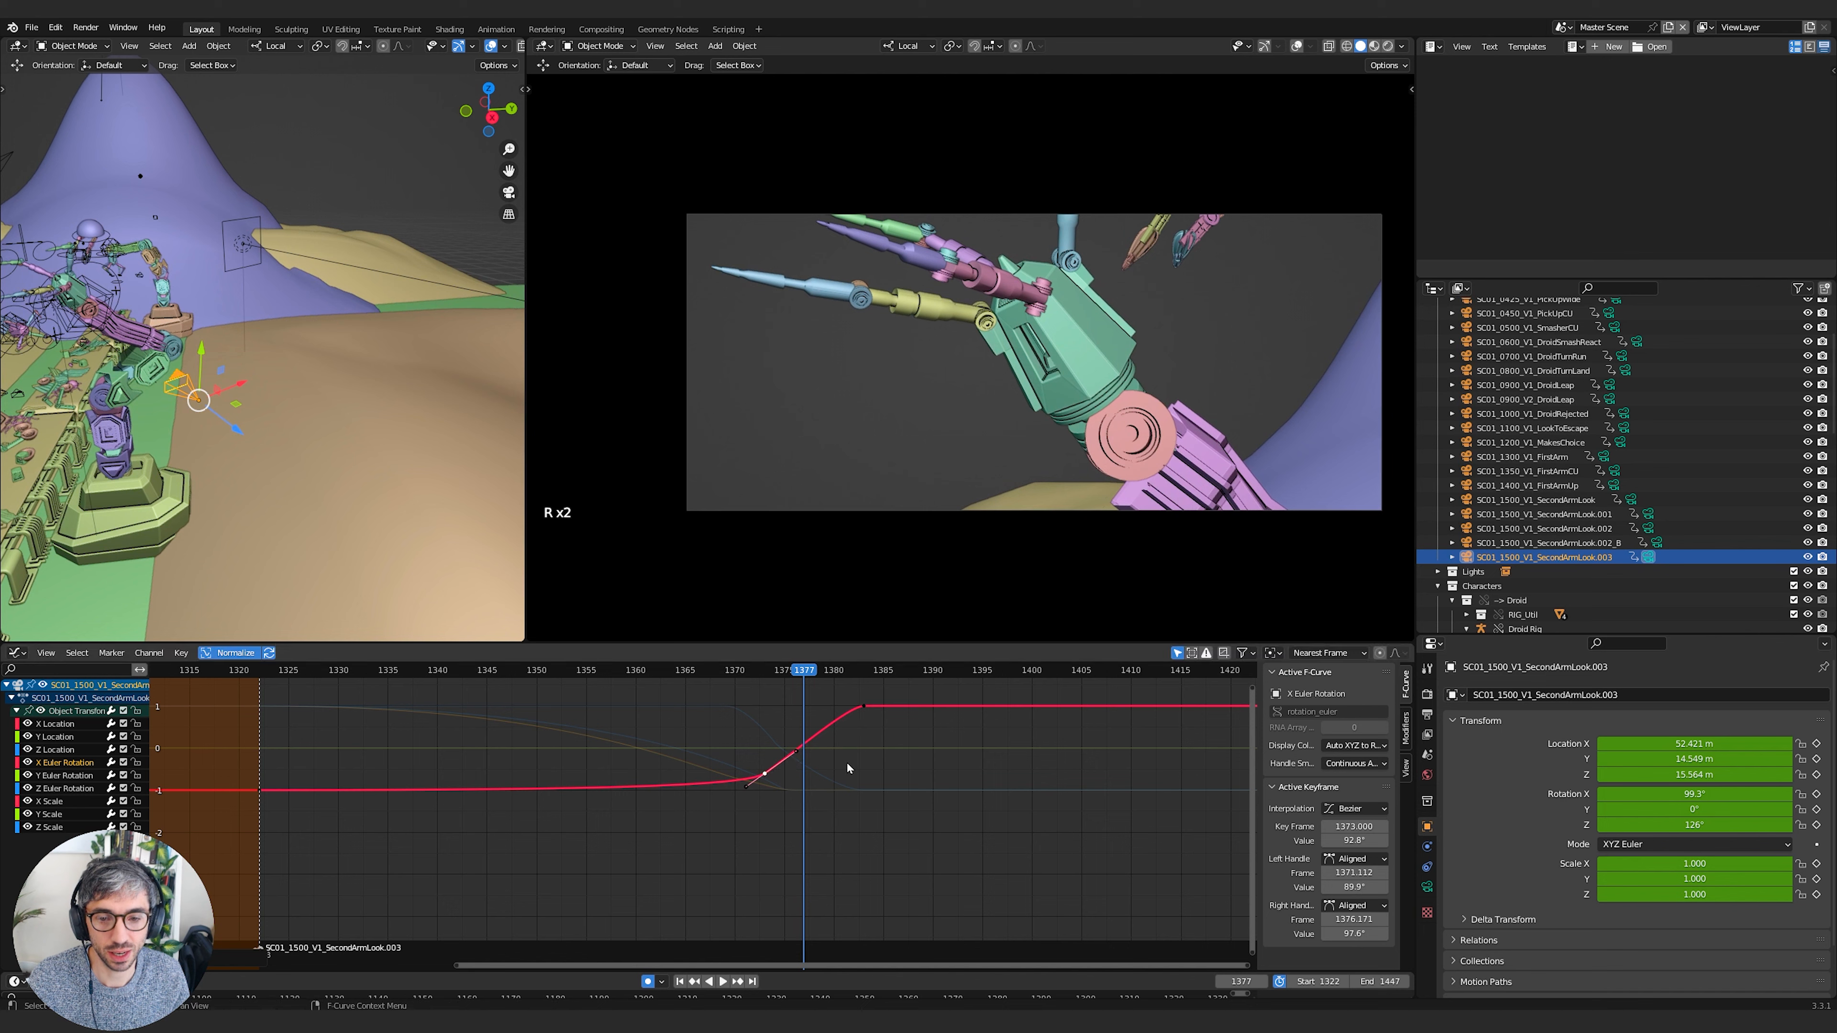
key(g)
click(848, 749)
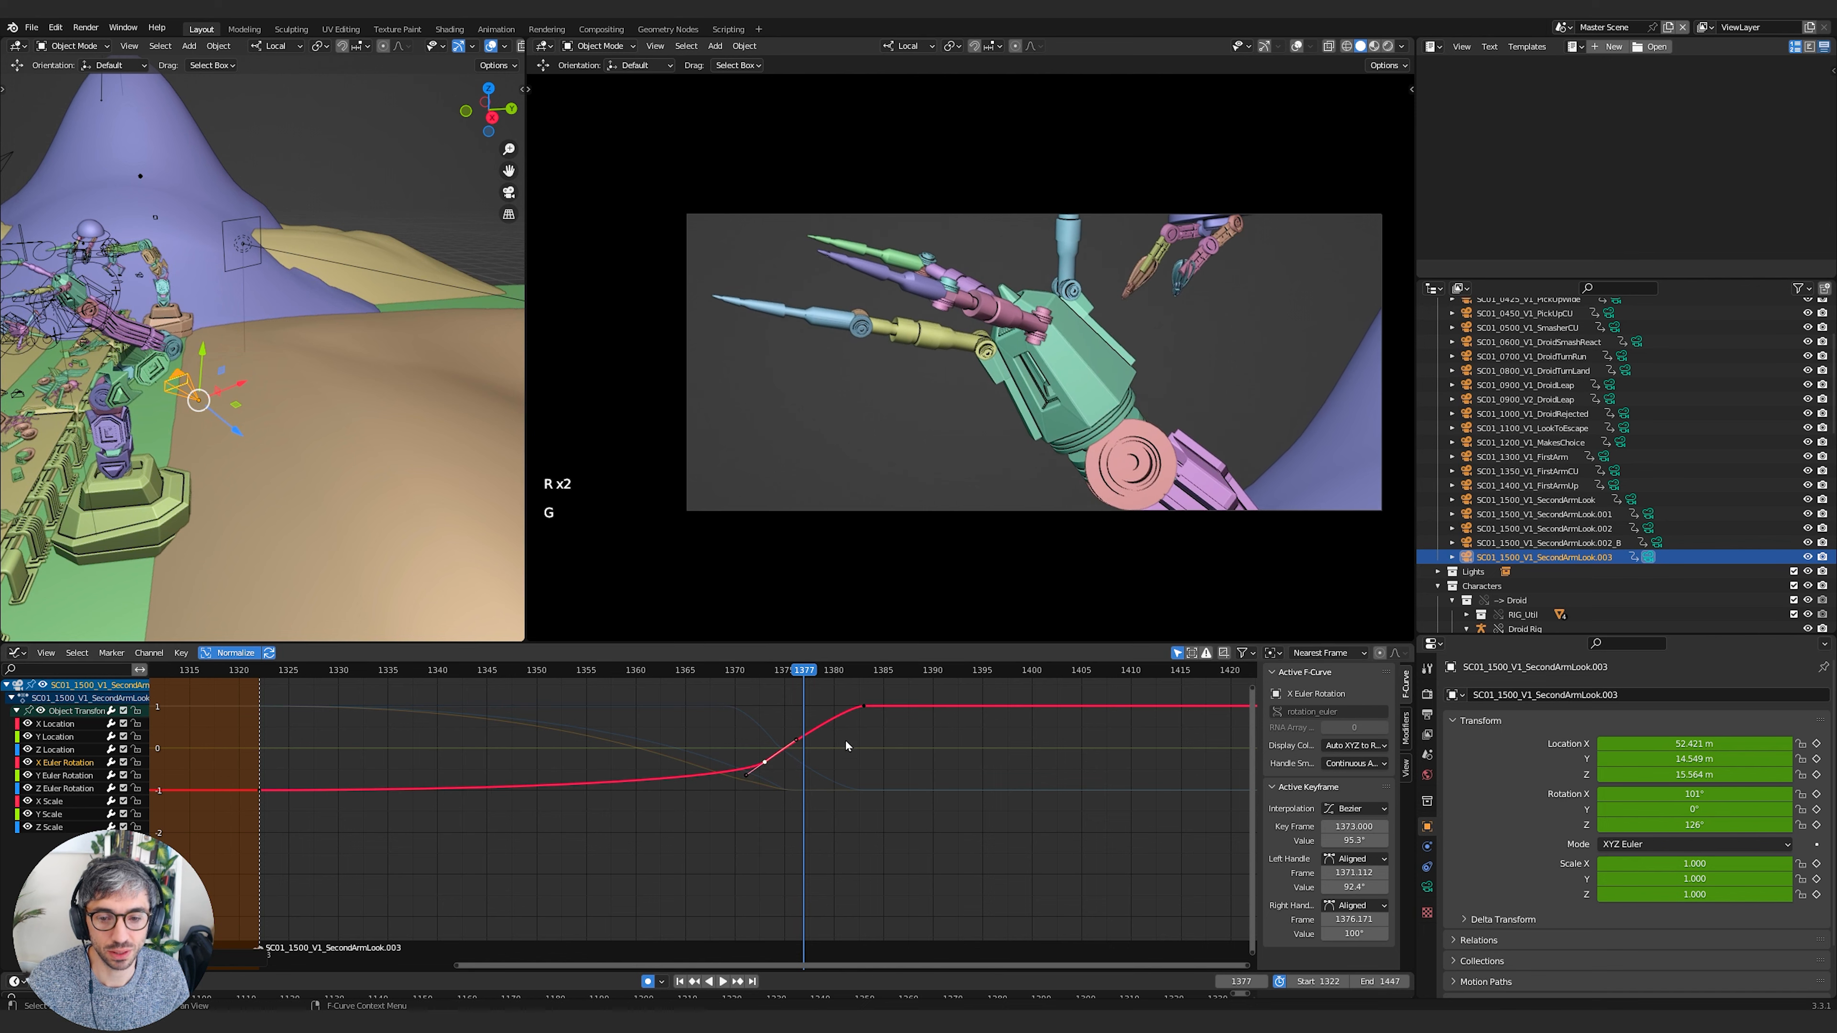
Play the shot and scrub through the turn up to frame 1383 to review the adjusted tilt
drag(578, 670, 814, 655)
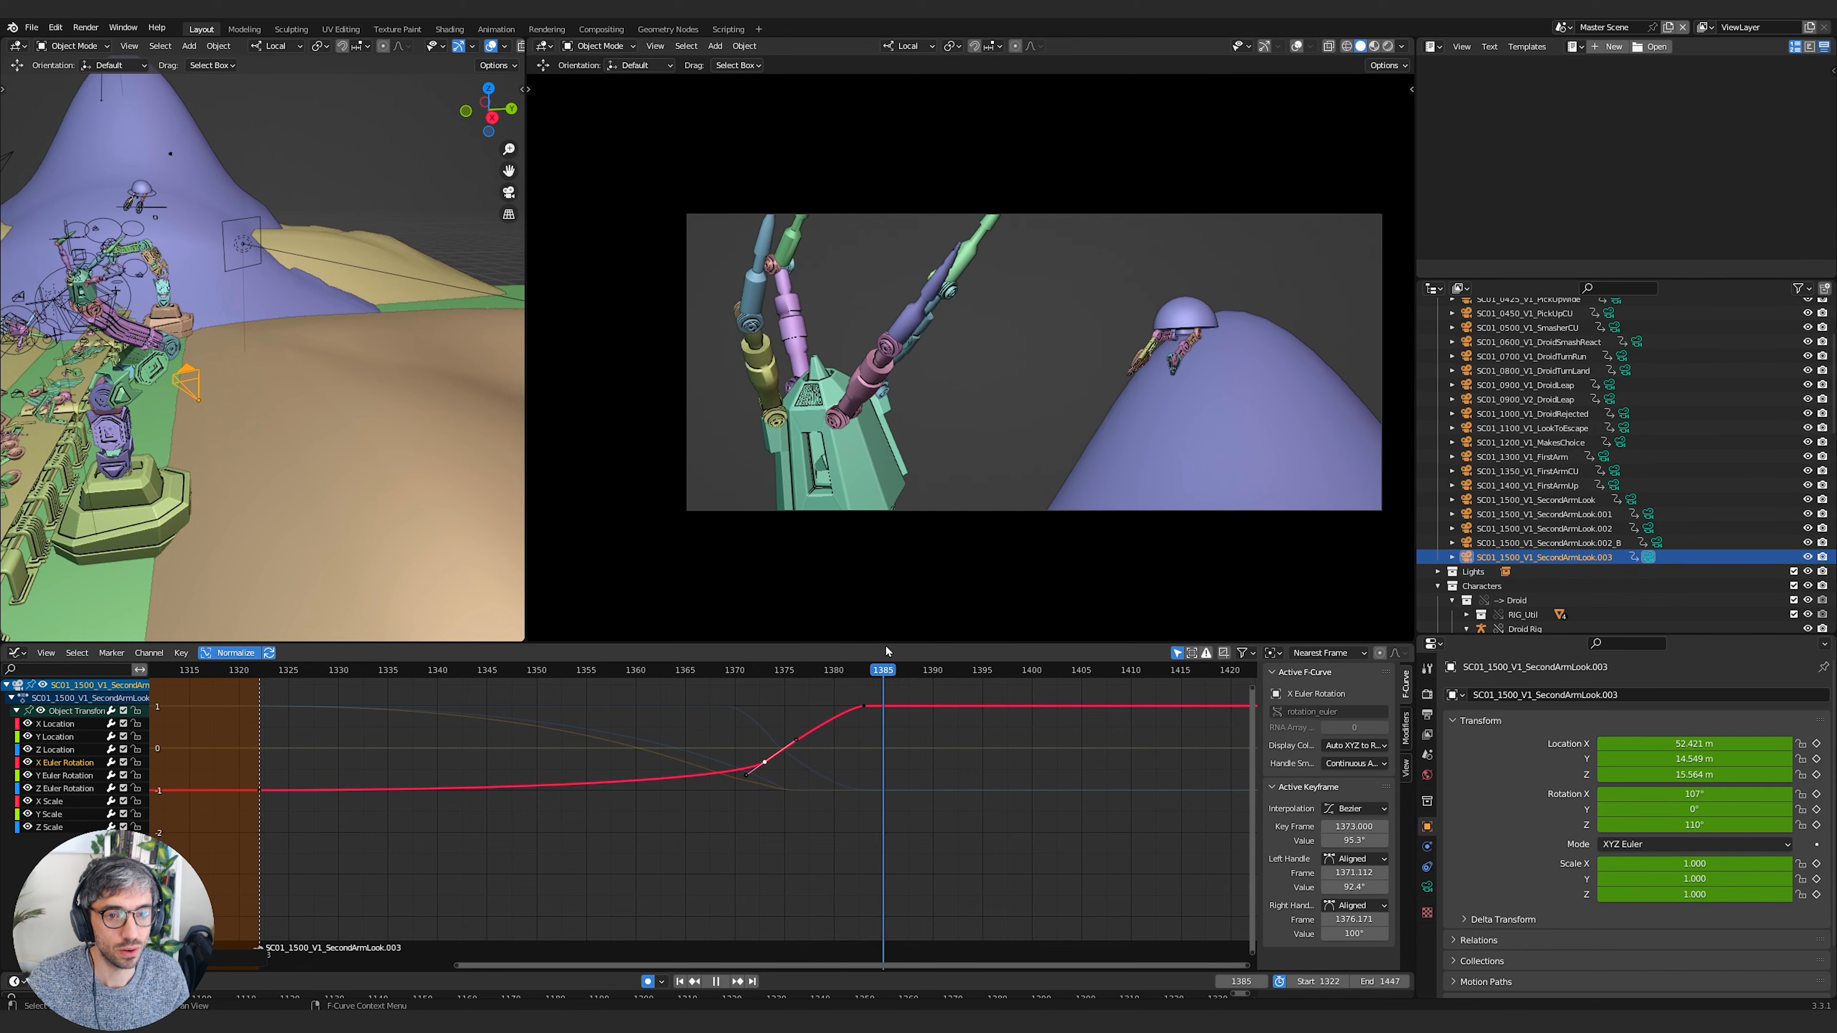
key(space)
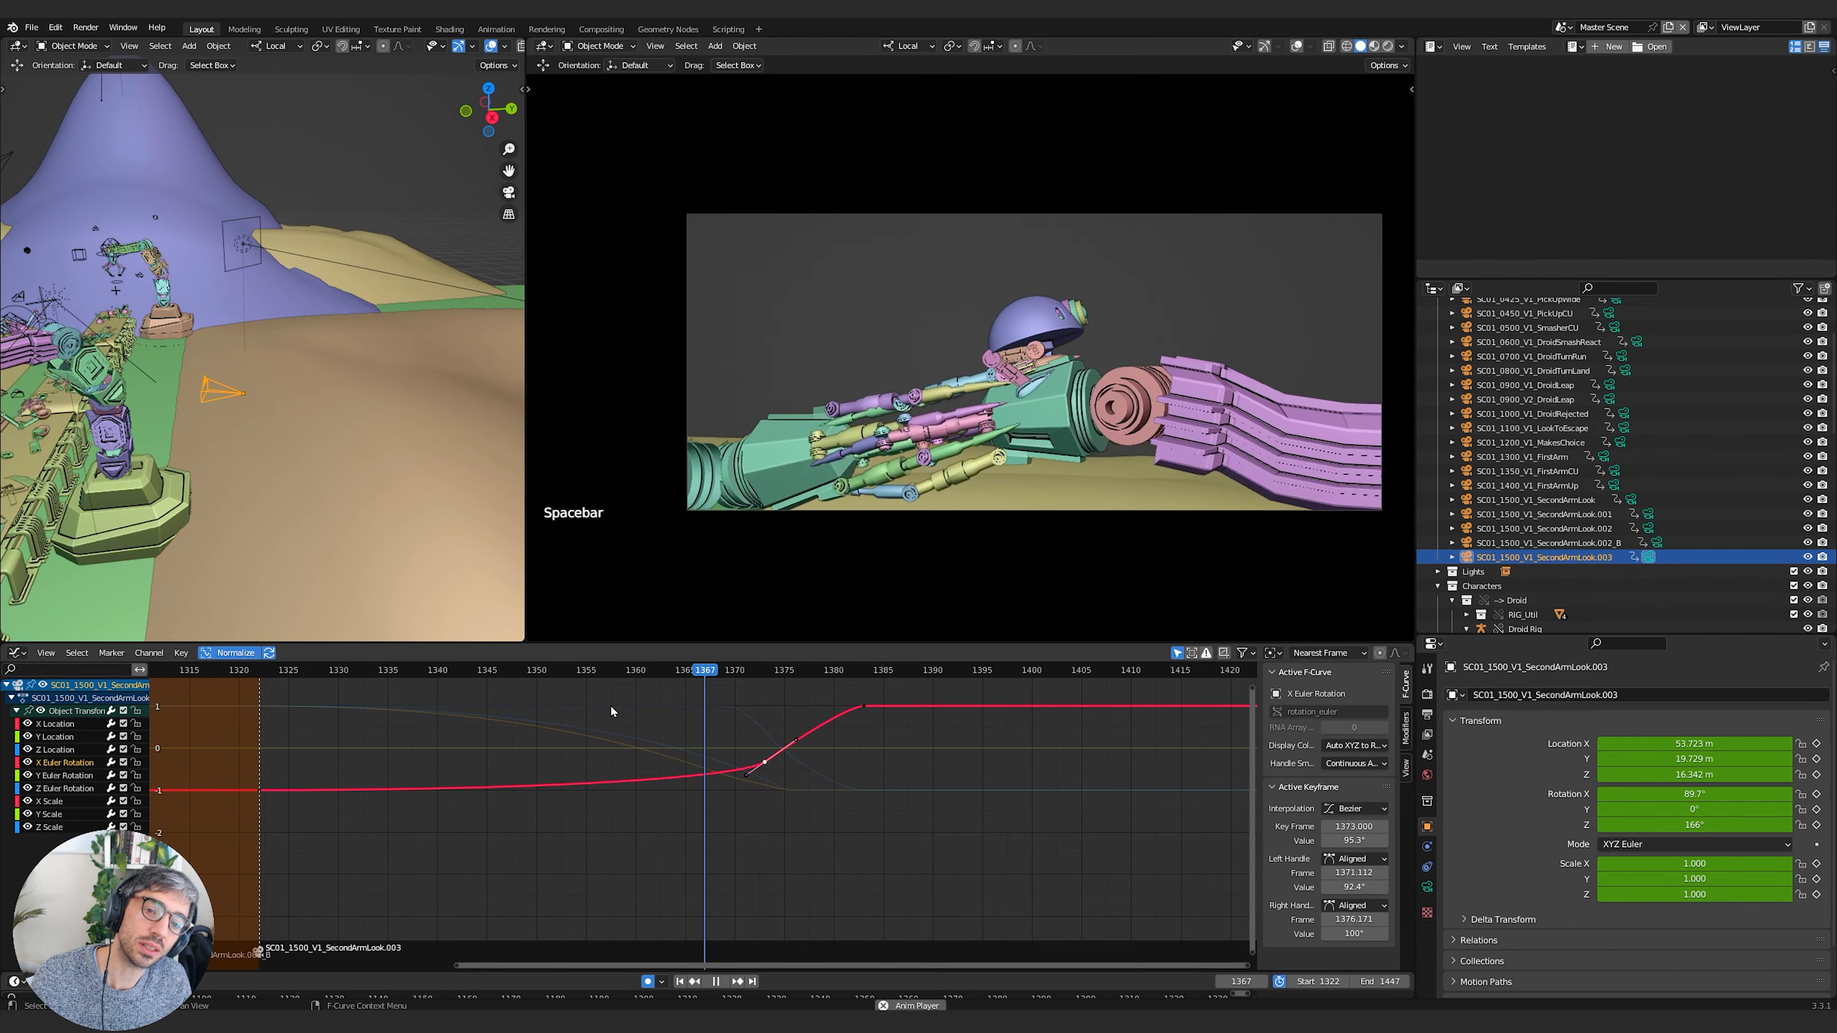
key(space)
click(606, 672)
key(space)
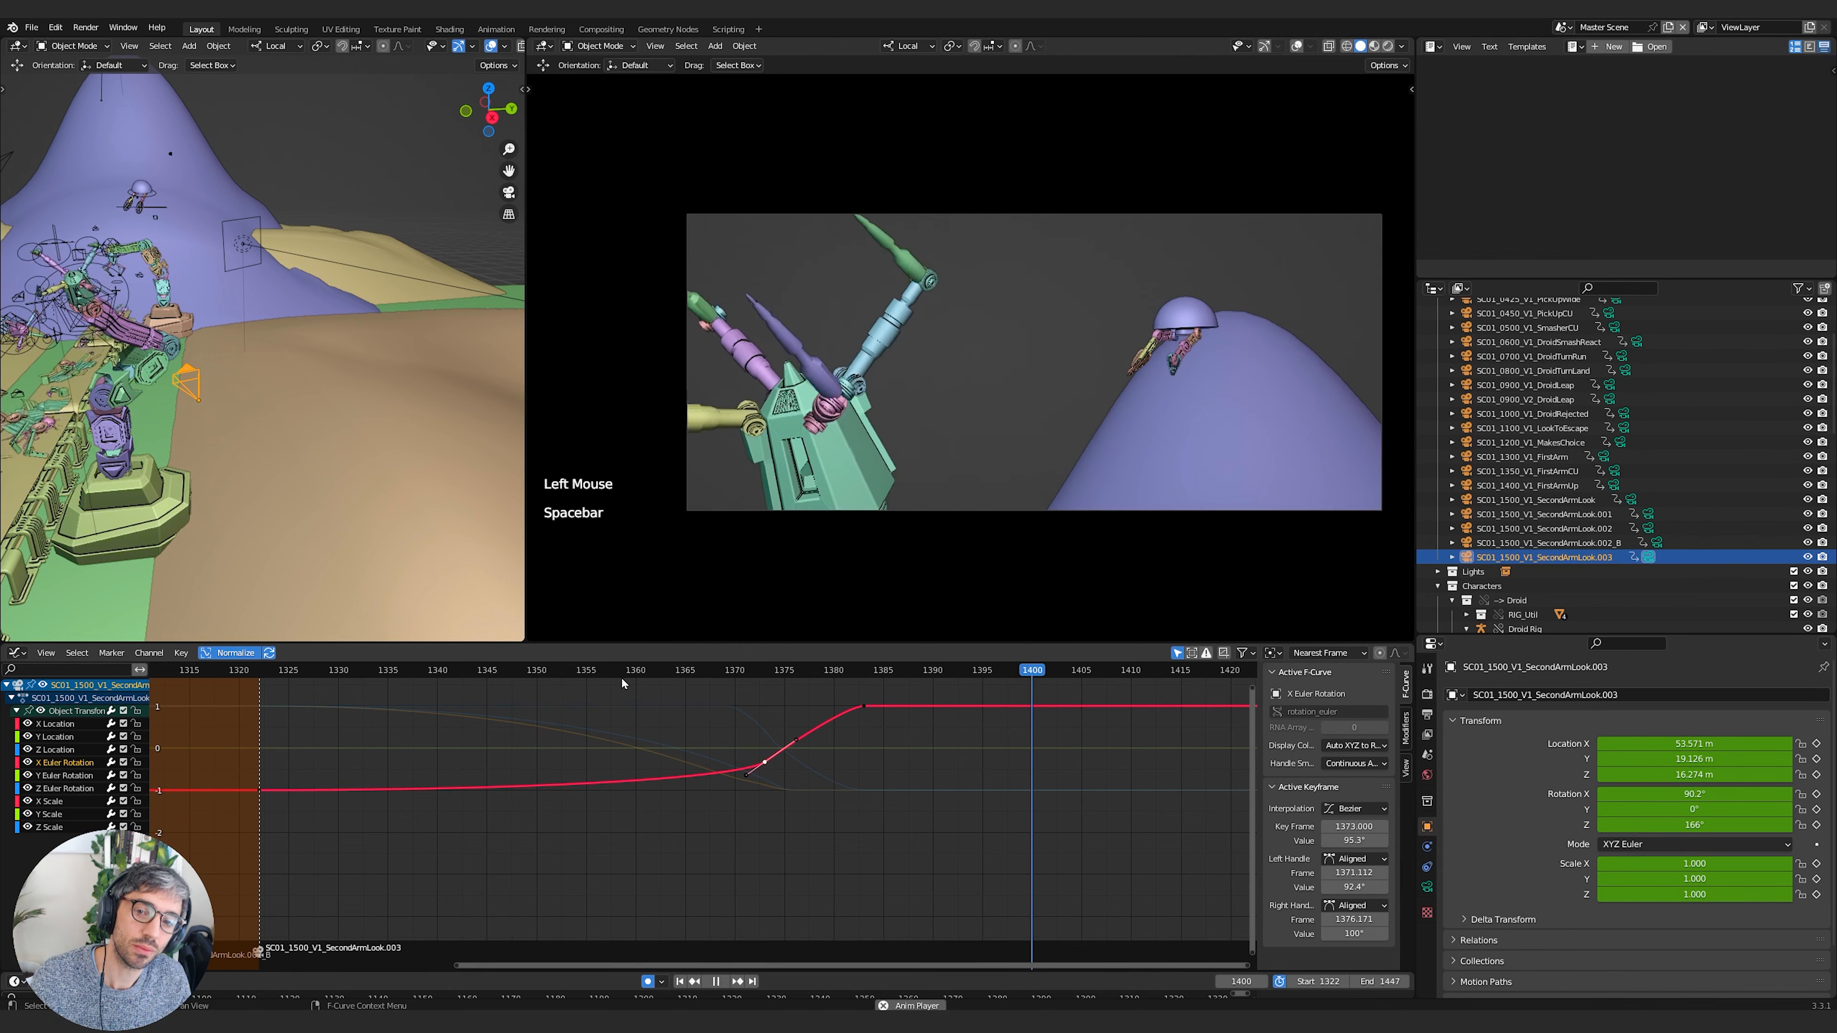
key(space)
drag(678, 671, 863, 677)
Set the camera's X and Y Location curves to linear extrapolation and check the continued drift up to frame 1395
click(56, 725)
shift+click(58, 736)
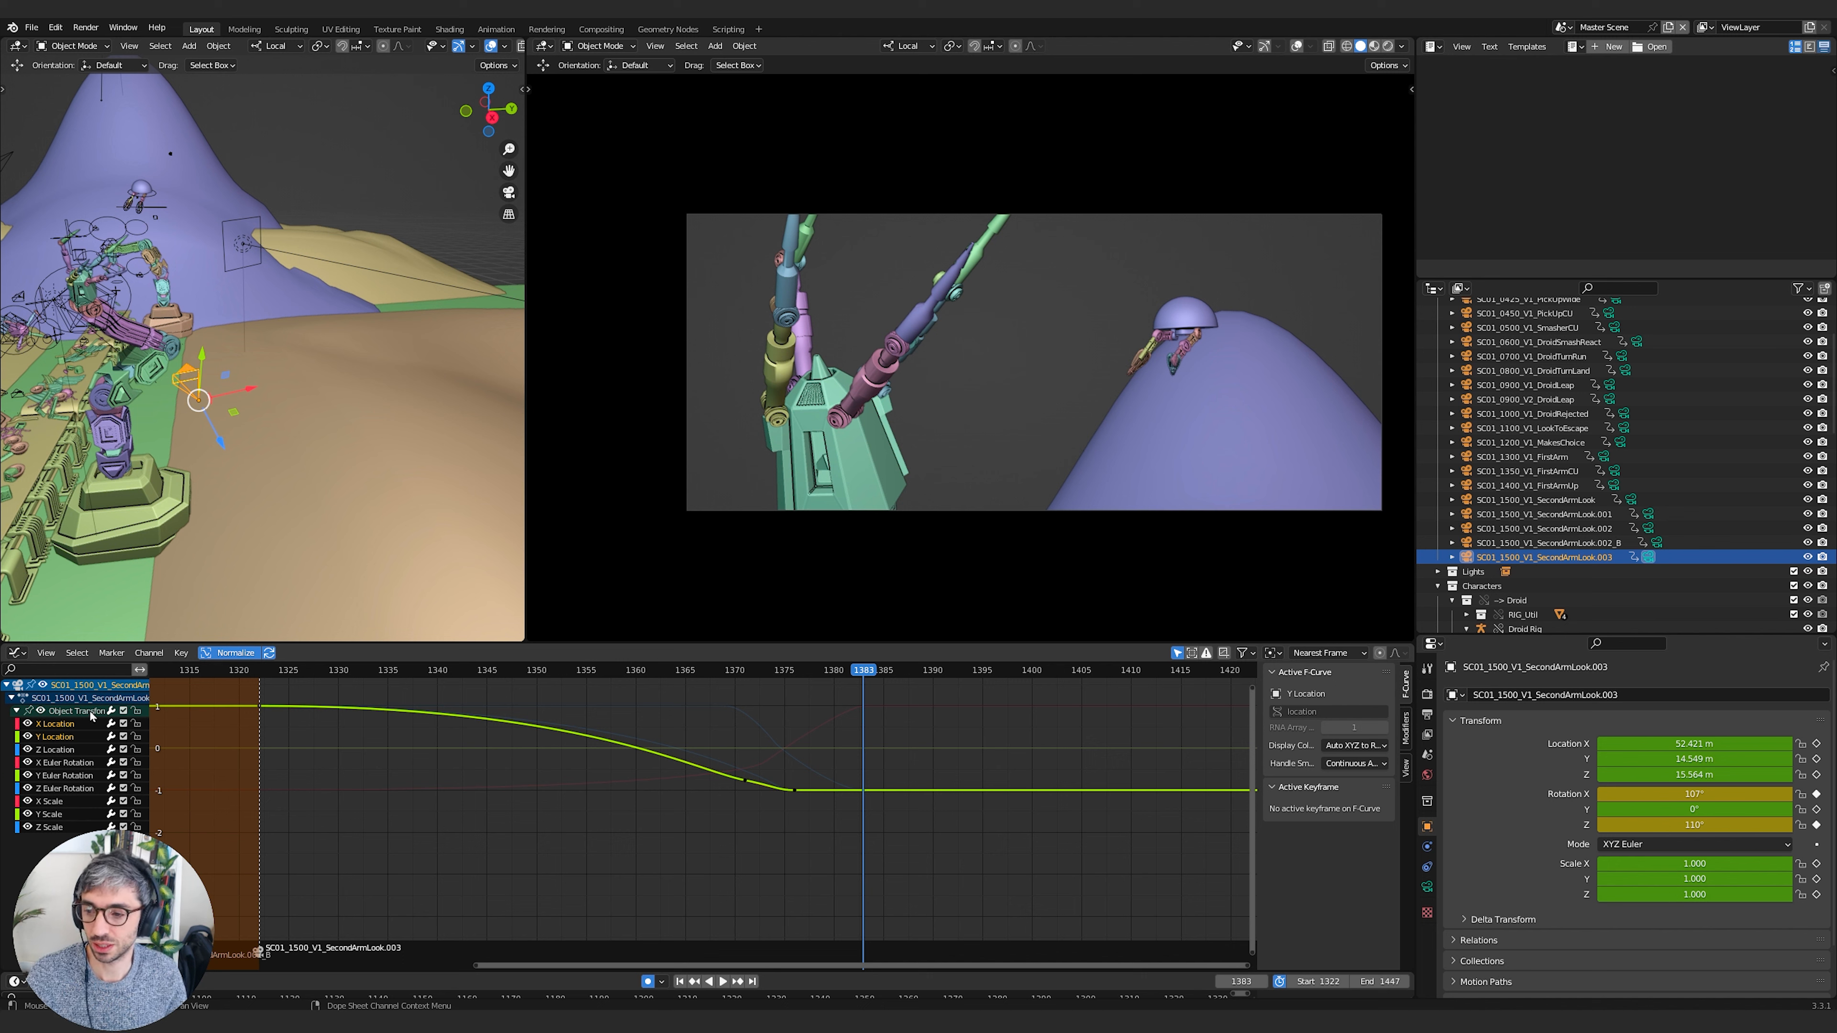
click(150, 652)
mouse_move(207, 792)
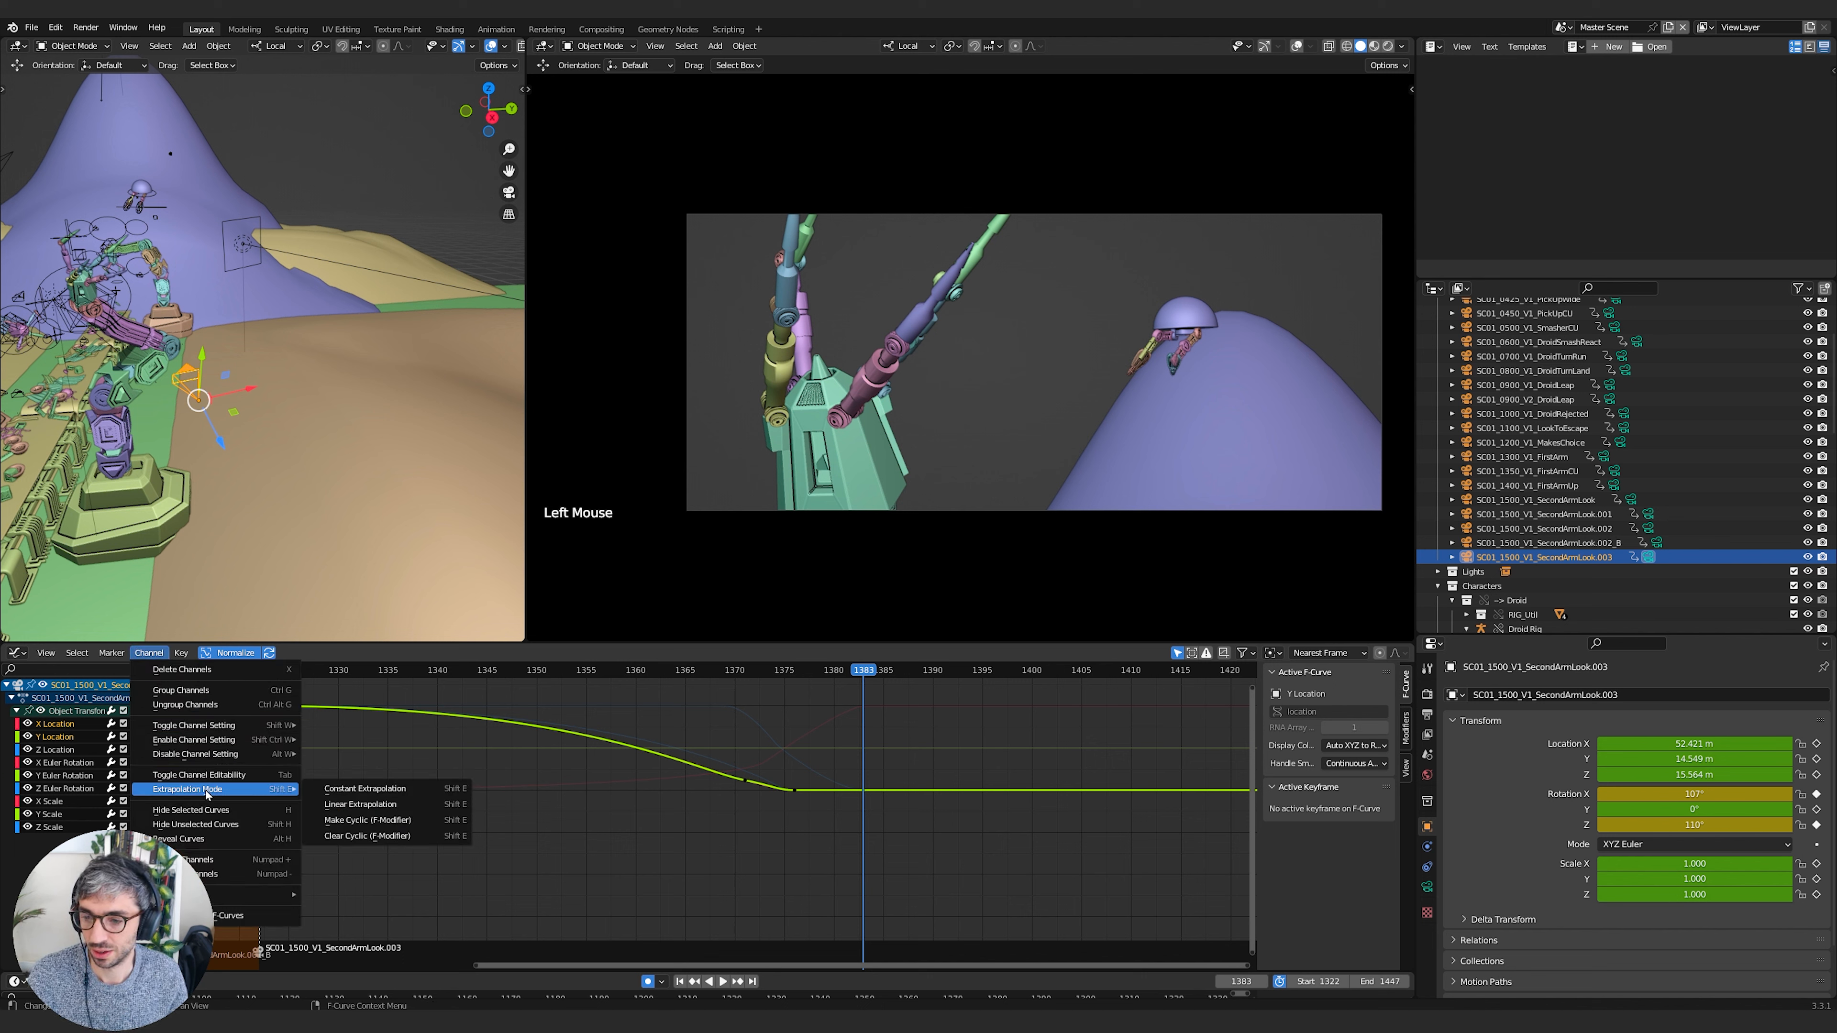
click(339, 803)
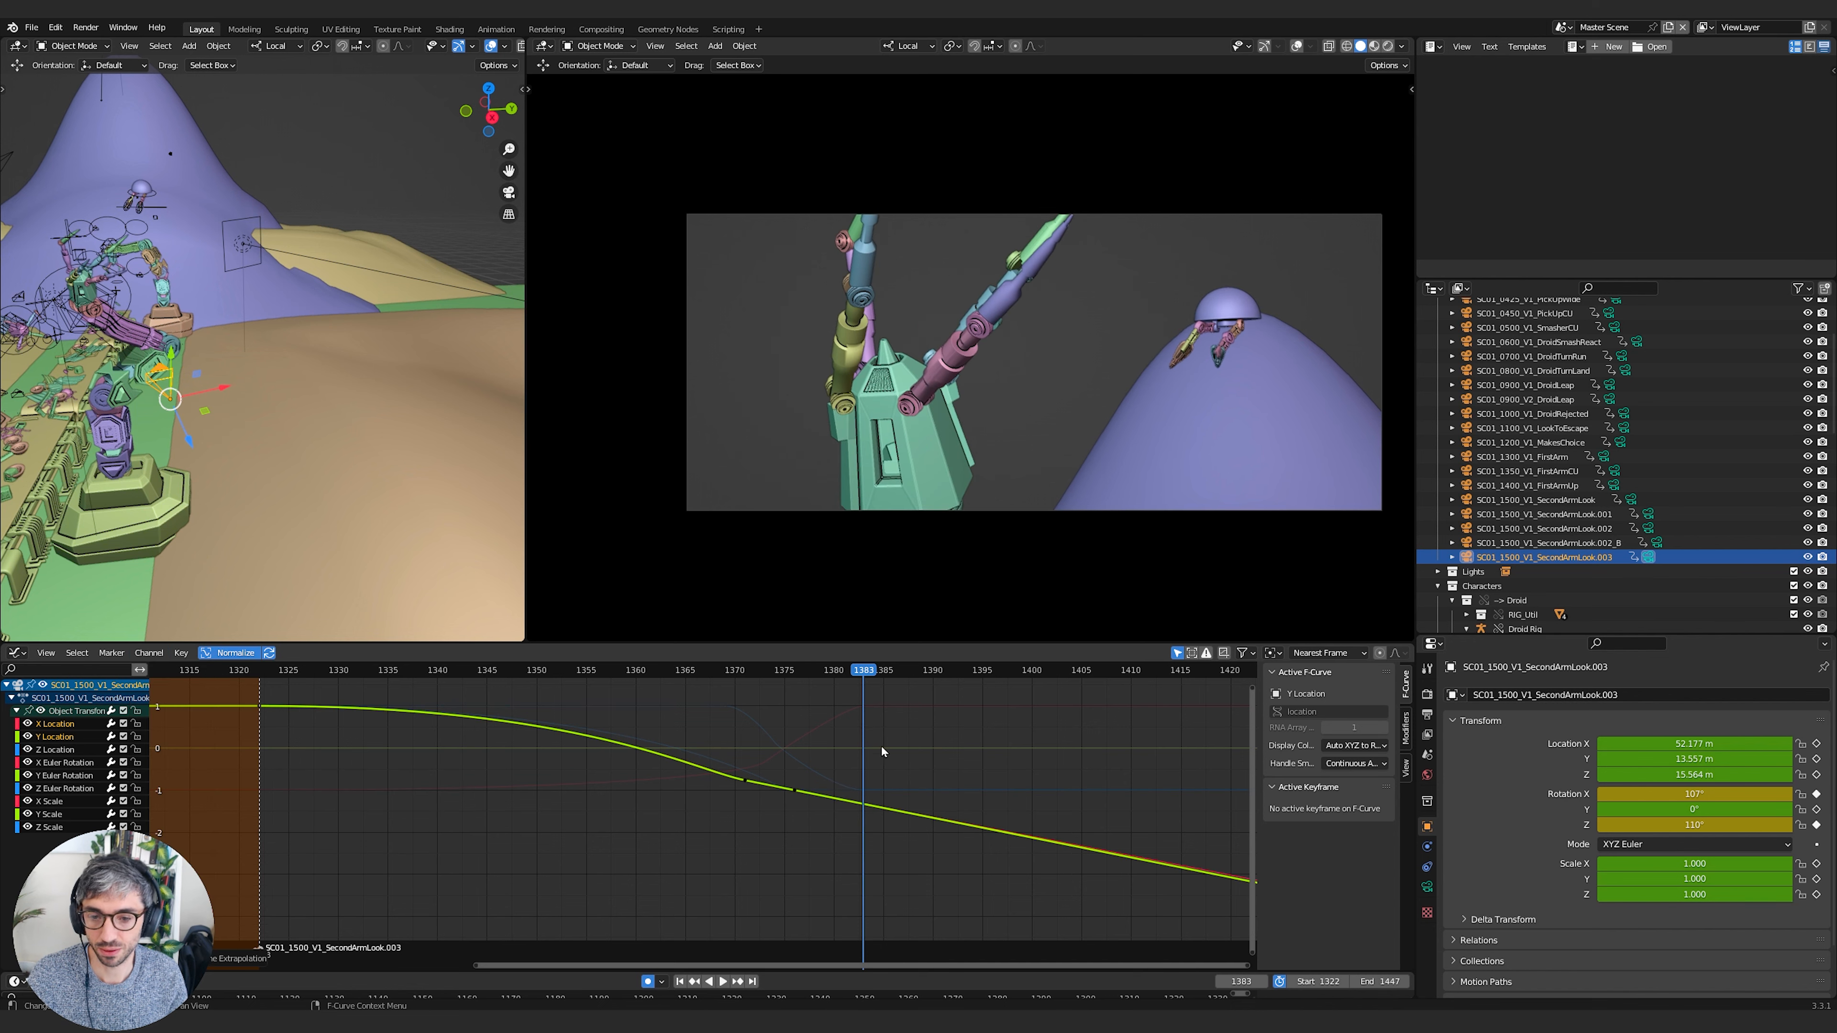
drag(849, 673, 980, 722)
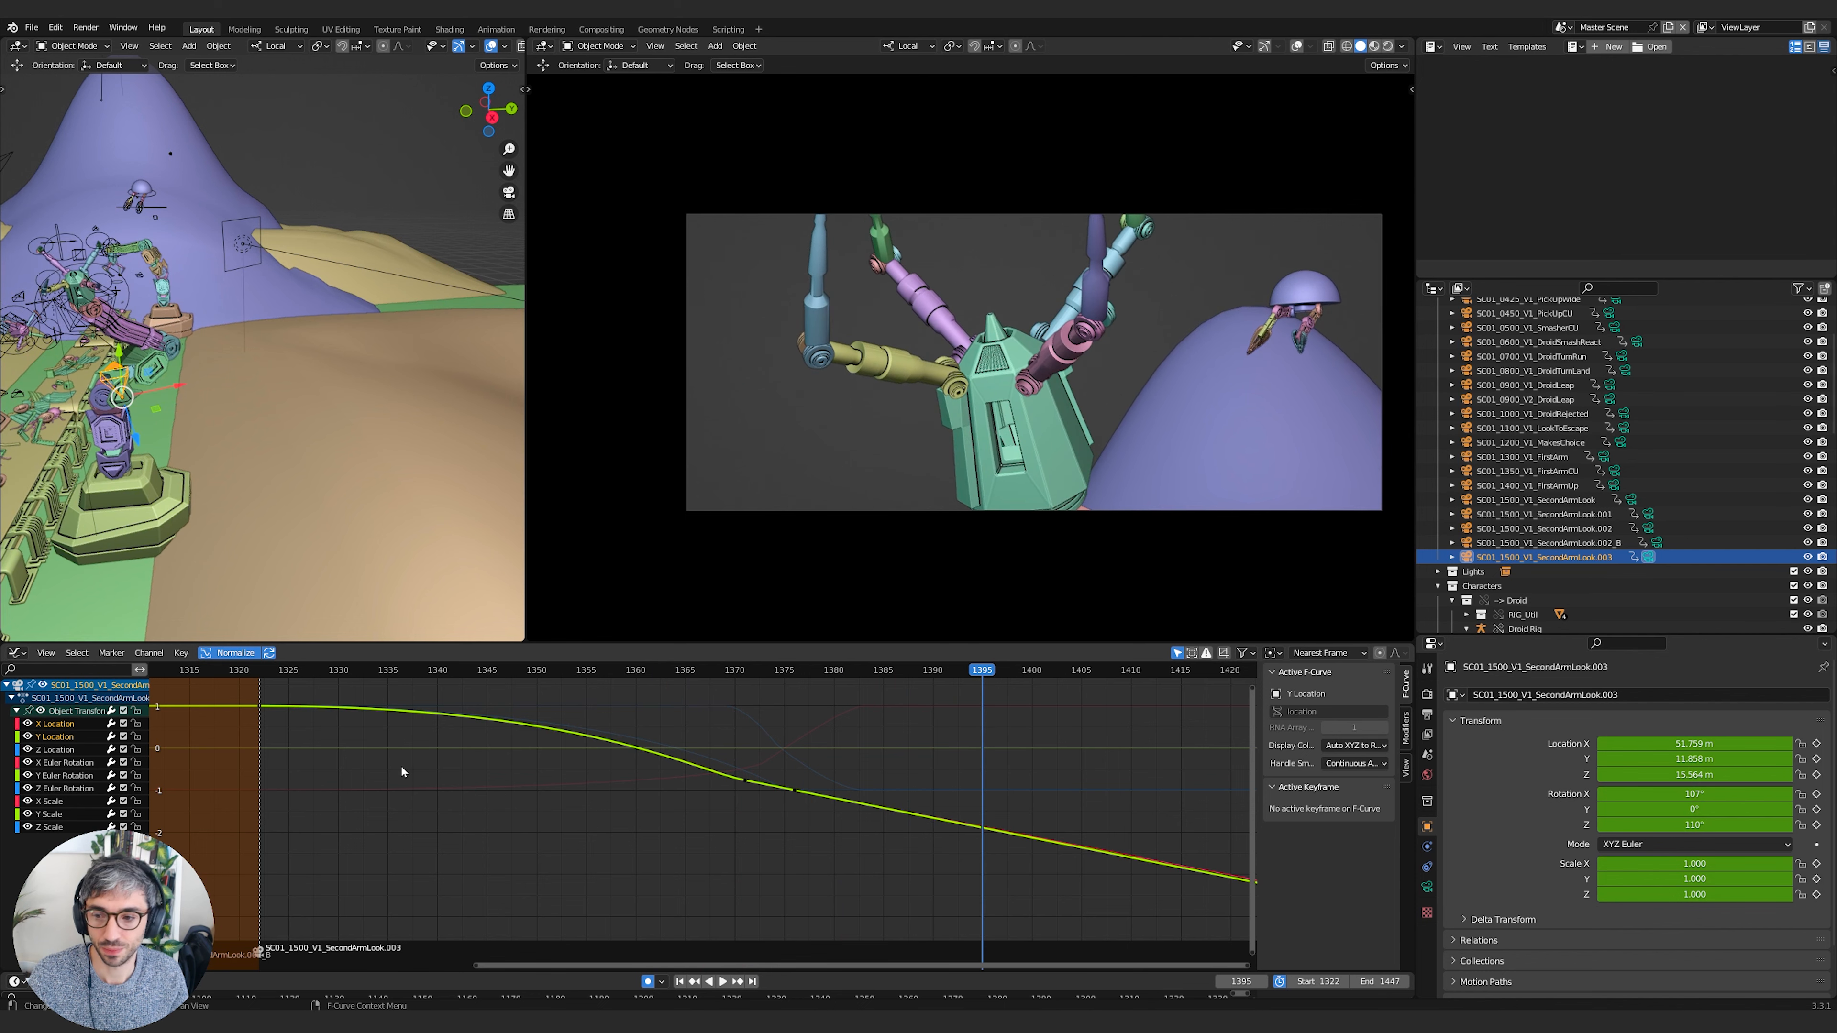
Insert a Z Euler Rotation key at frame 1395 and lower it to about 103° so the turn eases out
click(389, 799)
double_click(873, 796)
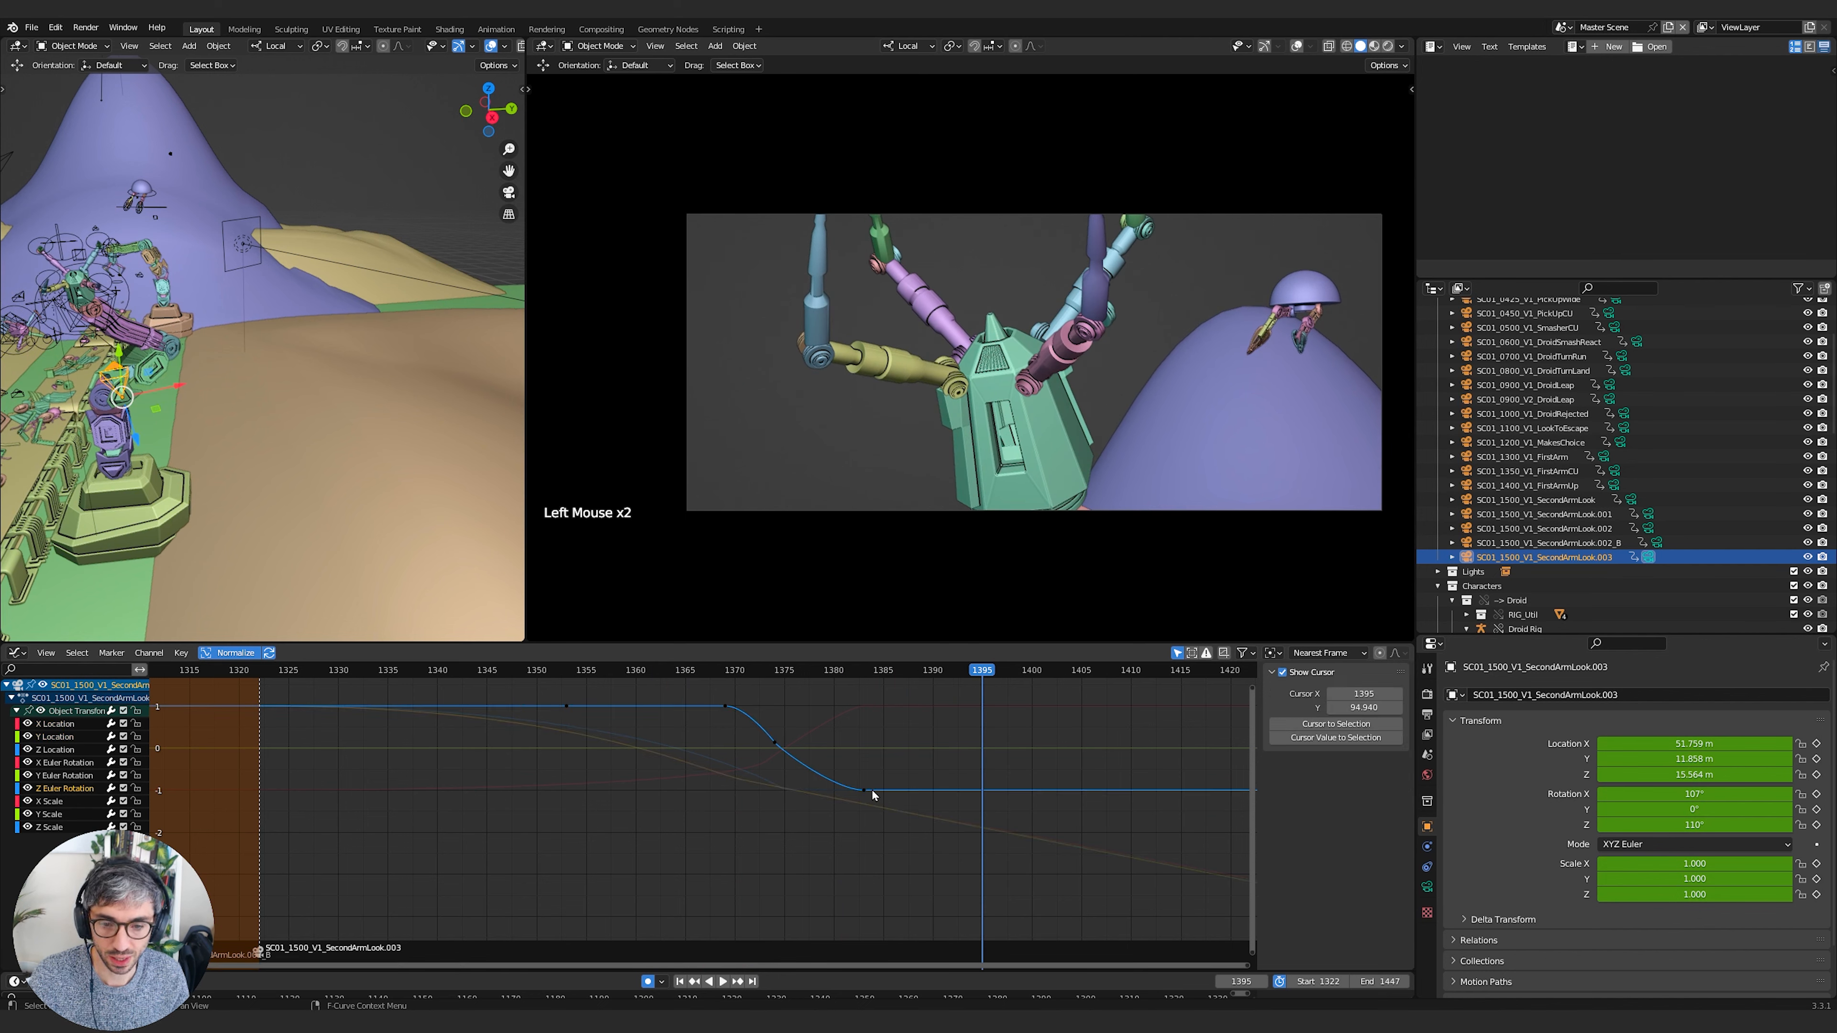
key(i)
click(949, 792)
Play the shot repeatedly, including from frame 1322, to review the push-in, turn and drifting finish
key(space)
key(space)
click(706, 670)
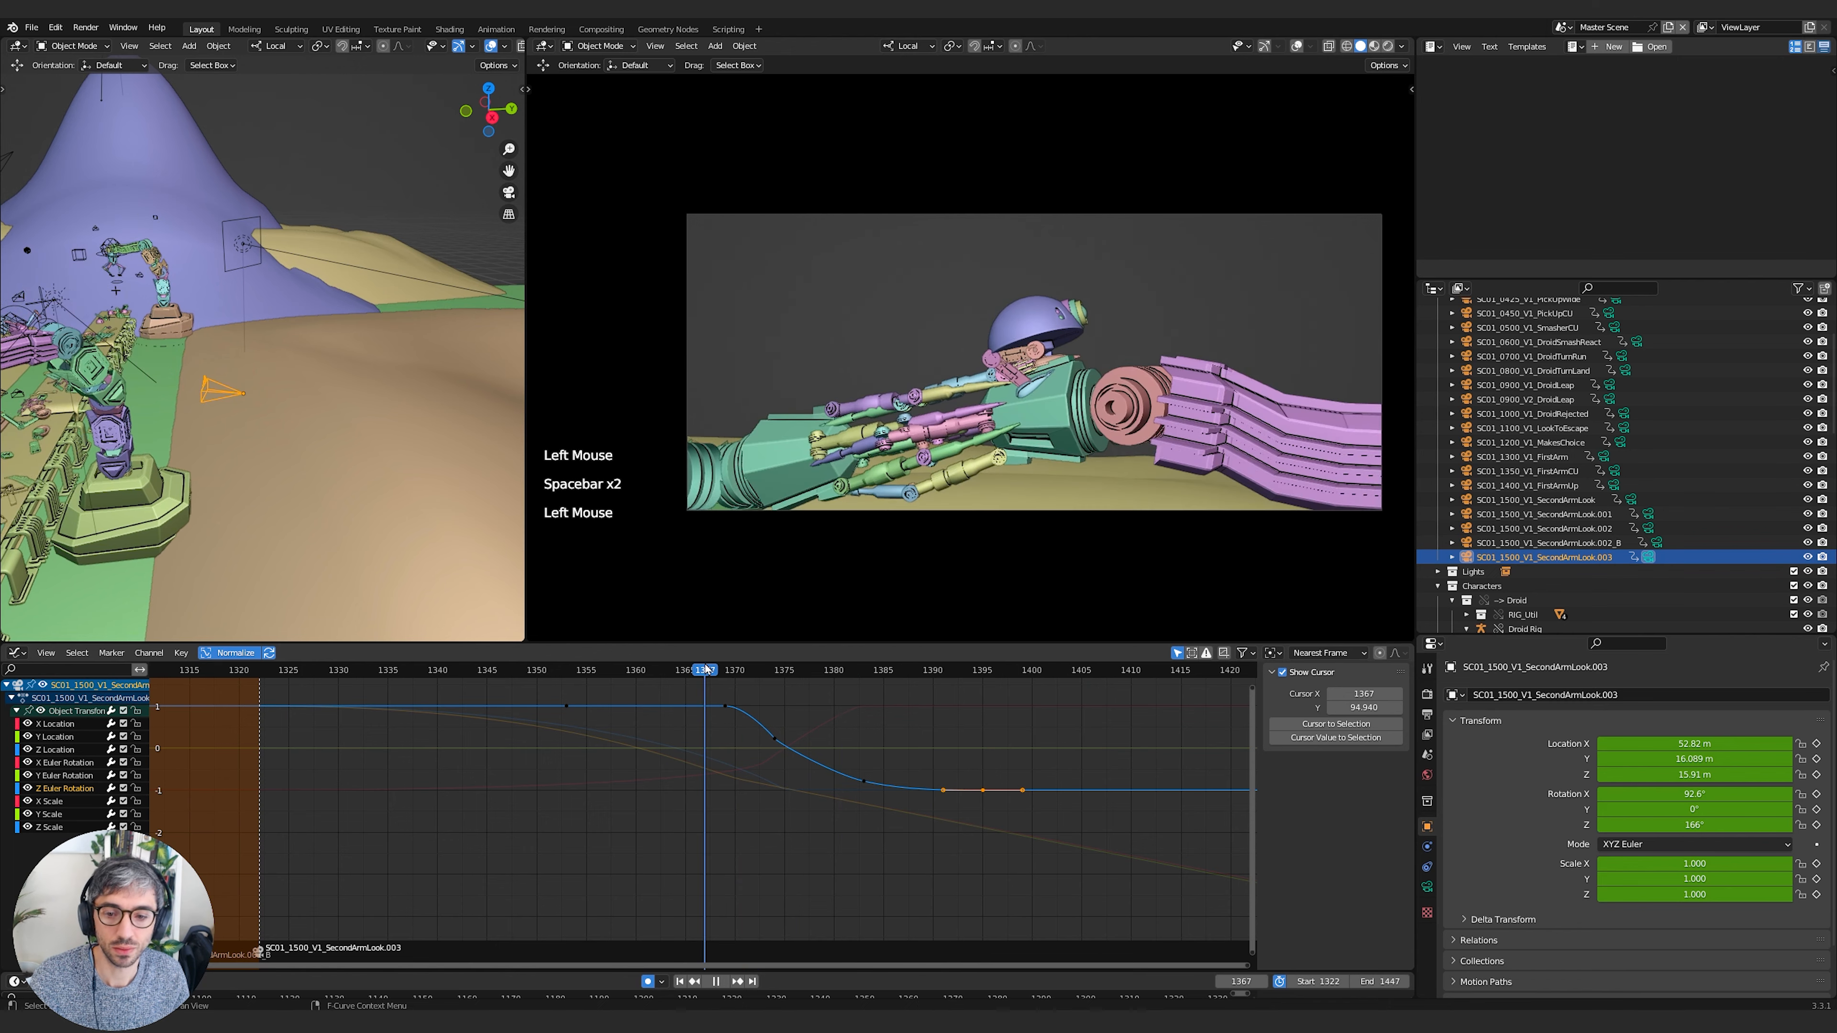
key(space)
key(space)
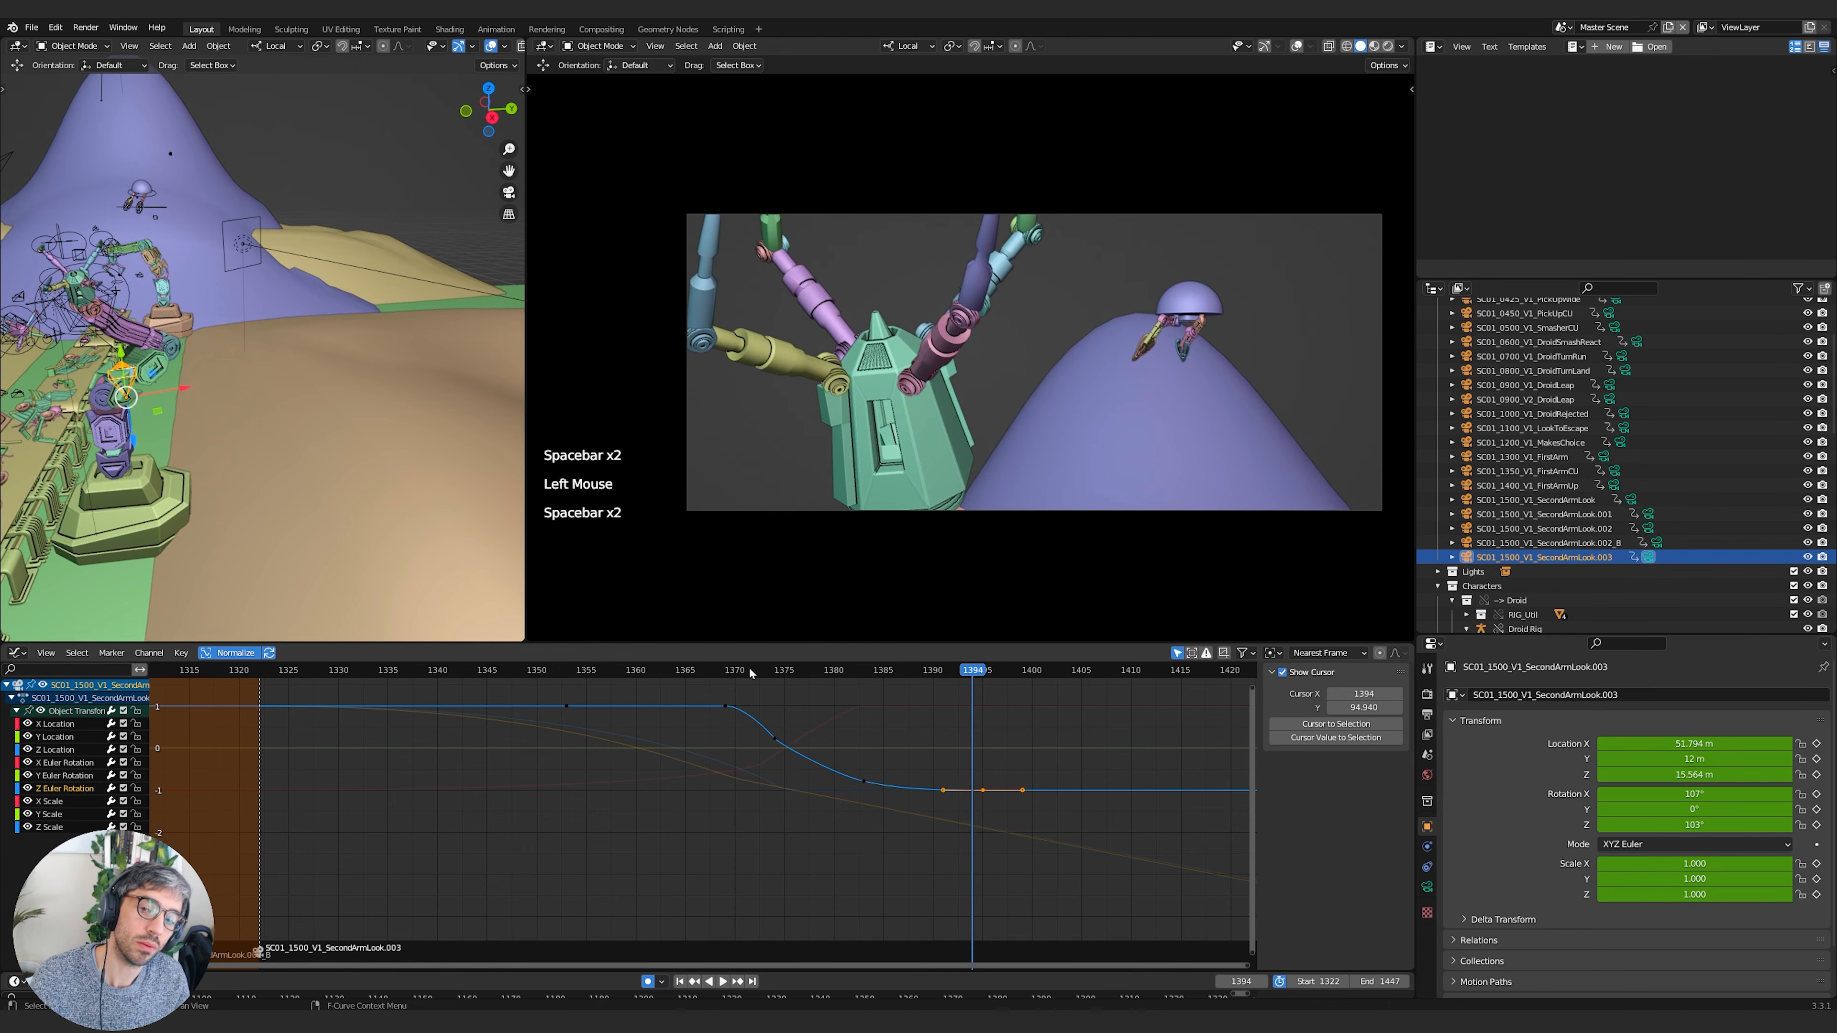
click(678, 670)
key(space)
key(space)
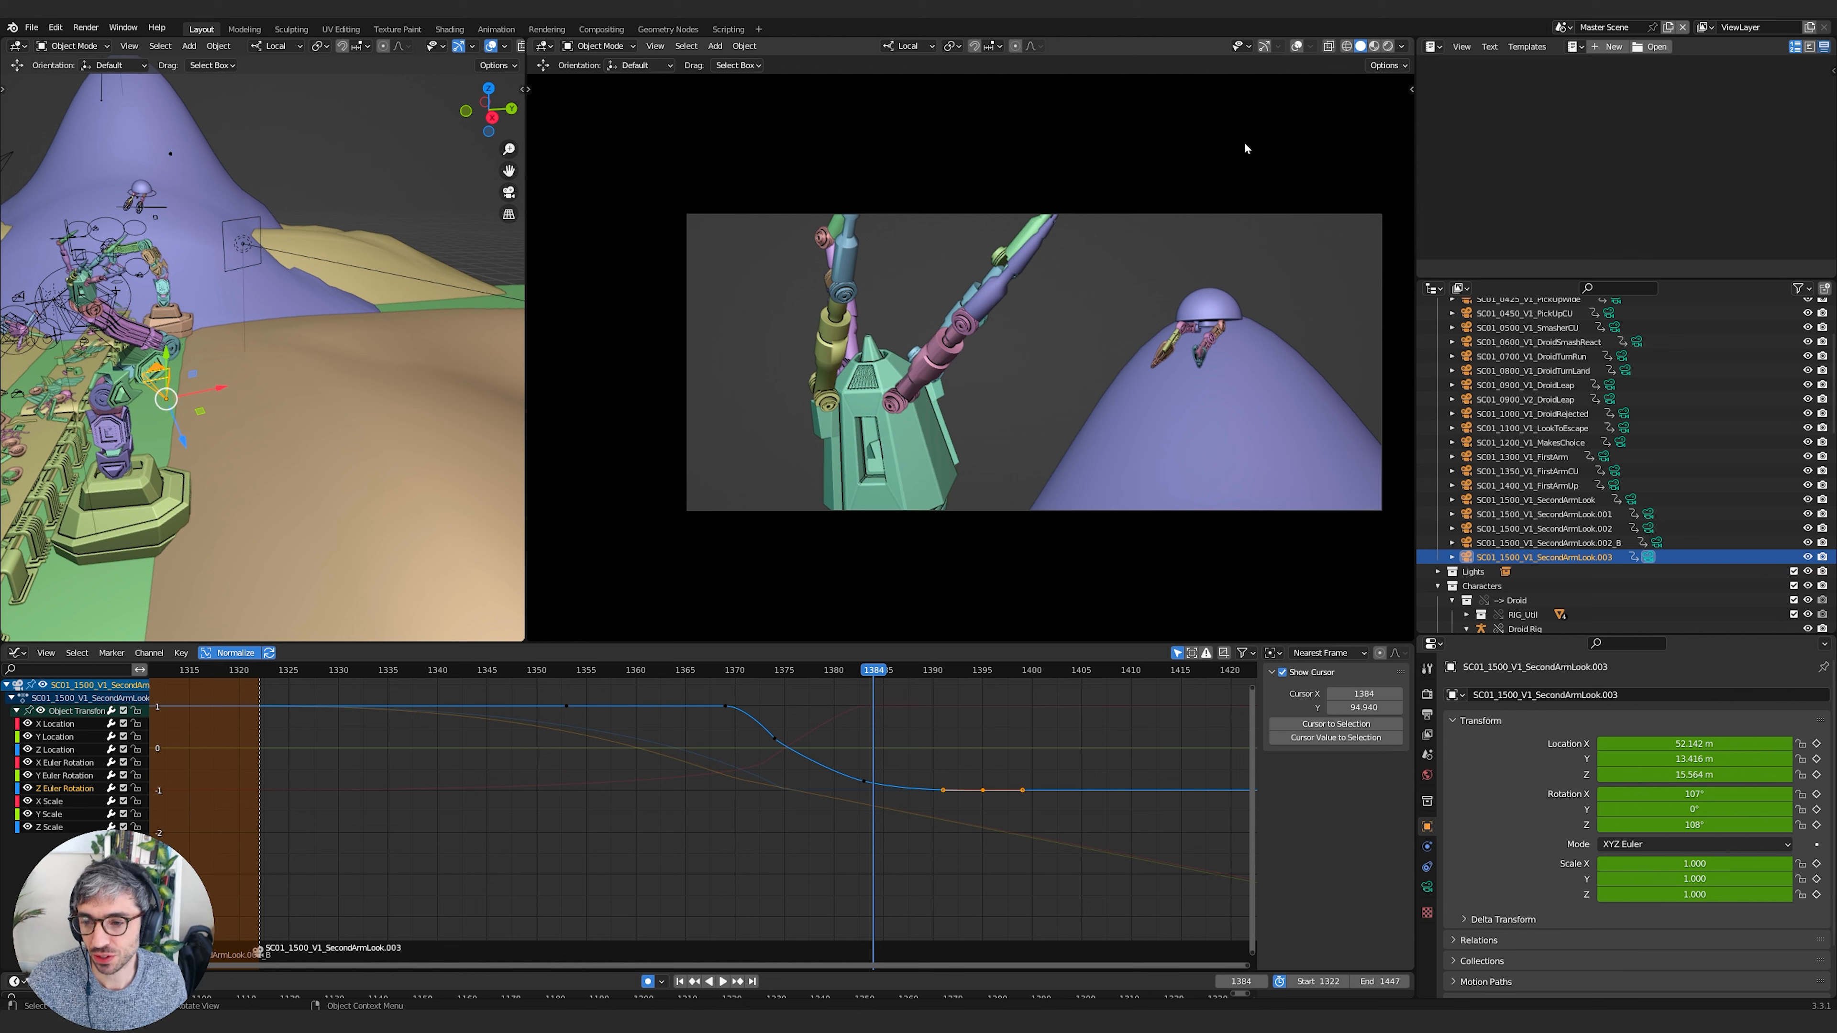
click(260, 671)
key(space)
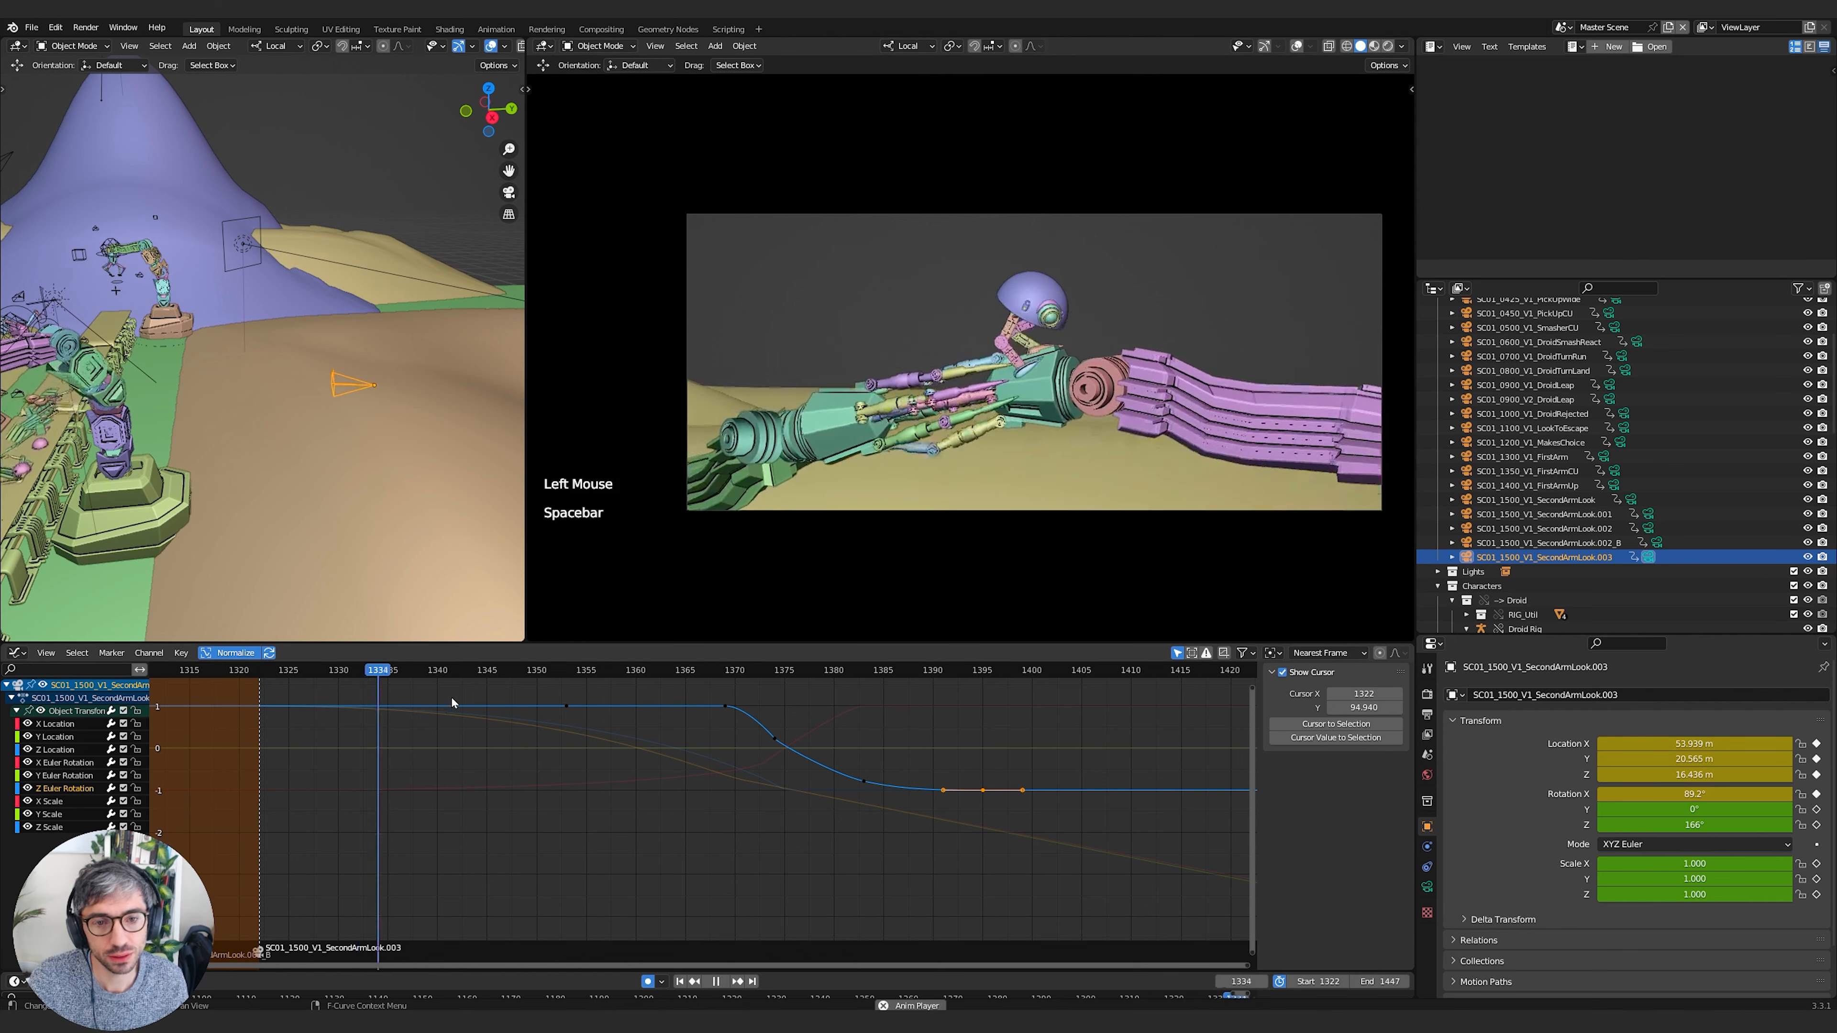
key(space)
Enter Pose Mode on the droid rig, select its master control and go to its keyframe at frame 1382
click(168, 198)
key(Tab)
click(168, 198)
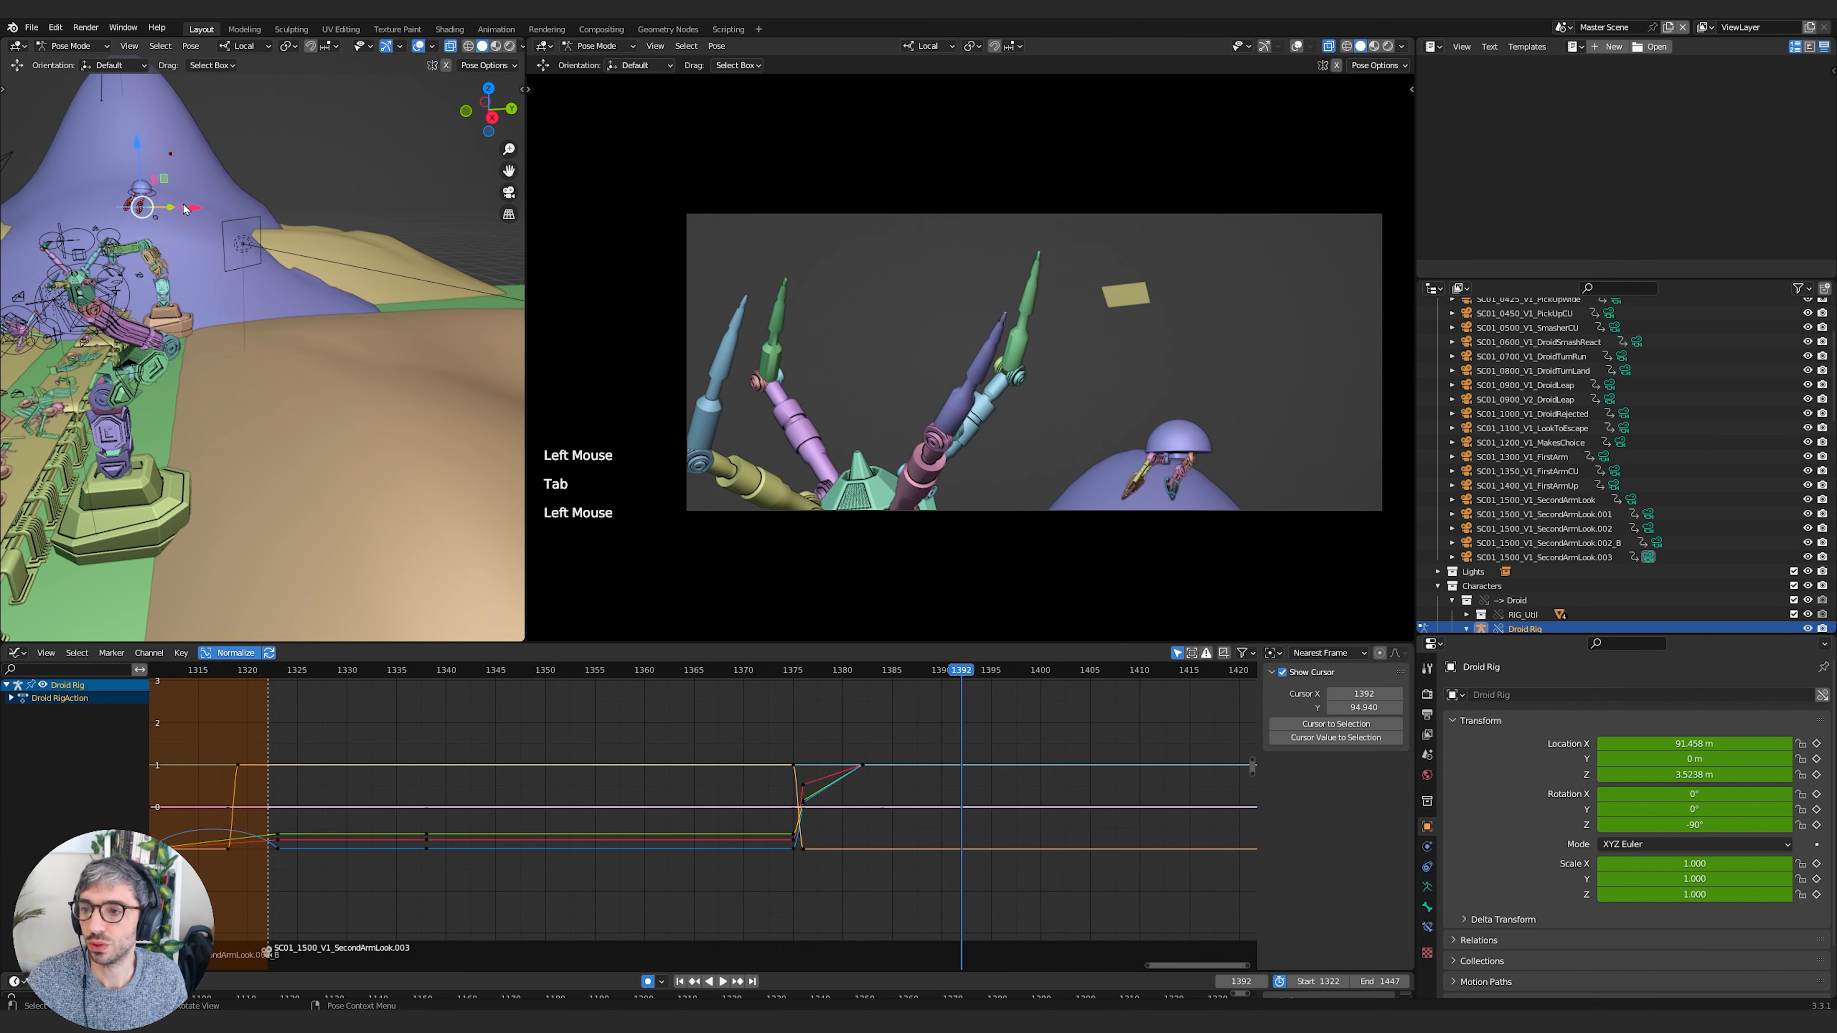
shift+middle_drag(303, 305, 312, 413)
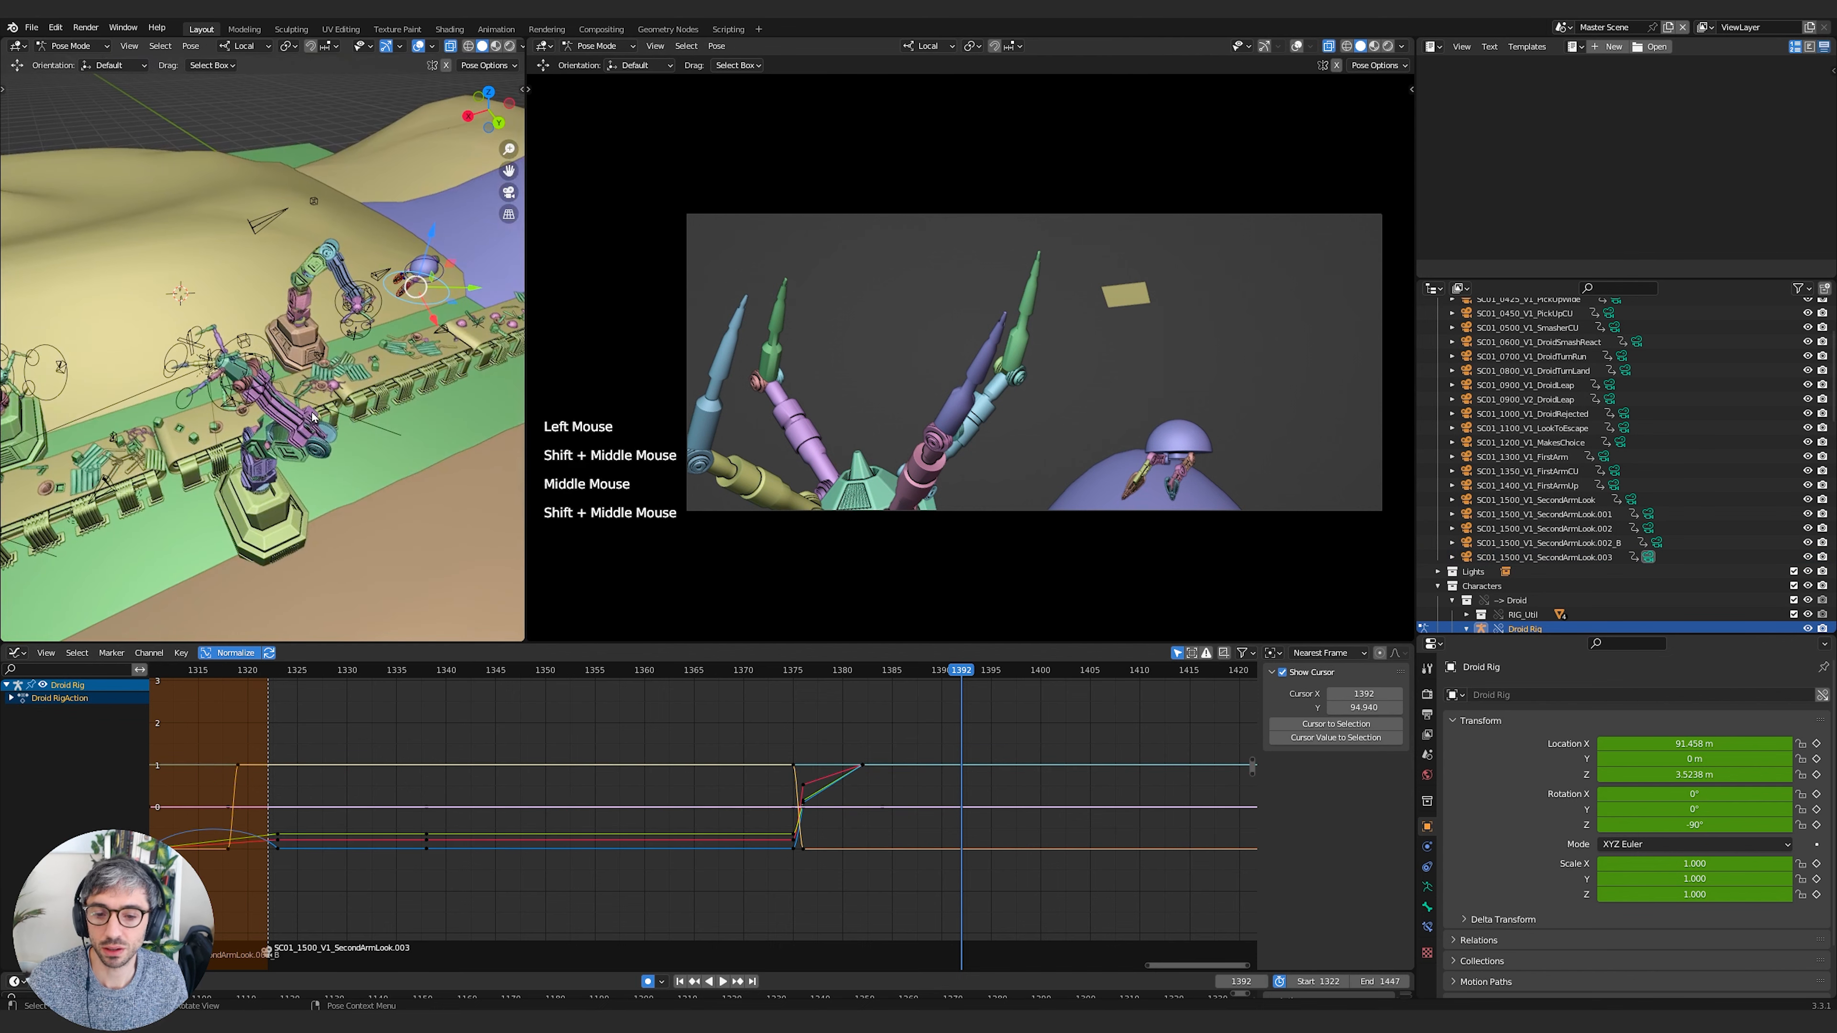
key(Down)
key(Down)
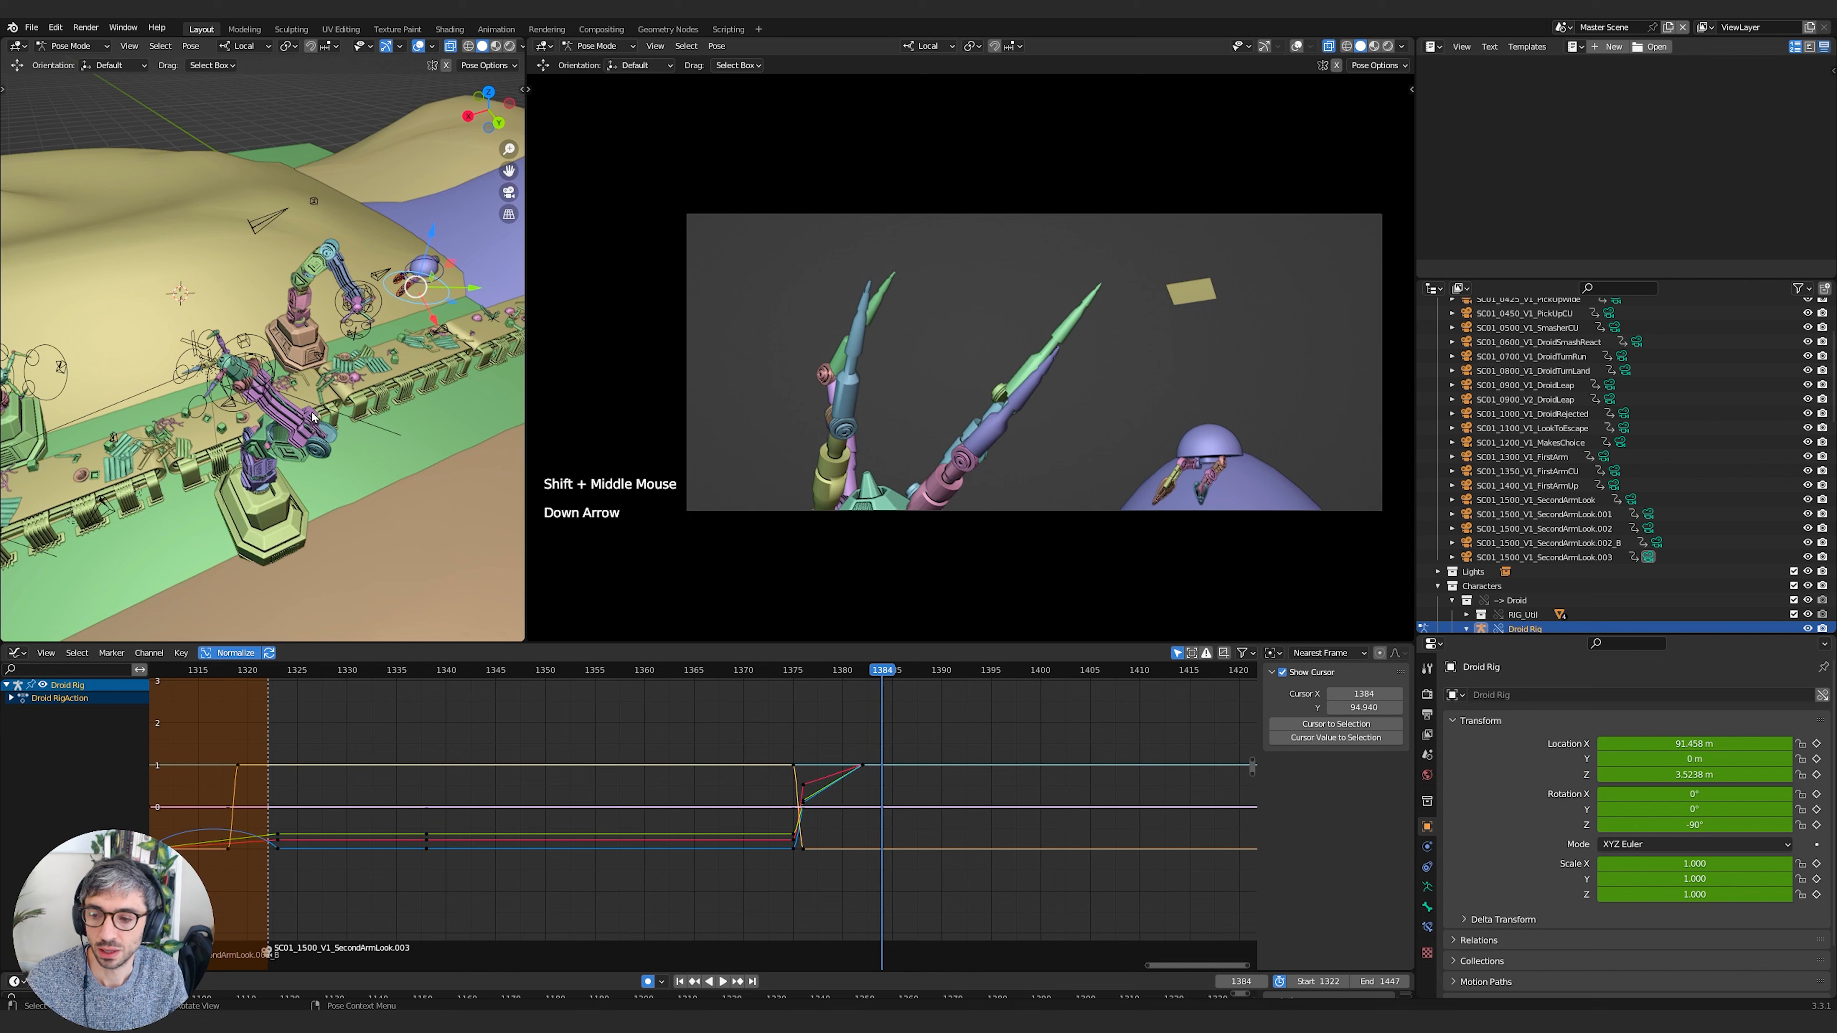
Expand the droid rig's Master channels and select the X, Y and Z Location curves around frame 1382
key(a)
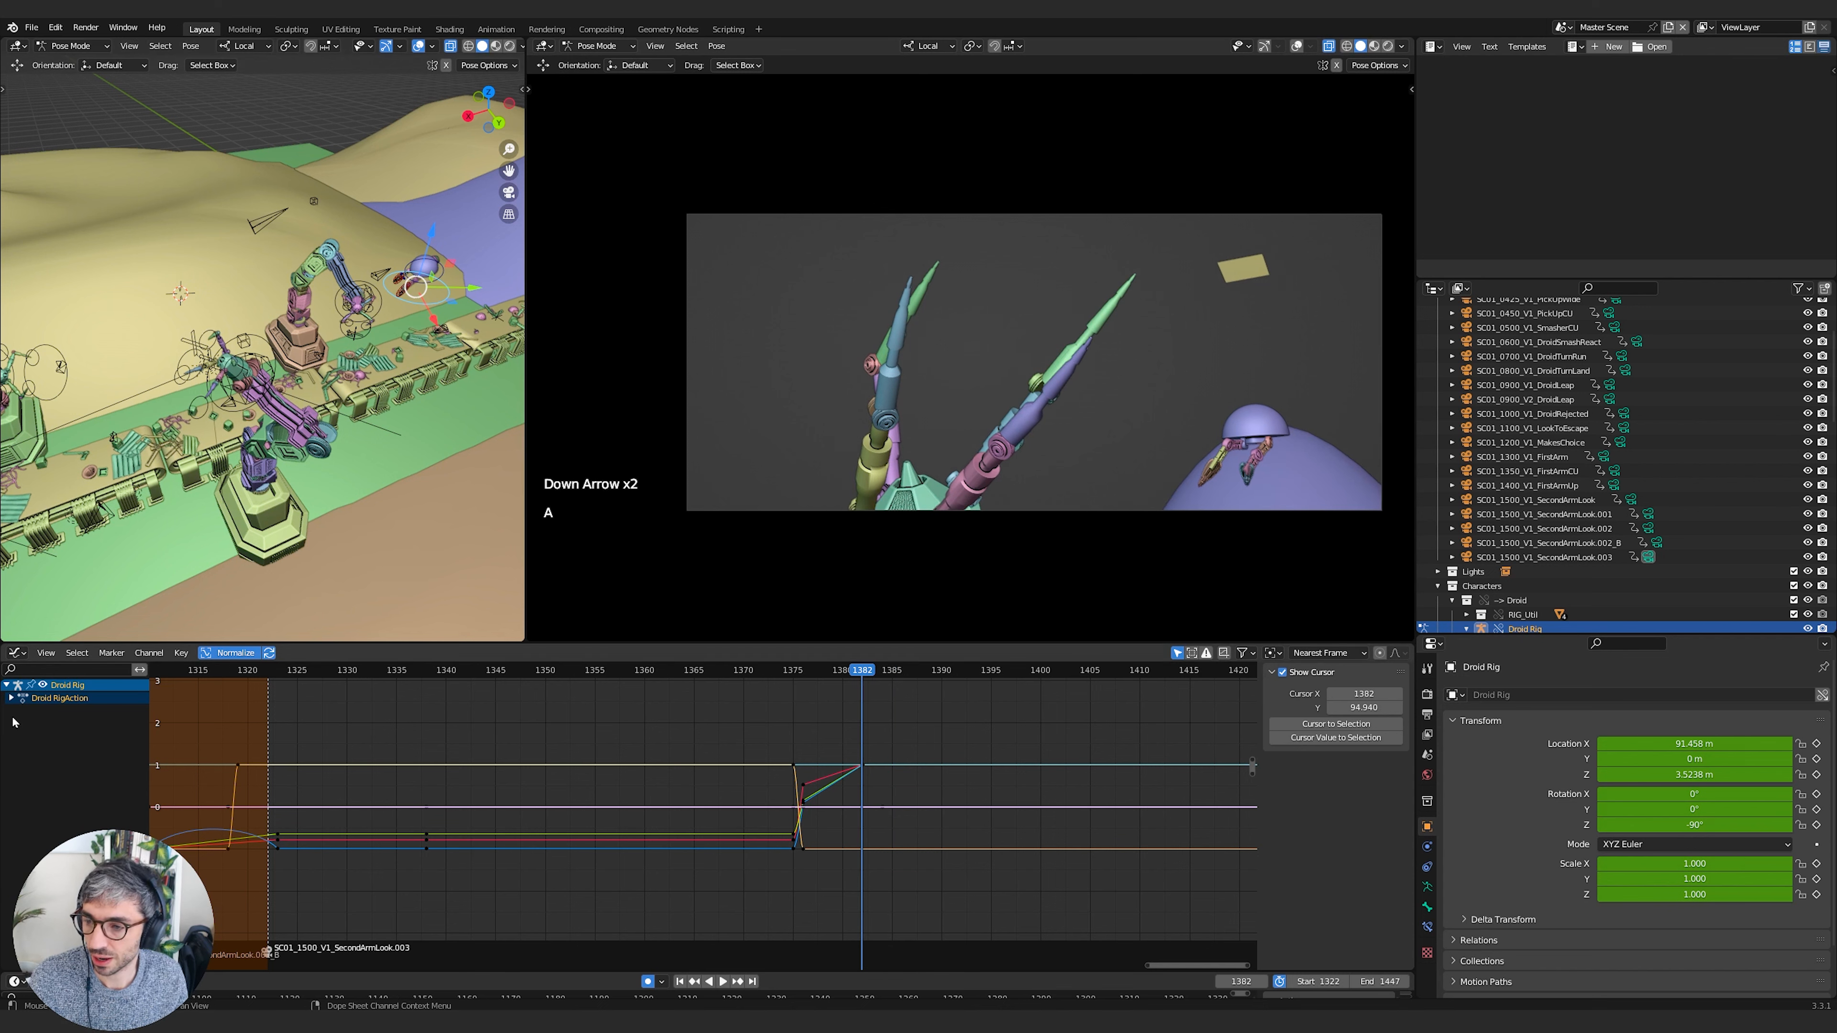
click(11, 697)
click(16, 710)
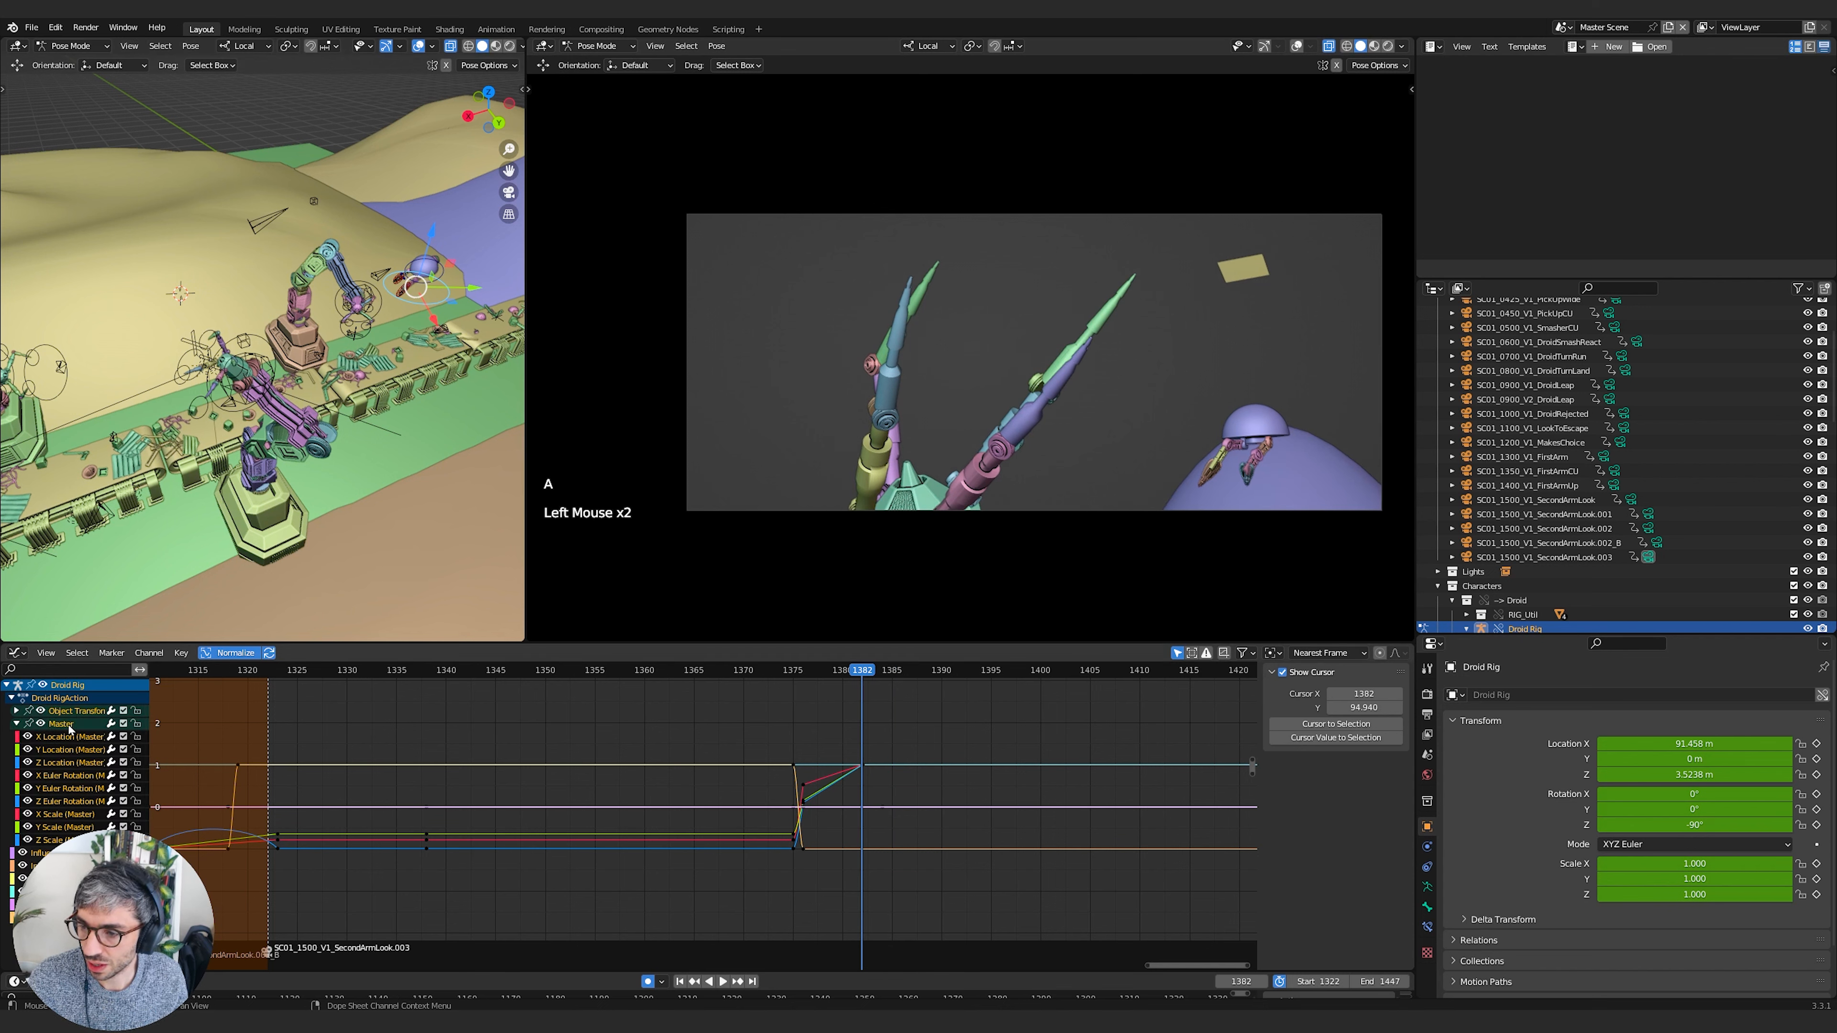
click(58, 736)
key(b)
drag(56, 733, 70, 766)
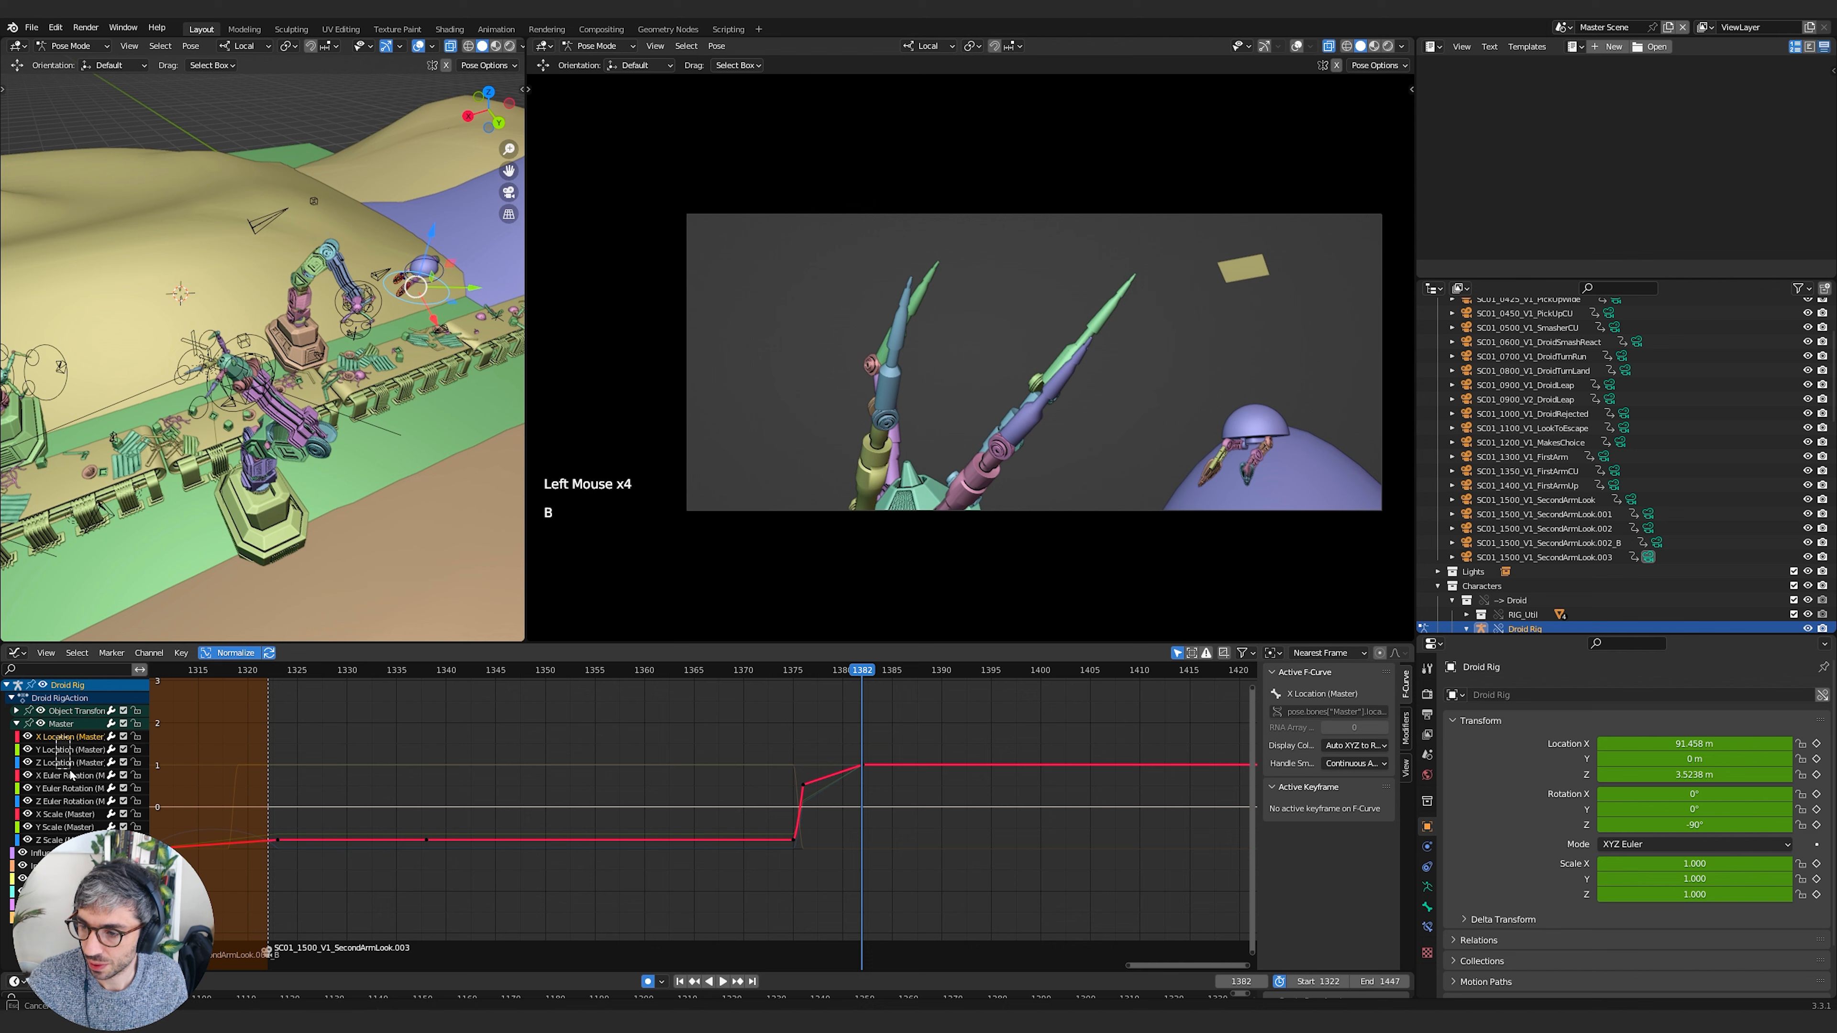
shift+middle_drag(935, 765, 897, 777)
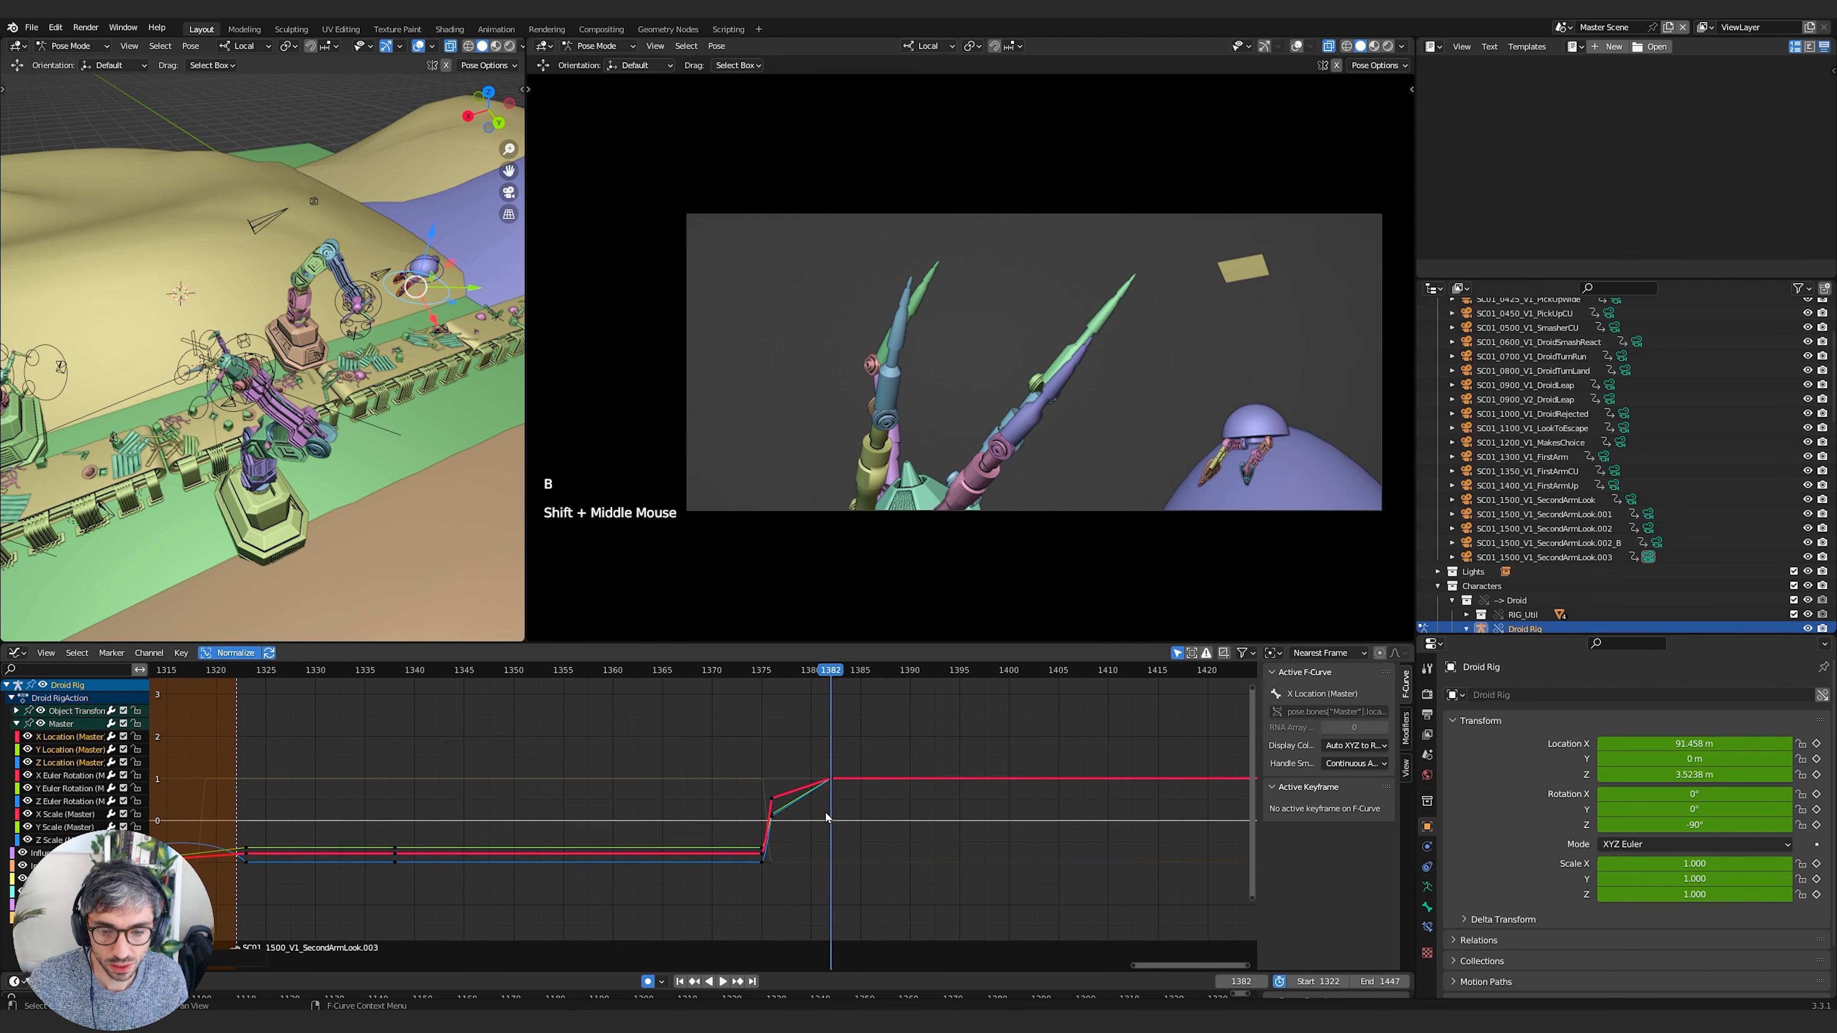
scroll(942, 783, up, 3)
shift+middle_drag(1067, 827, 935, 846)
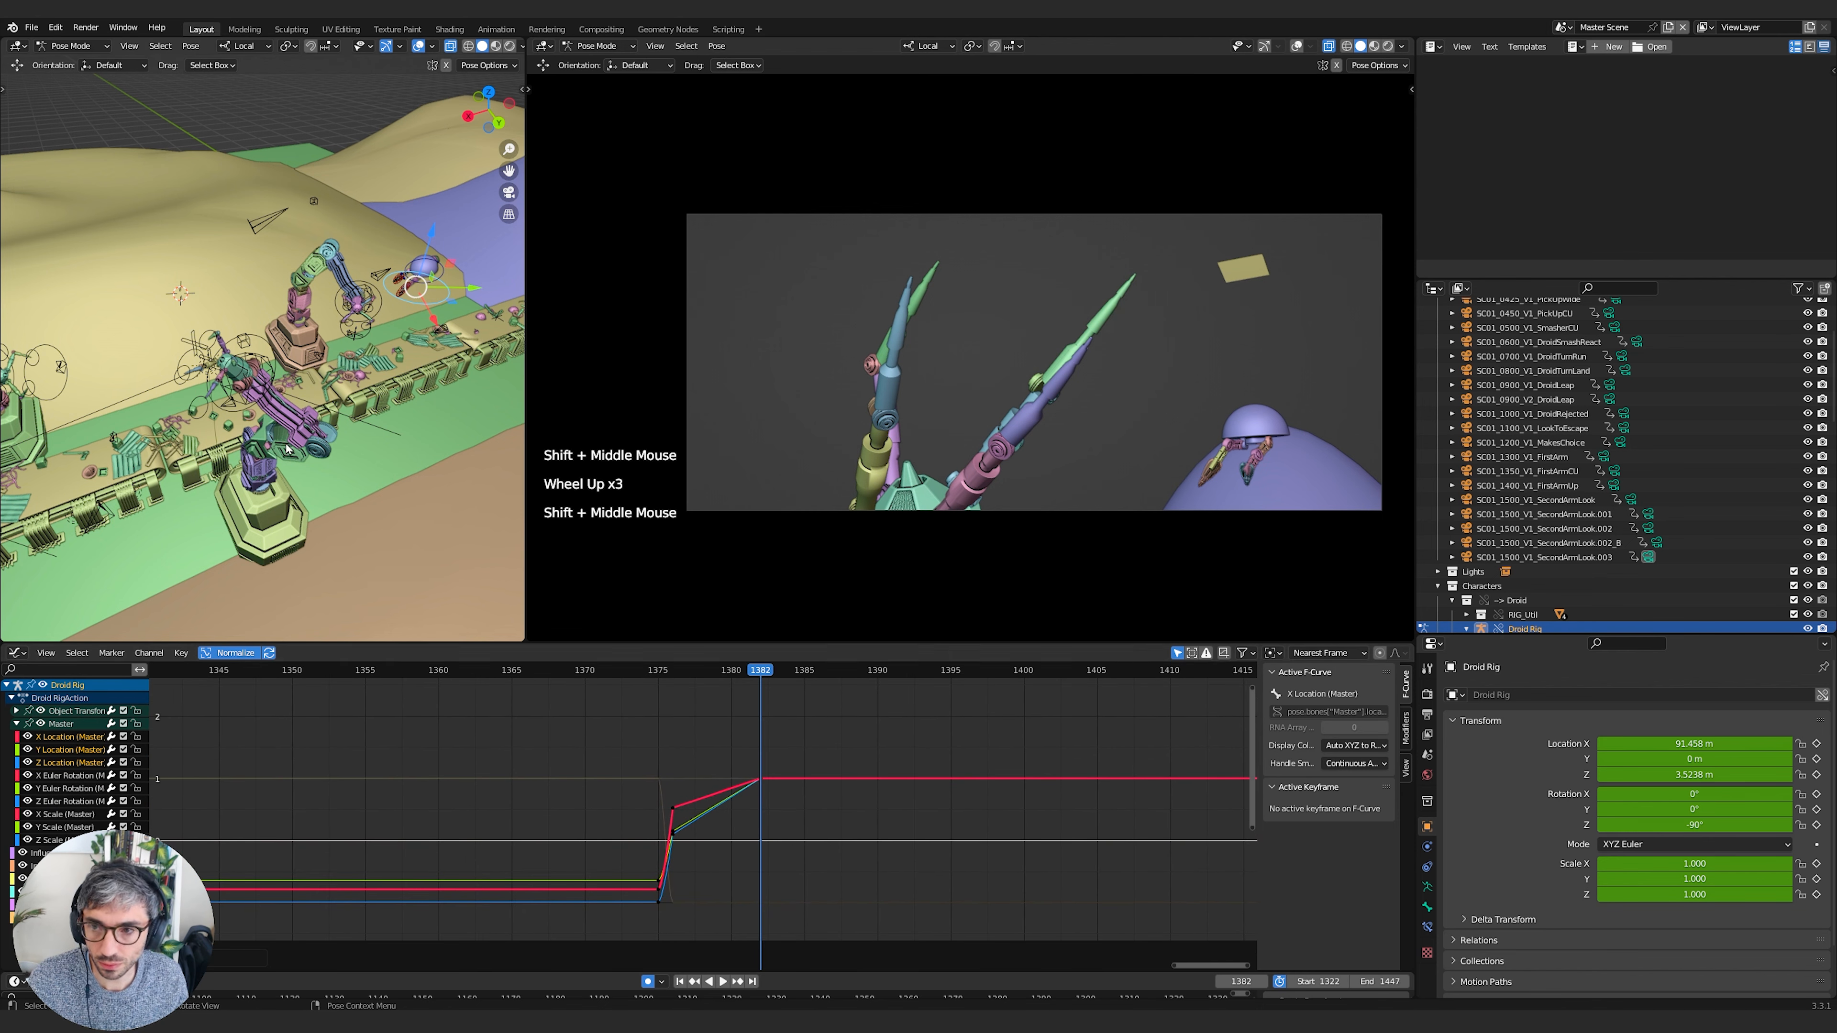
Move the droid's master control up above the hill at frame 1382, with its X Location at about 9.69 m
shift+middle_drag(287, 448, 269, 478)
key(g)
click(1217, 355)
drag(760, 670, 758, 709)
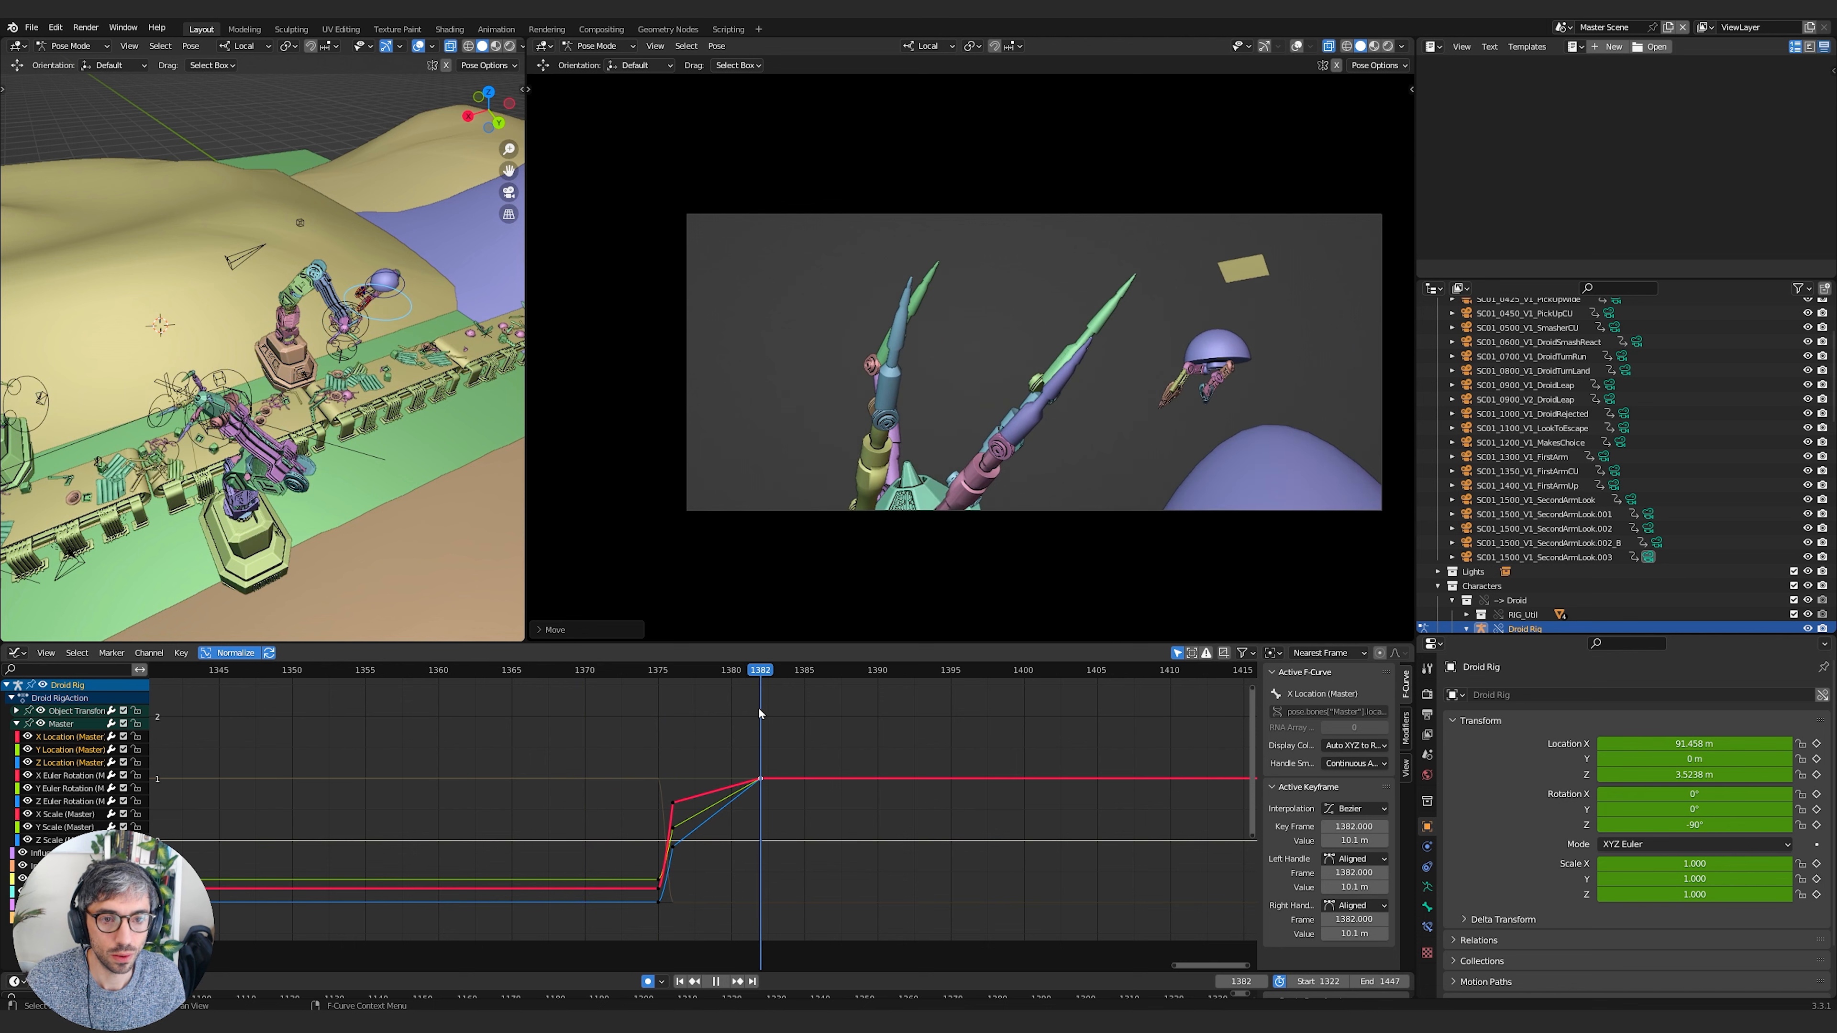
key(g)
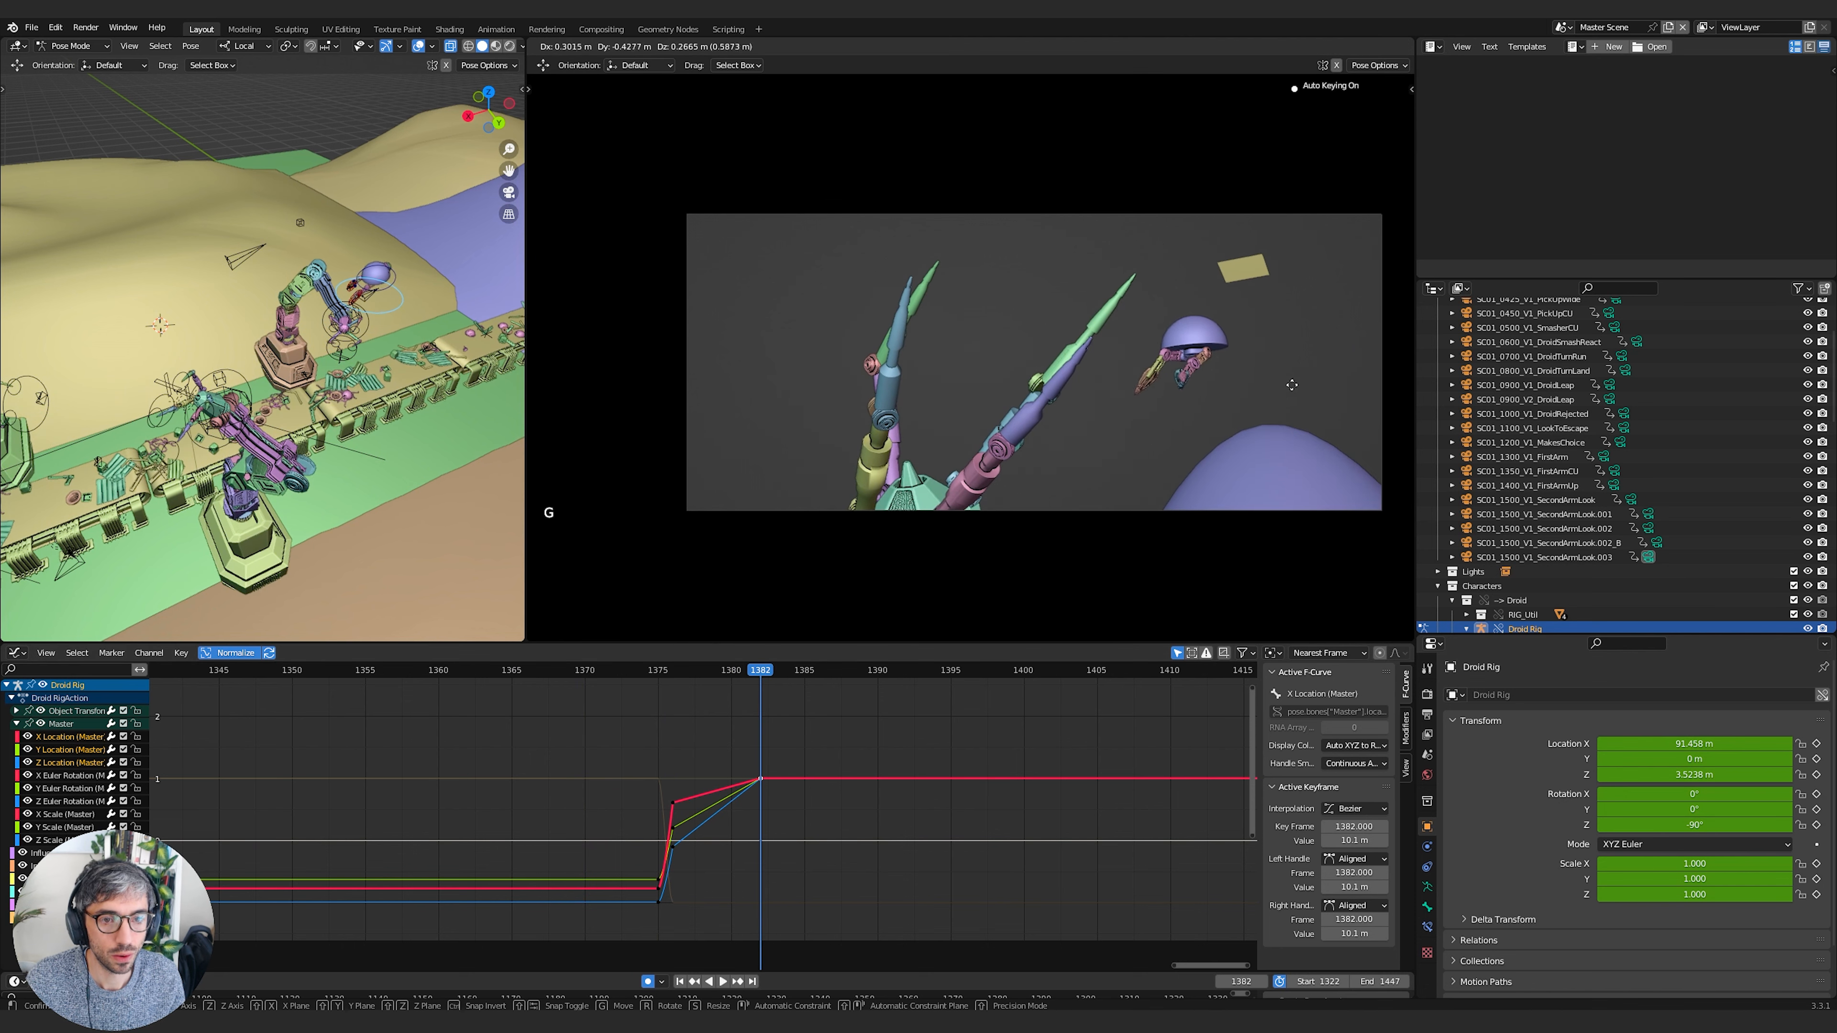
click(1279, 406)
Play the shot twice to review how the lifted droid reads in the camera frame
drag(760, 673, 318, 766)
key(space)
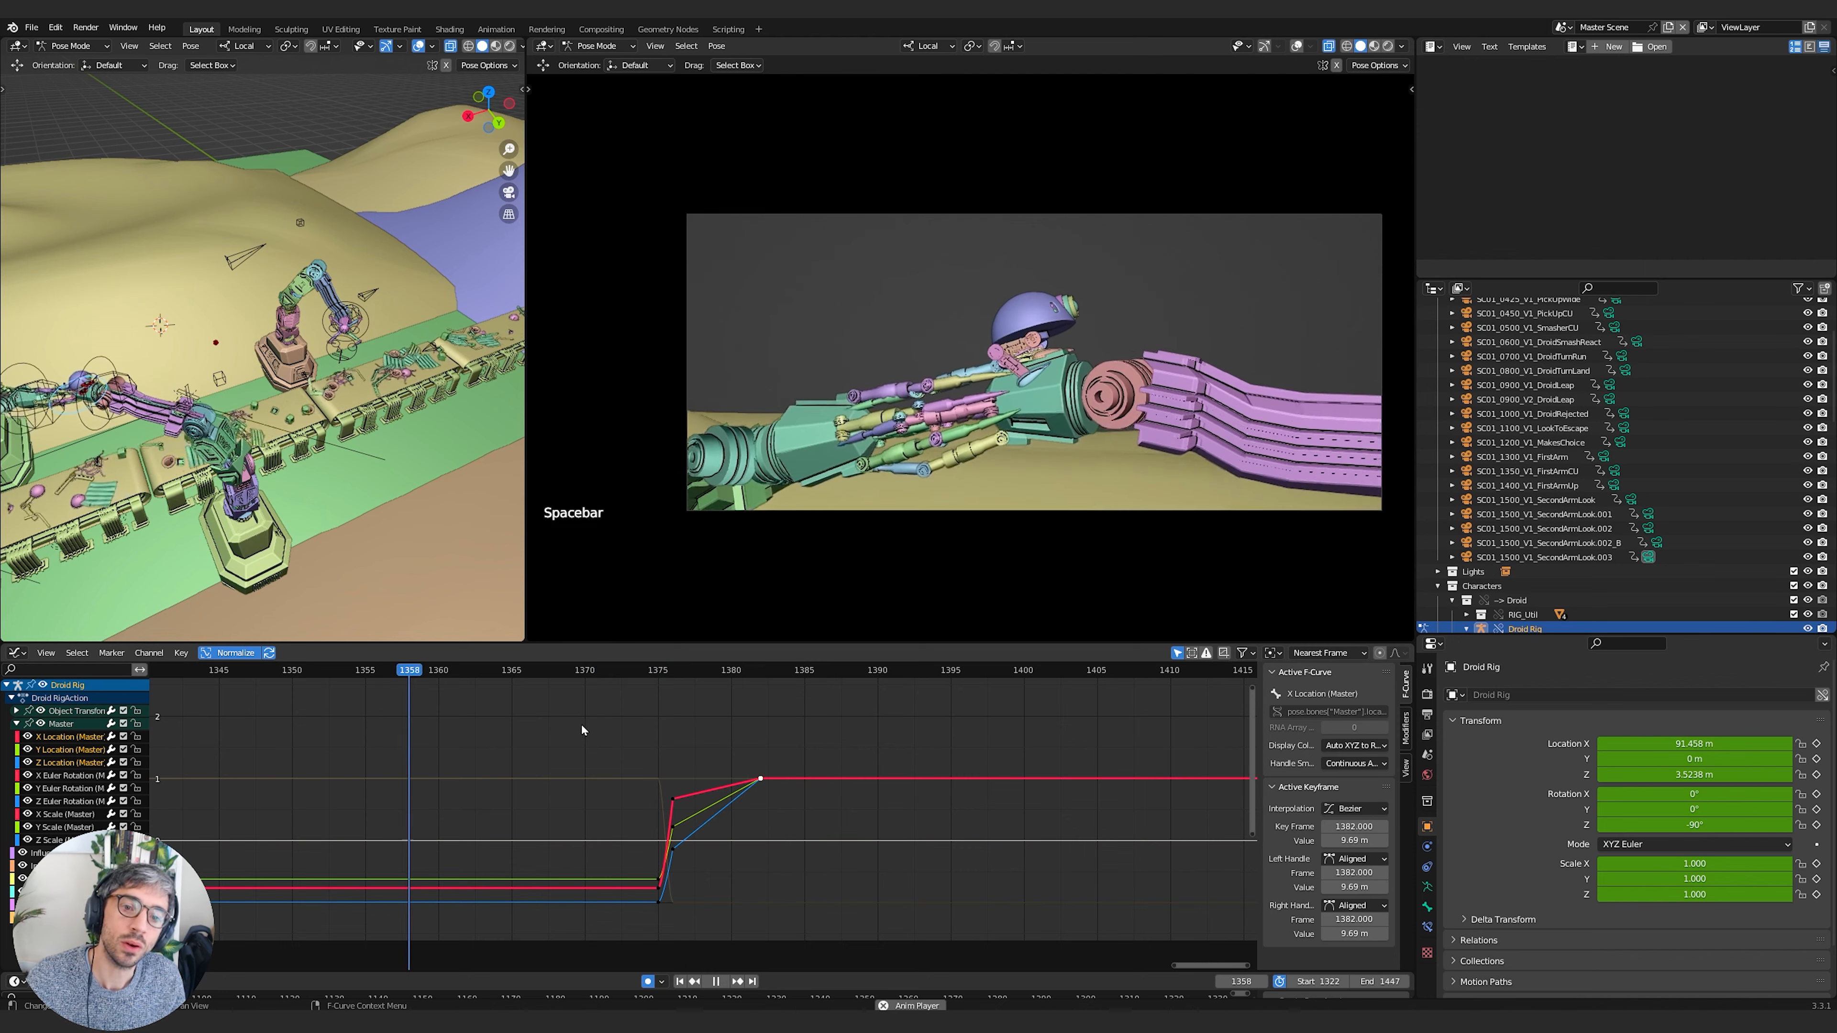
key(space)
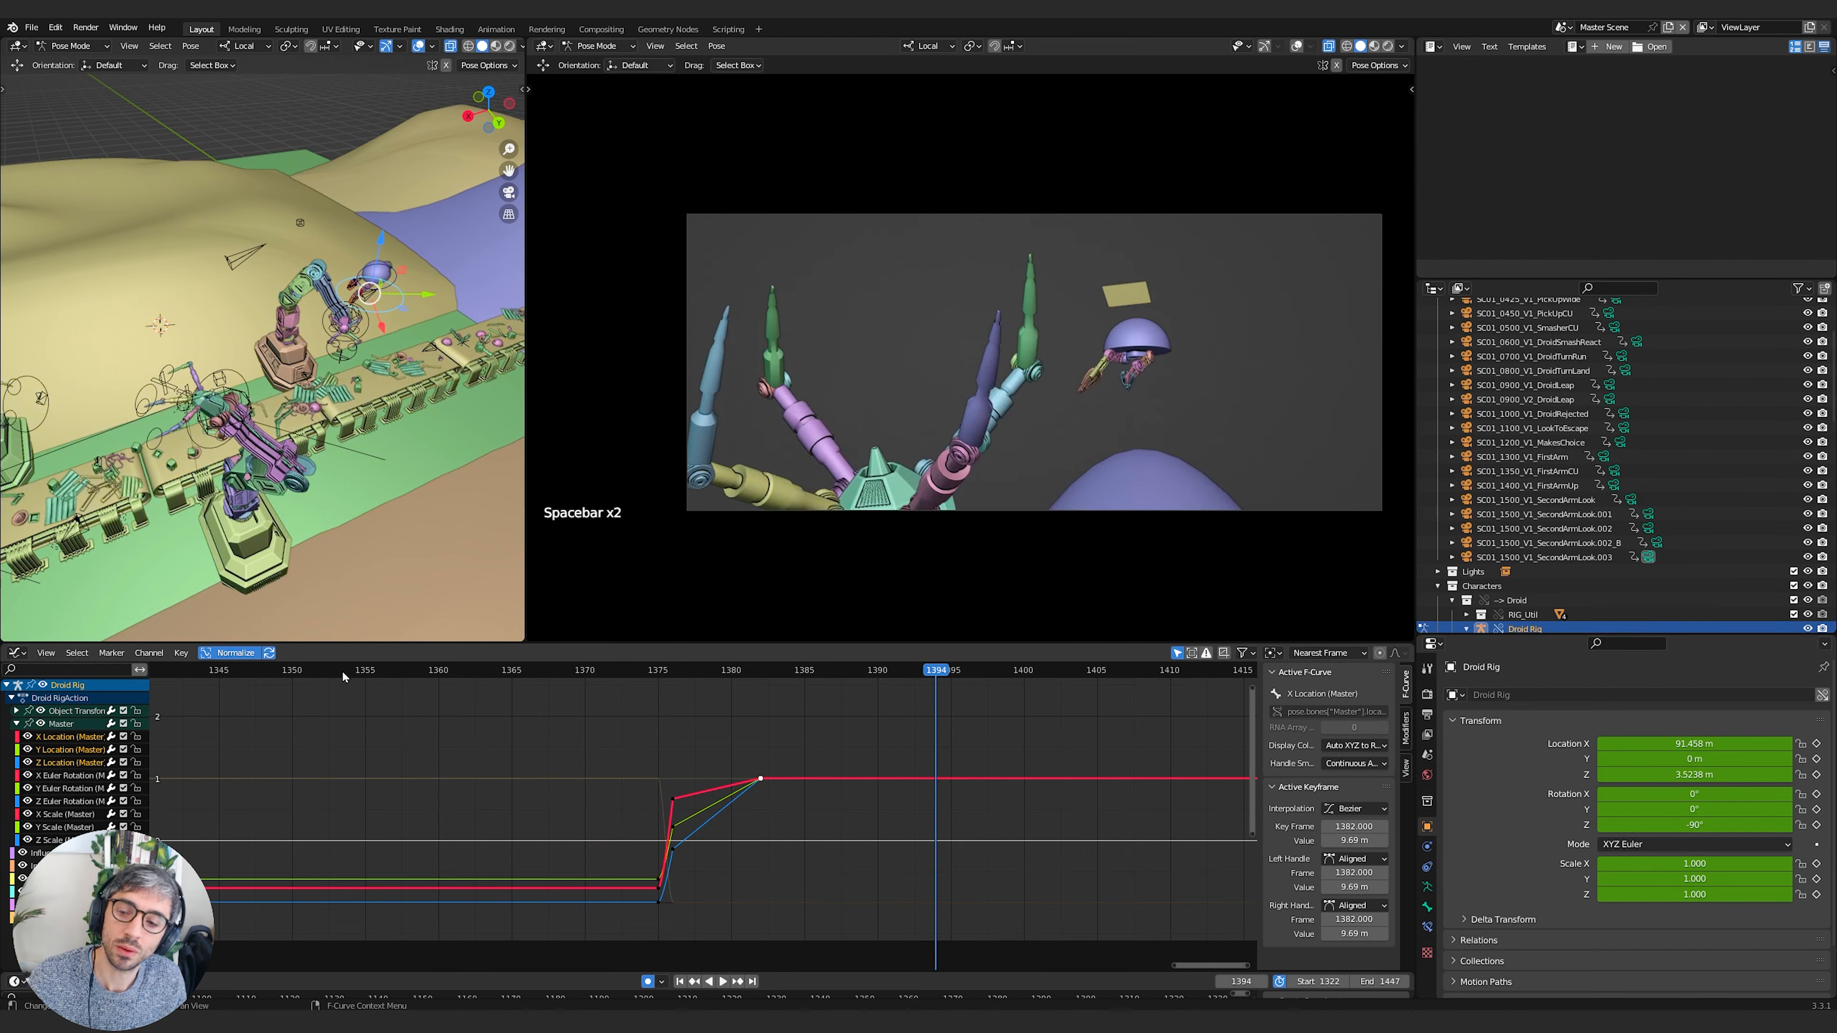
click(329, 671)
key(space)
key(space)
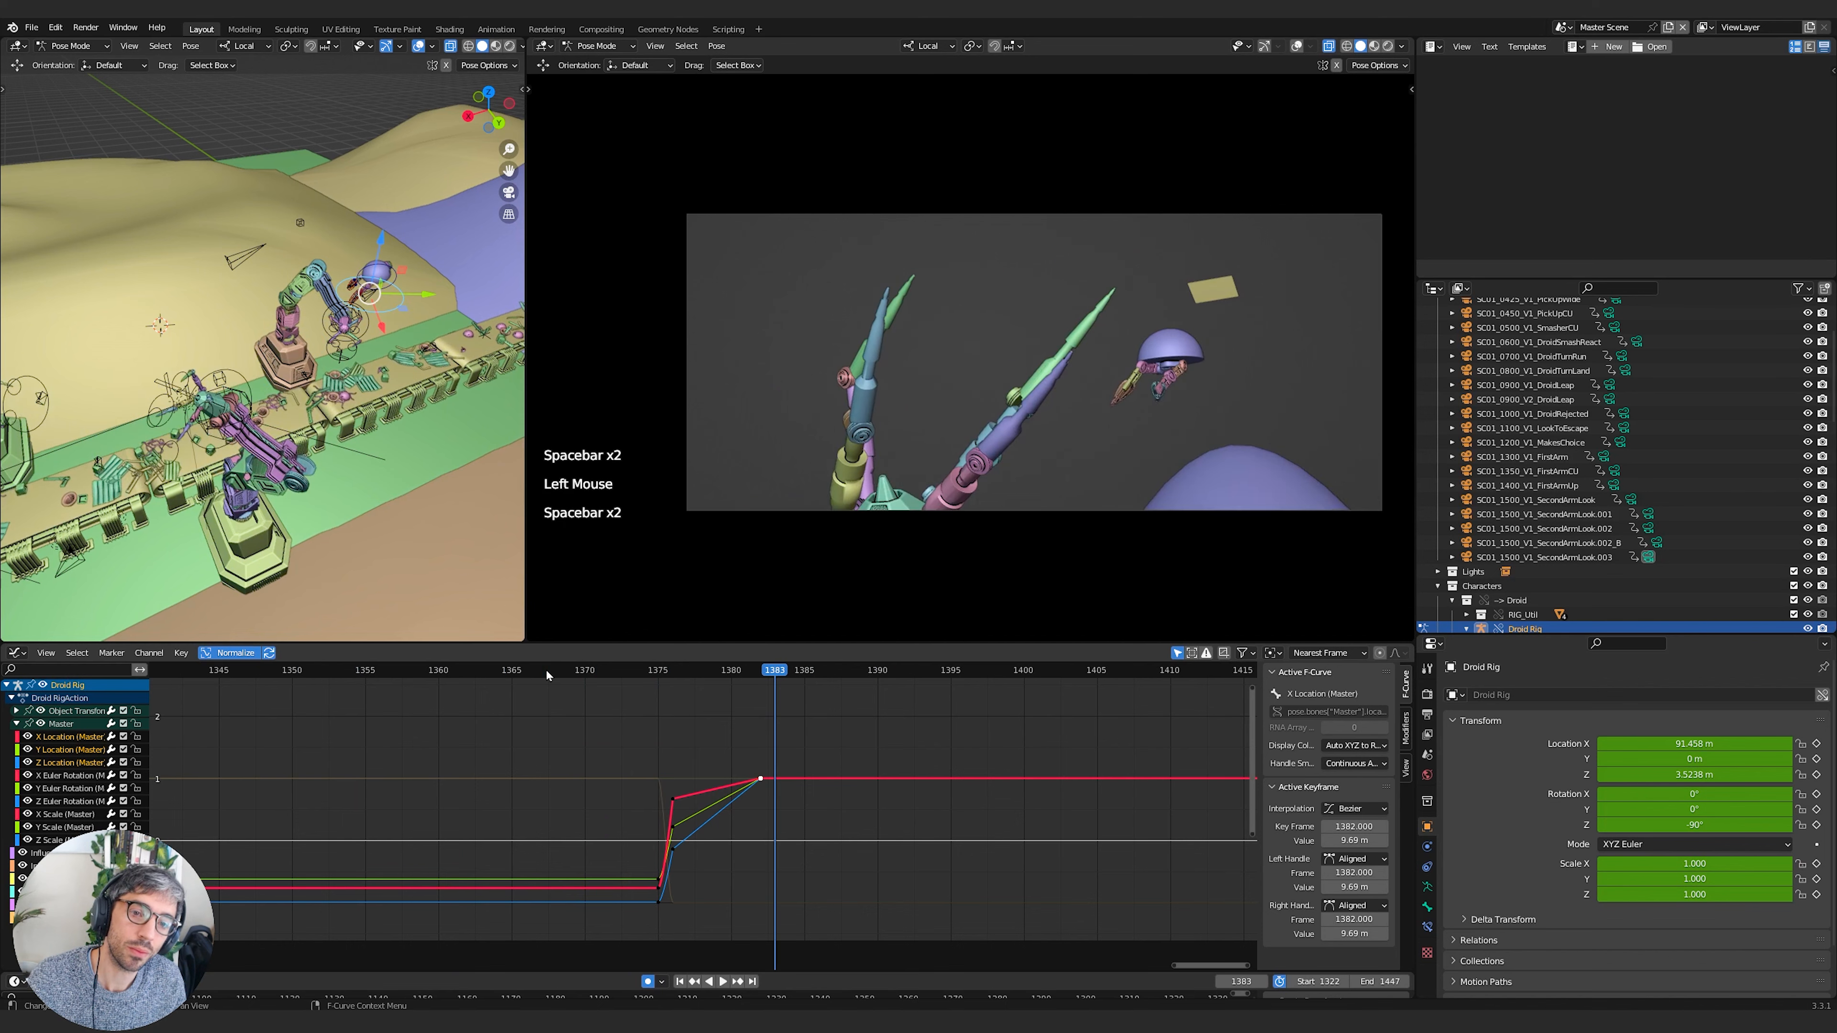
Move the droid further away along the conveyor at frame 1390, keying its X Location at about 8.78 m
drag(777, 669, 865, 654)
shift+middle_drag(376, 434, 217, 433)
scroll(435, 402, down, 2)
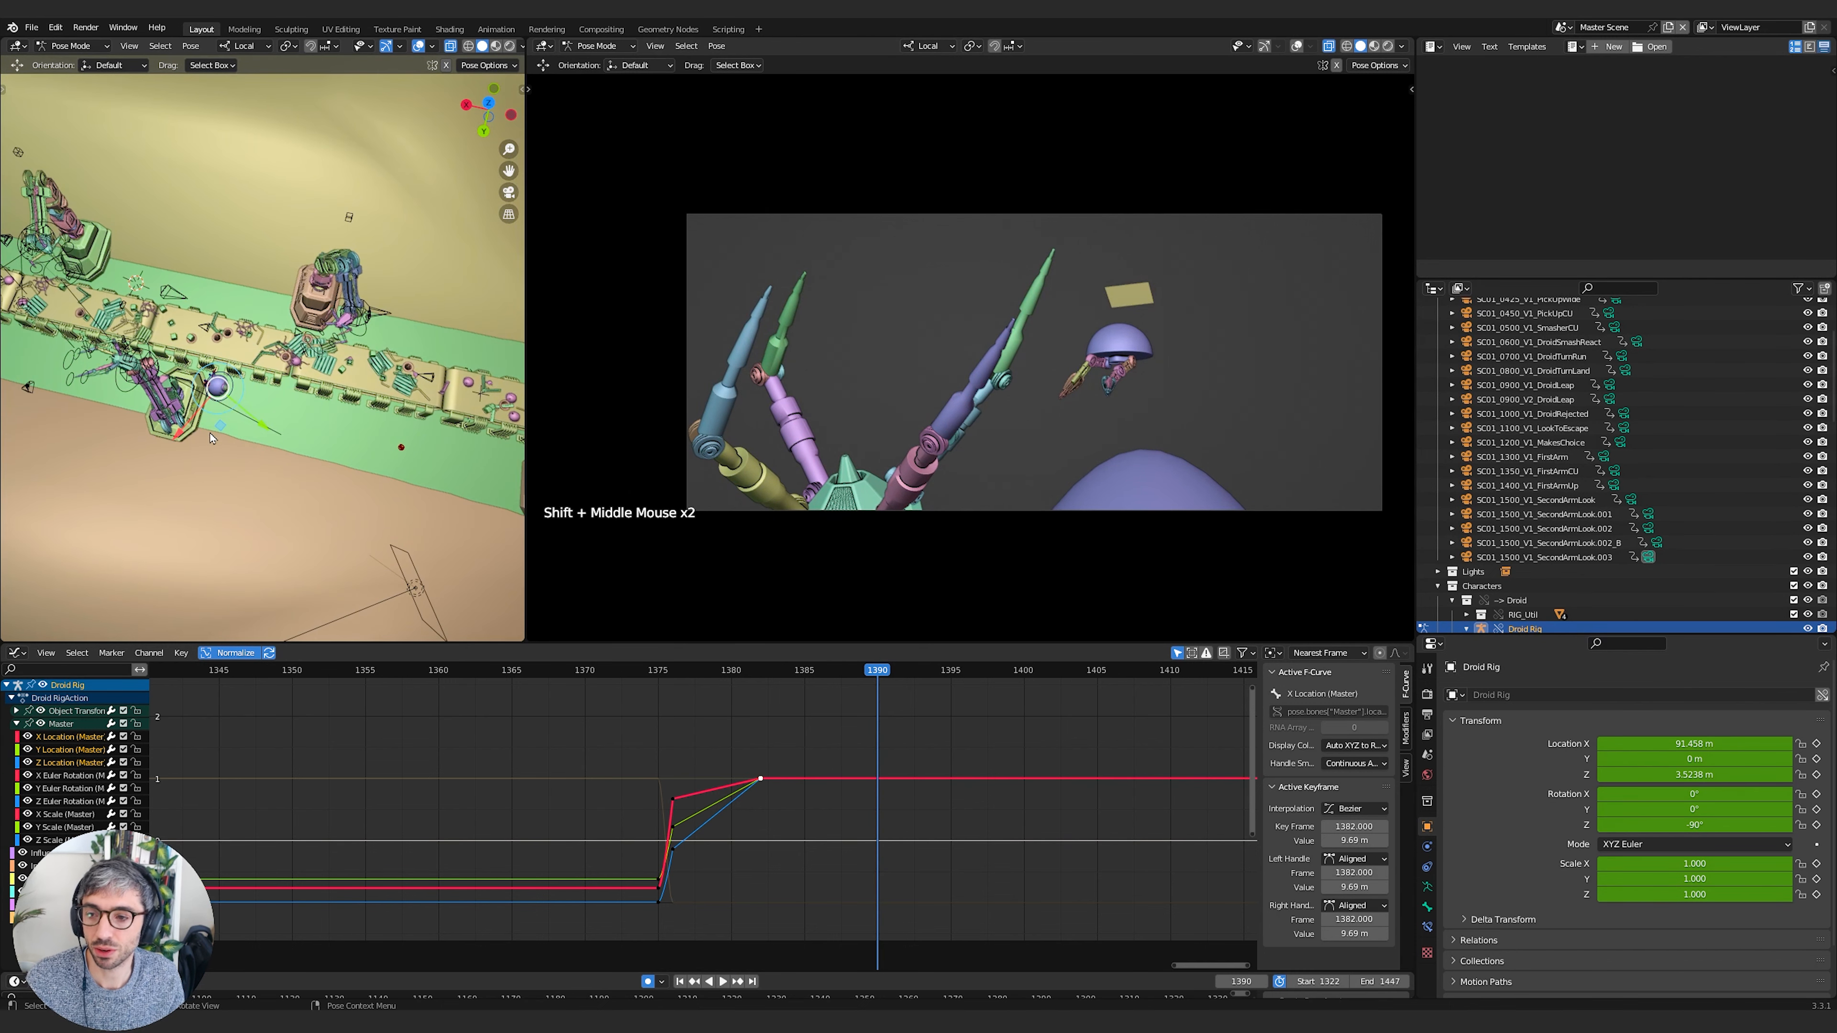
drag(220, 430, 344, 430)
key(g)
click(1144, 337)
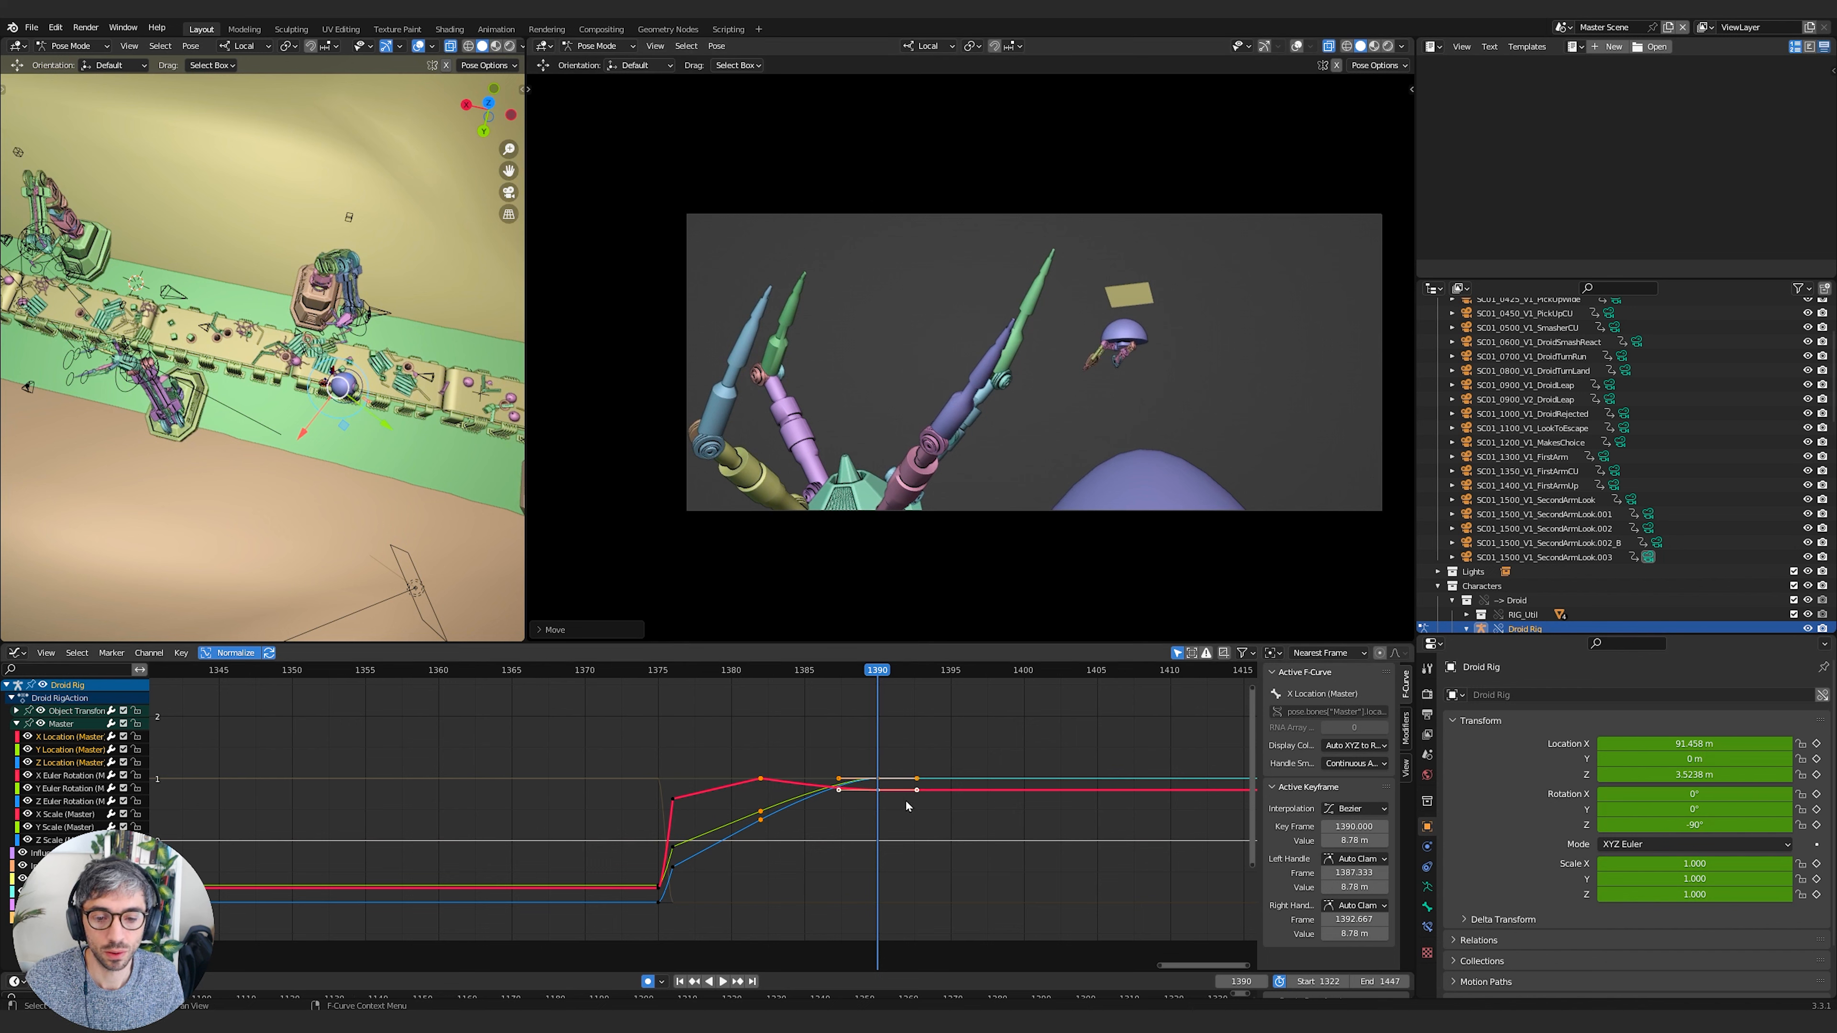
Move the Y Location curve's last key from frame 1390 to frame 1401 at about 82 m and angle its handles along the rising slope
click(866, 799)
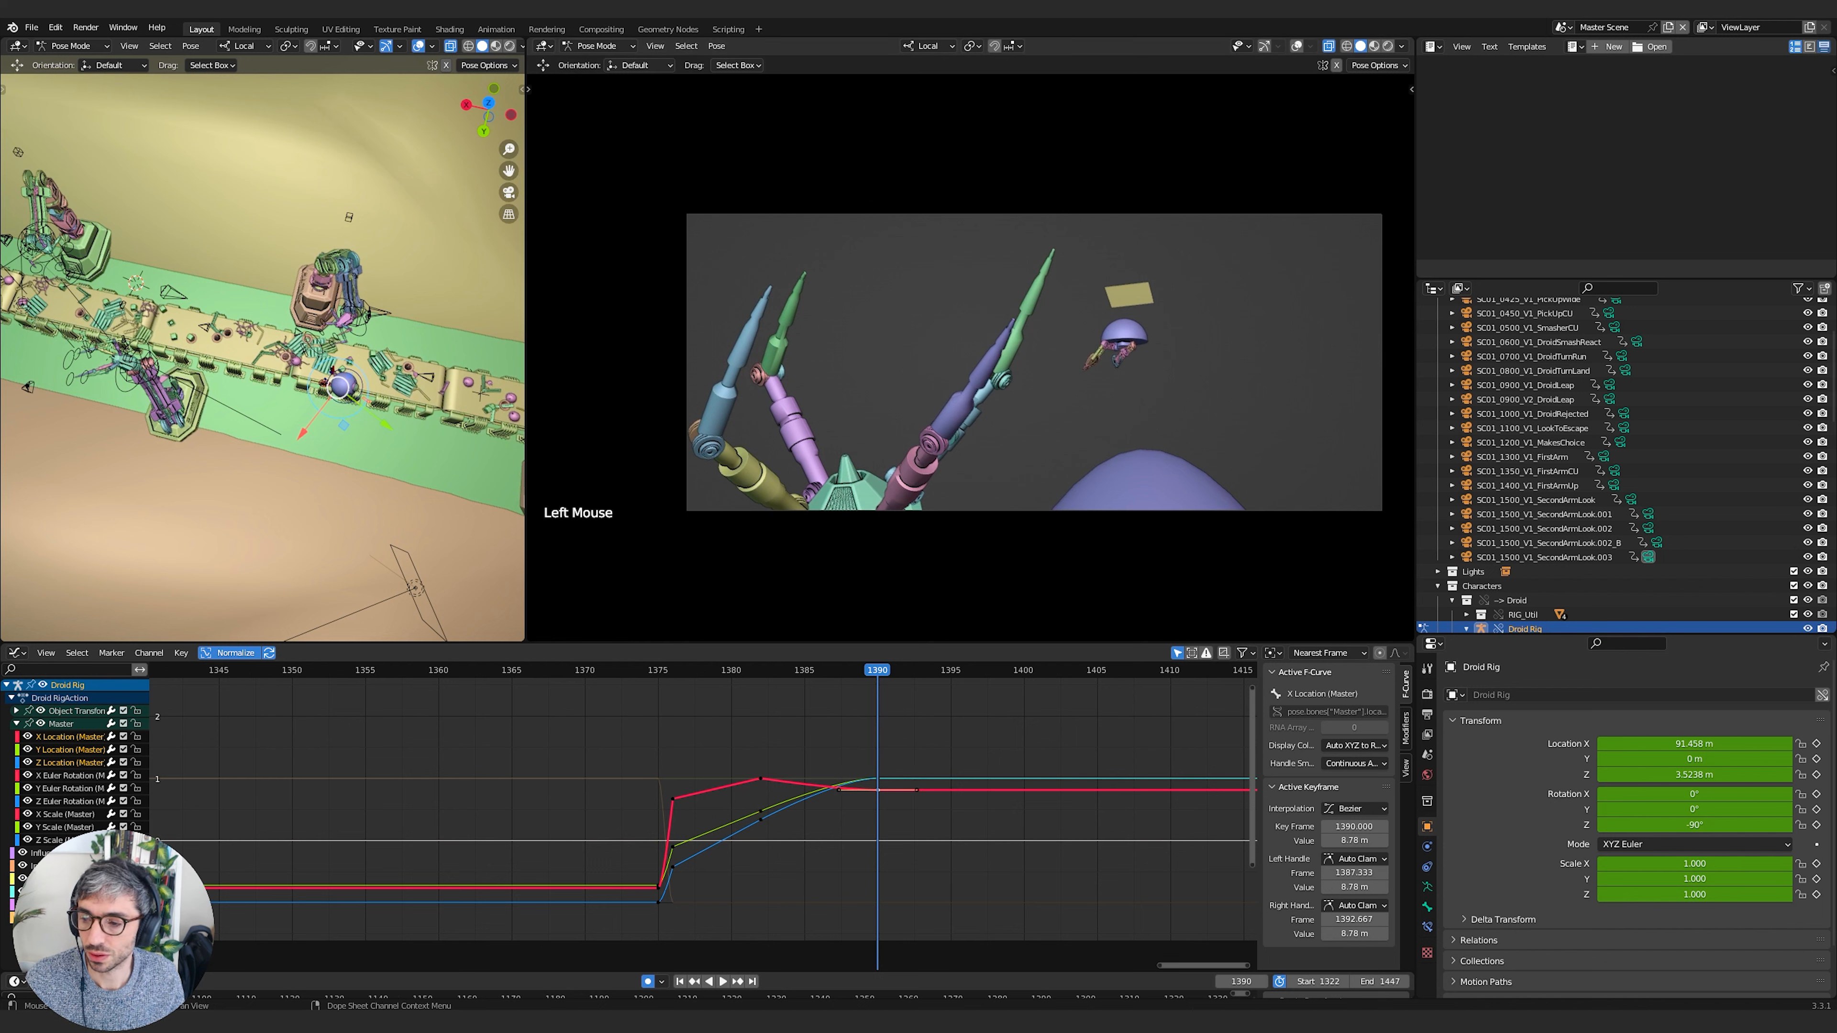
click(80, 750)
click(71, 738)
click(914, 774)
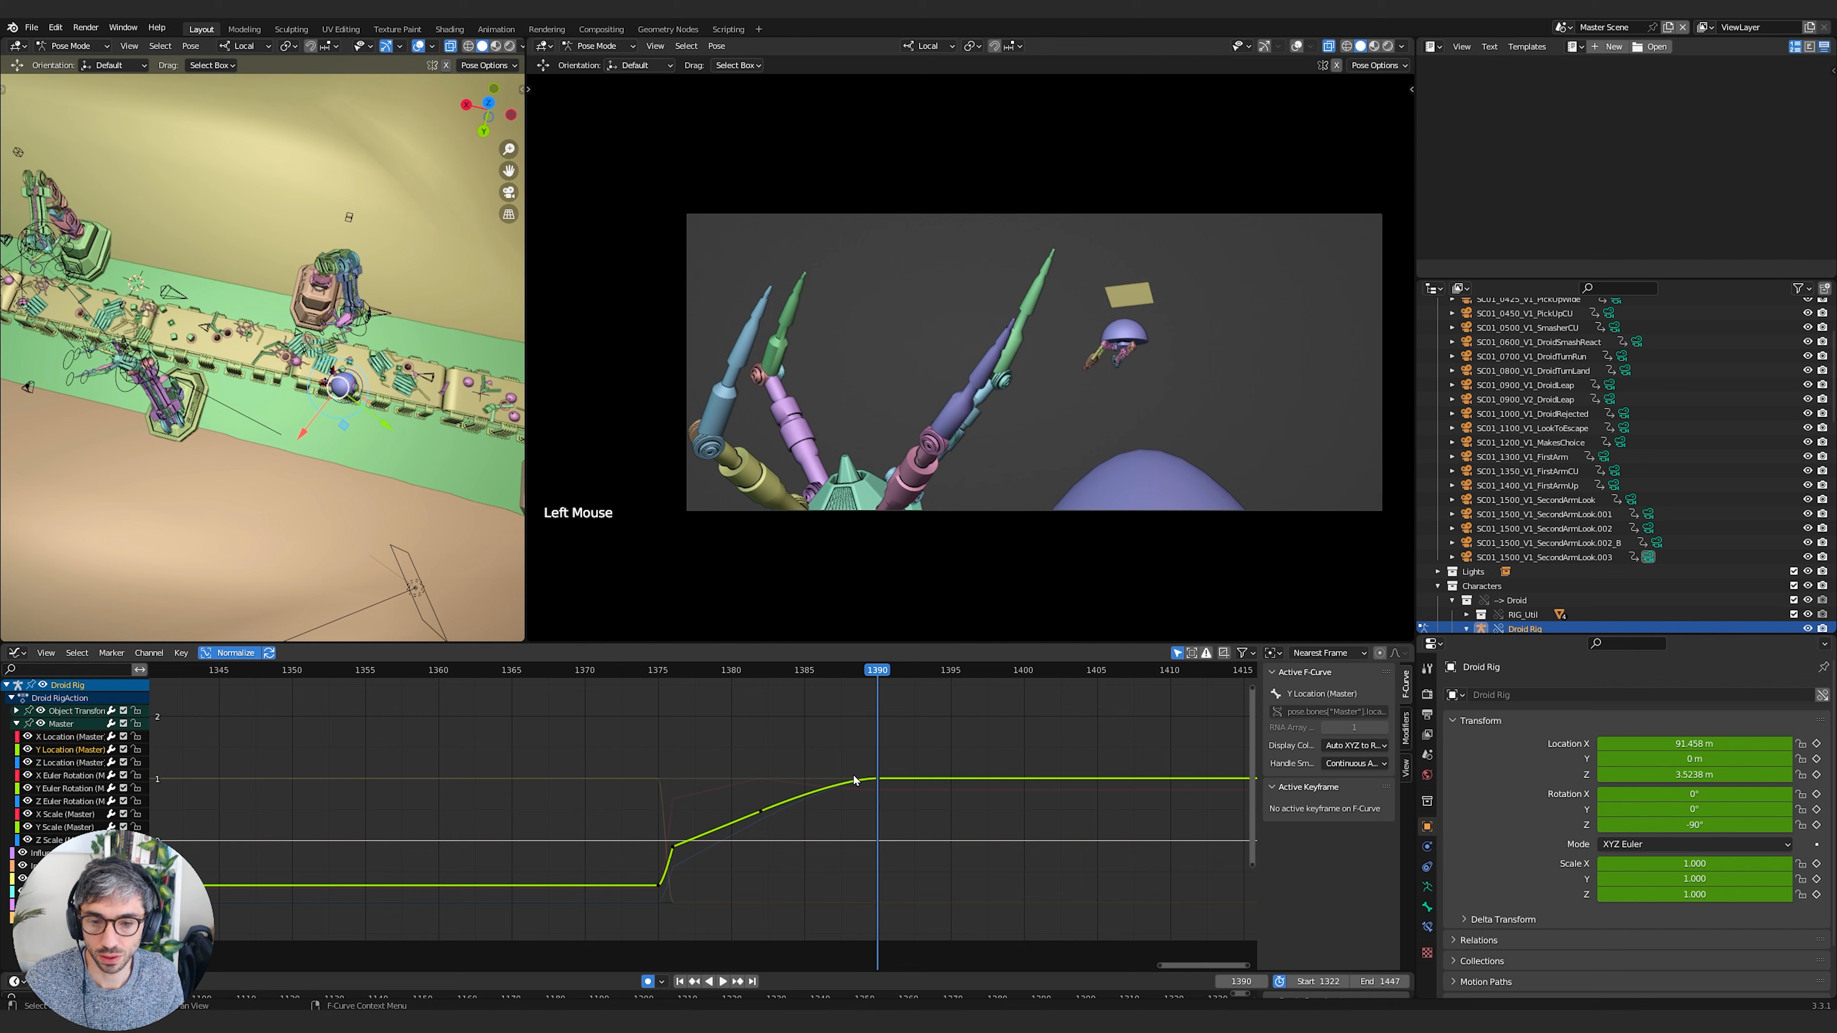
click(874, 779)
key(r)
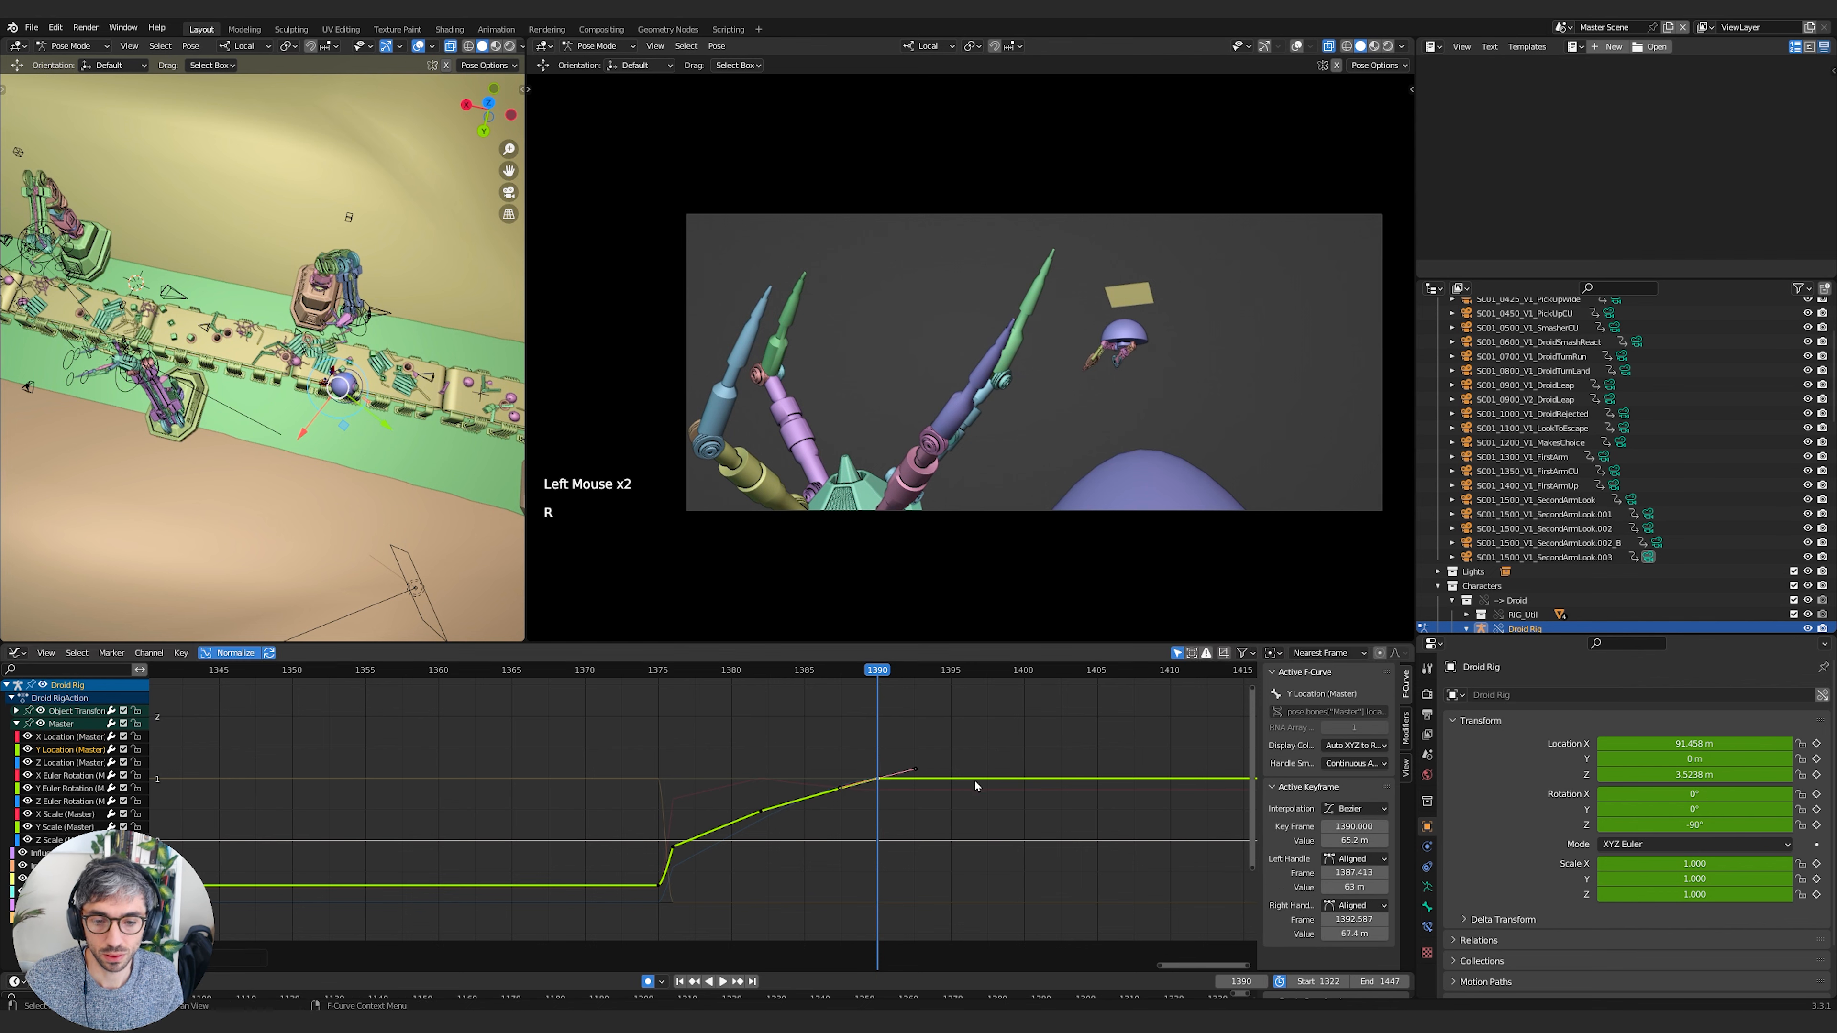
key(g)
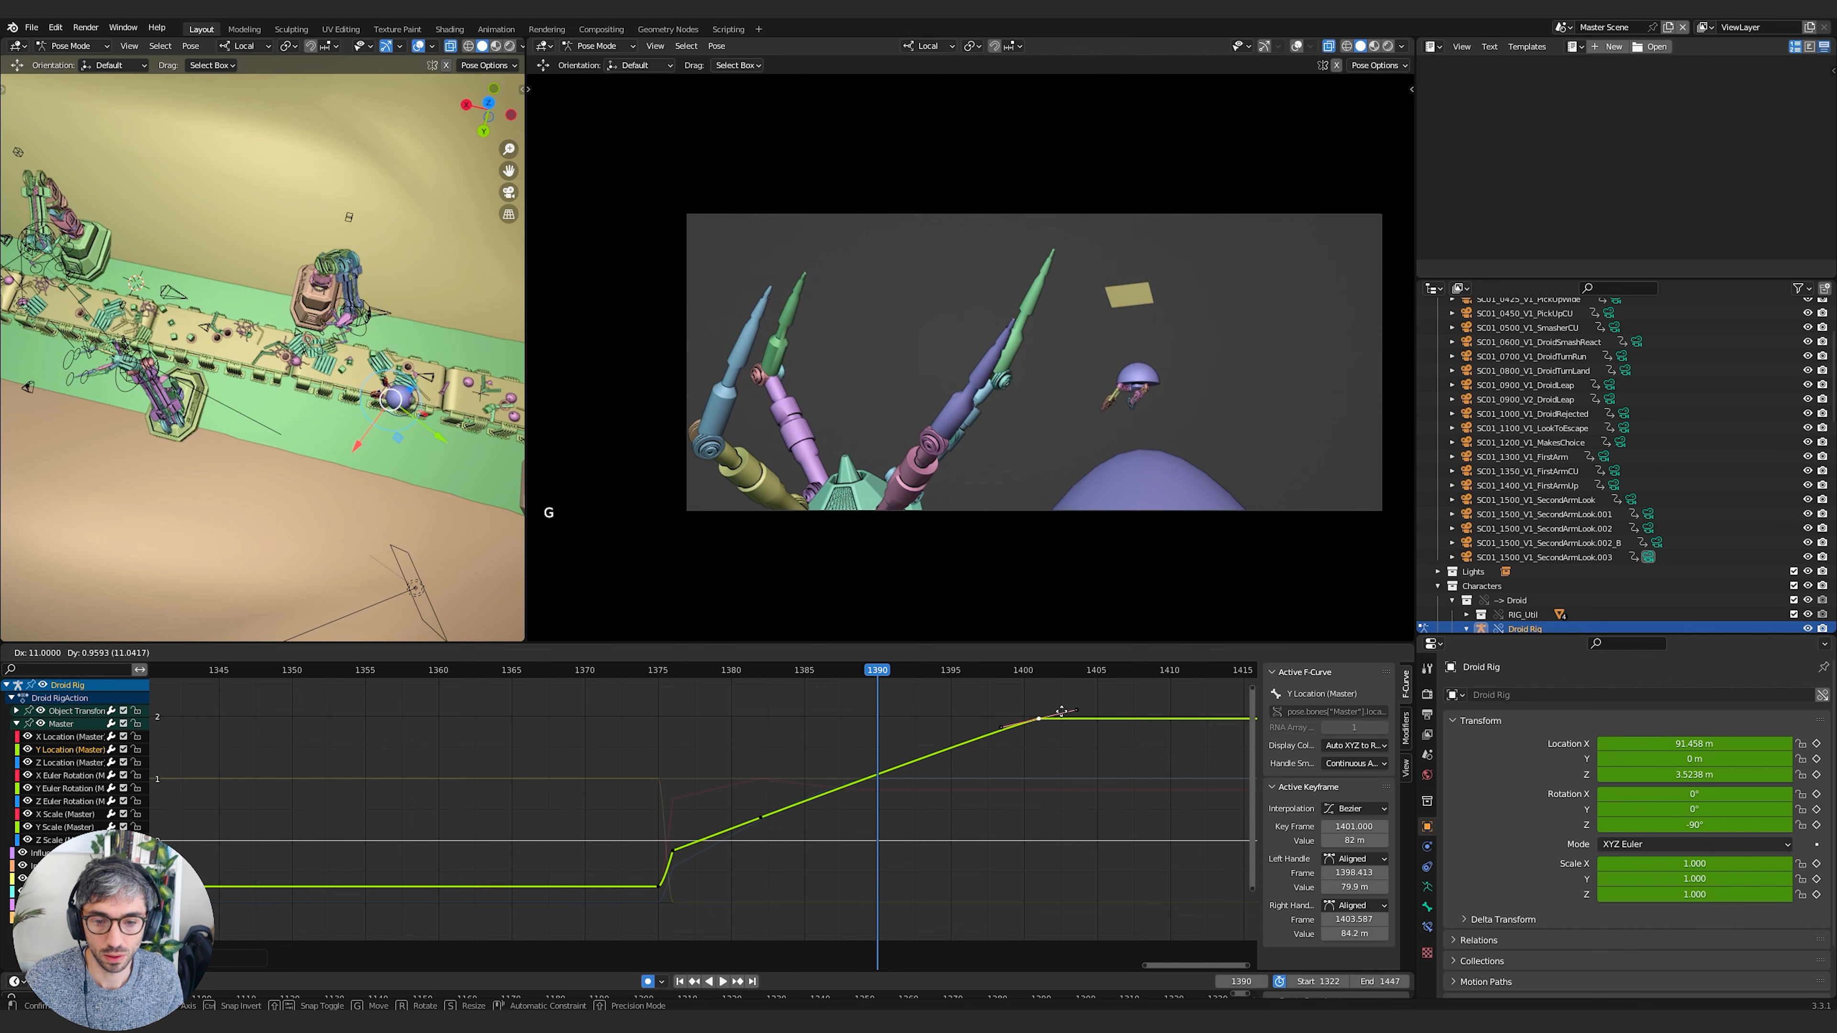
key(r)
key(g)
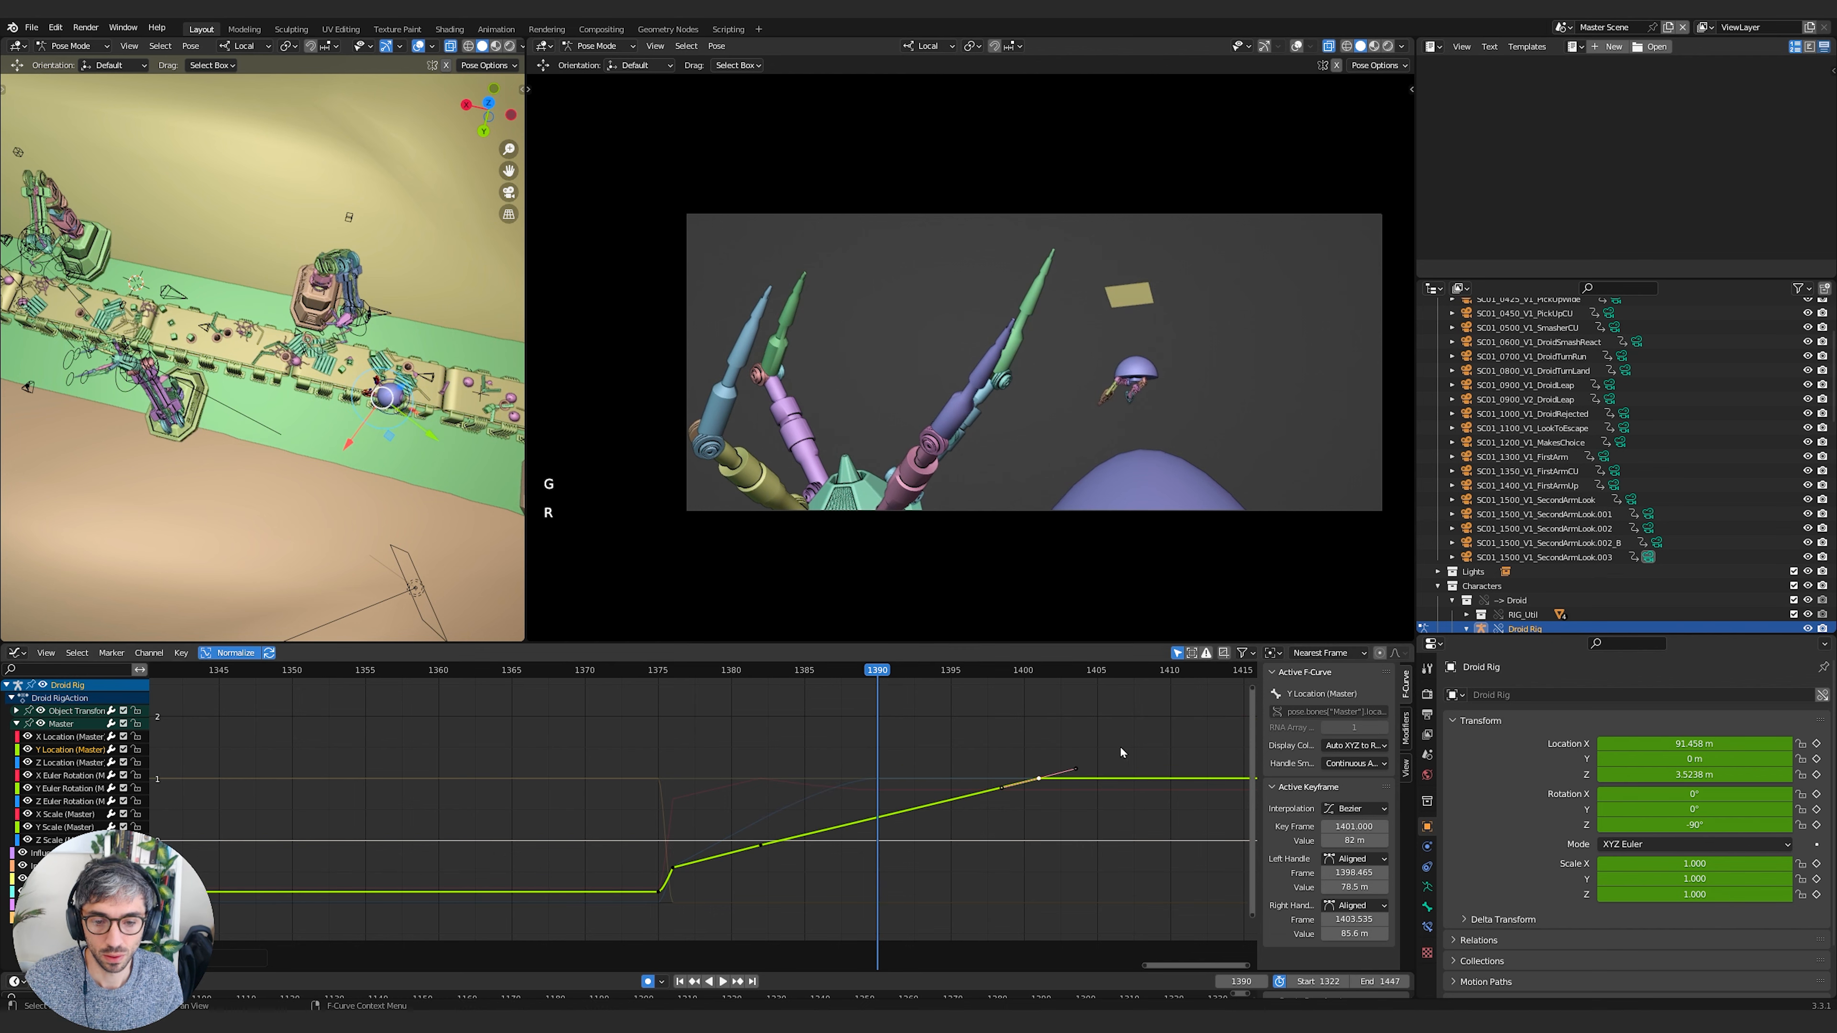
click(1115, 762)
Angle the handles of the X Location curve's last key downward and move the key to frame 1427 at about 6.2 m
click(70, 737)
ctrl+middle_drag(1012, 767, 796, 713)
click(747, 752)
key(r)
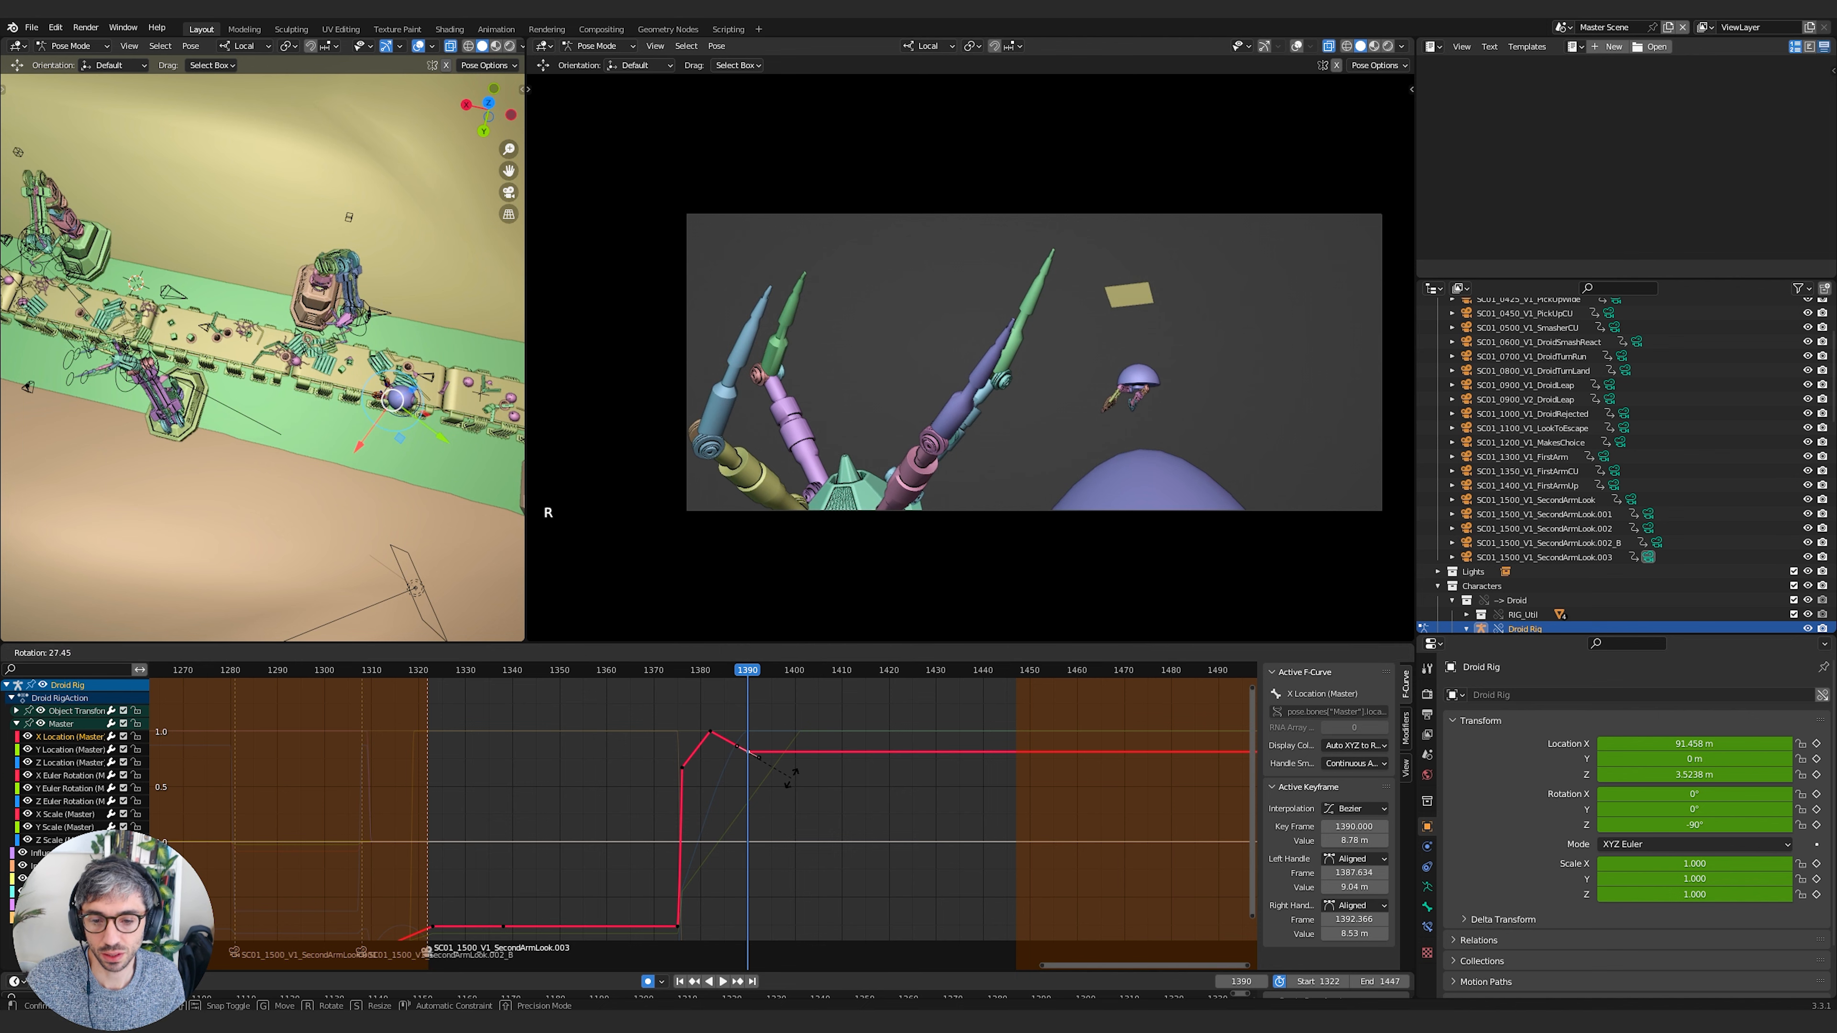
click(790, 780)
key(g)
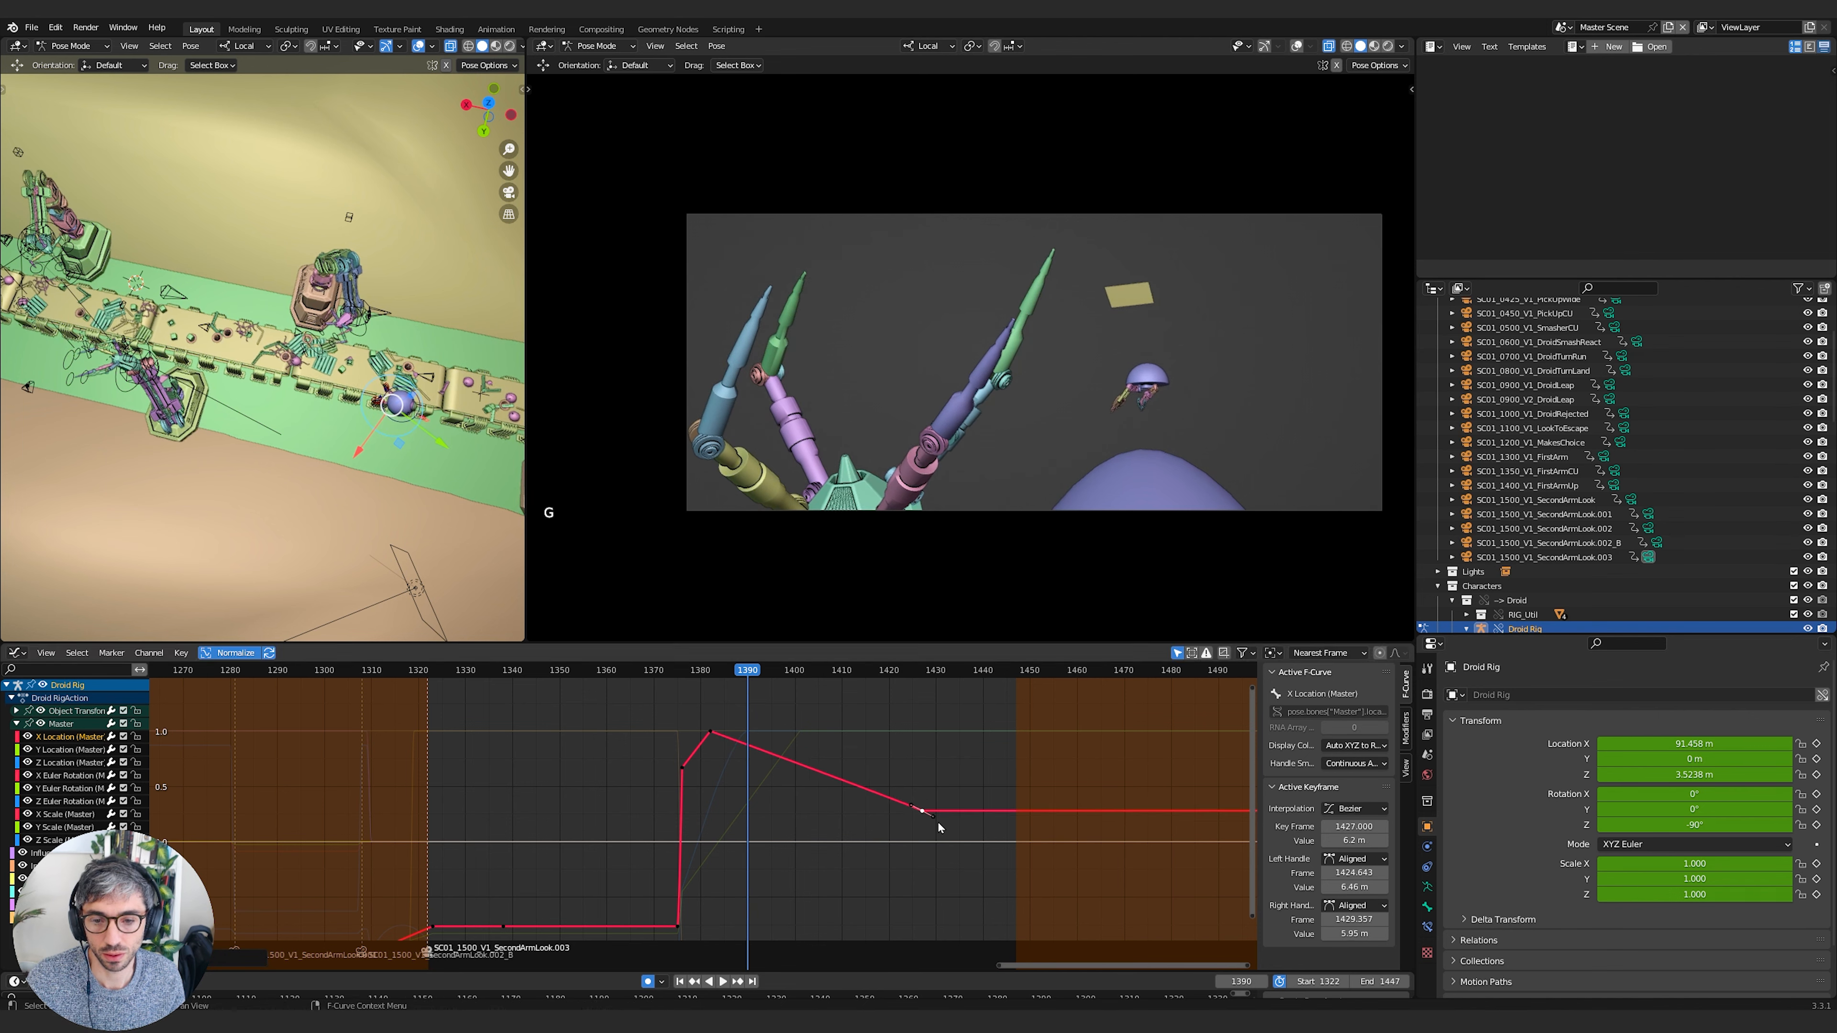
Play the shot briefly, then lower the last X Location key to about 3.12 m at frame 1422 and realign its handles
drag(757, 670, 707, 691)
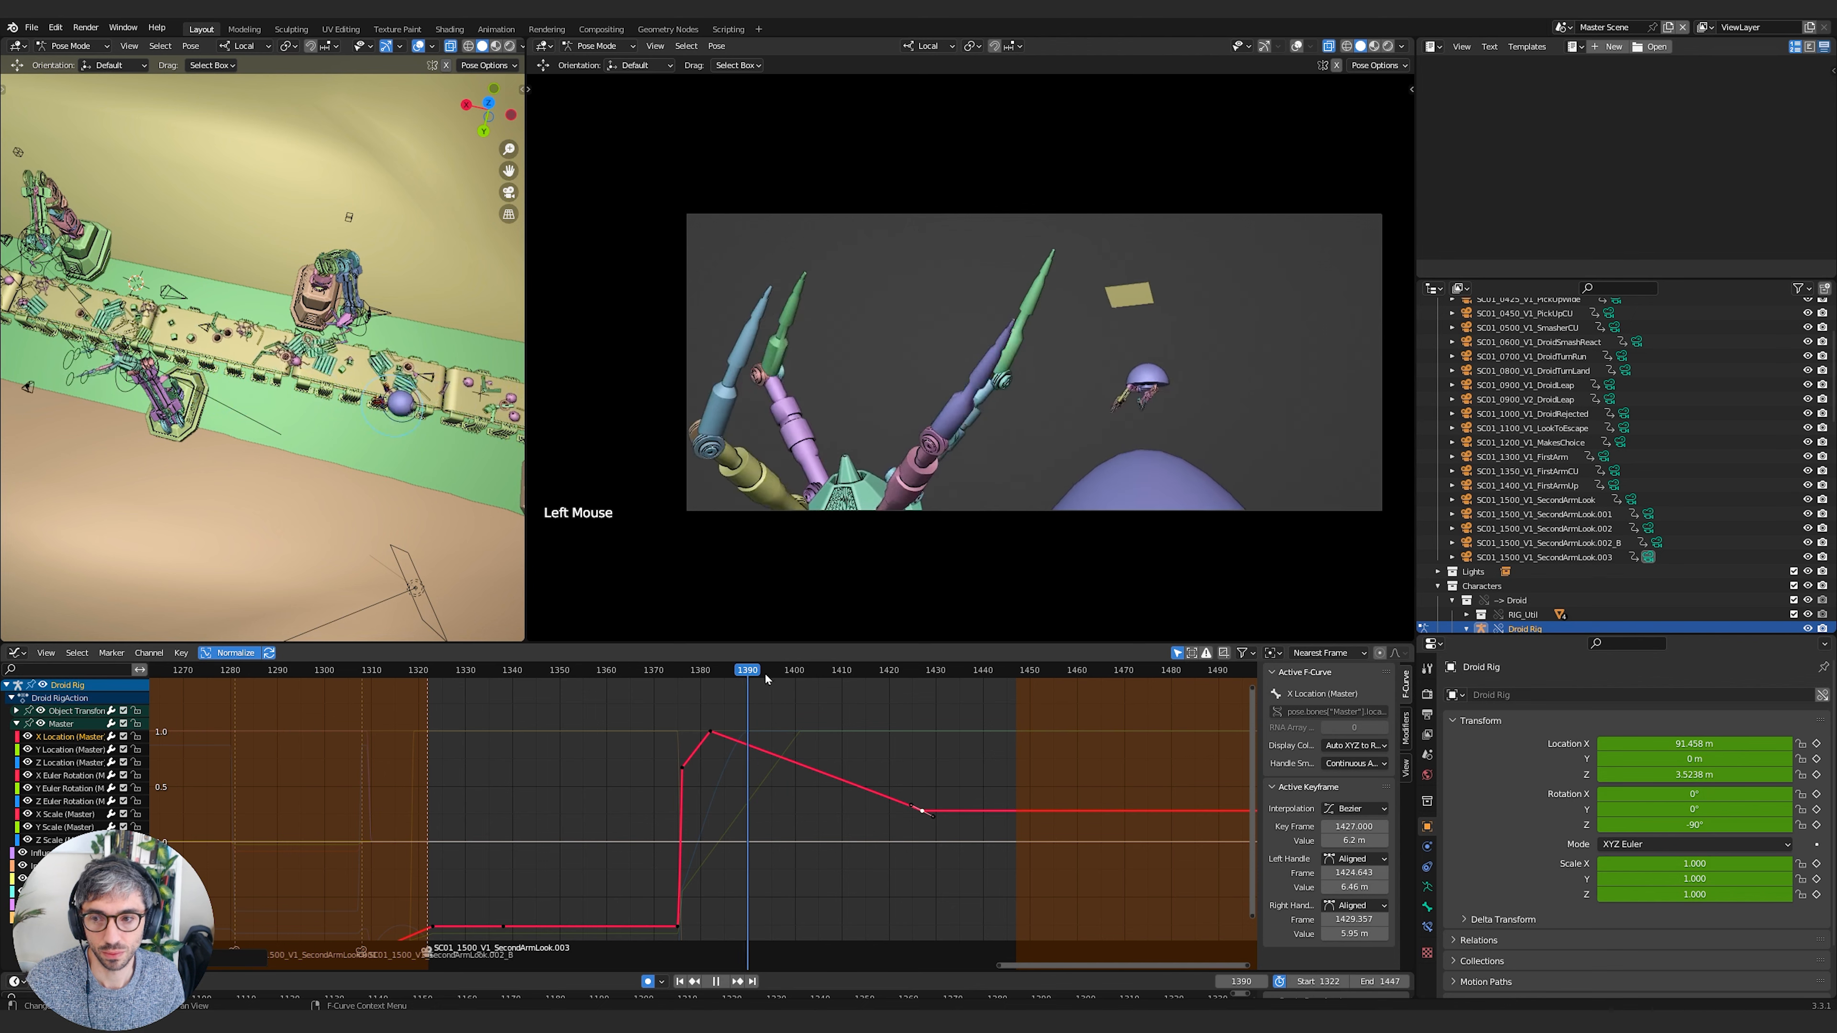
key(space)
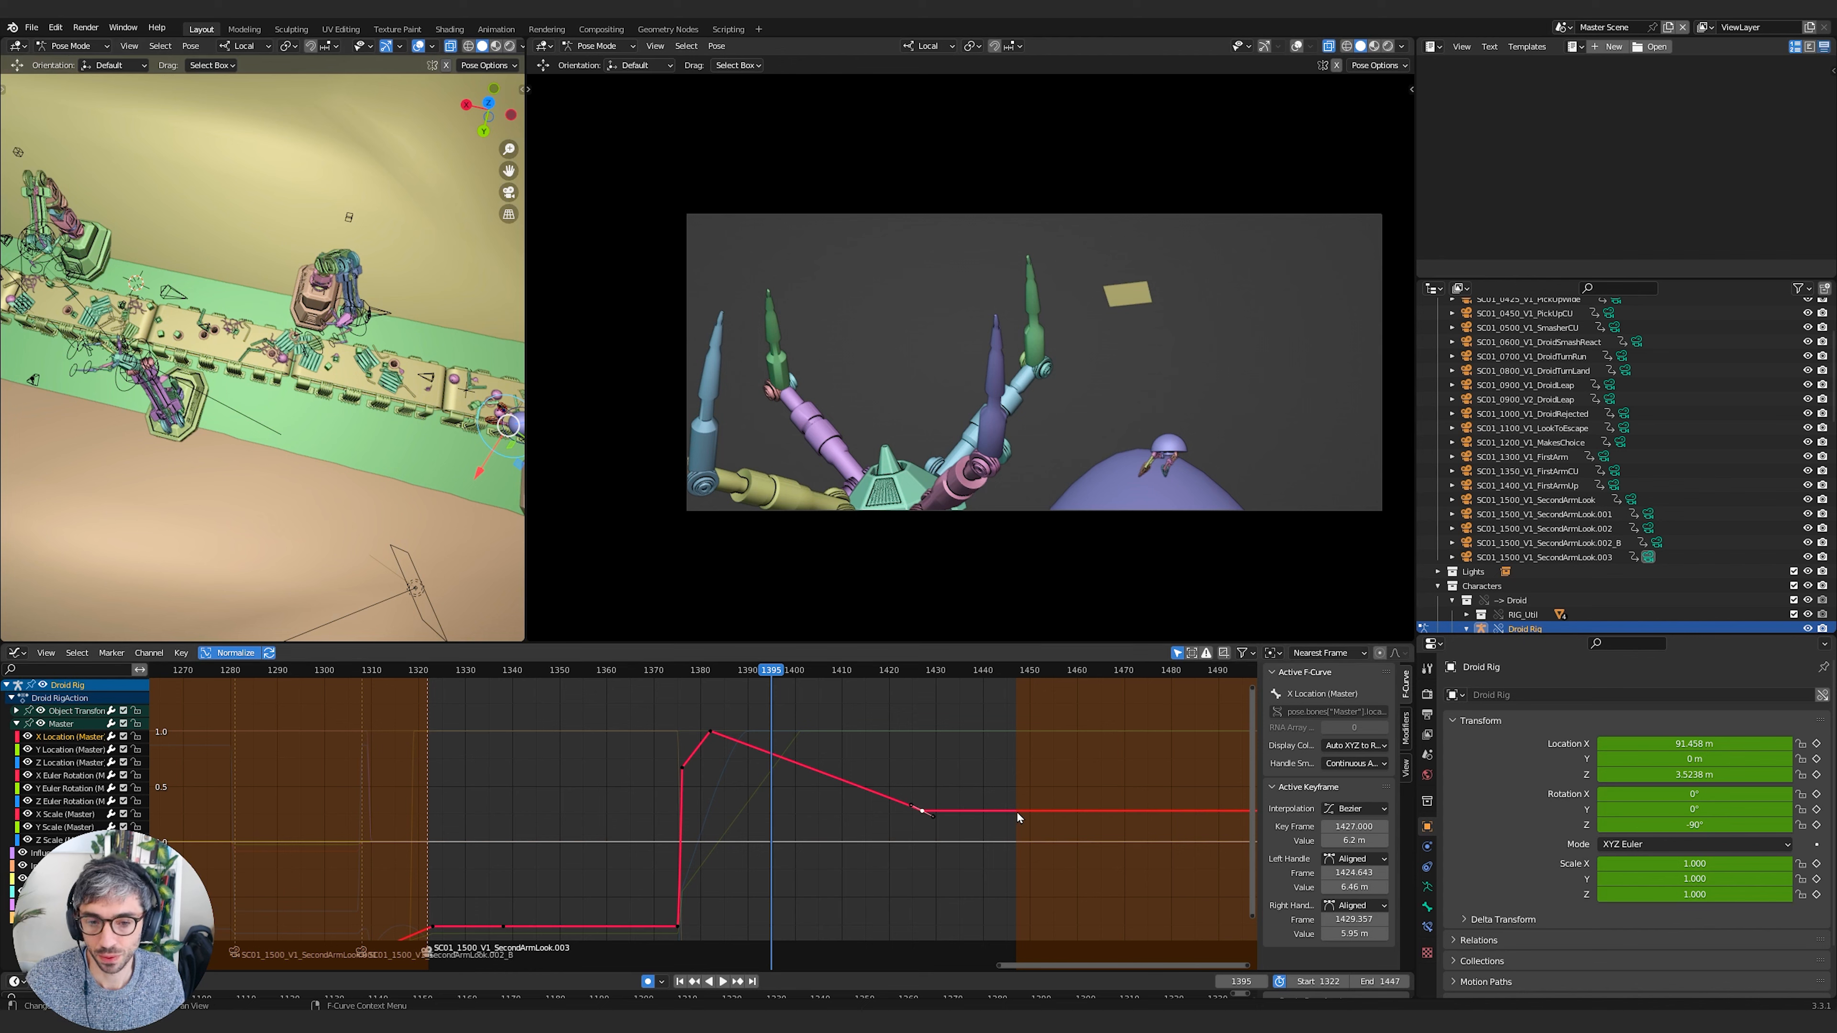
key(g)
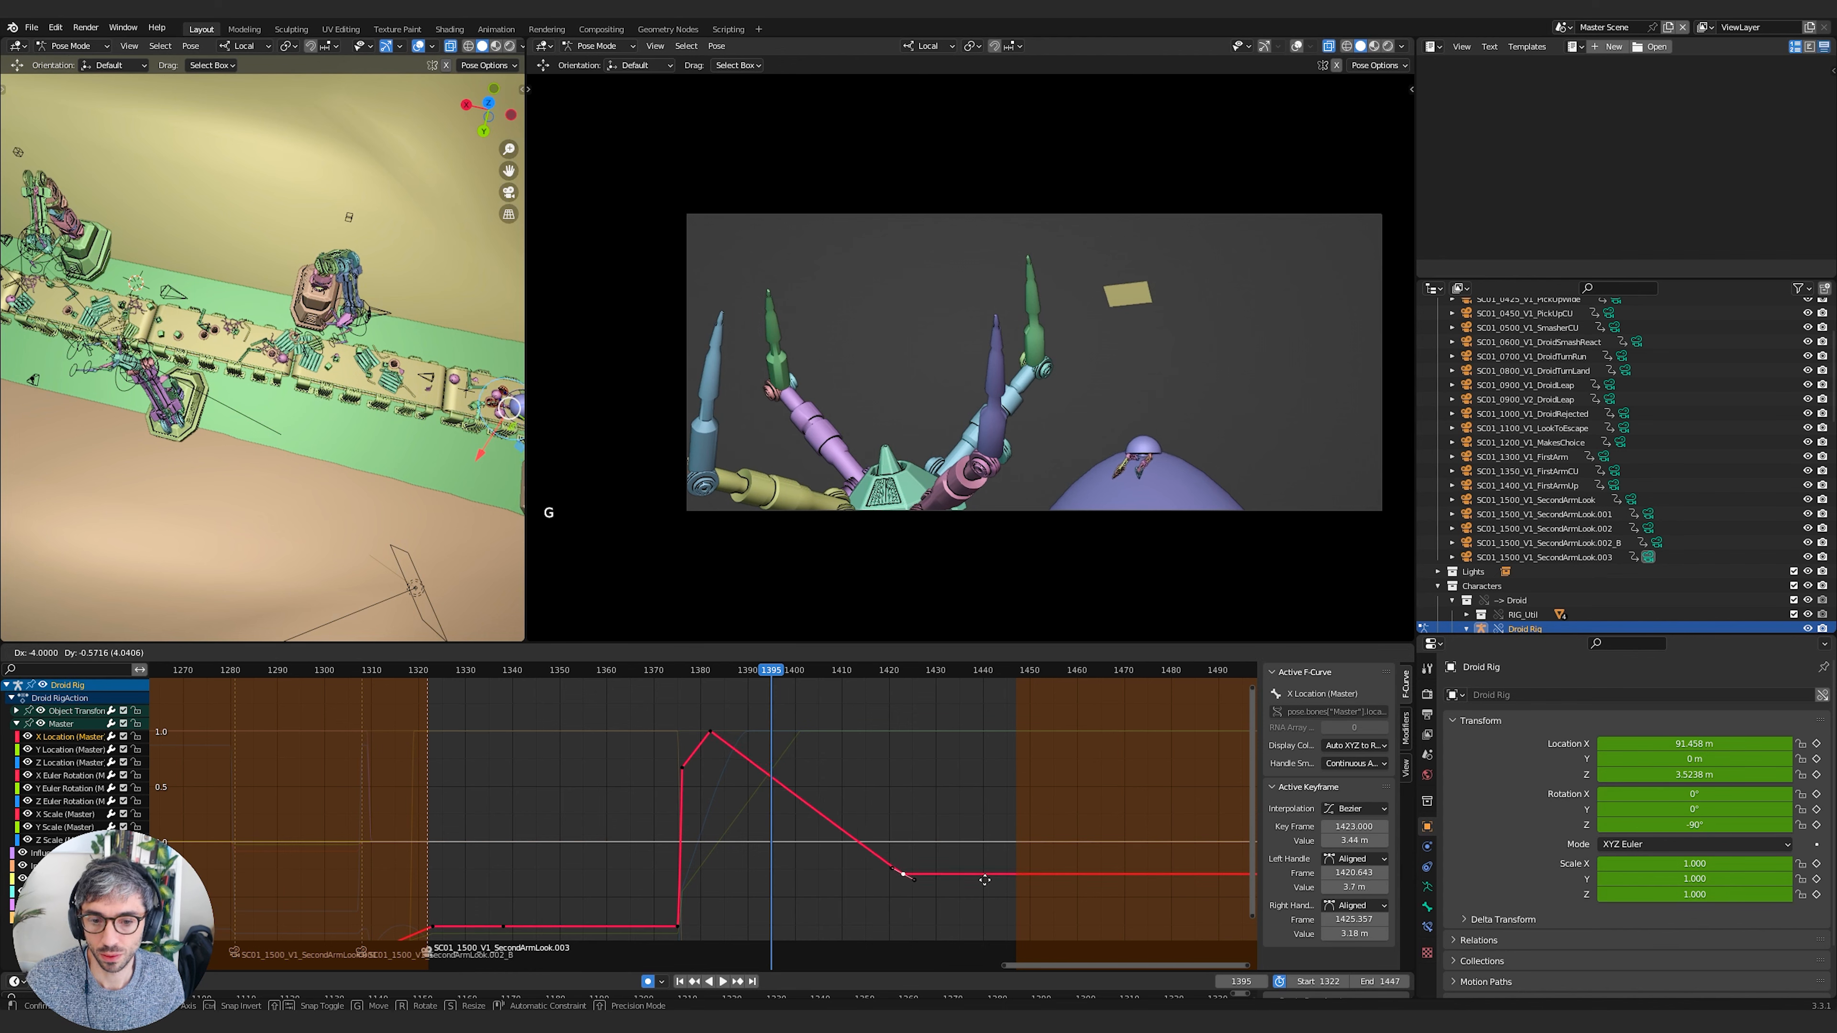
click(983, 884)
key(r)
click(983, 884)
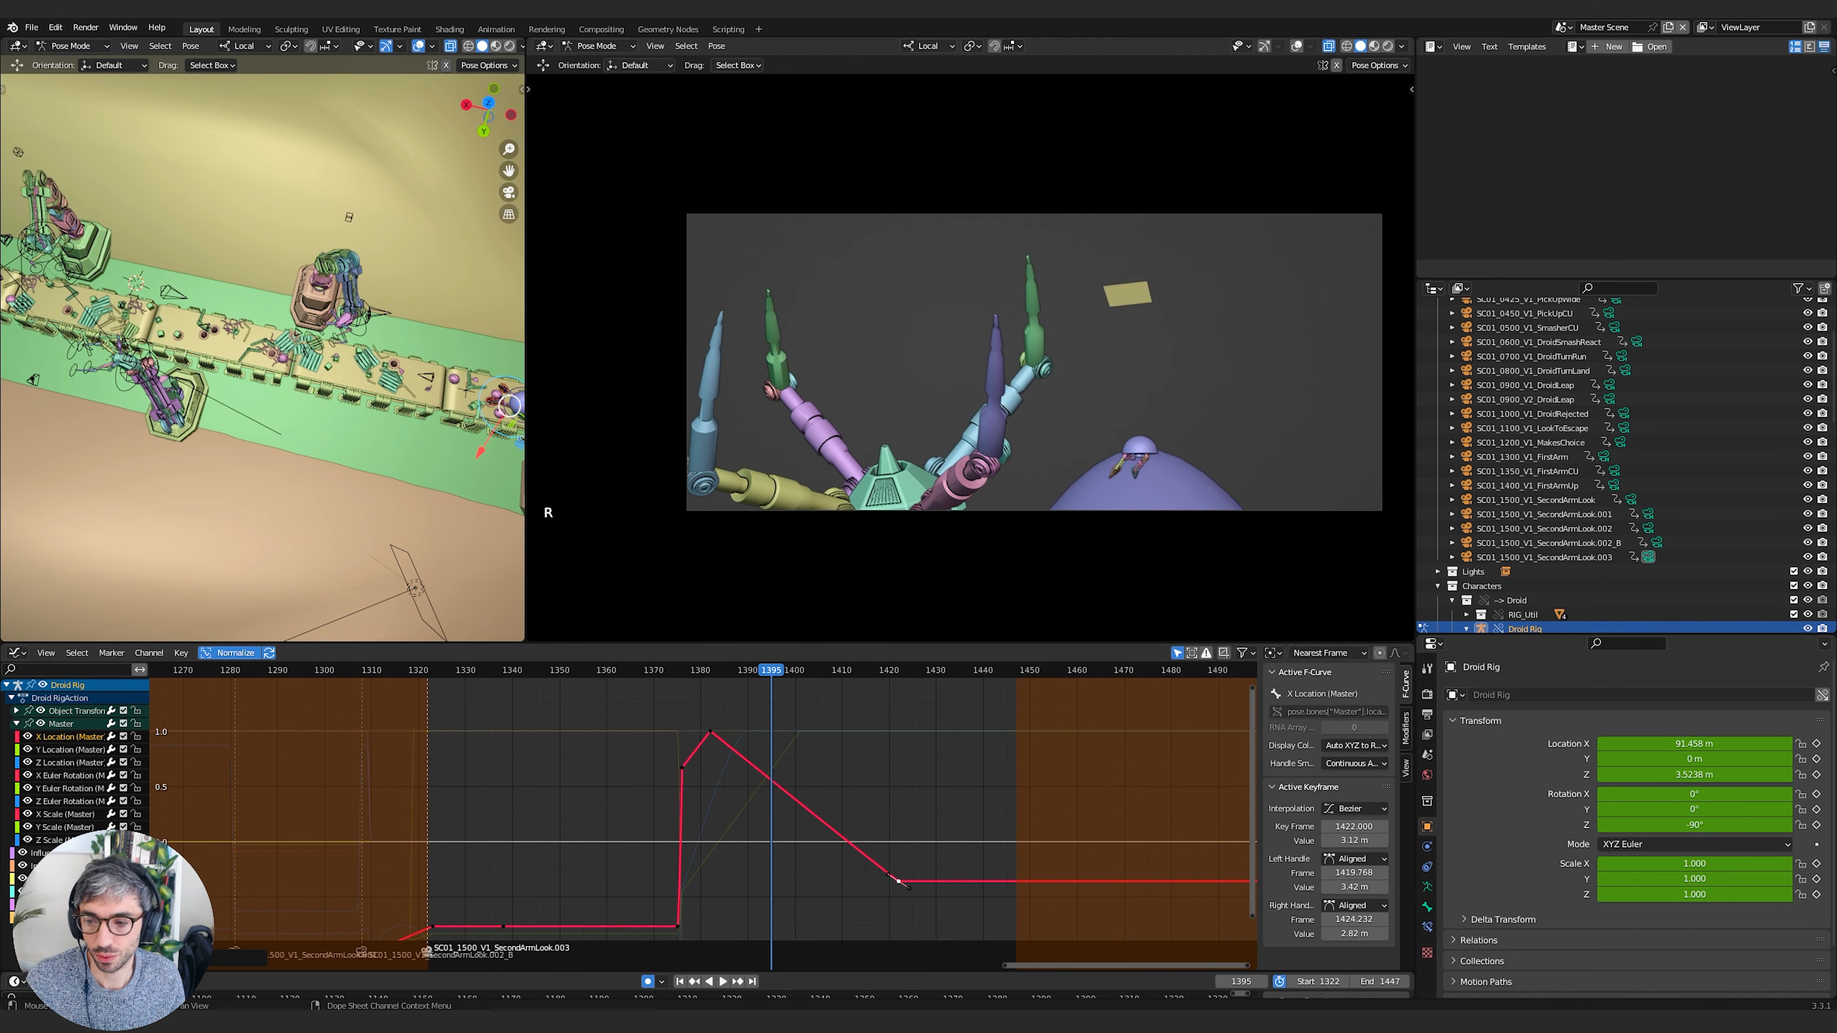
Raise the Z Location curve's last key to about 28.1 m at frame 1392 and rotate its handles to follow the climb
click(69, 763)
shift+middle_drag(823, 758, 865, 775)
click(791, 747)
key(g)
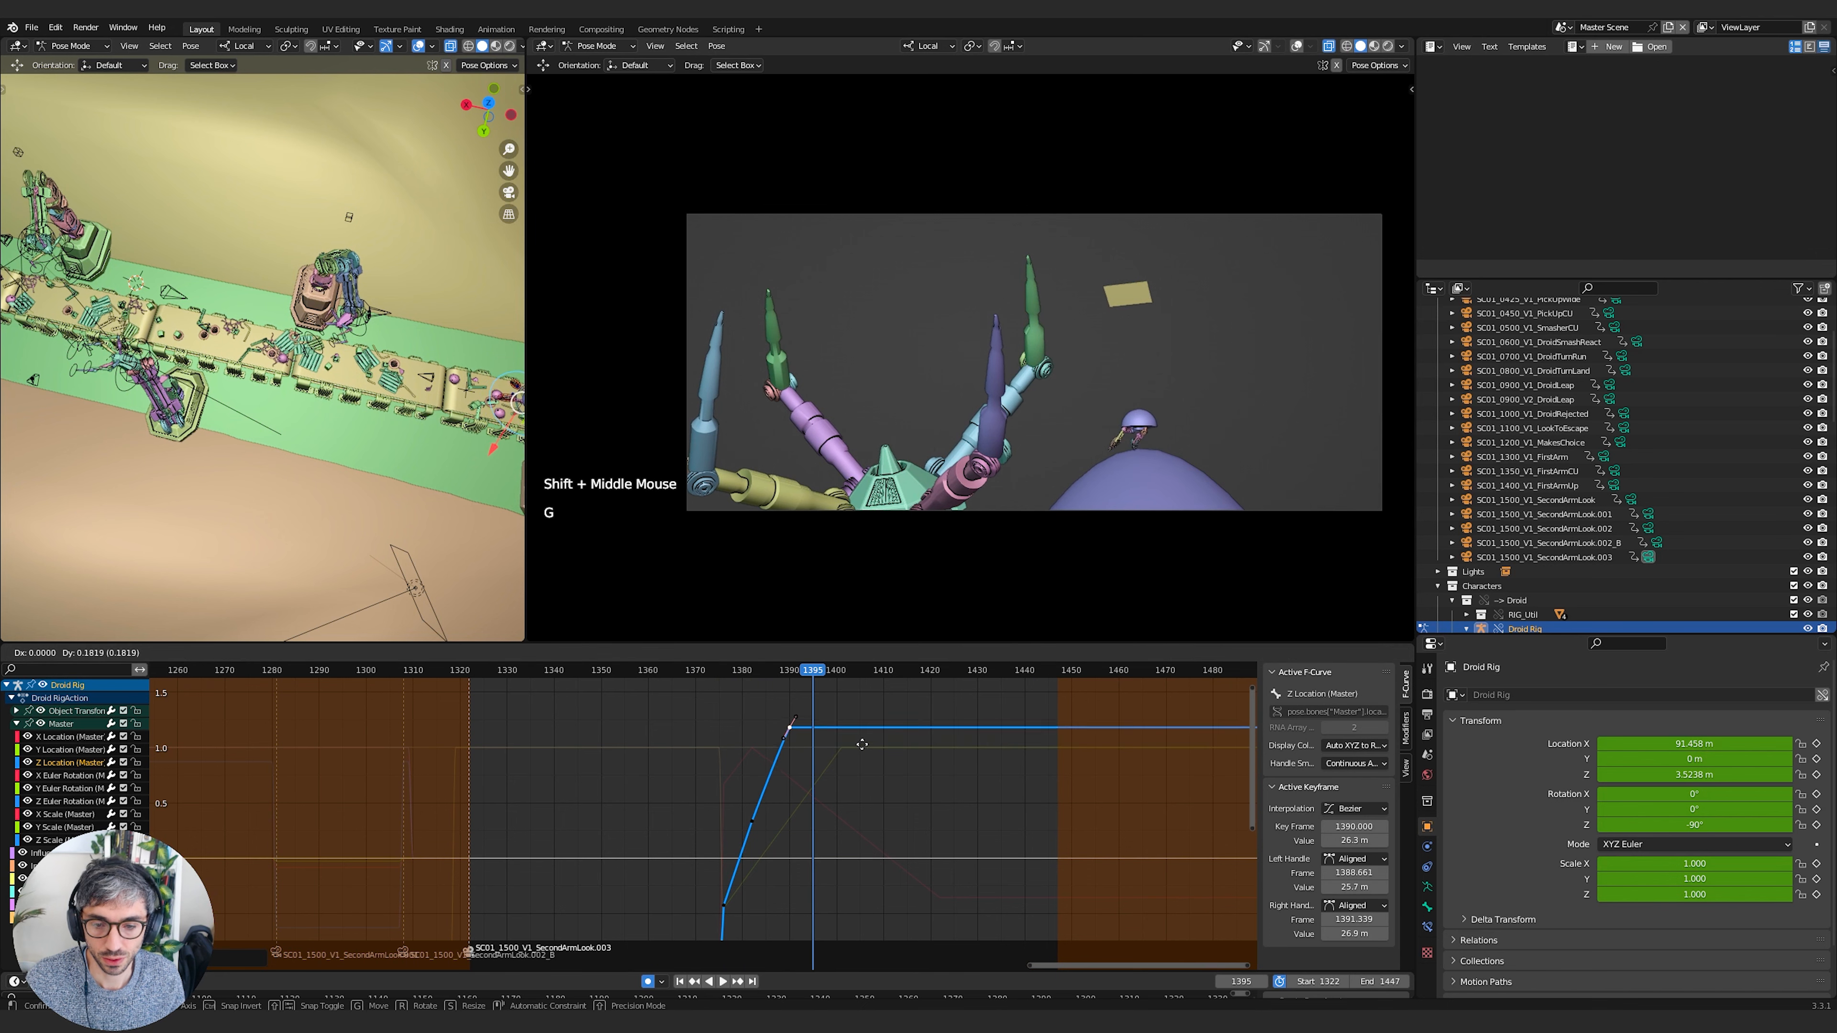
click(873, 721)
key(r)
click(870, 715)
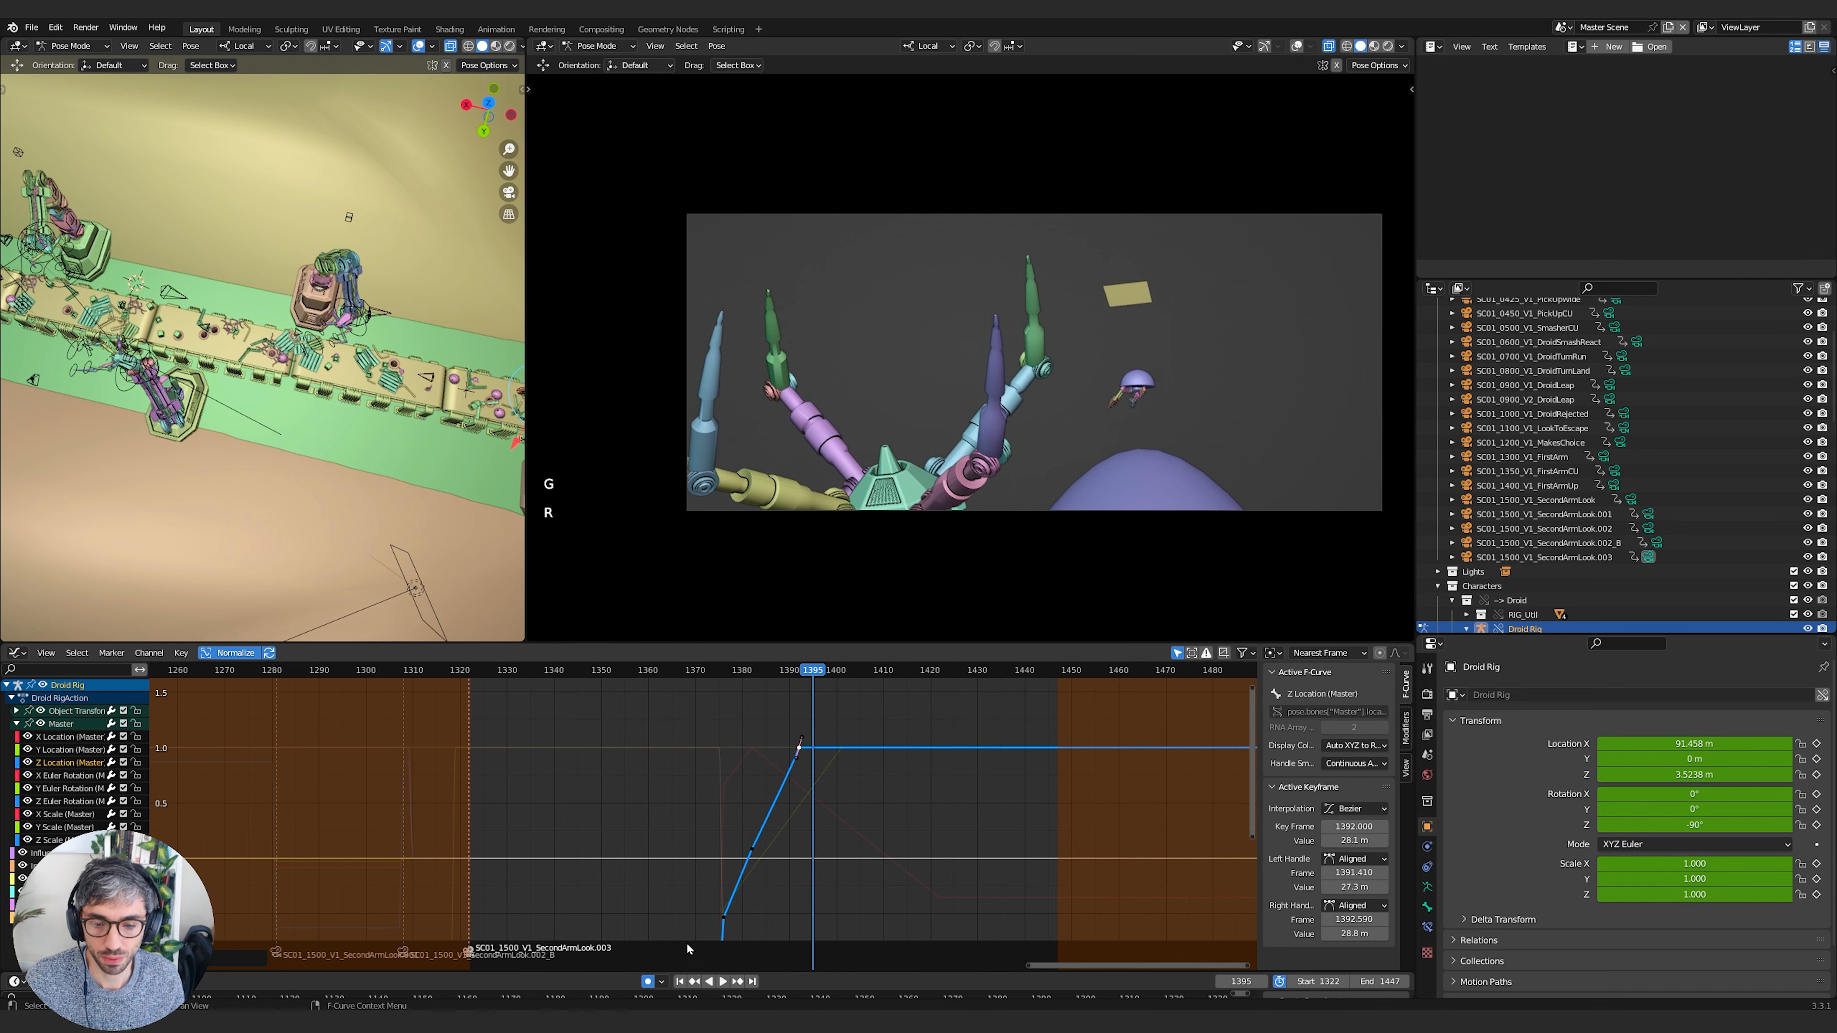
Push the last Z Location key further out to frame 1400 at about 35.1 m and keep its handles aligned with the slope
key(g)
click(833, 762)
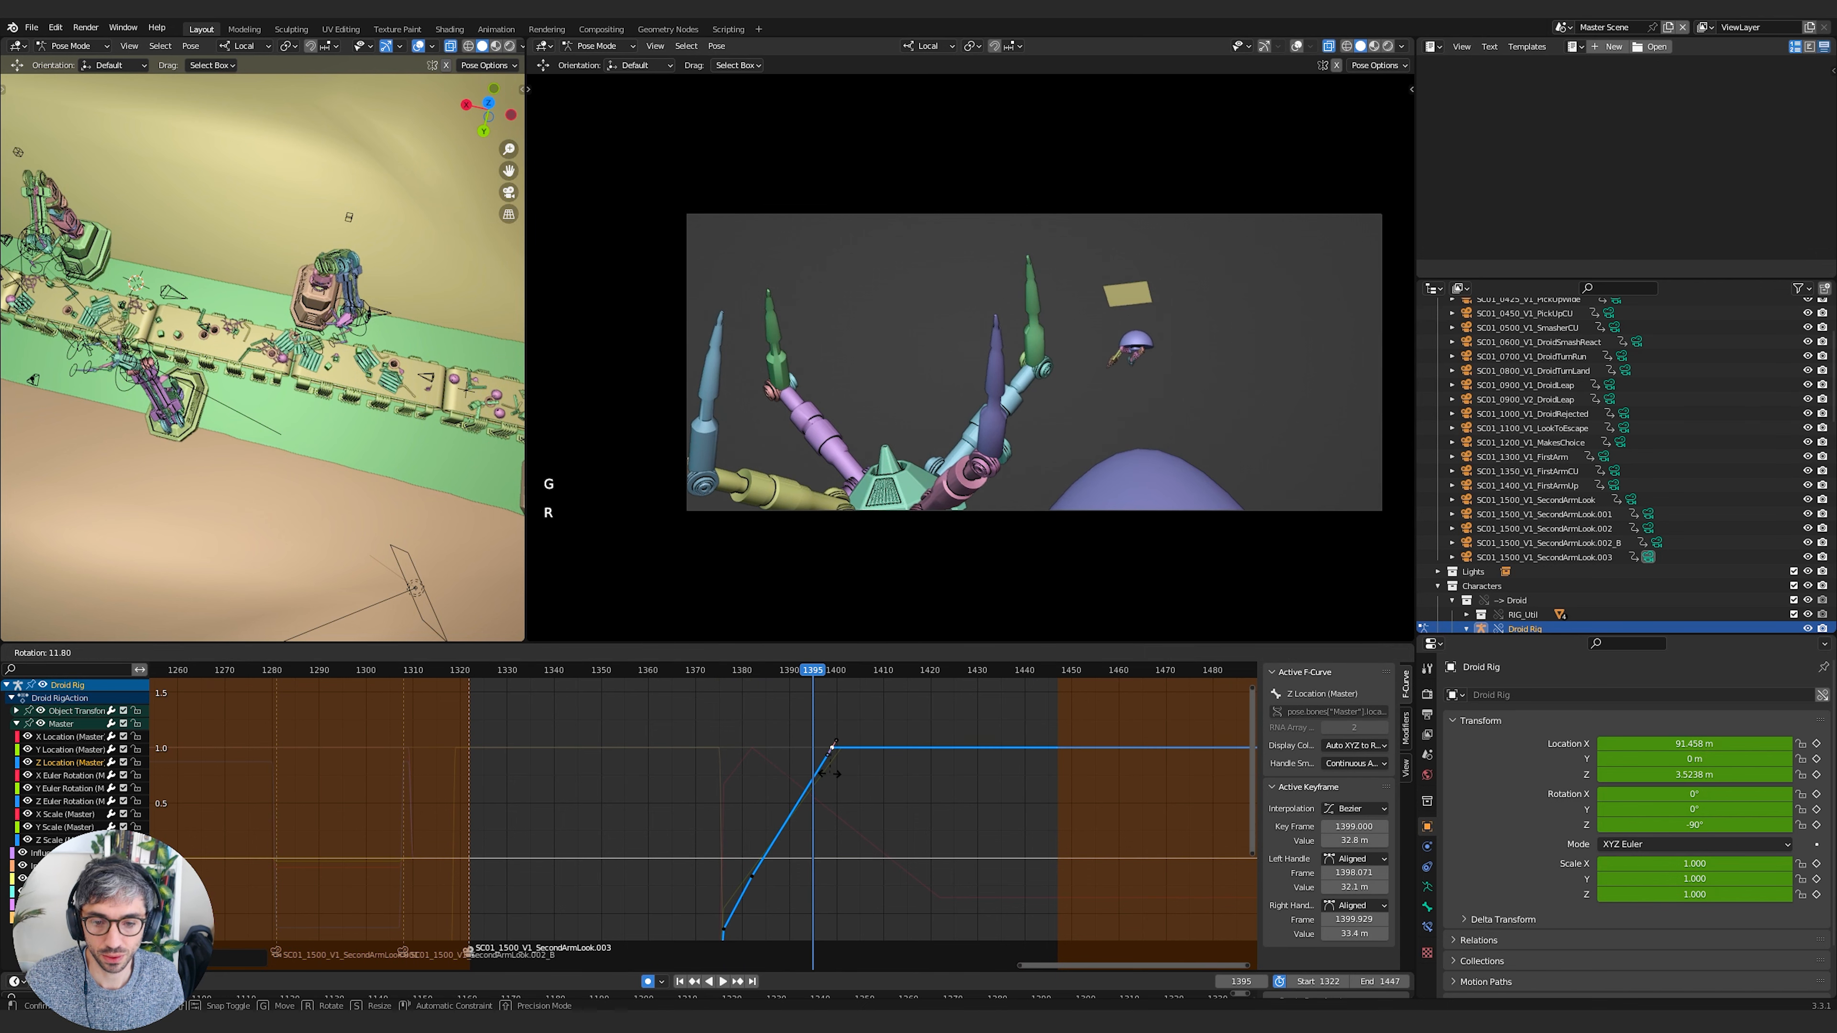
shift+middle_drag(871, 756, 839, 807)
key(g)
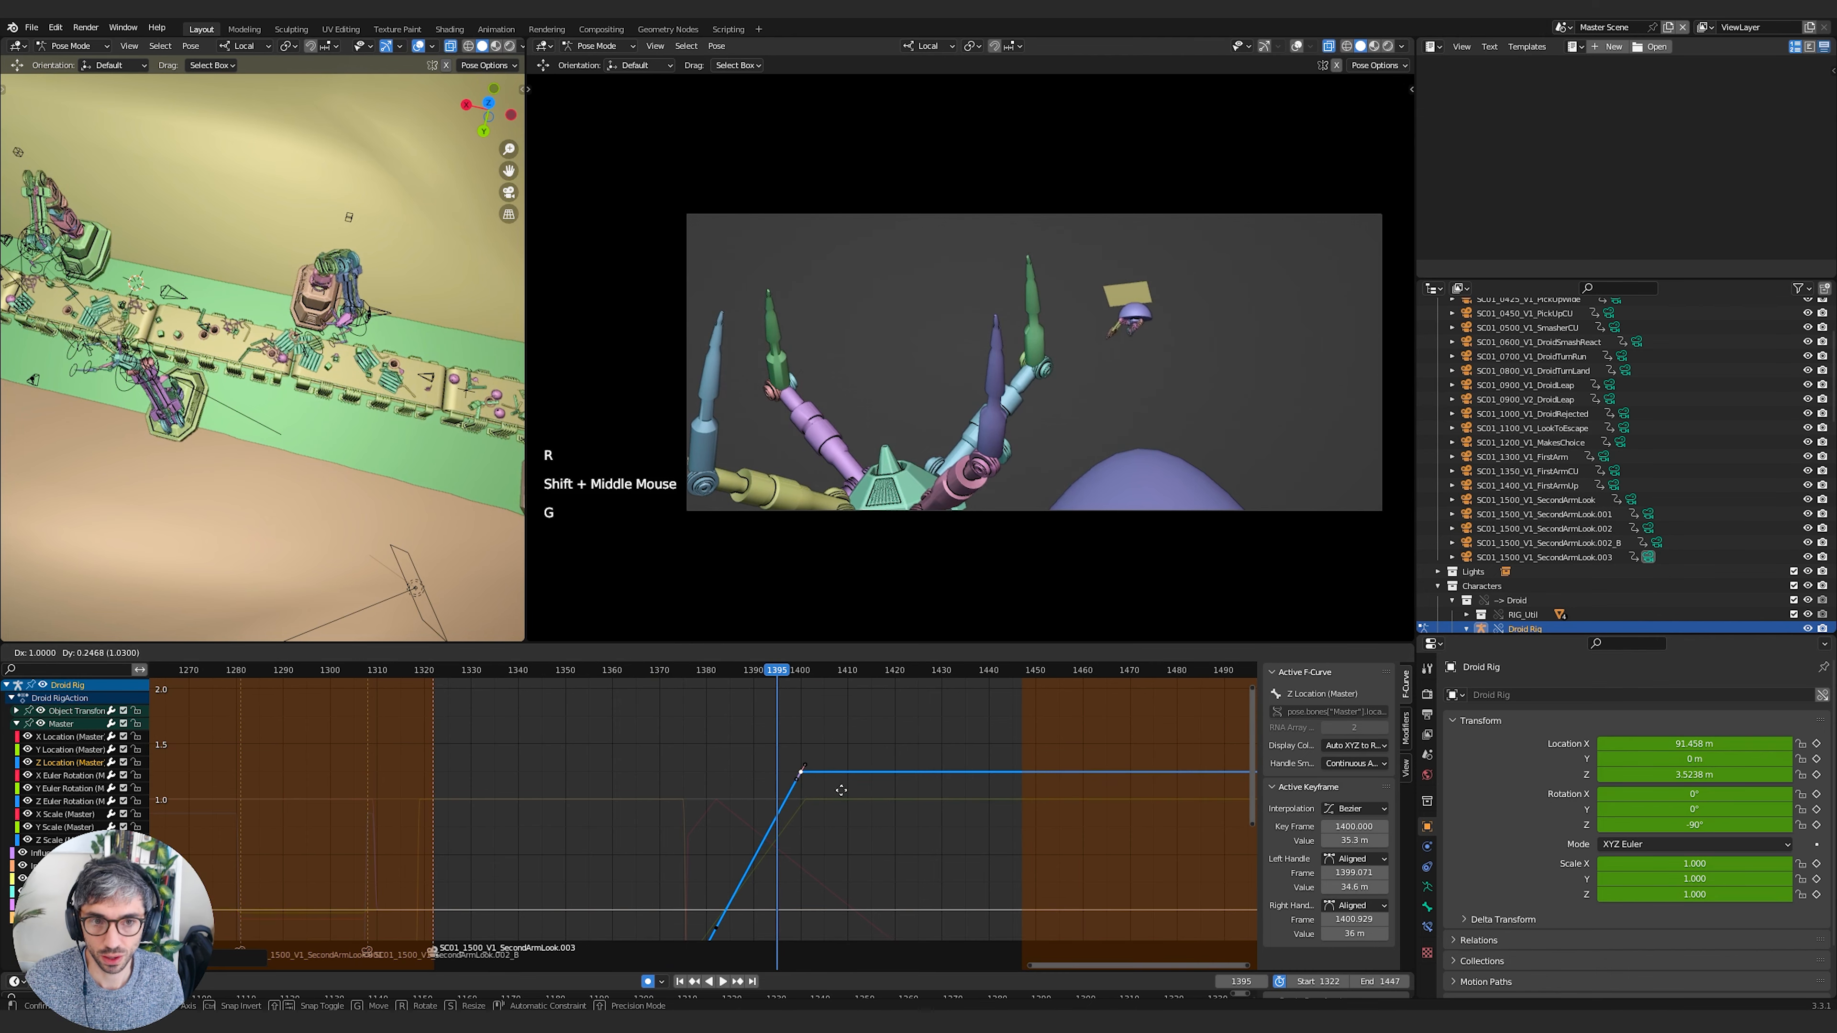
click(845, 790)
key(r)
click(847, 787)
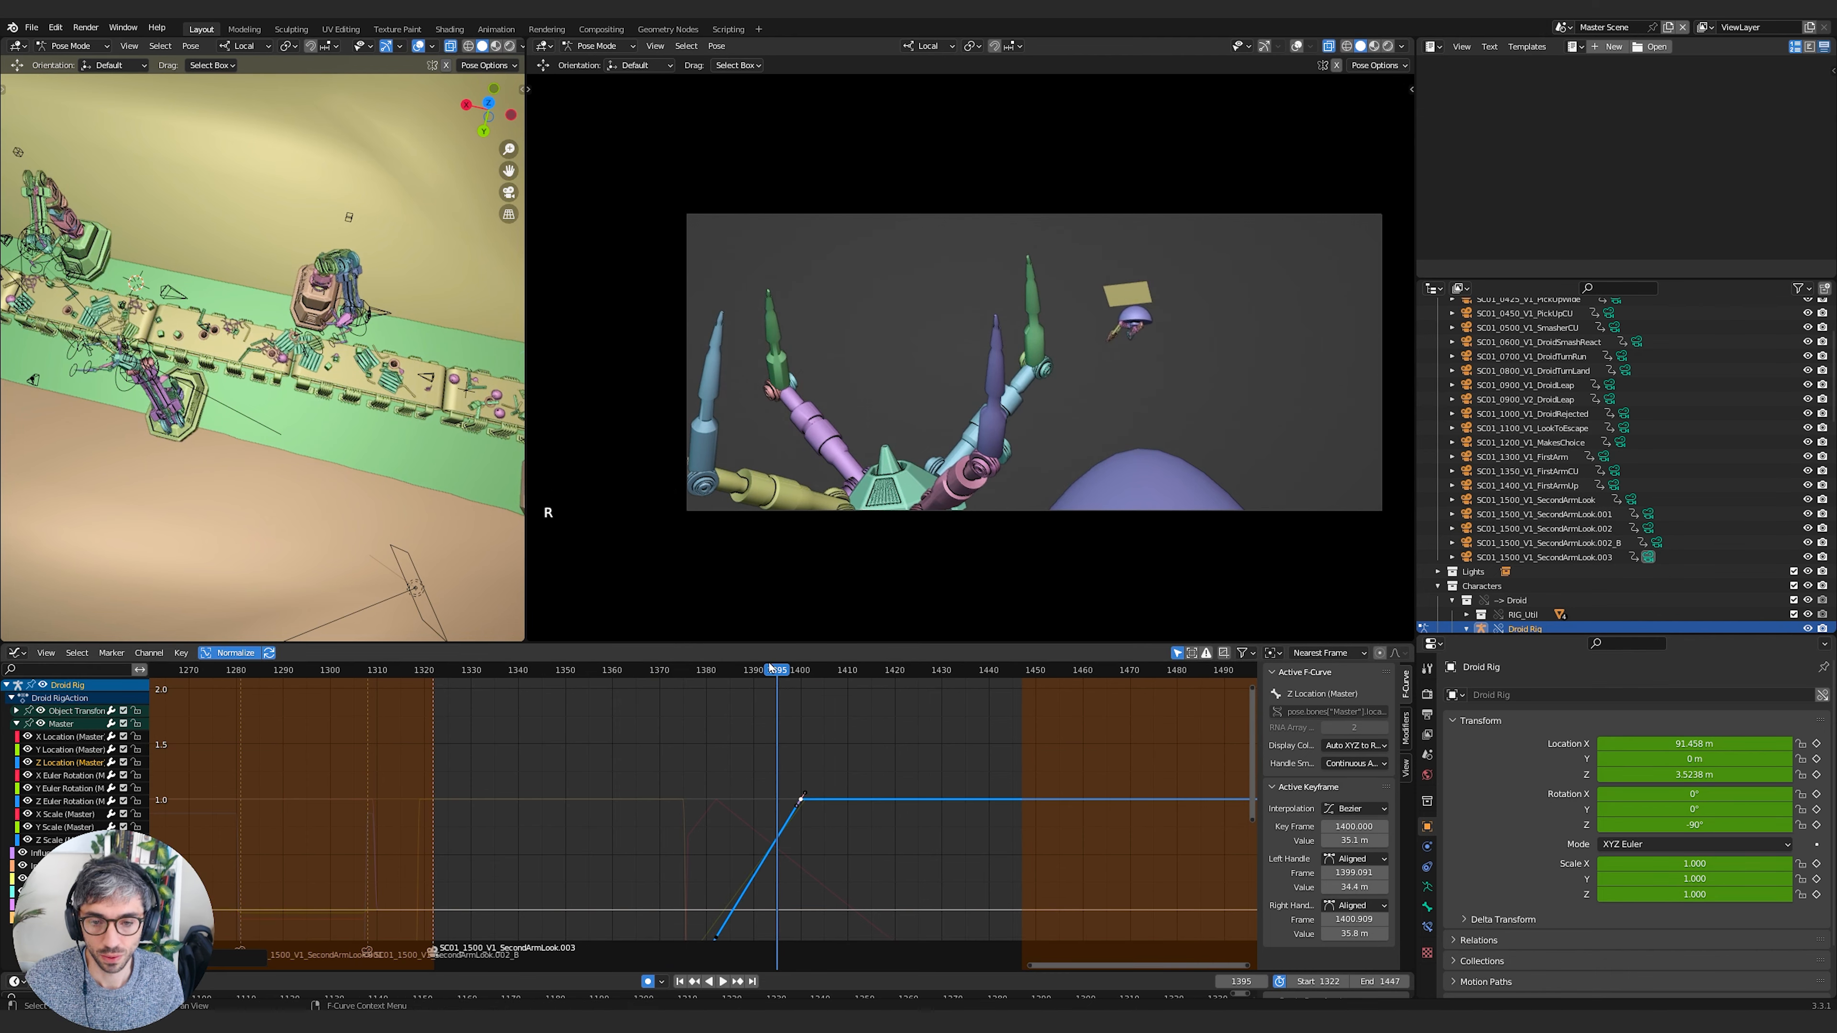
Replay the section from about frame 1375 several times to review how the droid flies off in the camera frame
drag(737, 675, 663, 688)
key(space)
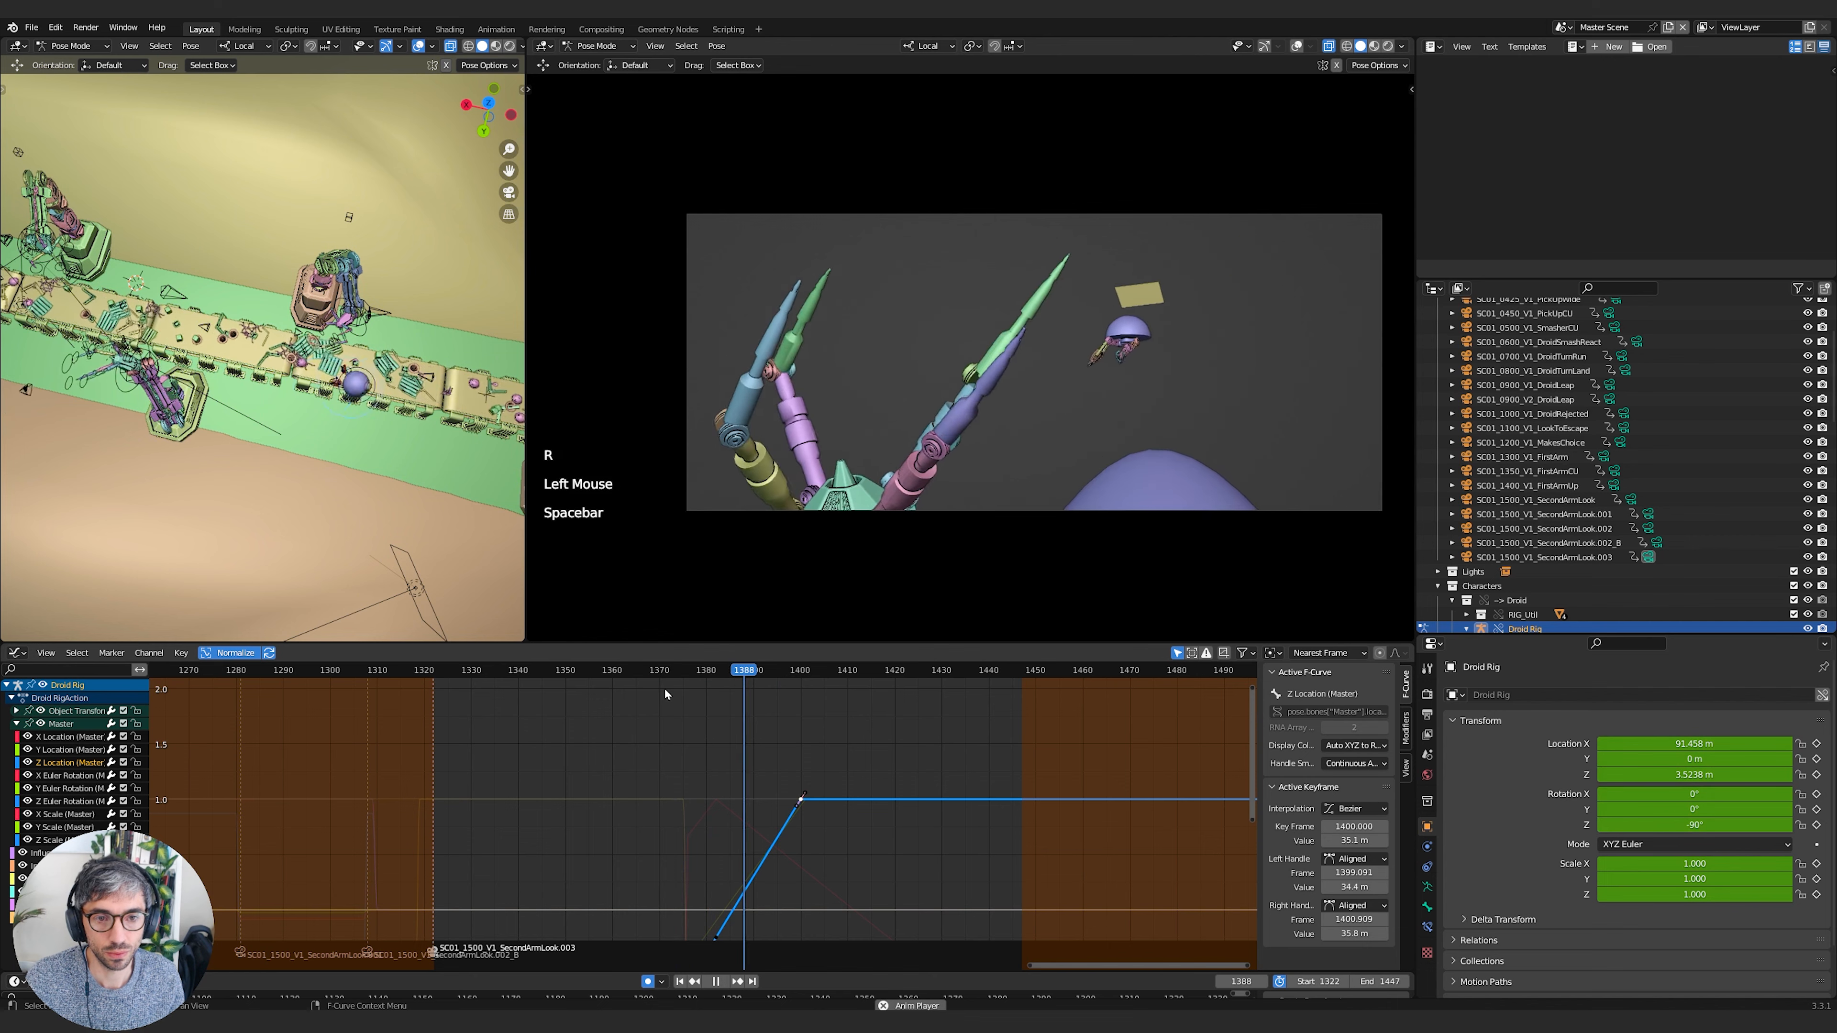
key(space)
click(639, 684)
click(685, 676)
key(space)
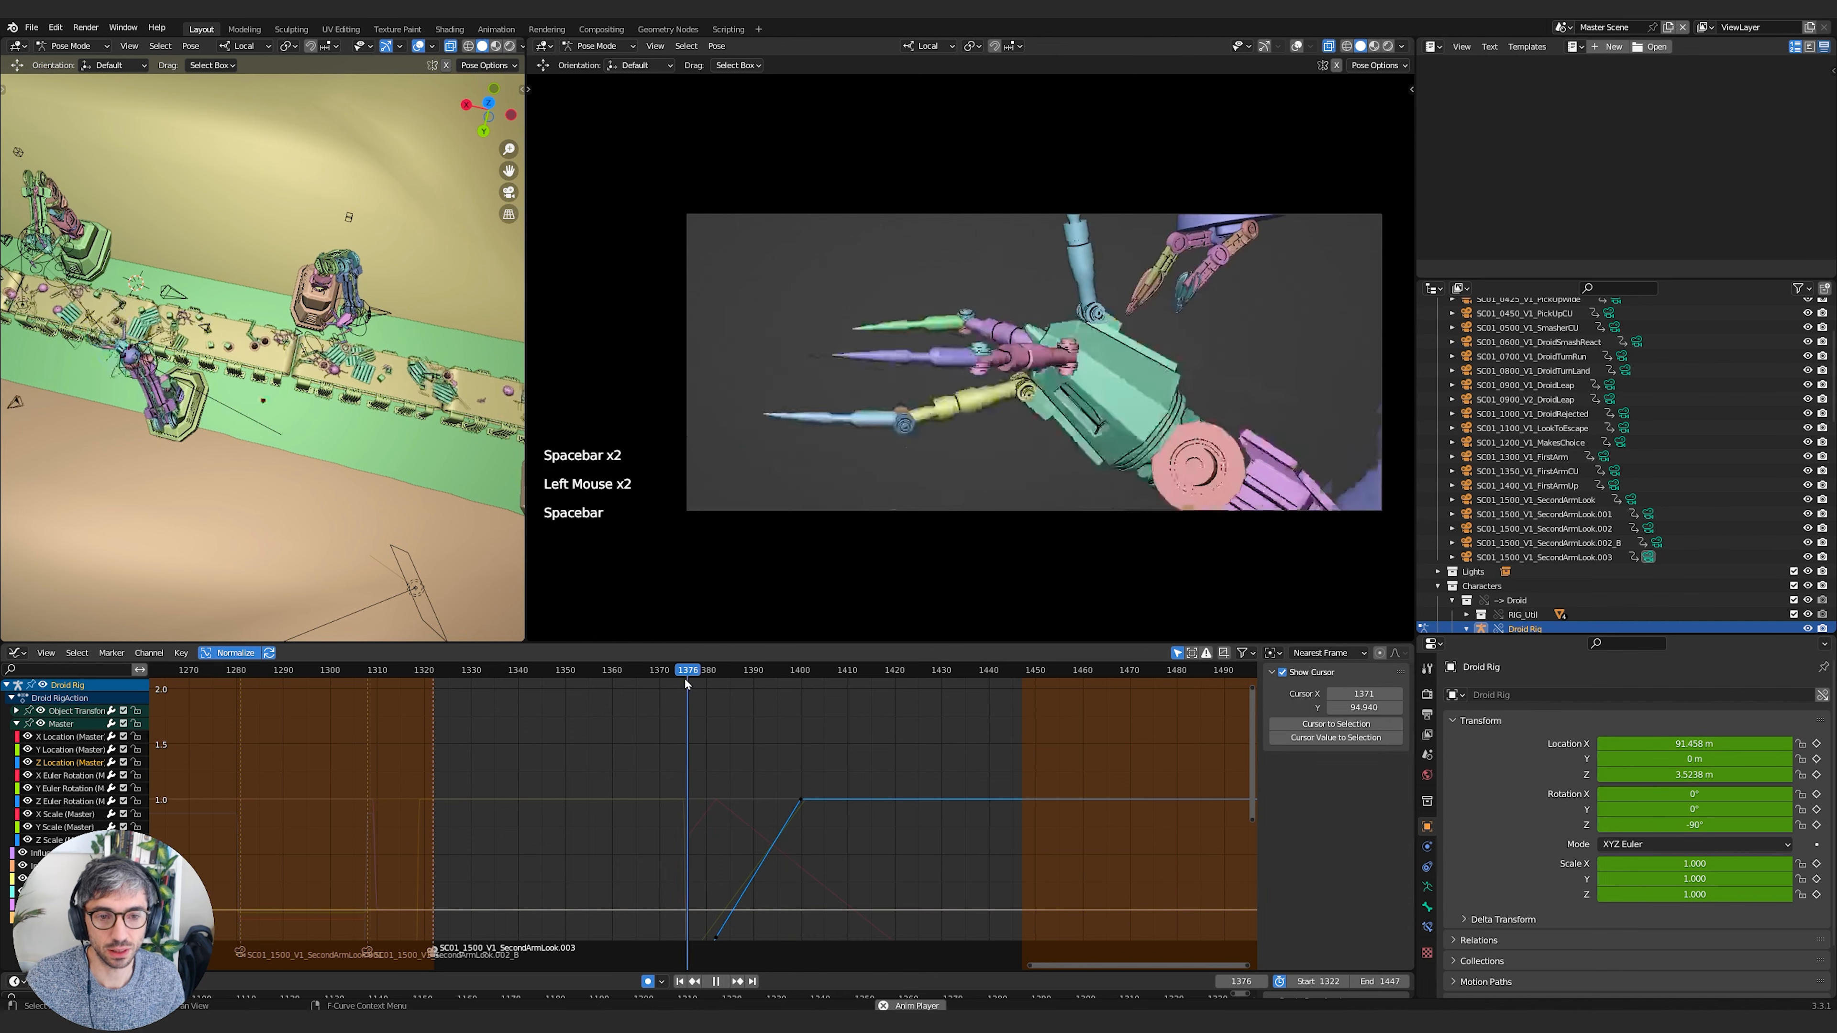
key(space)
click(683, 679)
key(space)
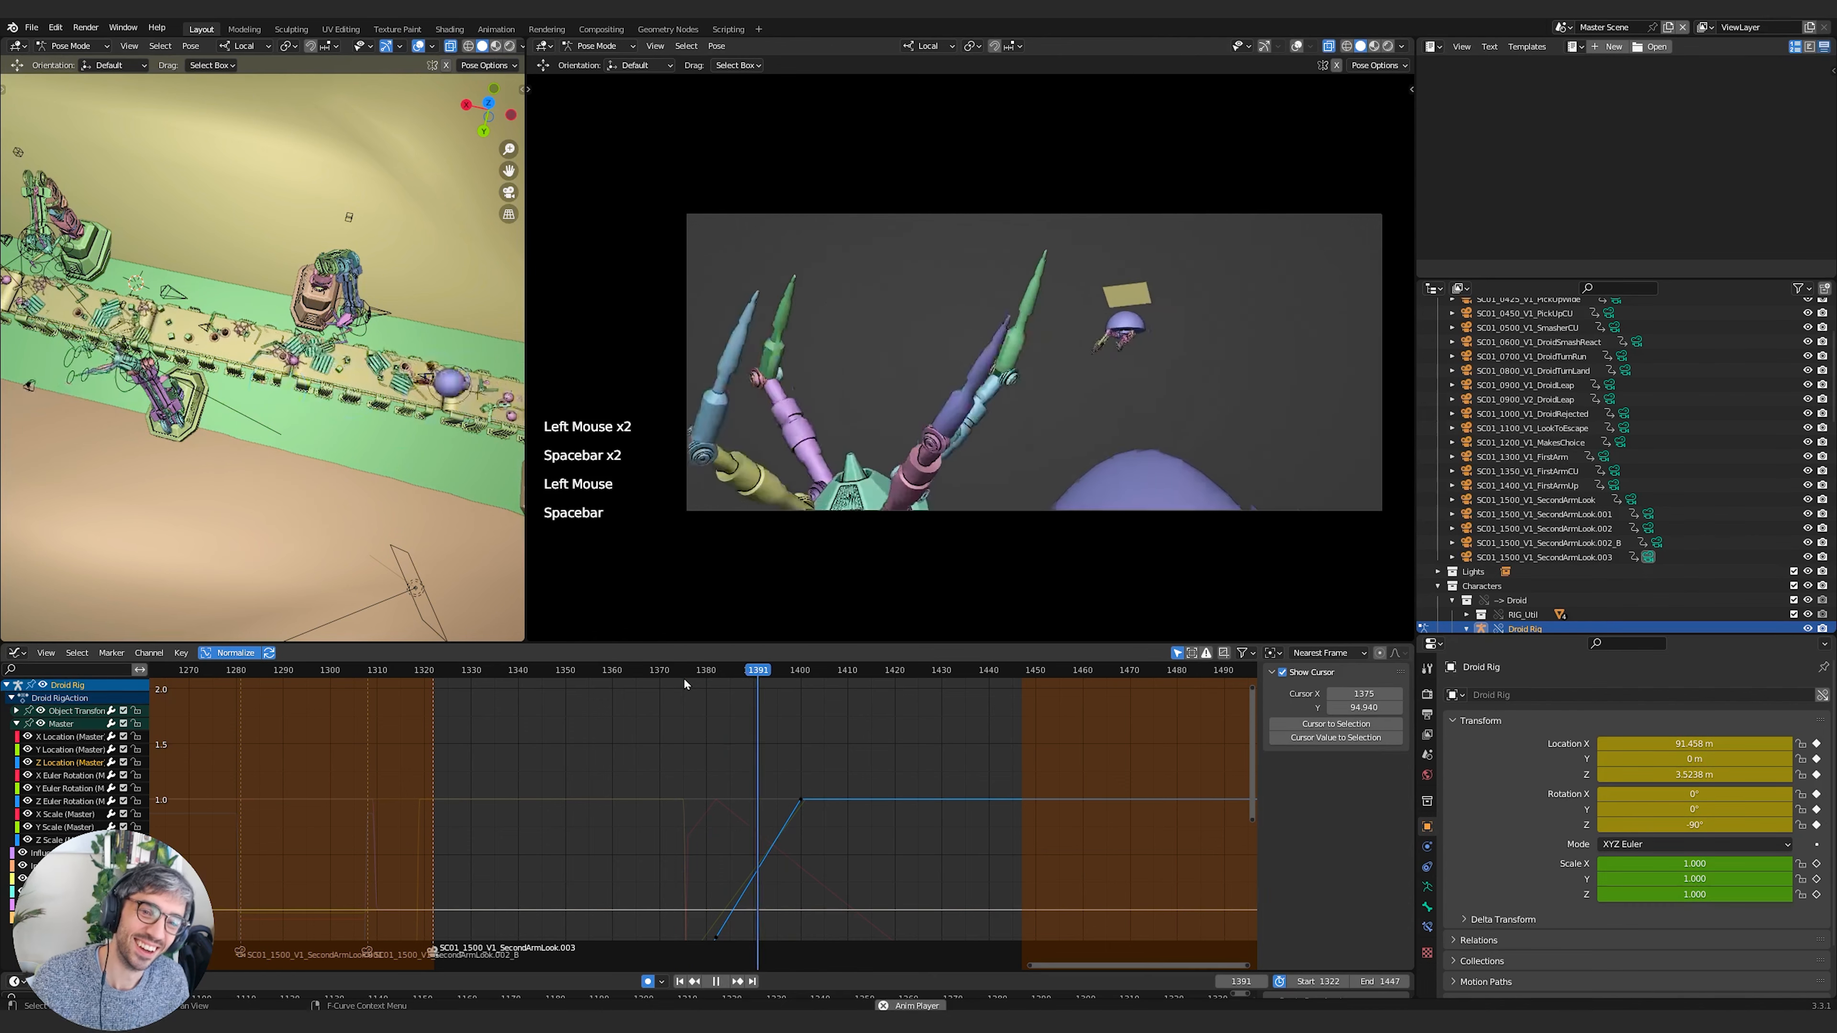
key(space)
key(space)
key(space)
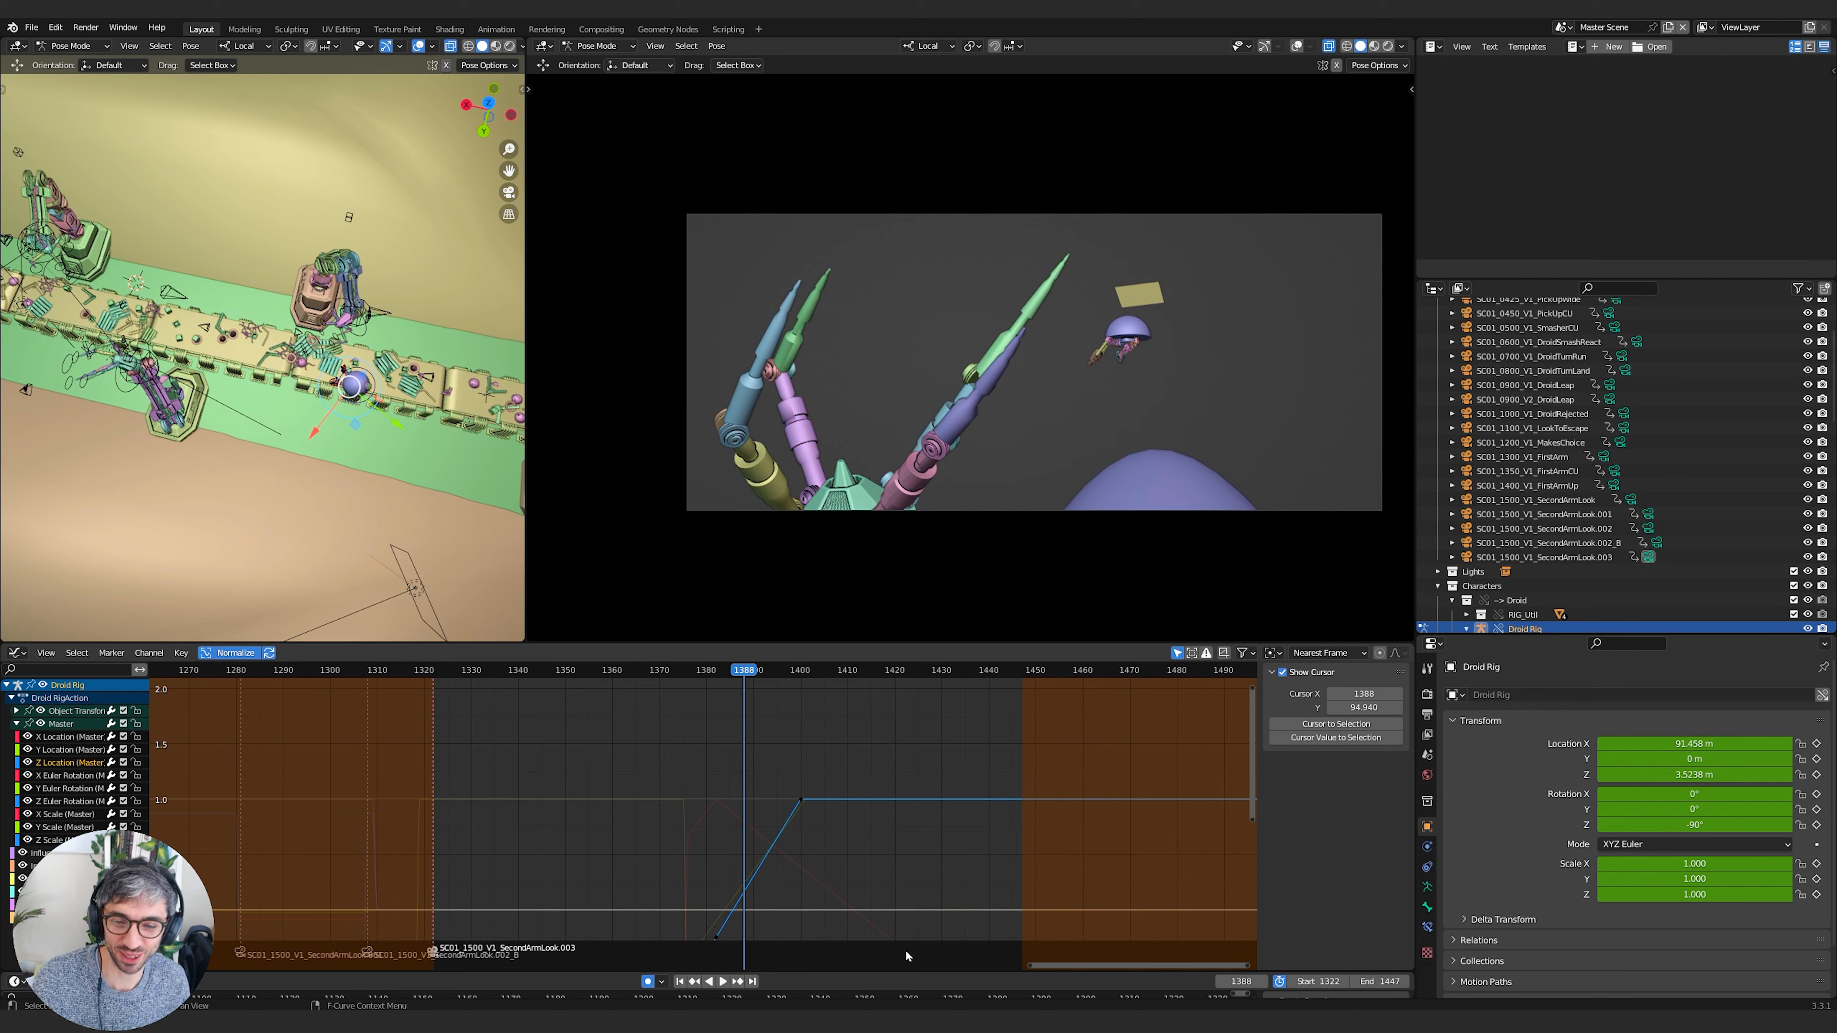
Examine the droid's flight path from a wide side view of the set while playing the shot from frame 1322
scroll(391, 401, down, 5)
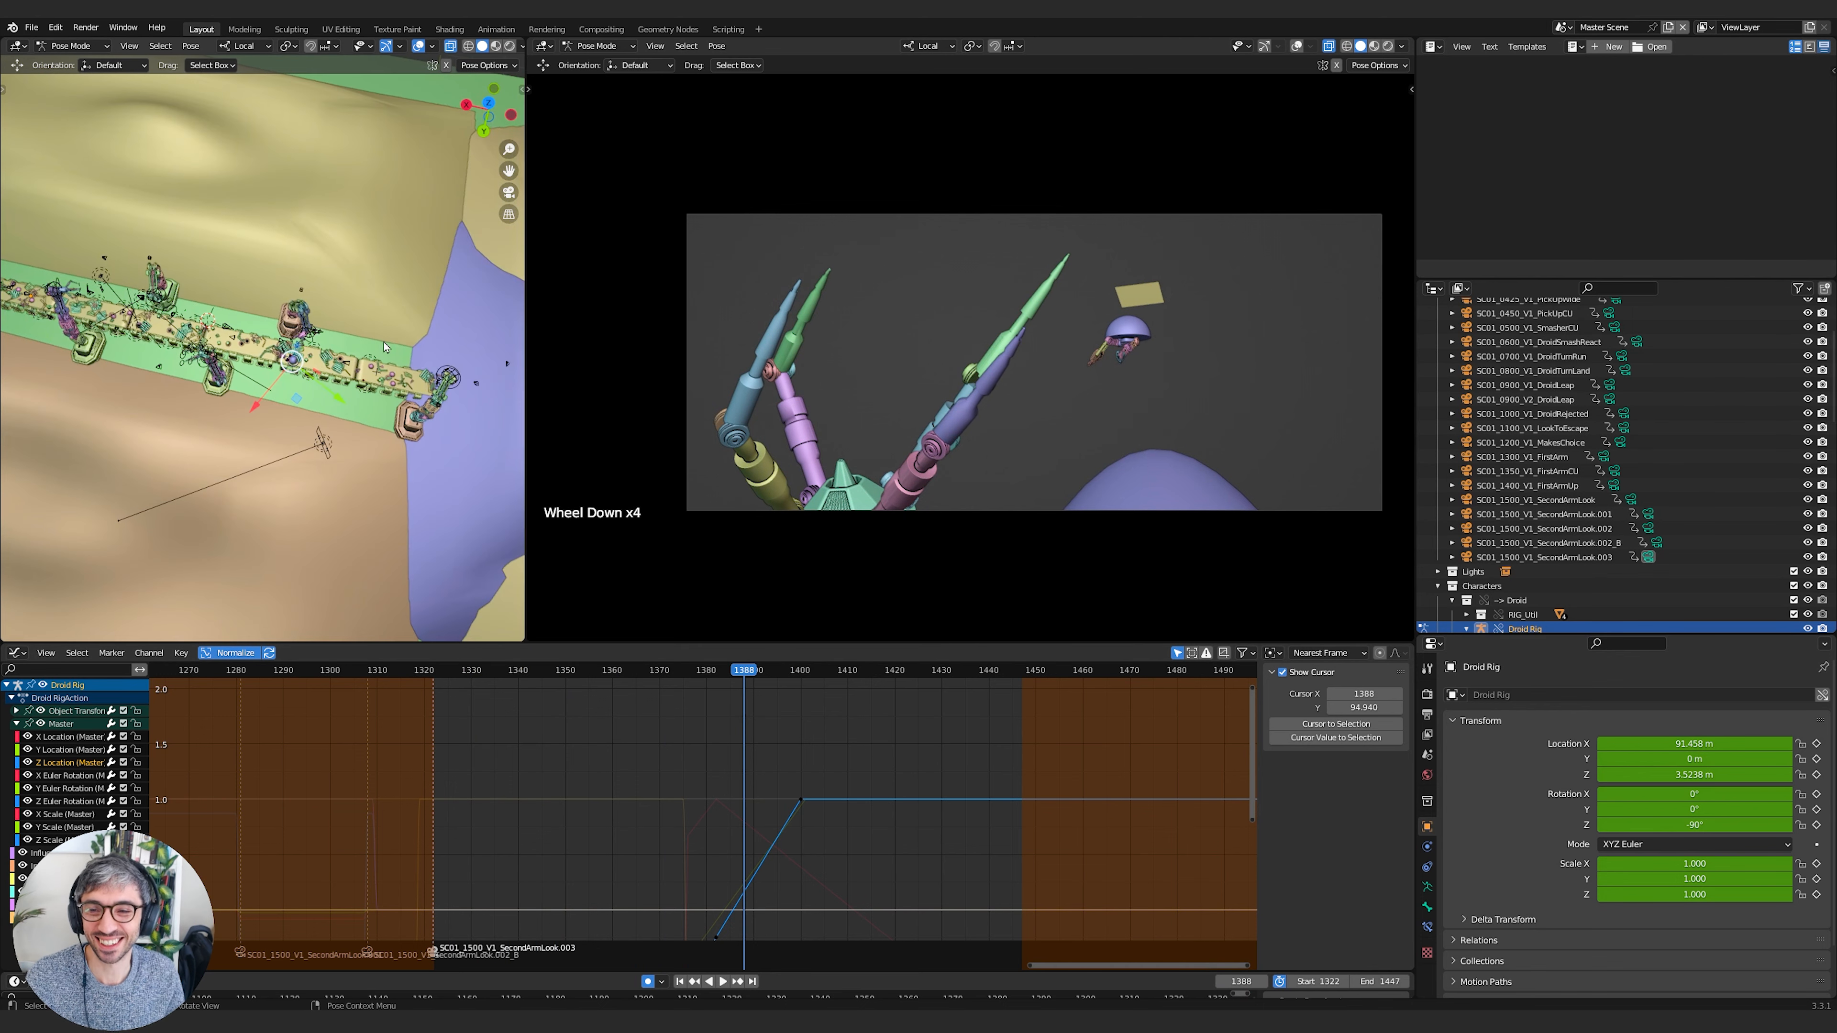
shift+scroll(390, 401, down, 1)
shift+middle_drag(390, 402, 239, 499)
middle_drag(237, 501, 183, 502)
scroll(229, 473, down, 1)
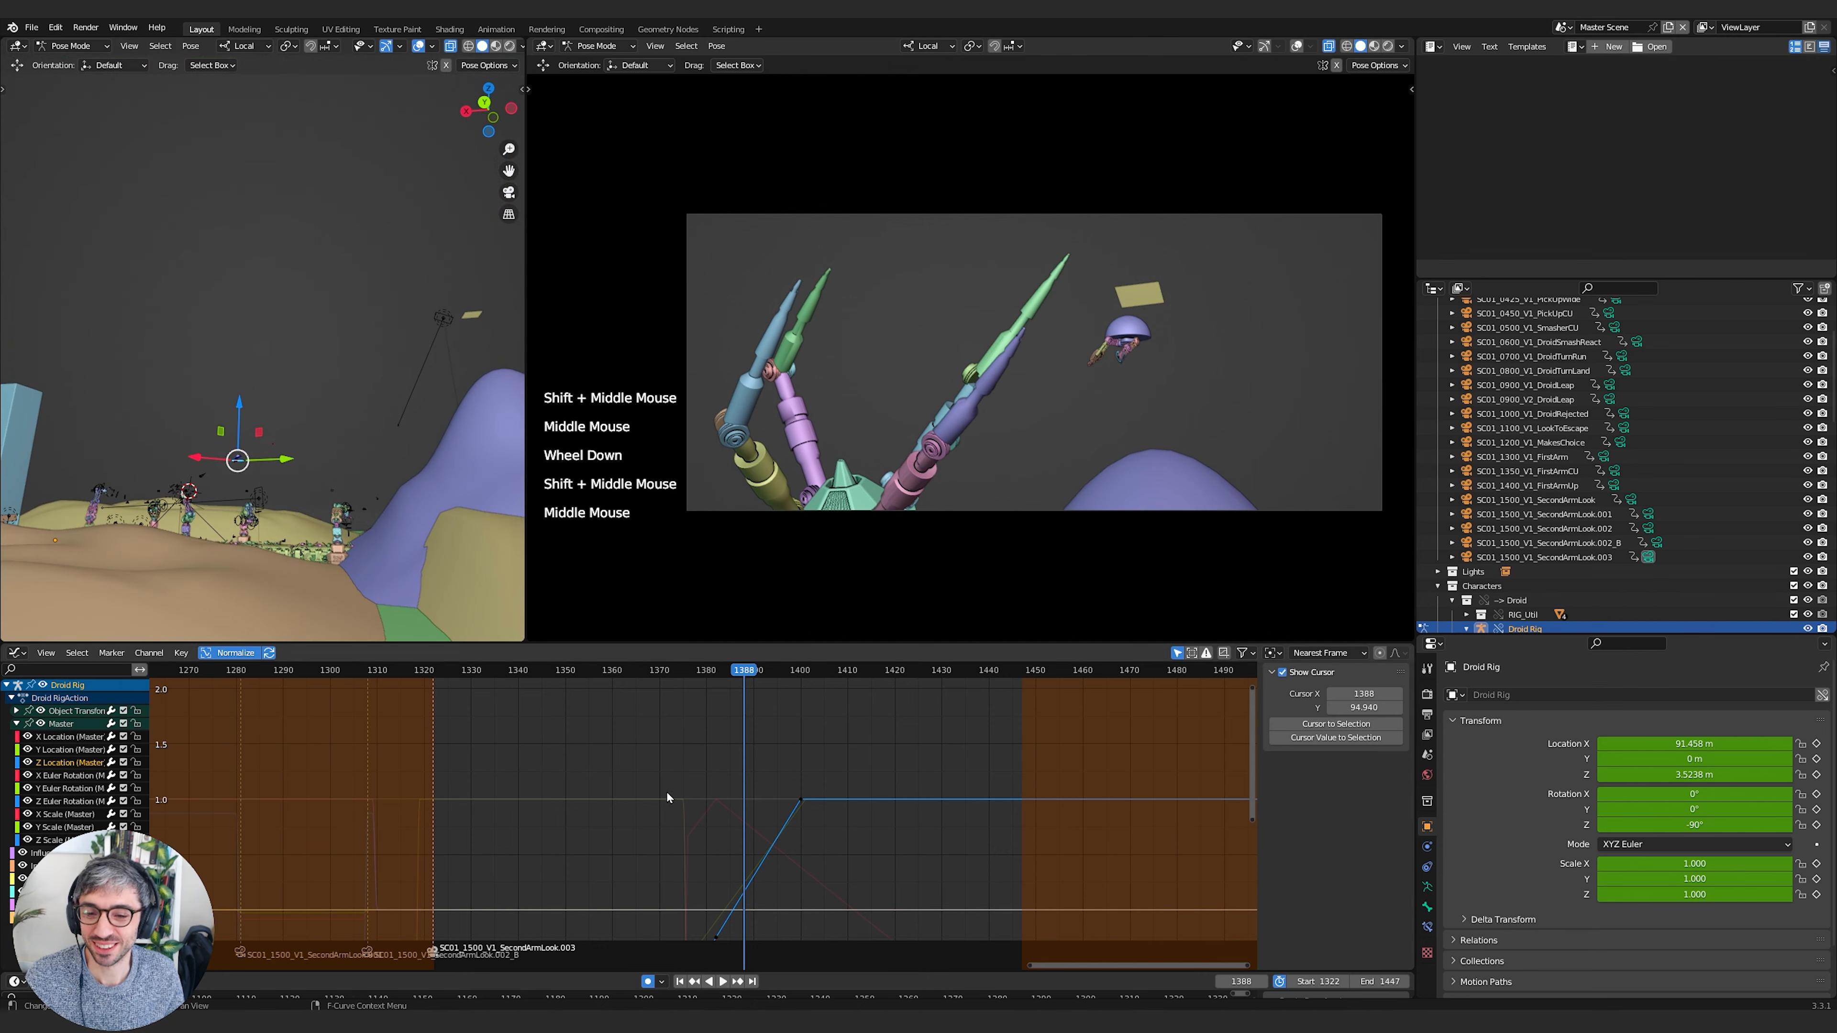
drag(567, 669, 433, 669)
key(space)
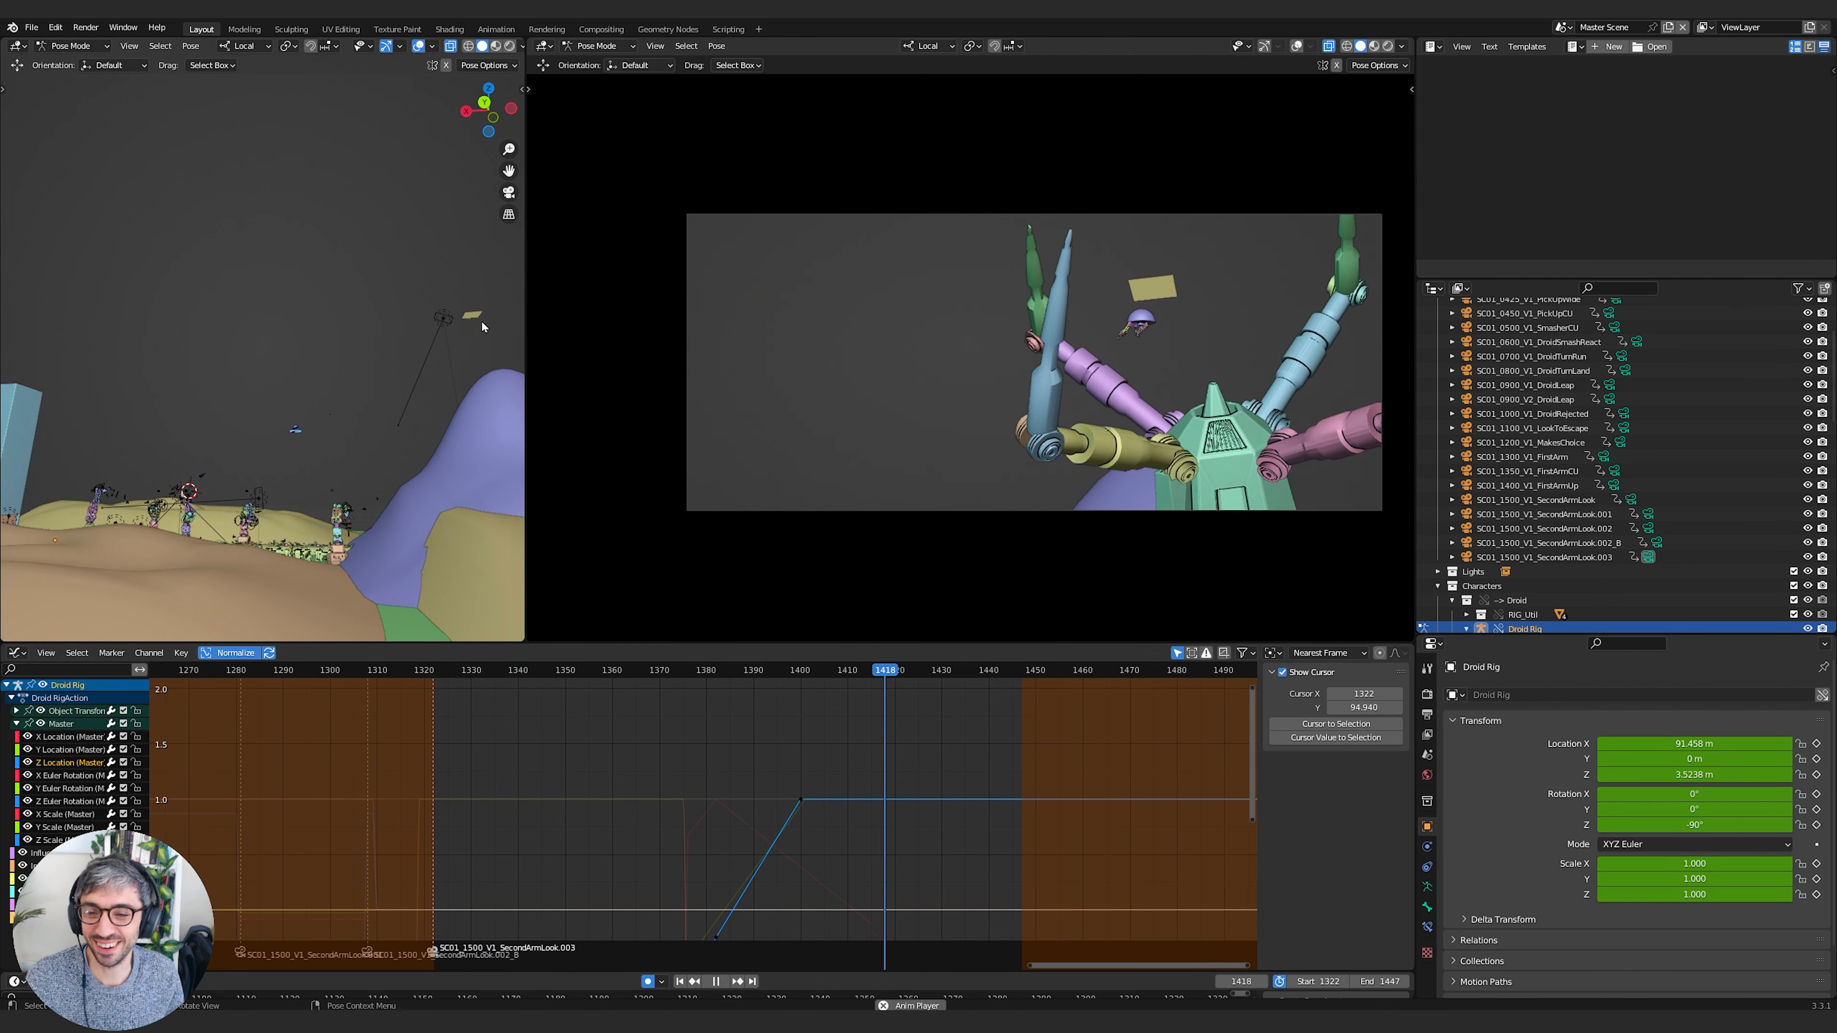
key(space)
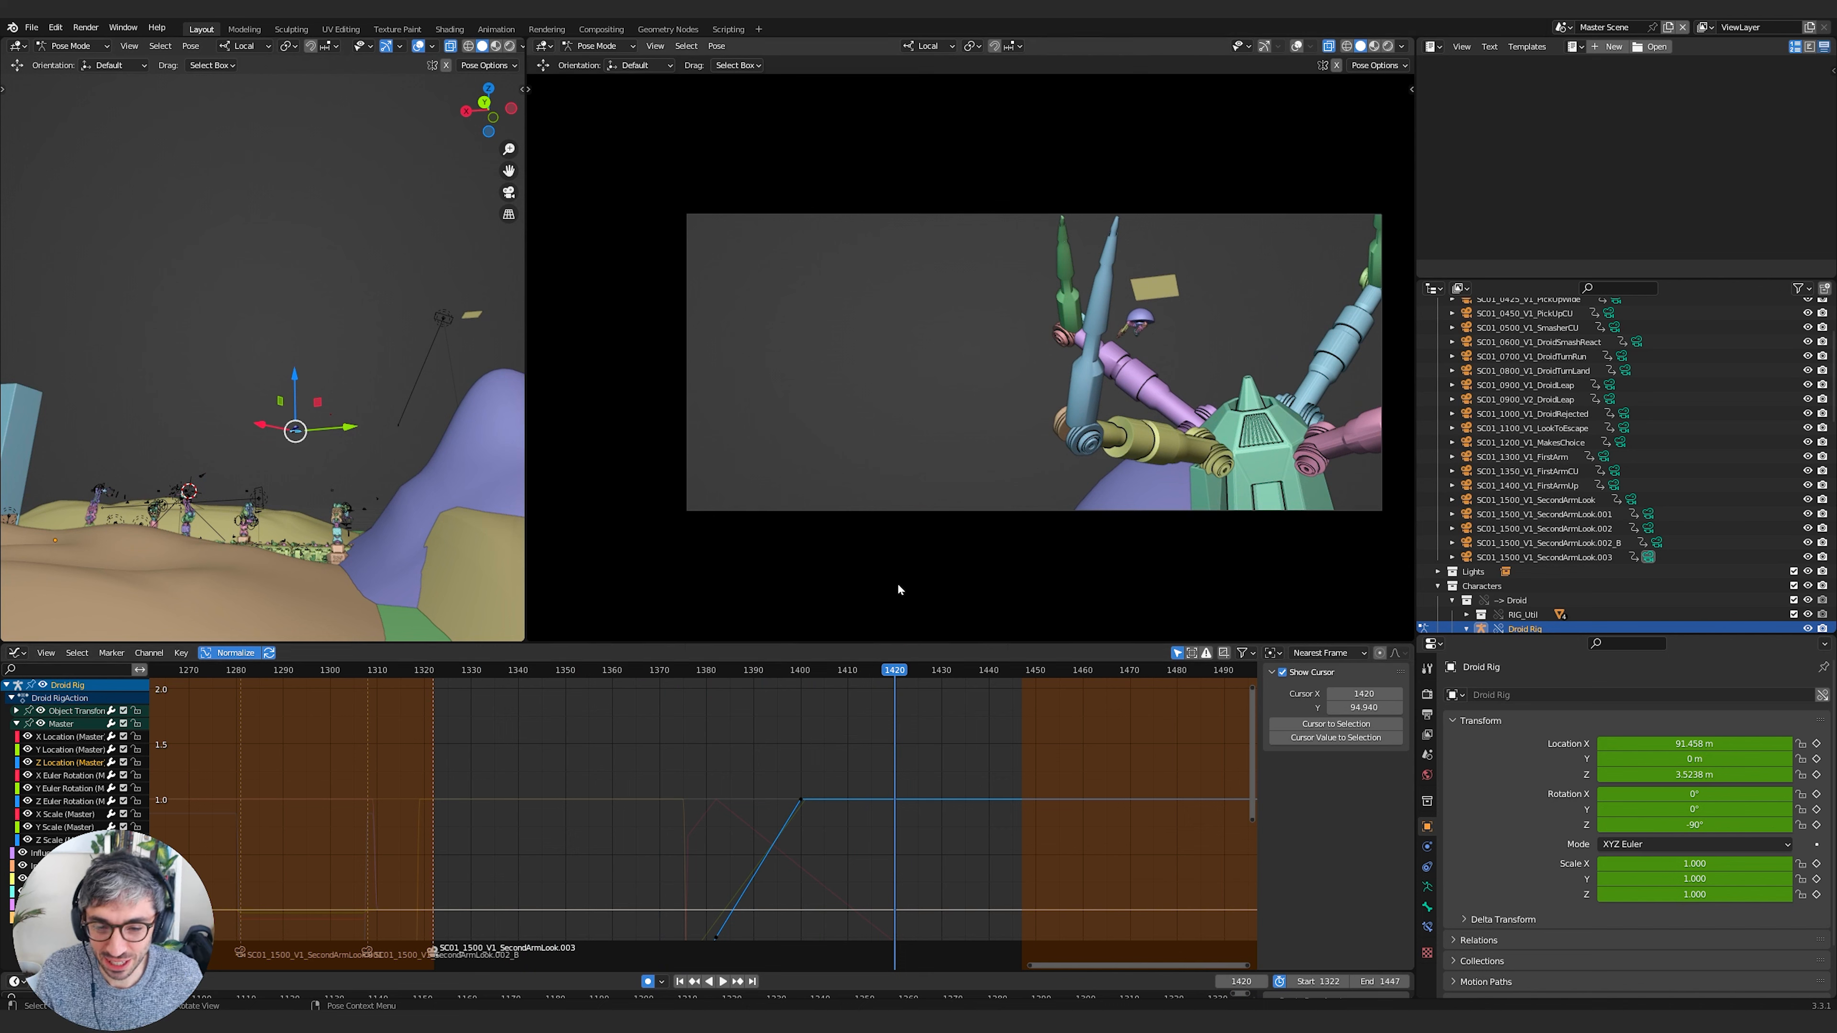
Play the shot again from about frame 1329 and stop at frame 1389, where the droid is above the hill
drag(862, 669, 665, 692)
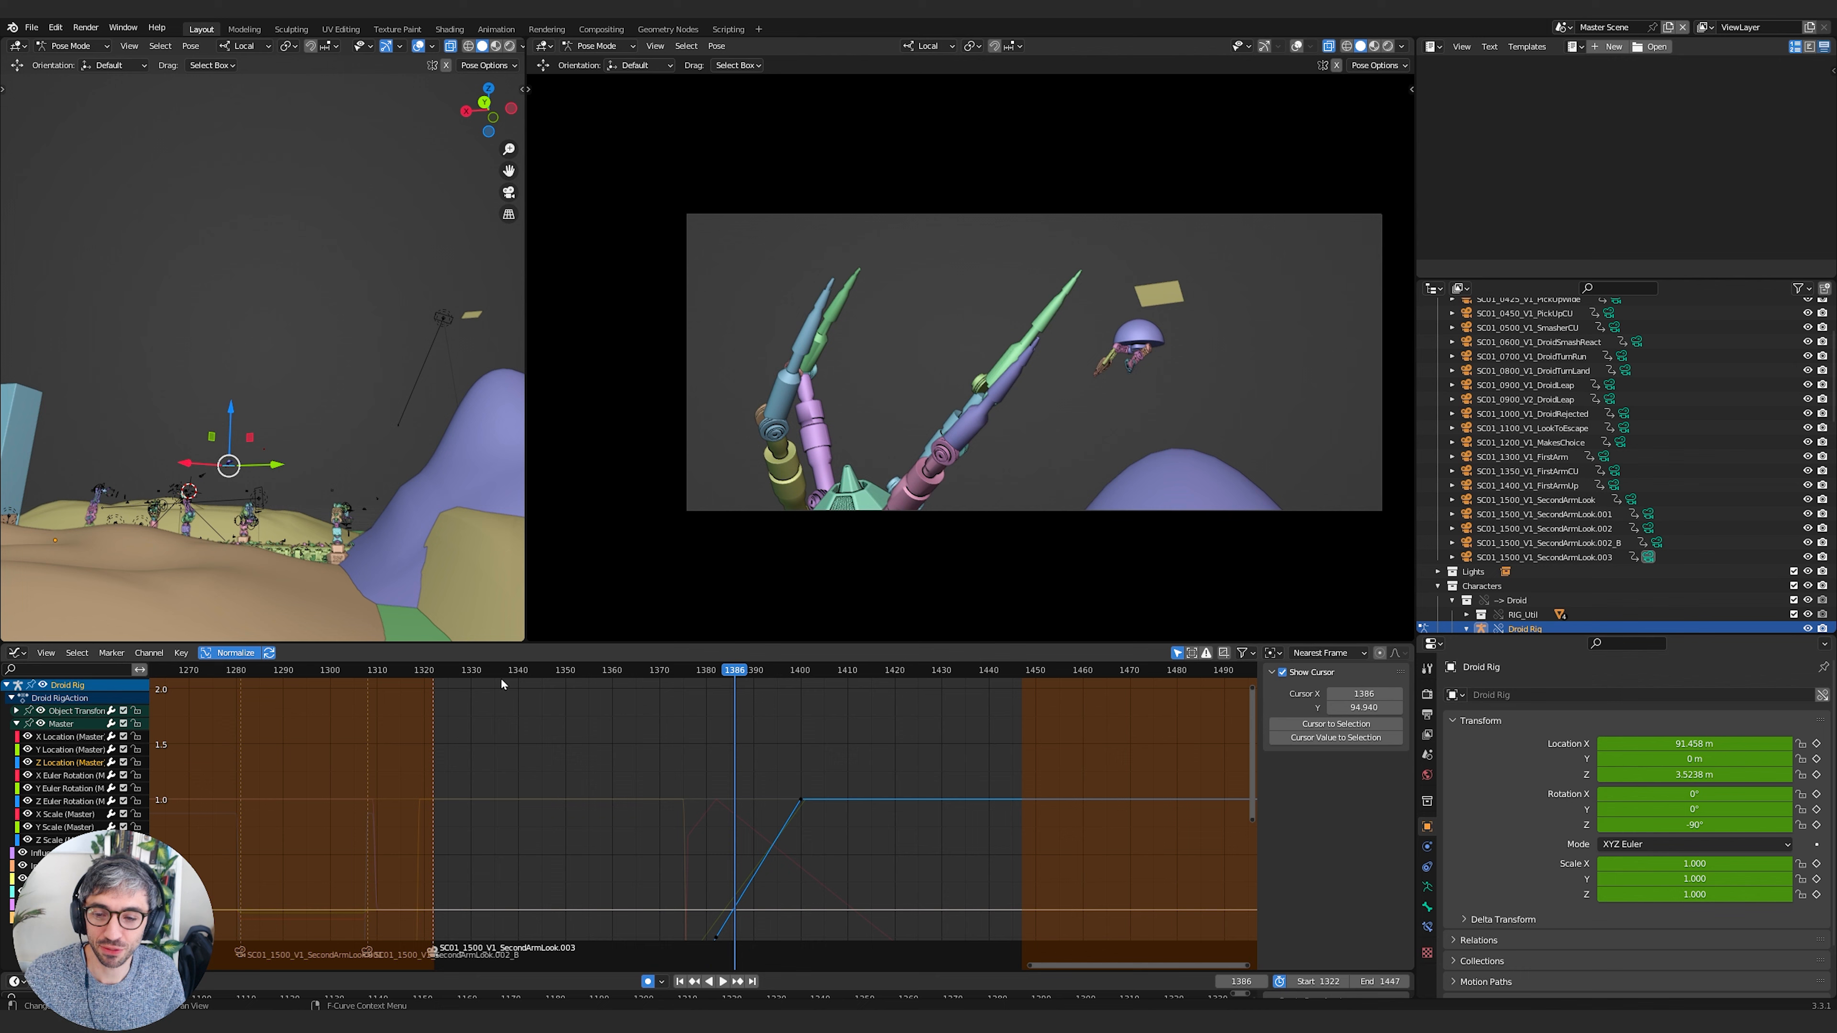
click(463, 673)
key(space)
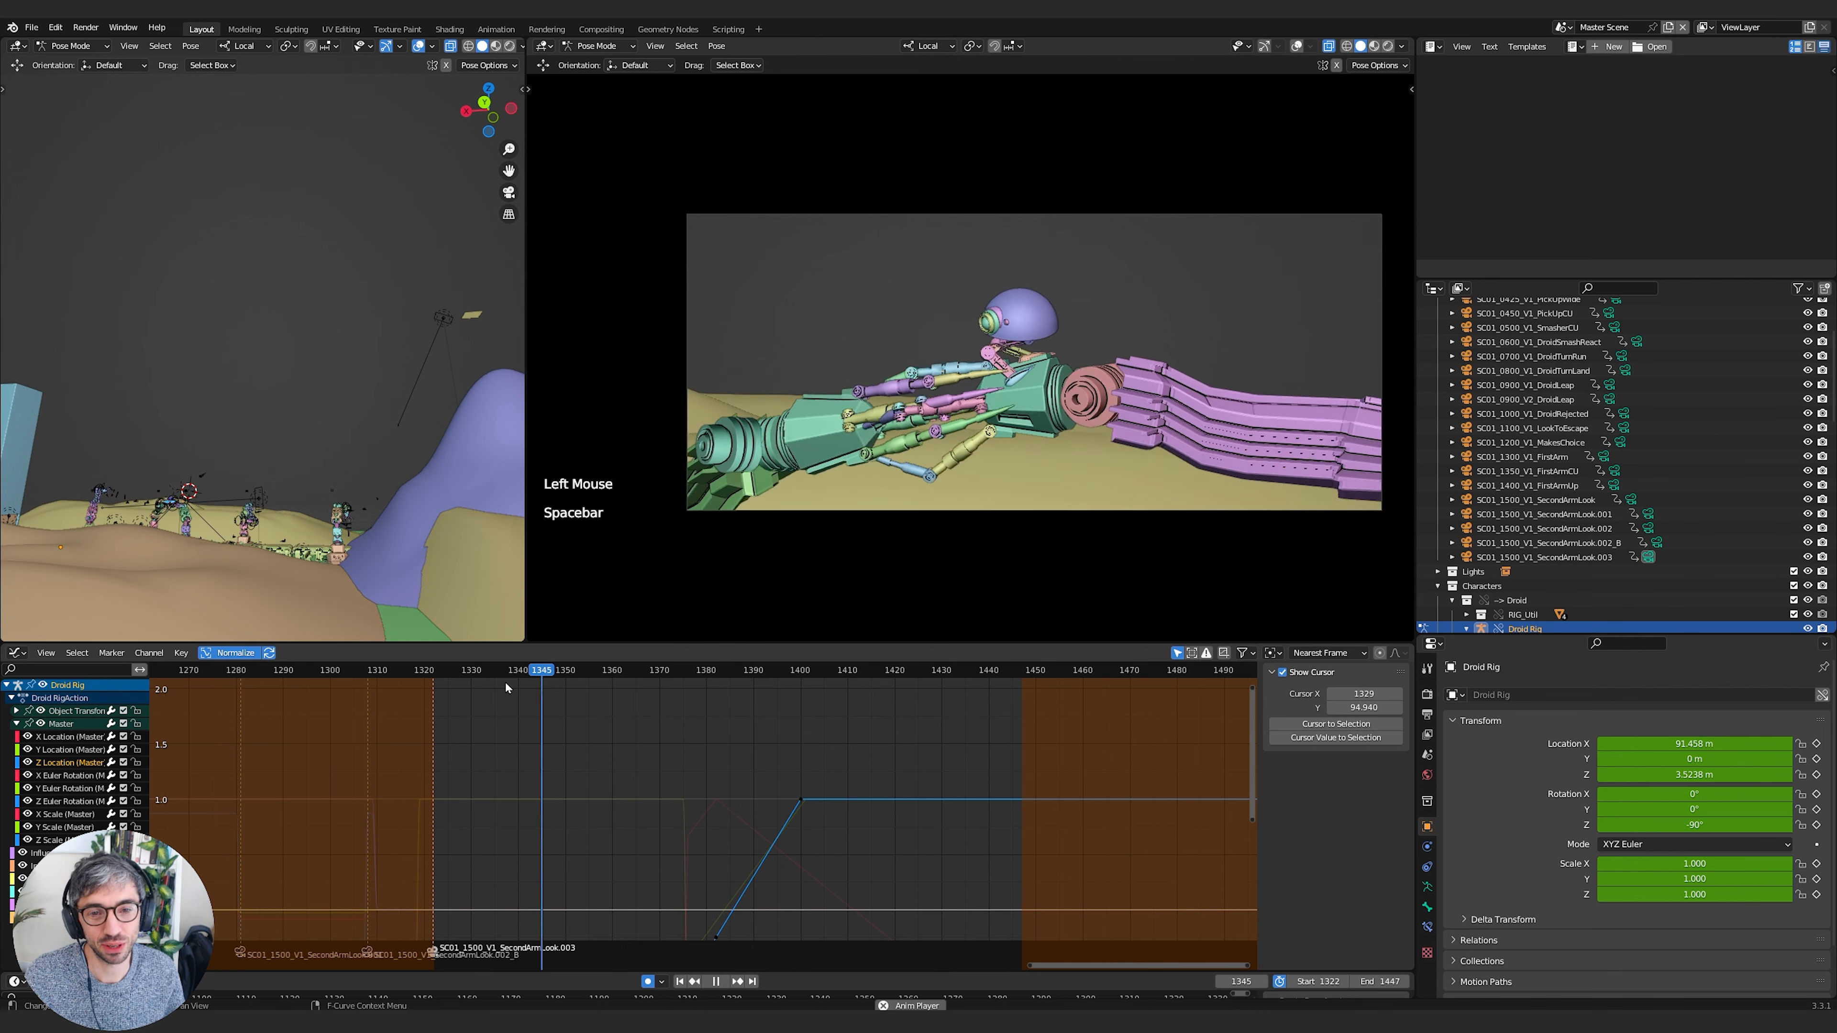
key(space)
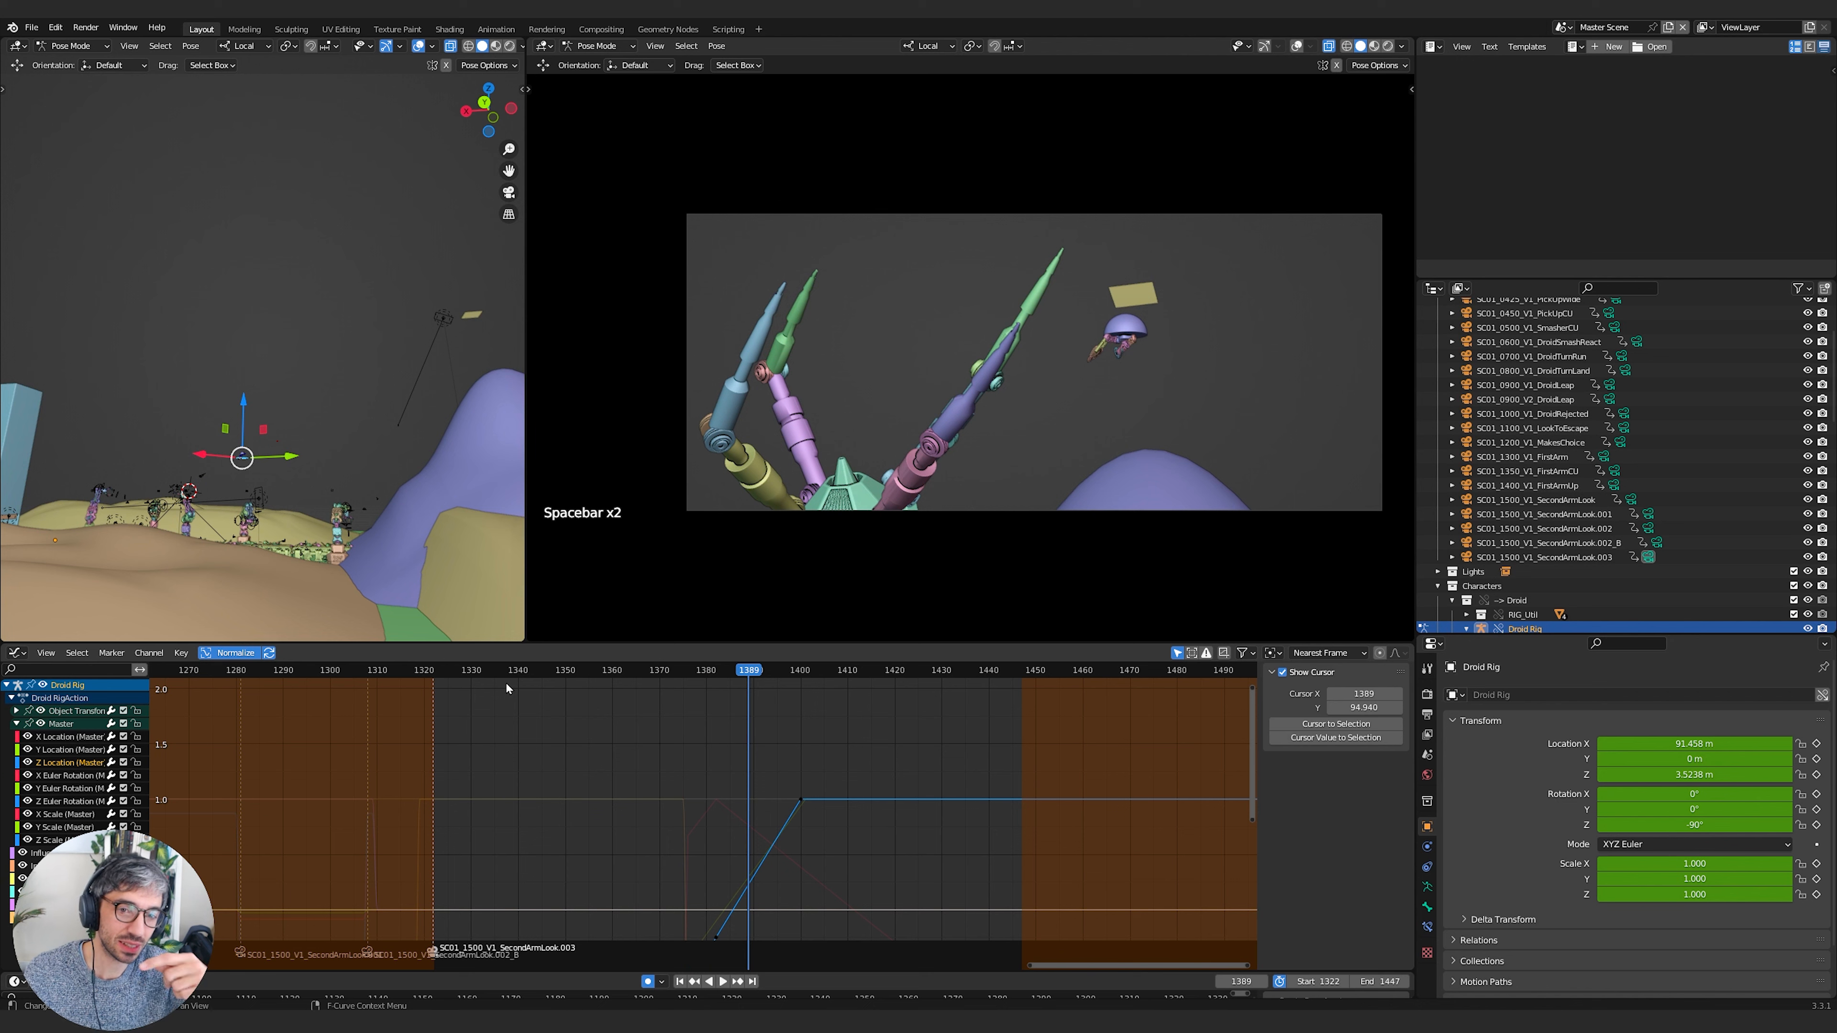
shift+middle_drag(775, 781, 774, 752)
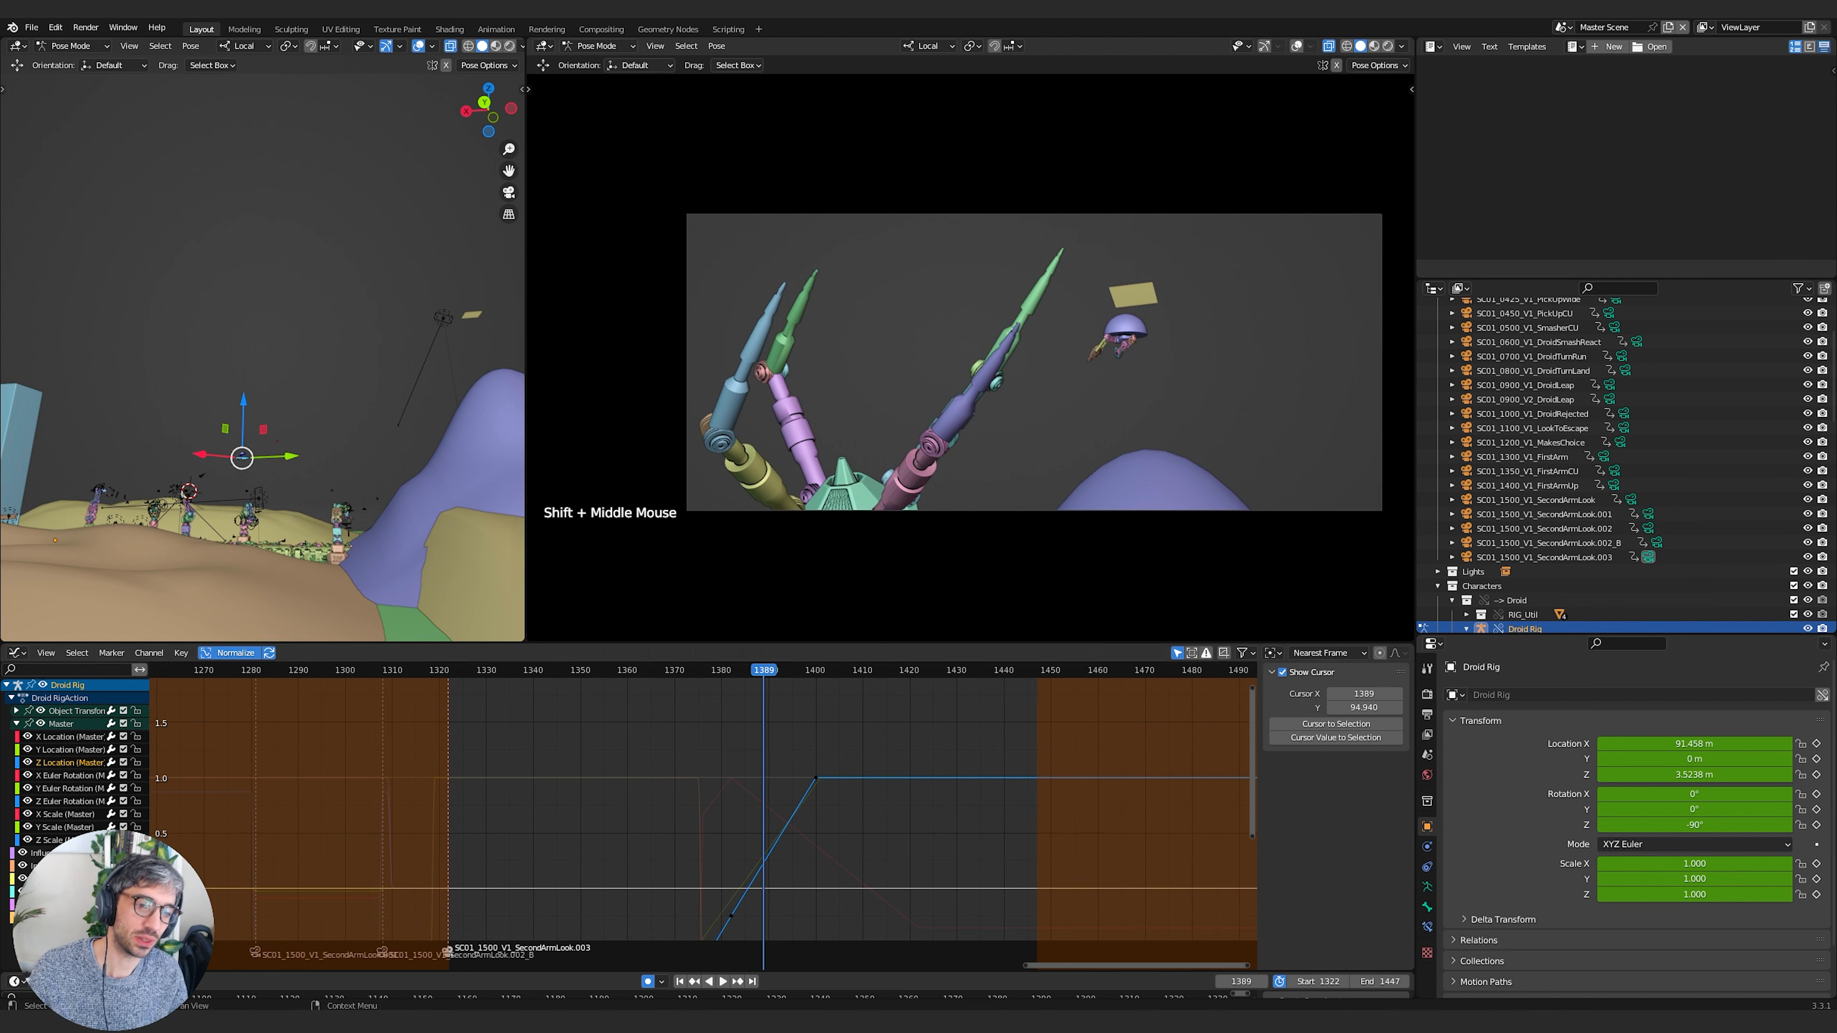
Duplicate the SC01_1500_V1_SecondArmLook.003 camera in Object Mode and bind the copy to a marker at frame 1389
click(1594, 558)
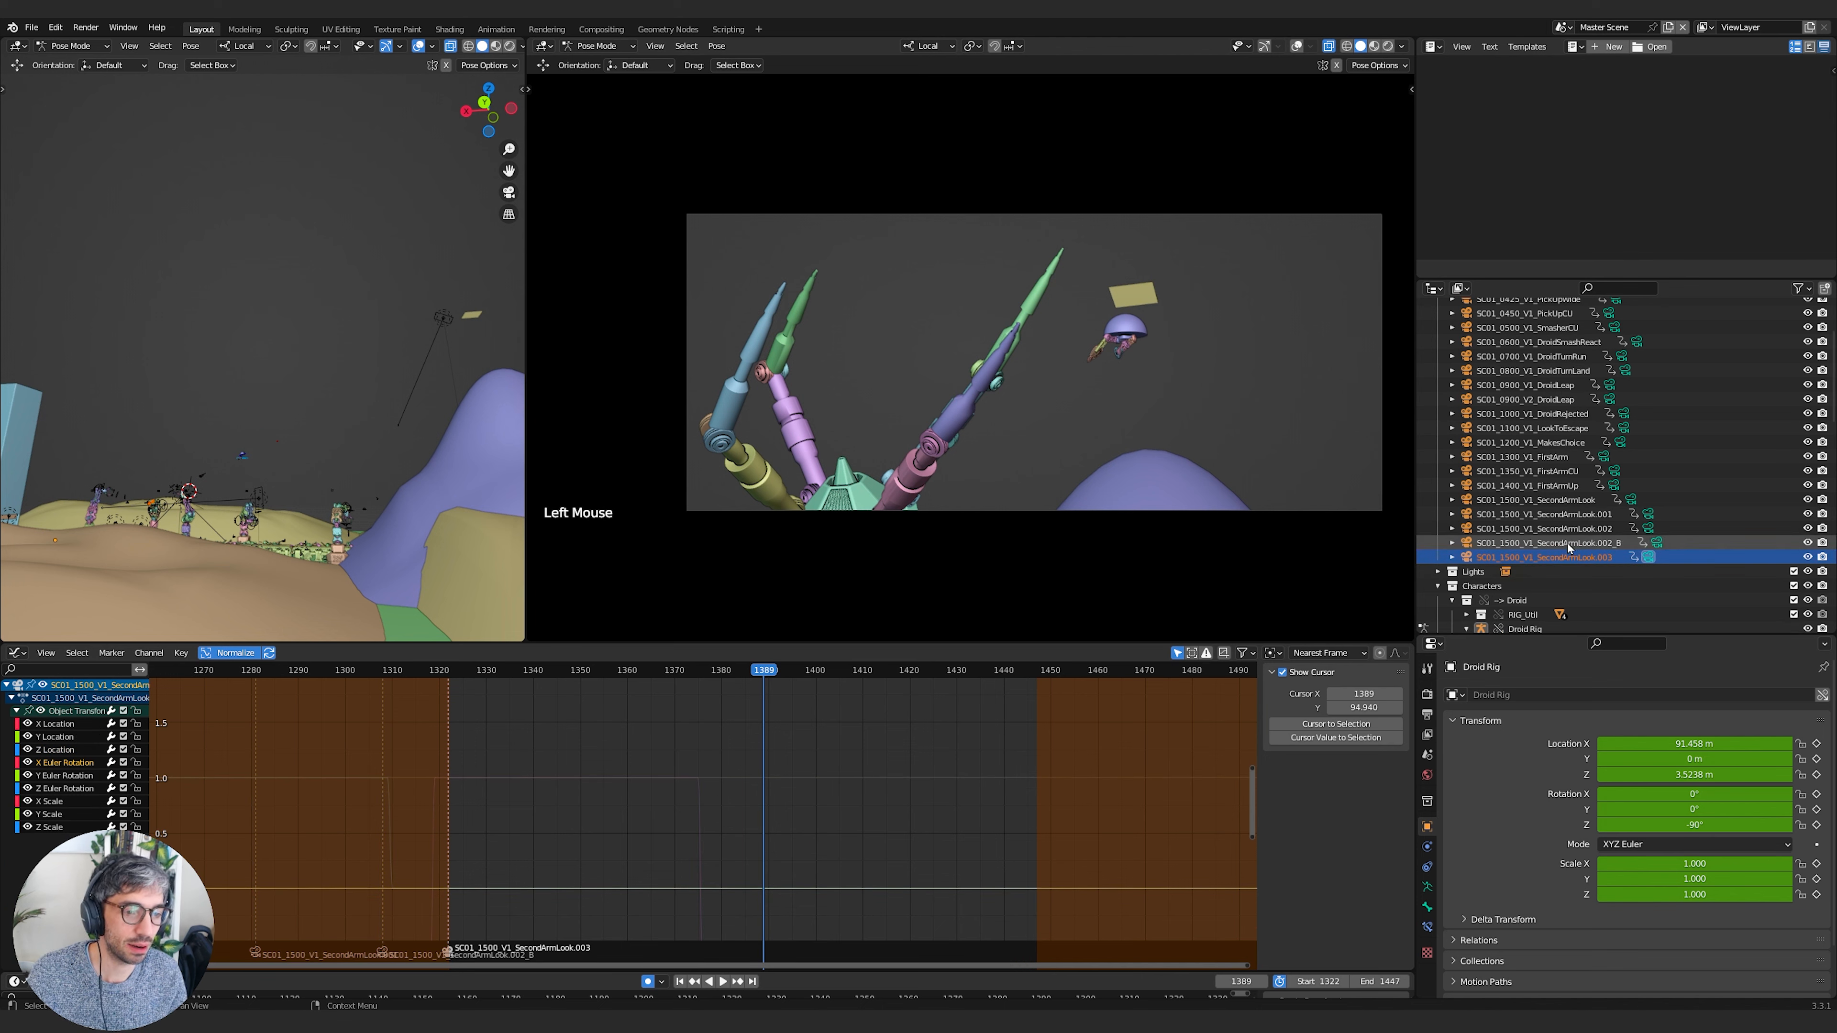
key(Tab)
click(1542, 557)
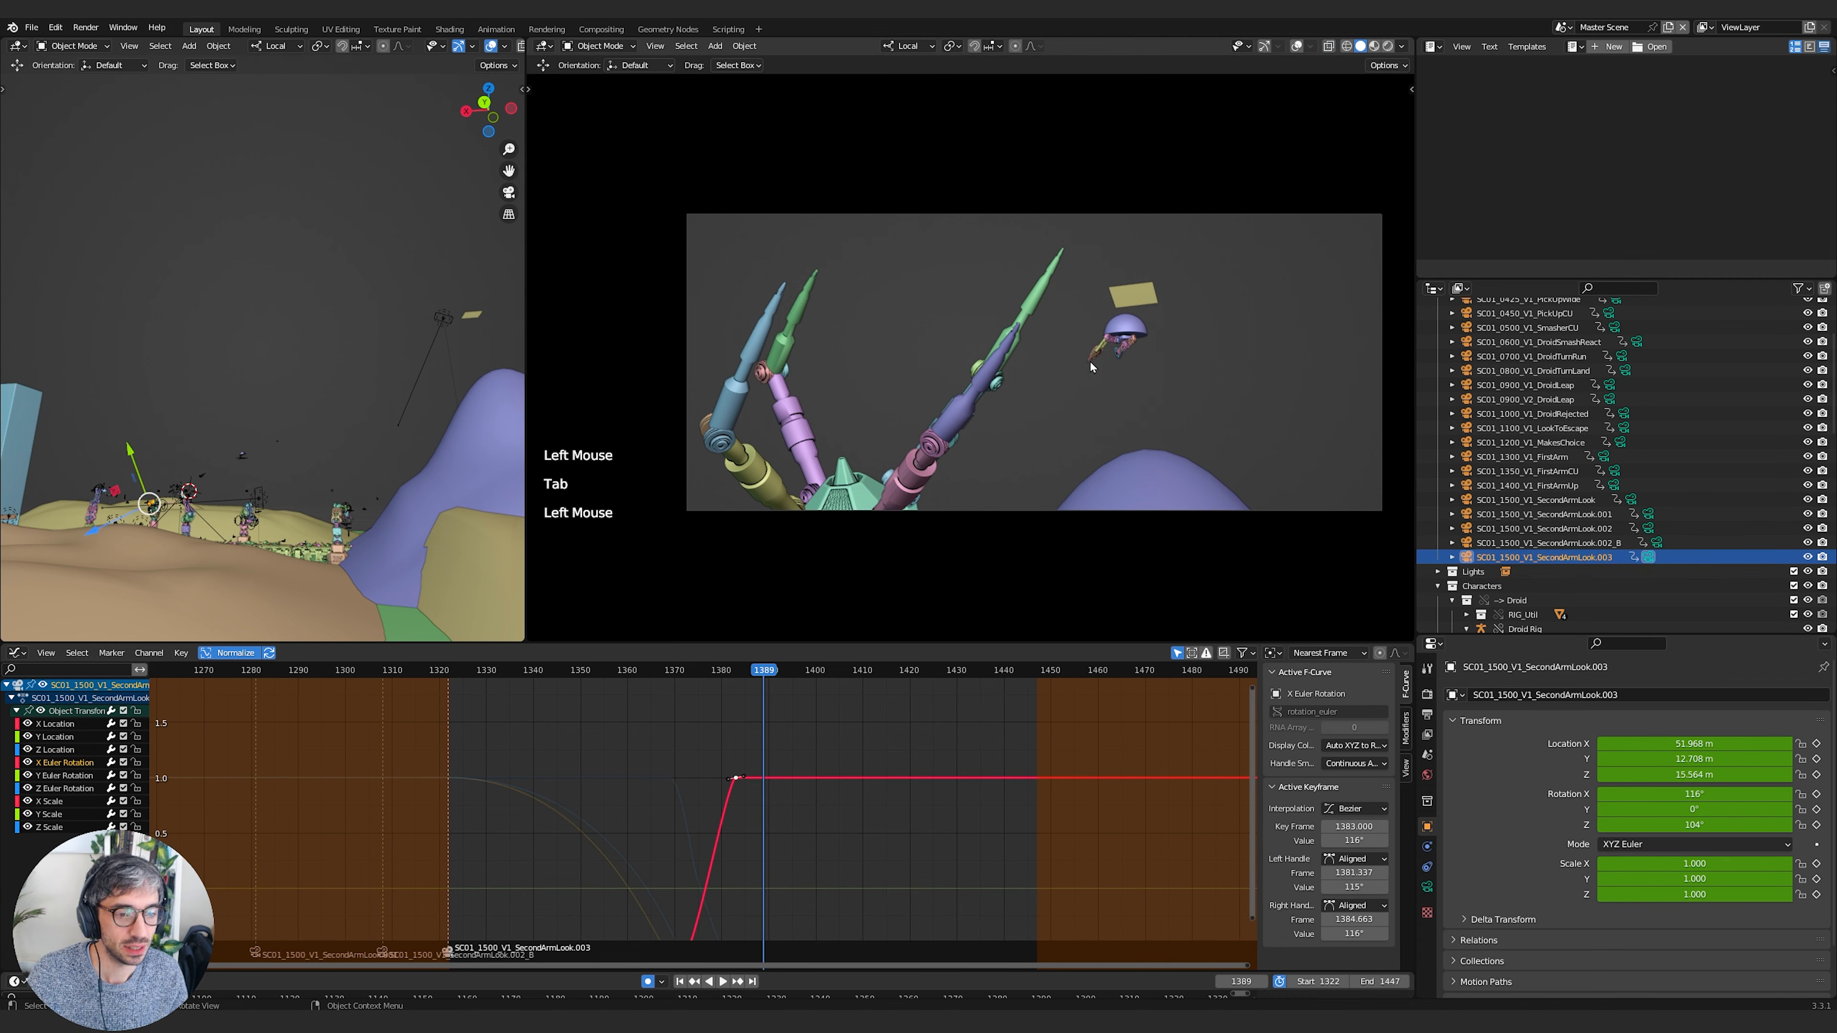
key(shift+d)
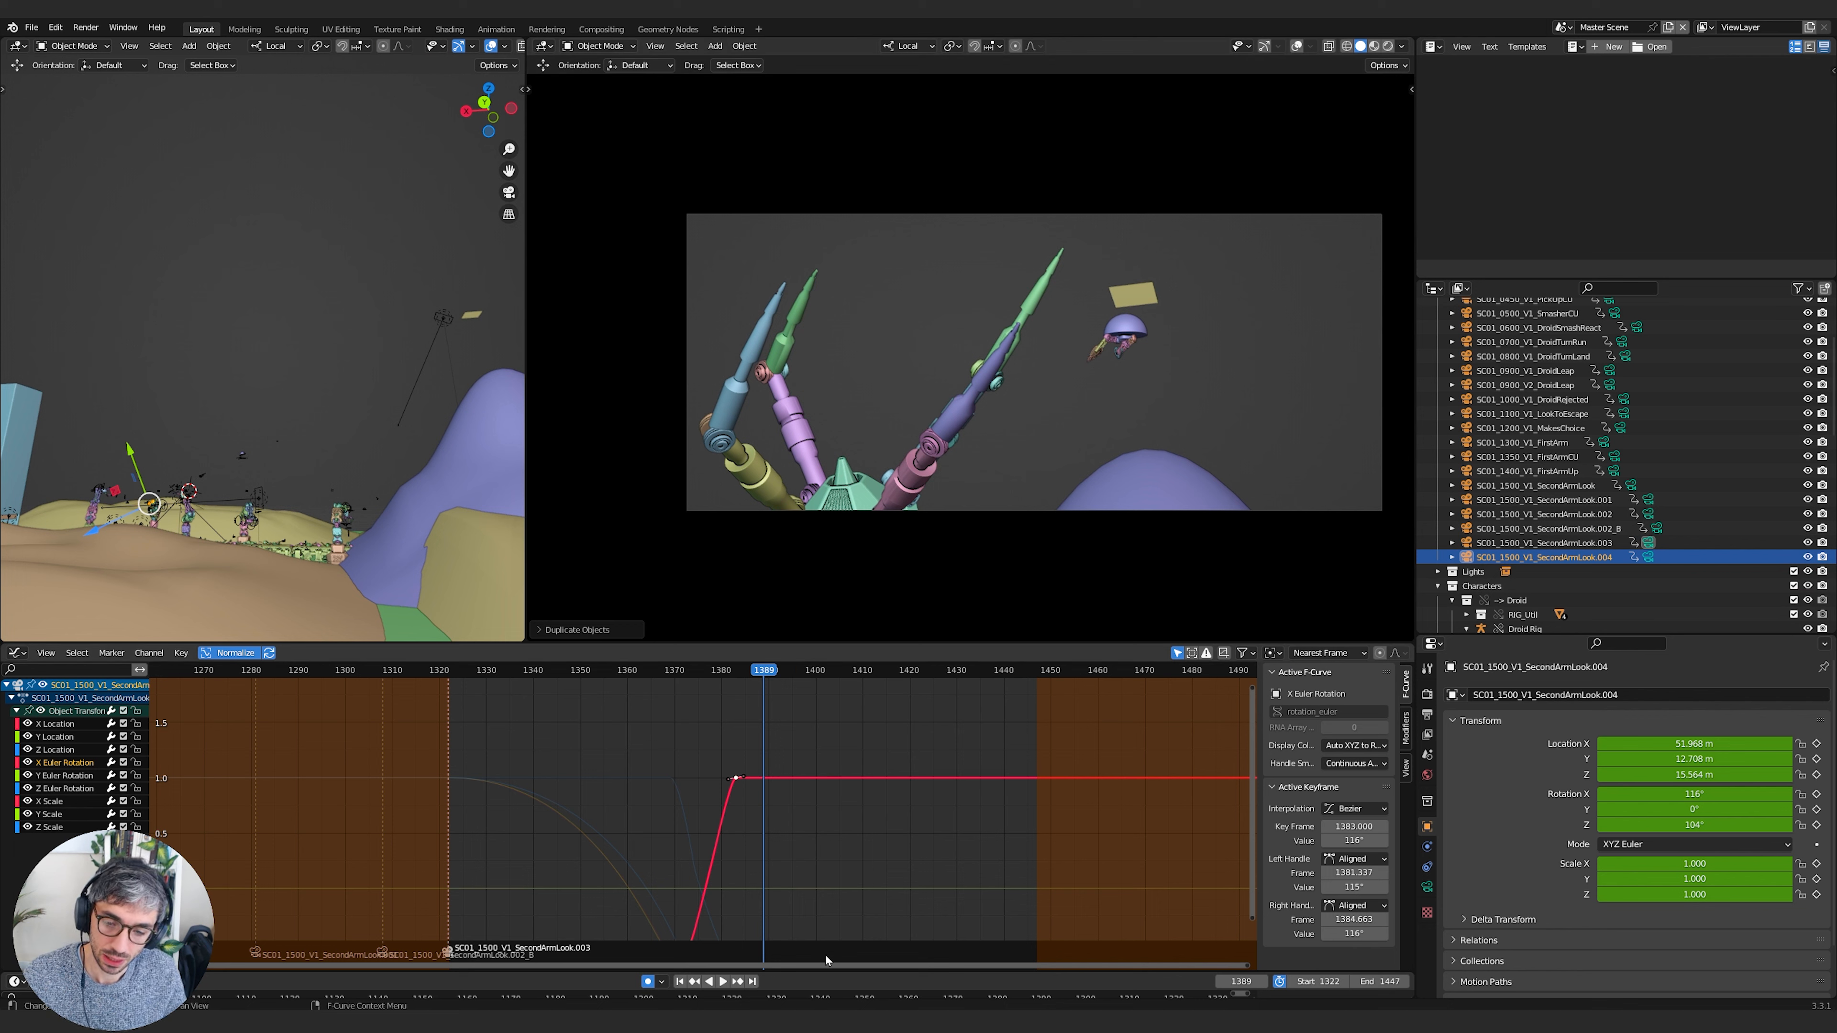
key(ctrl)
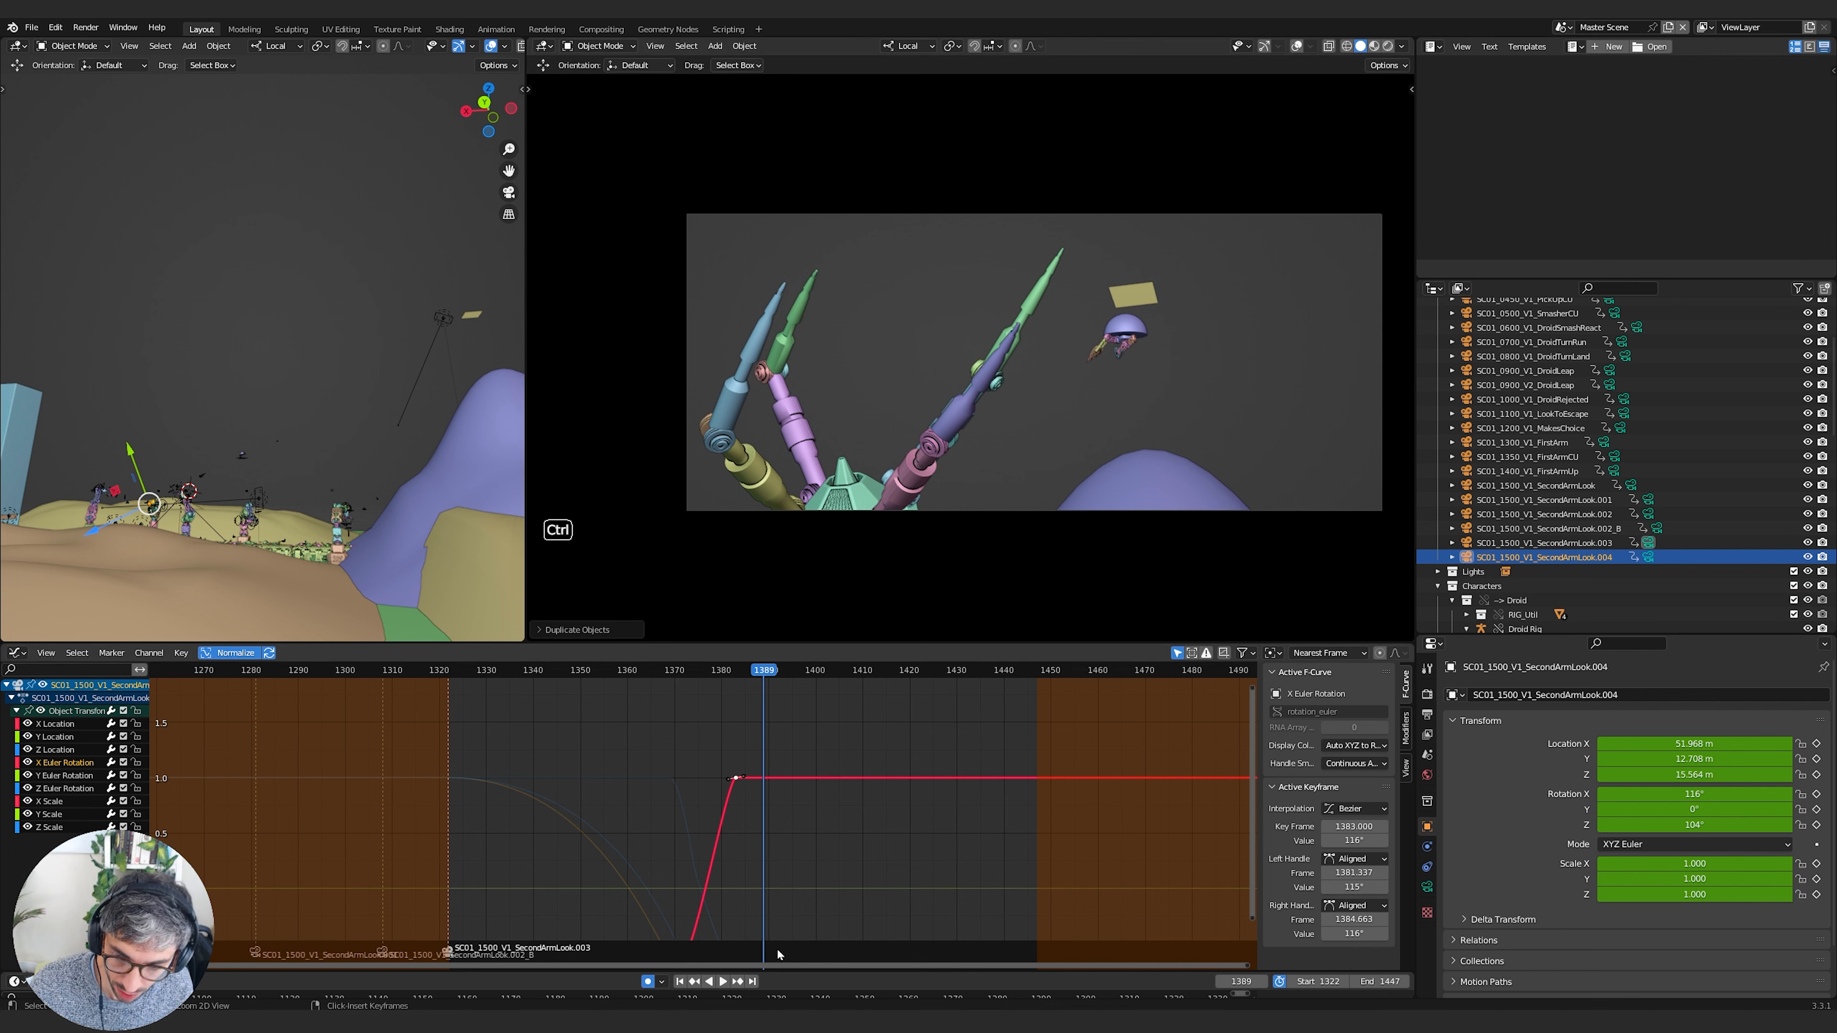
key(ctrl+b)
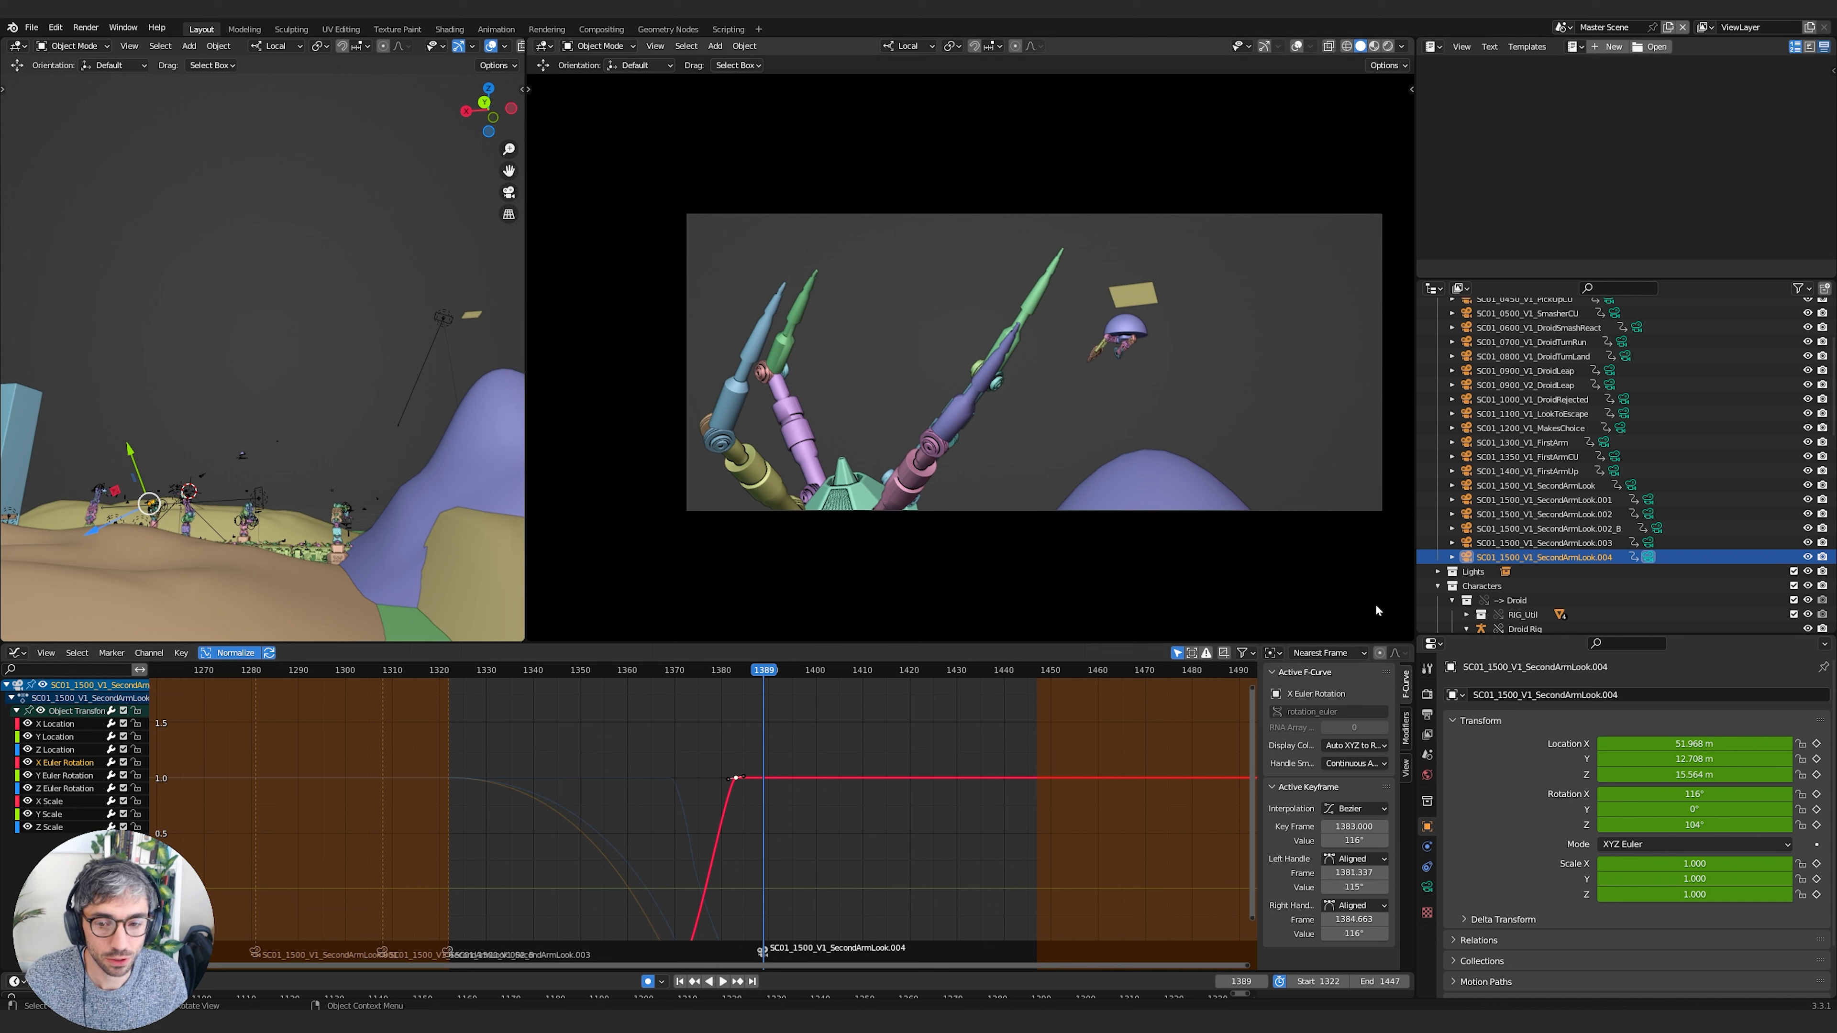
Delete all animation keyframes from the duplicated SecondArmLook.004 camera
key(a)
scroll(927, 761, down, 4)
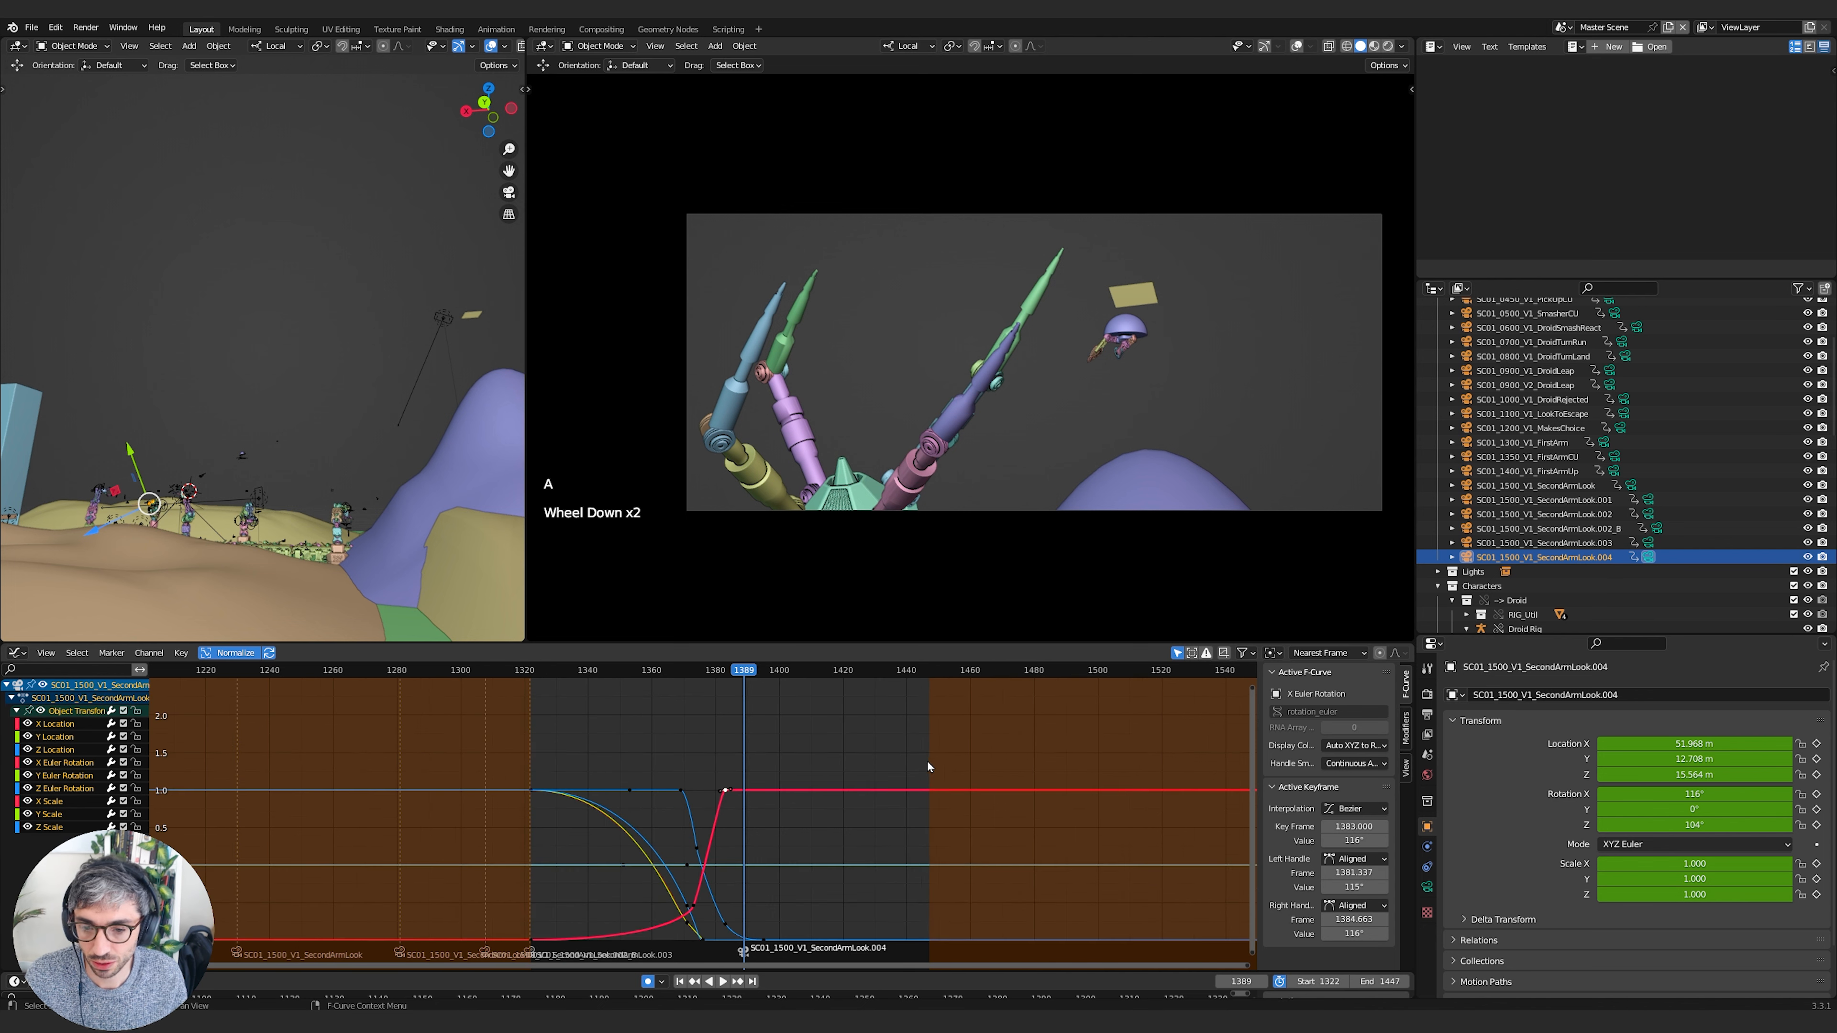
key(a)
key(x)
click(855, 812)
middle_drag(842, 778, 762, 813)
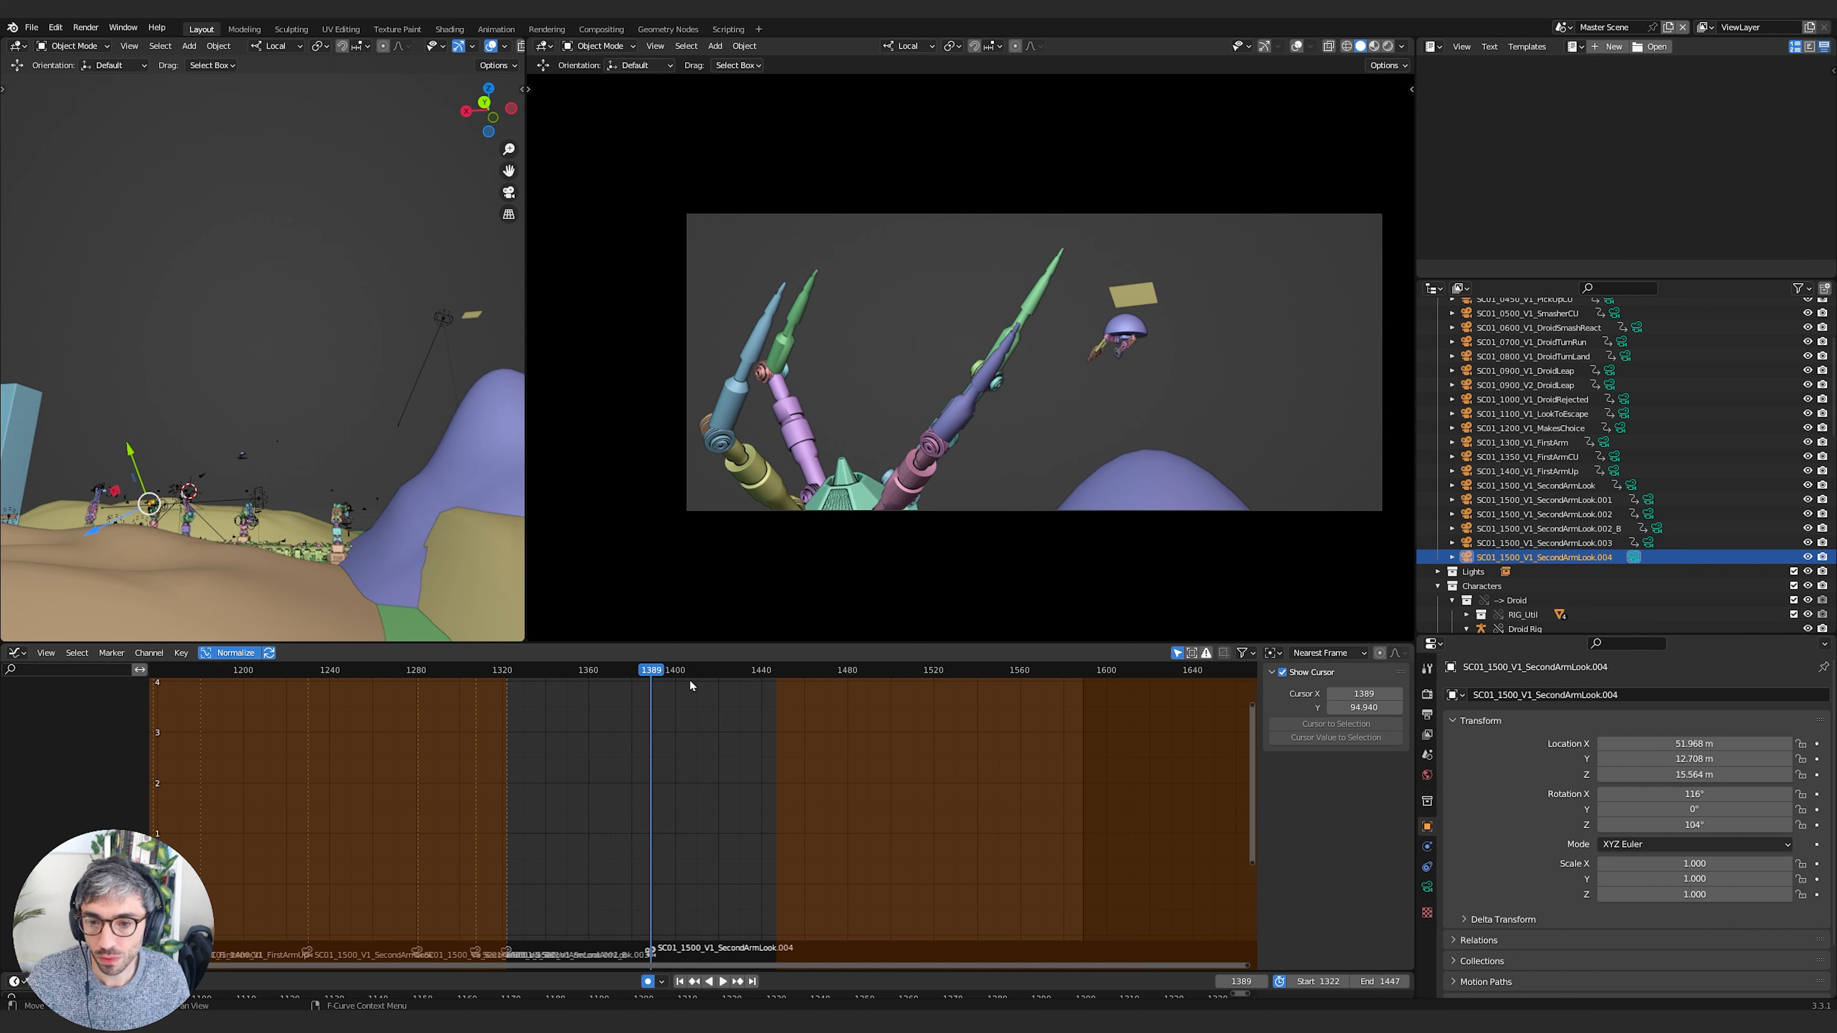
Move the SecondArmLook.004 camera above the purple hill at frame 1389 and rotate it about its local axis
middle_drag(442, 345, 427, 413)
key(g)
click(416, 340)
key(r)
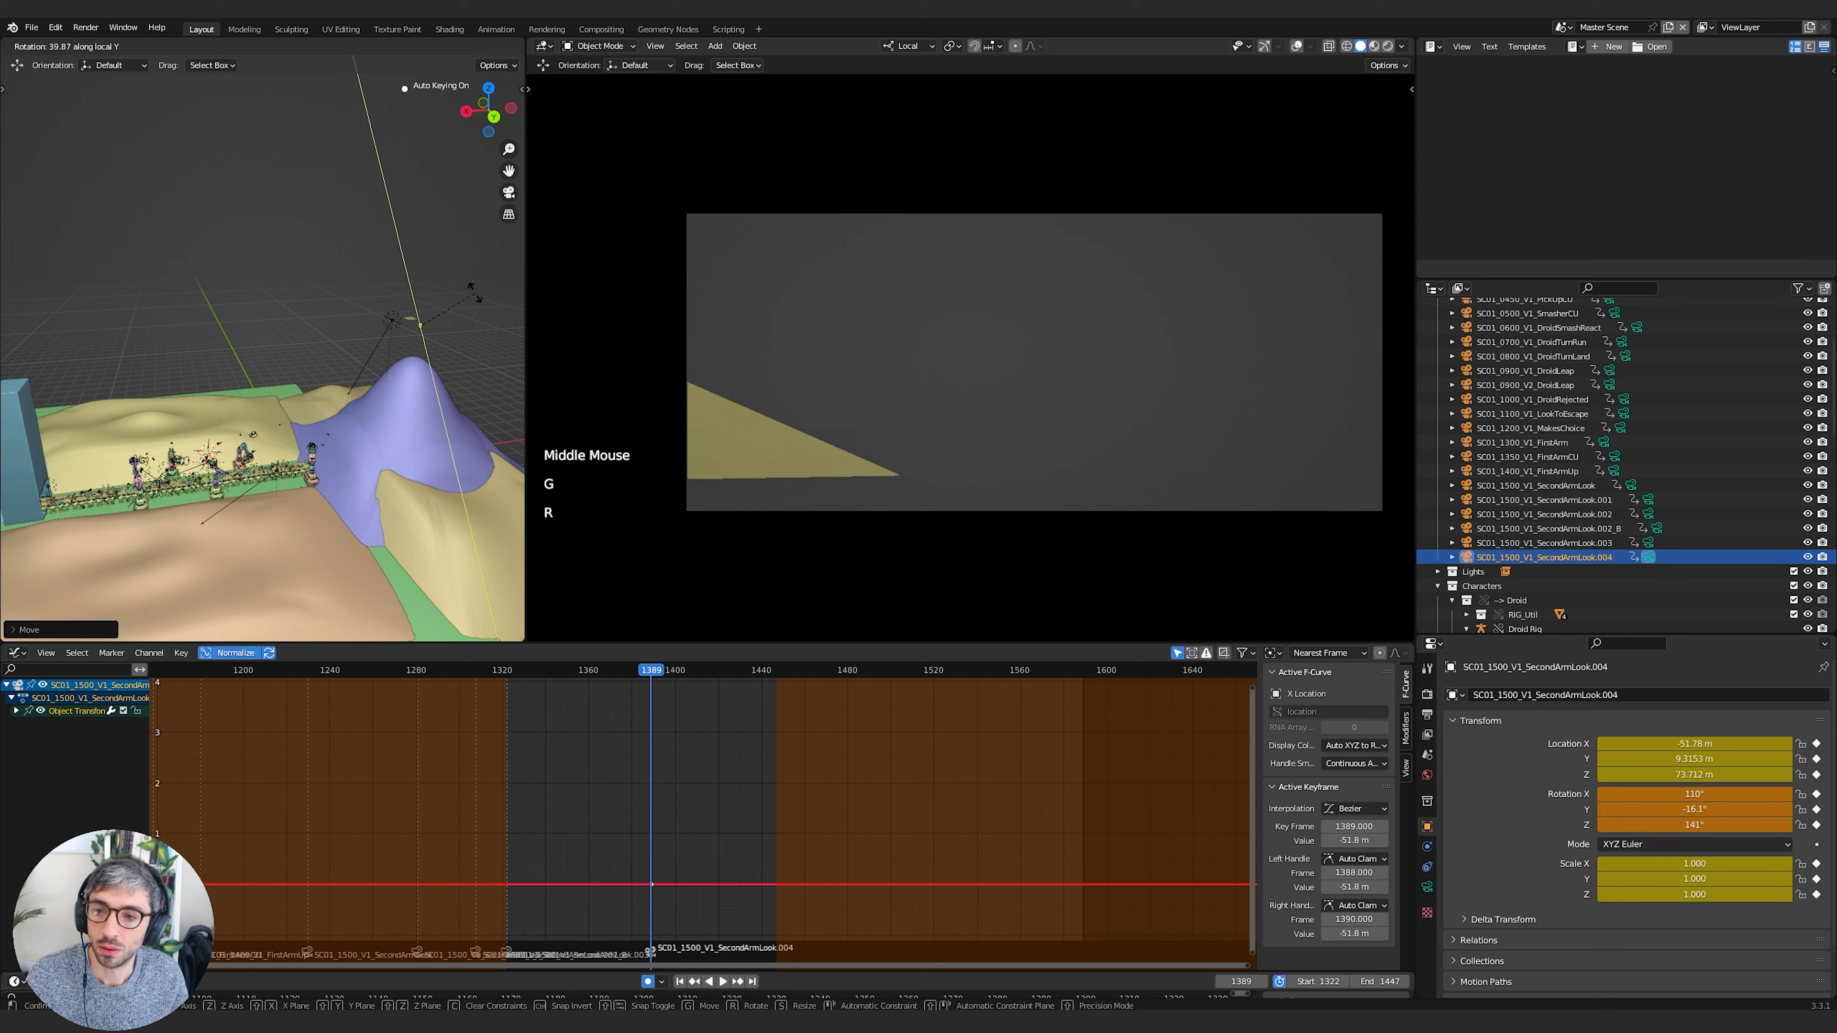
click(357, 344)
Reposition the camera through its own view until the whole yellow panel fits in frame, and focus the side viewport on the camera
shift+middle_drag(1041, 414, 1180, 175)
shift+middle_drag(1078, 443, 1128, 348)
click(1427, 887)
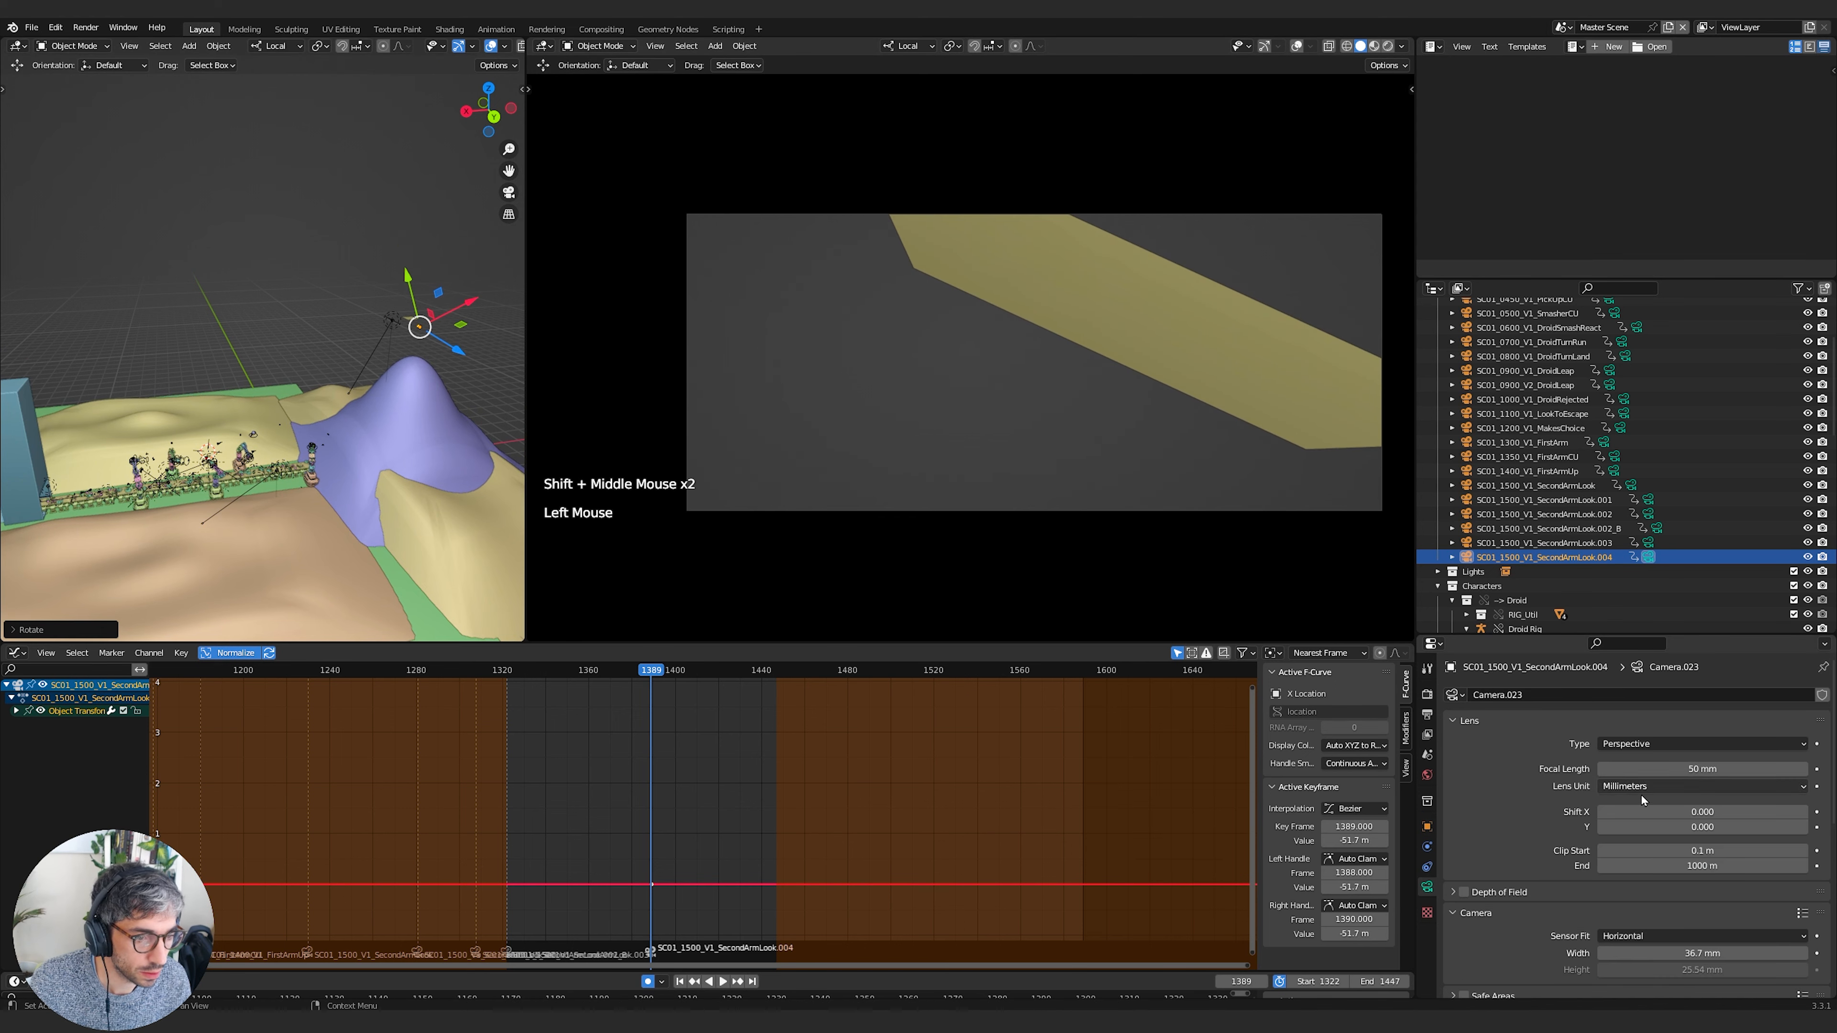
mouse_move(1006, 364)
shift+middle_down()
mouse_move(1009, 326)
mouse_move(947, 439)
mouse_move(1006, 389)
shift+middle_up()
shift+middle_drag(1027, 380, 1088, 441)
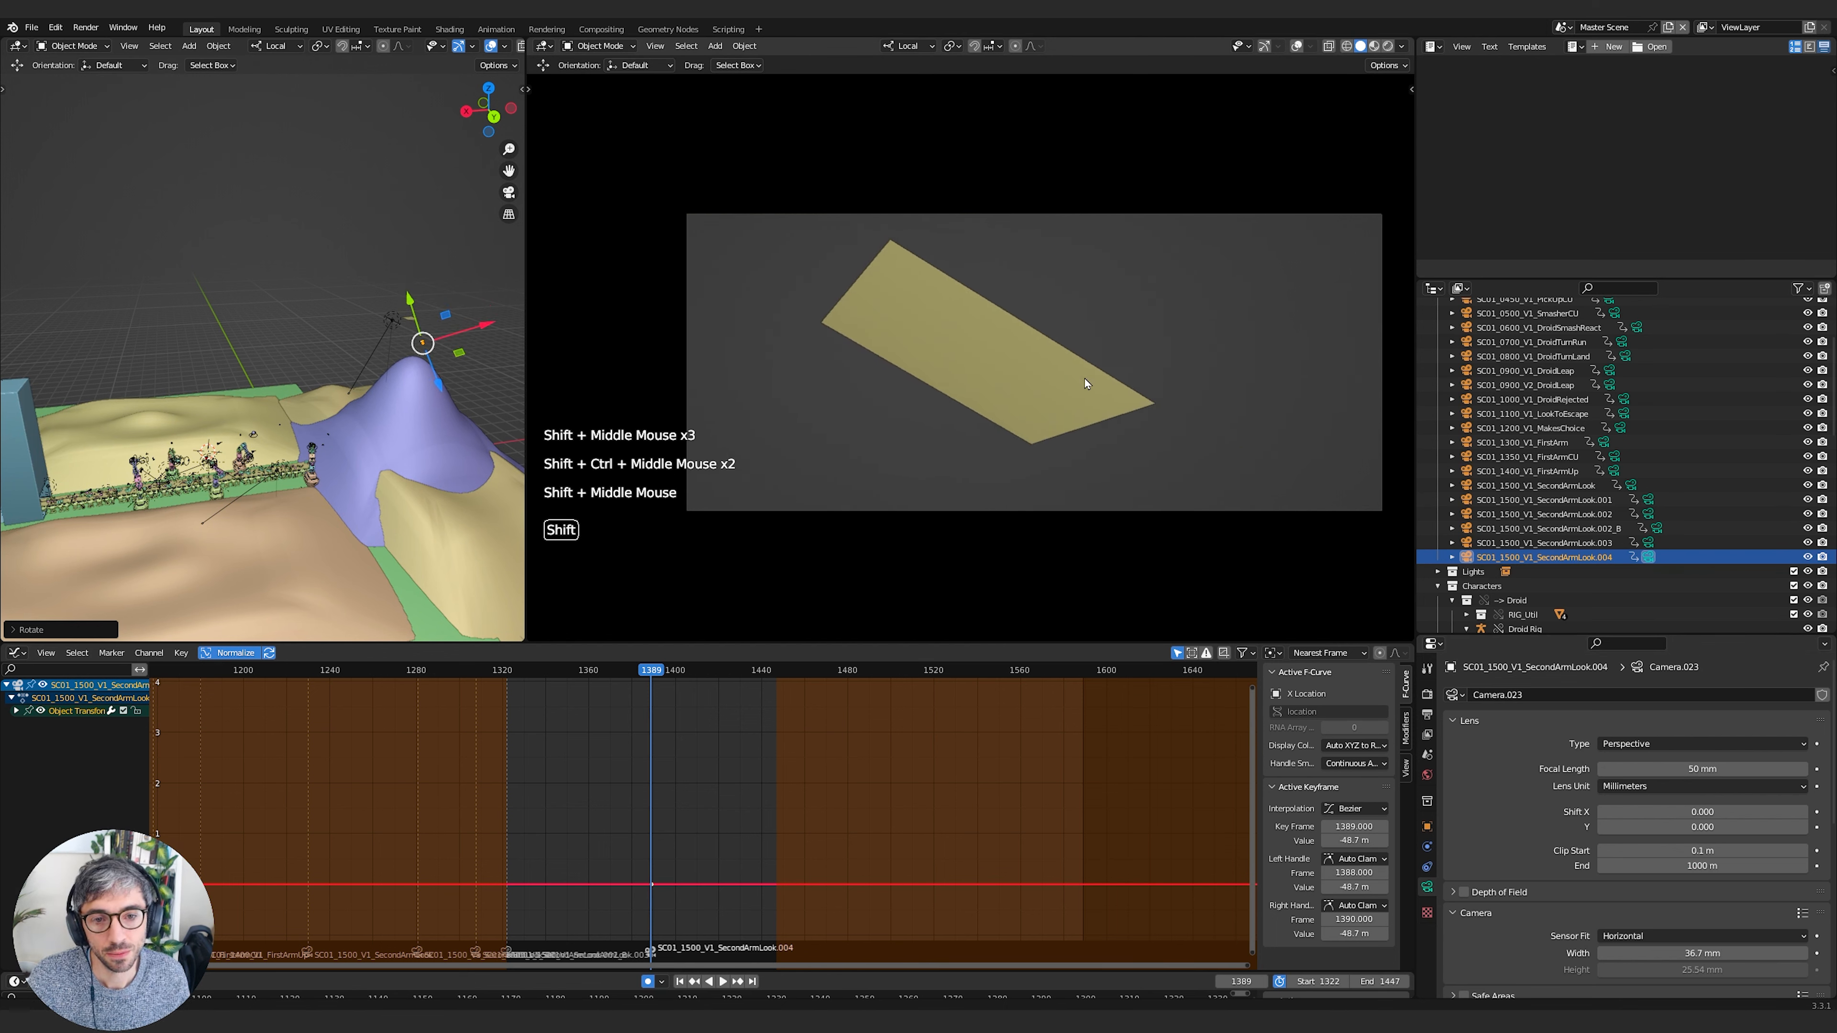
key(KP_Decimal)
scroll(138, 396, down, 3)
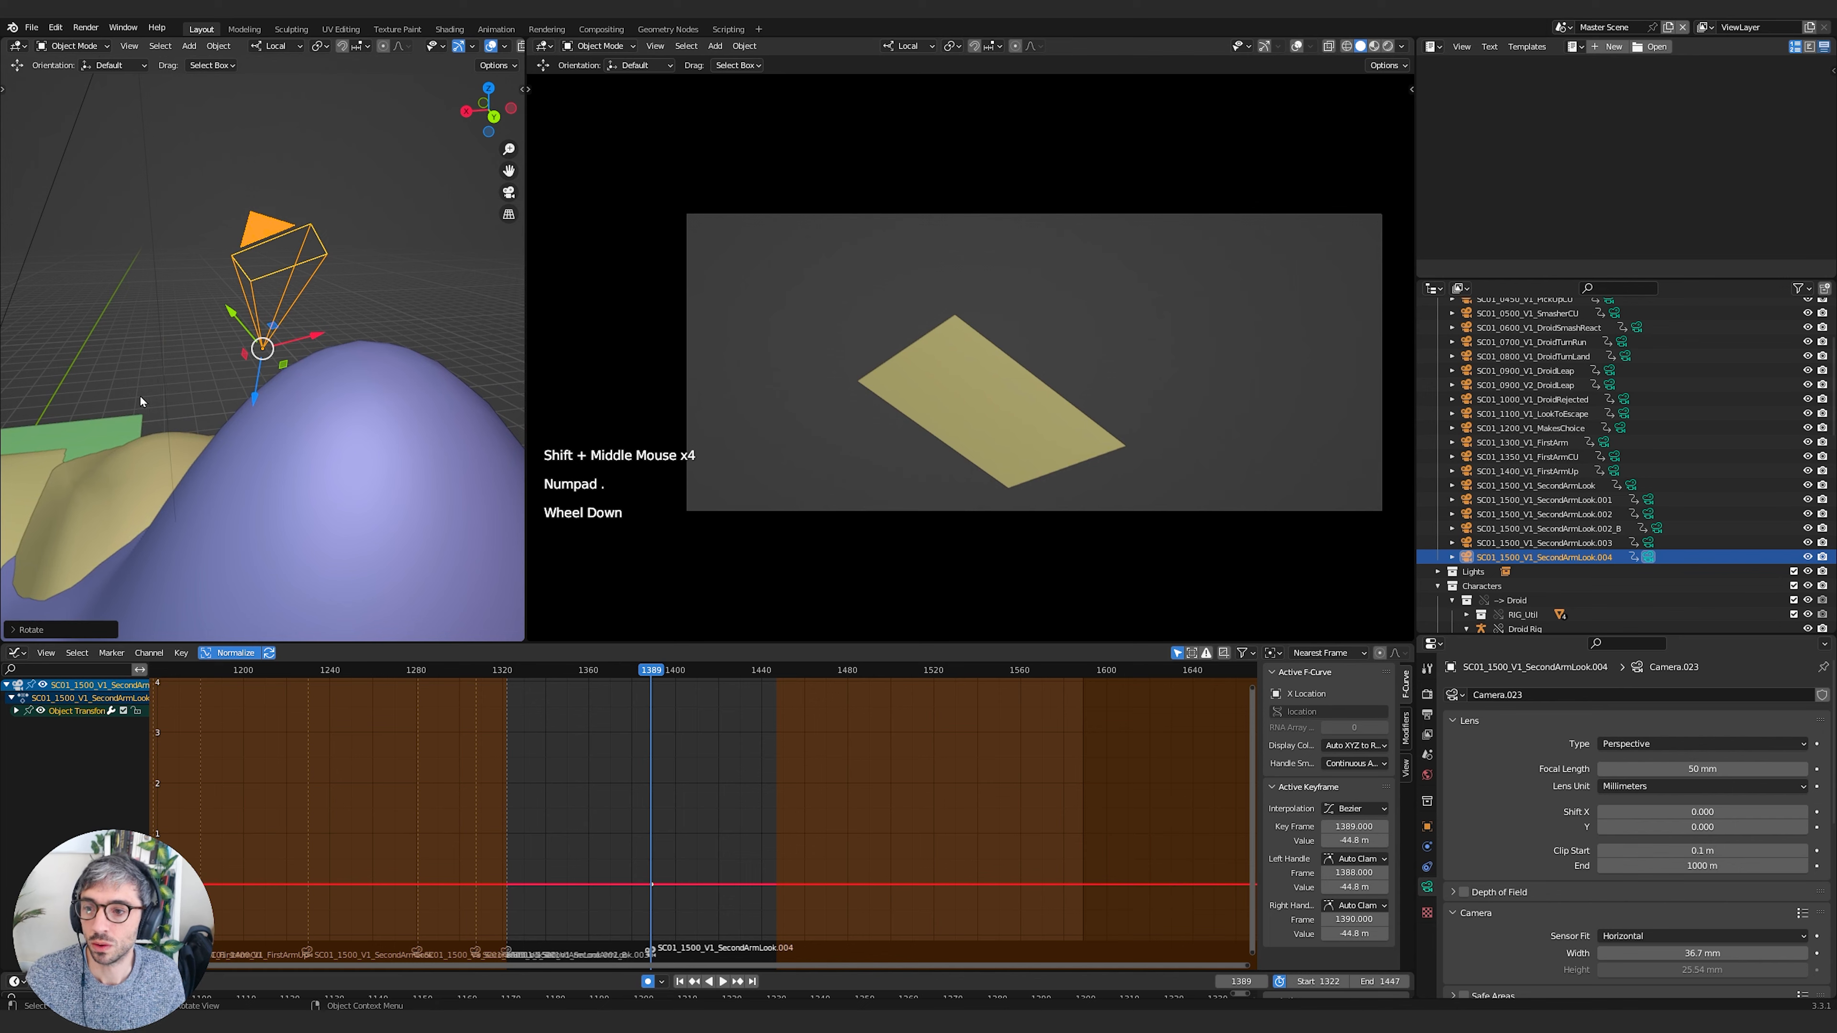
Slide the camera across the hilltop using the Global transform orientation, and restore the Local orientation
middle_drag(186, 368, 421, 311)
scroll(245, 335, down, 2)
click(279, 46)
click(253, 92)
drag(494, 296, 242, 309)
click(281, 49)
click(231, 105)
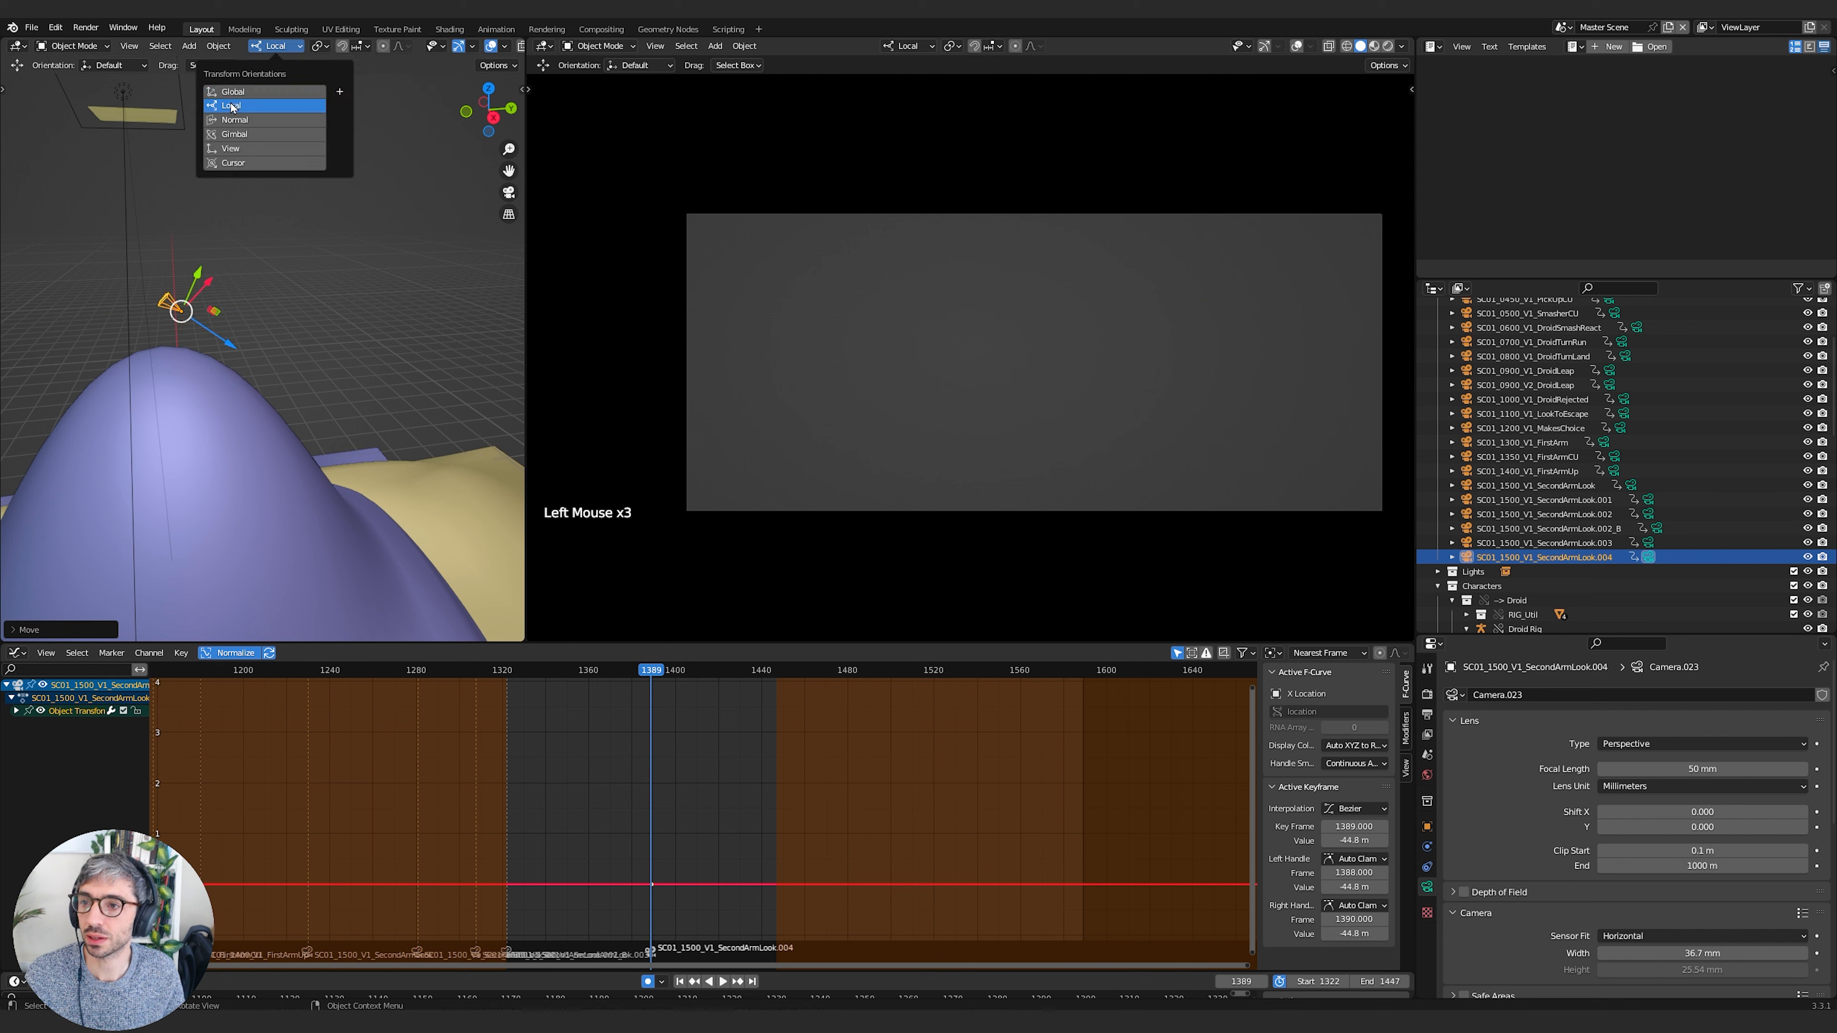
Rotate the camera about its local axes so it looks up at the yellow panel in the sky
key(r)
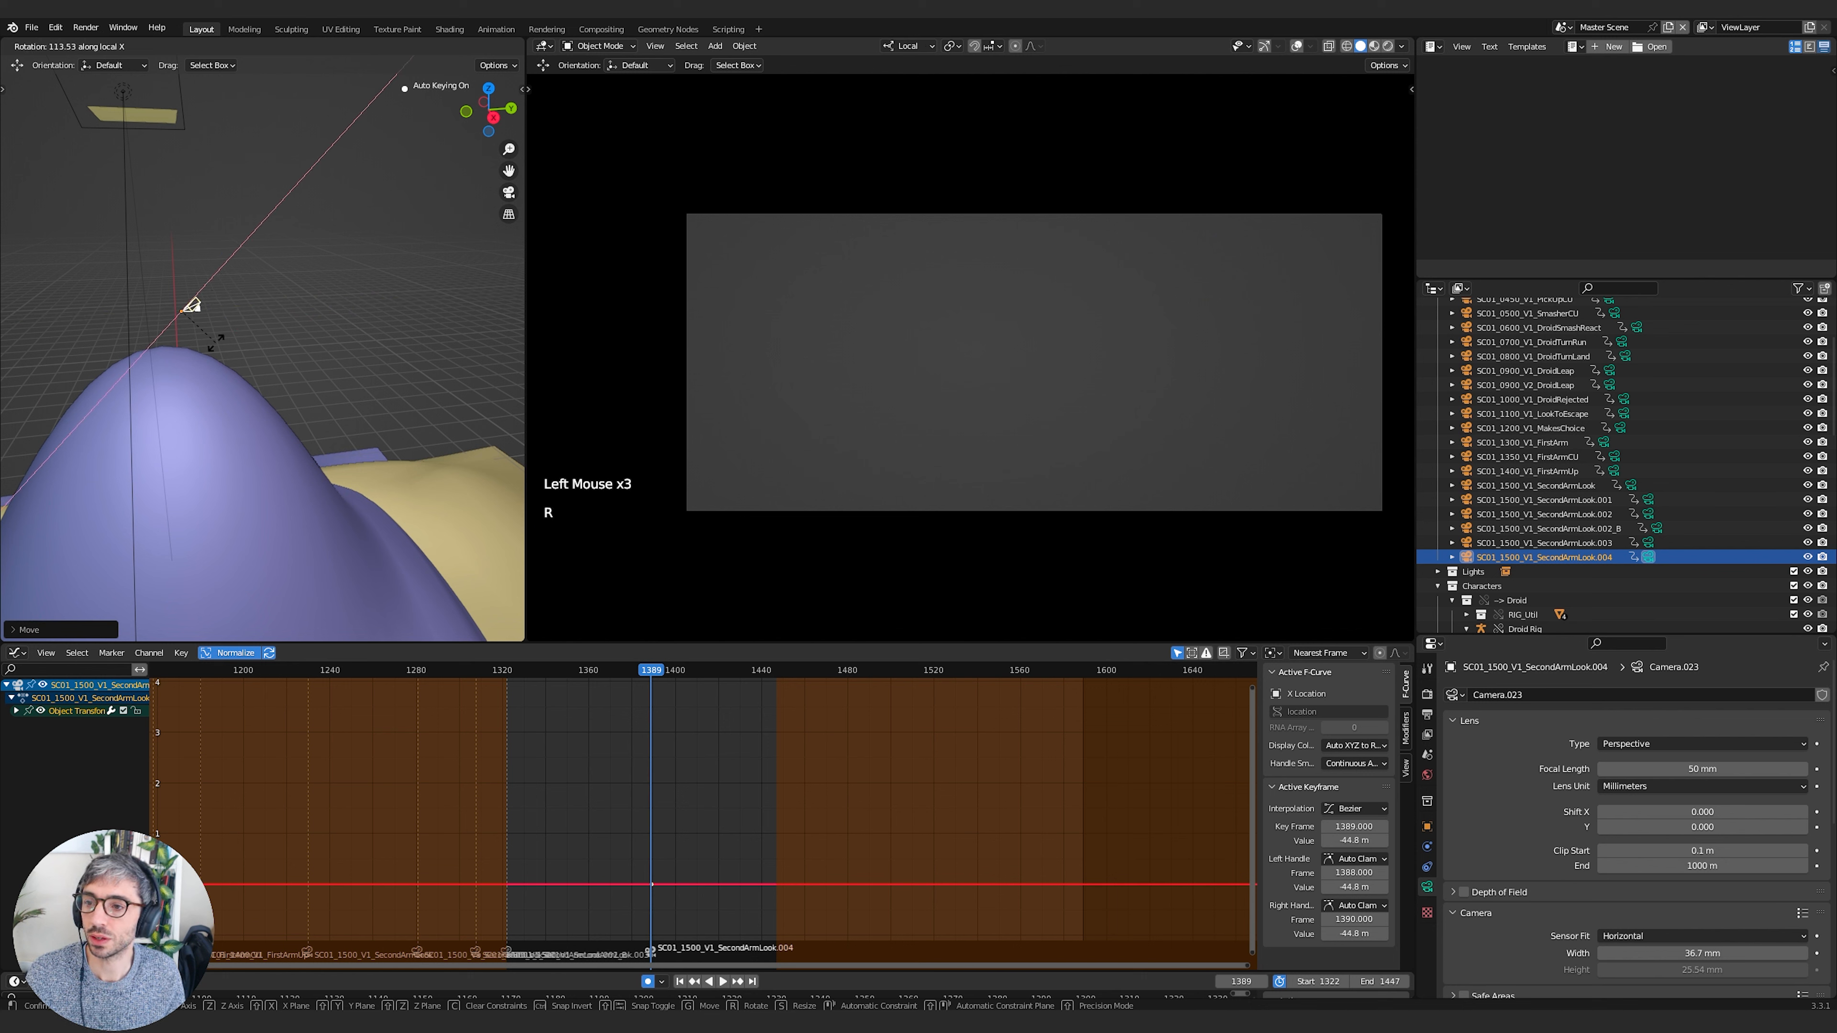
click(197, 252)
middle_drag(197, 252, 216, 299)
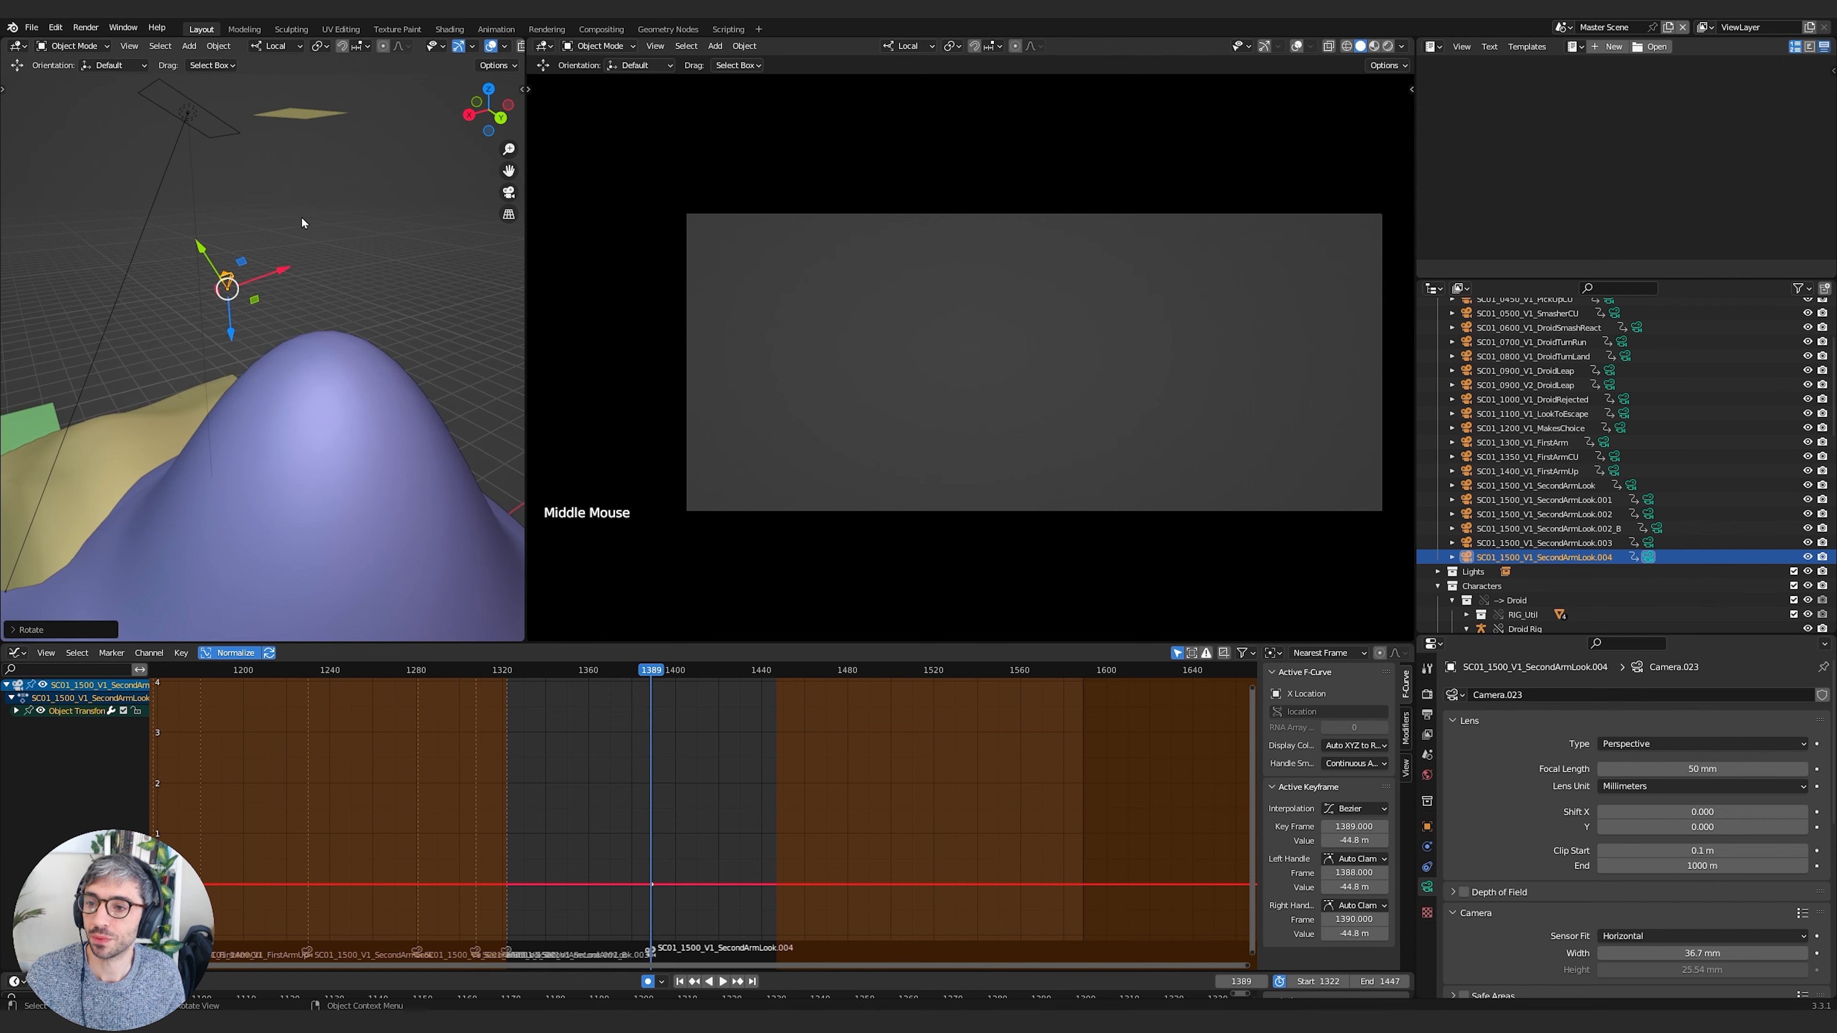
key(r)
click(291, 290)
key(r)
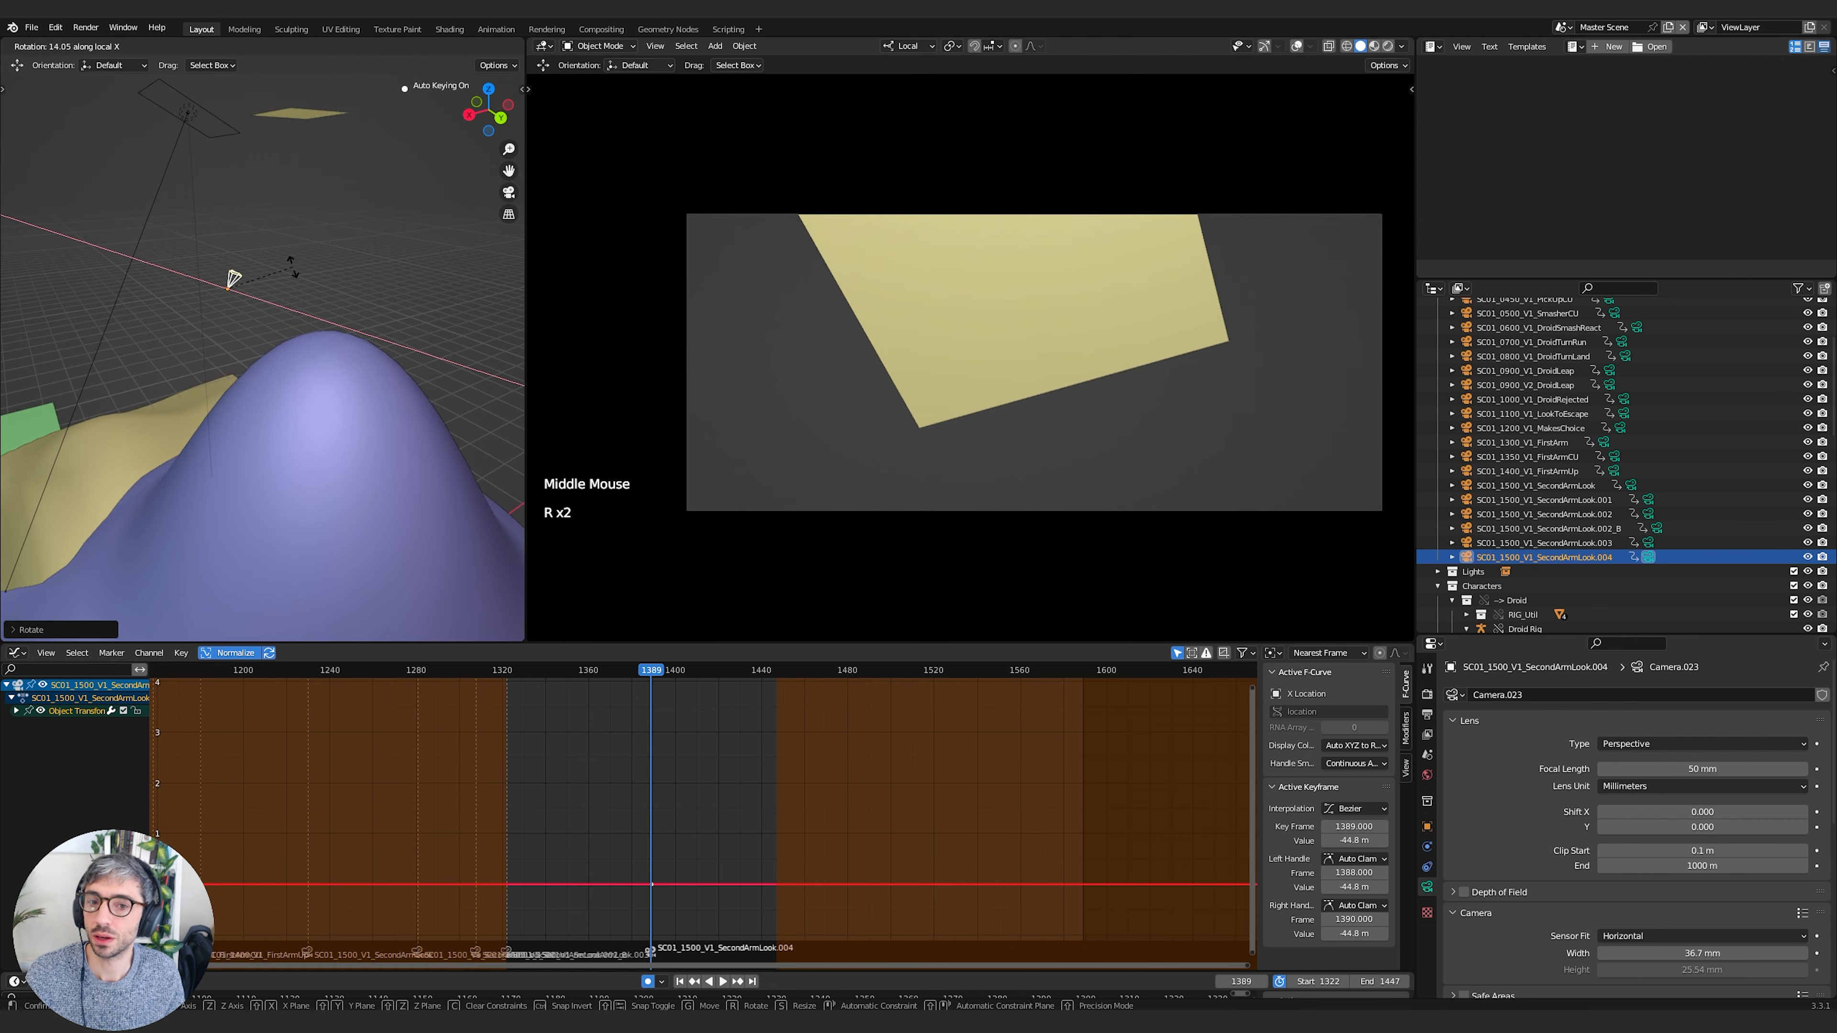
click(852, 255)
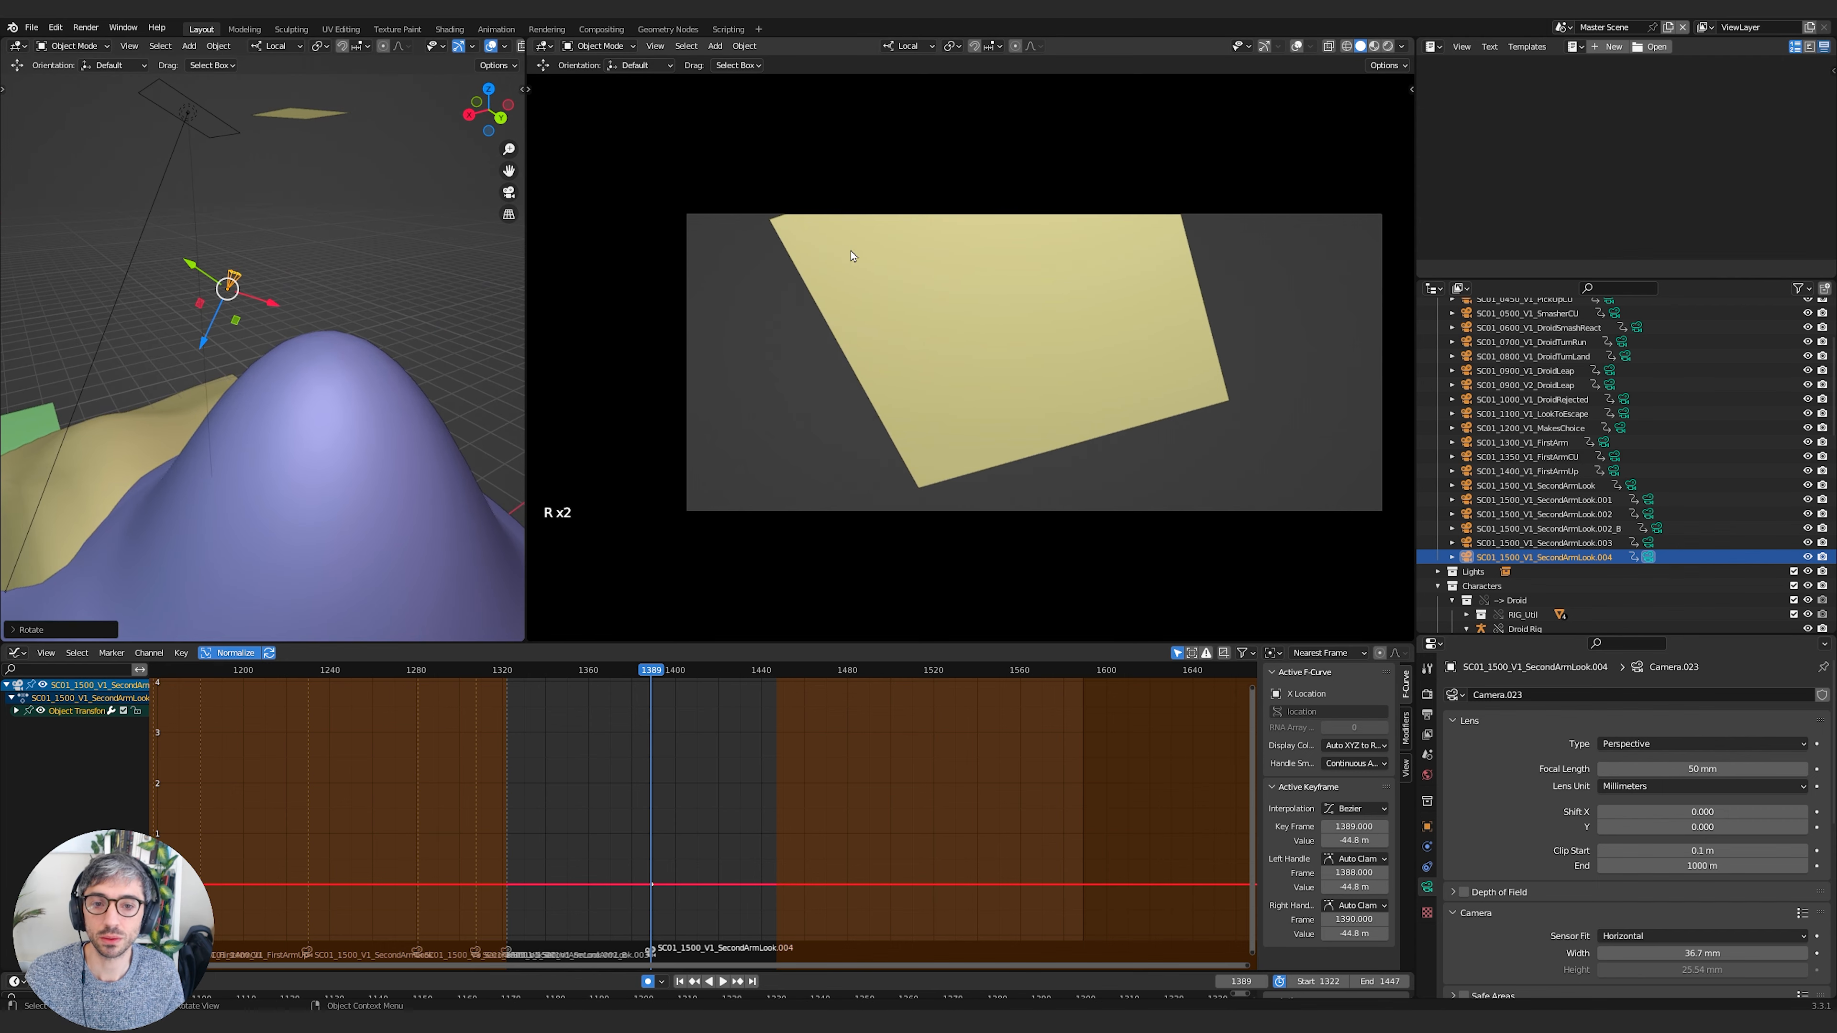
Set the camera's focal length to 24 mm and pull it back so the yellow panel sits near the frame centre
click(1696, 771)
text(24)
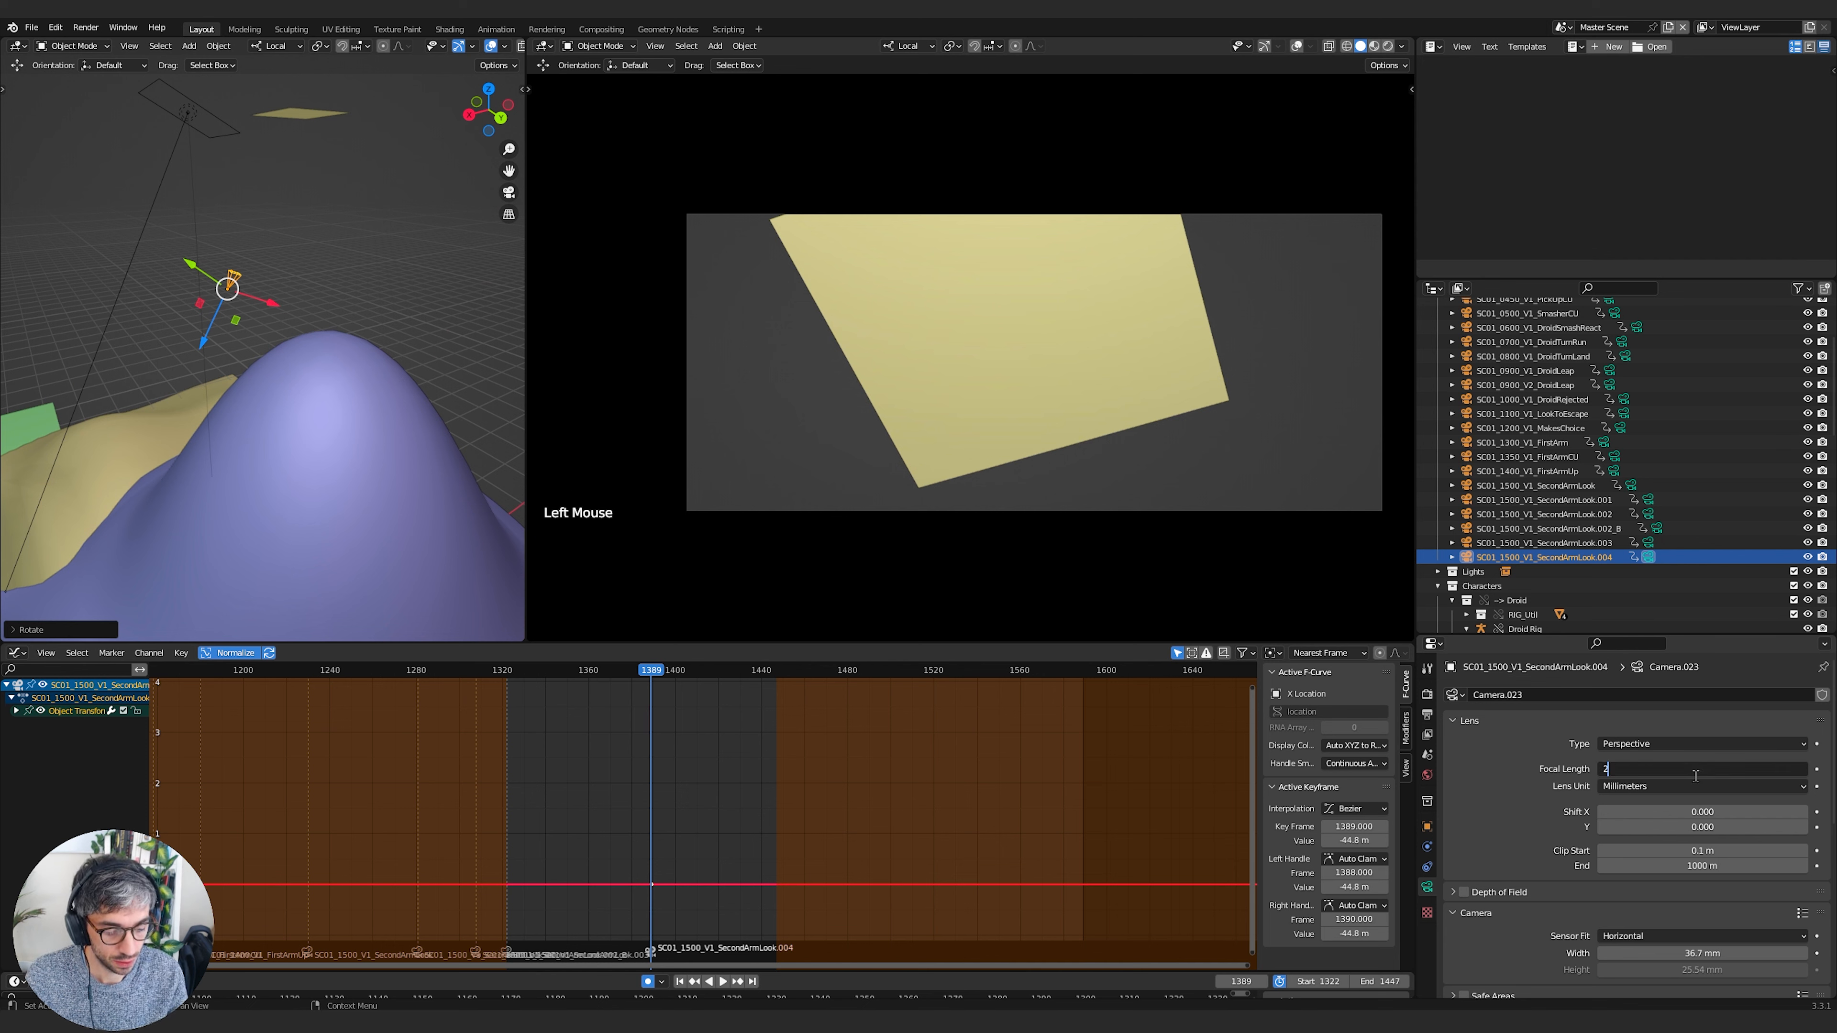
key(Return)
shift+middle_drag(1176, 315, 1152, 254)
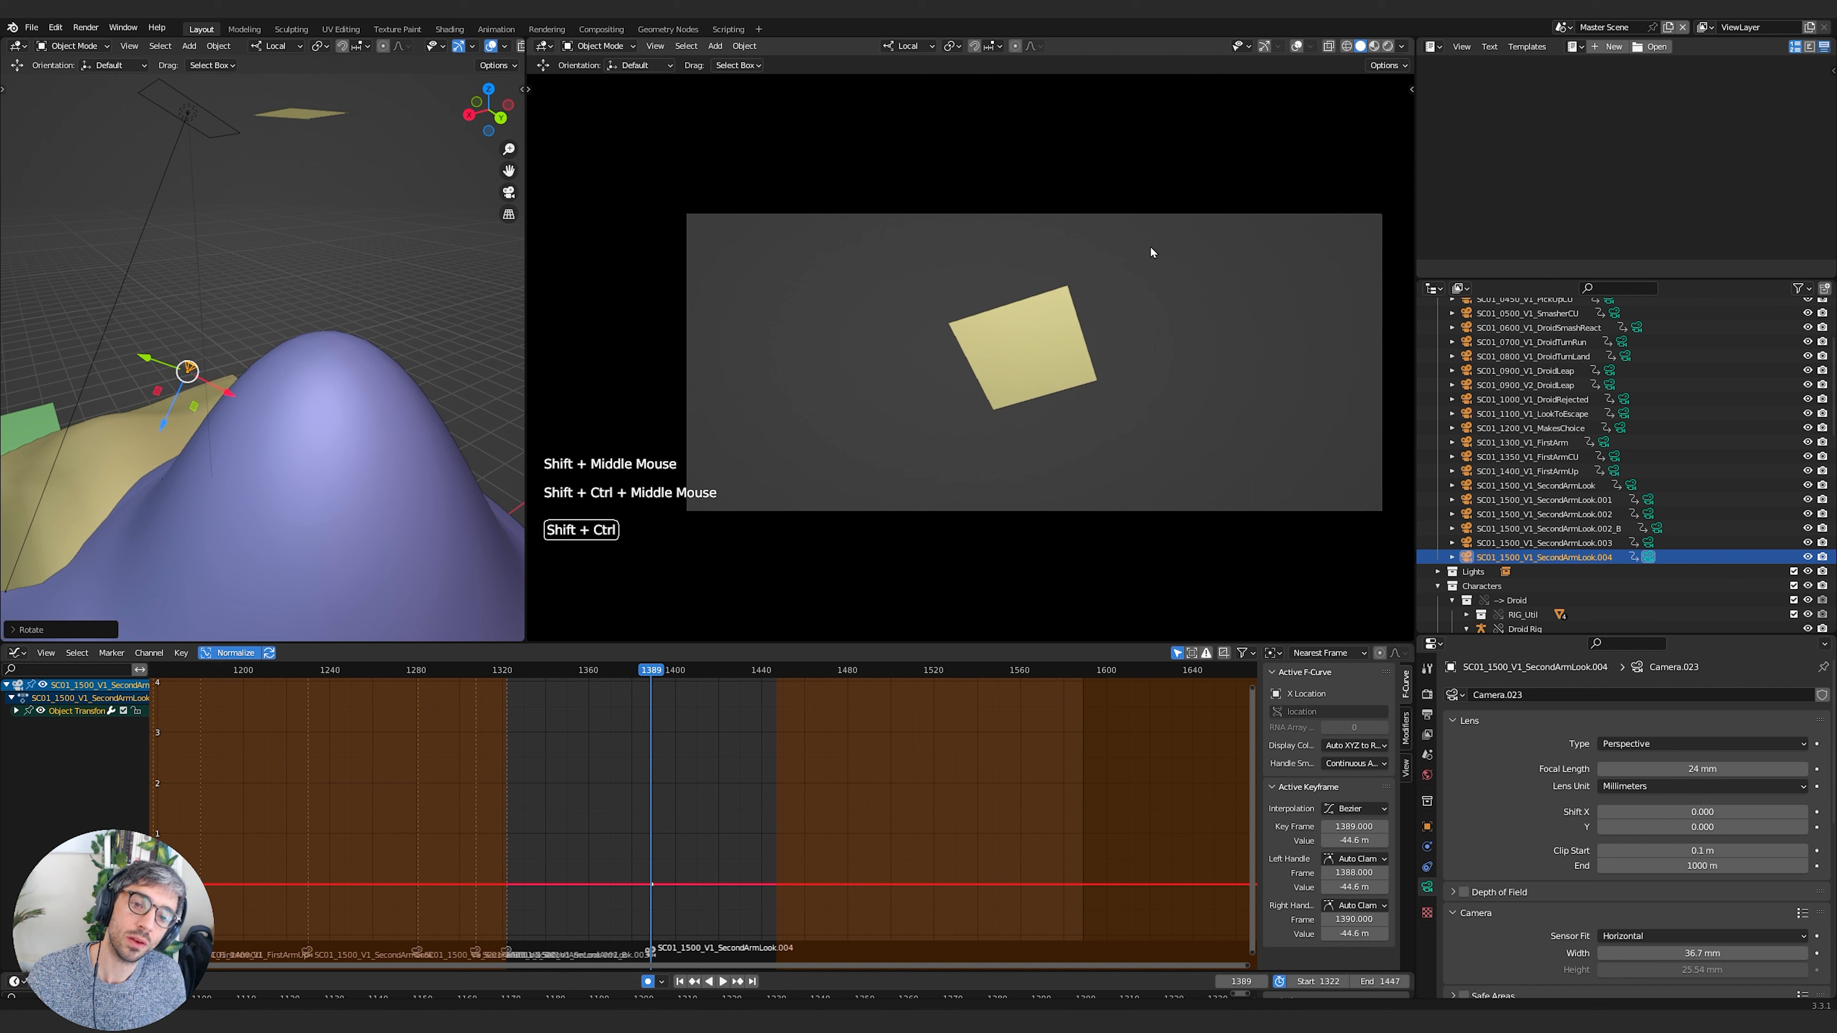
shift+middle_drag(1145, 414, 1069, 270)
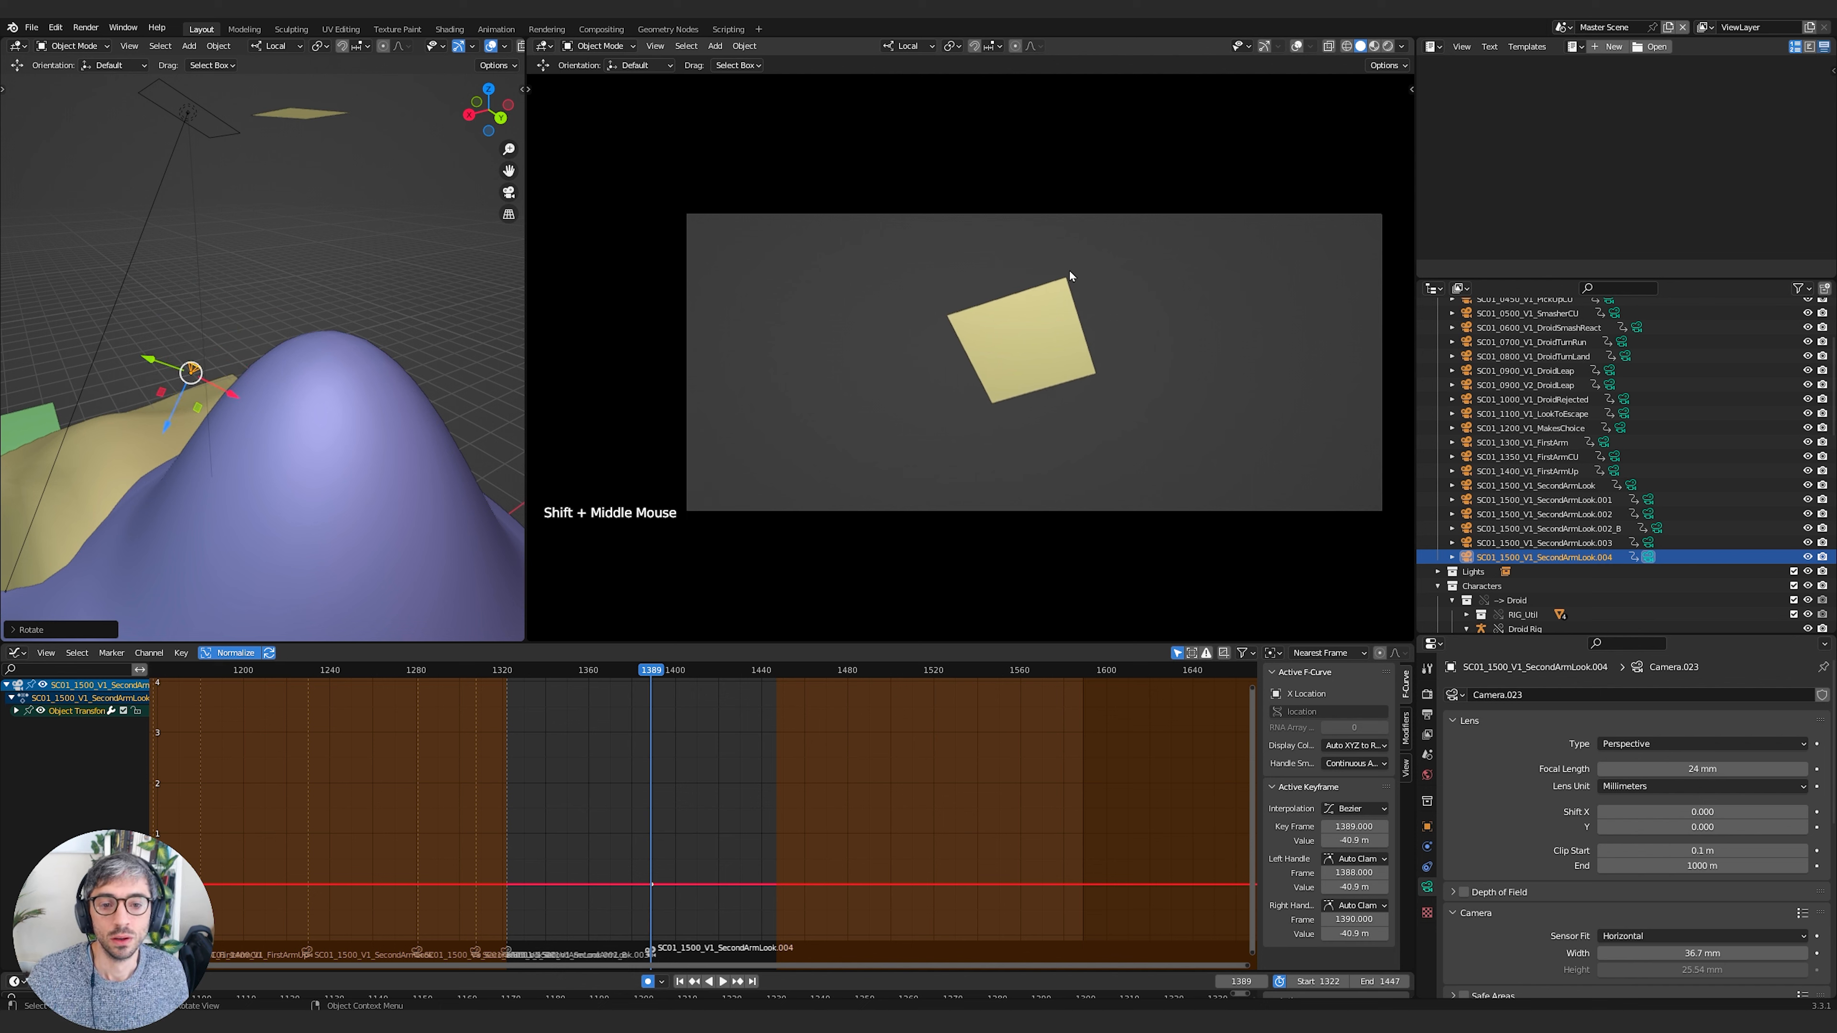
Lower the camera onto the hillside and tilt it about local X so the panel sits above the slope
drag(165, 365, 210, 508)
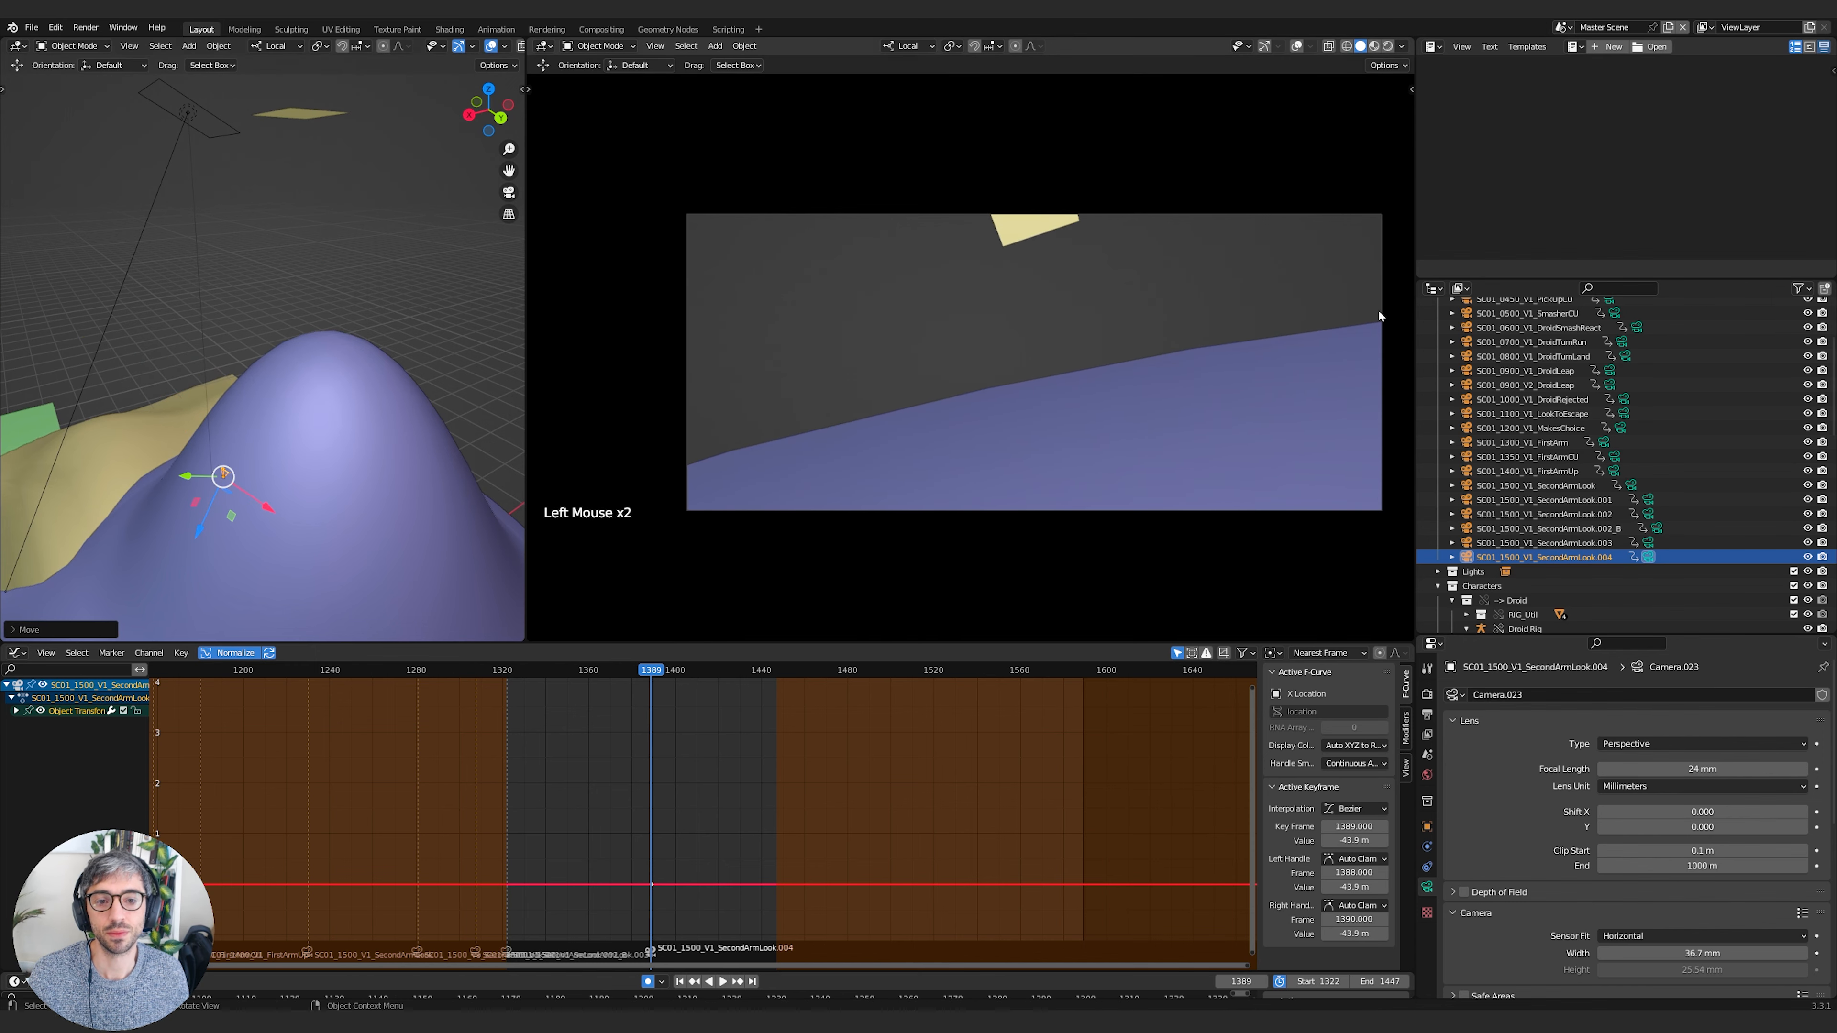
key(r)
key(x)
click(1286, 283)
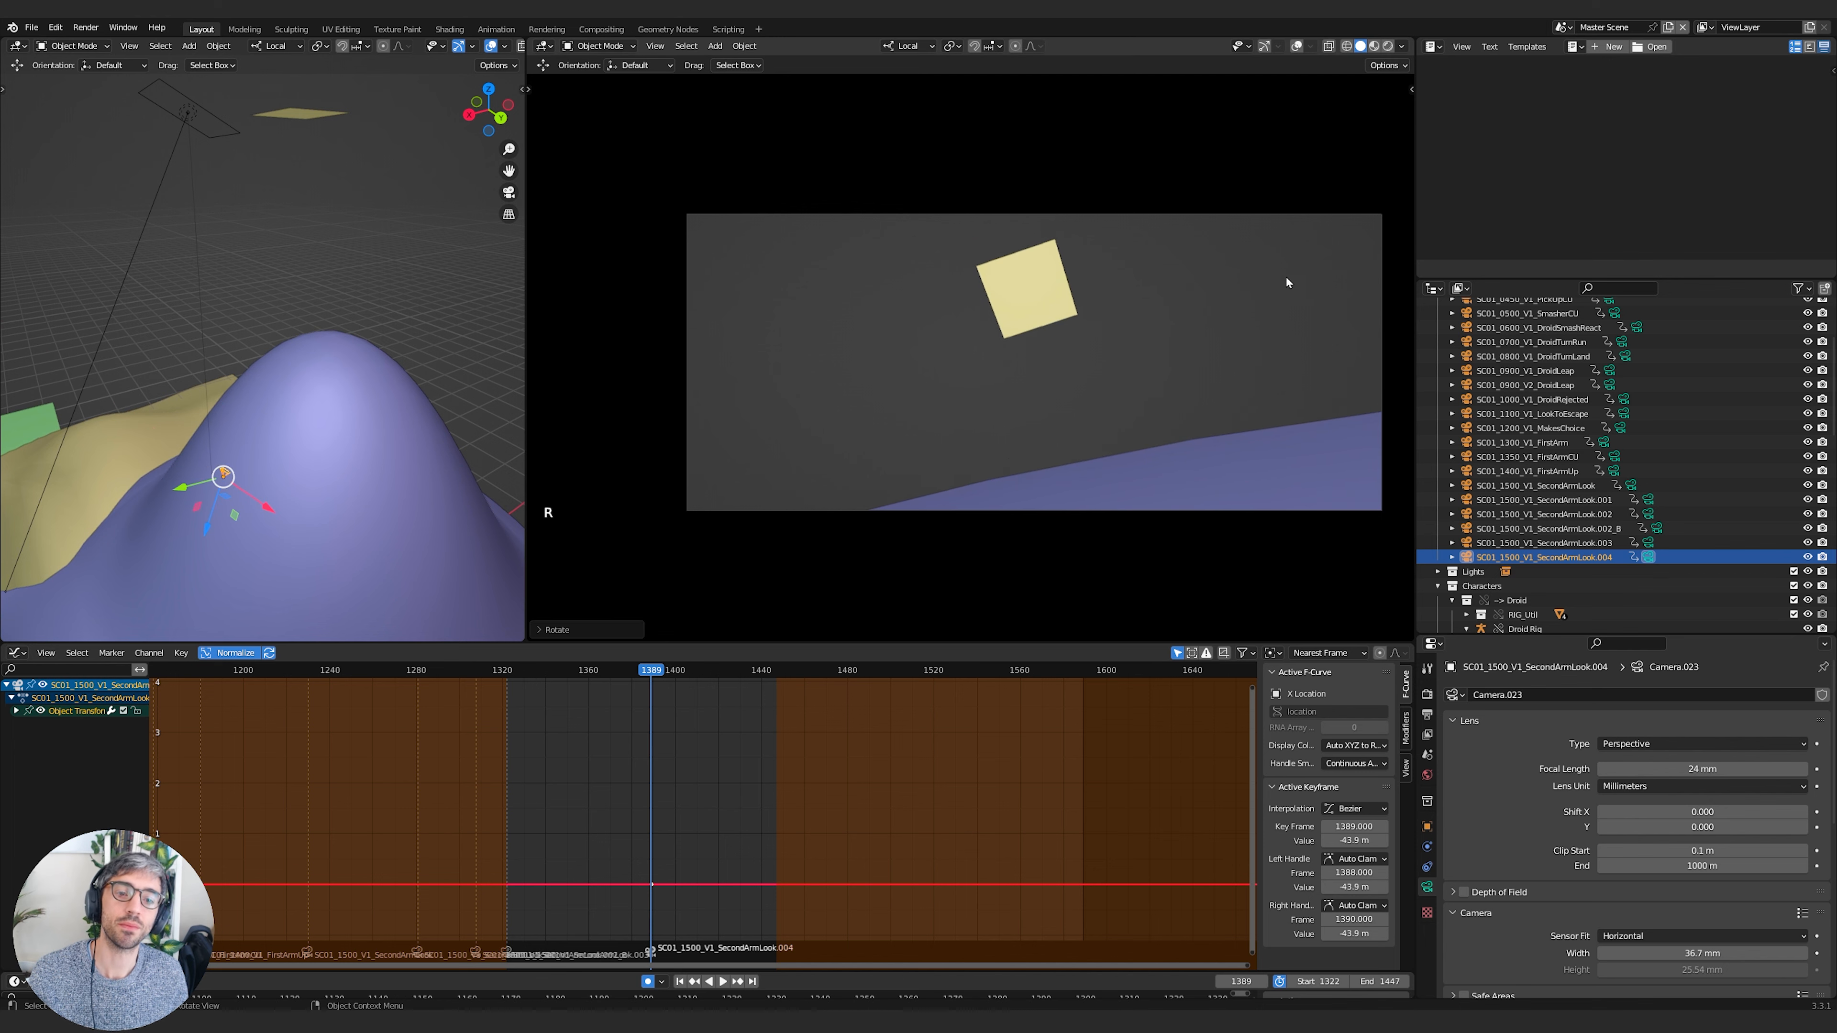
Select the purple RubbishPile hill and enable its GeometryNodes modifier in the viewport
click(1278, 462)
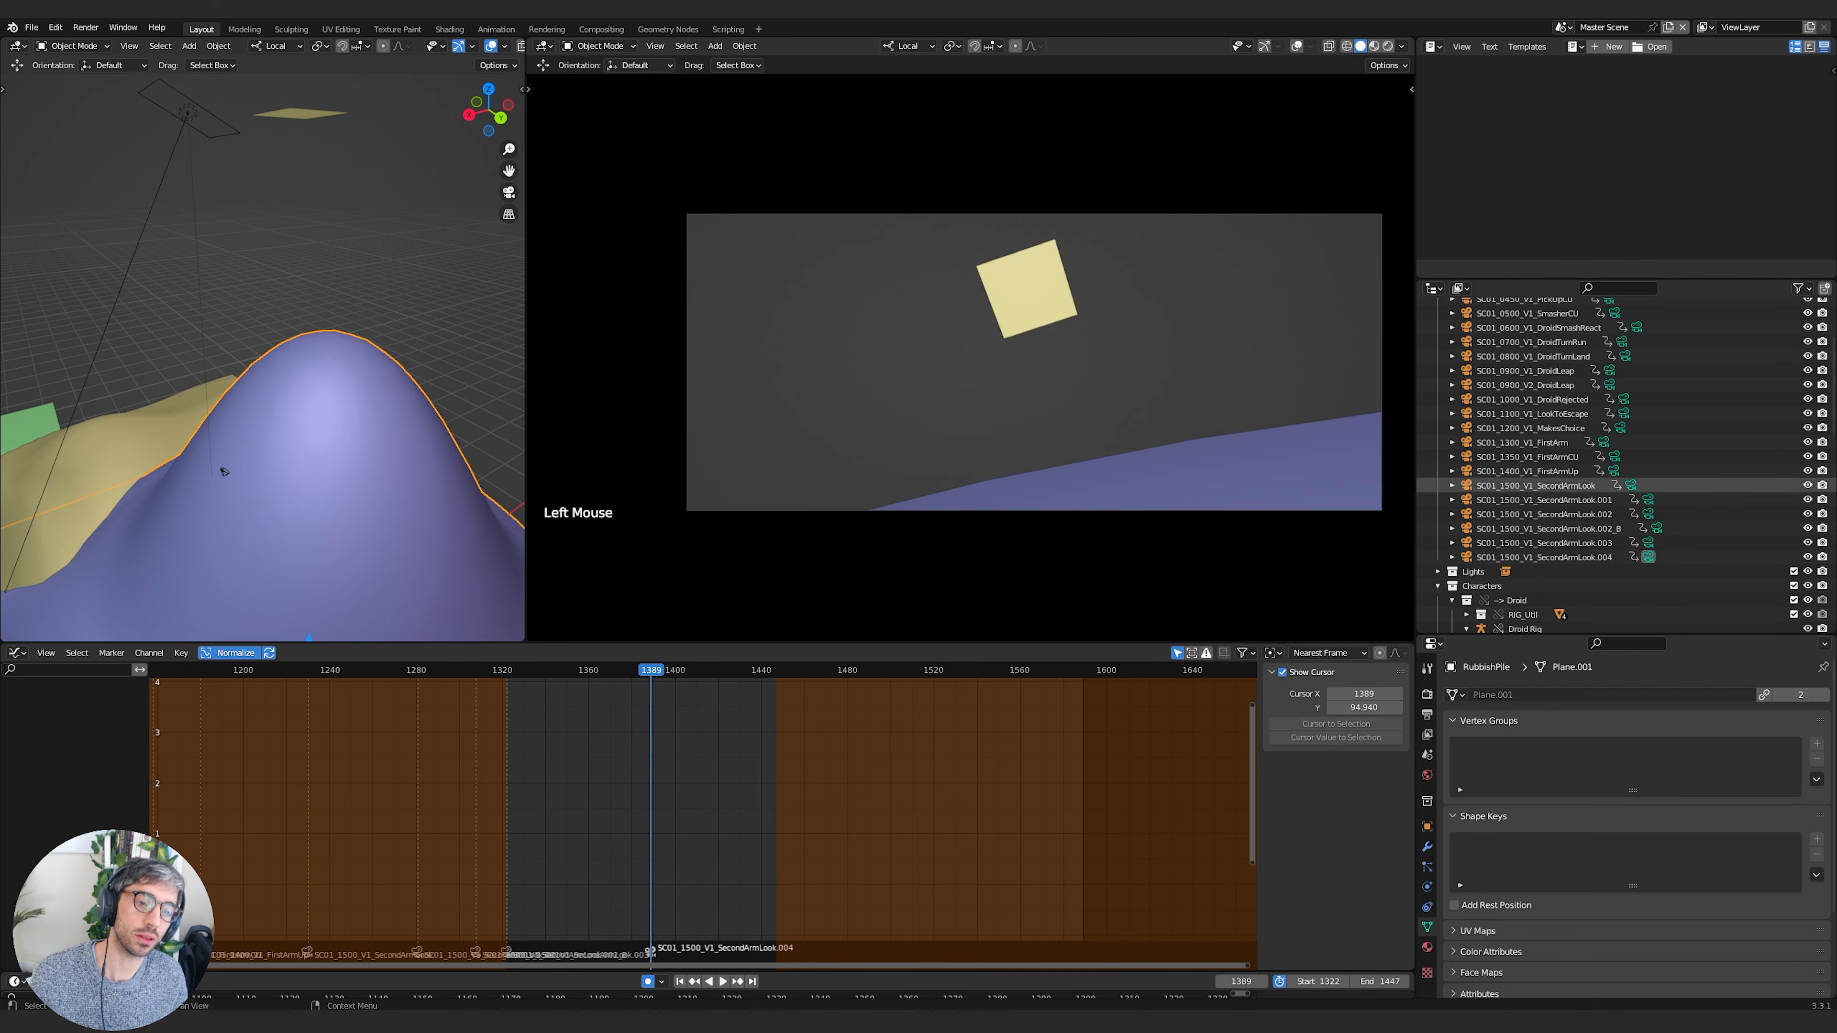
key(KP_Decimal)
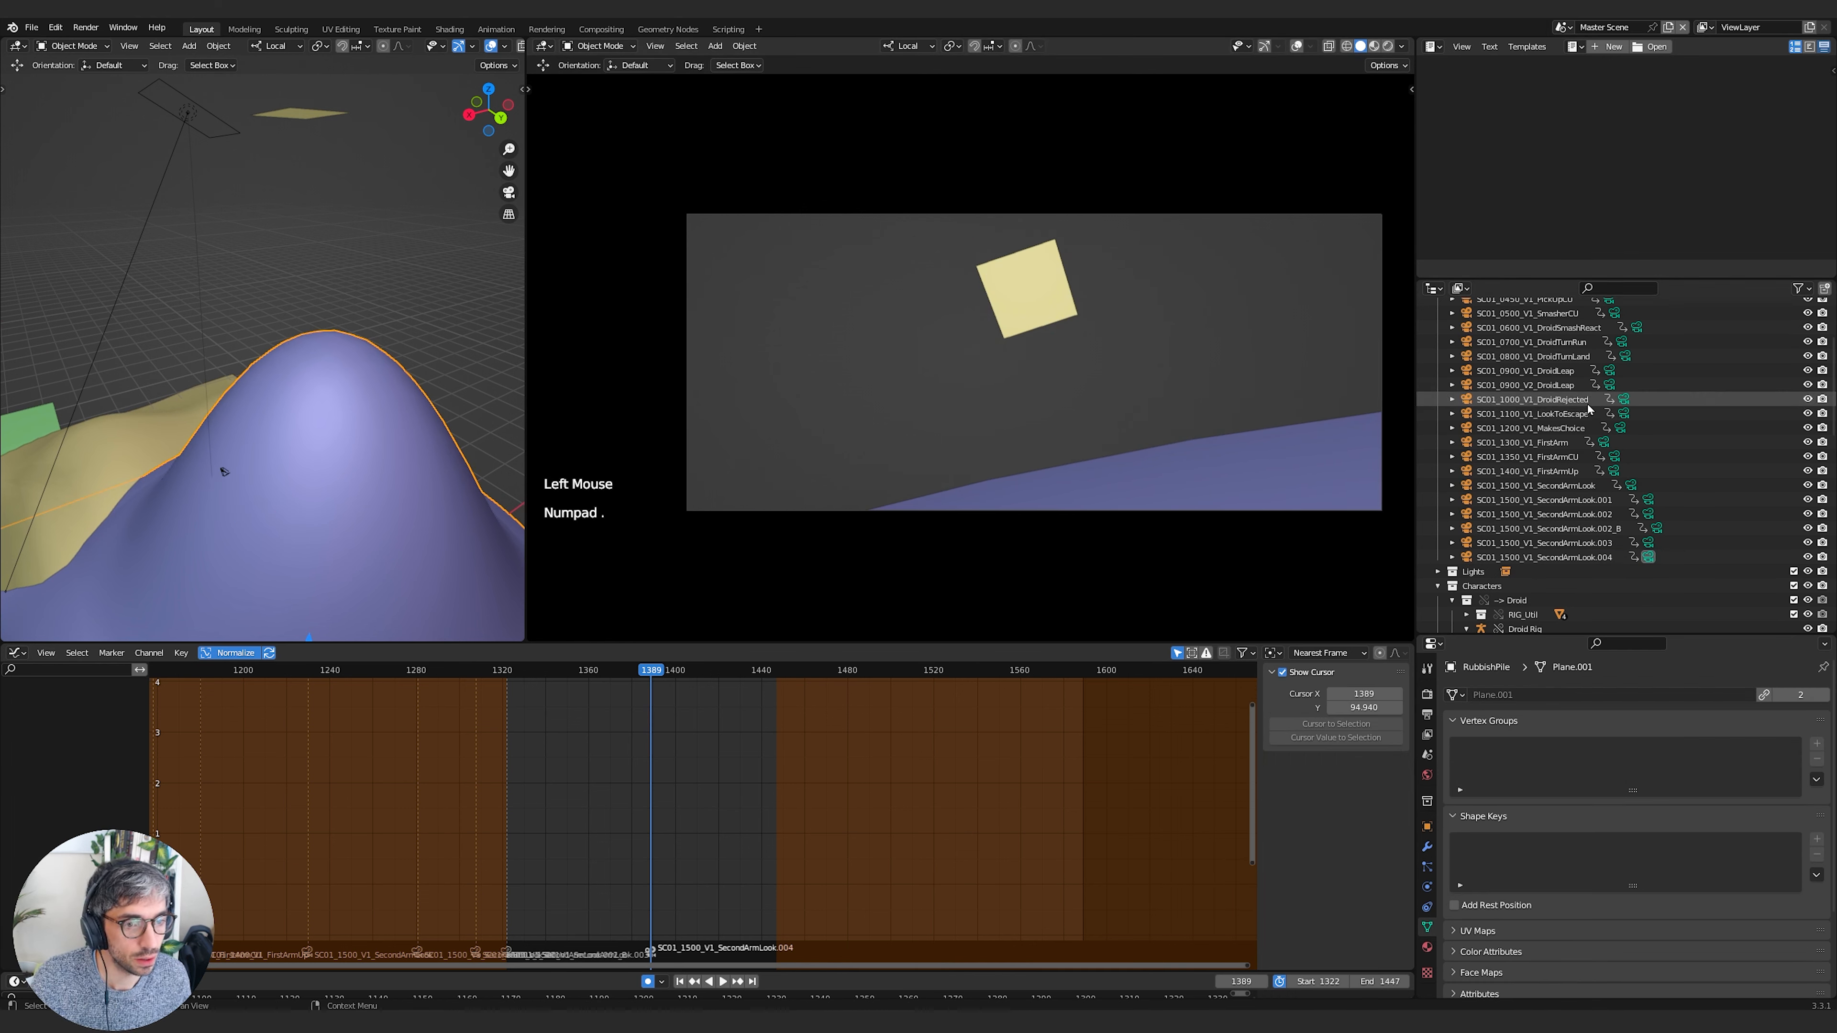
key(KP_Decimal)
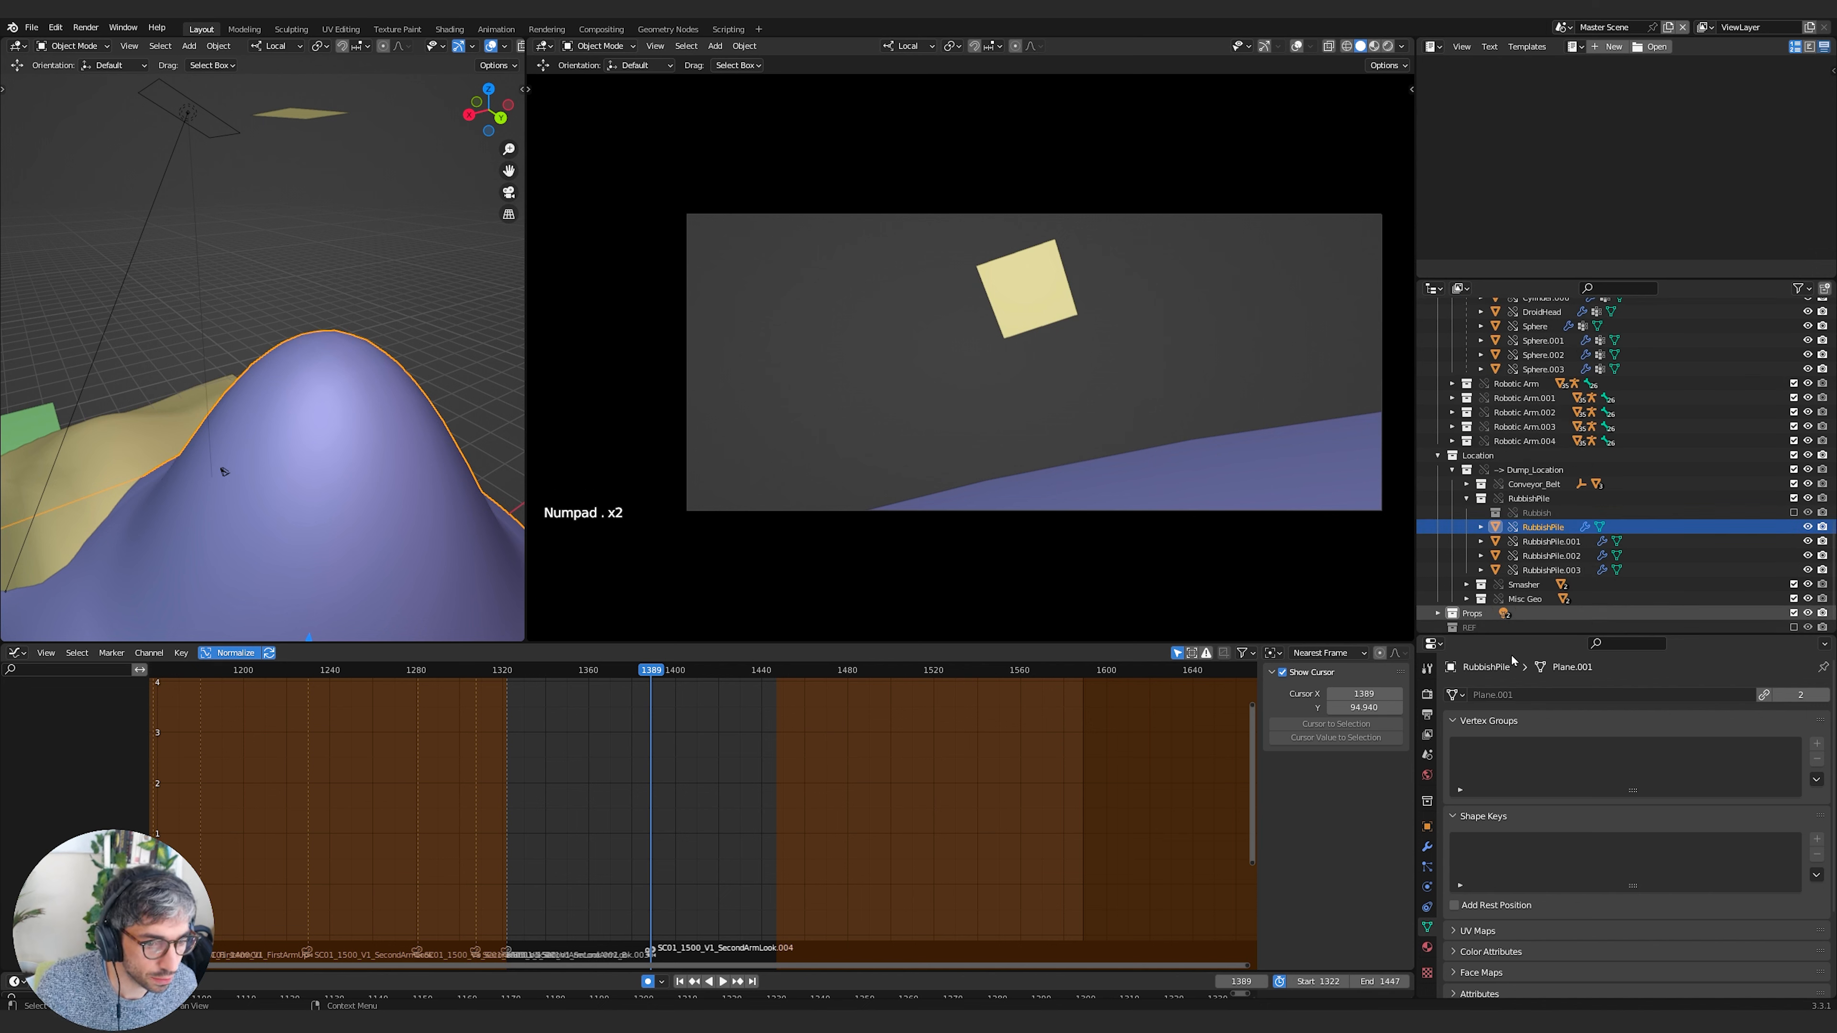
click(1427, 847)
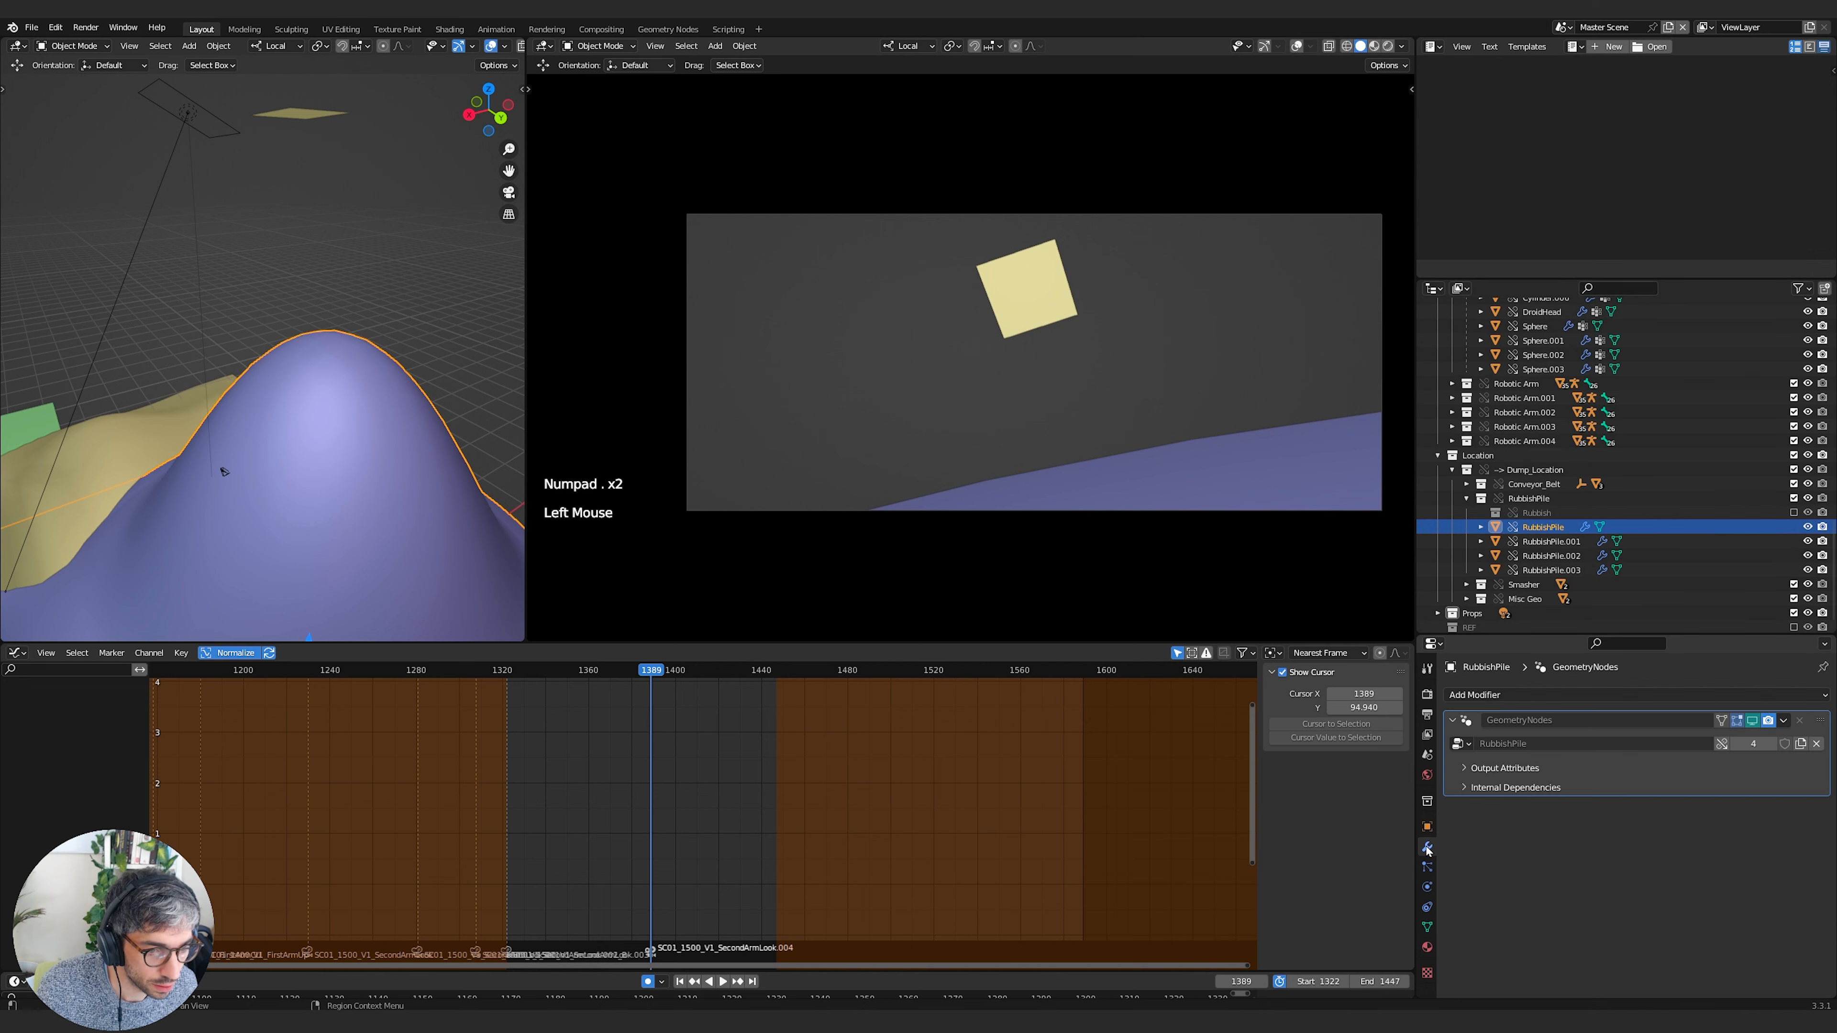
click(1752, 721)
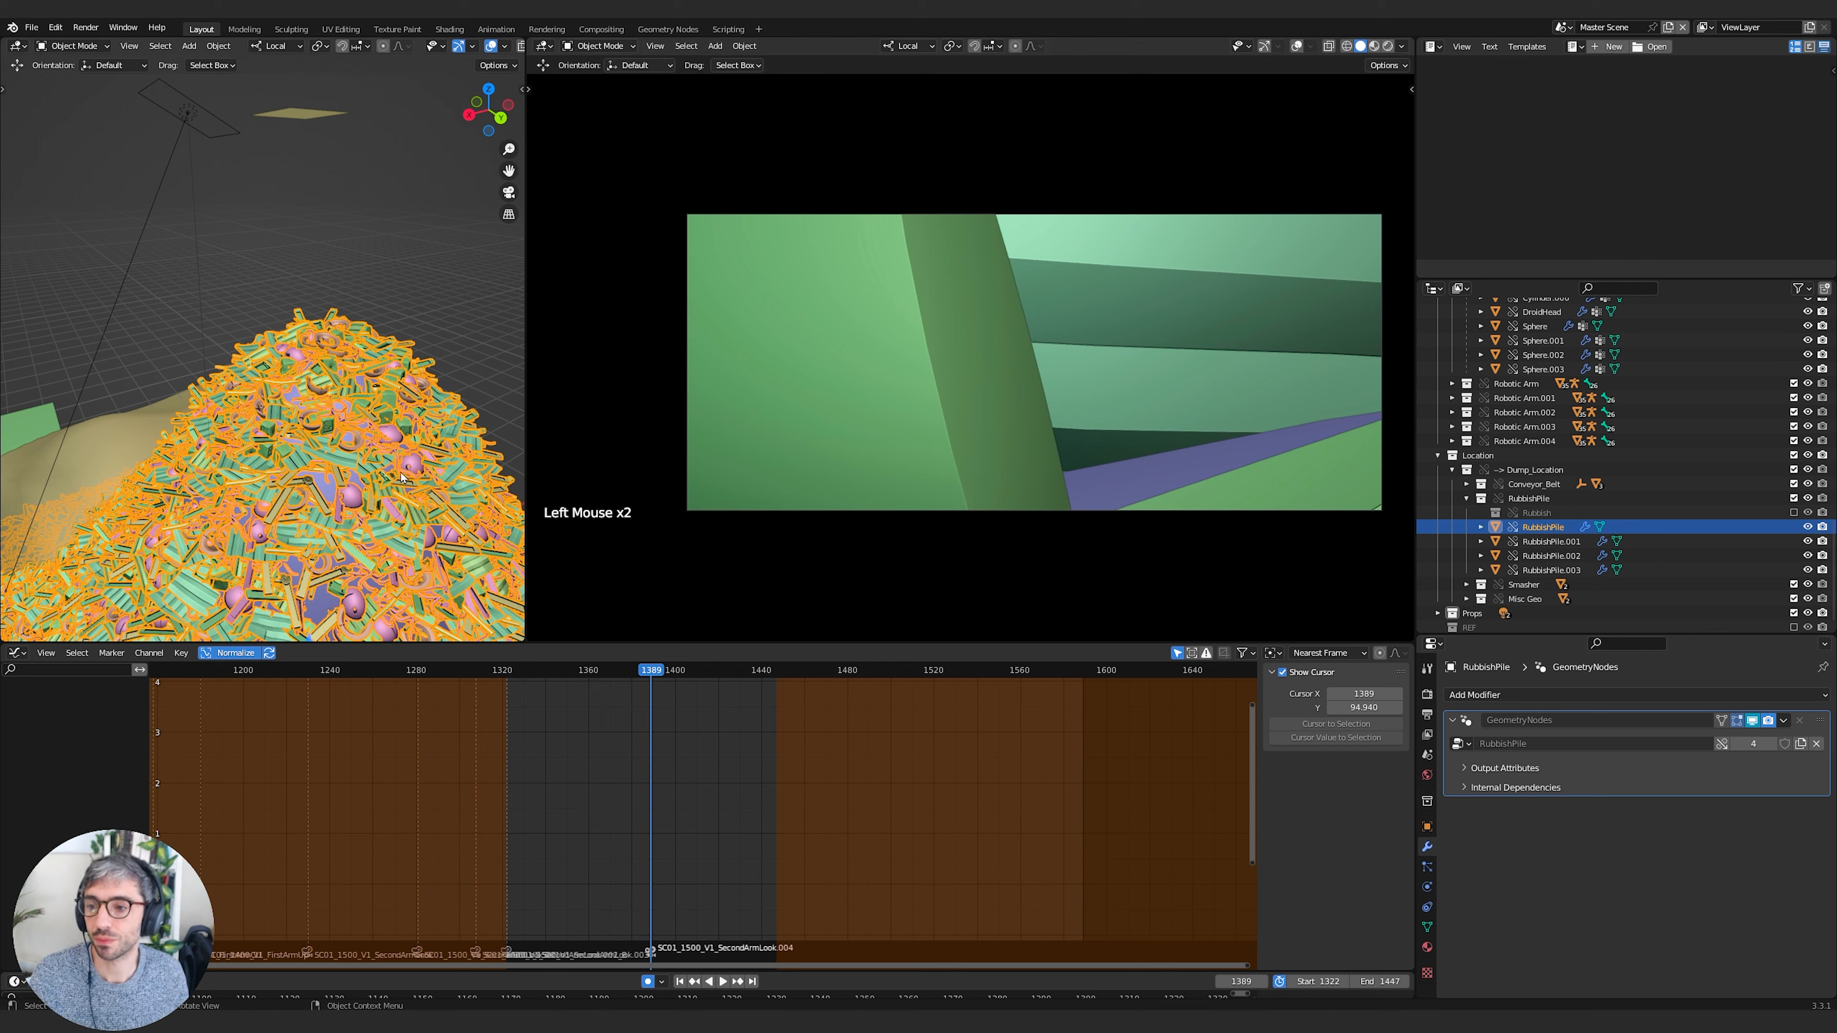
Select the SecondArmLook.004 camera, move it clear of the rubbish and tilt it about its local X axis
key(shift+b)
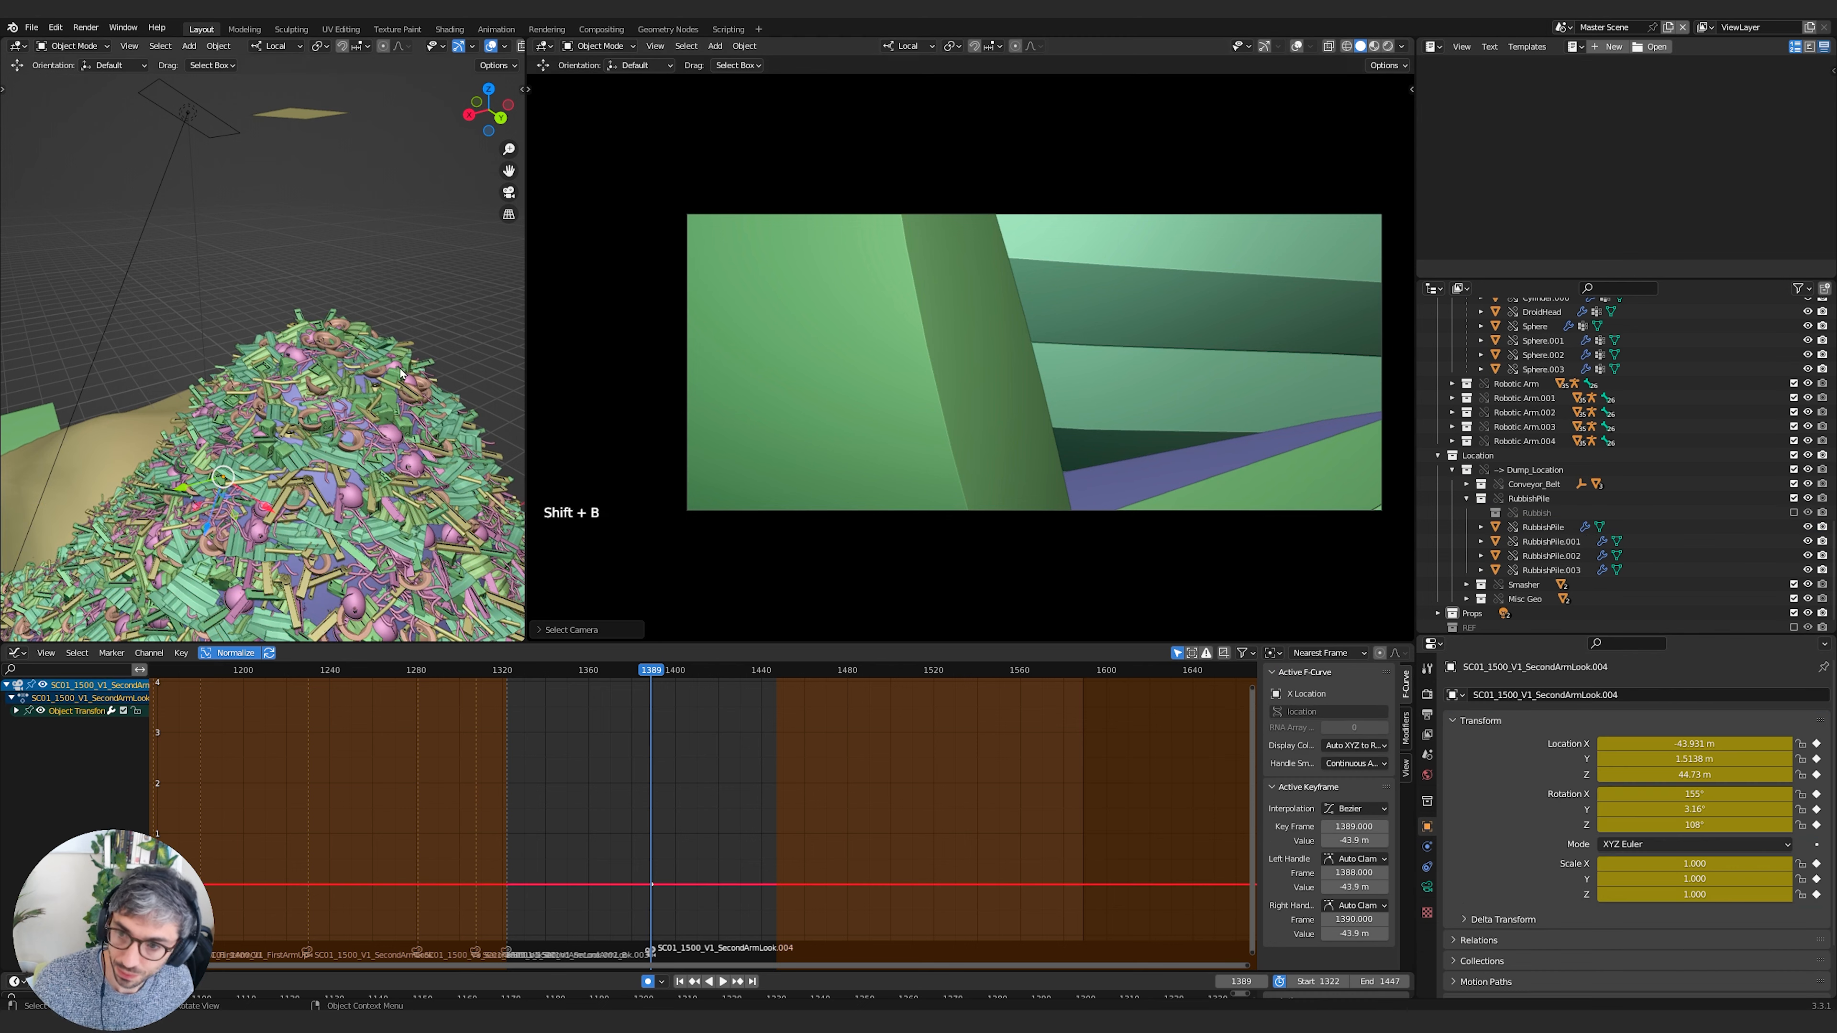
drag(213, 495, 176, 479)
shift+middle_drag(1186, 311, 1142, 317)
shift+middle_drag(1171, 312, 1132, 318)
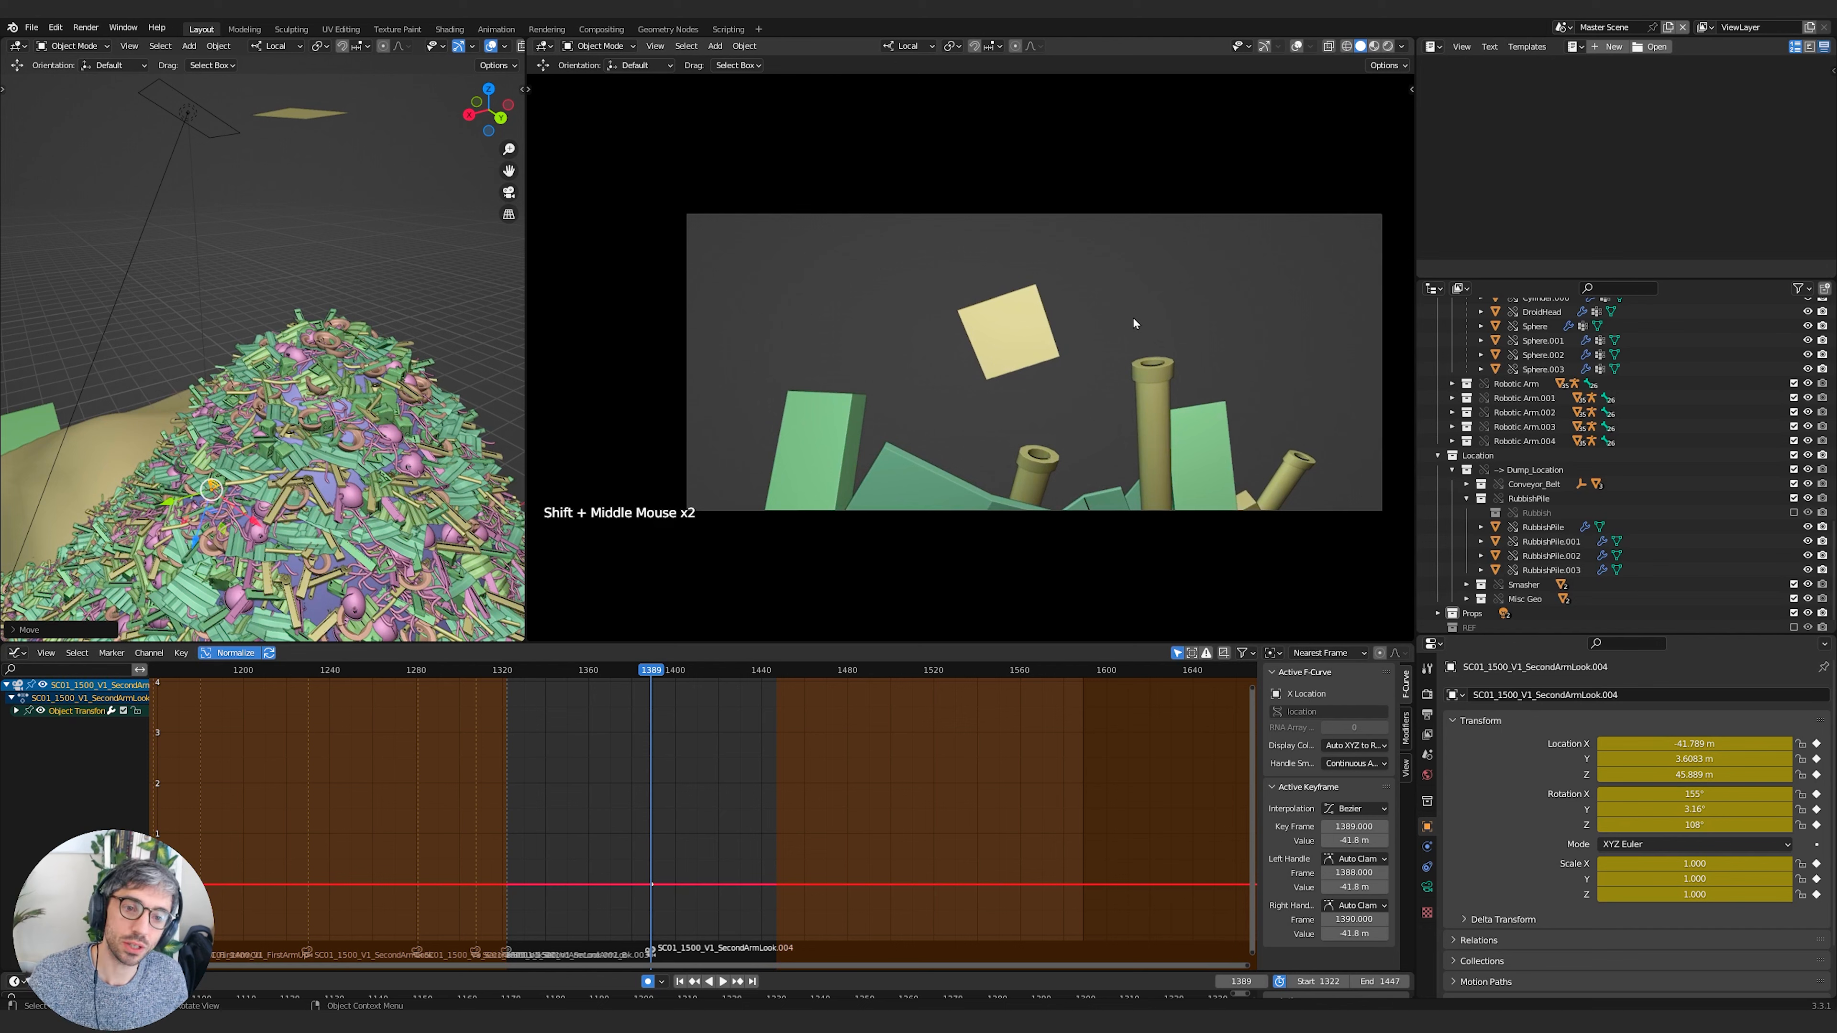
key(r)
key(x)
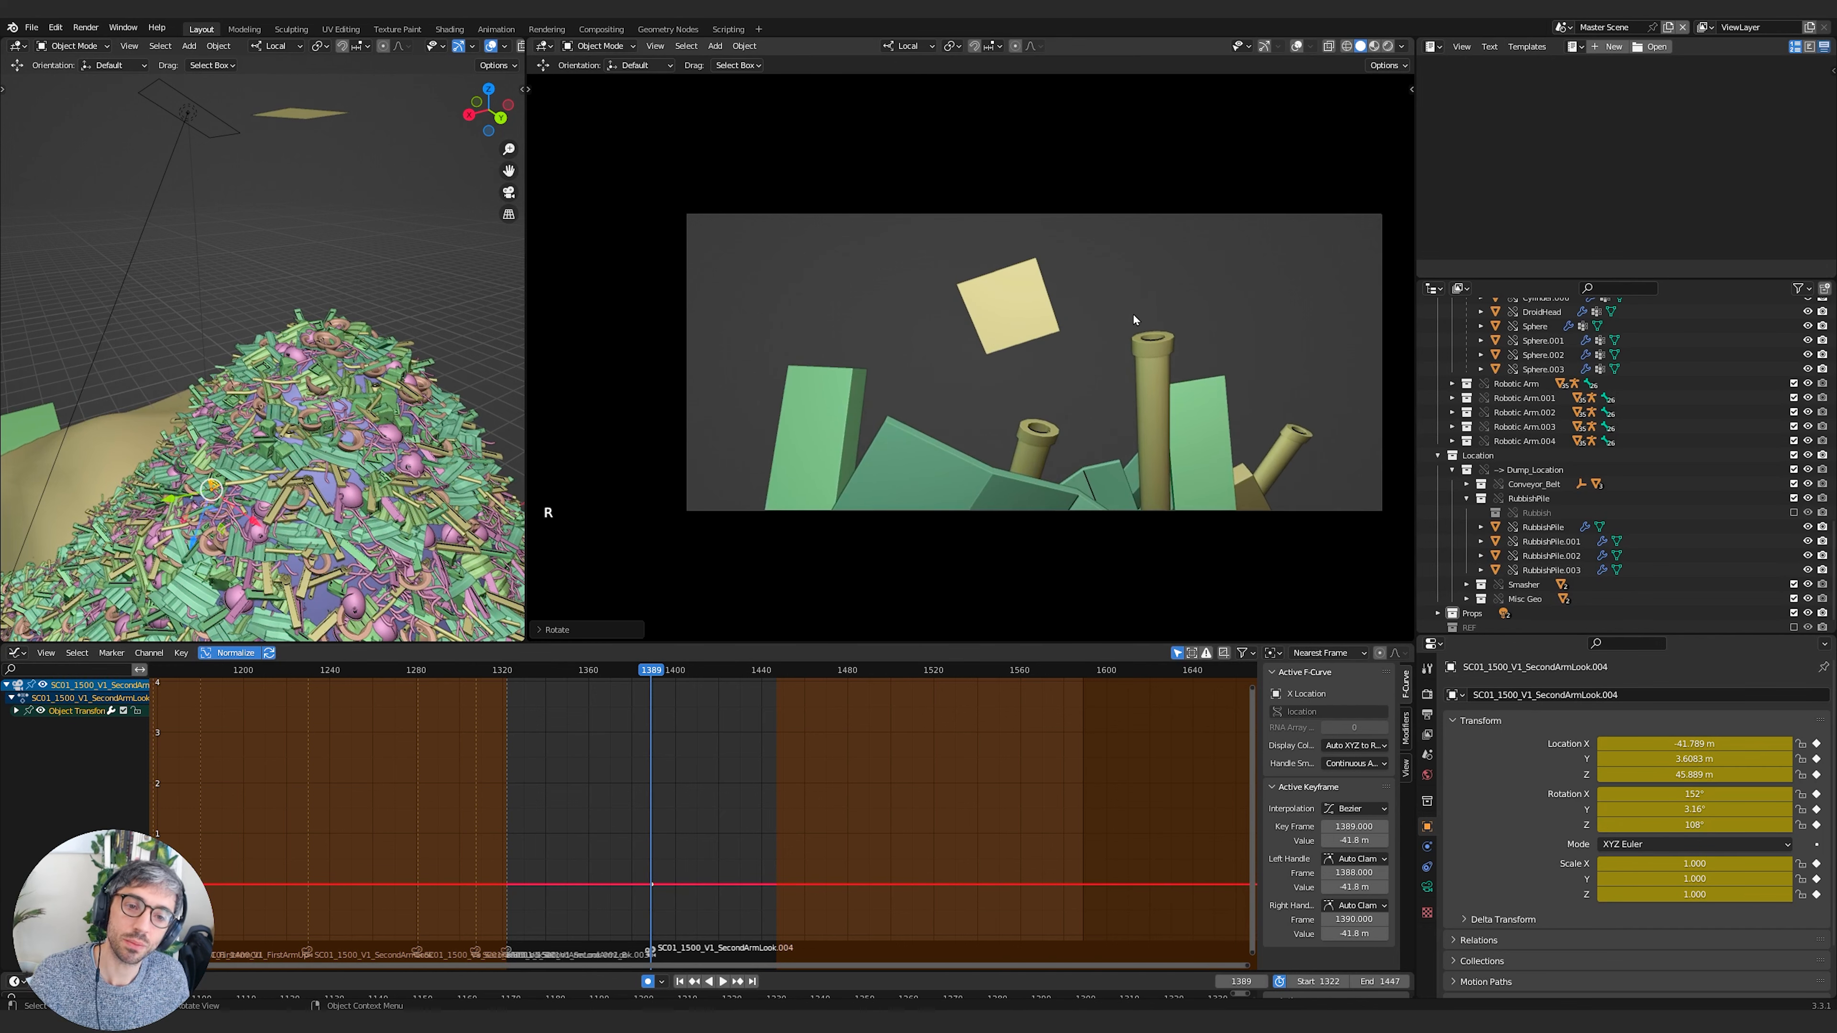
key(r)
click(1122, 321)
Reframe the camera from farther away, with the rubbish along the lower edge and the yellow panel at the upper right
shift+middle_drag(1122, 321, 1149, 367)
shift+middle_drag(1149, 368, 1128, 319)
mouse_move(1128, 318)
middle_down()
mouse_move(1105, 336)
mouse_move(1134, 311)
mouse_move(1116, 328)
mouse_move(1135, 331)
middle_up()
shift+middle_drag(1135, 330, 1157, 331)
middle_drag(1157, 331, 1173, 332)
shift+middle_drag(1173, 332, 1204, 332)
middle_drag(1204, 332, 1201, 333)
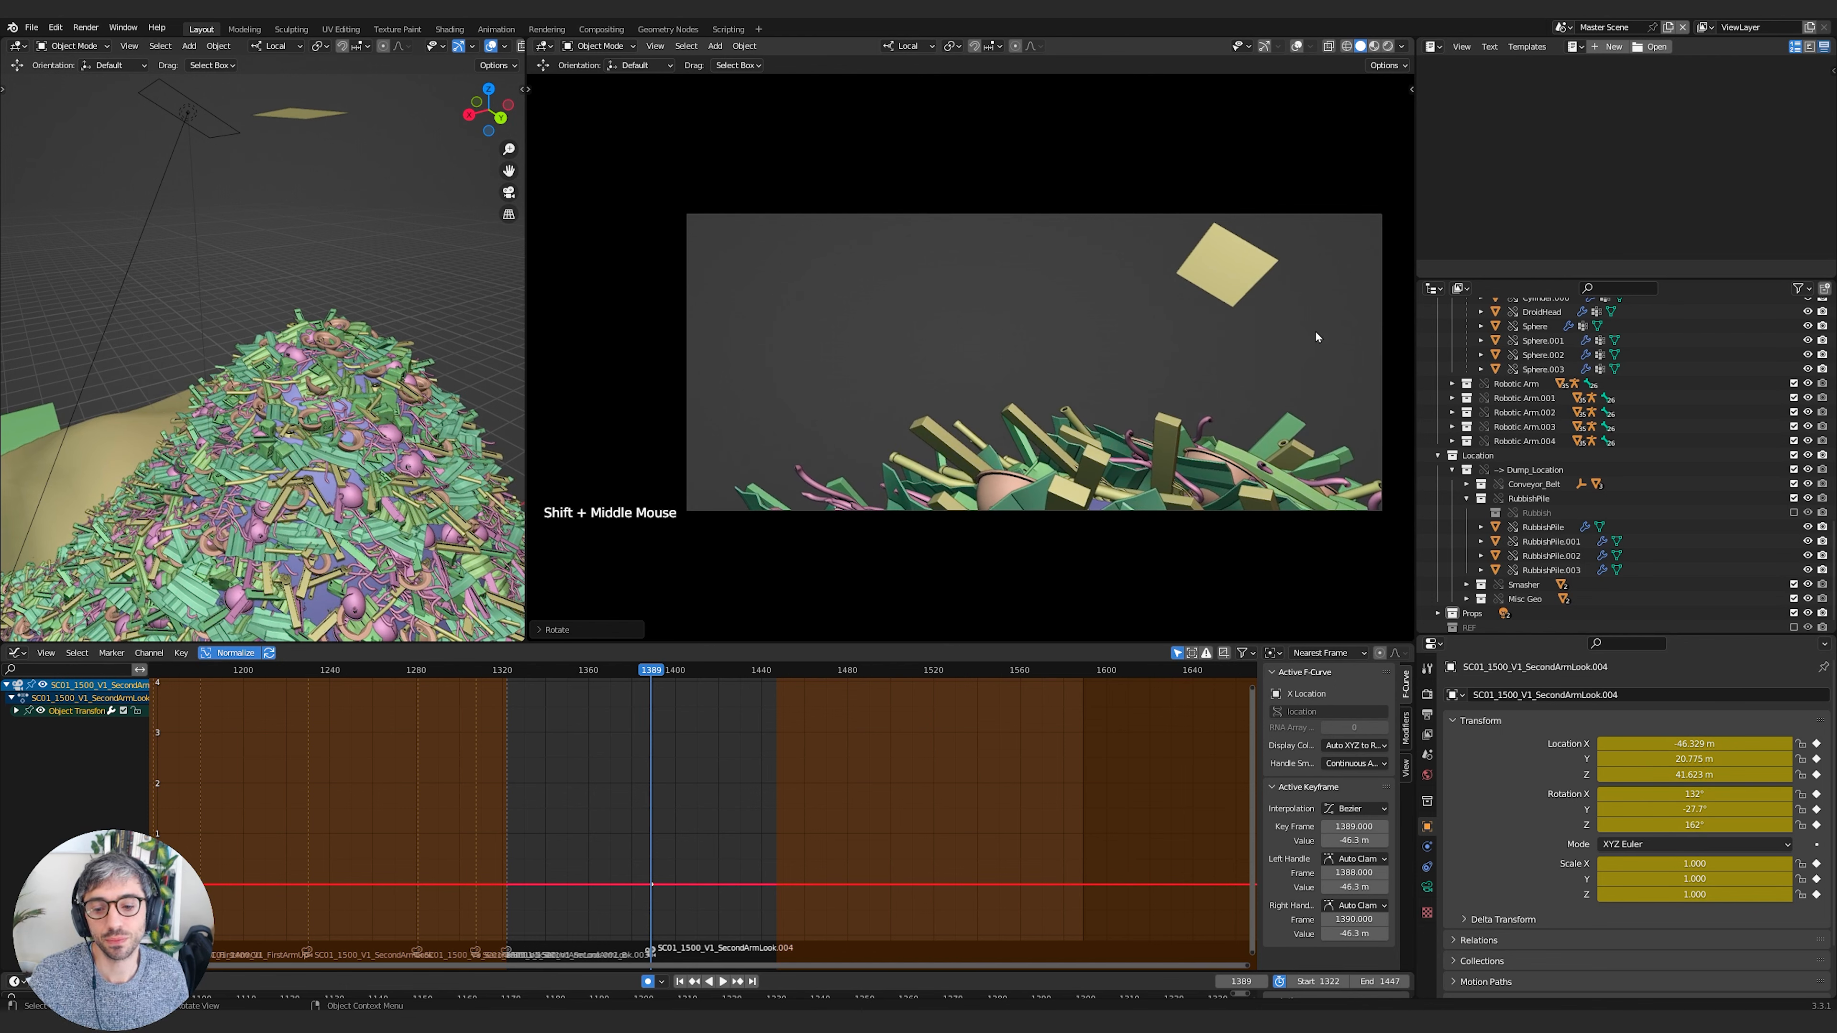
Select the Droid Rig, enter Pose Mode, select all its bones and keyframe the pose at frame 1388
click(288, 369)
scroll(282, 377, down, 2)
shift+middle_drag(246, 405, 293, 372)
scroll(290, 373, down, 3)
shift+middle_drag(246, 405, 289, 373)
click(161, 435)
key(Tab)
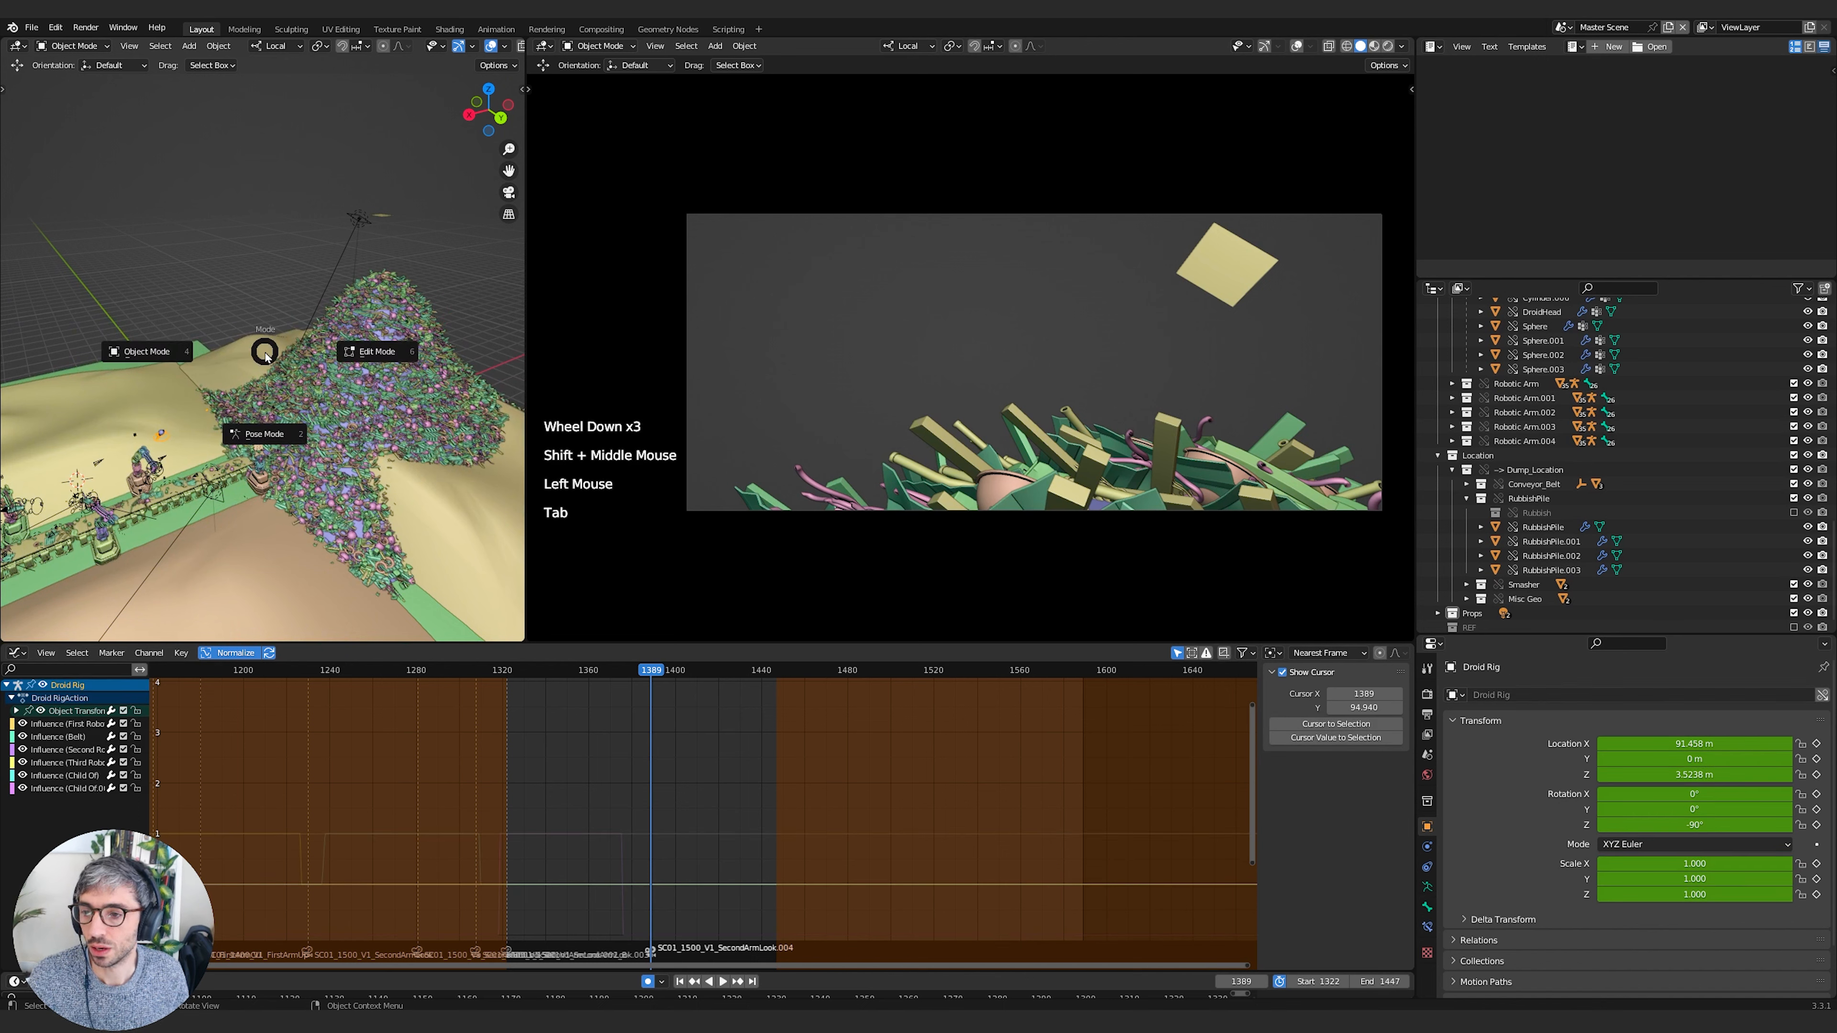
click(264, 434)
key(a)
key(Left)
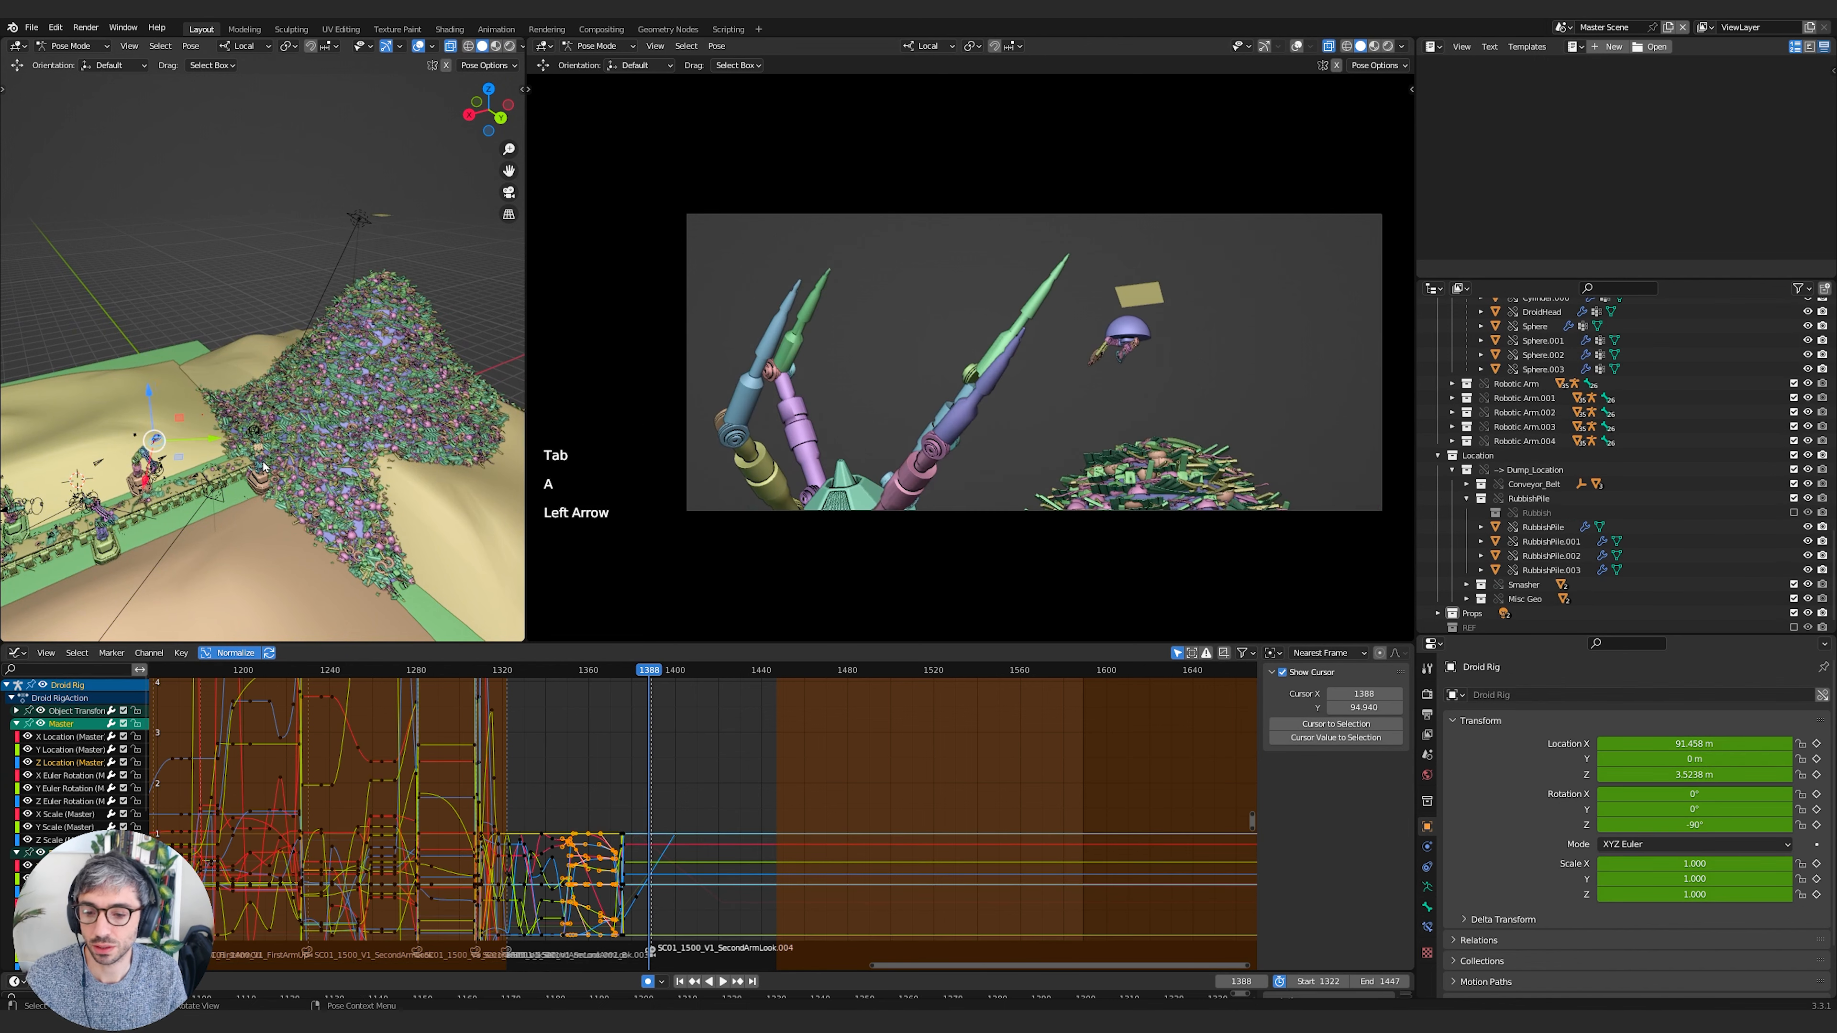
key(i)
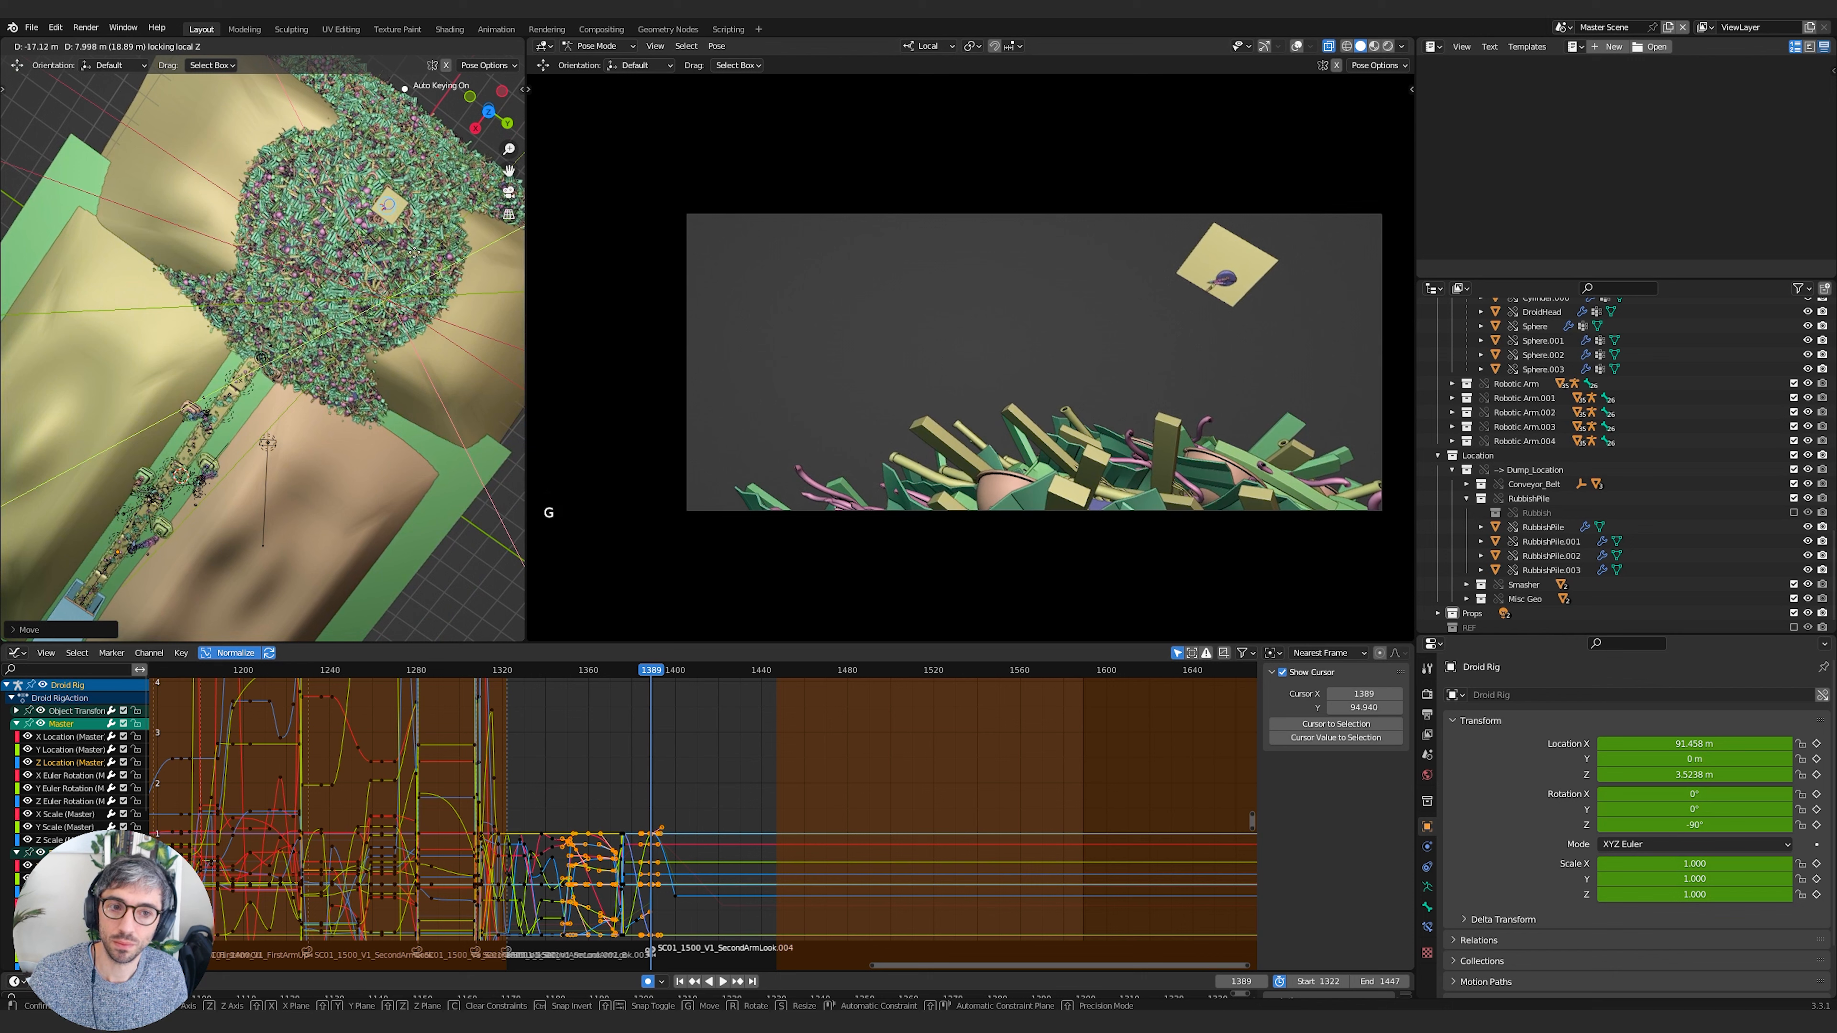
Lower the droid at frame 1389 and shift it horizontally so it shows just beneath the yellow panel in the shot
key(g)
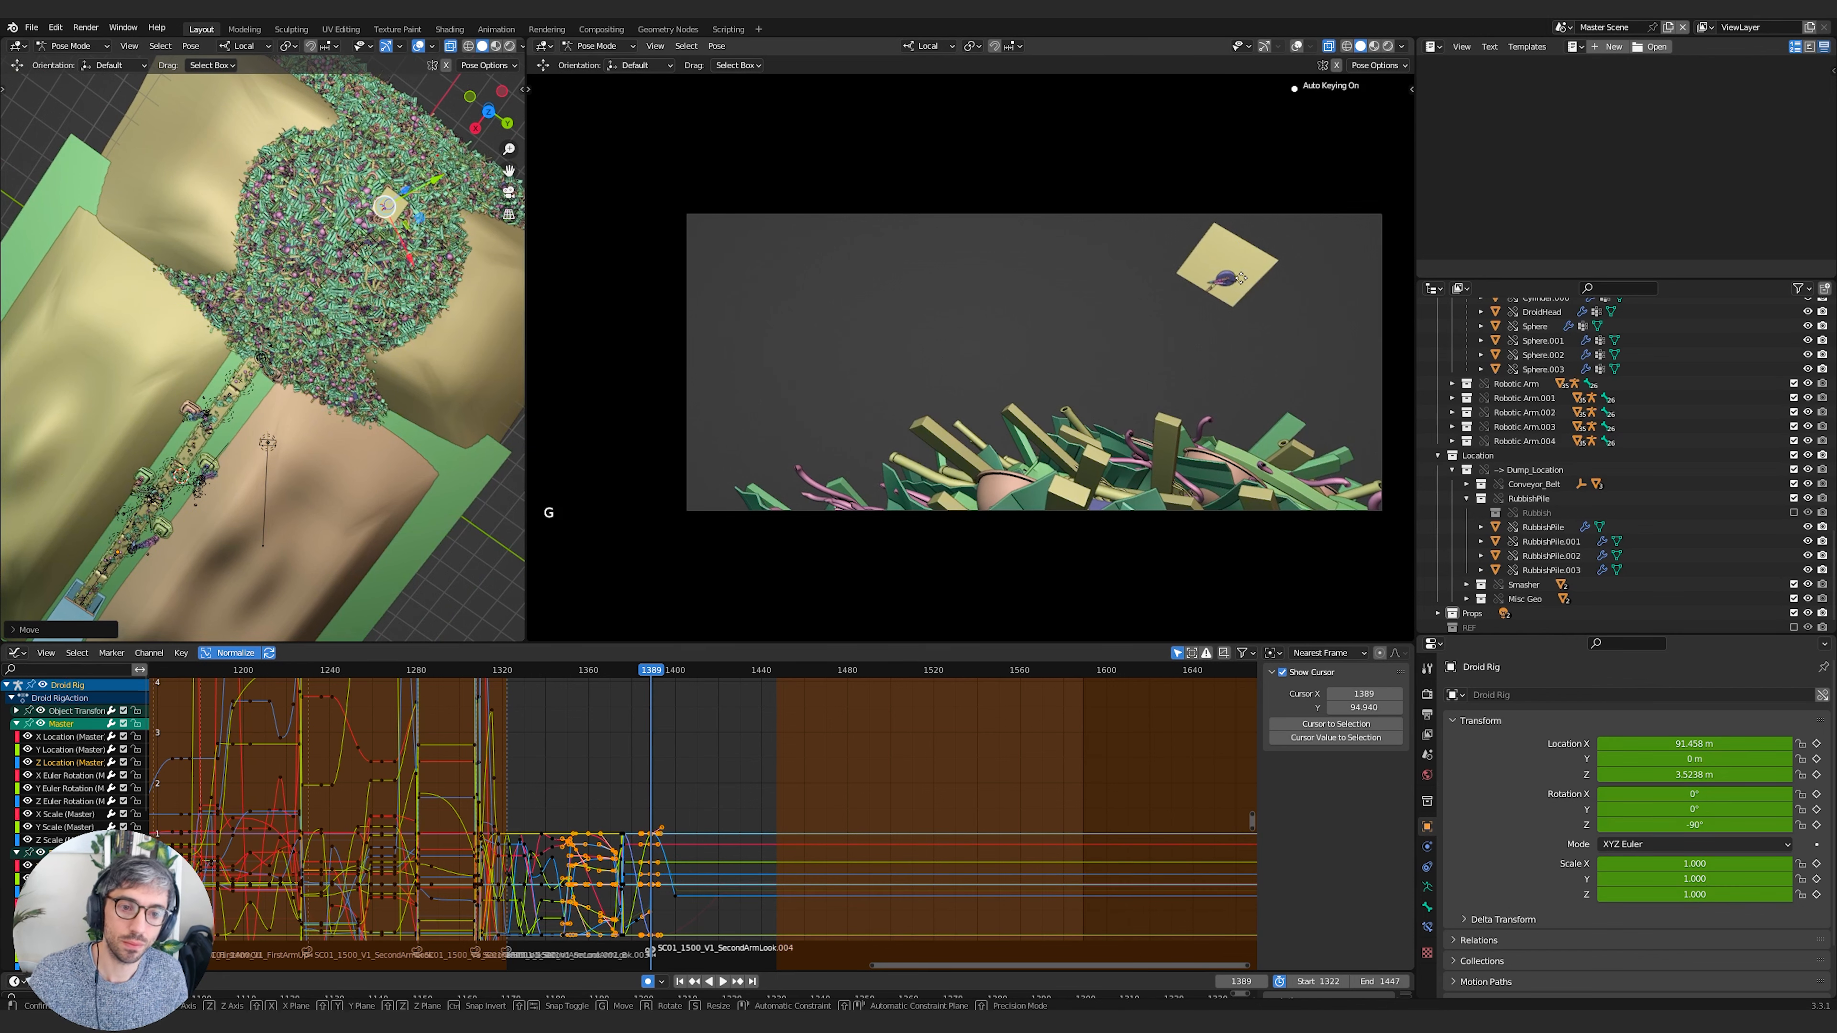
key(z)
click(1231, 335)
key(g)
key(shift+z)
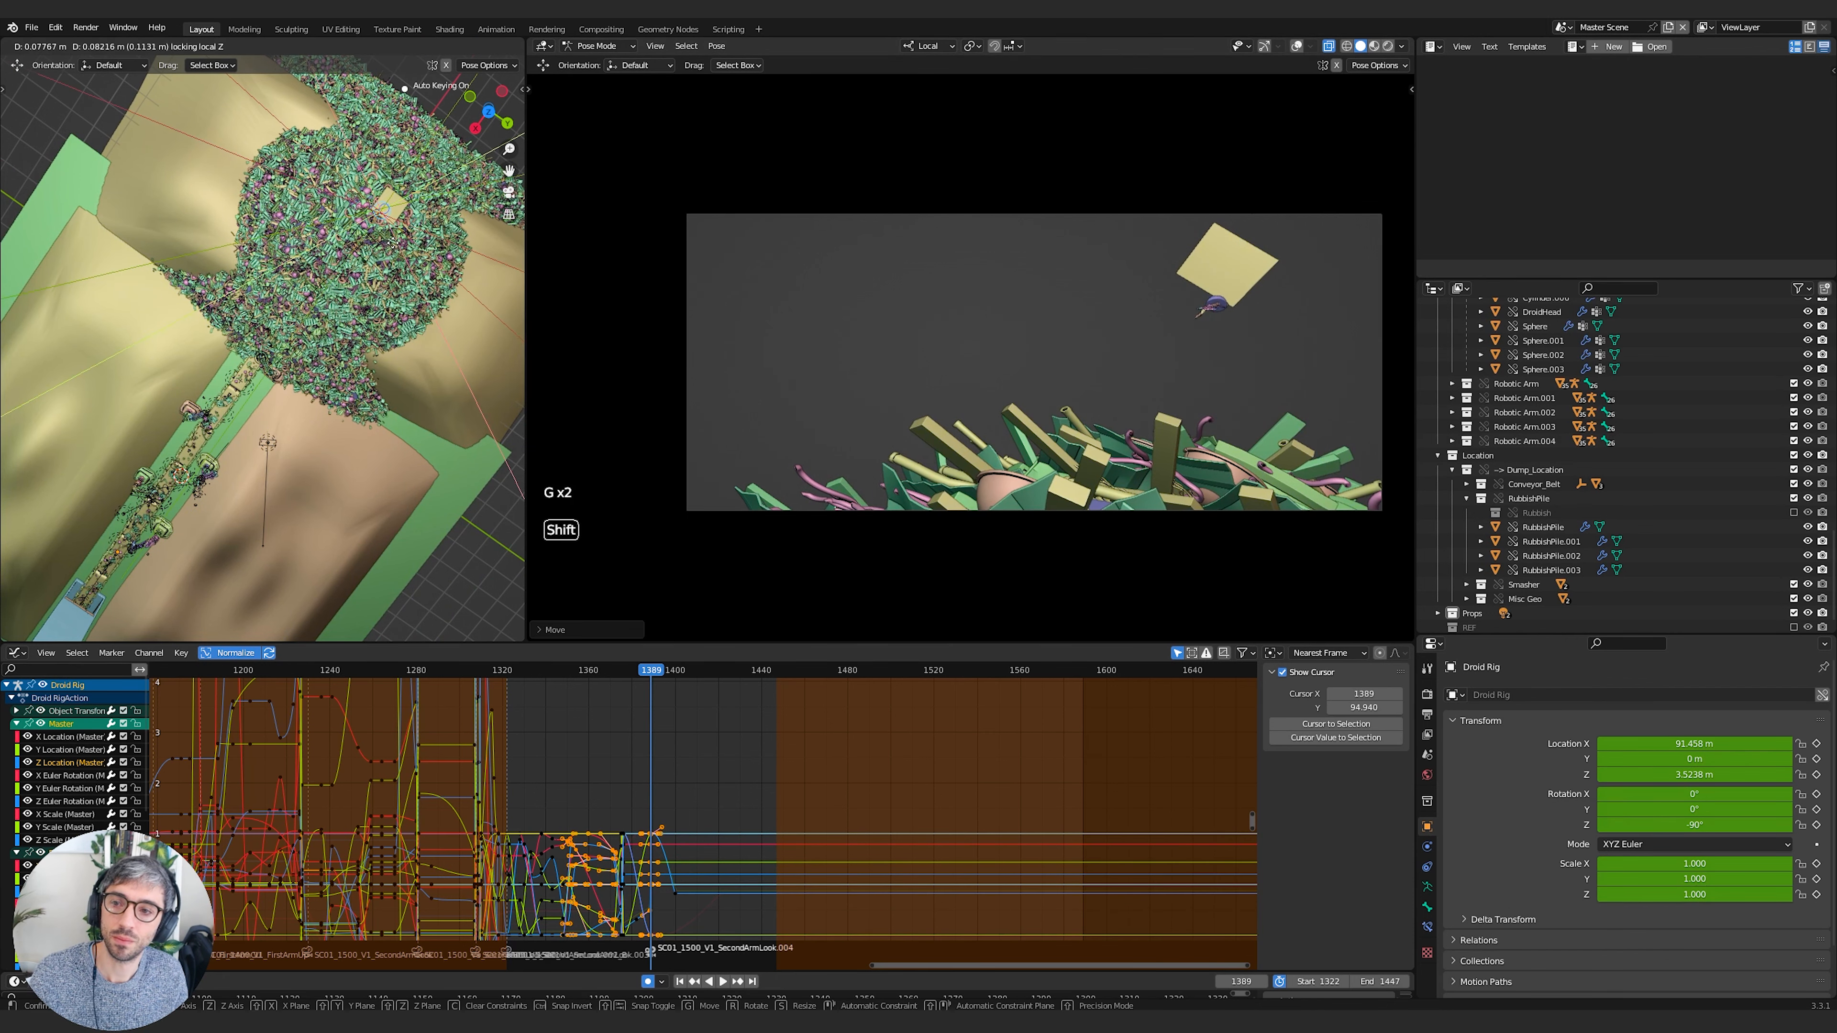
click(405, 235)
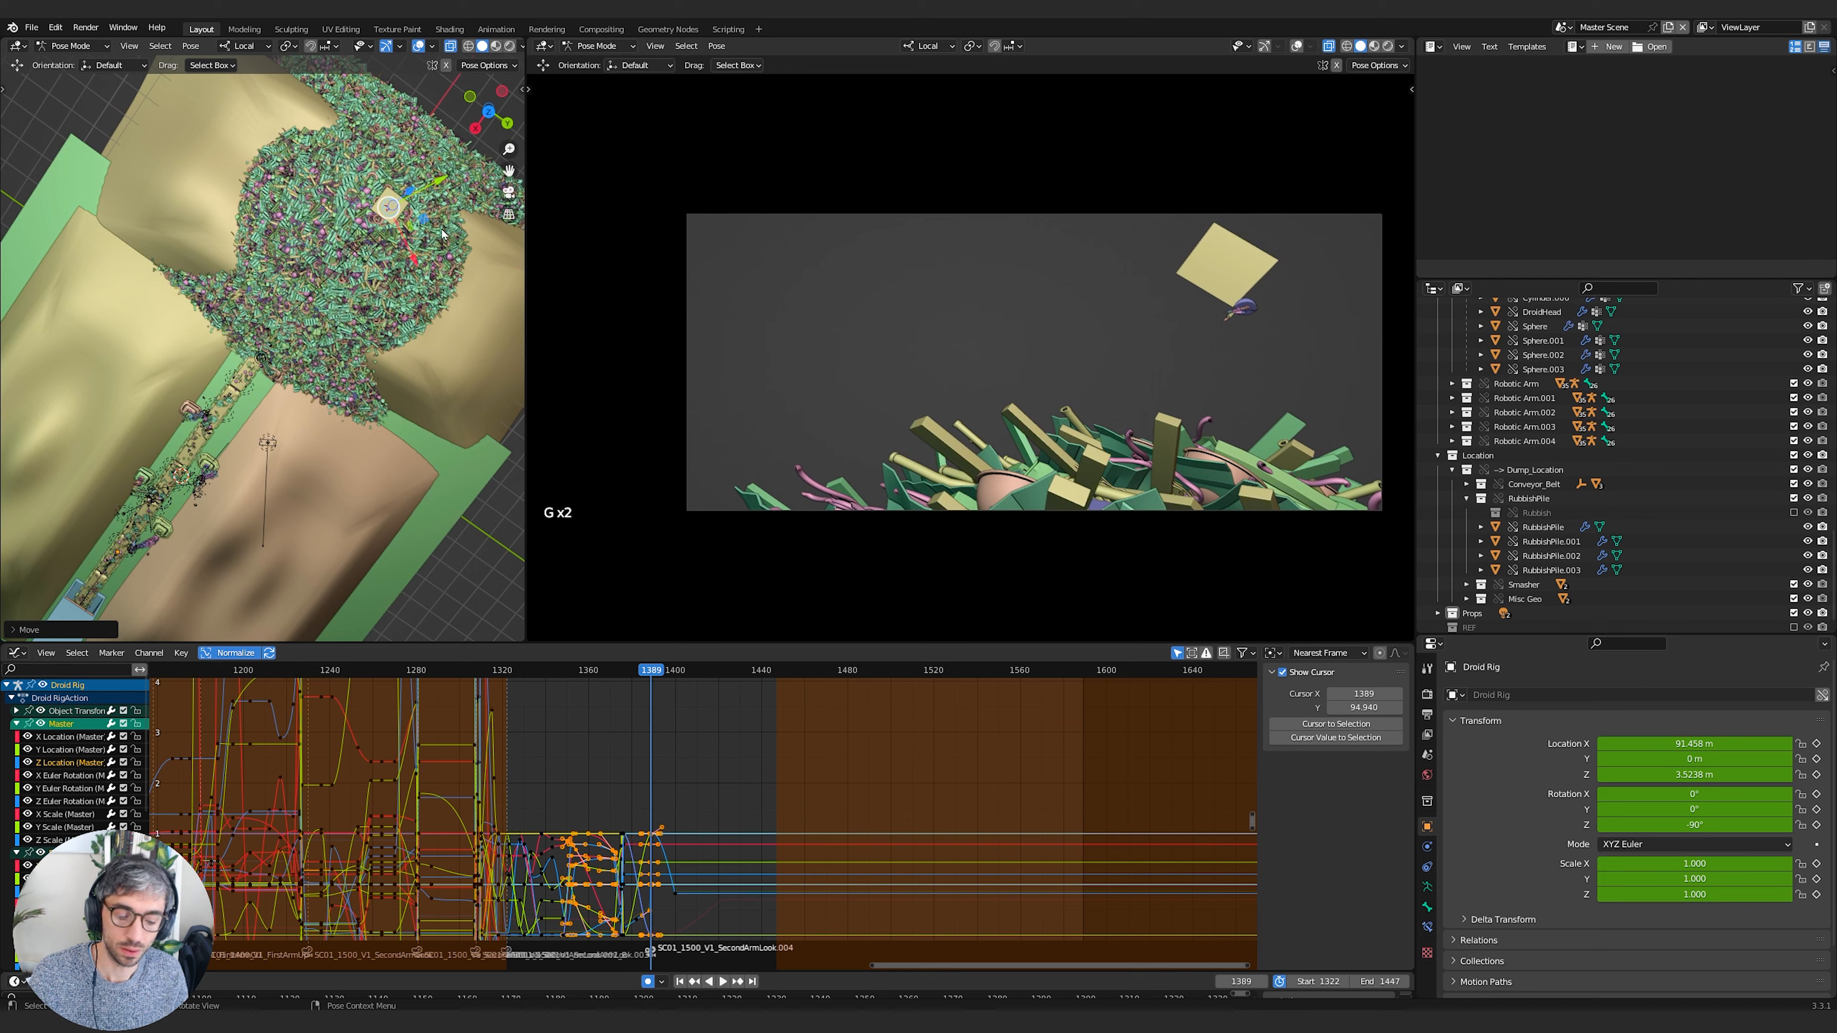
Select the droid's master control and move it horizontally above the rubbish pile, keeping its height locked
key(KP_Decimal)
middle_drag(442, 234, 296, 251)
click(284, 393)
click(285, 388)
shift+middle_drag(286, 388, 340, 347)
middle_drag(340, 347, 346, 289)
scroll(364, 290, down, 1)
key(g)
key(shift+z)
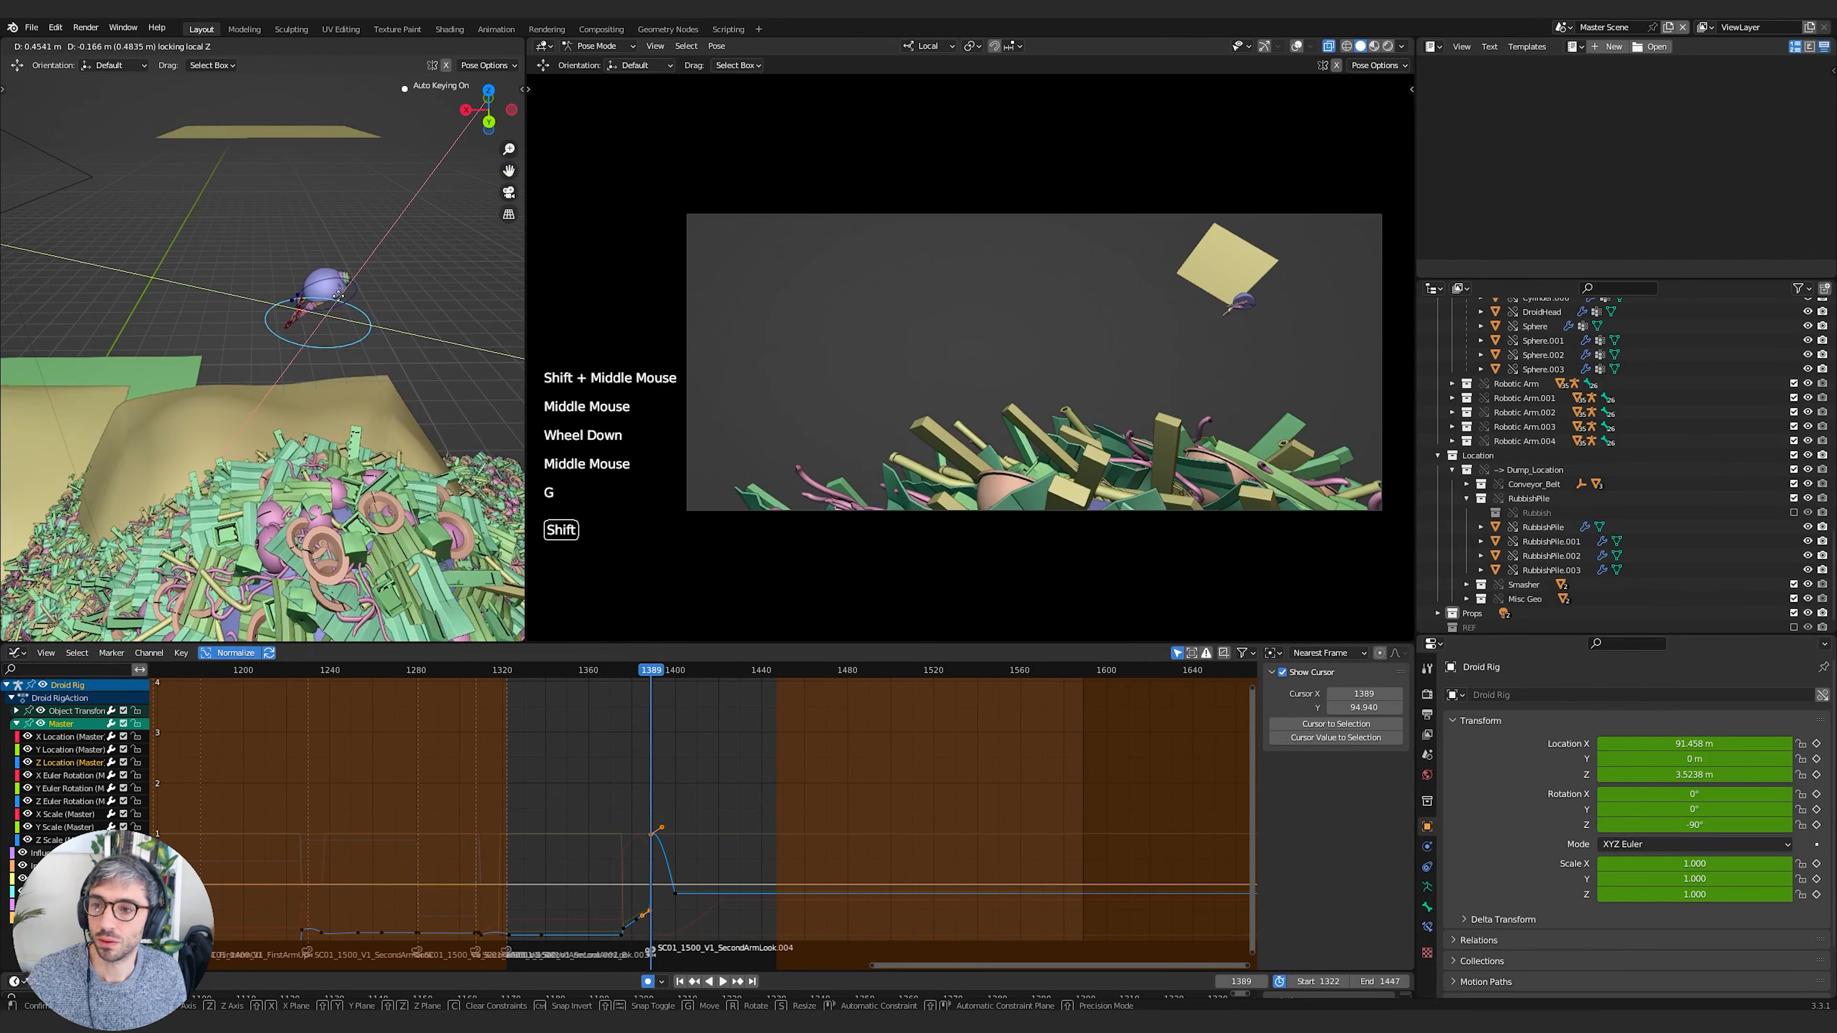
click(290, 282)
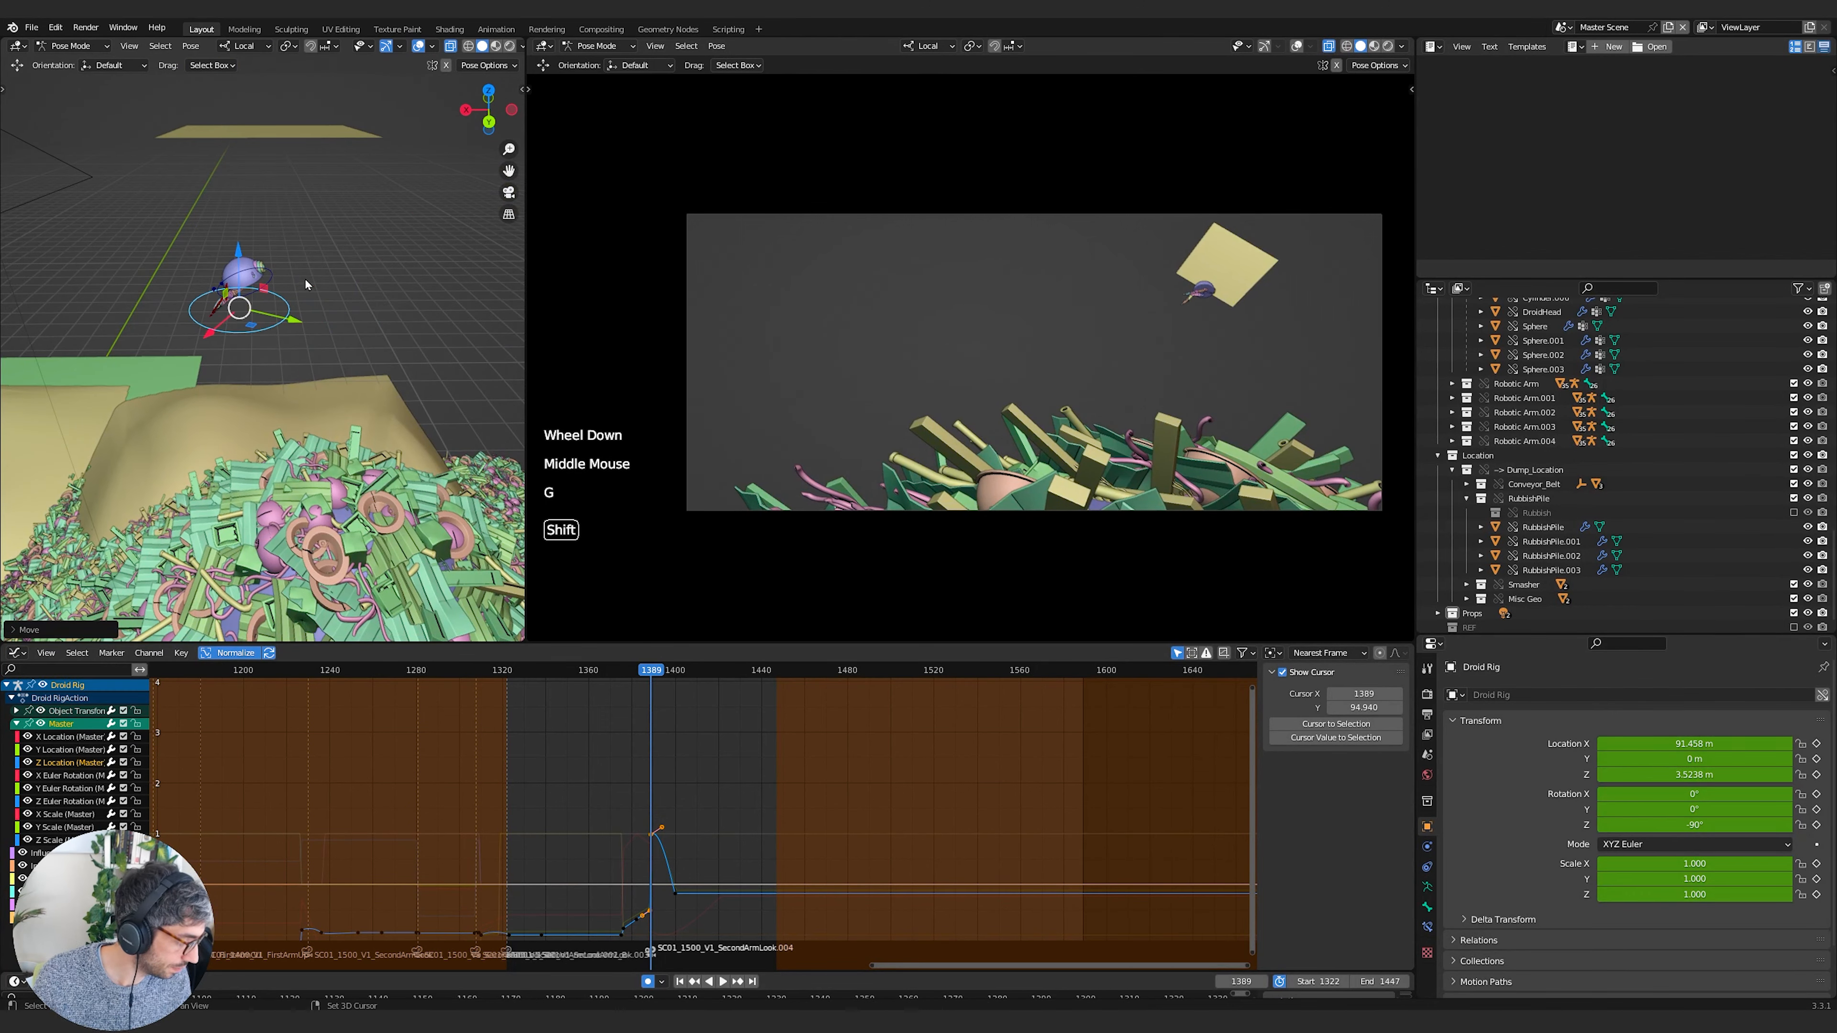
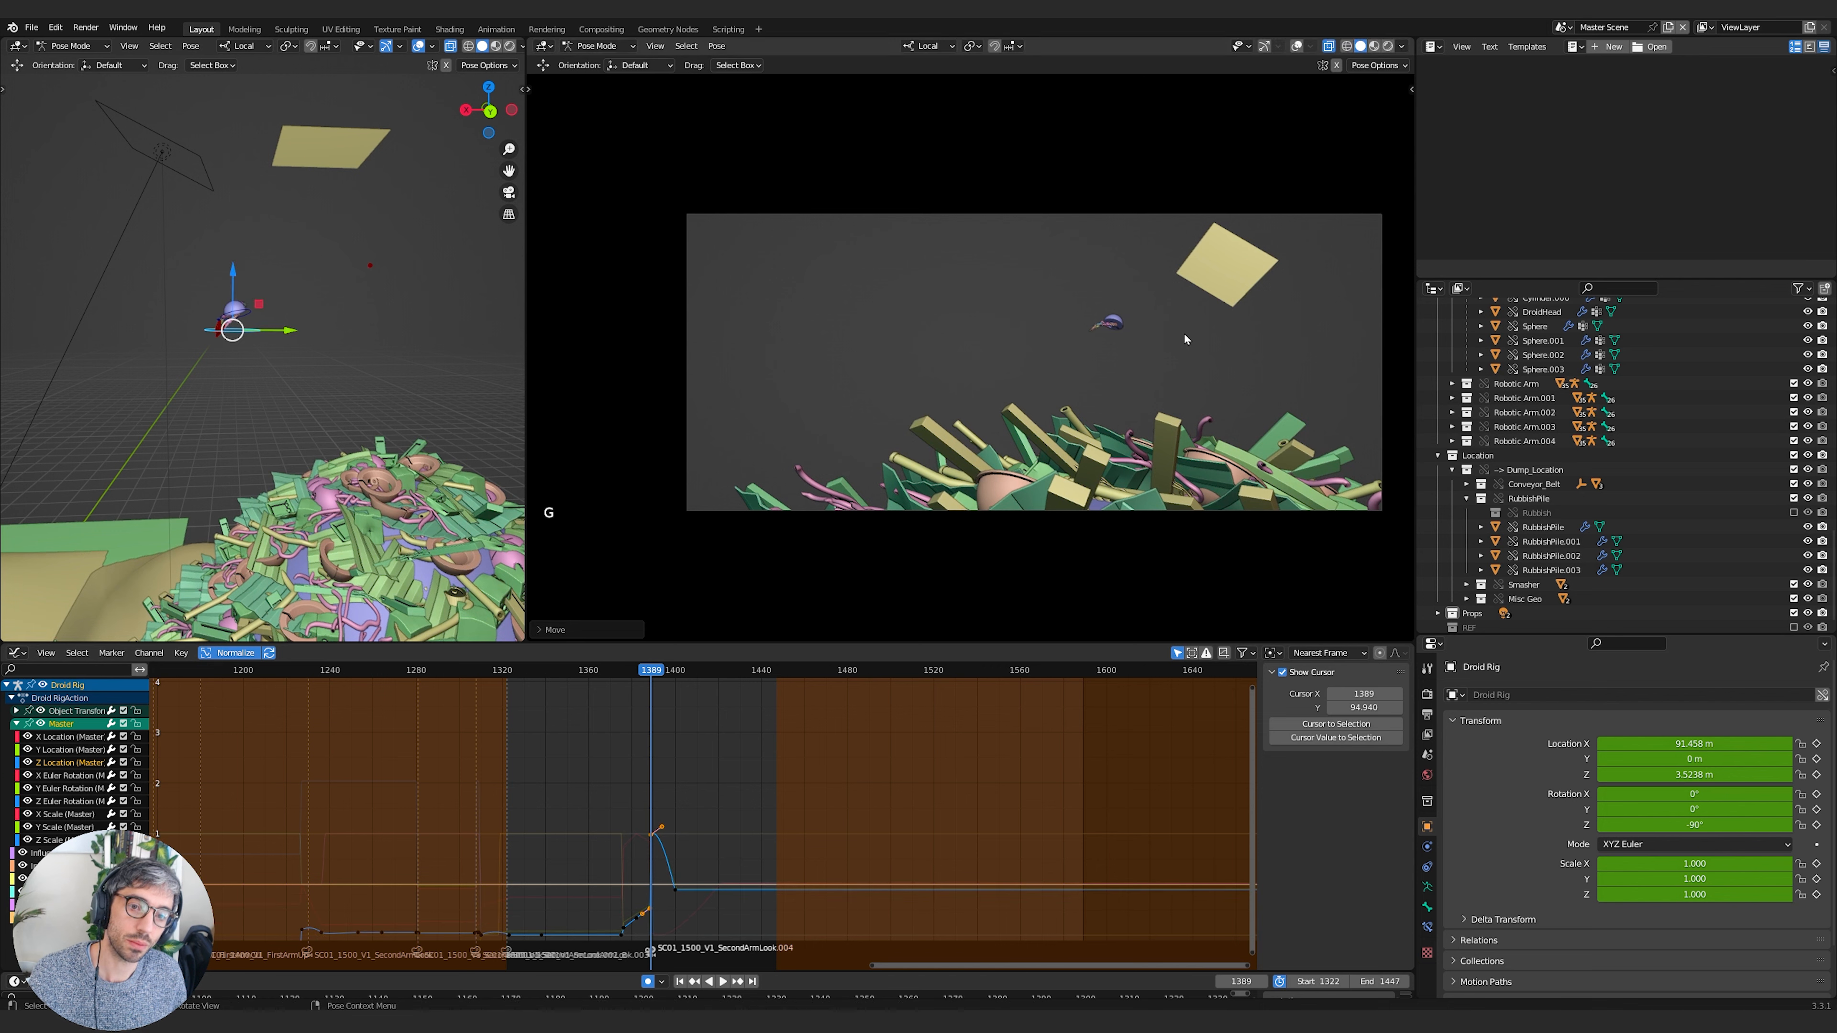
Fine-tune the droid's start position beside the yellow panel at frame 1389 and go to frame 1437
key(g)
key(g)
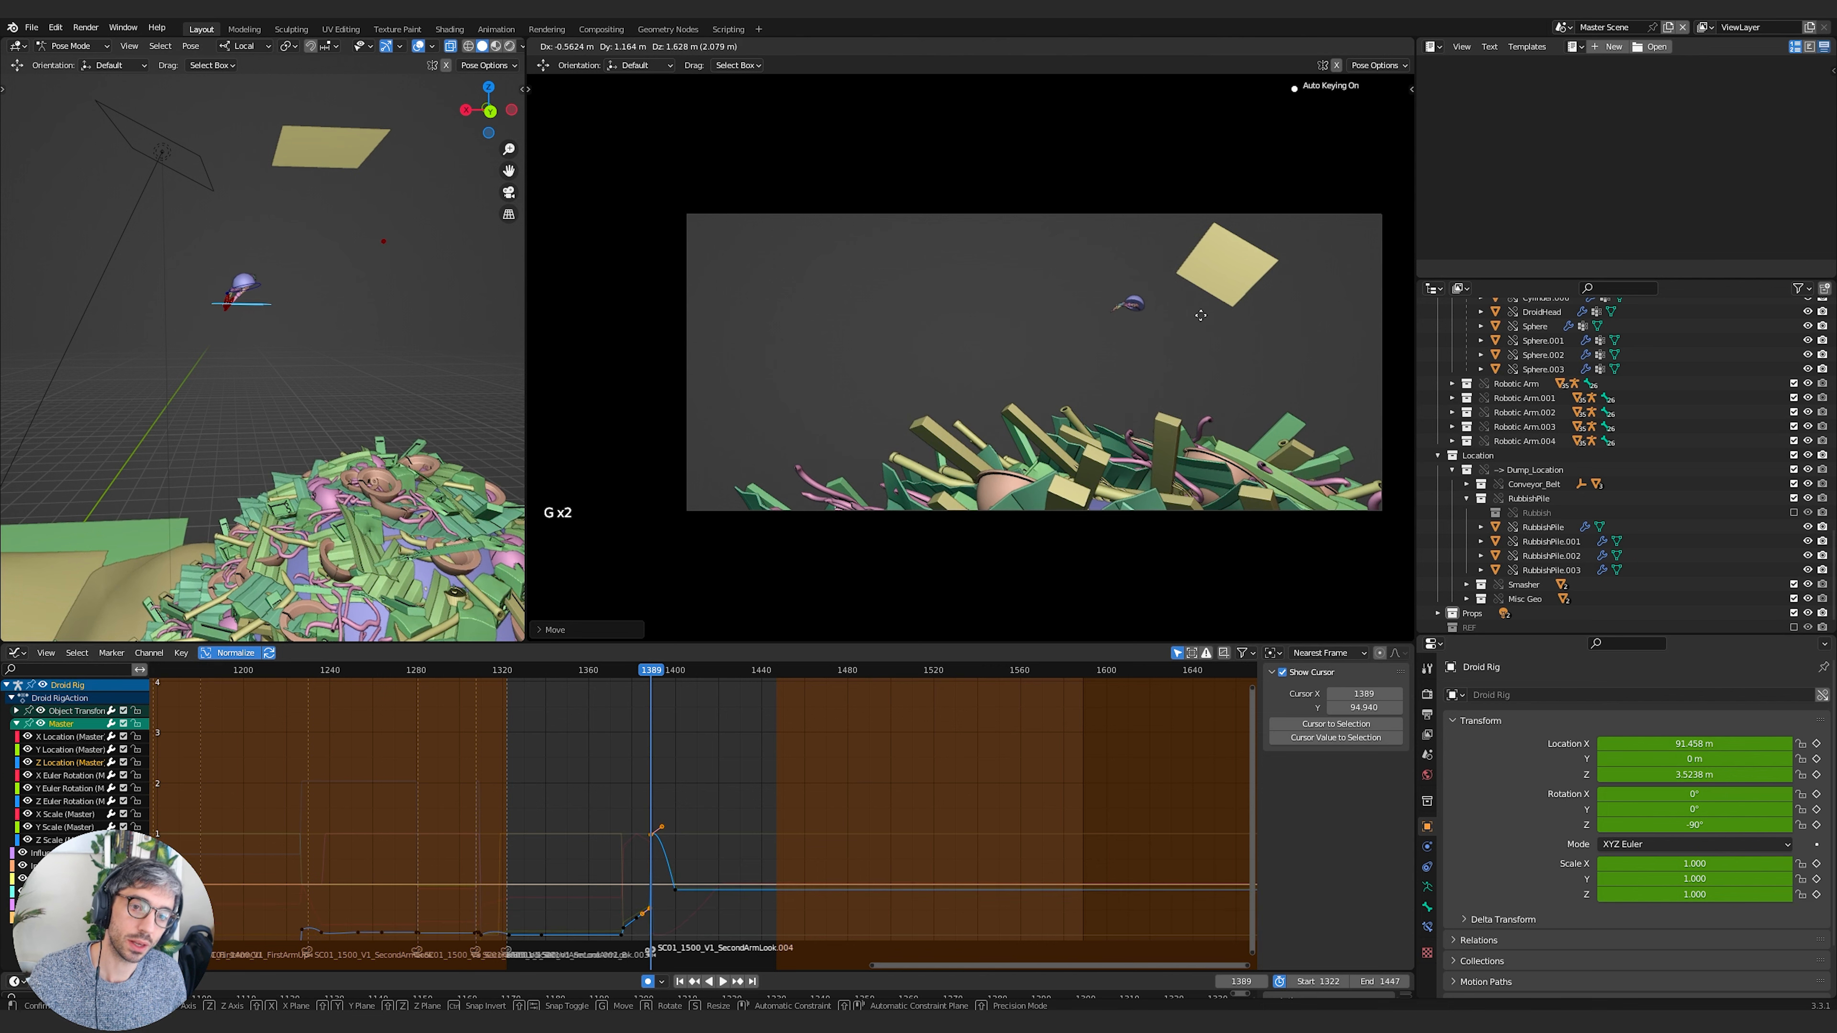
click(1188, 329)
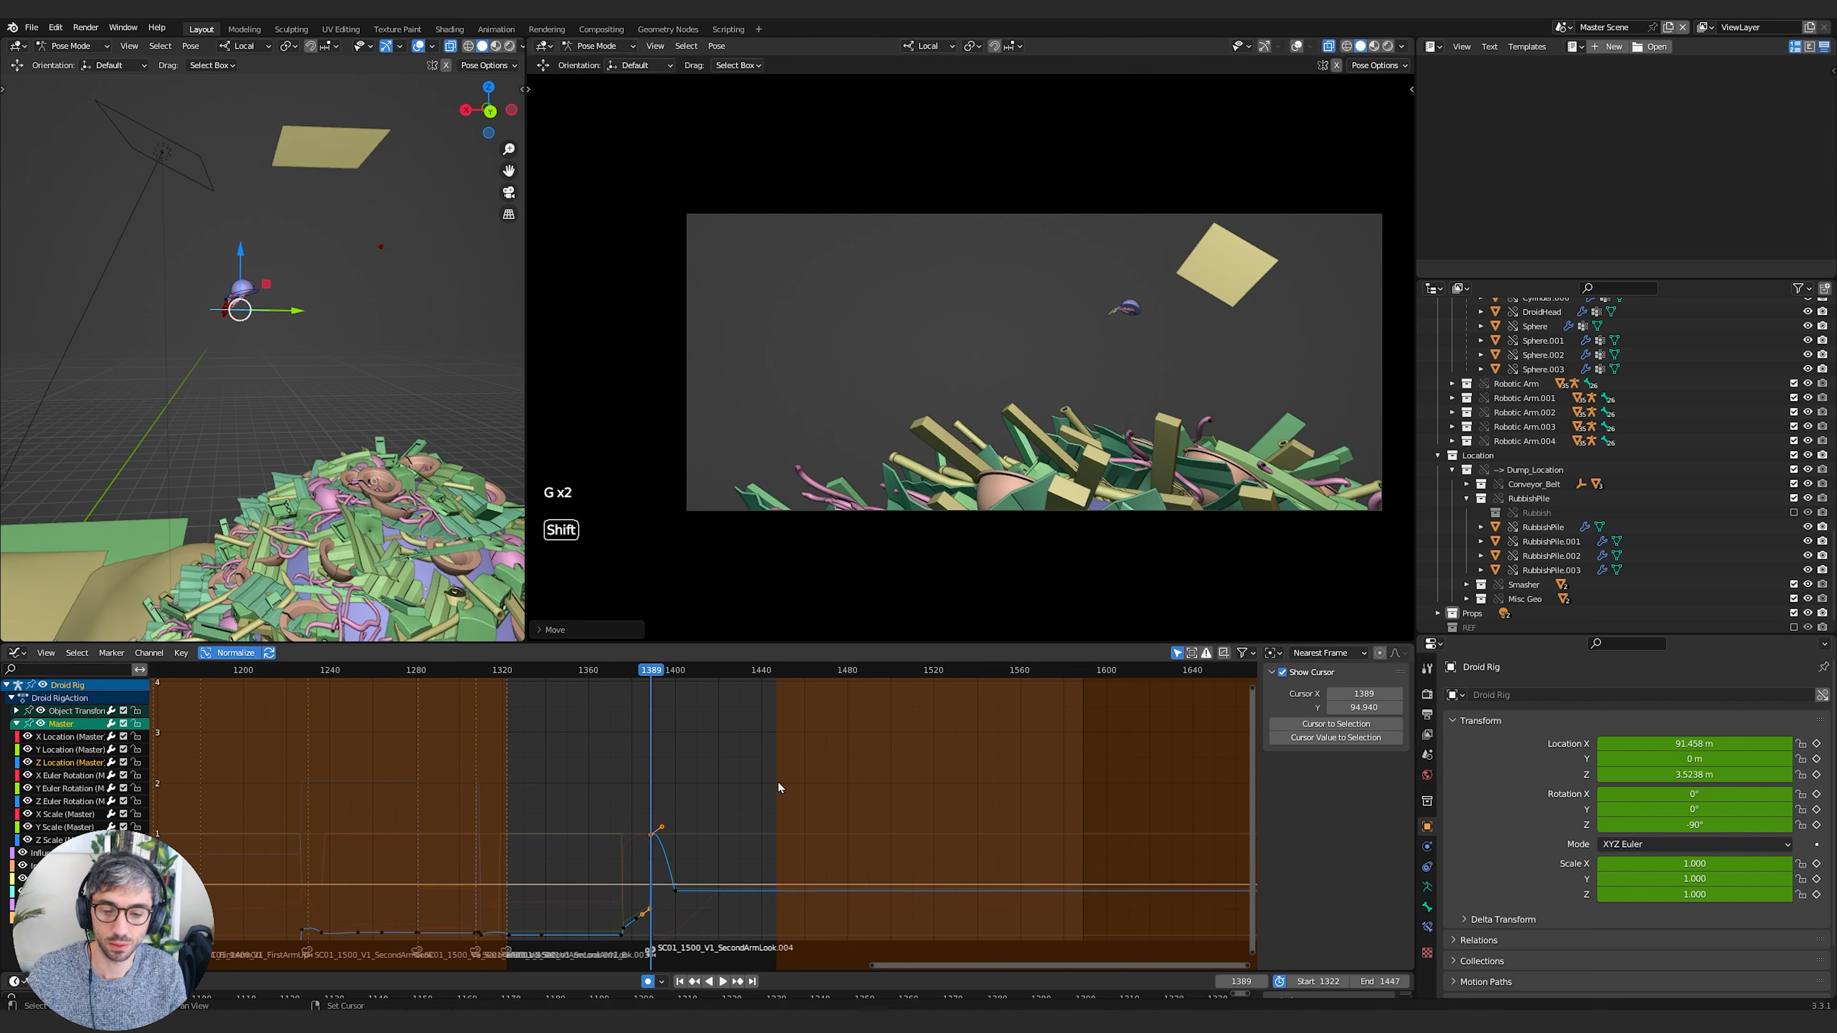
drag(655, 670, 755, 672)
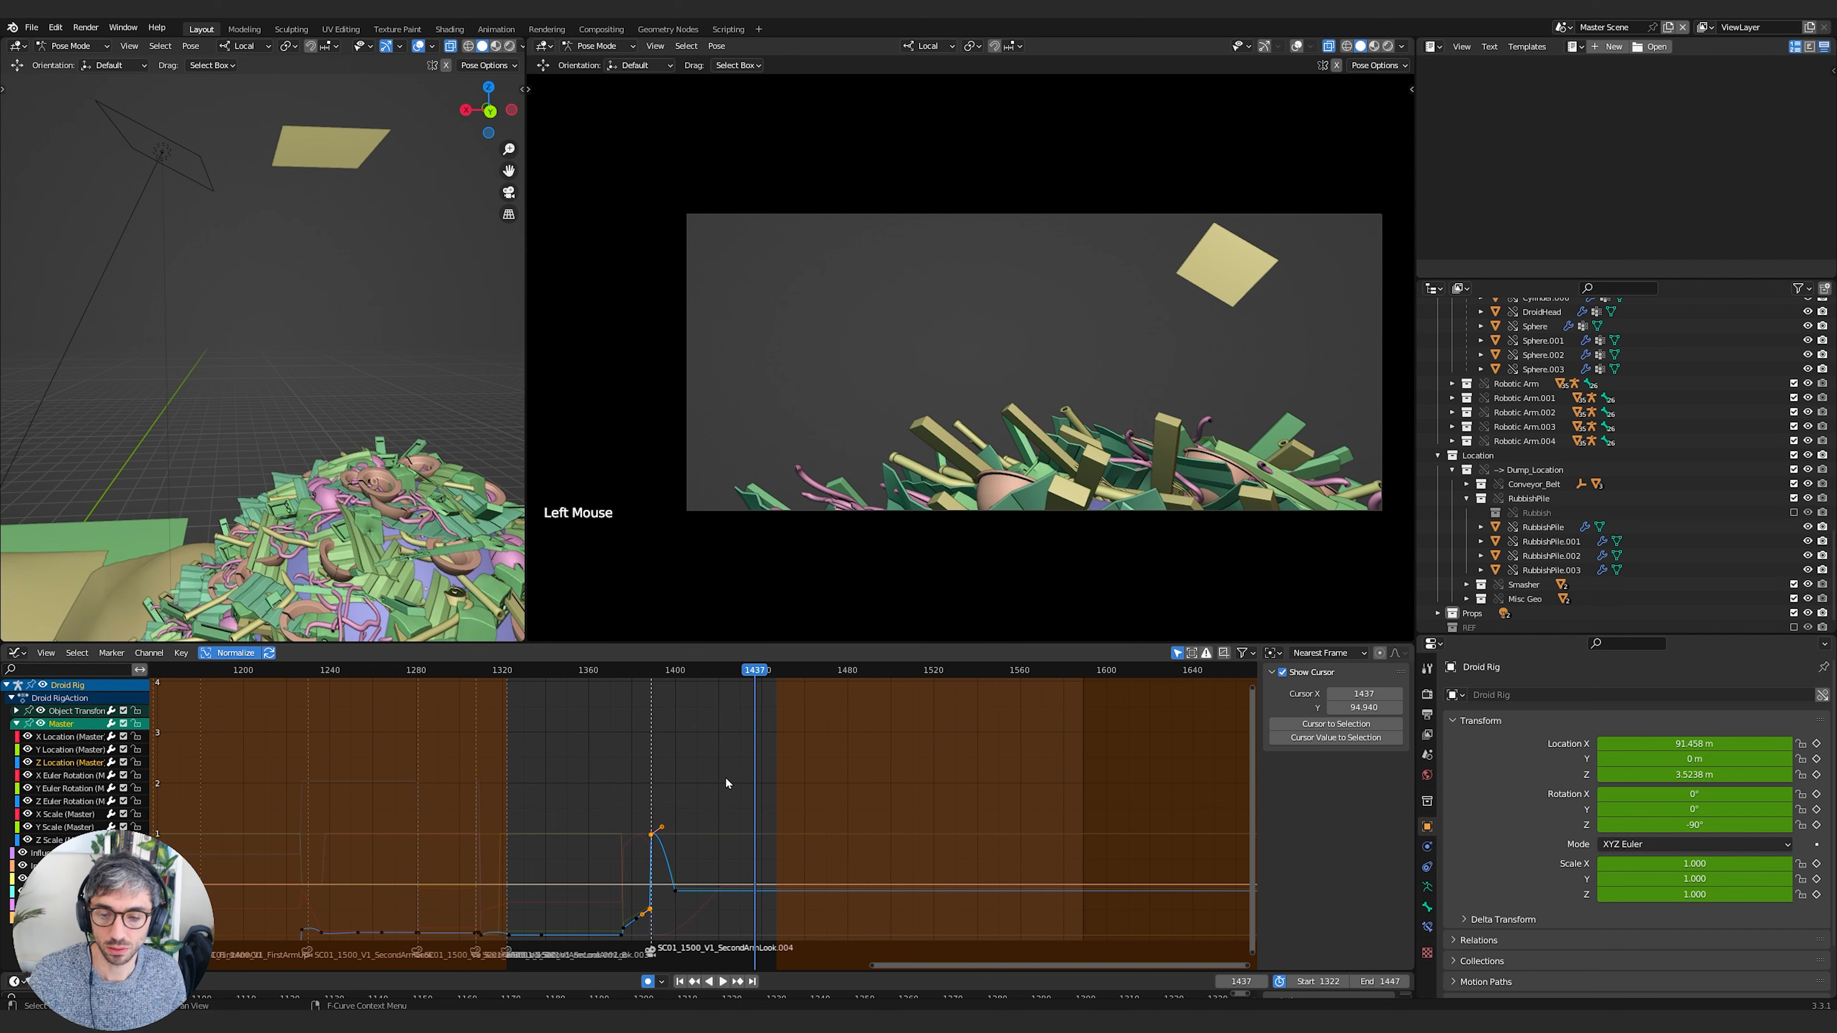
key(a)
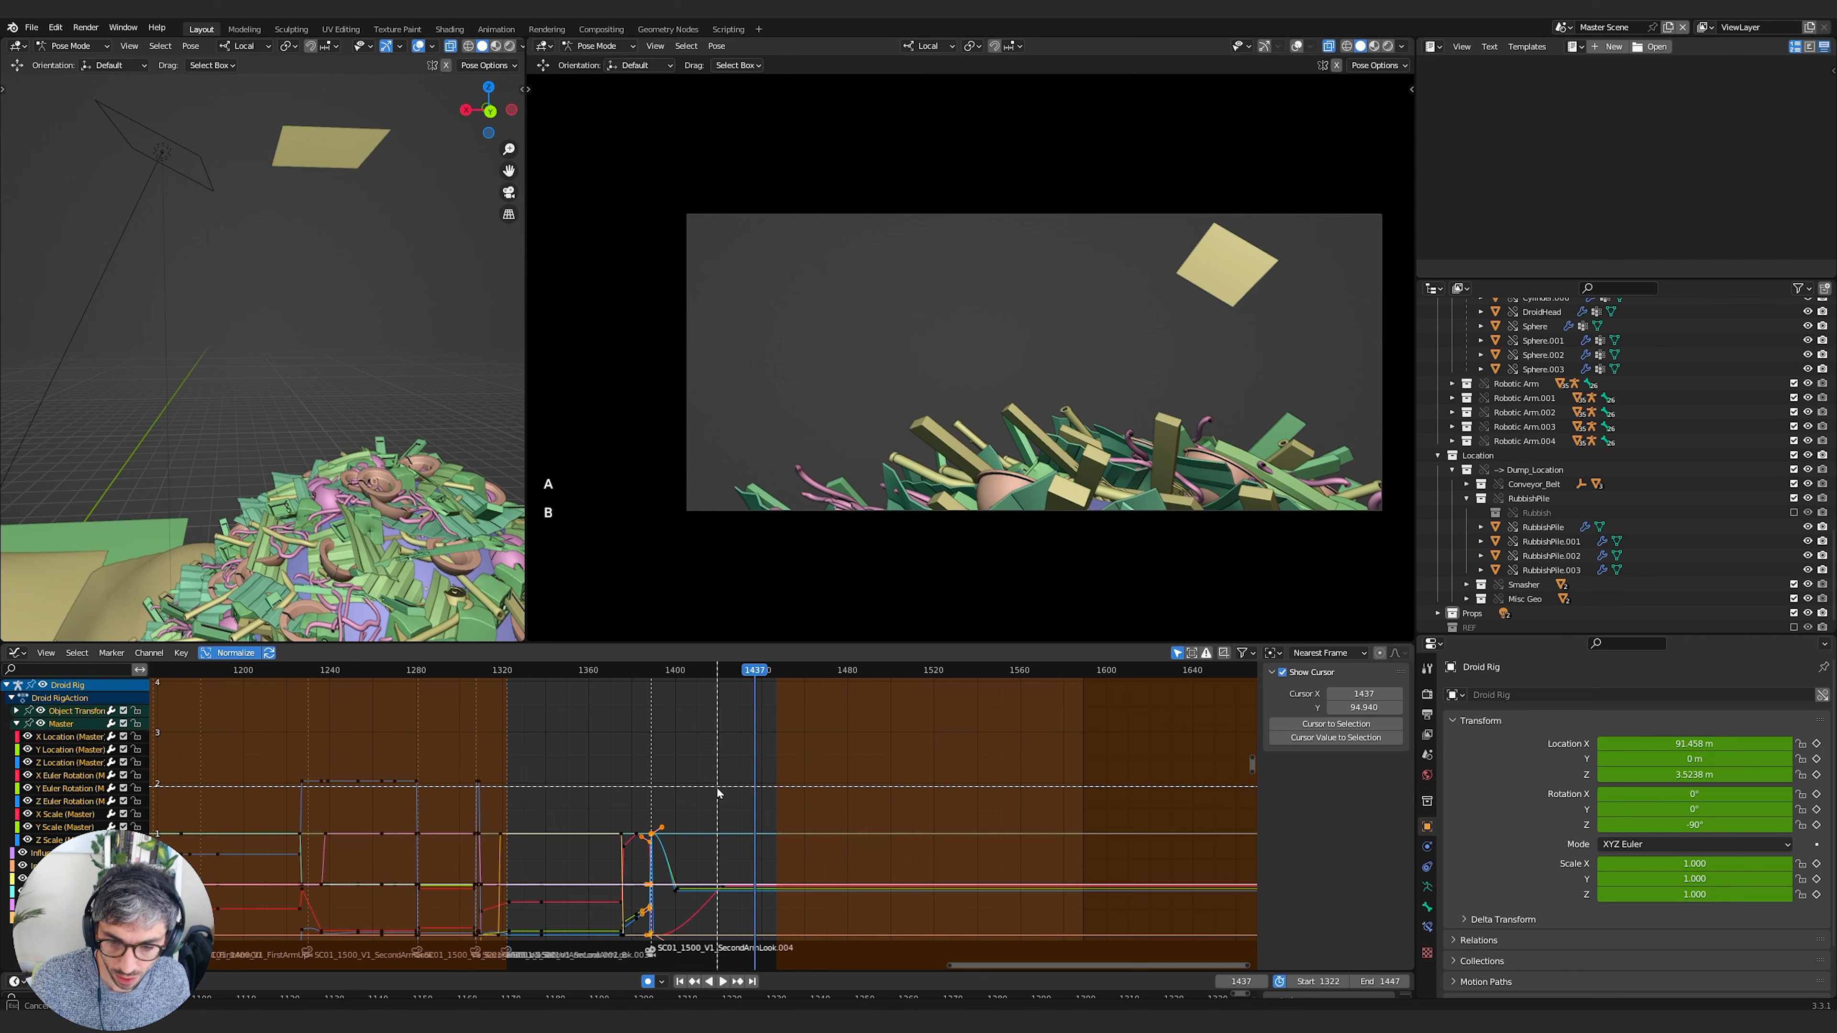
key(b)
key(Delete)
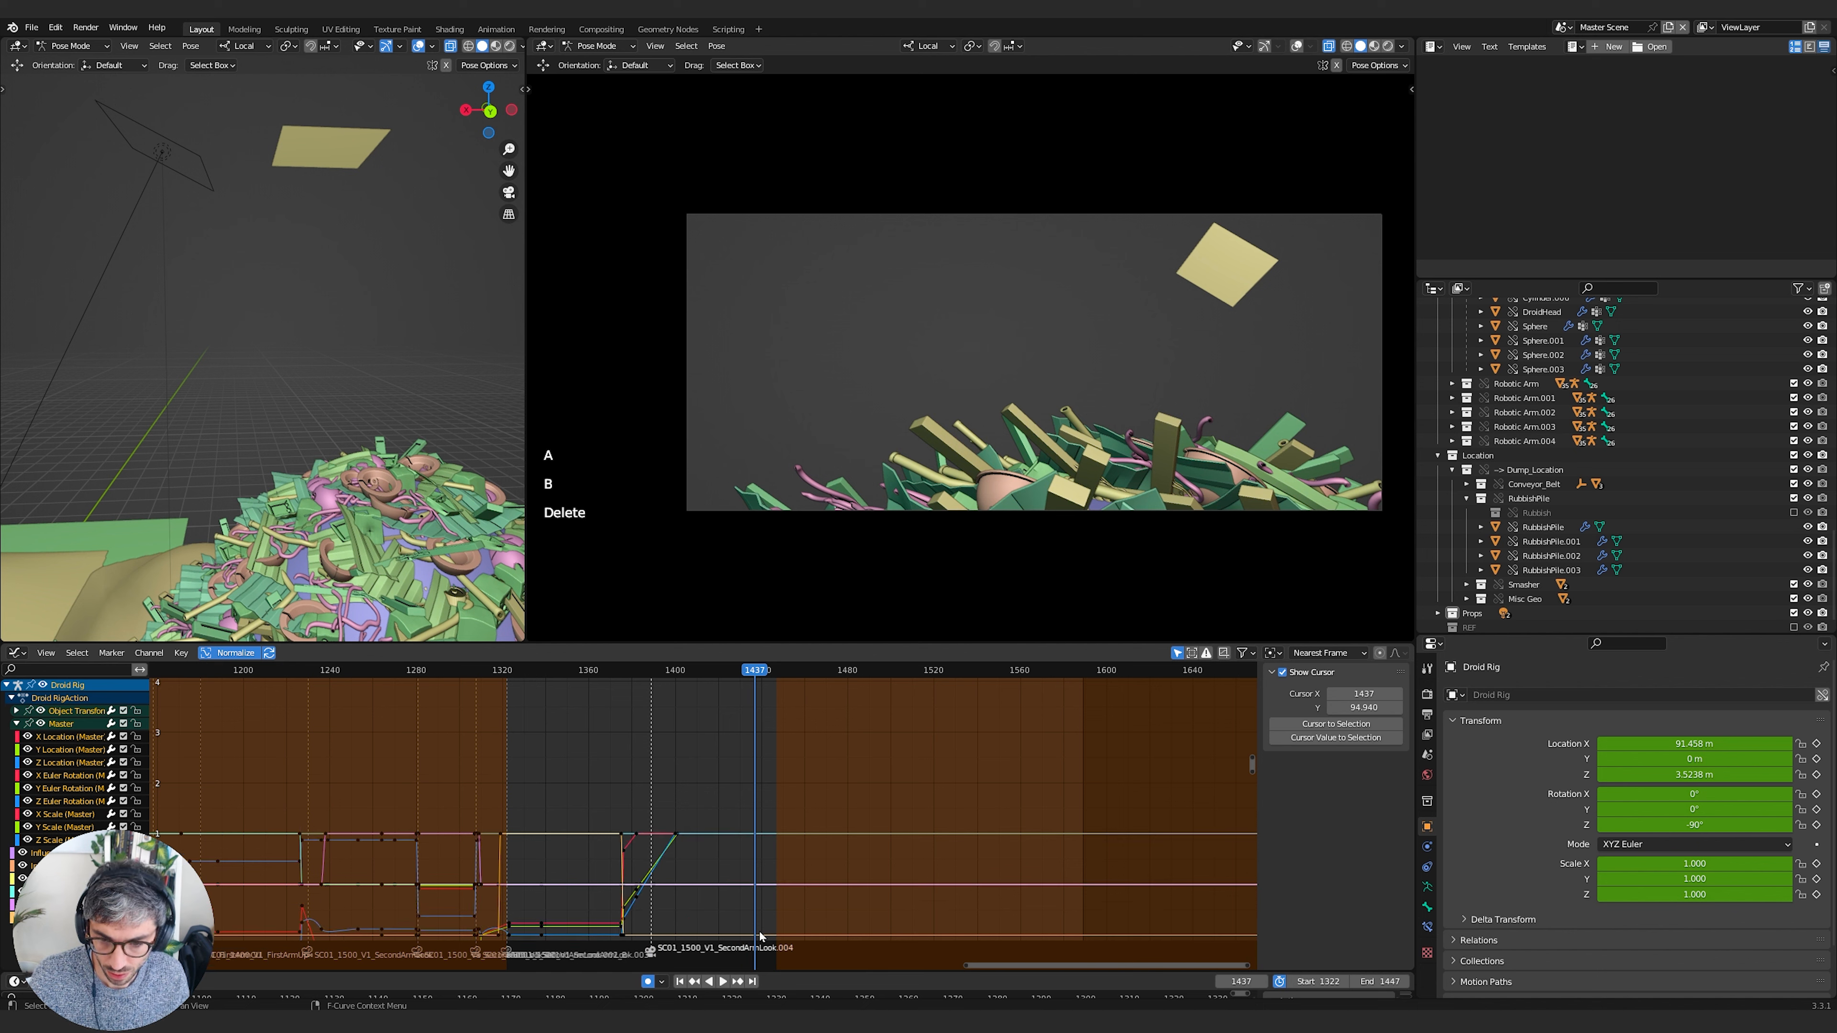
key(ctrl+z)
Delete the droid's leftover keyframes that follow frame 1389 on all Master channels
click(718, 791)
key(b)
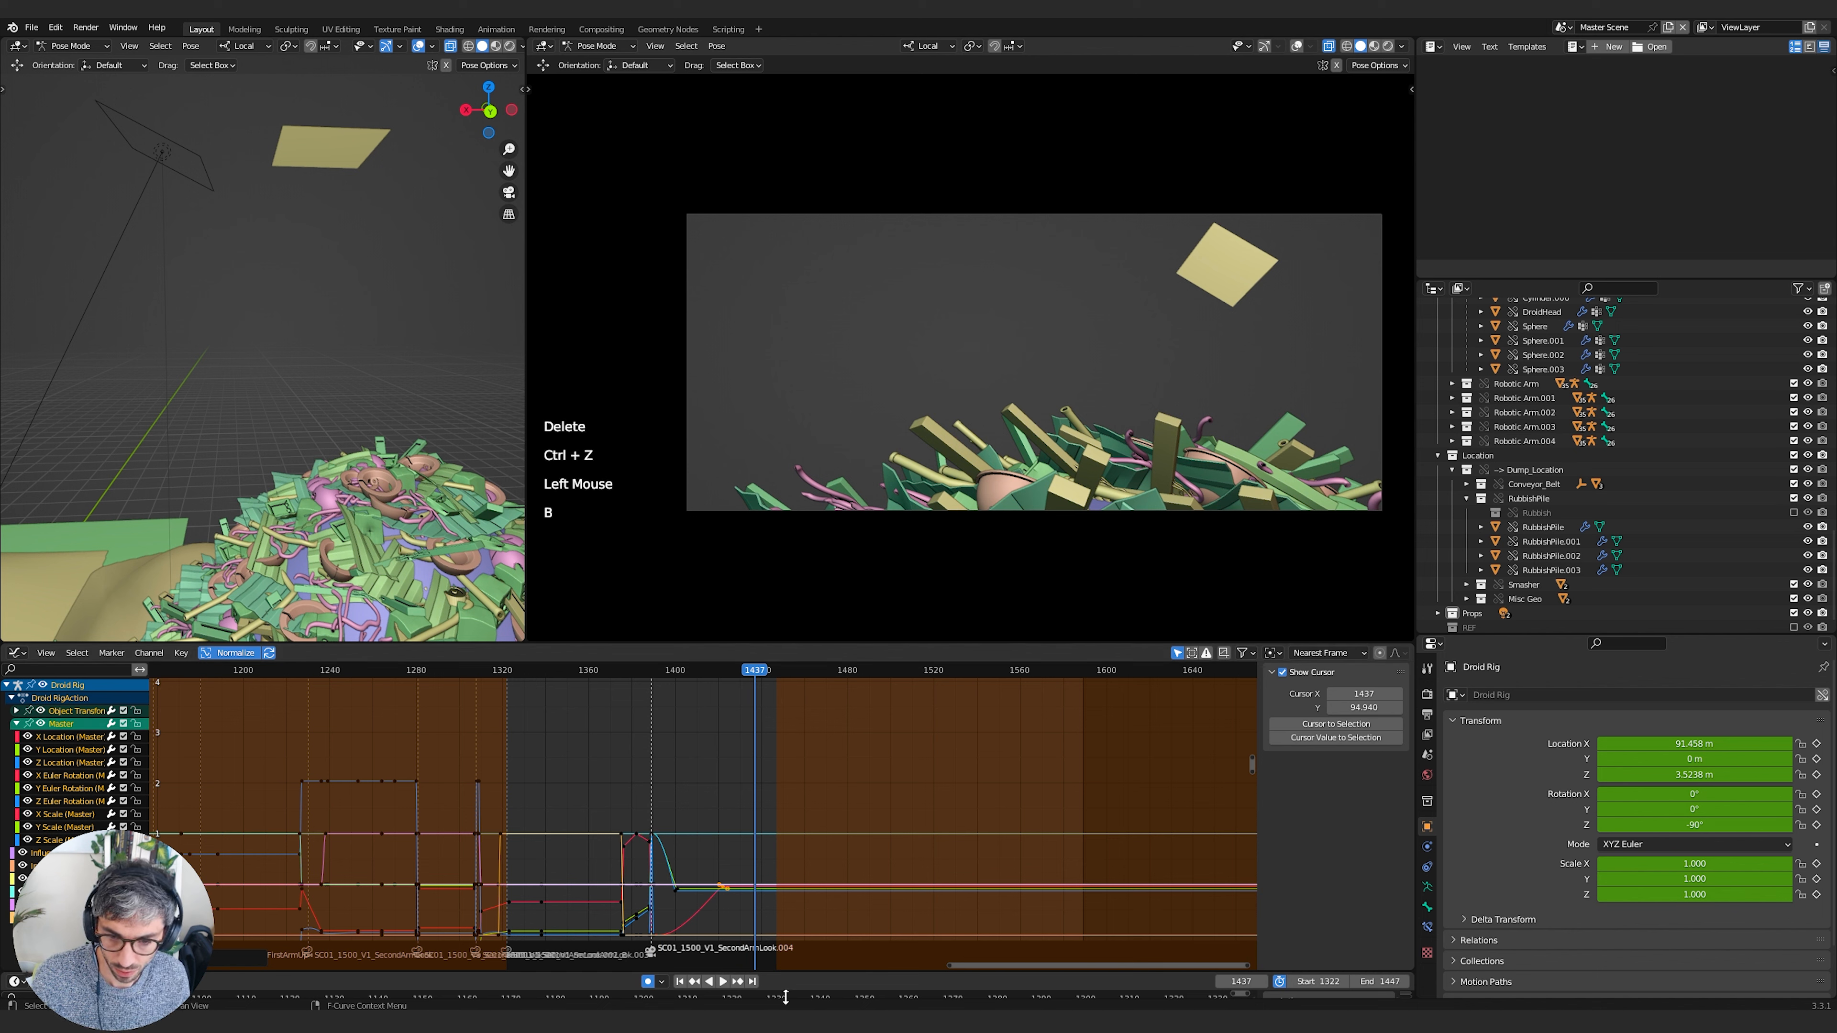
key(Delete)
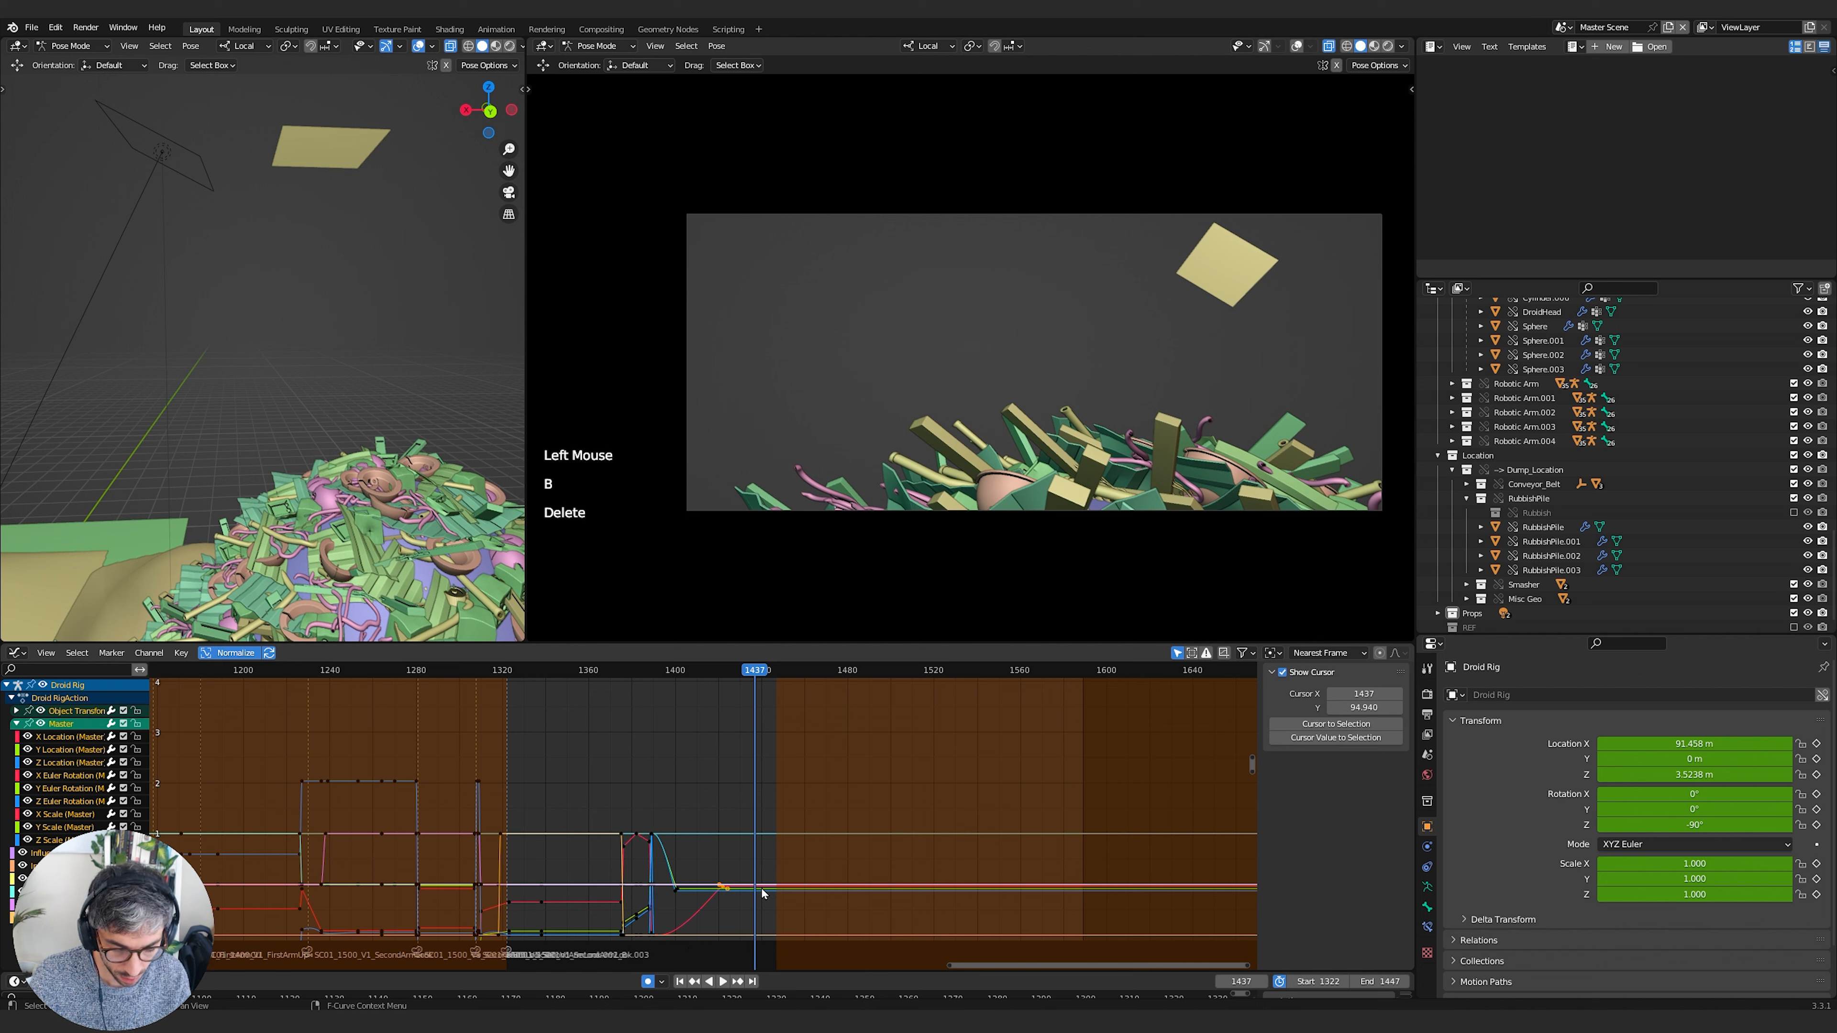
key(Delete)
key(b)
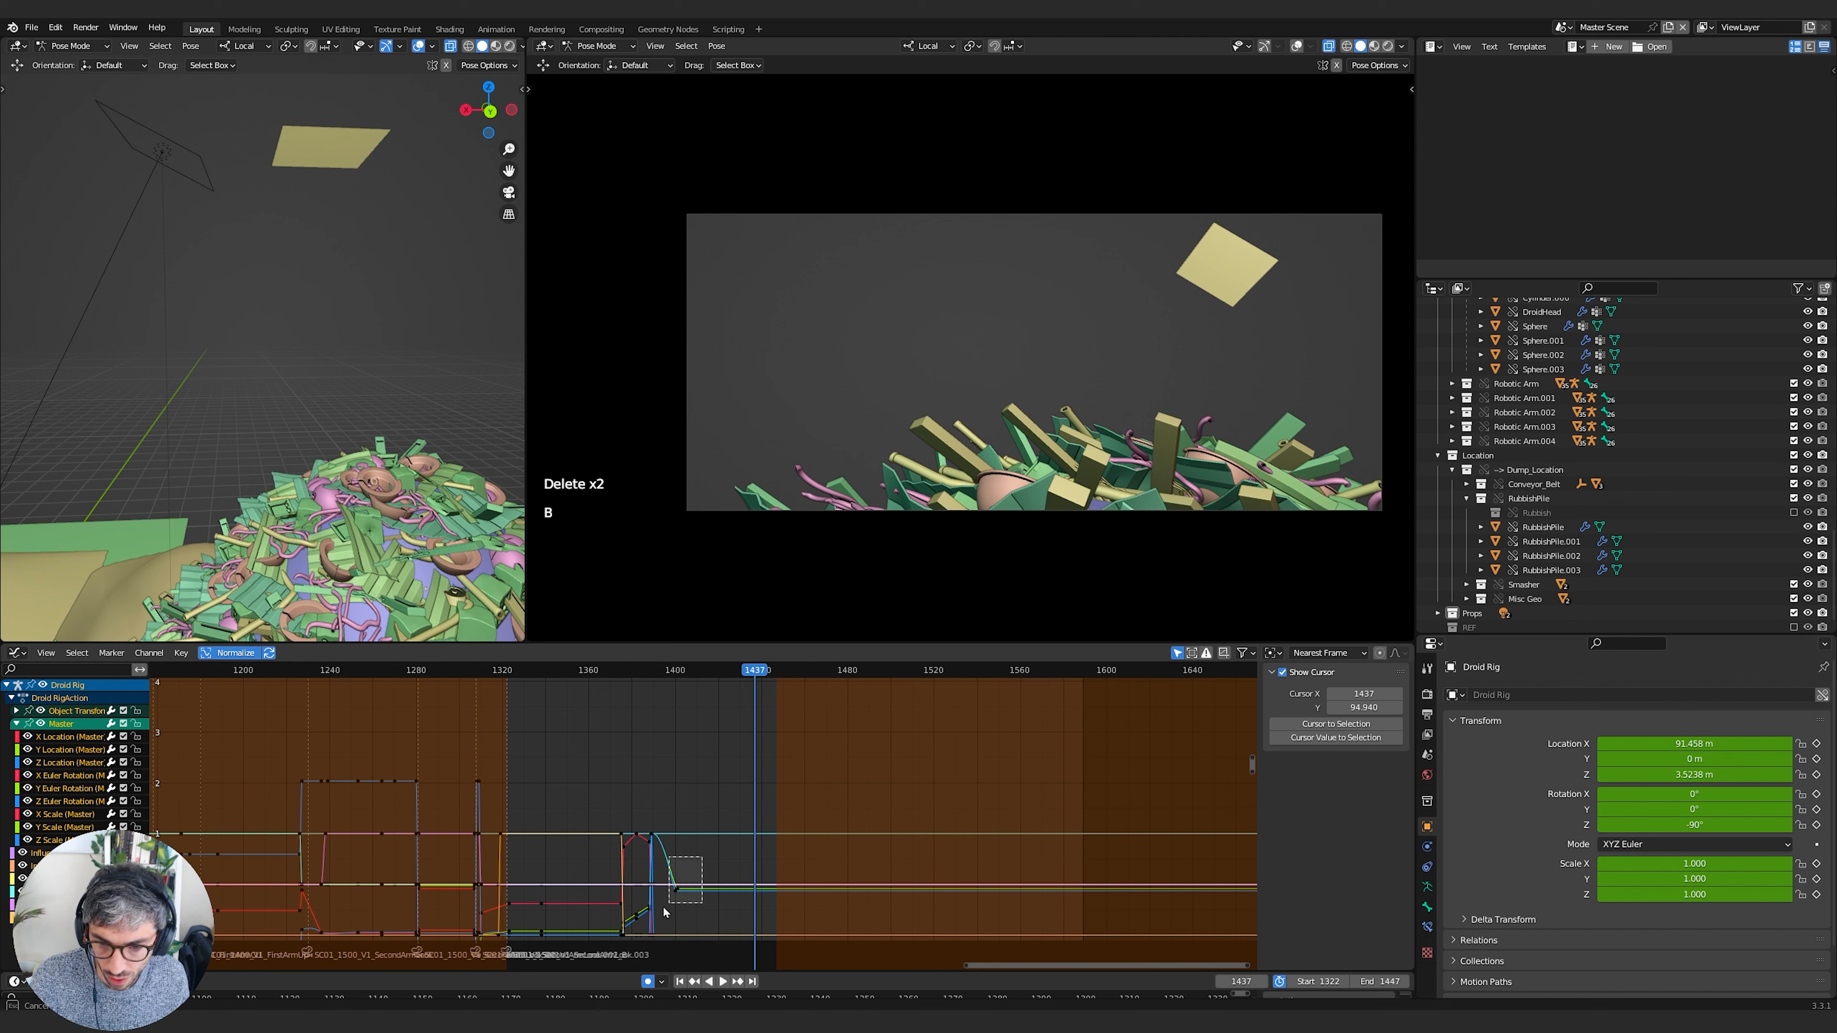
drag(707, 866, 658, 916)
key(Delete)
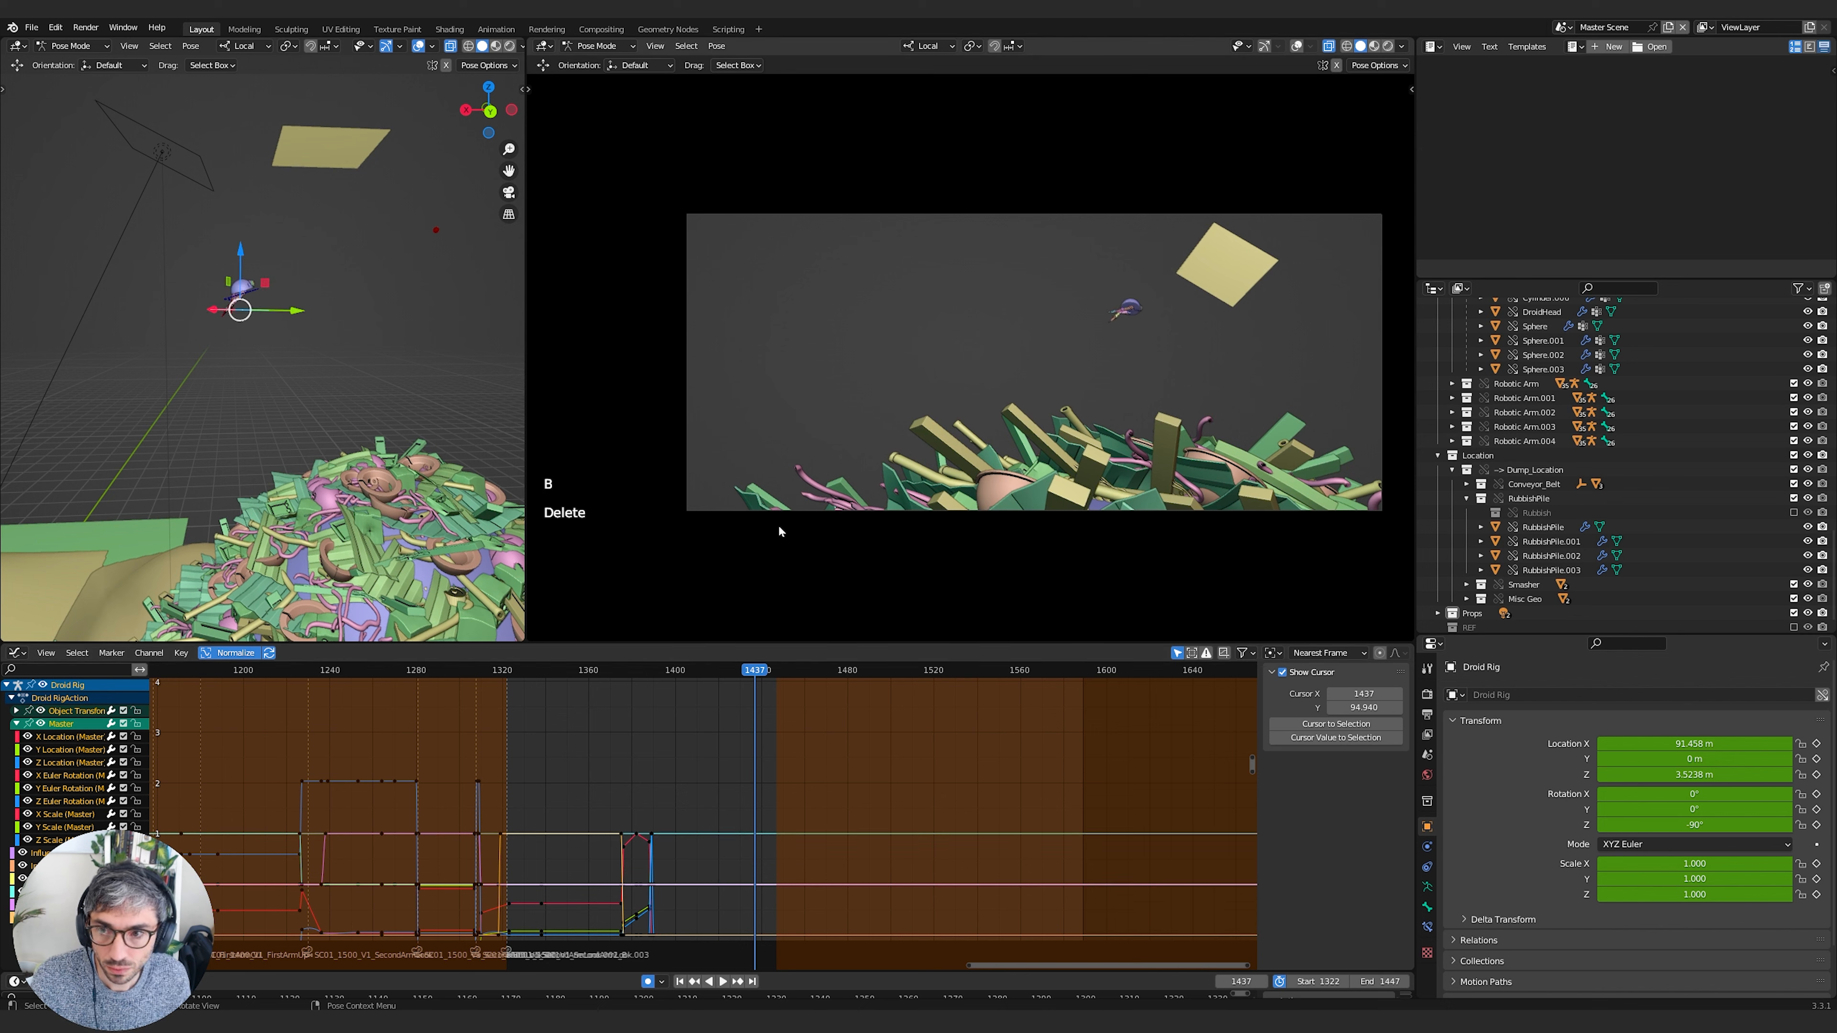
At frame 1437, raise the droid, centre it horizontally over the yellow panel and lift it just above the panel
key(g)
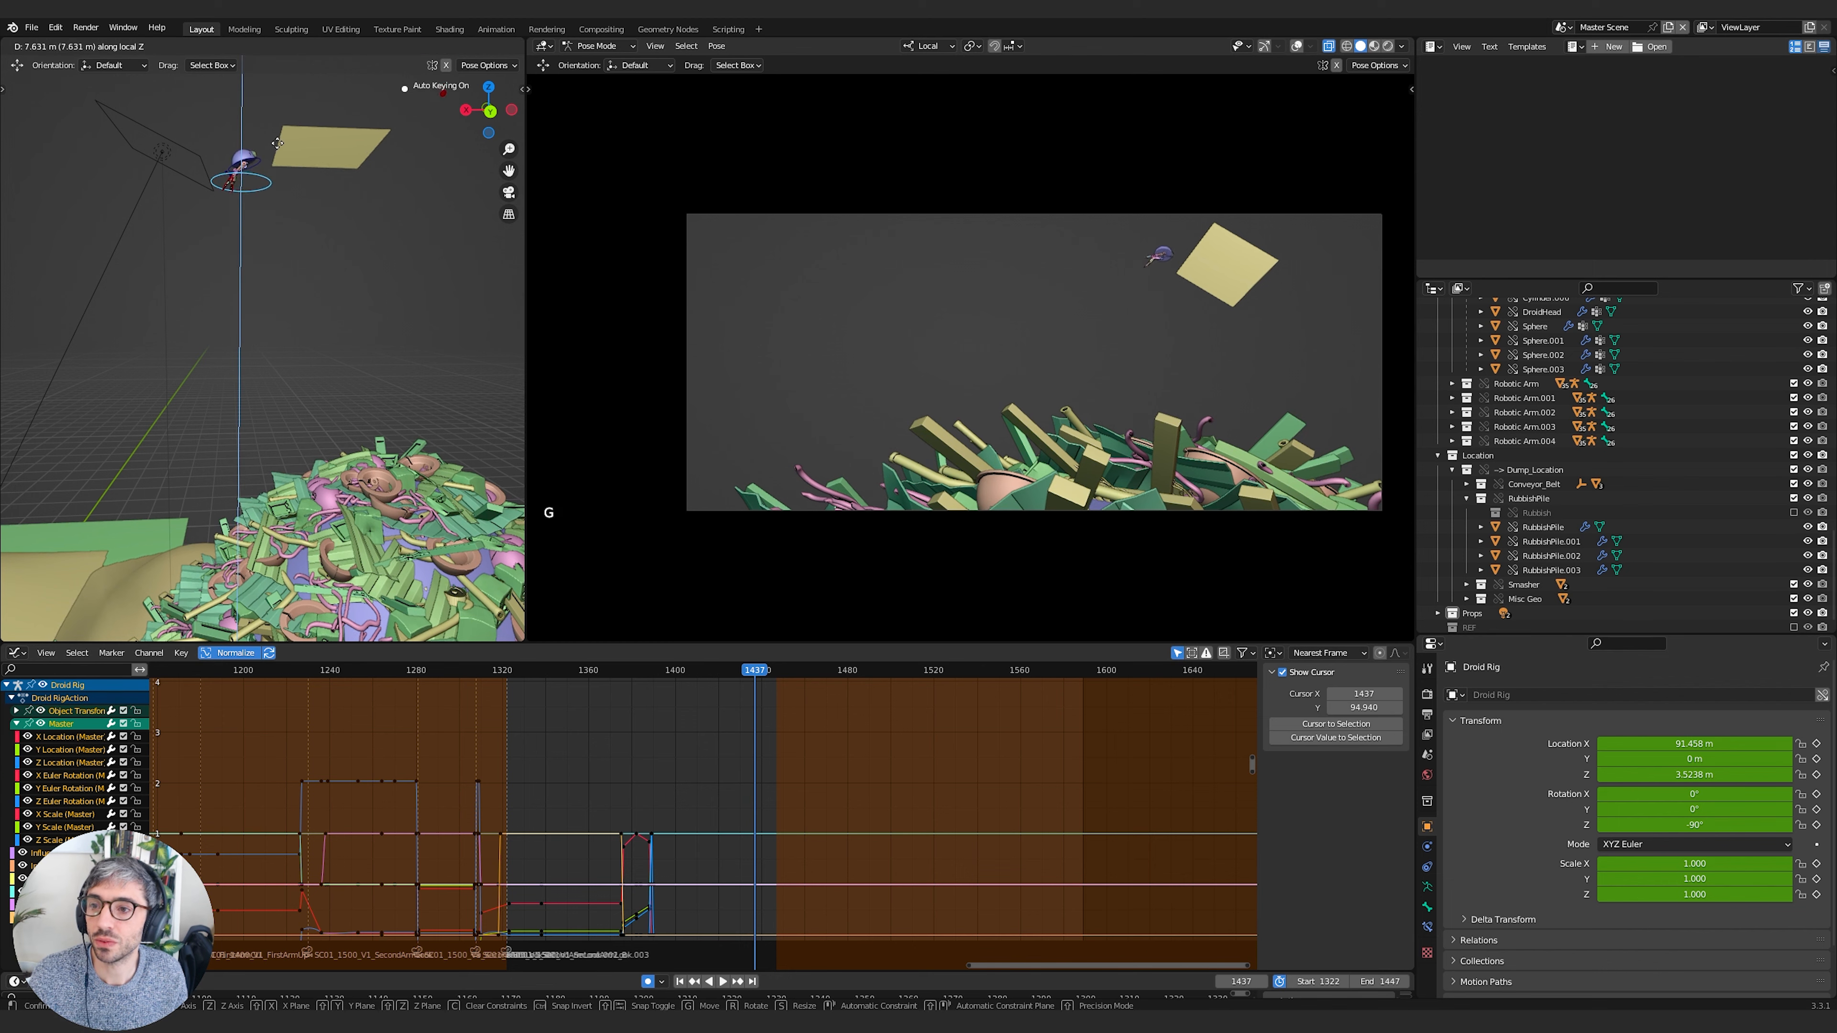
click(243, 125)
middle_drag(307, 137, 318, 288)
key(g)
key(shift+z)
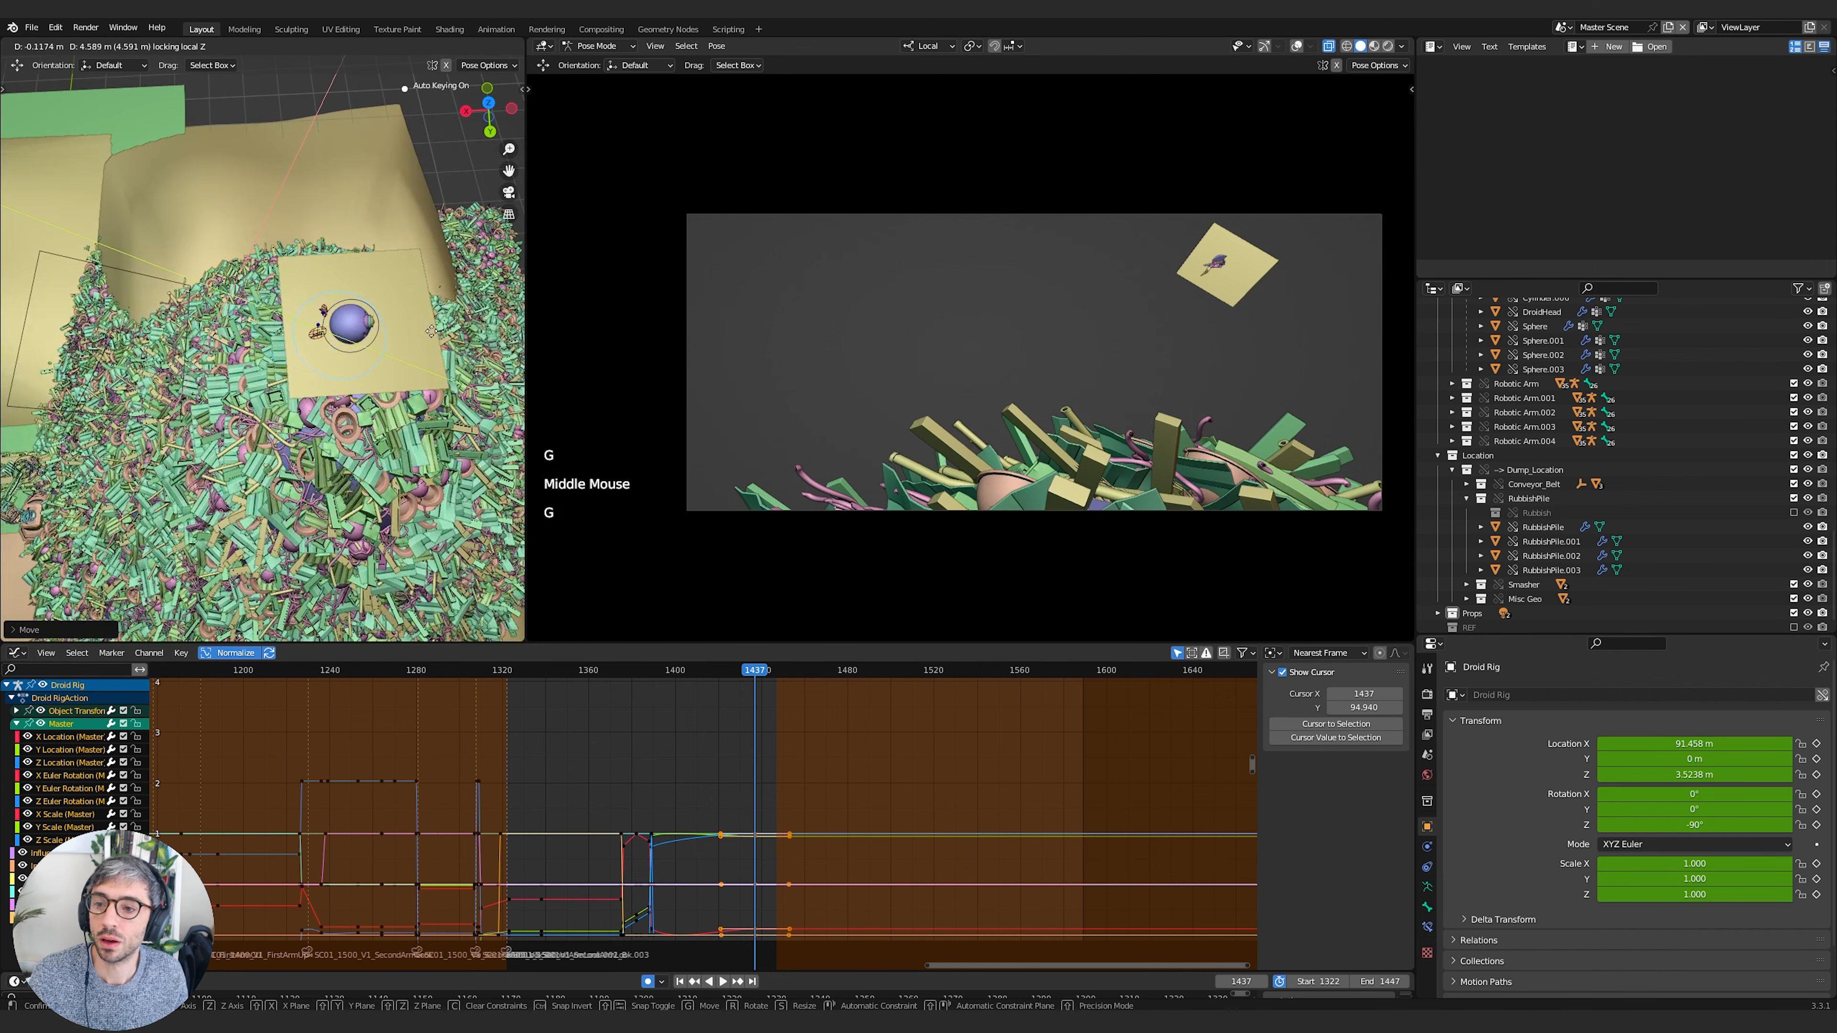
click(430, 310)
middle_drag(432, 309, 437, 309)
key(g)
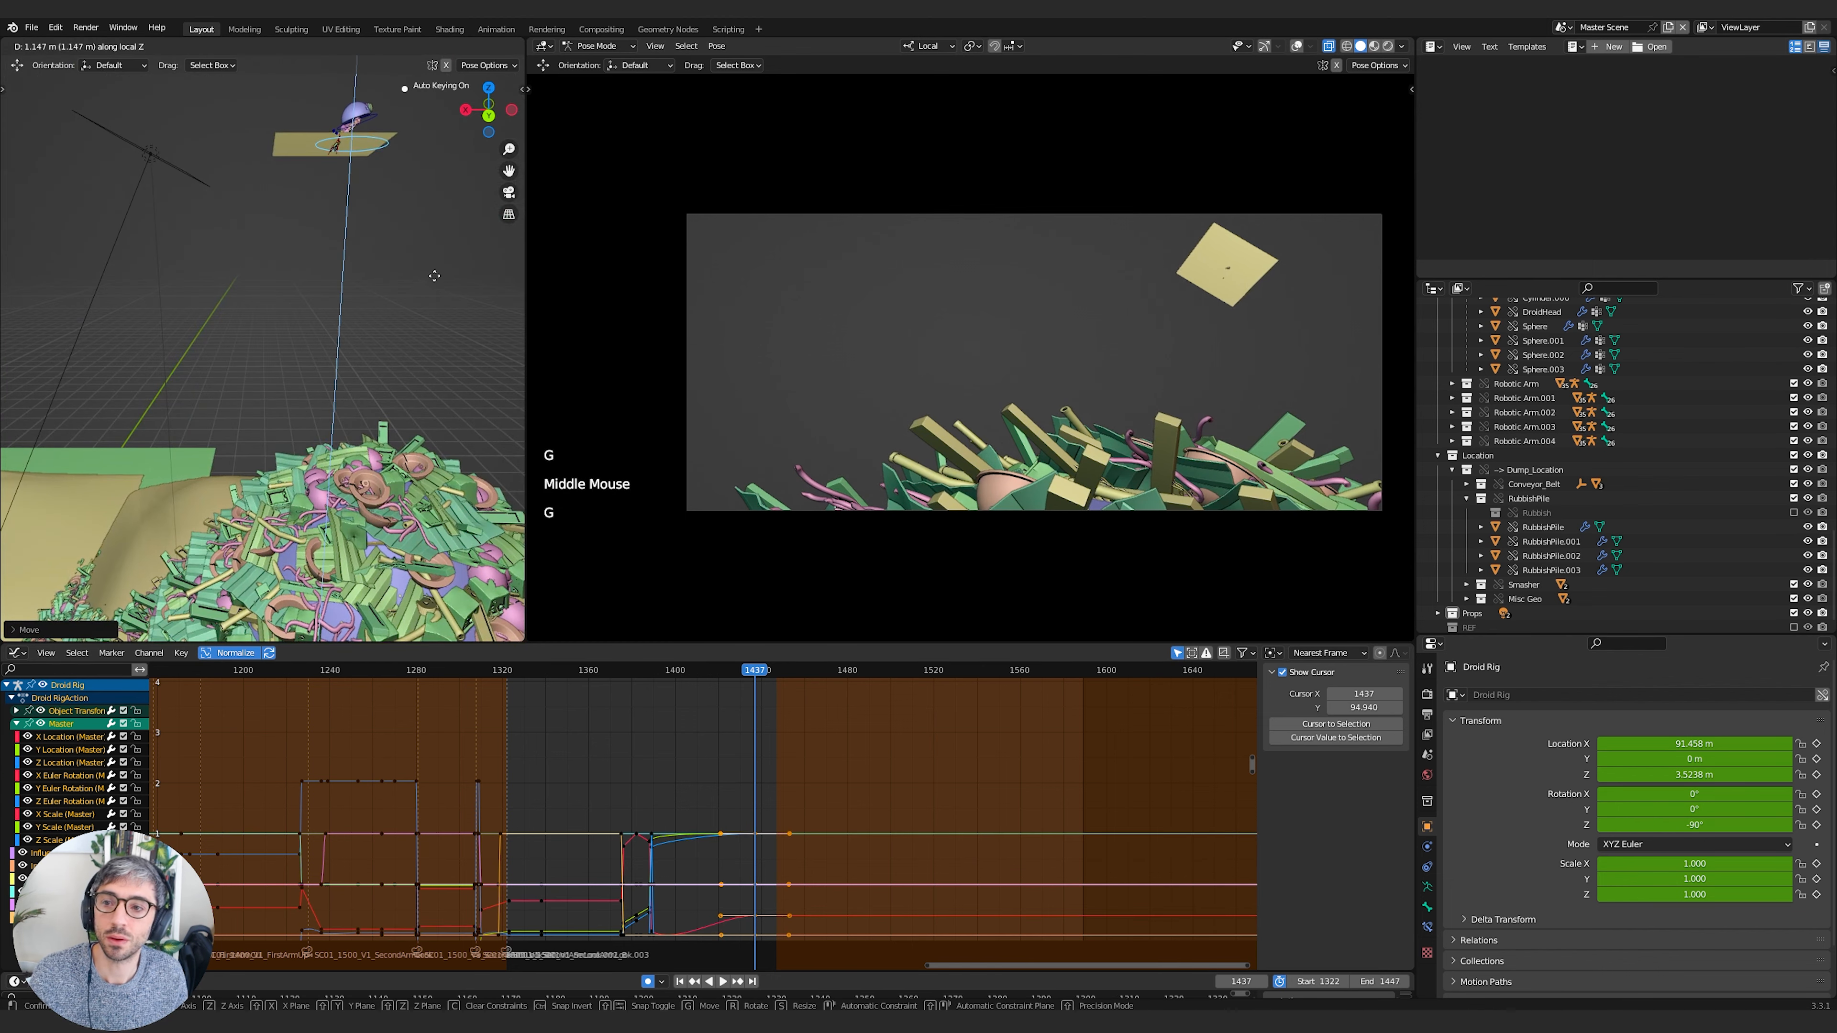
click(435, 267)
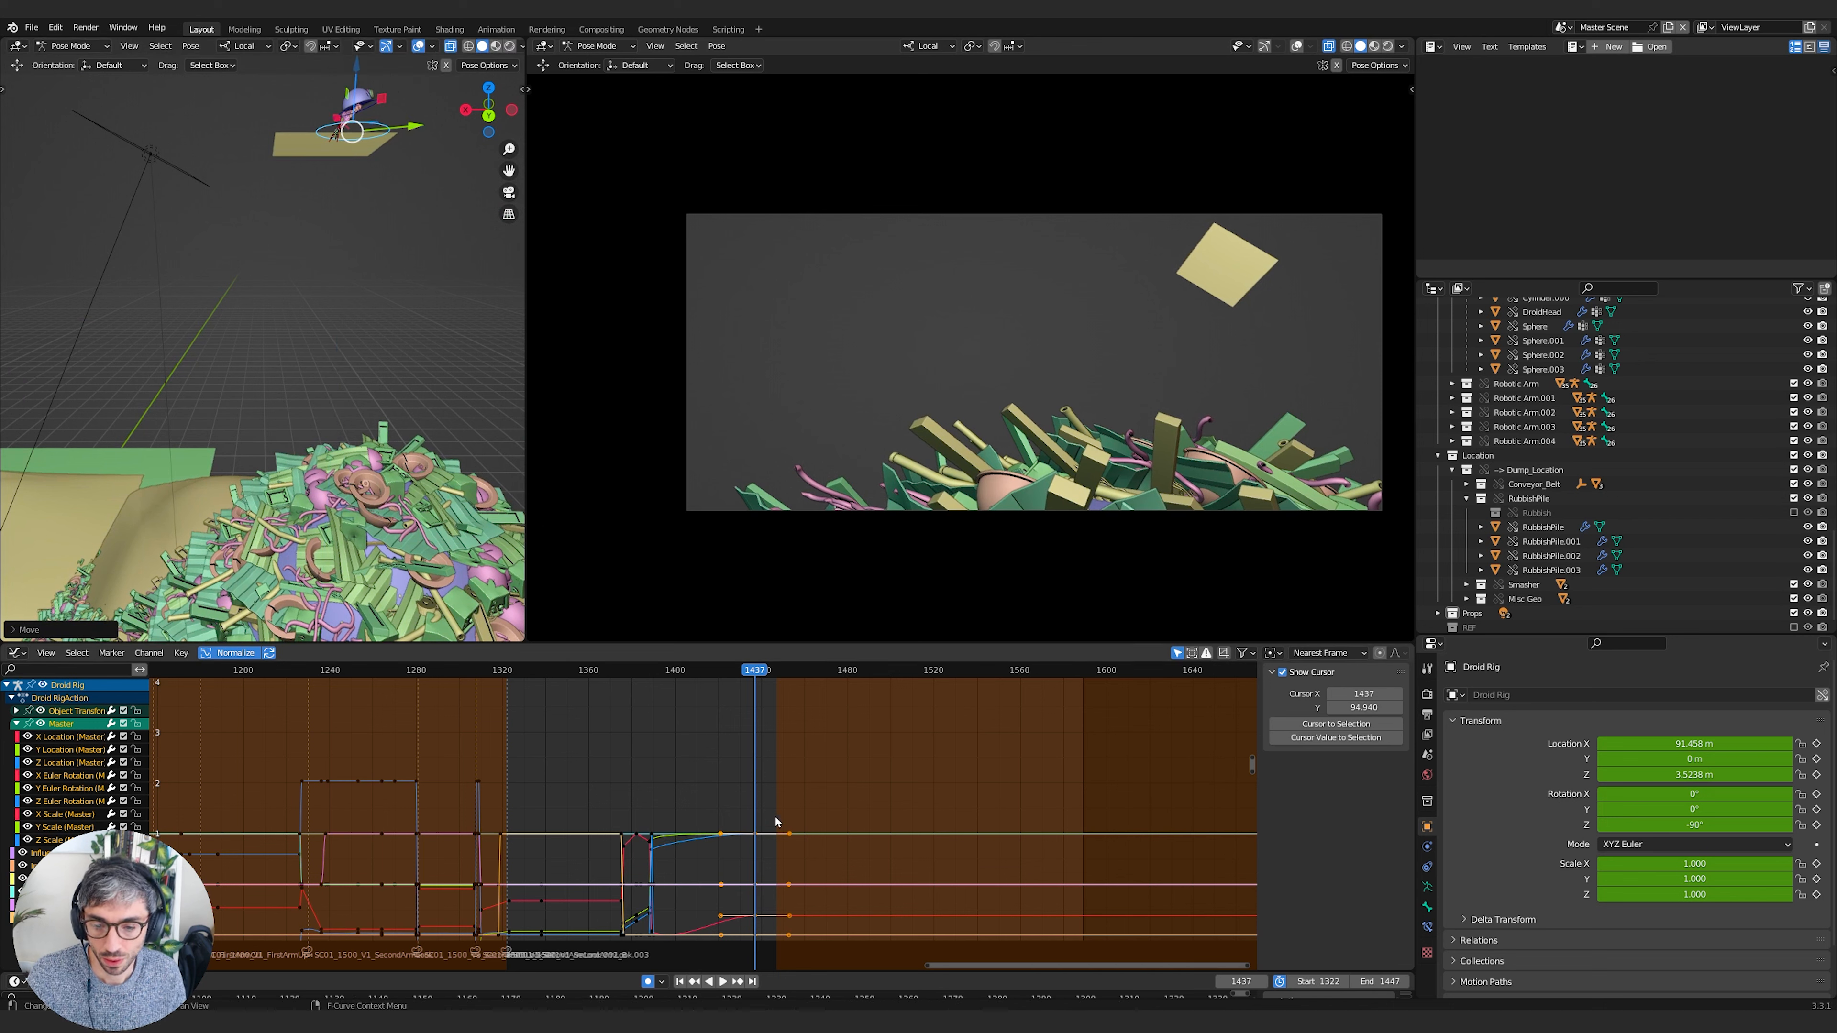
Go back to frame 1389 and step across the cut to check which camera the shot uses
shift+middle_drag(776, 821, 804, 674)
scroll(836, 791, up, 4)
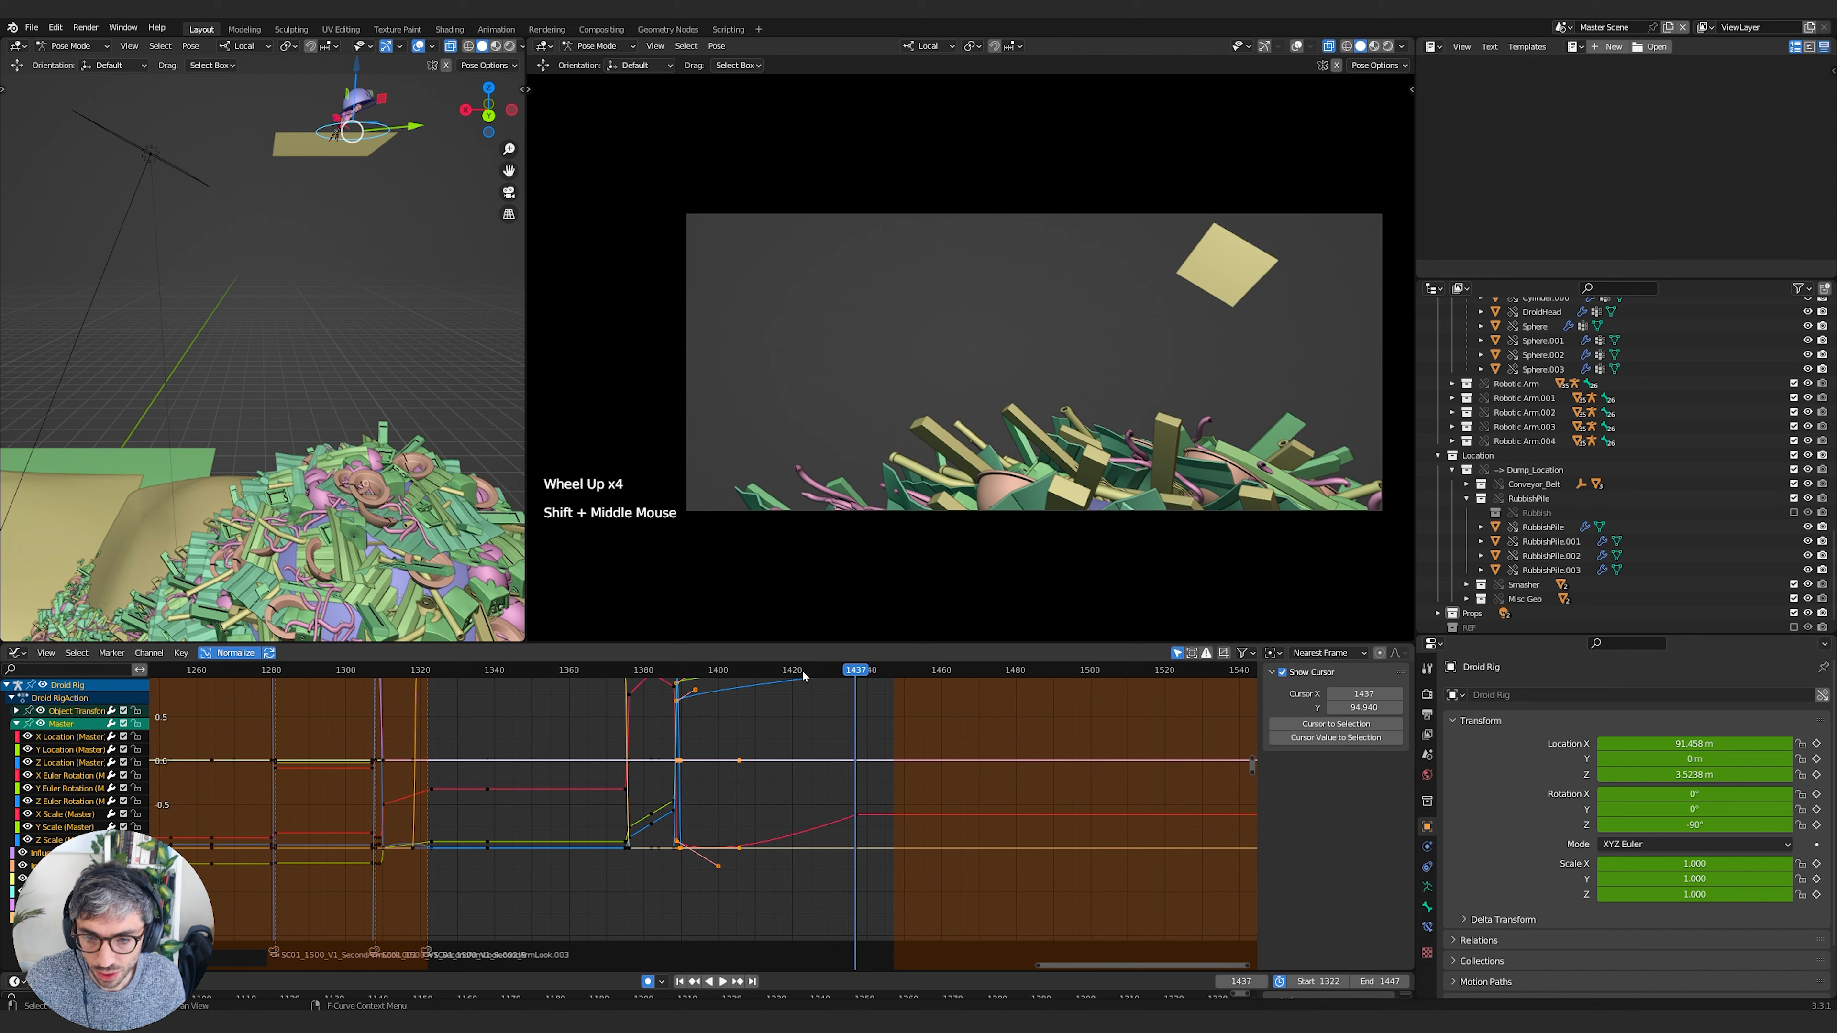
click(750, 661)
drag(724, 671, 688, 684)
key(Left)
key(Left)
key(Left)
key(Left)
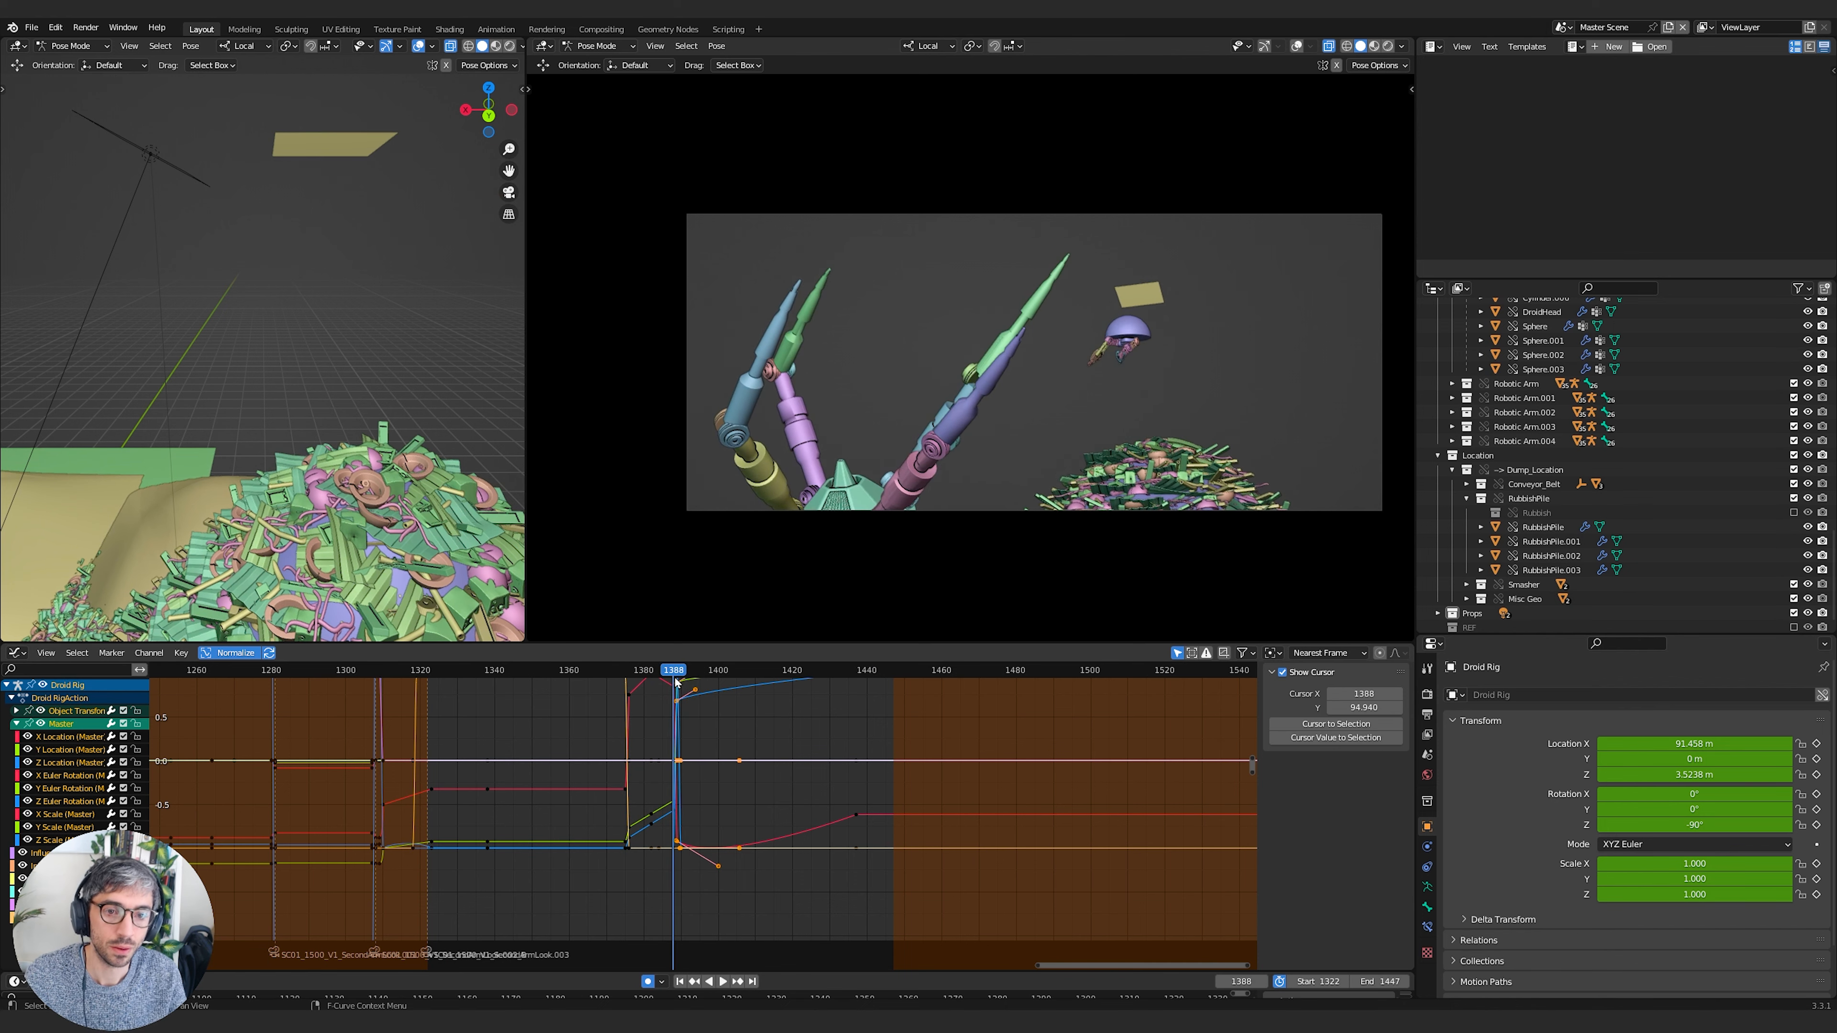
key(Right)
key(Right)
key(Left)
key(Right)
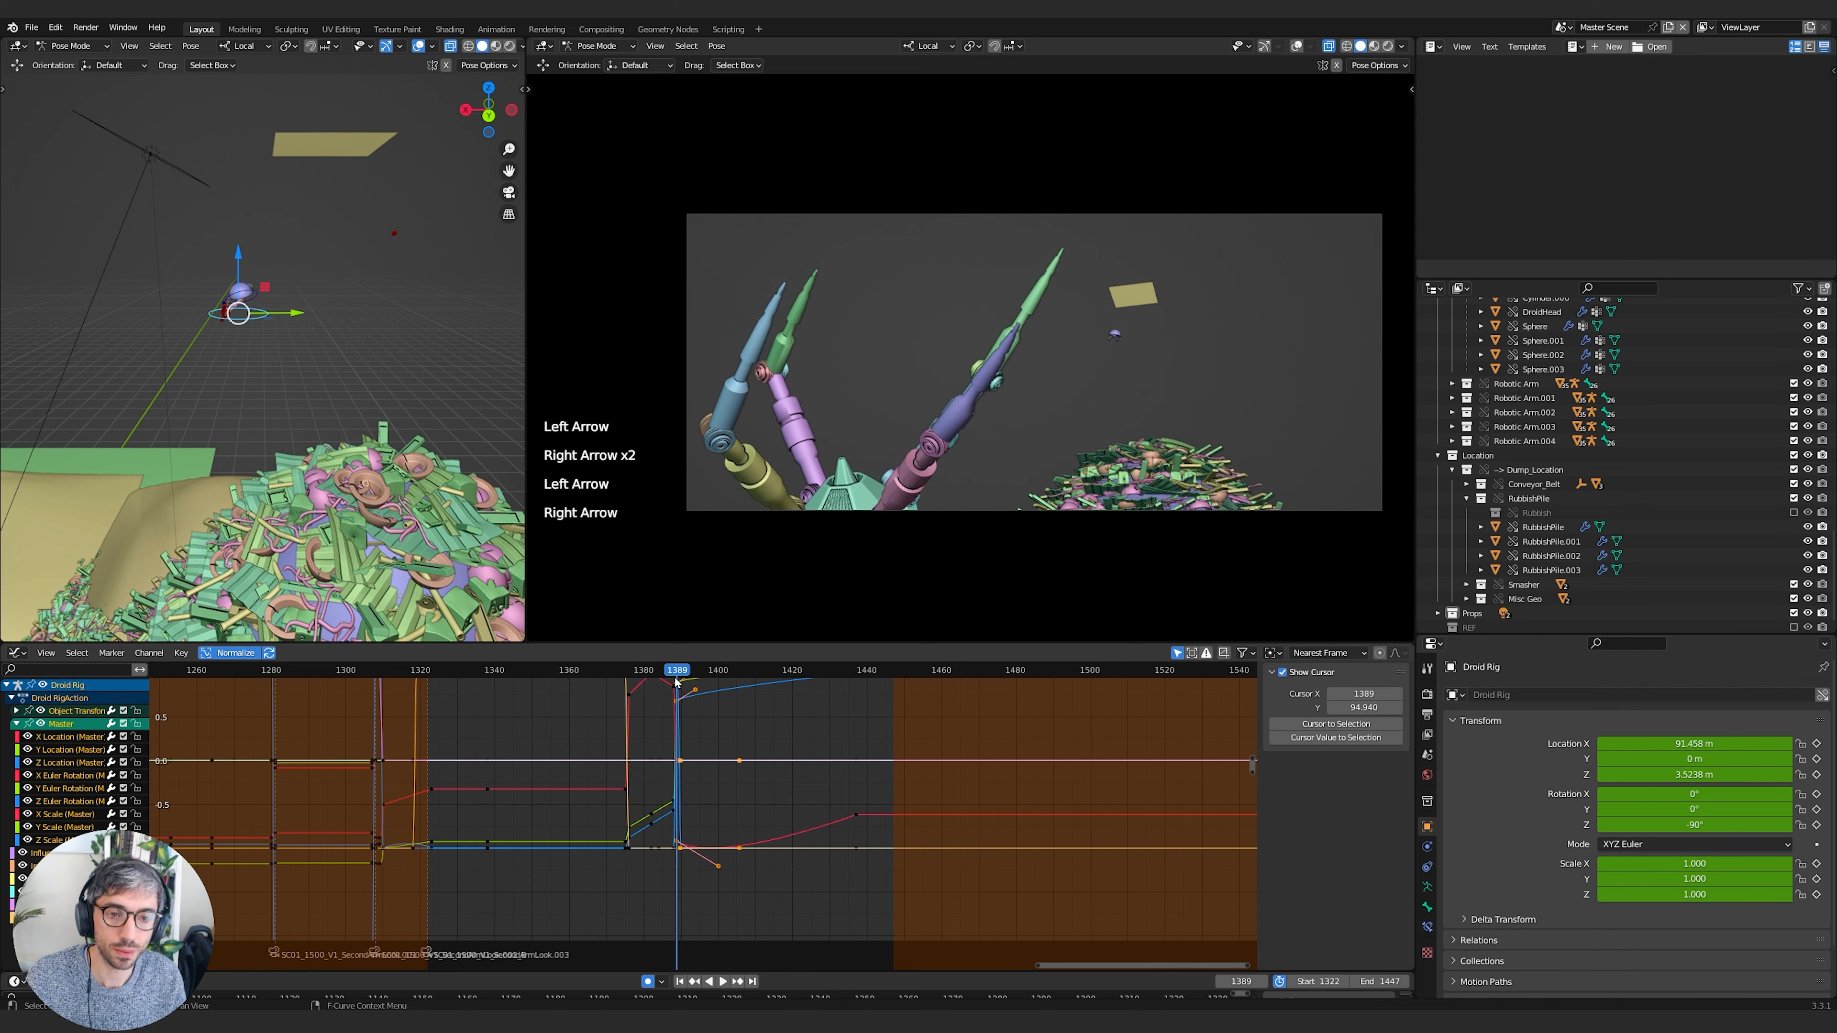
Select the SC01_1500_V1_SecondArmLook.004 camera in Object Mode and bind it to a marker at frame 1389
scroll(1584, 436, up, 5)
key(Tab)
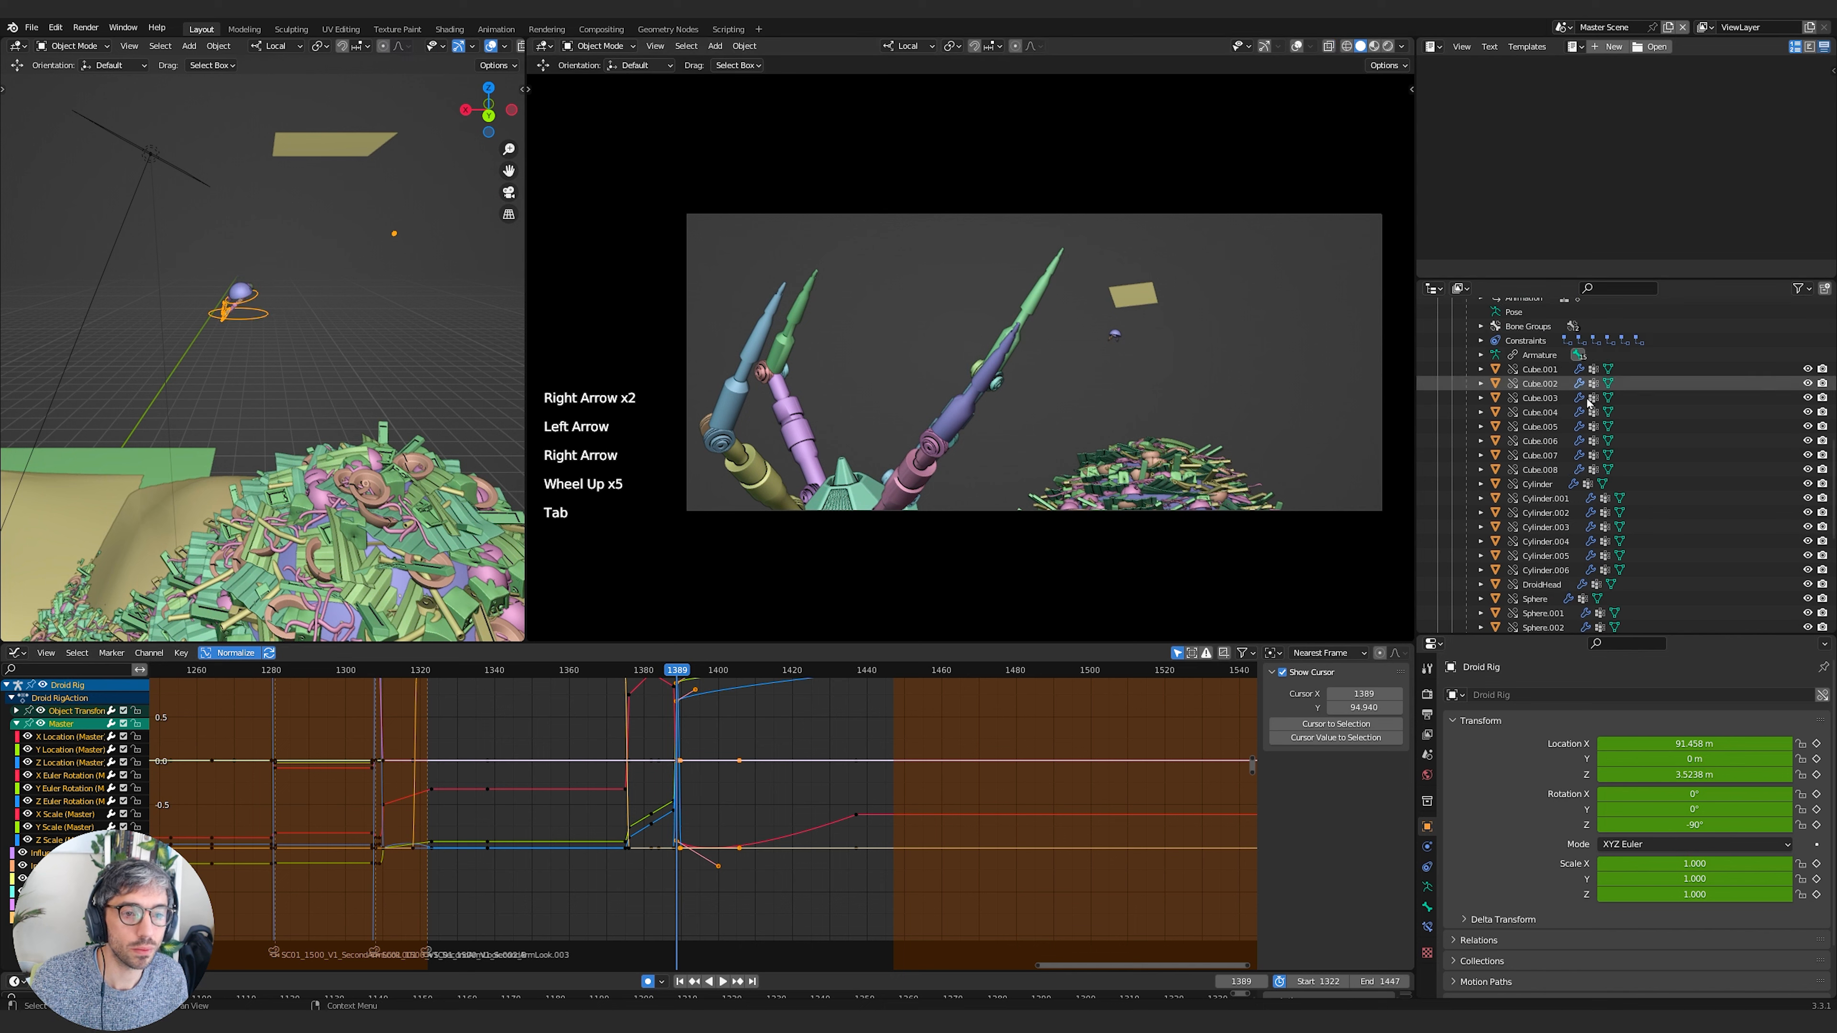
scroll(1584, 436, up, 2)
scroll(1584, 436, up, 1)
click(1588, 414)
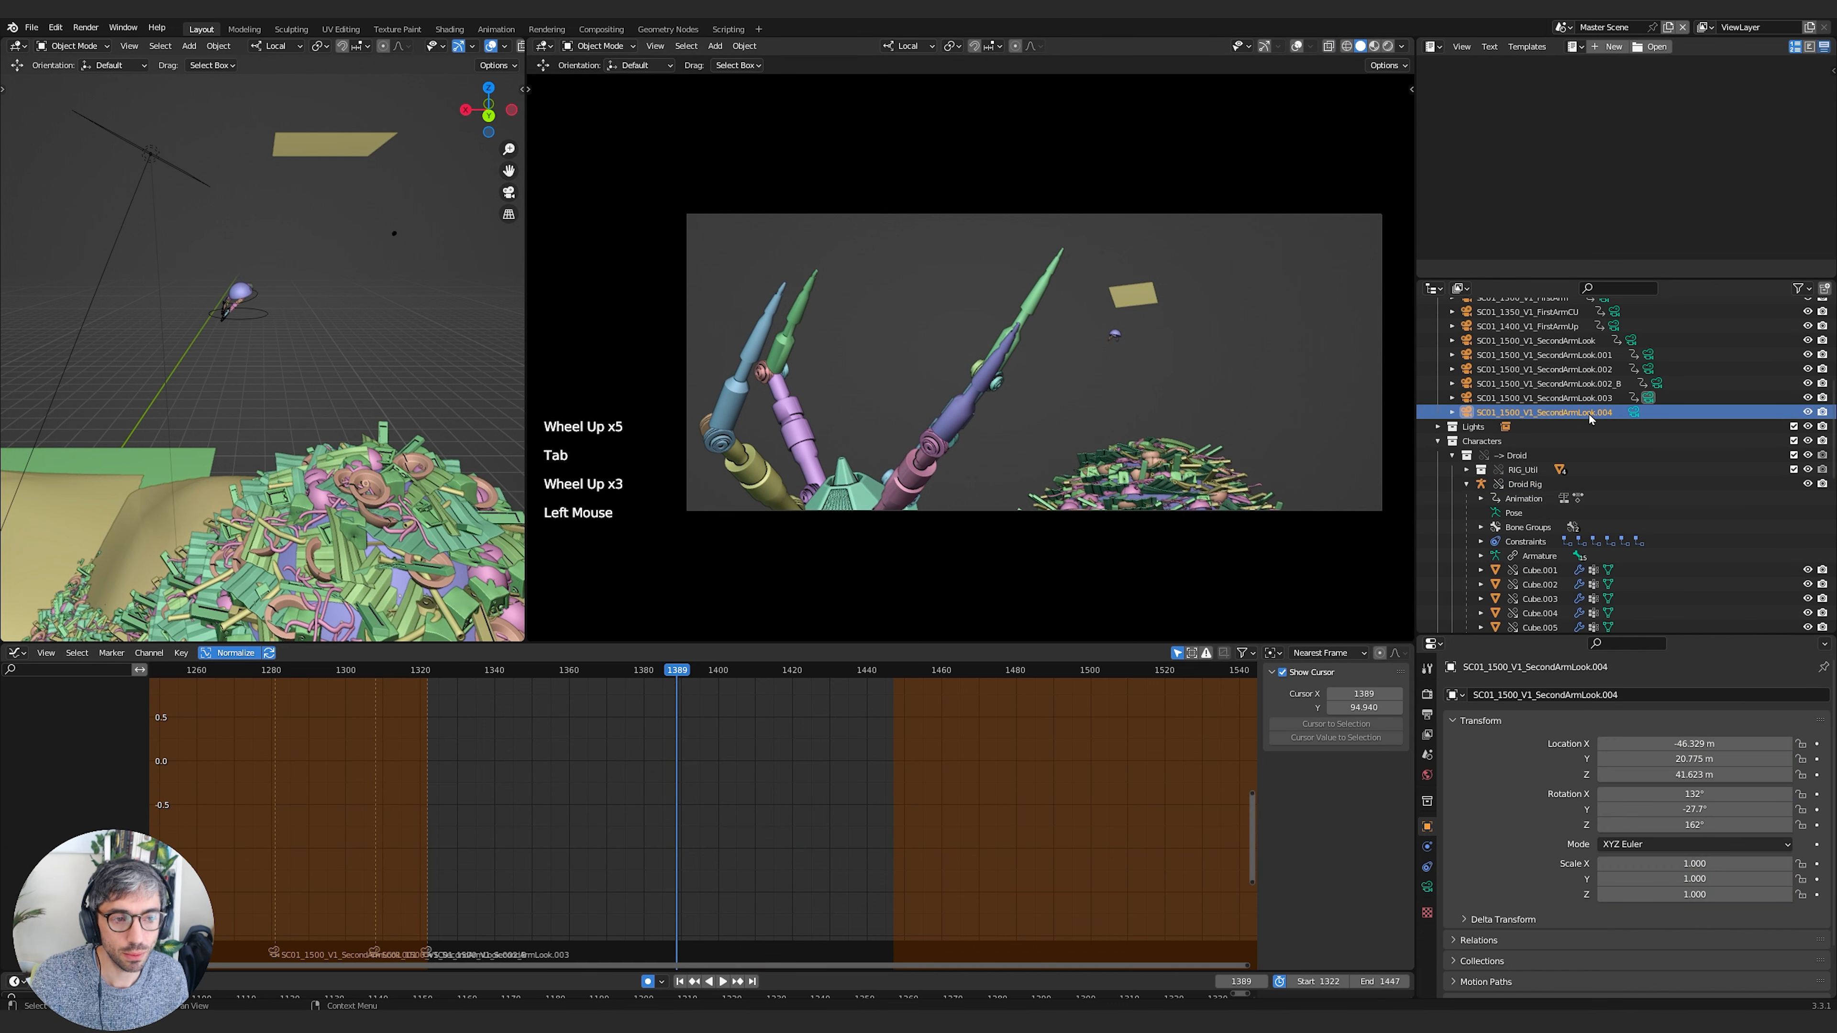
click(1635, 413)
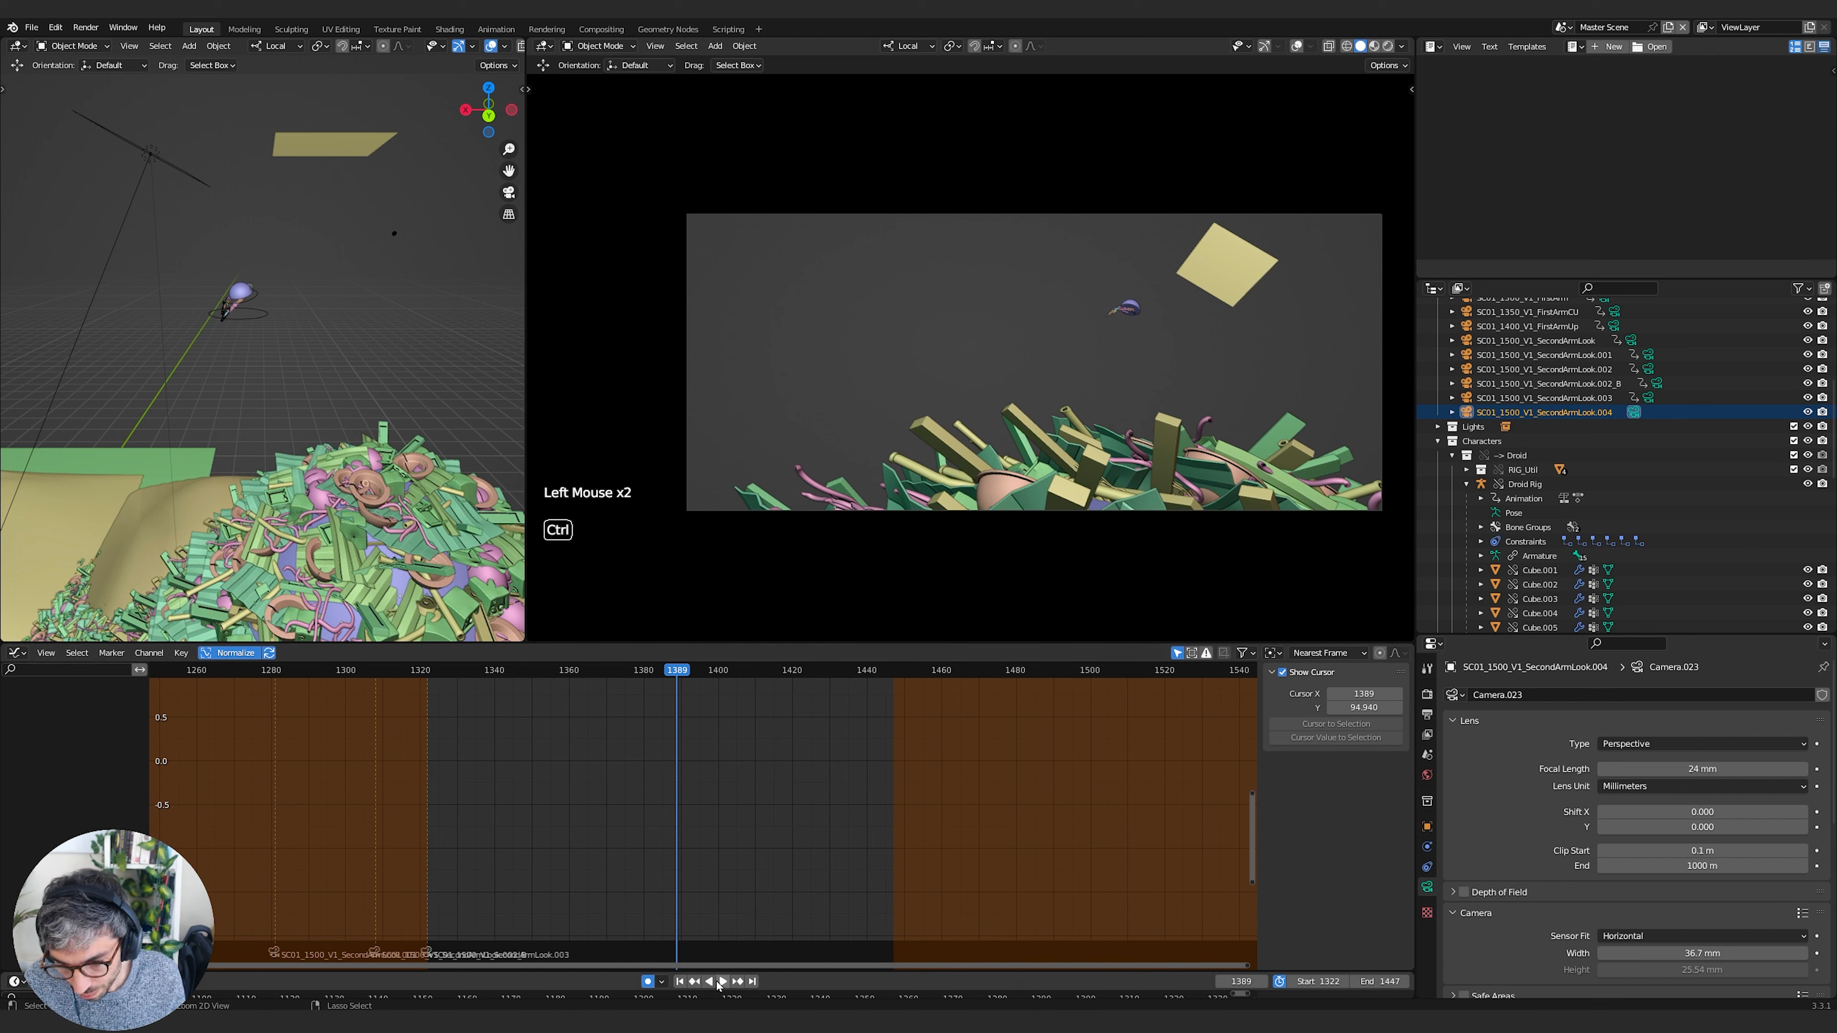
key(ctrl+b)
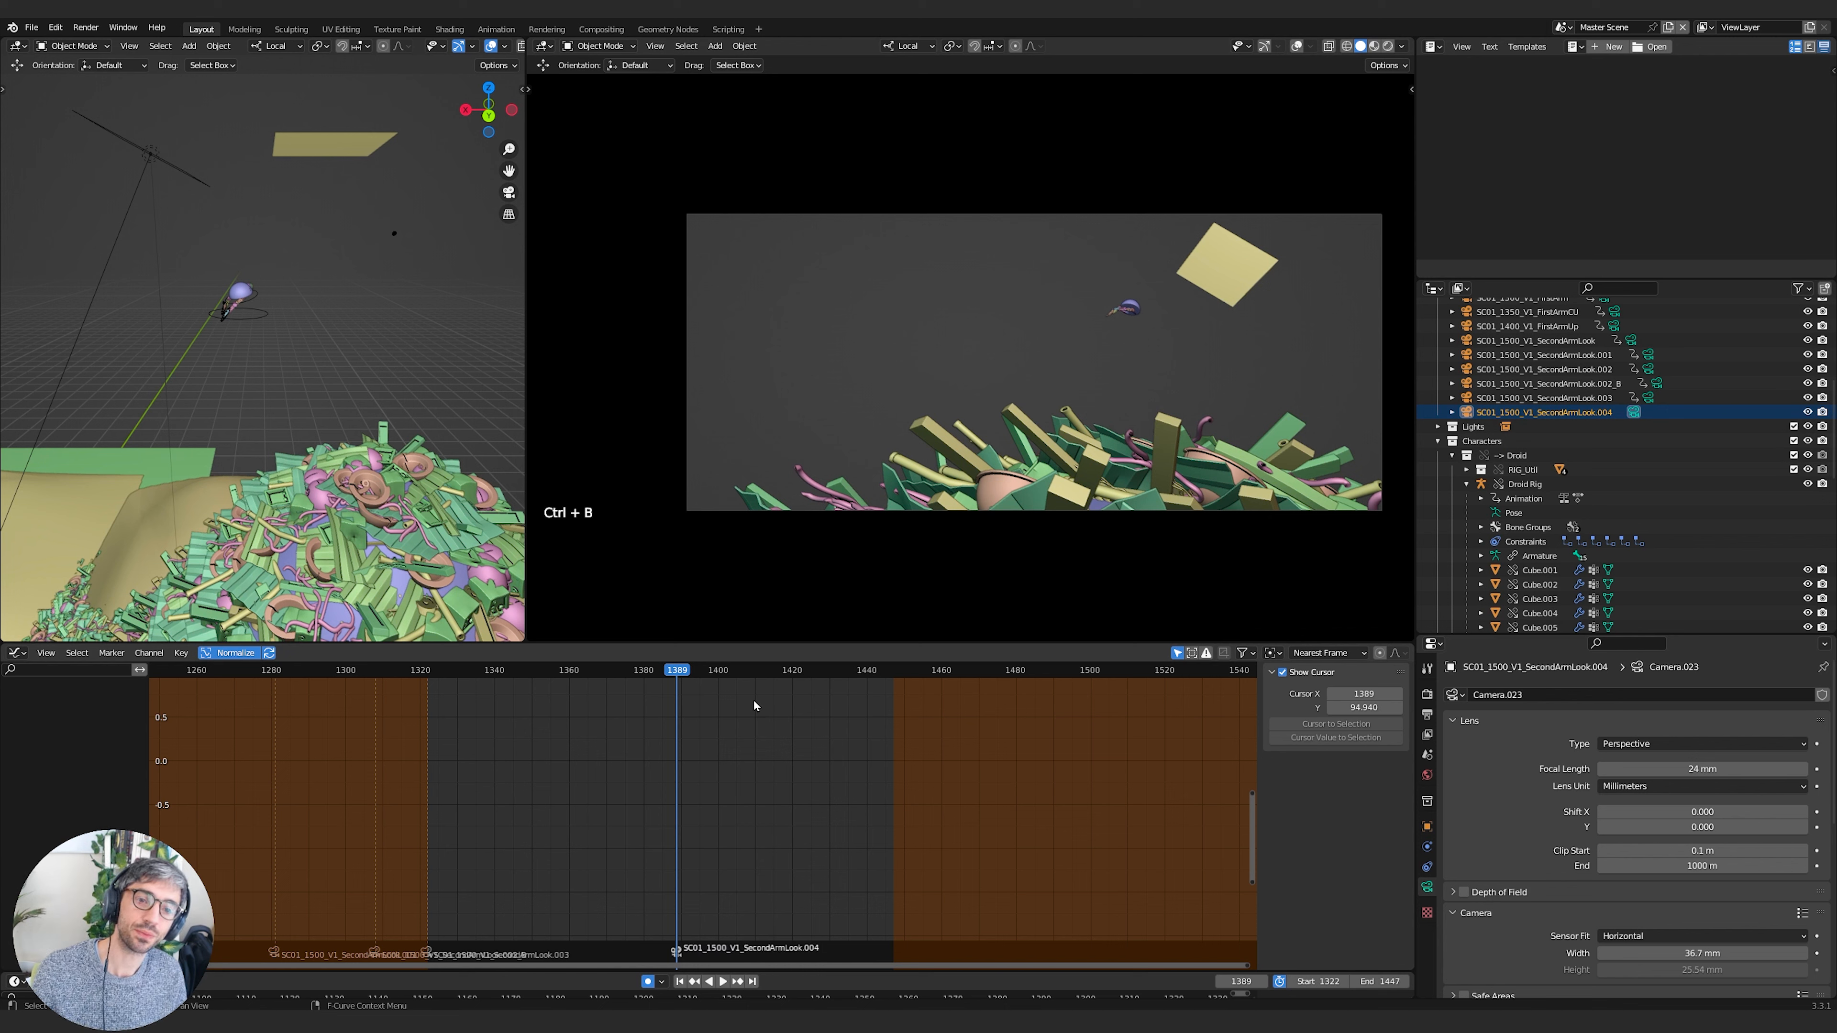
Go to frame 1423, return to Pose Mode on the Droid Rig and box-select the Master keyframes around frame 1389
drag(680, 664, 803, 663)
click(342, 170)
key(Tab)
key(b)
drag(631, 680, 597, 935)
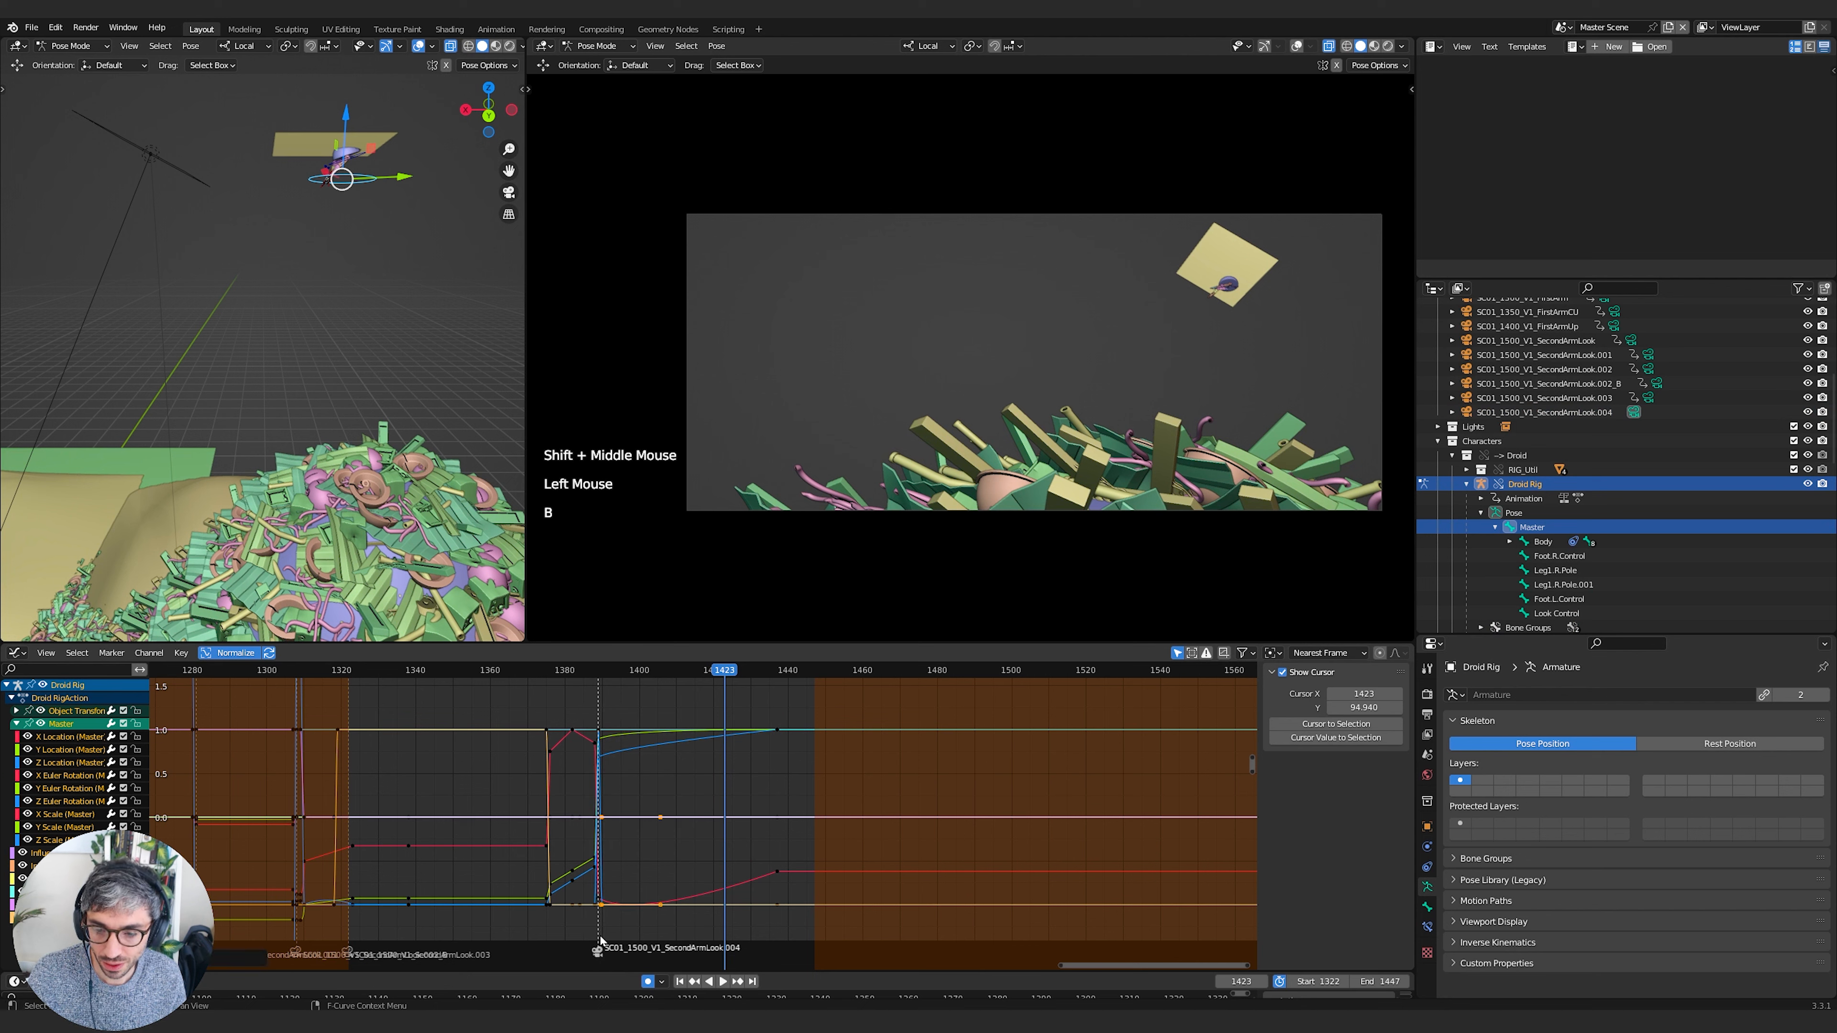
Delete the extra Master keyframes immediately after the SecondArmLook.004 marker, keeping those at frame 1389
shift+middle_drag(665, 786, 779, 779)
click(611, 817)
click(730, 805)
key(b)
drag(654, 700, 620, 900)
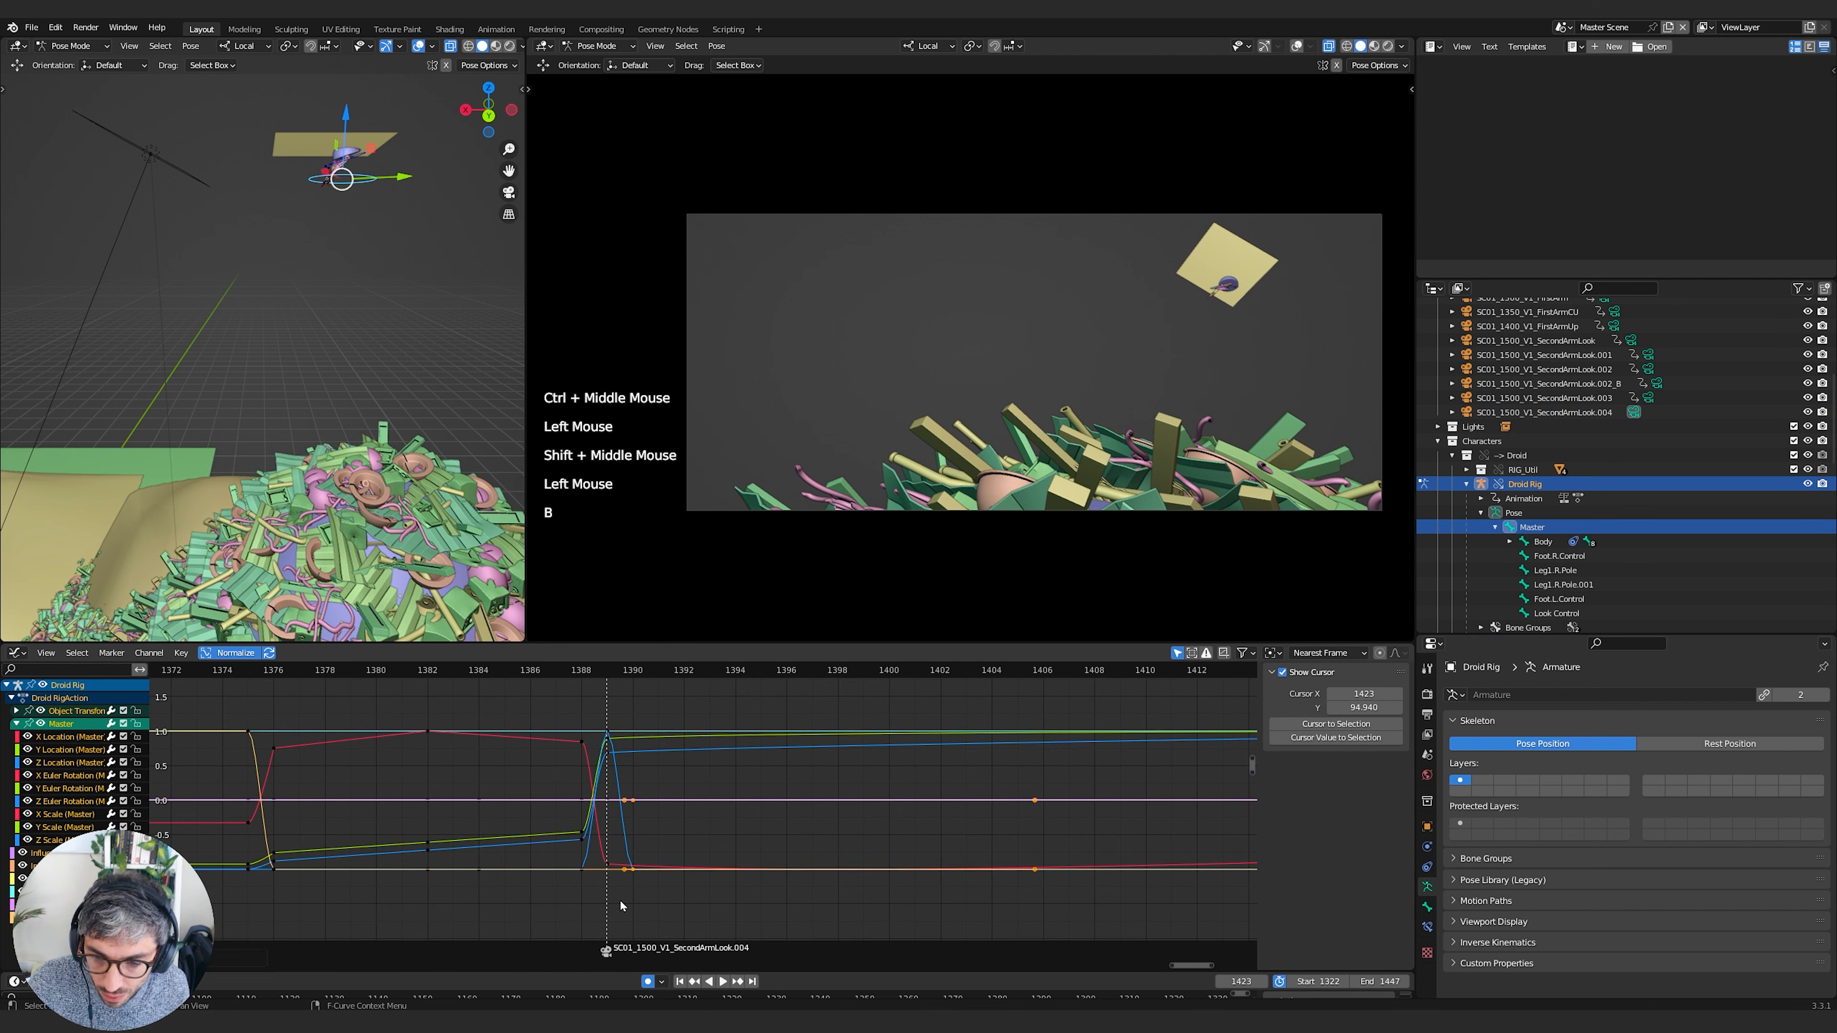
key(Delete)
scroll(796, 798, down, 1)
click(723, 752)
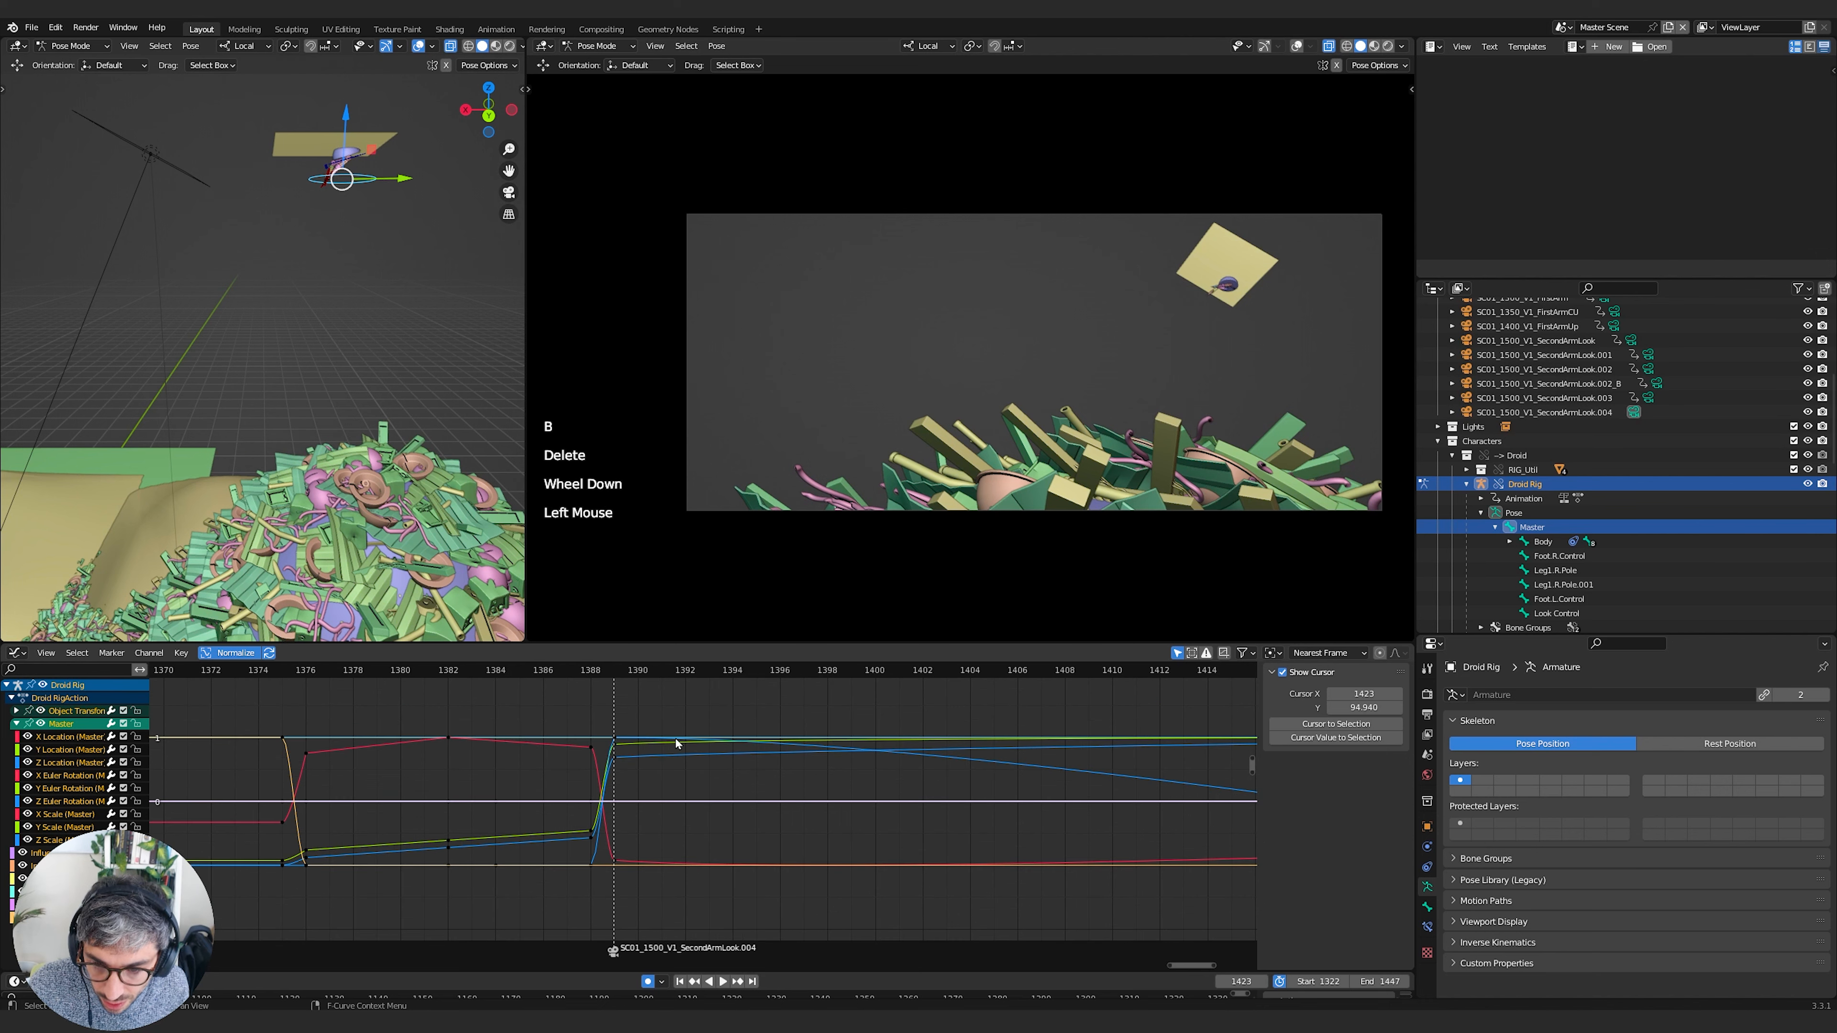
Select the droid's Master keyframes at frame 1389 and scale them together to shorten their handles
key(b)
drag(663, 702, 610, 899)
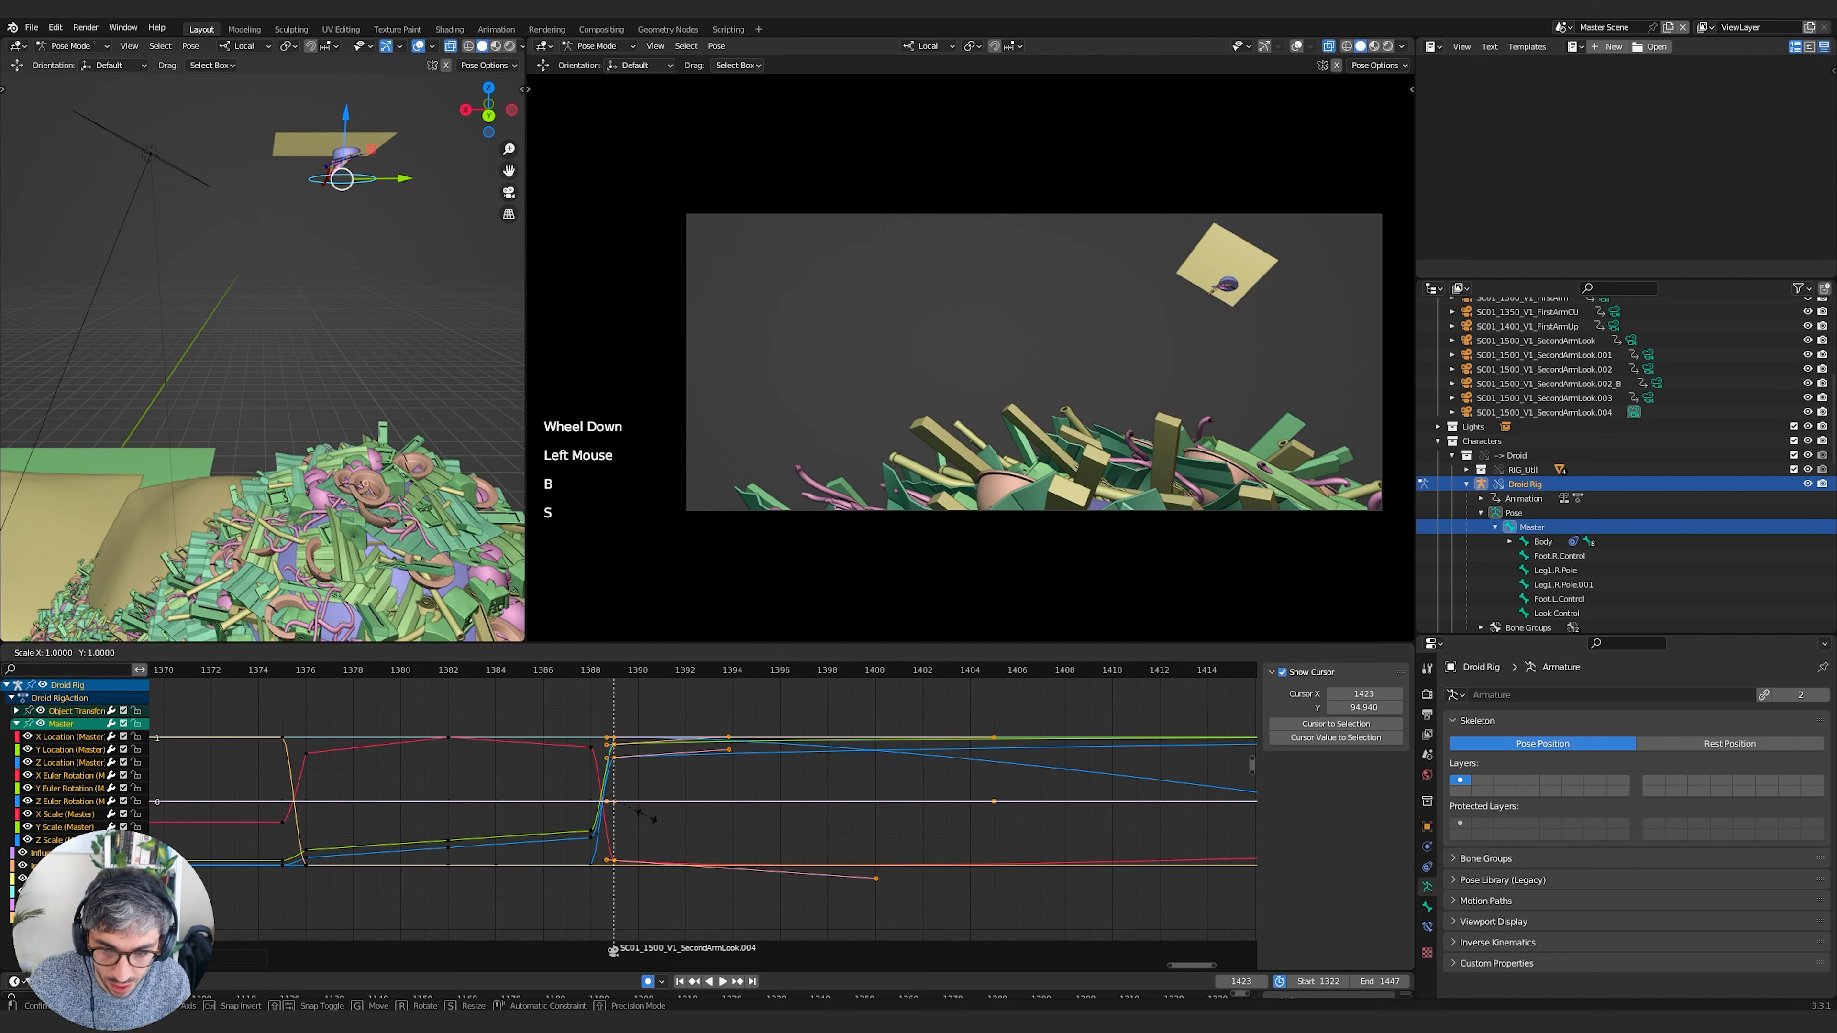
key(s)
key(Return)
shift+middle_drag(729, 904, 644, 913)
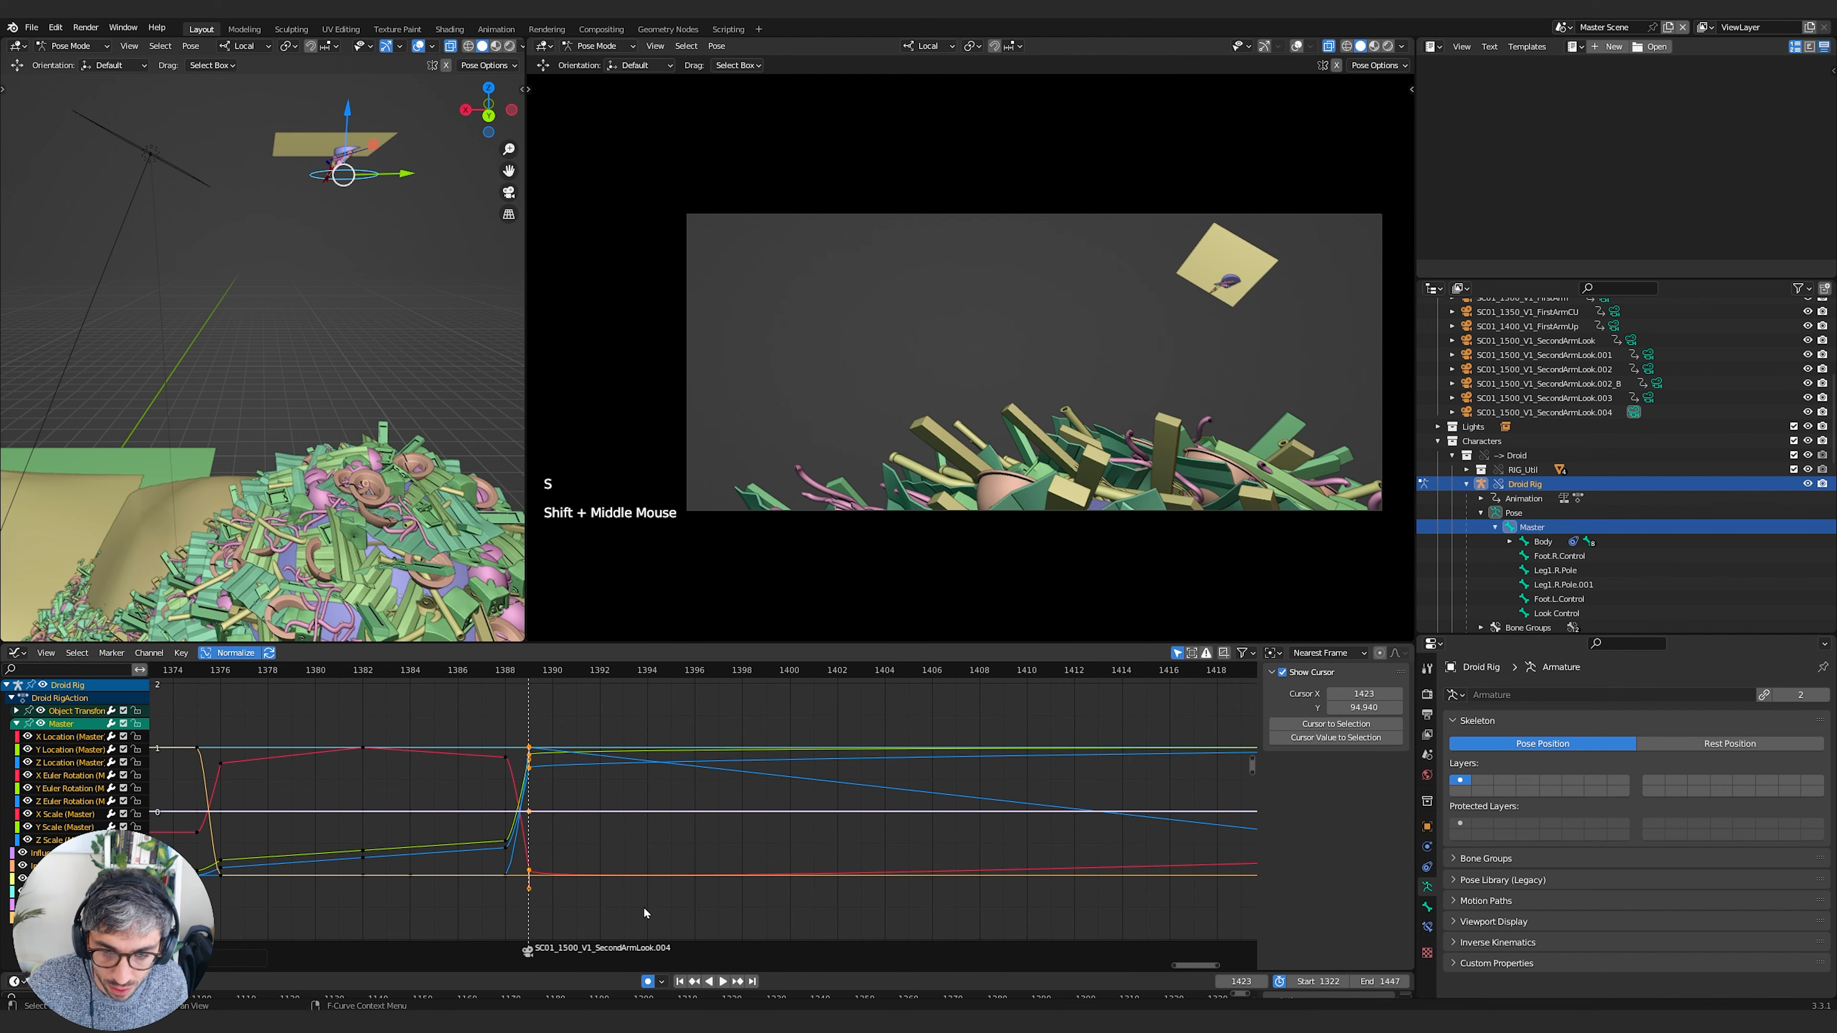
Set the graph's pivot point to Individual Centers and scale the handles of the frame 1389 keyframes to 0
click(1273, 653)
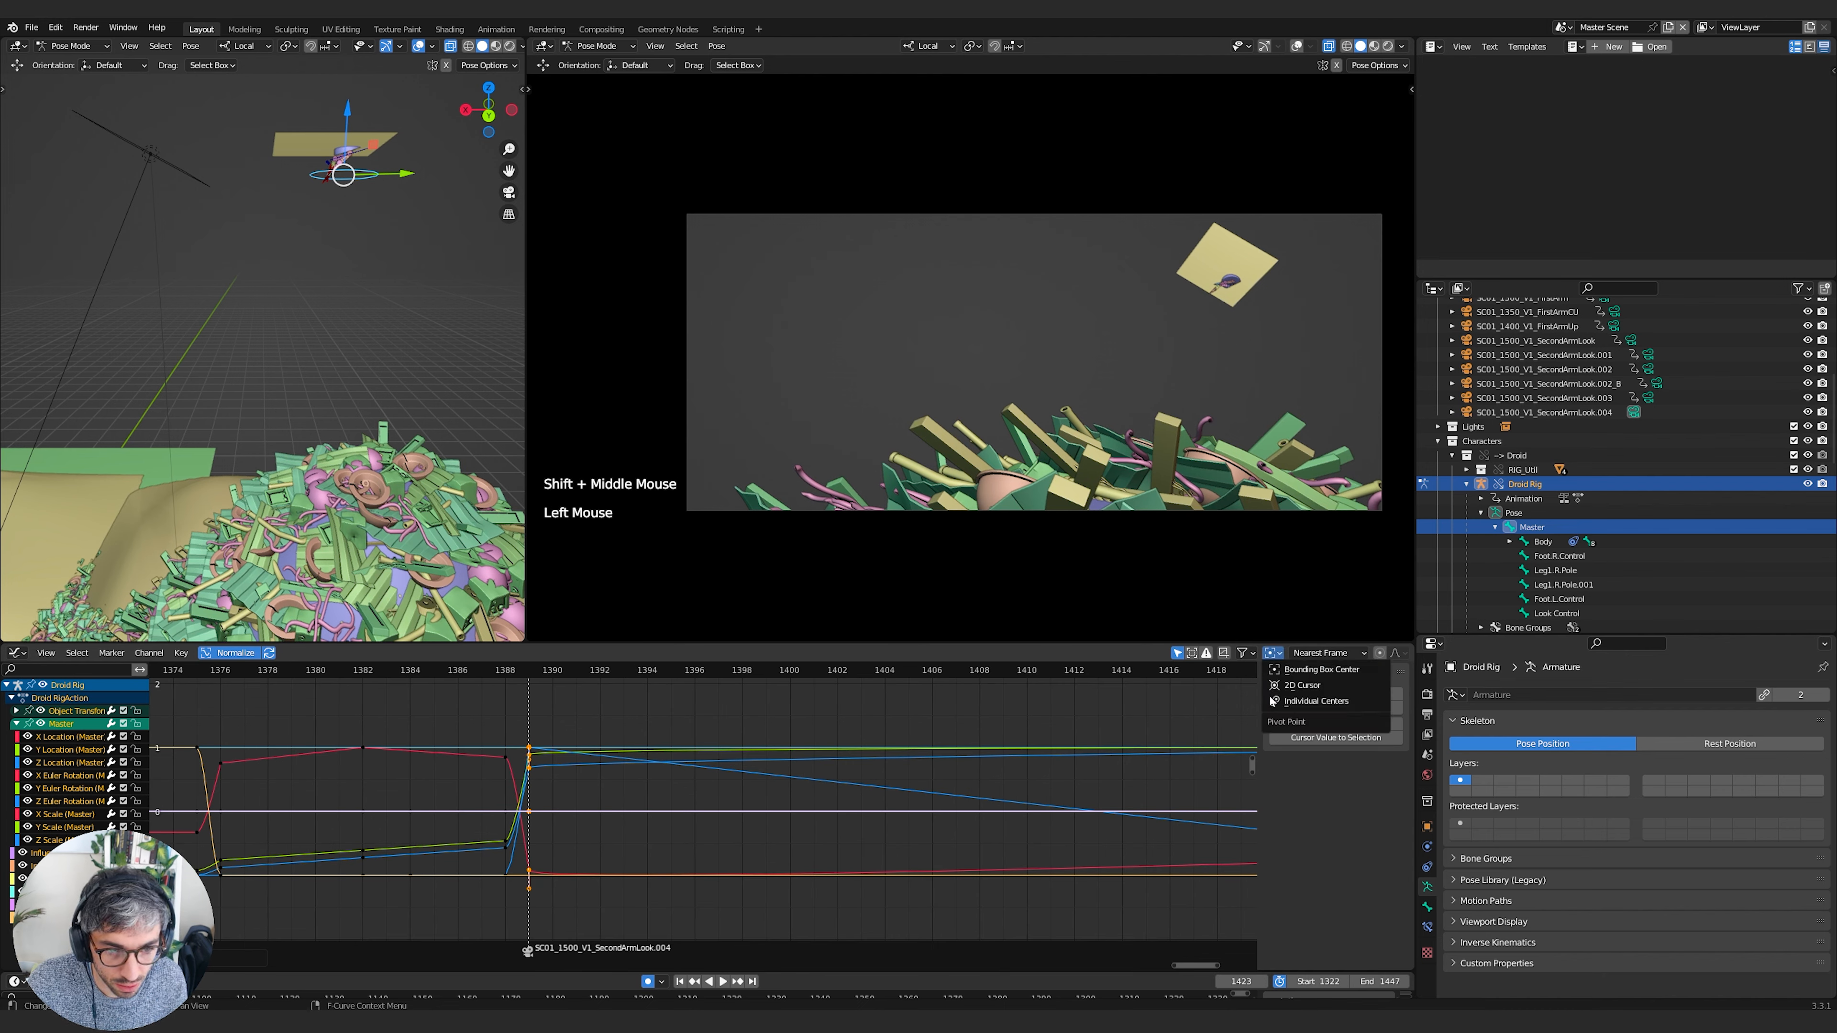
click(1295, 702)
key(s)
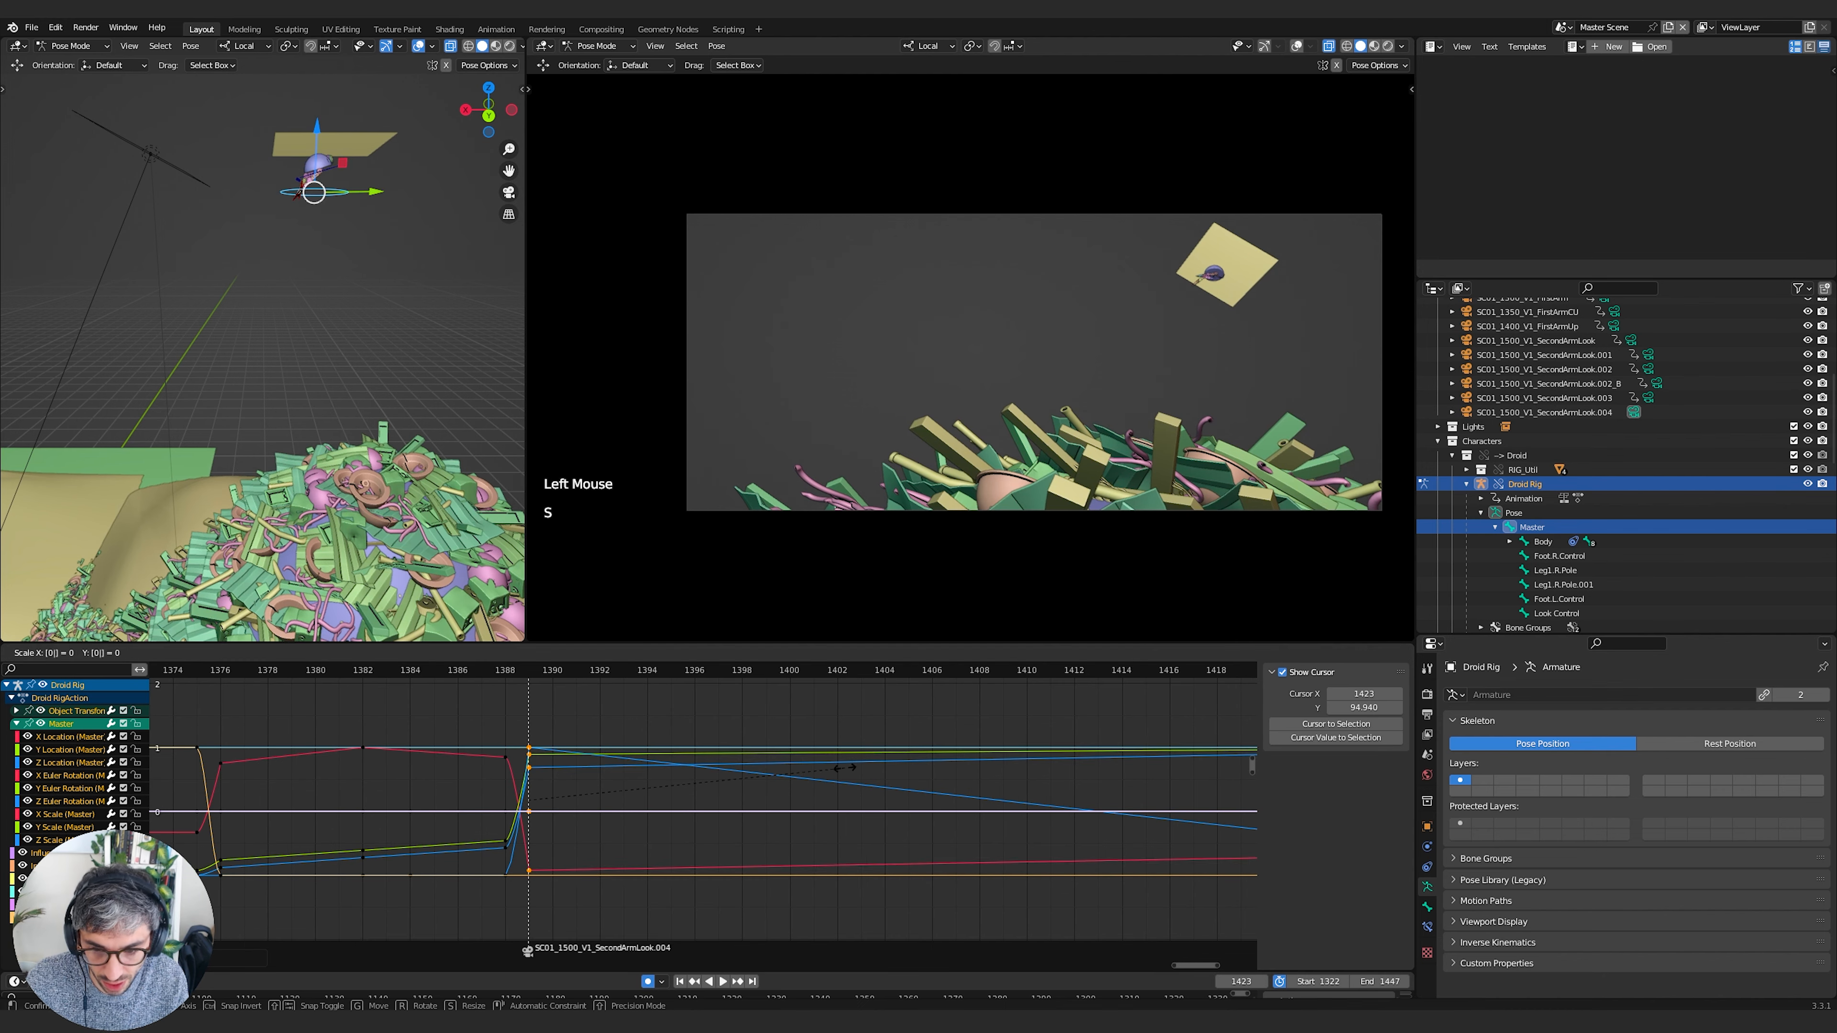
scroll(845, 774, down, 4)
middle_drag(844, 774, 868, 777)
middle_drag(868, 777, 890, 781)
click(897, 783)
middle_drag(947, 783, 906, 783)
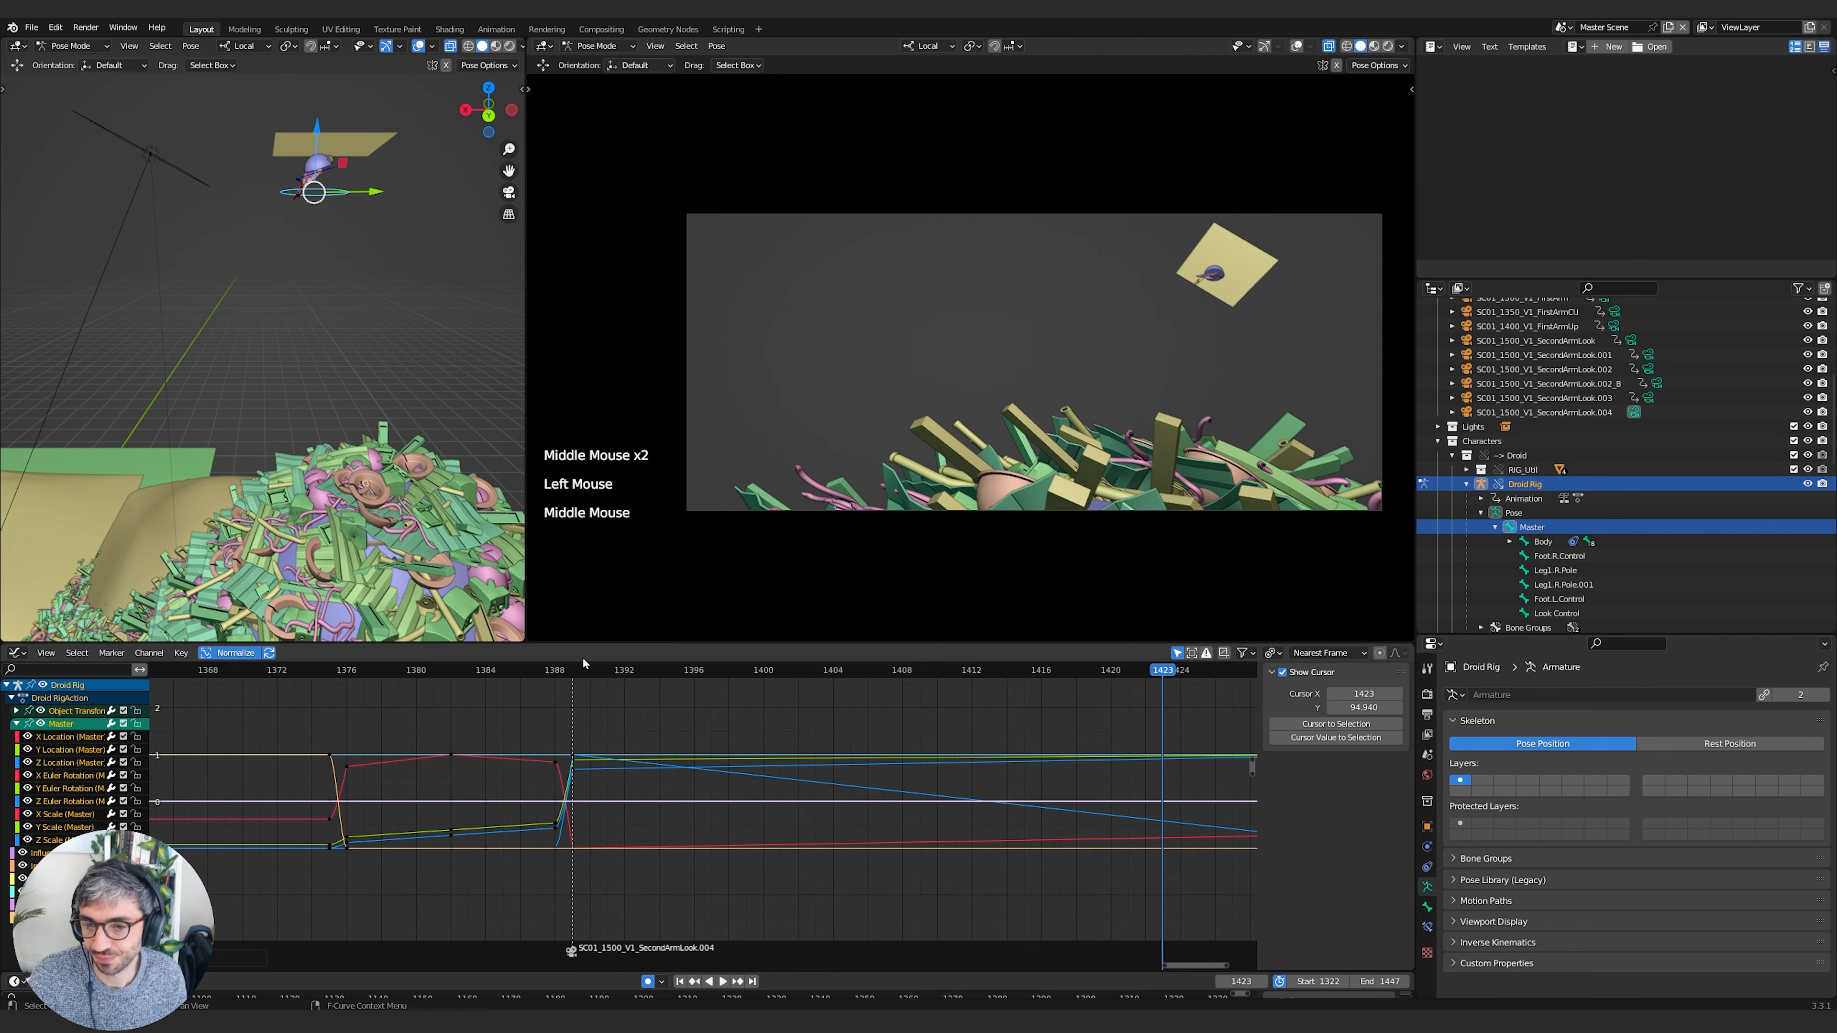
Play the shot from frame 1389, and move the droid's end keyframes earlier to about frame 1404
click(573, 673)
key(space)
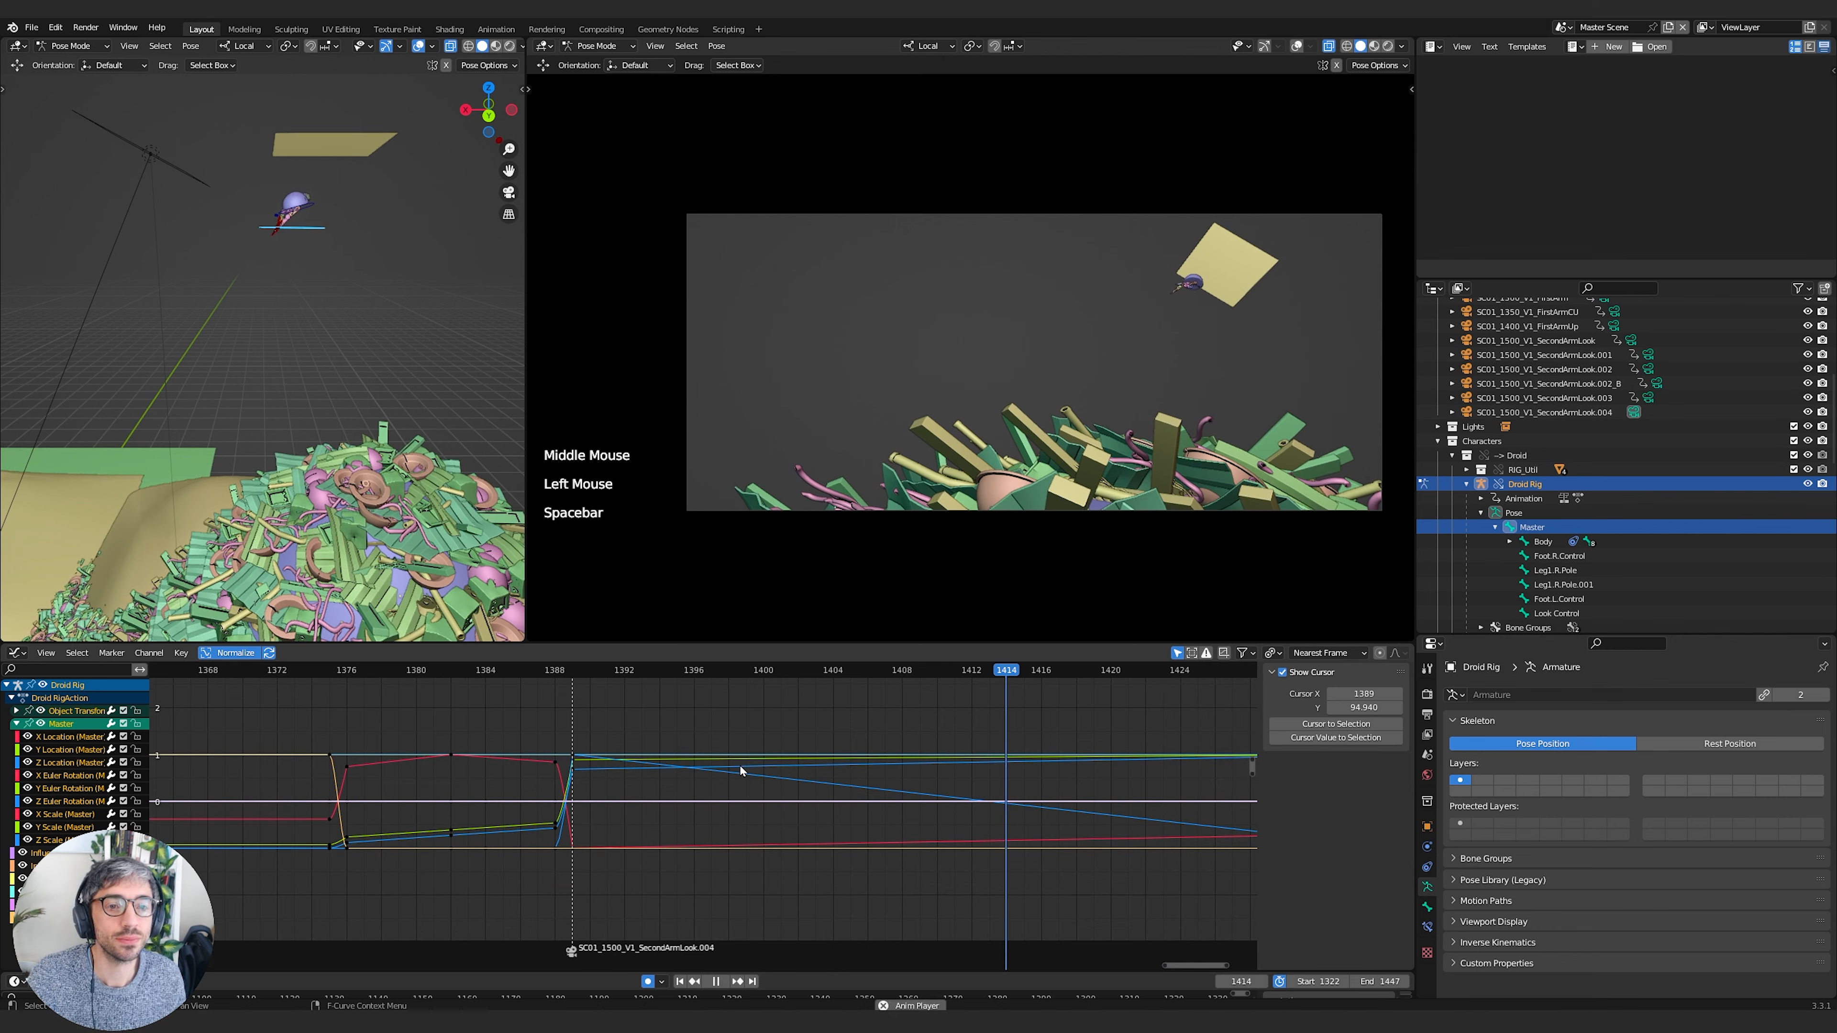
key(space)
scroll(1005, 843, down, 1)
scroll(1048, 837, down, 2)
click(1048, 833)
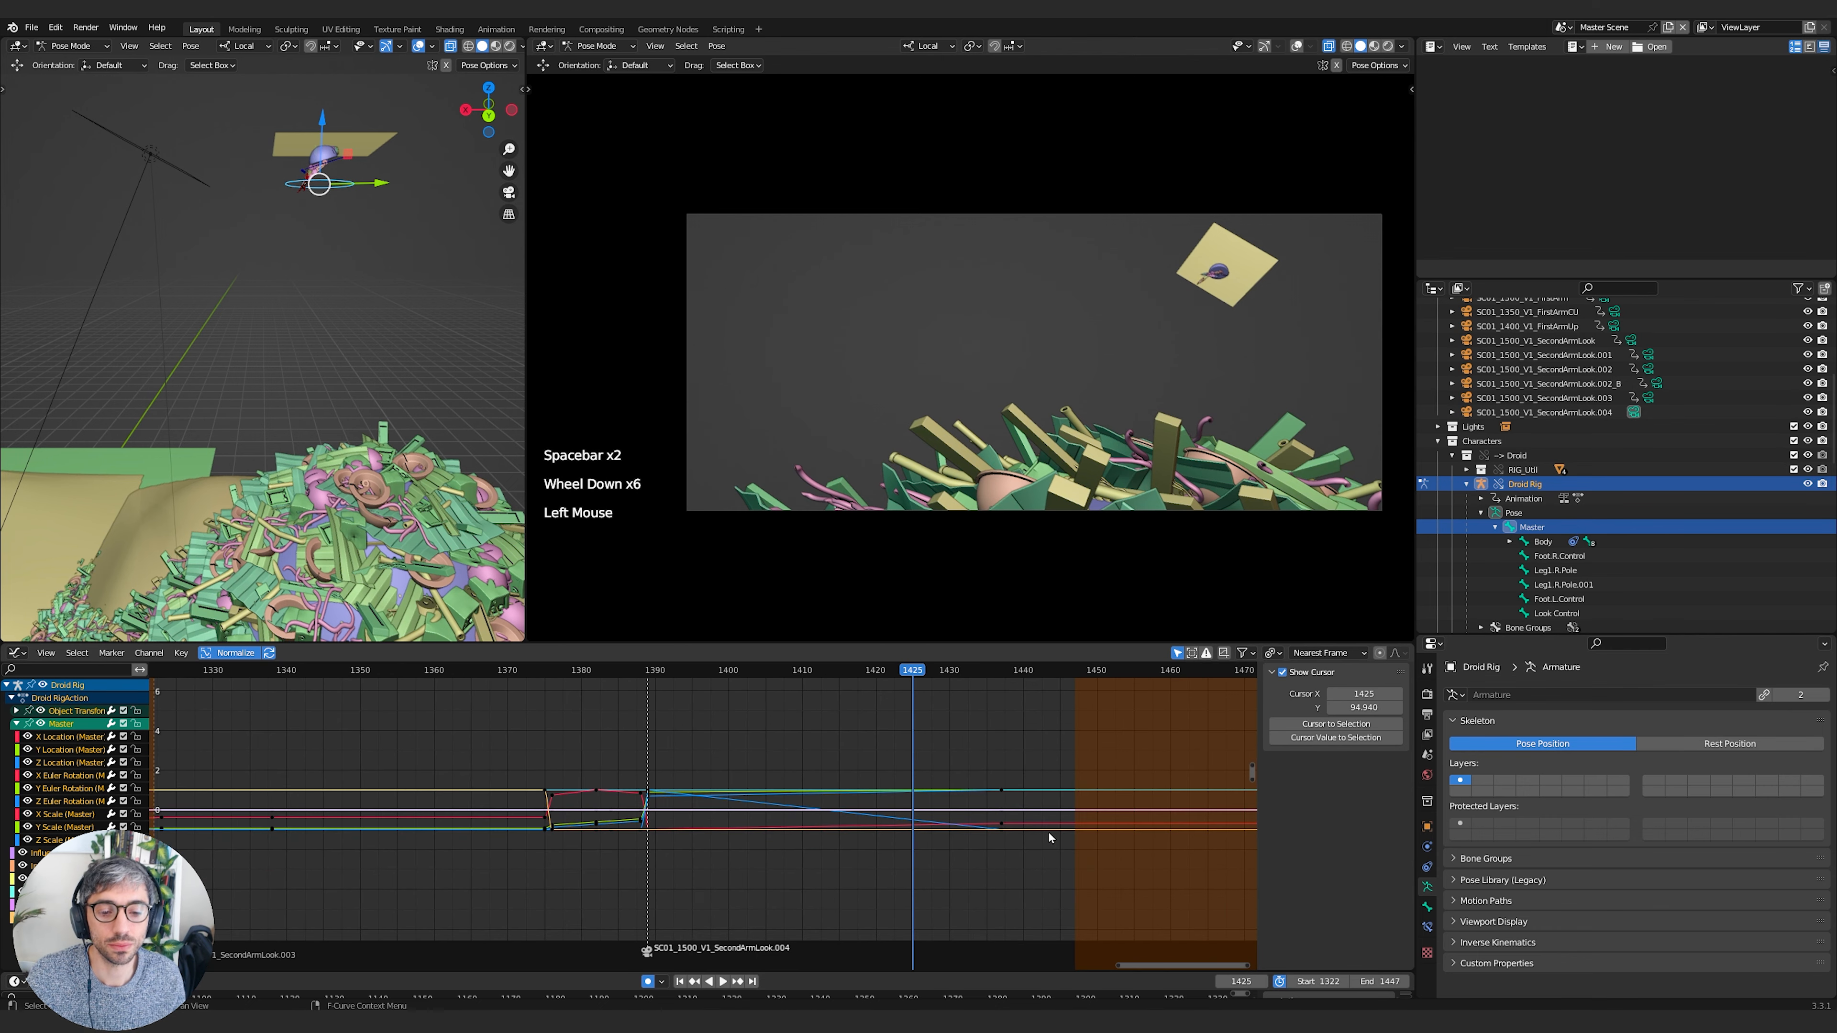
key(b)
drag(1009, 744, 974, 857)
key(g)
click(734, 854)
Replay the droid's flight from frame 1389 and move its end keyframes earlier still, to about frame 1397
key(space)
key(space)
click(647, 670)
key(space)
key(space)
key(g)
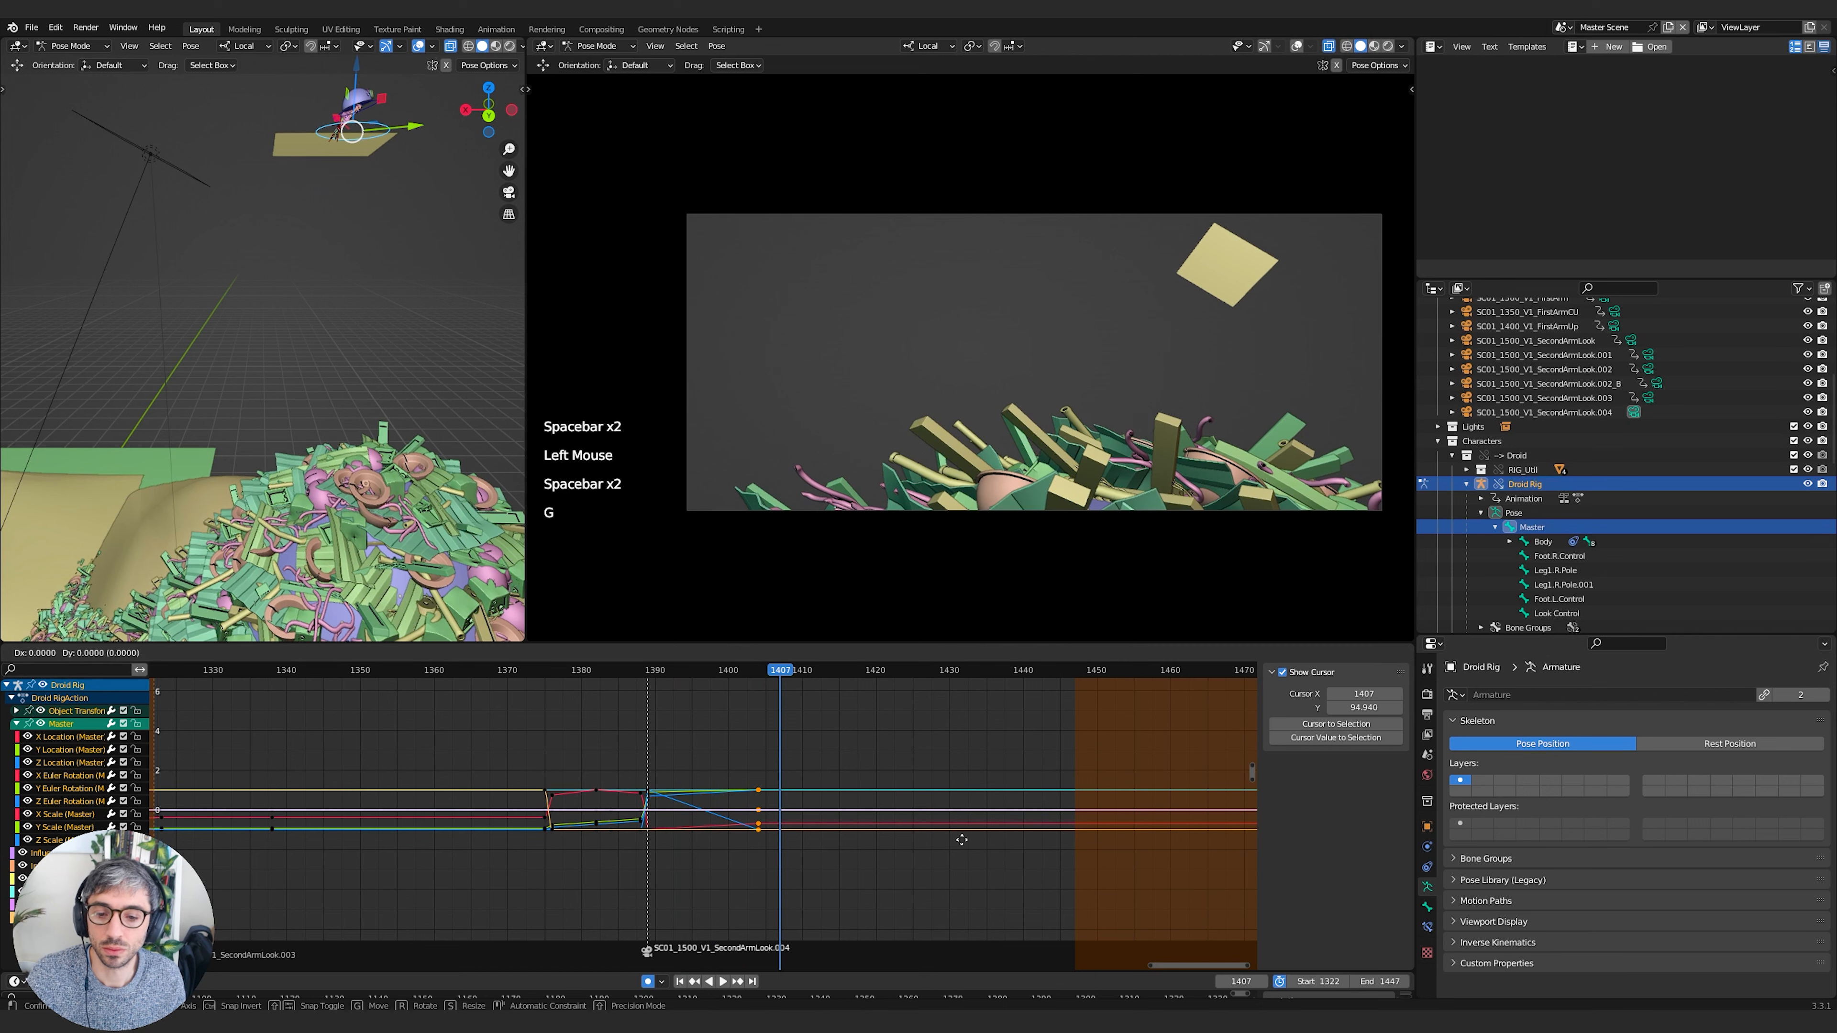
click(909, 842)
Play back the droid's faster flight several times from about frame 1388, and the cut into it from about frame 1373
drag(640, 672, 656, 676)
key(space)
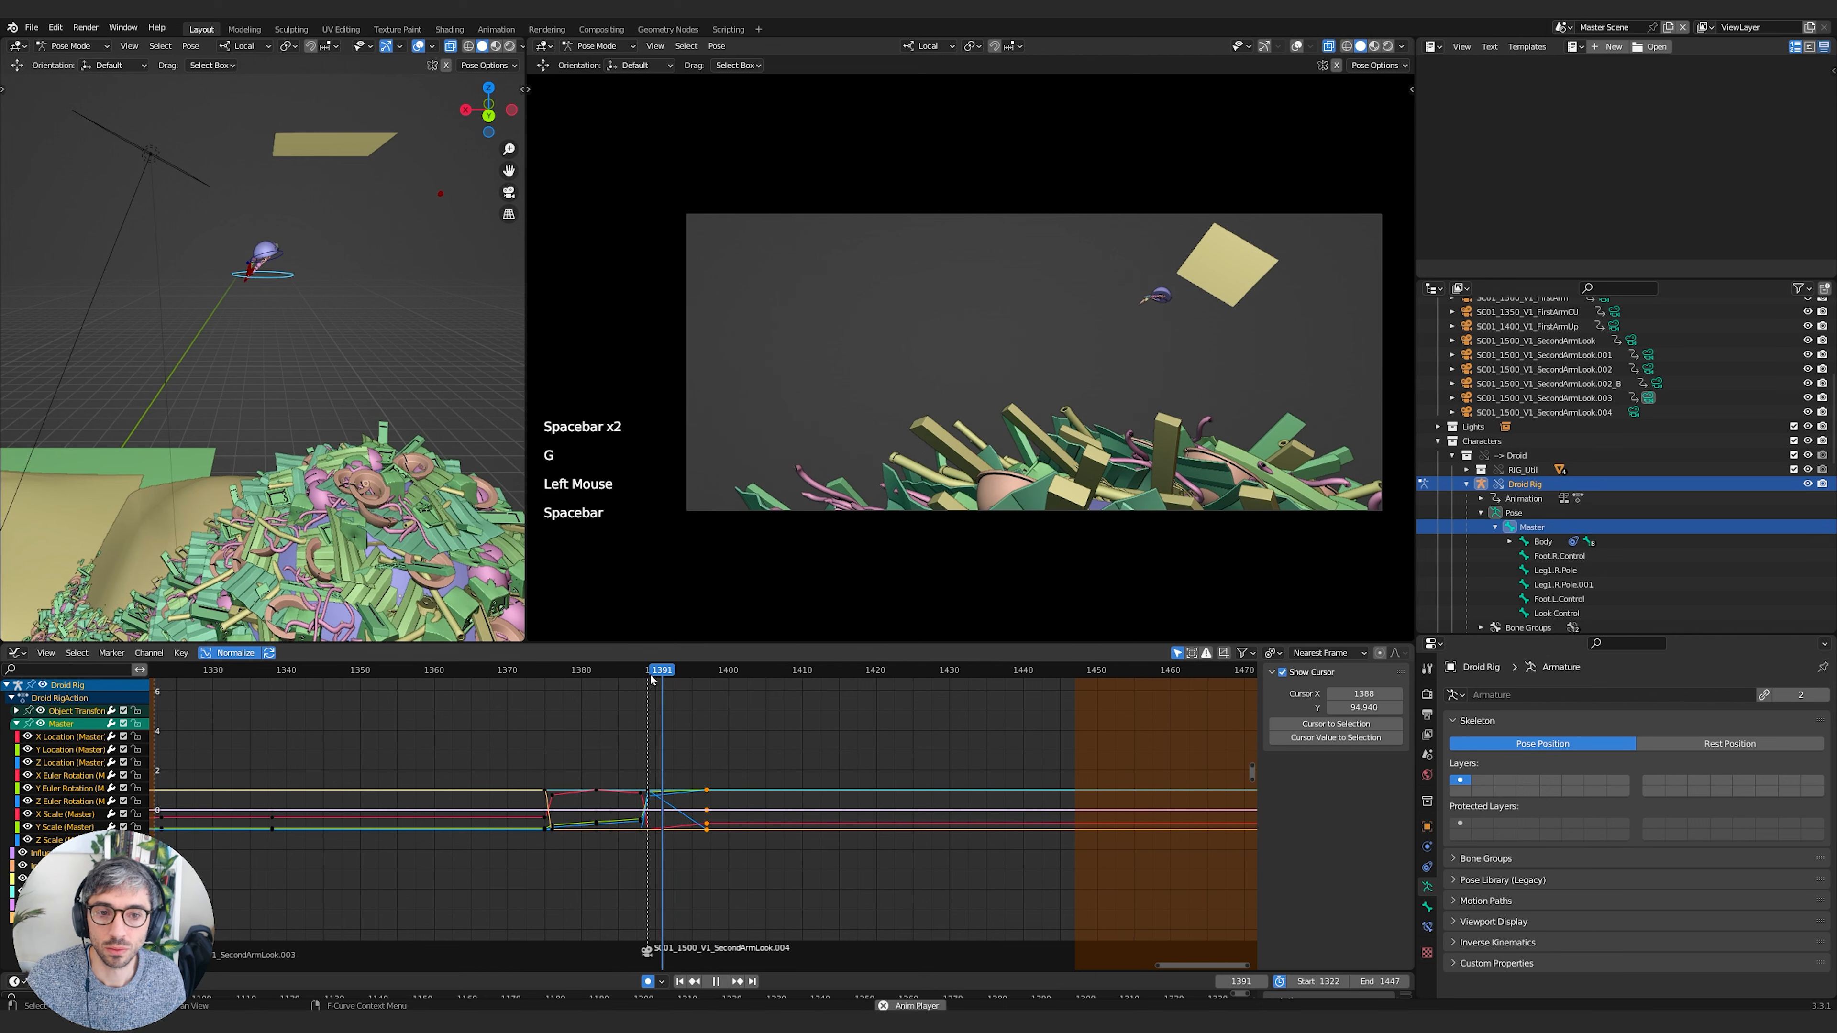
key(space)
click(658, 677)
key(space)
key(space)
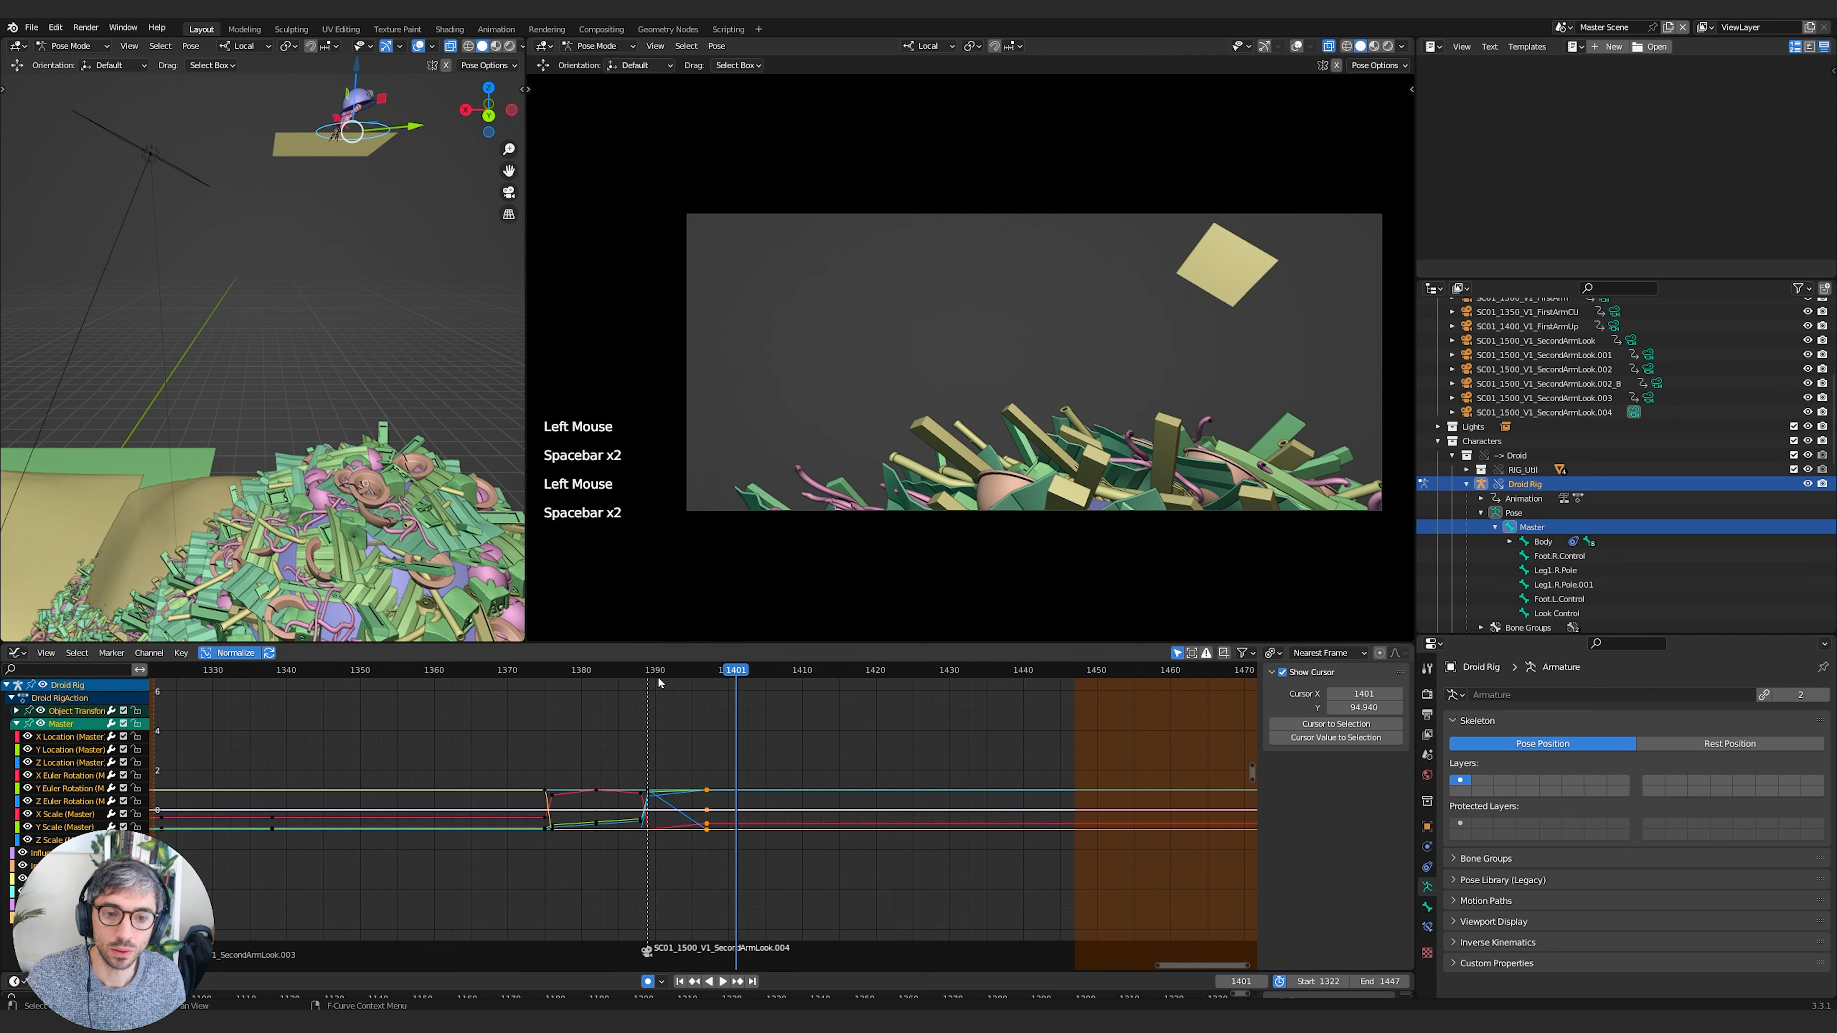
click(657, 678)
key(space)
click(644, 671)
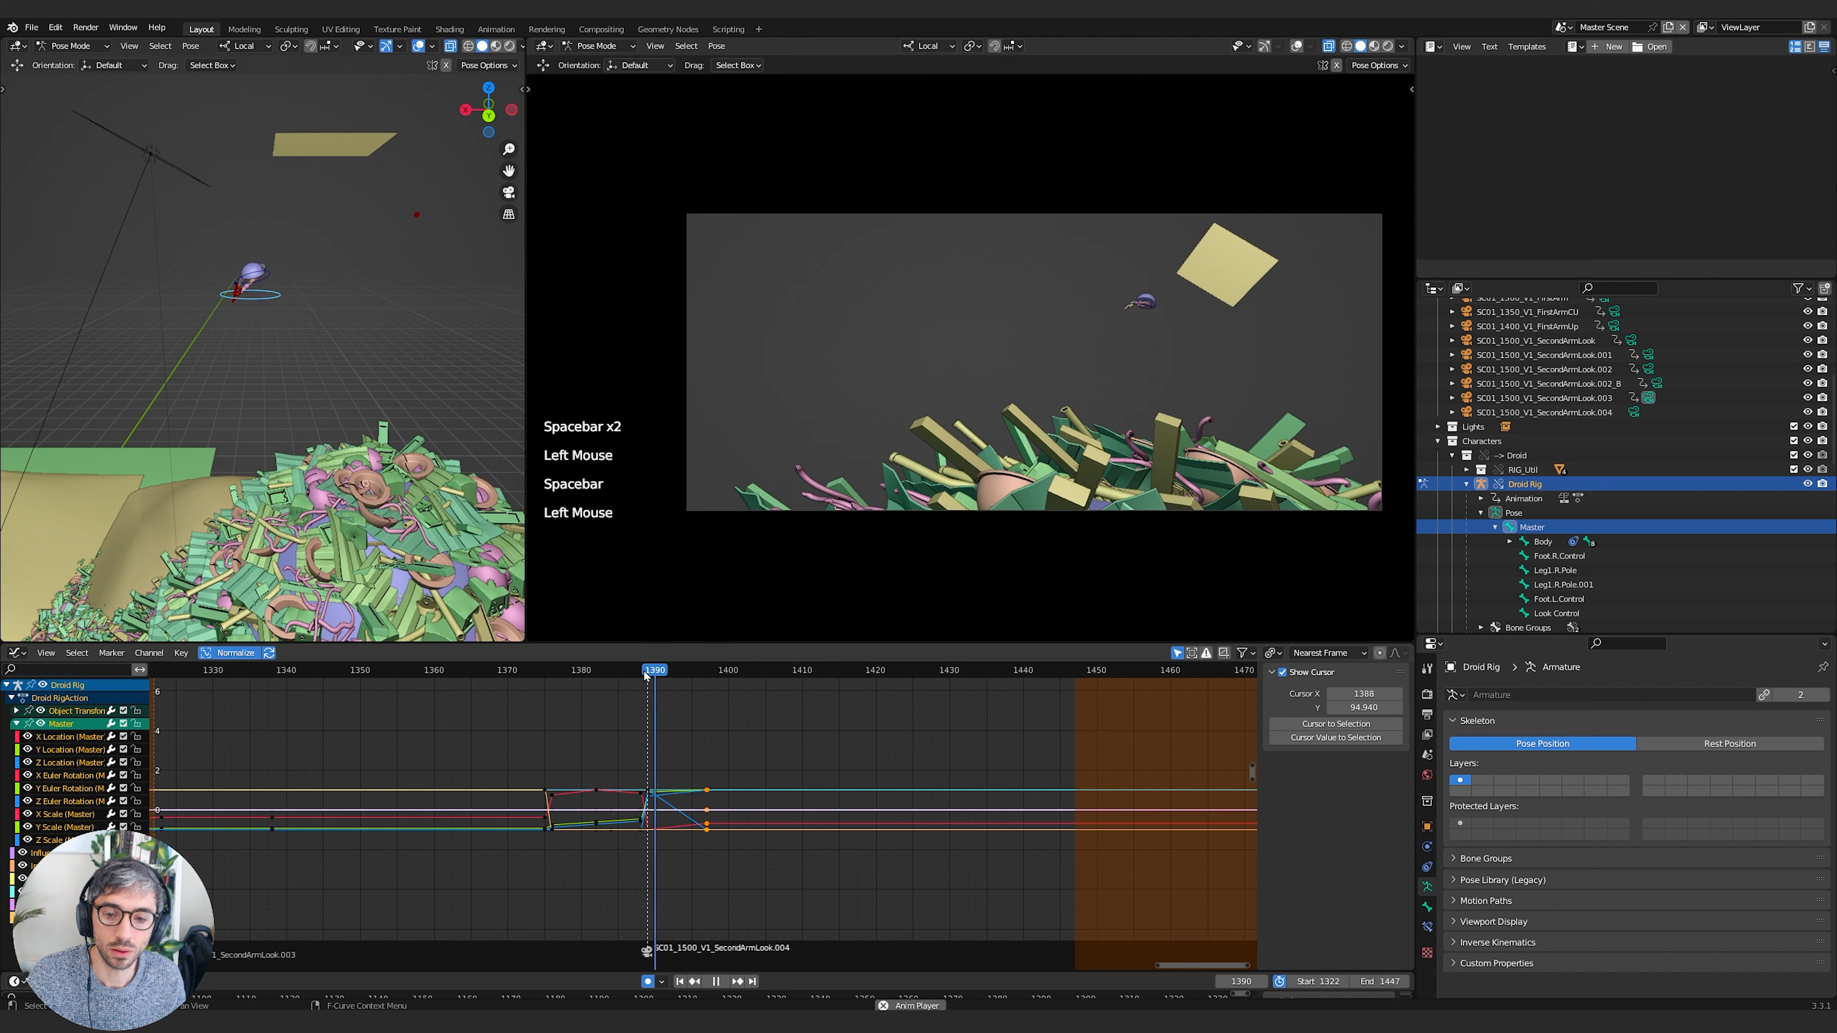
click(550, 690)
click(536, 674)
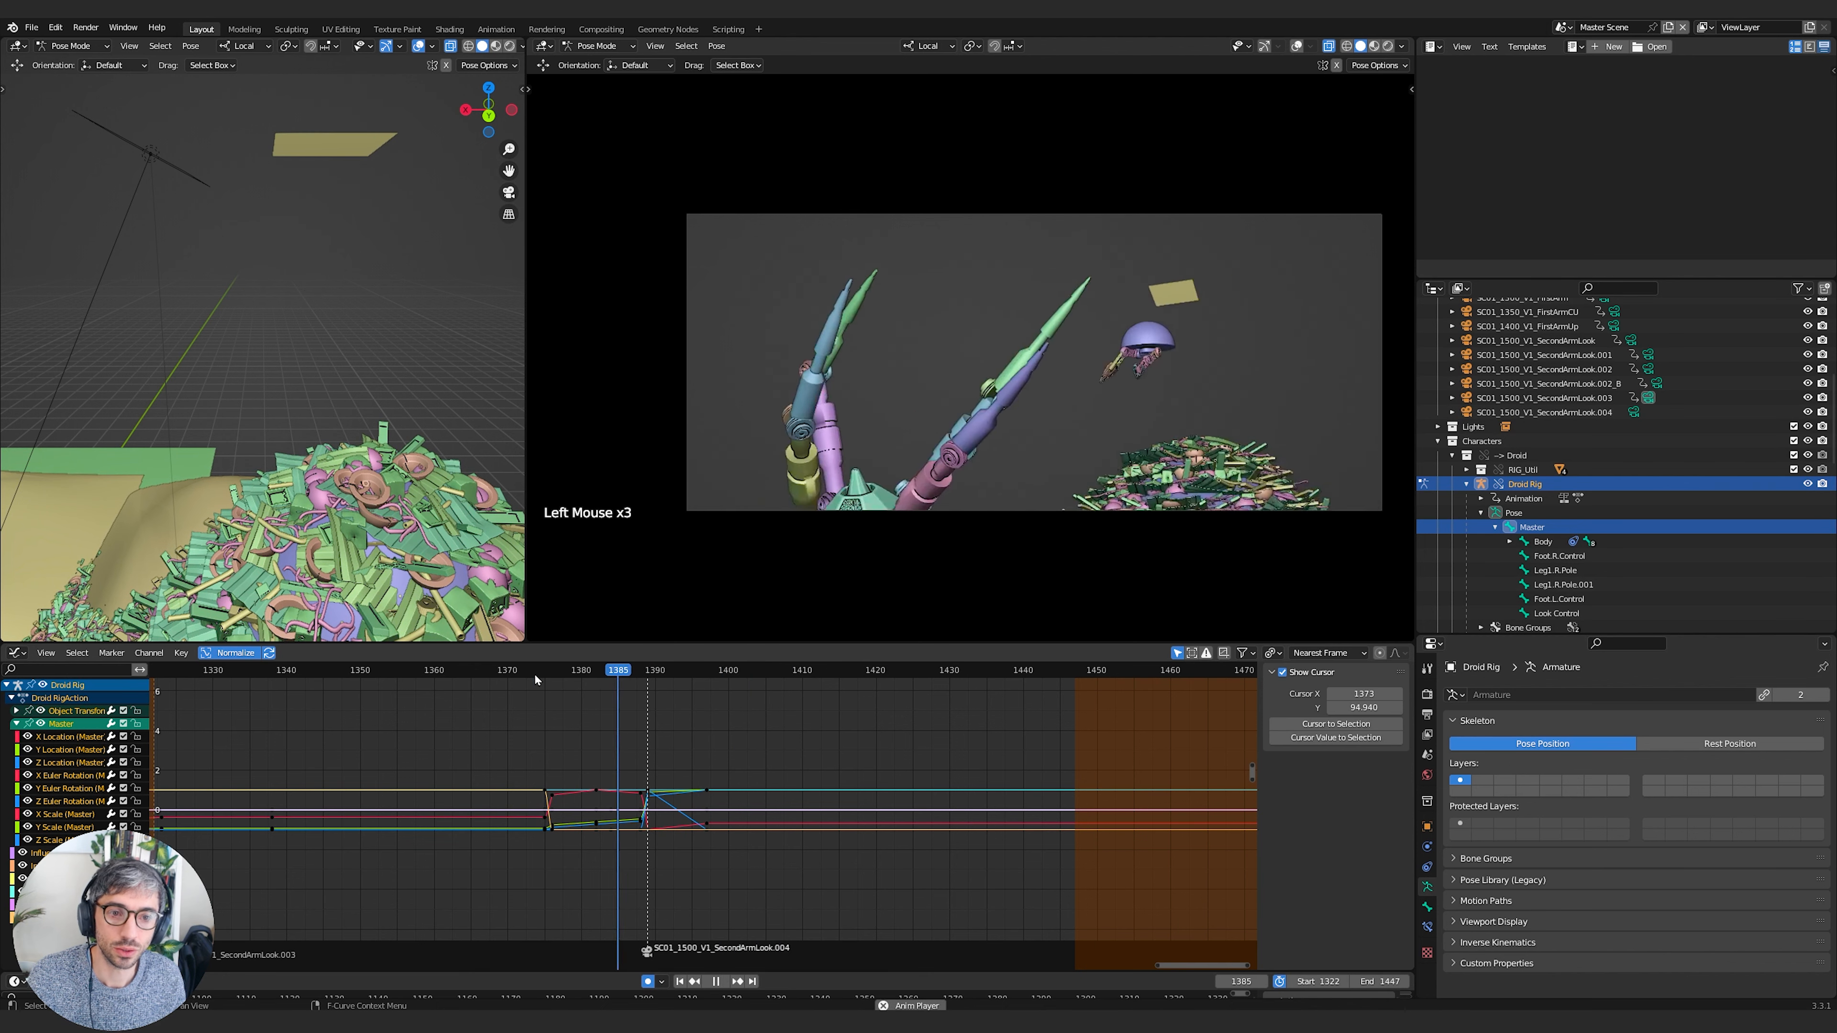
click(538, 675)
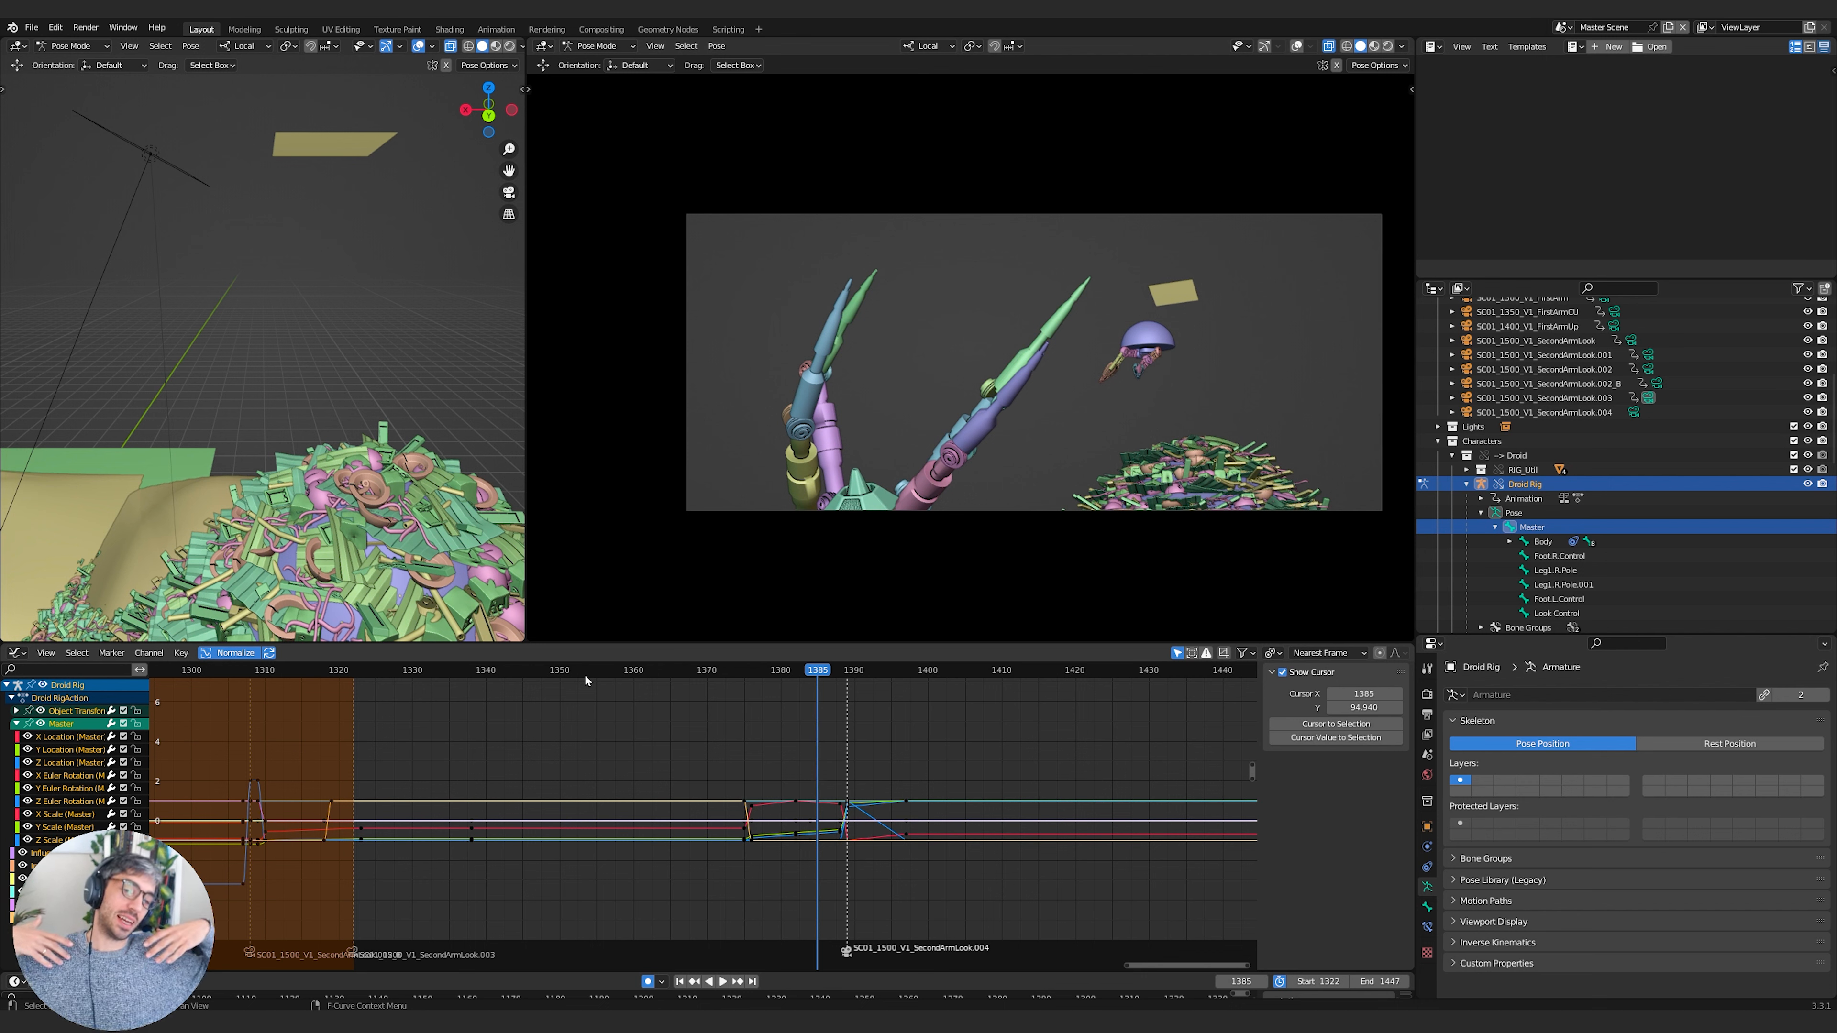
Step frame by frame around frame 1385 to examine the droid and arm just before the cut
key(Left)
key(Left)
key(Left)
key(Left)
key(Right)
key(Right)
key(Right)
key(Right)
key(Right)
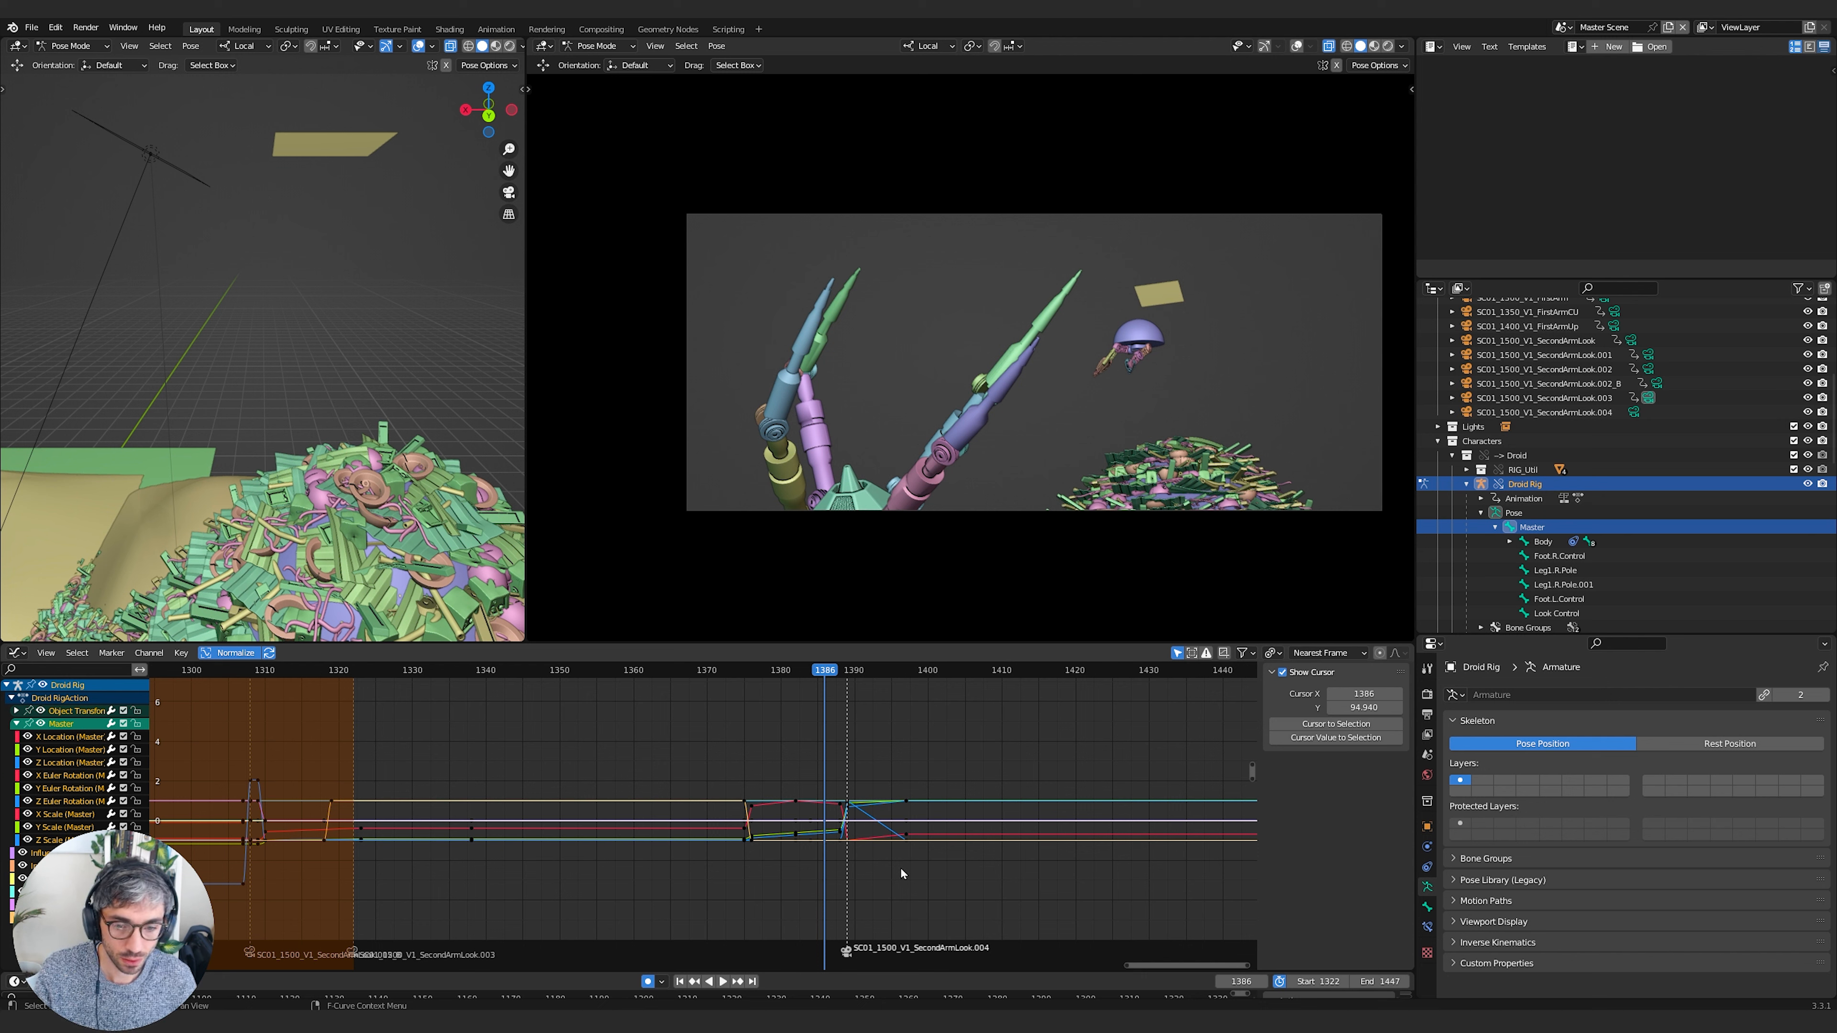
click(947, 923)
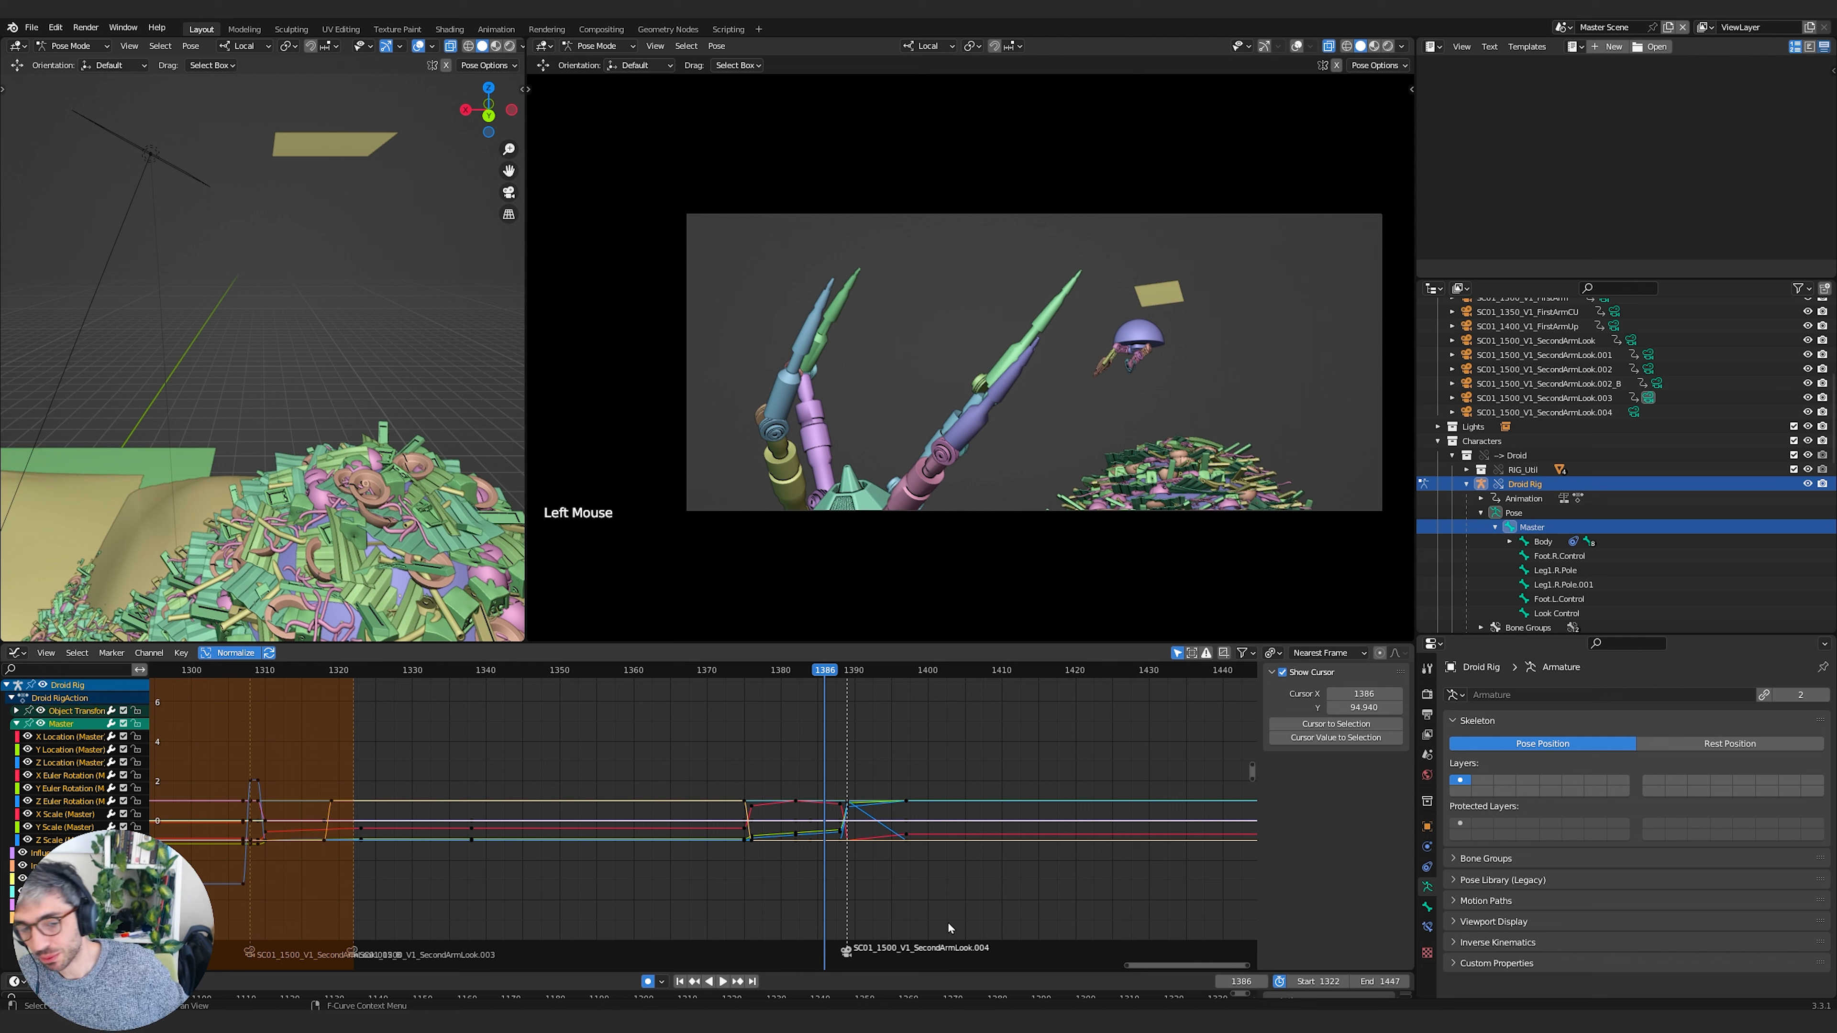
Delete the SC01_1500_V1_SecondArmLook.004 camera marker at frame 1389
click(911, 951)
click(847, 953)
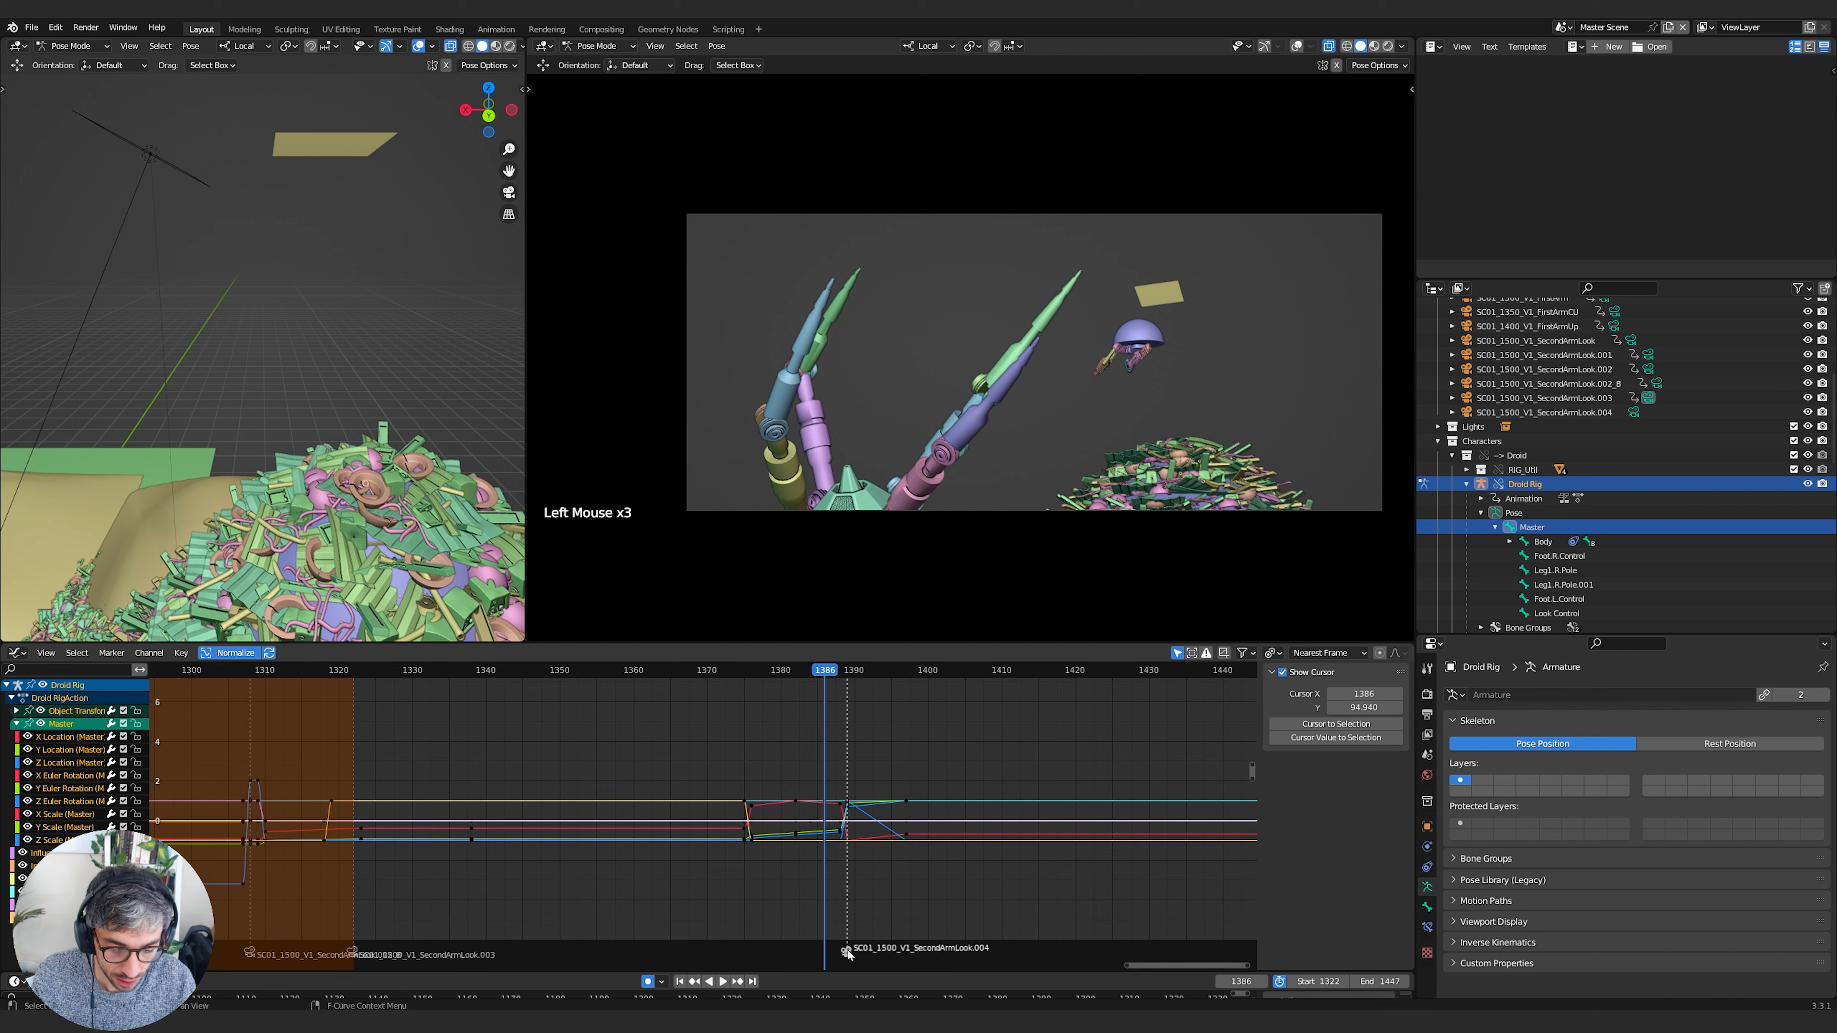
key(Delete)
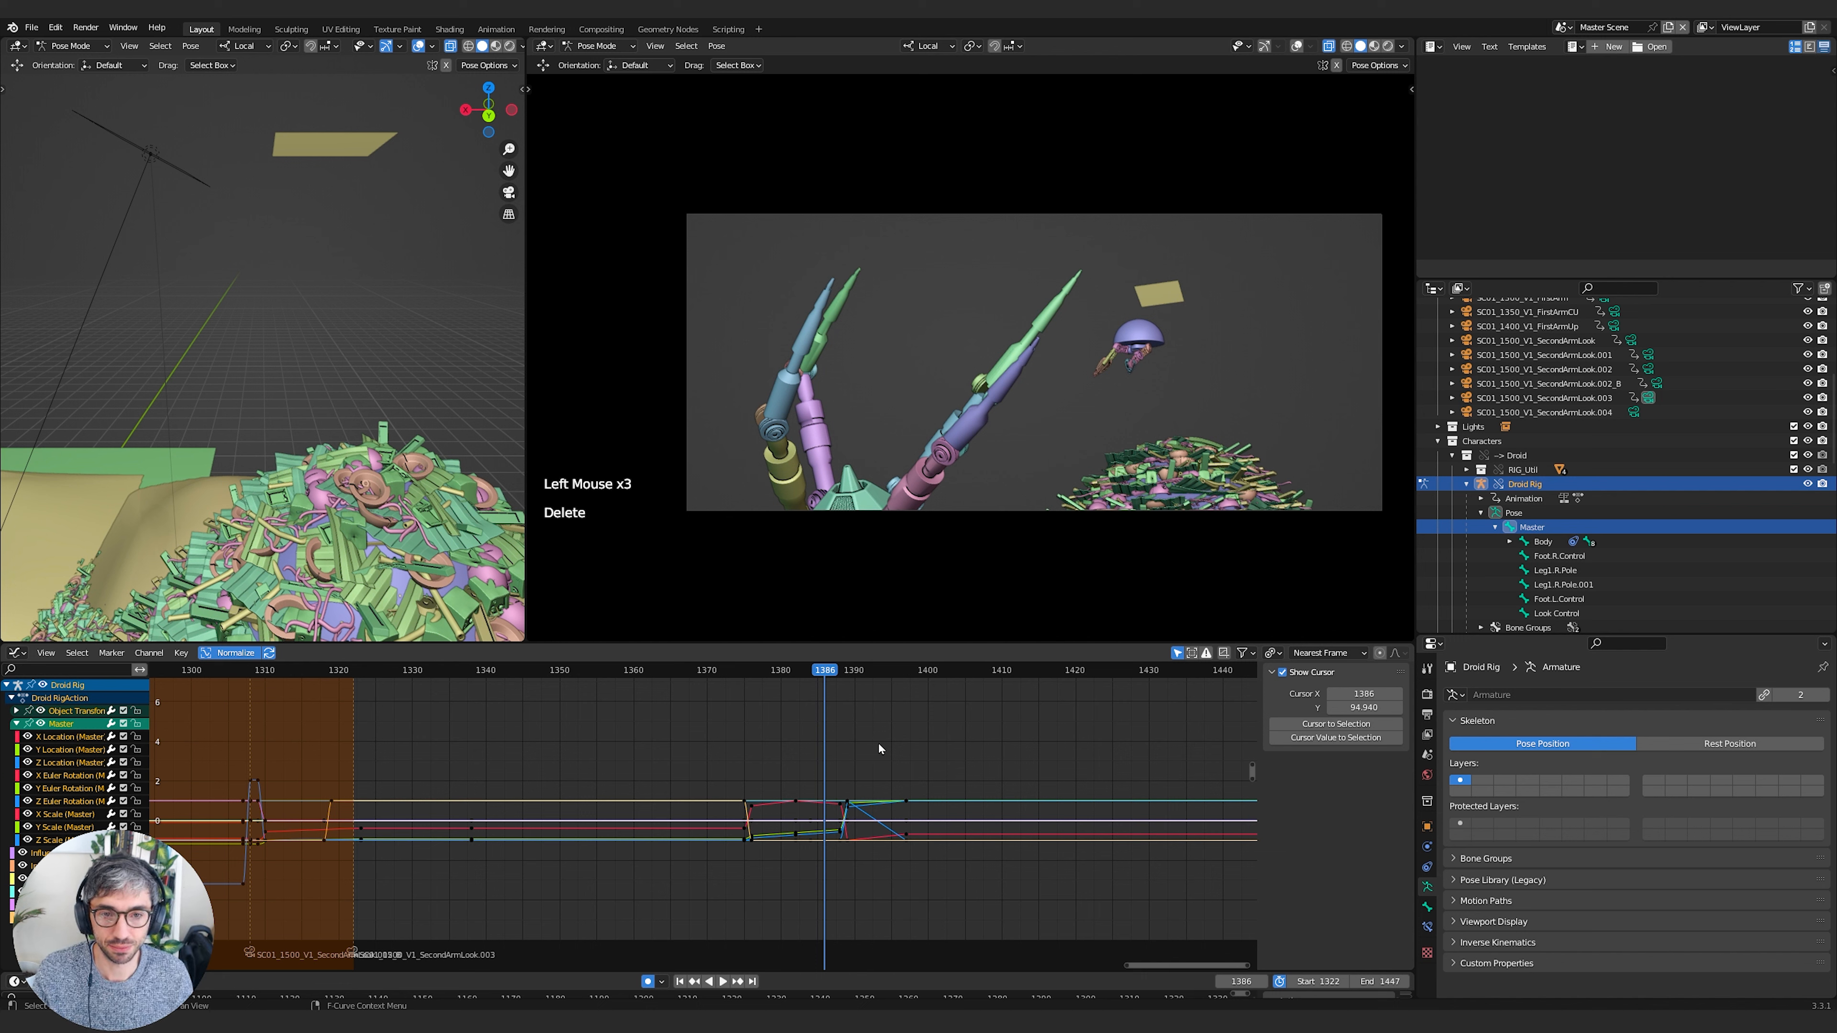
Return the droid rig to Object Mode, select the SecondArmLook.003 camera, and play the extended shot past the removed cut
key(shift+b)
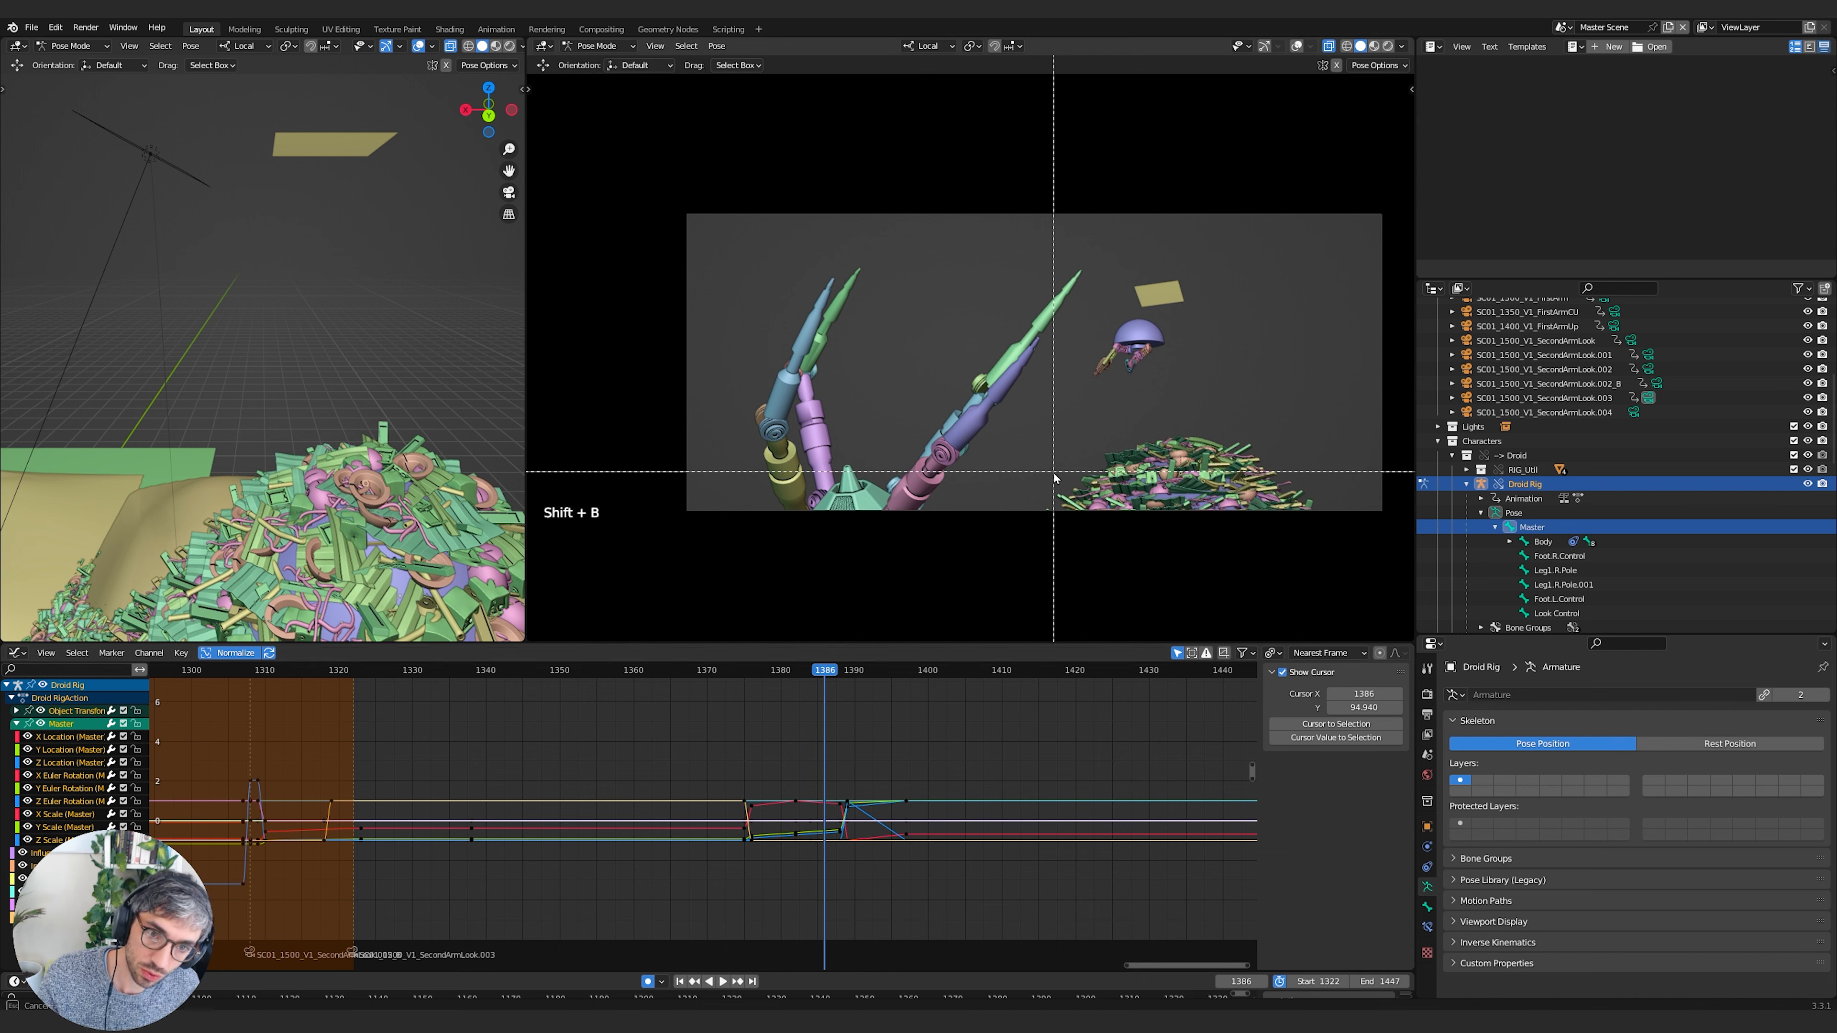
right_click(1054, 473)
key(Tab)
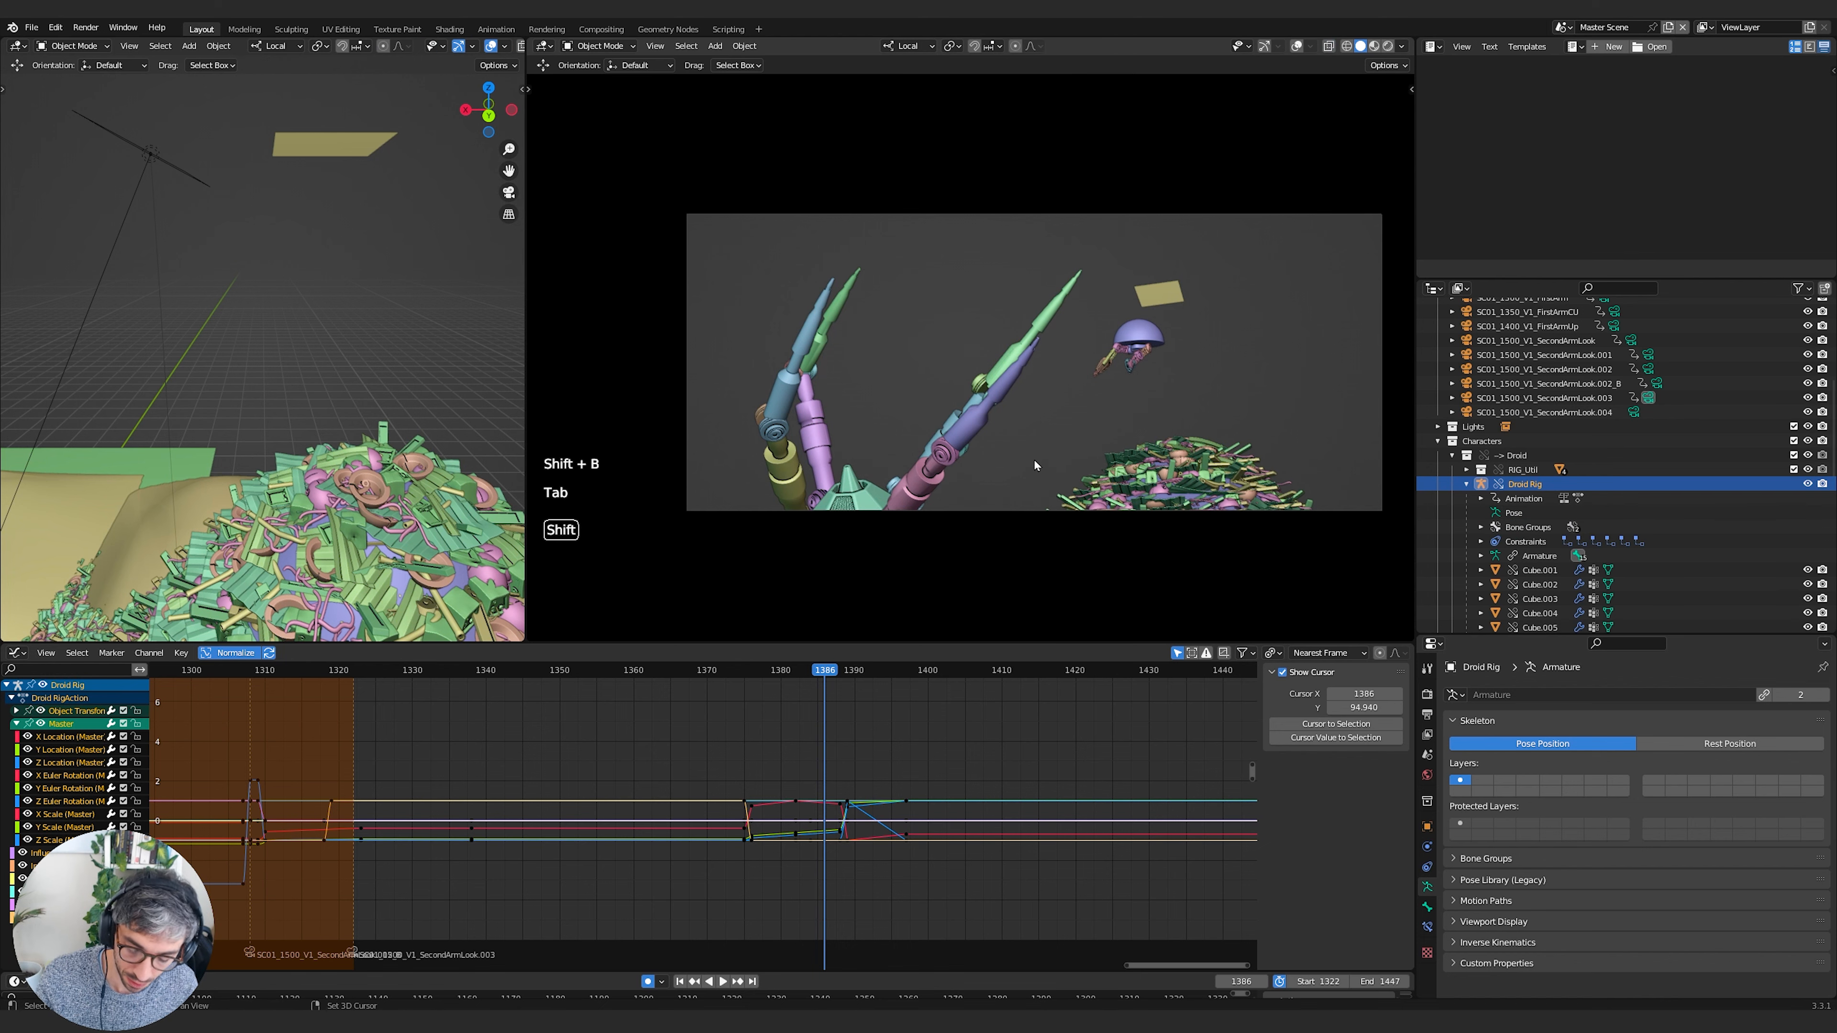
key(shift+b)
drag(810, 670, 735, 684)
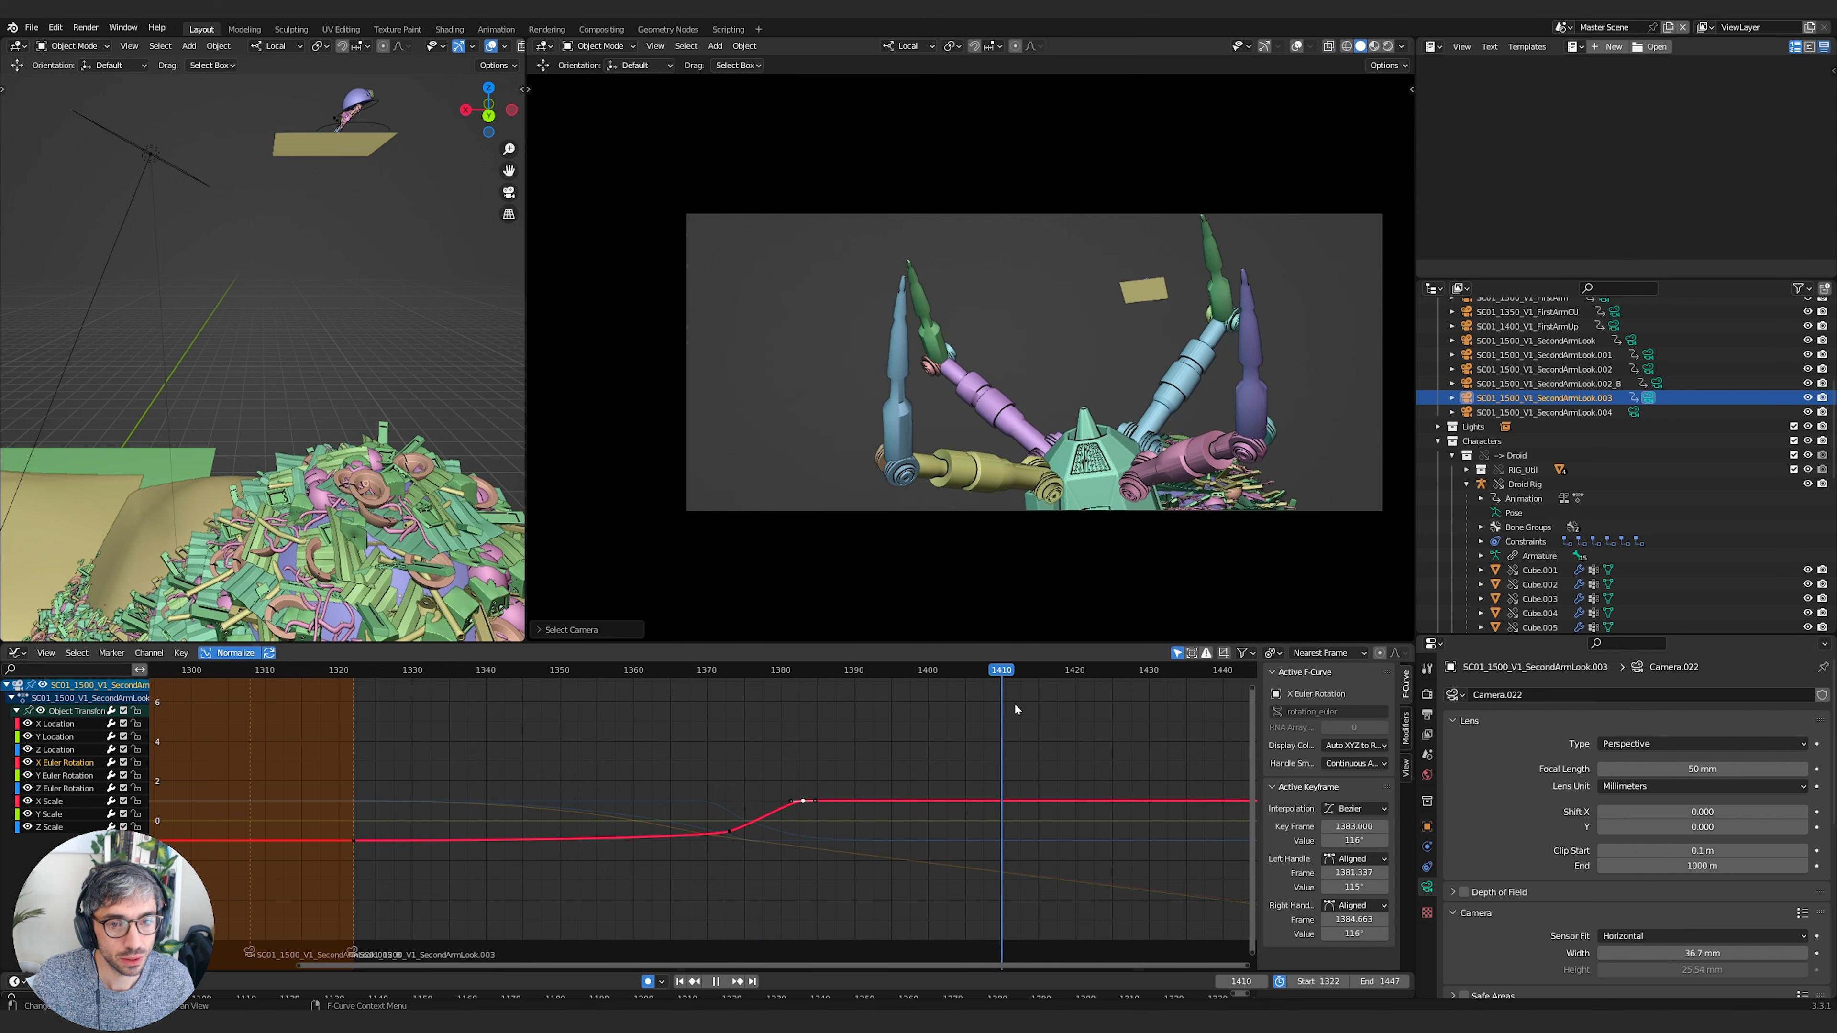
key(space)
Give the camera's Z Euler Rotation curve linear extrapolation beyond its keyframe at frame 1395
click(879, 845)
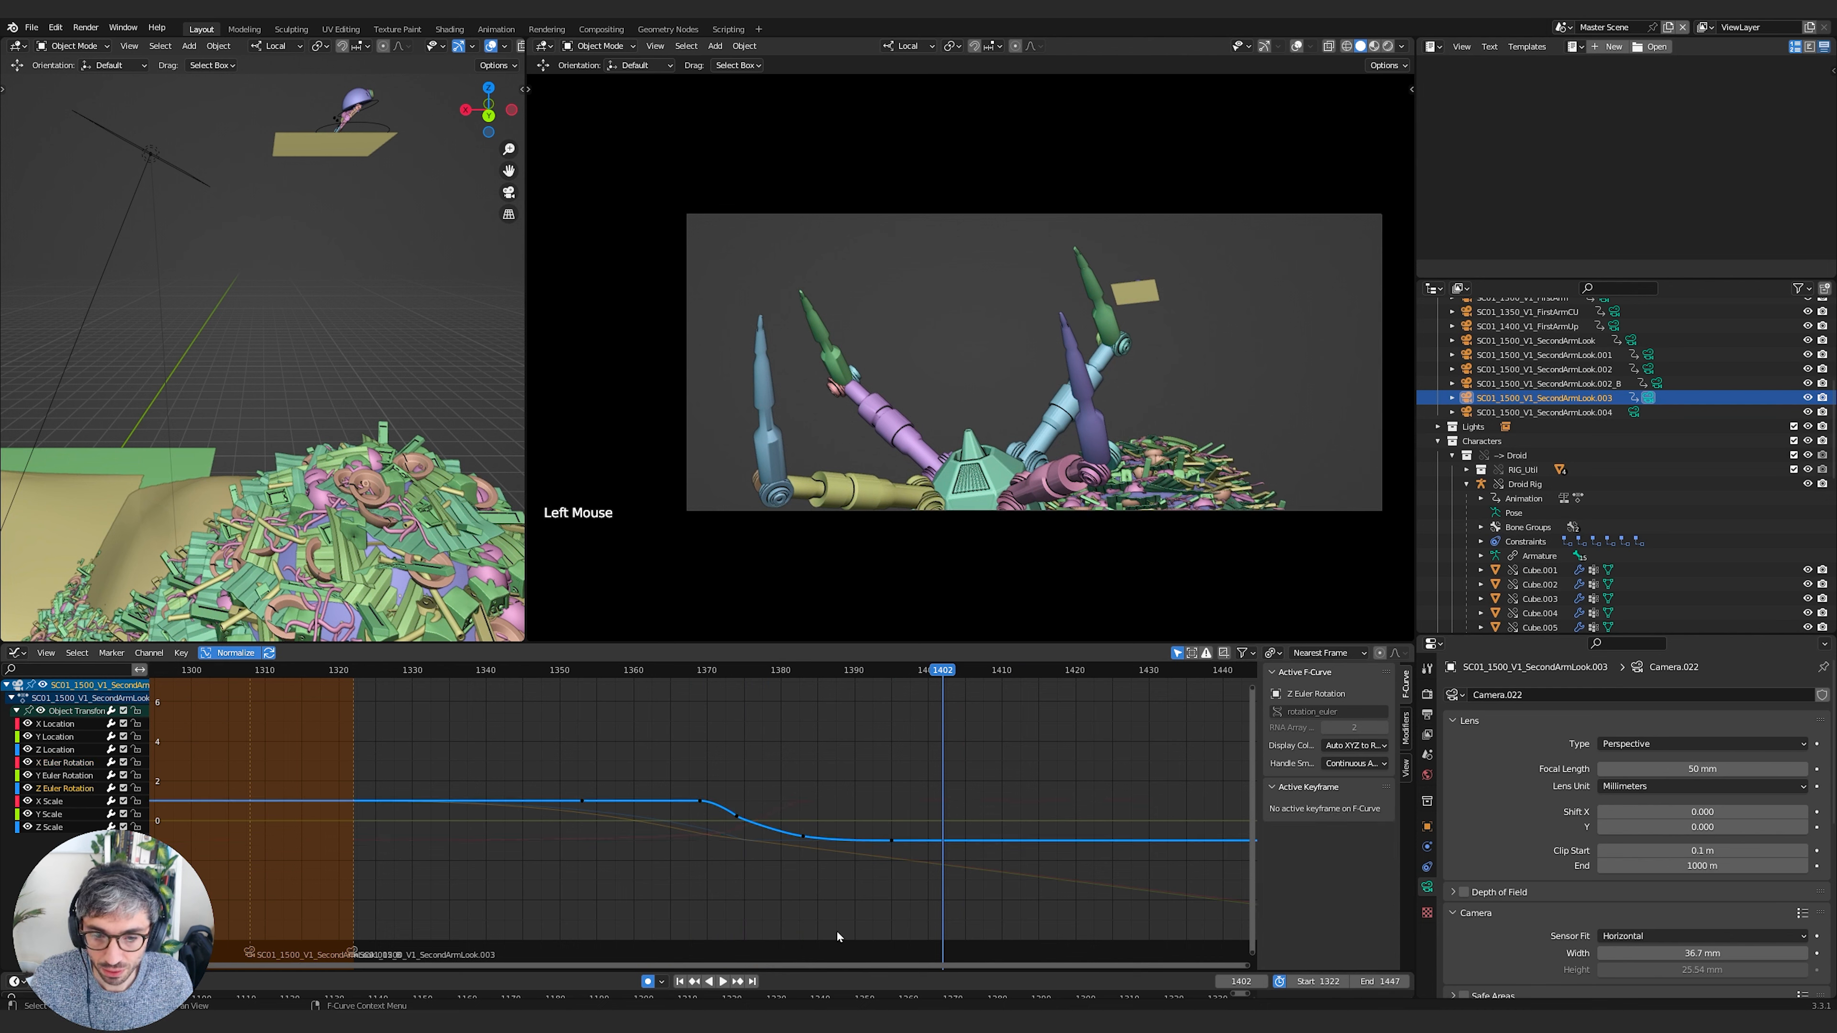
click(890, 842)
shift+middle_drag(923, 900, 937, 884)
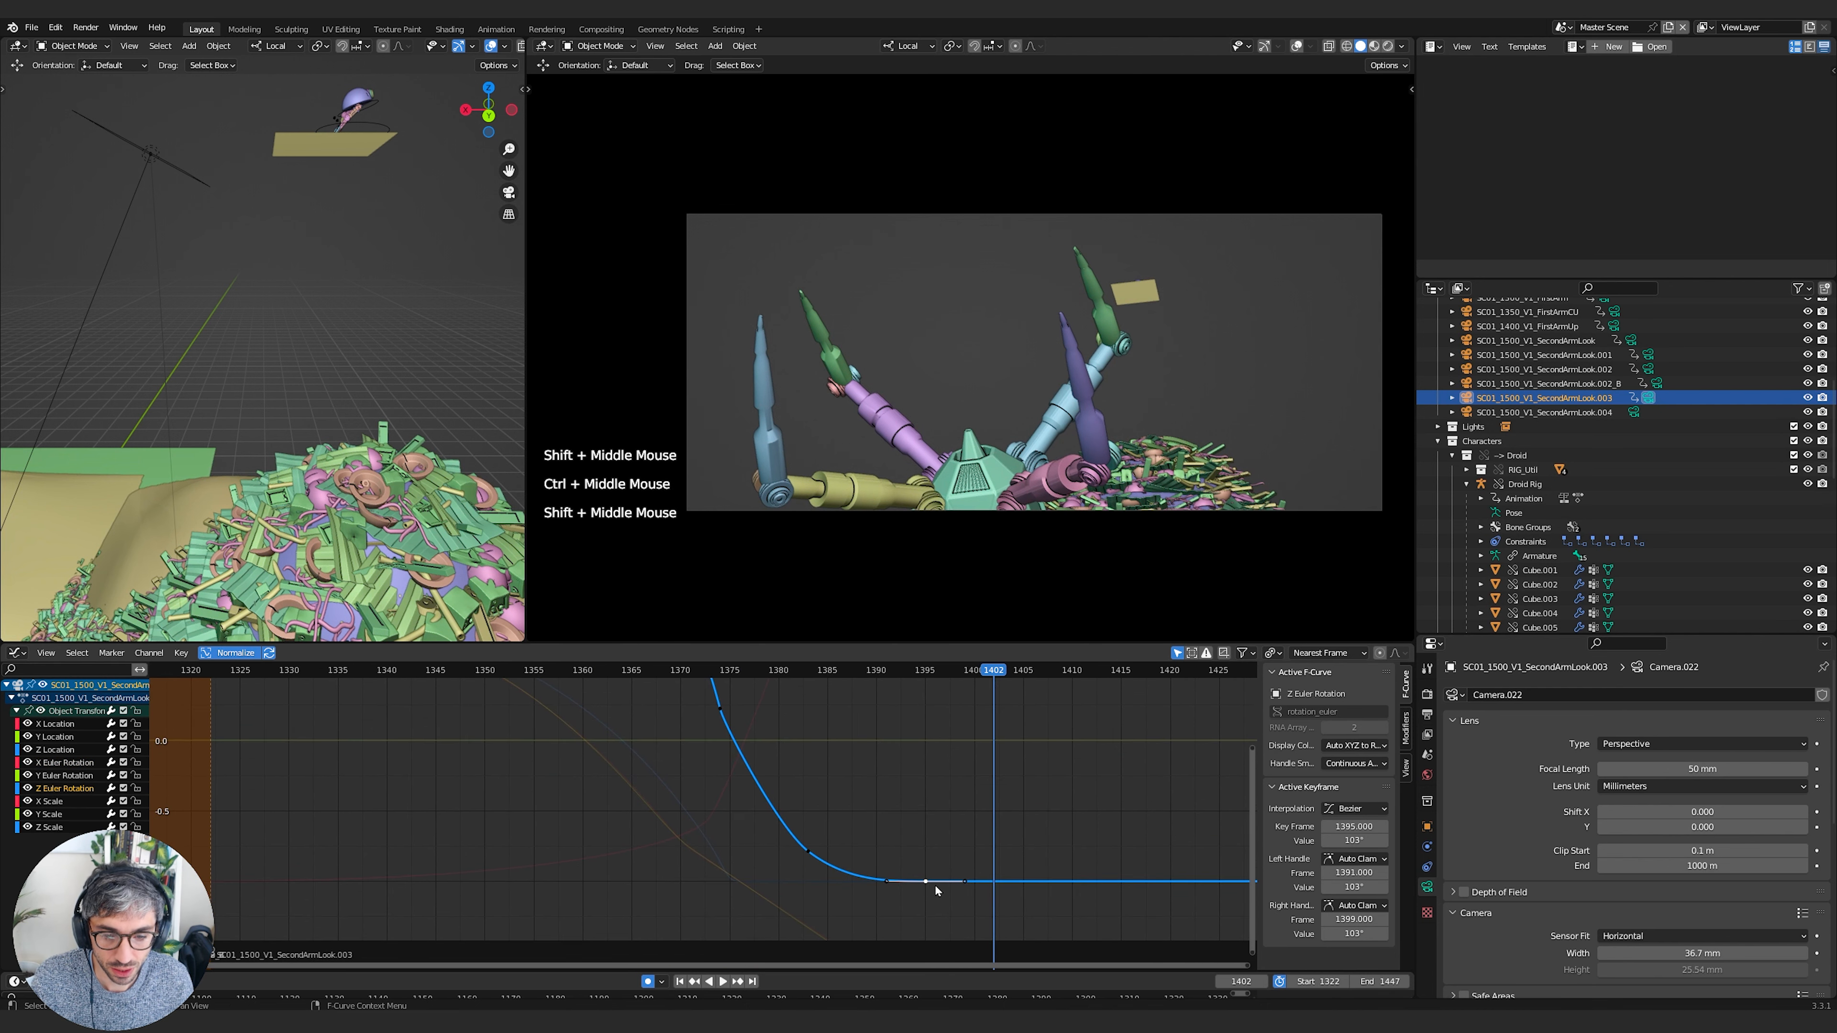
click(148, 653)
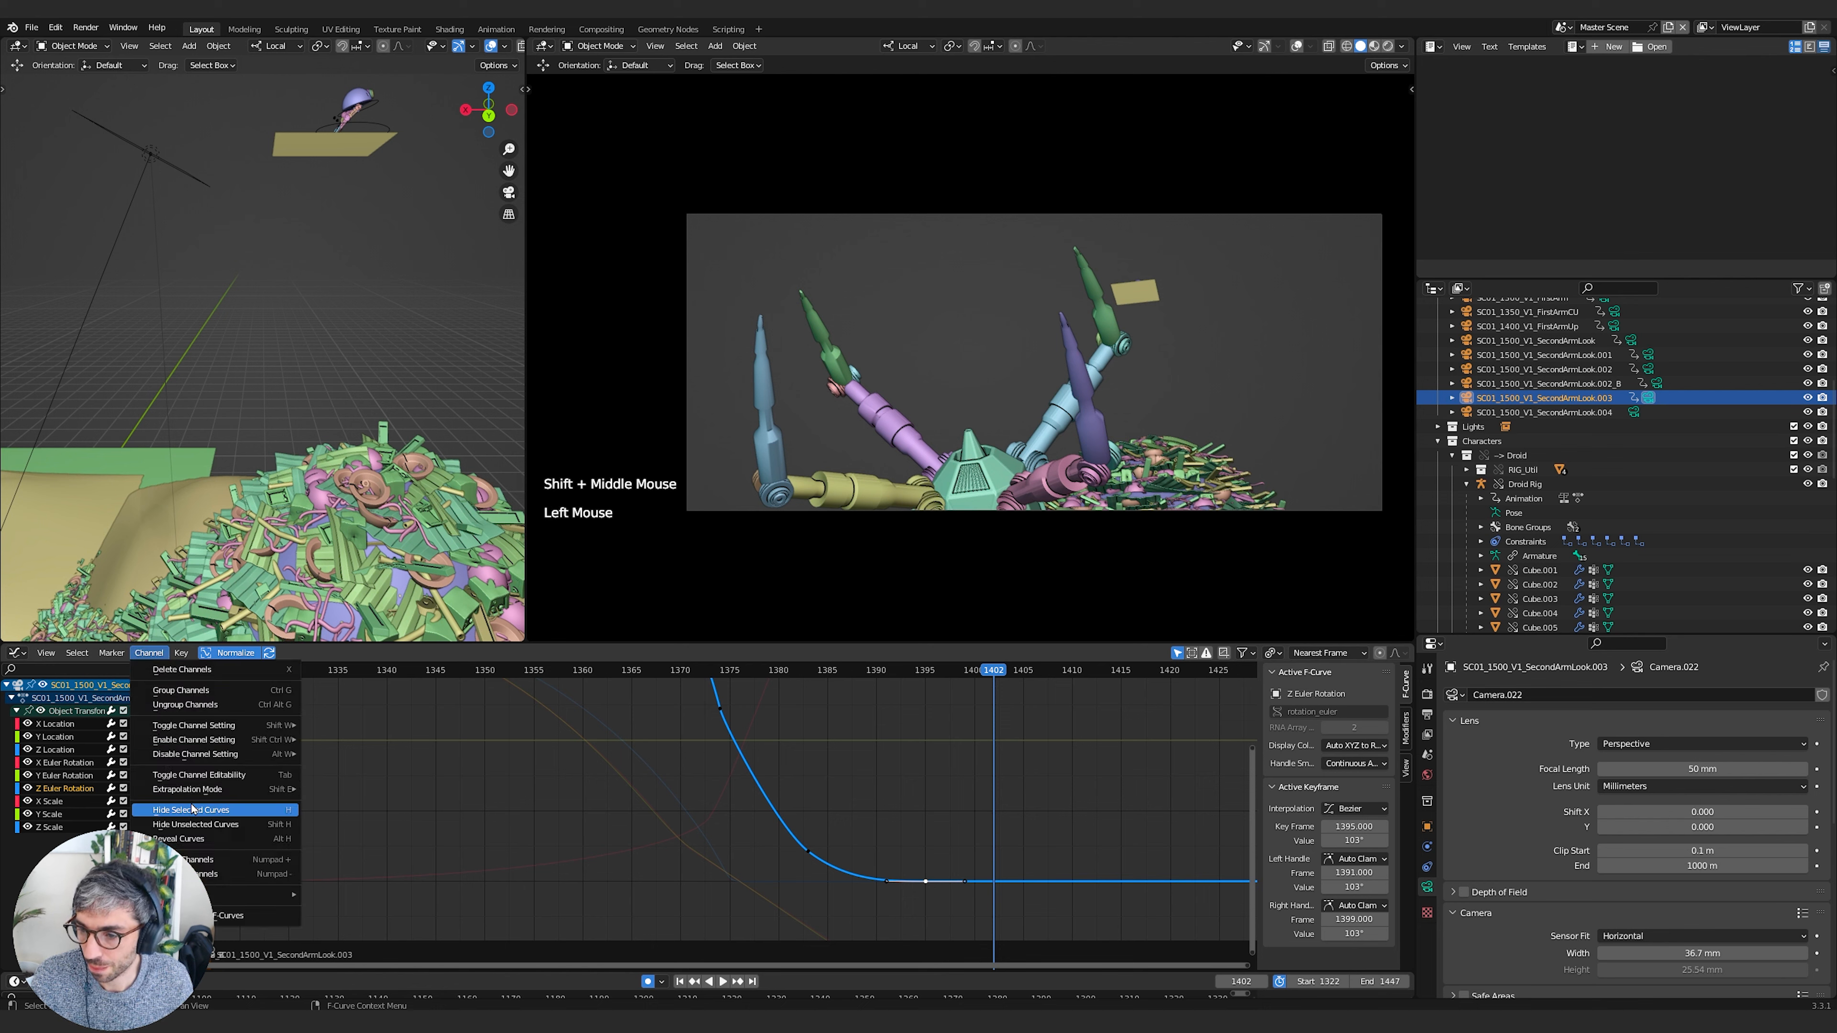
mouse_move(201, 790)
click(361, 804)
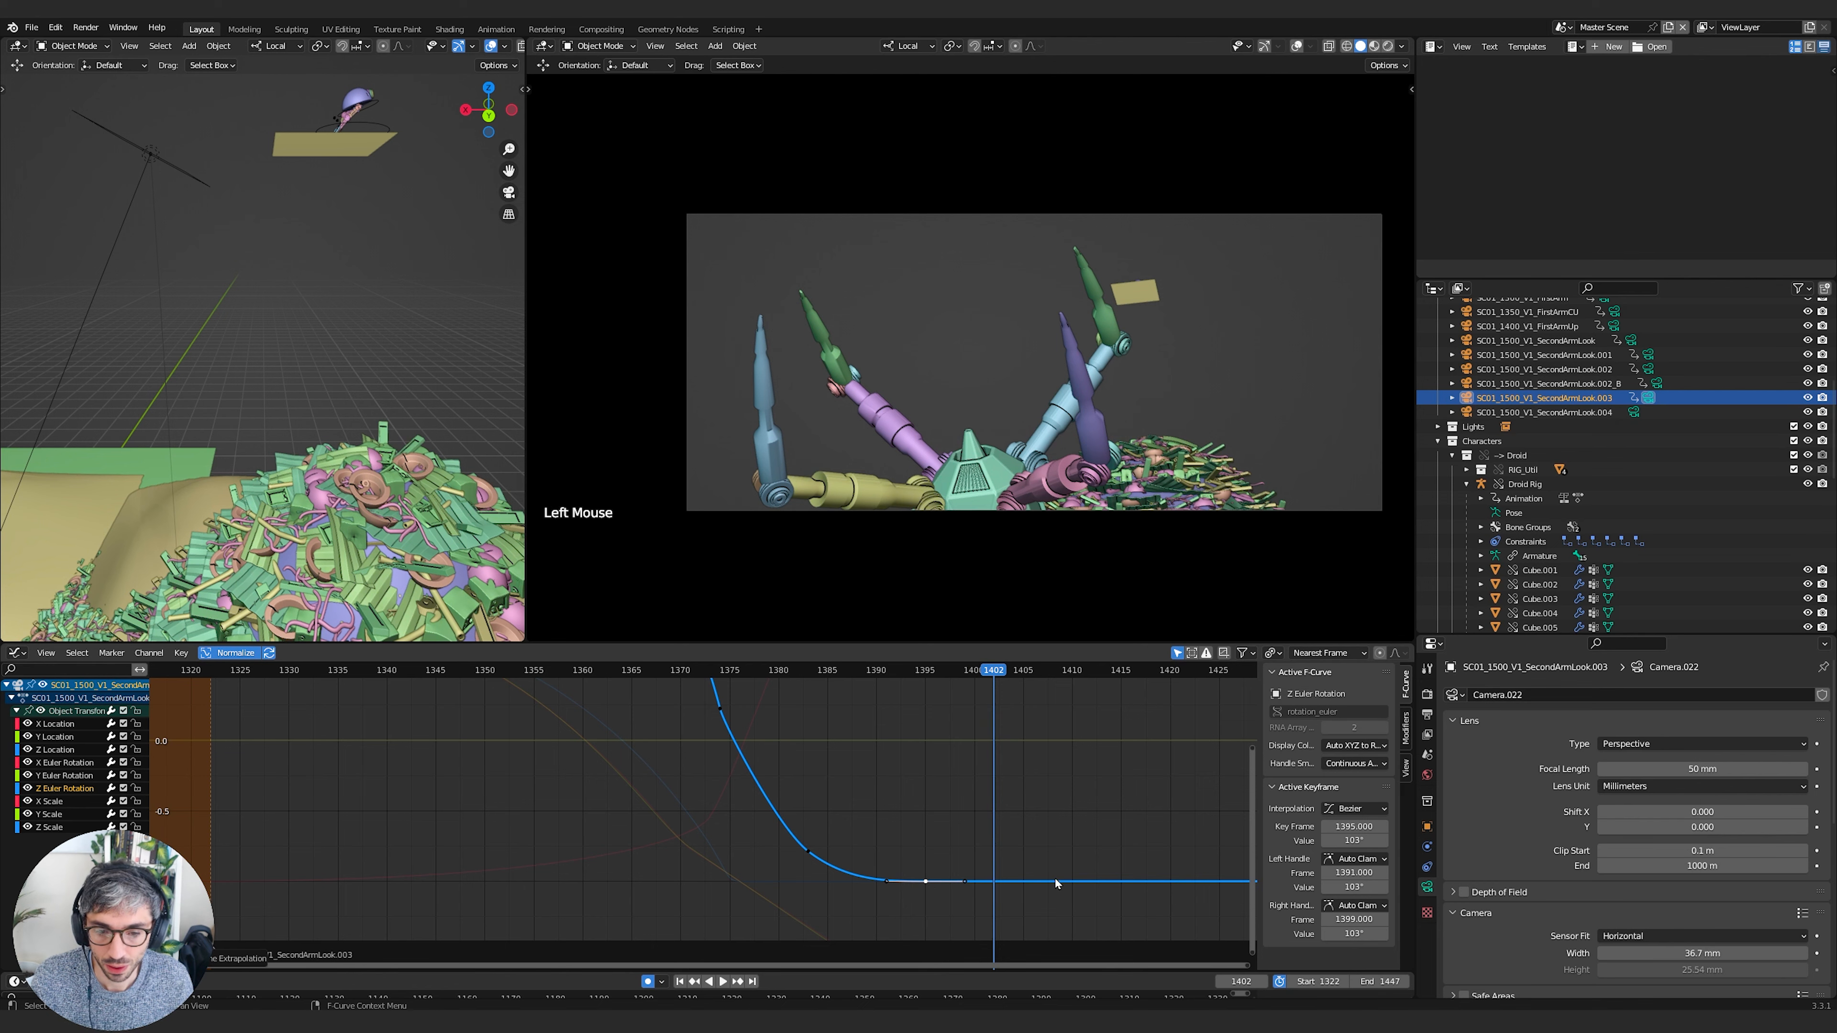
Tilt the handles of the camera's frame 1395 Z rotation keyframe downward and lower its value to about 100°
key(r)
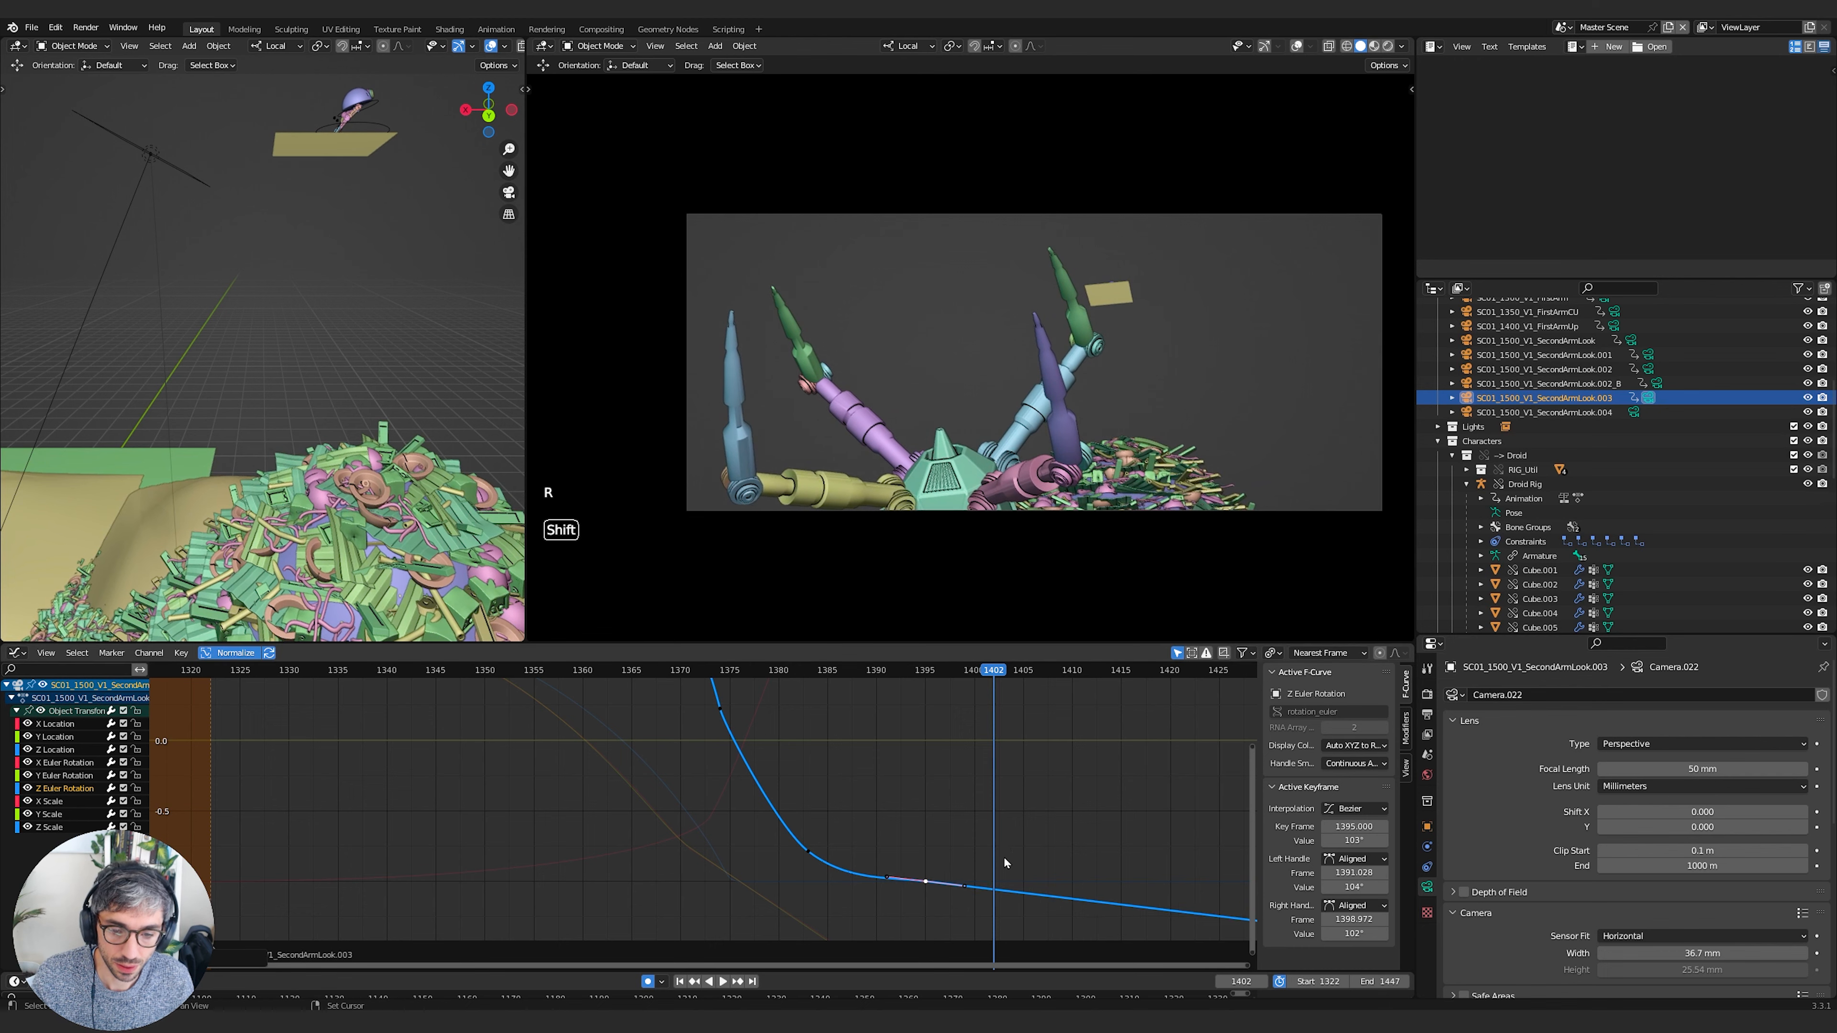
shift+middle_drag(1004, 861, 995, 791)
key(g)
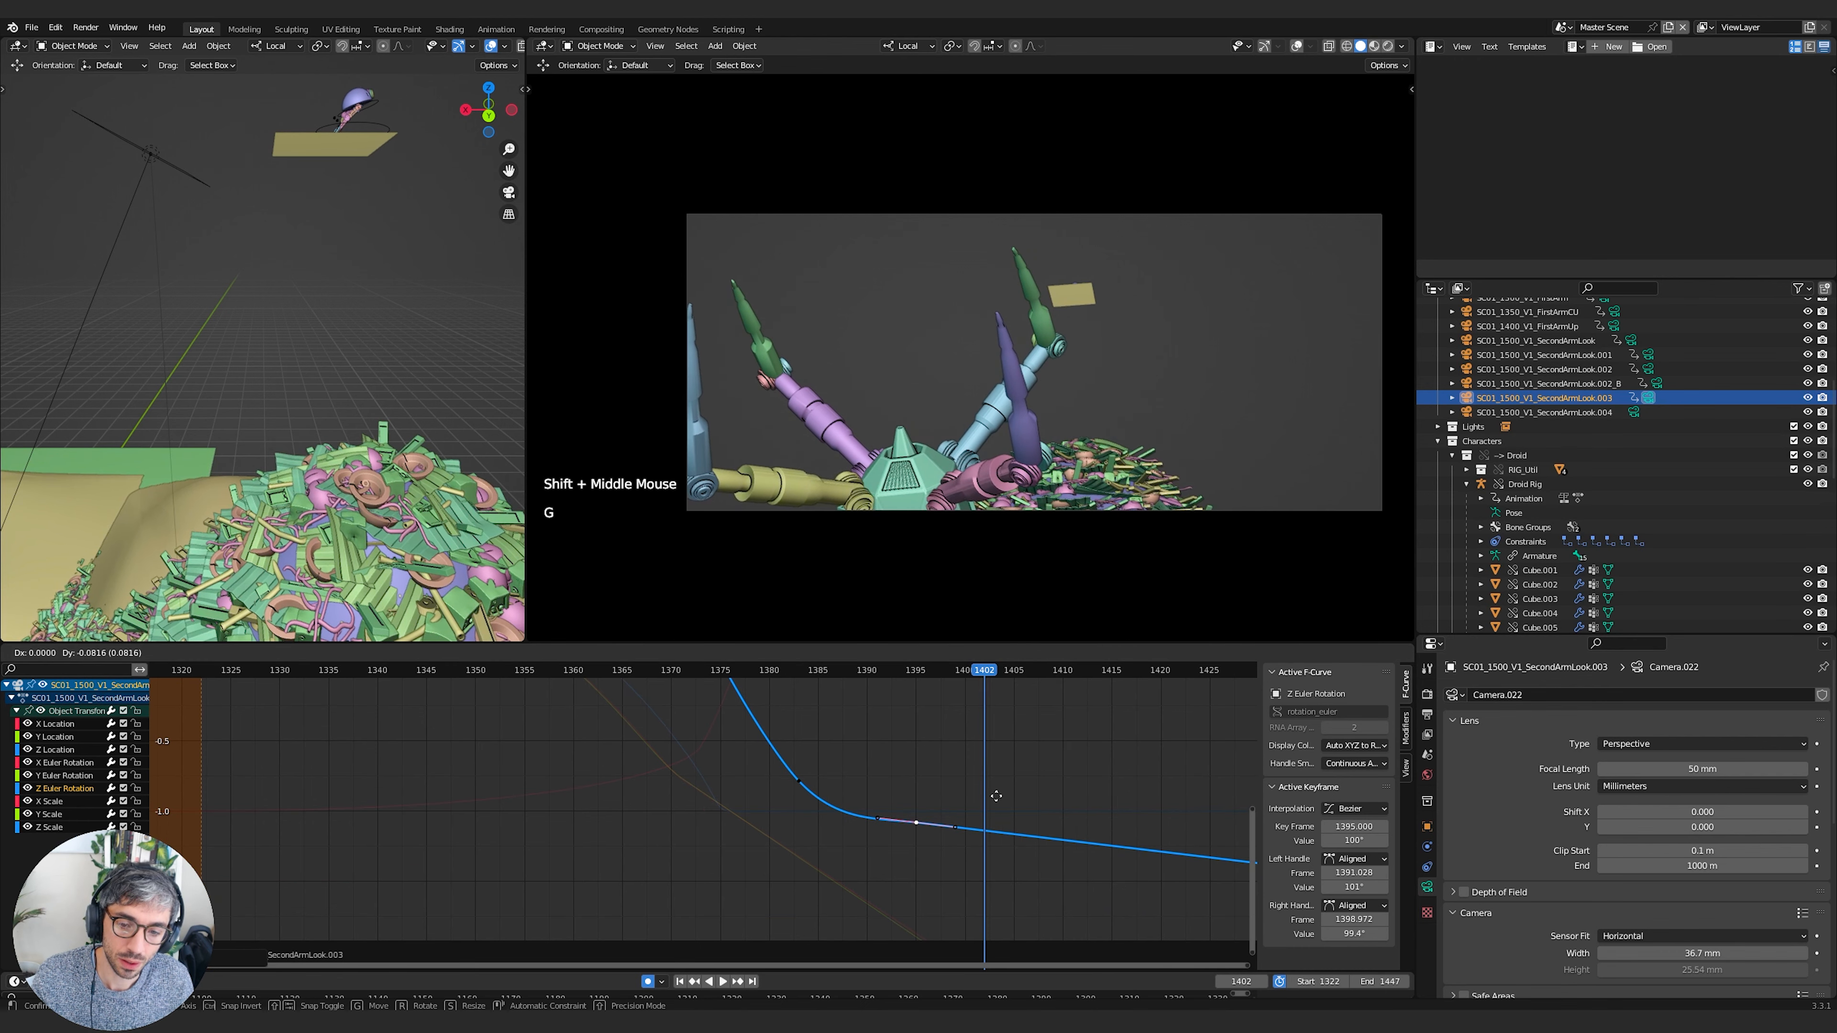
Rotate the handles of the Z rotation keyframes at frames 1383 and 1395 so the camera's pan eases smoothly into a continuing drift
click(799, 772)
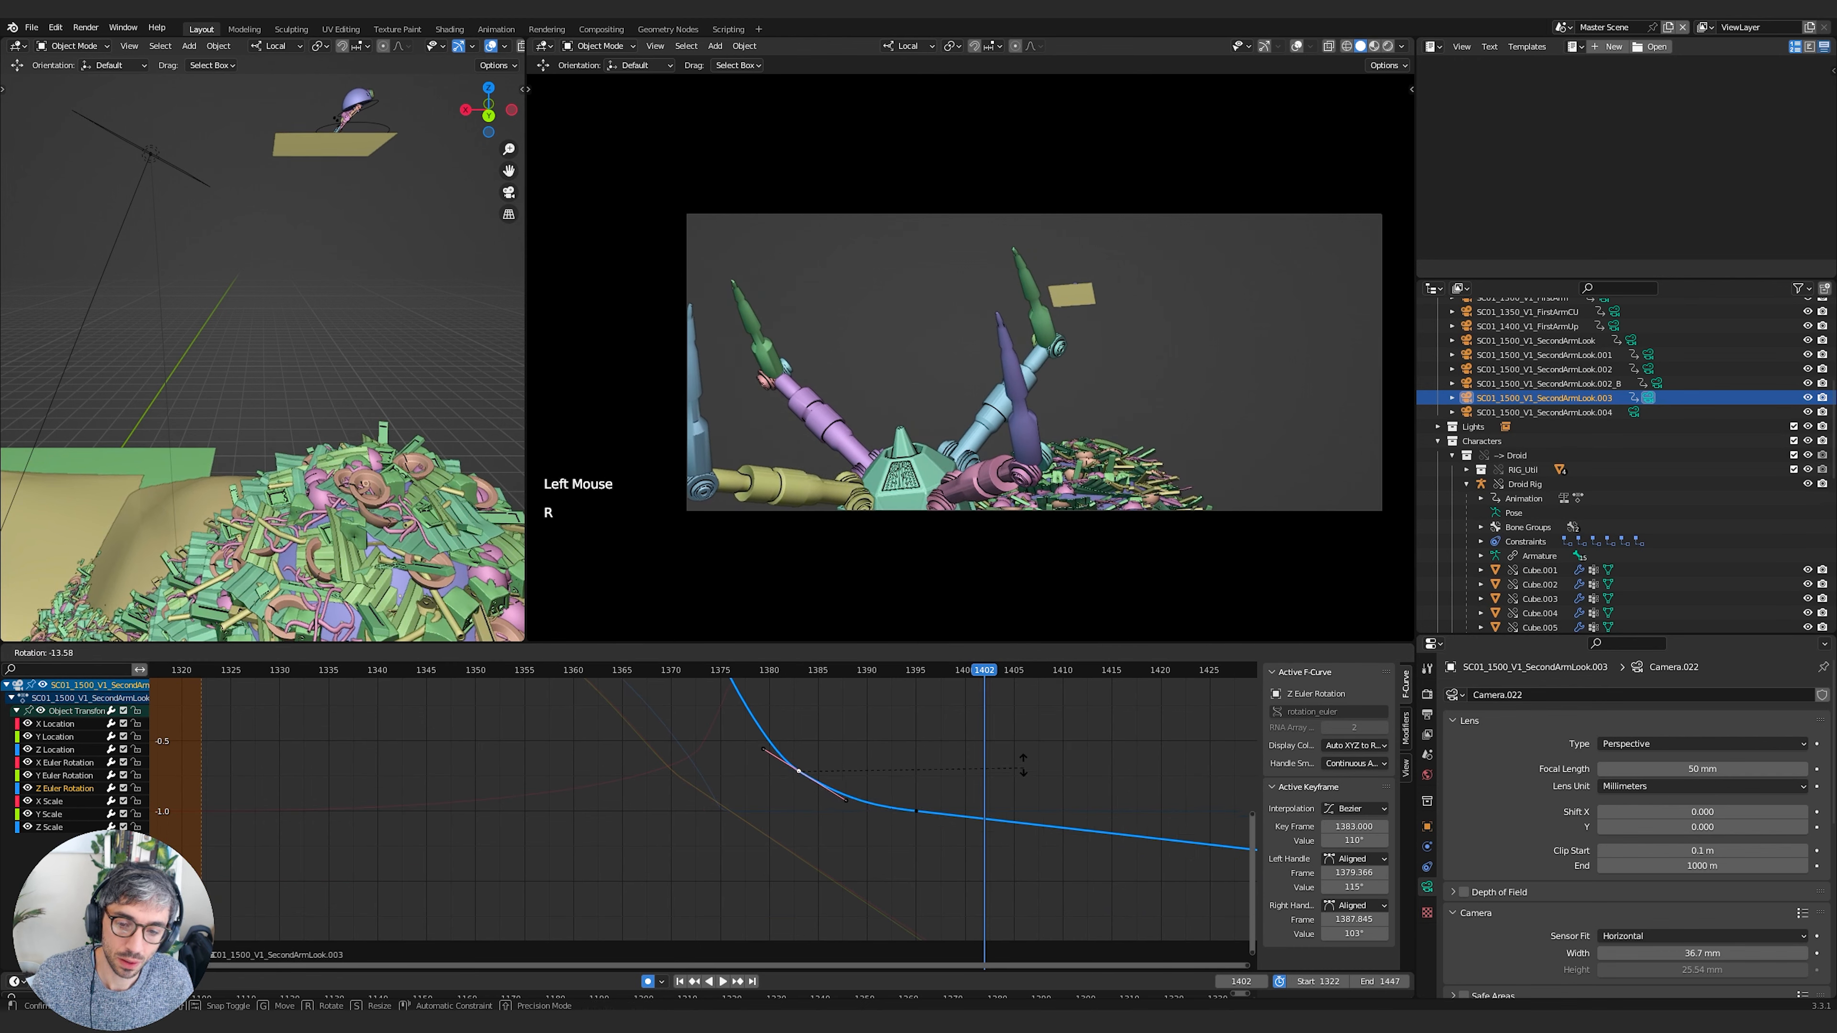
key(r)
click(1023, 749)
click(916, 811)
key(r)
click(1027, 825)
drag(770, 672, 1082, 713)
key(r)
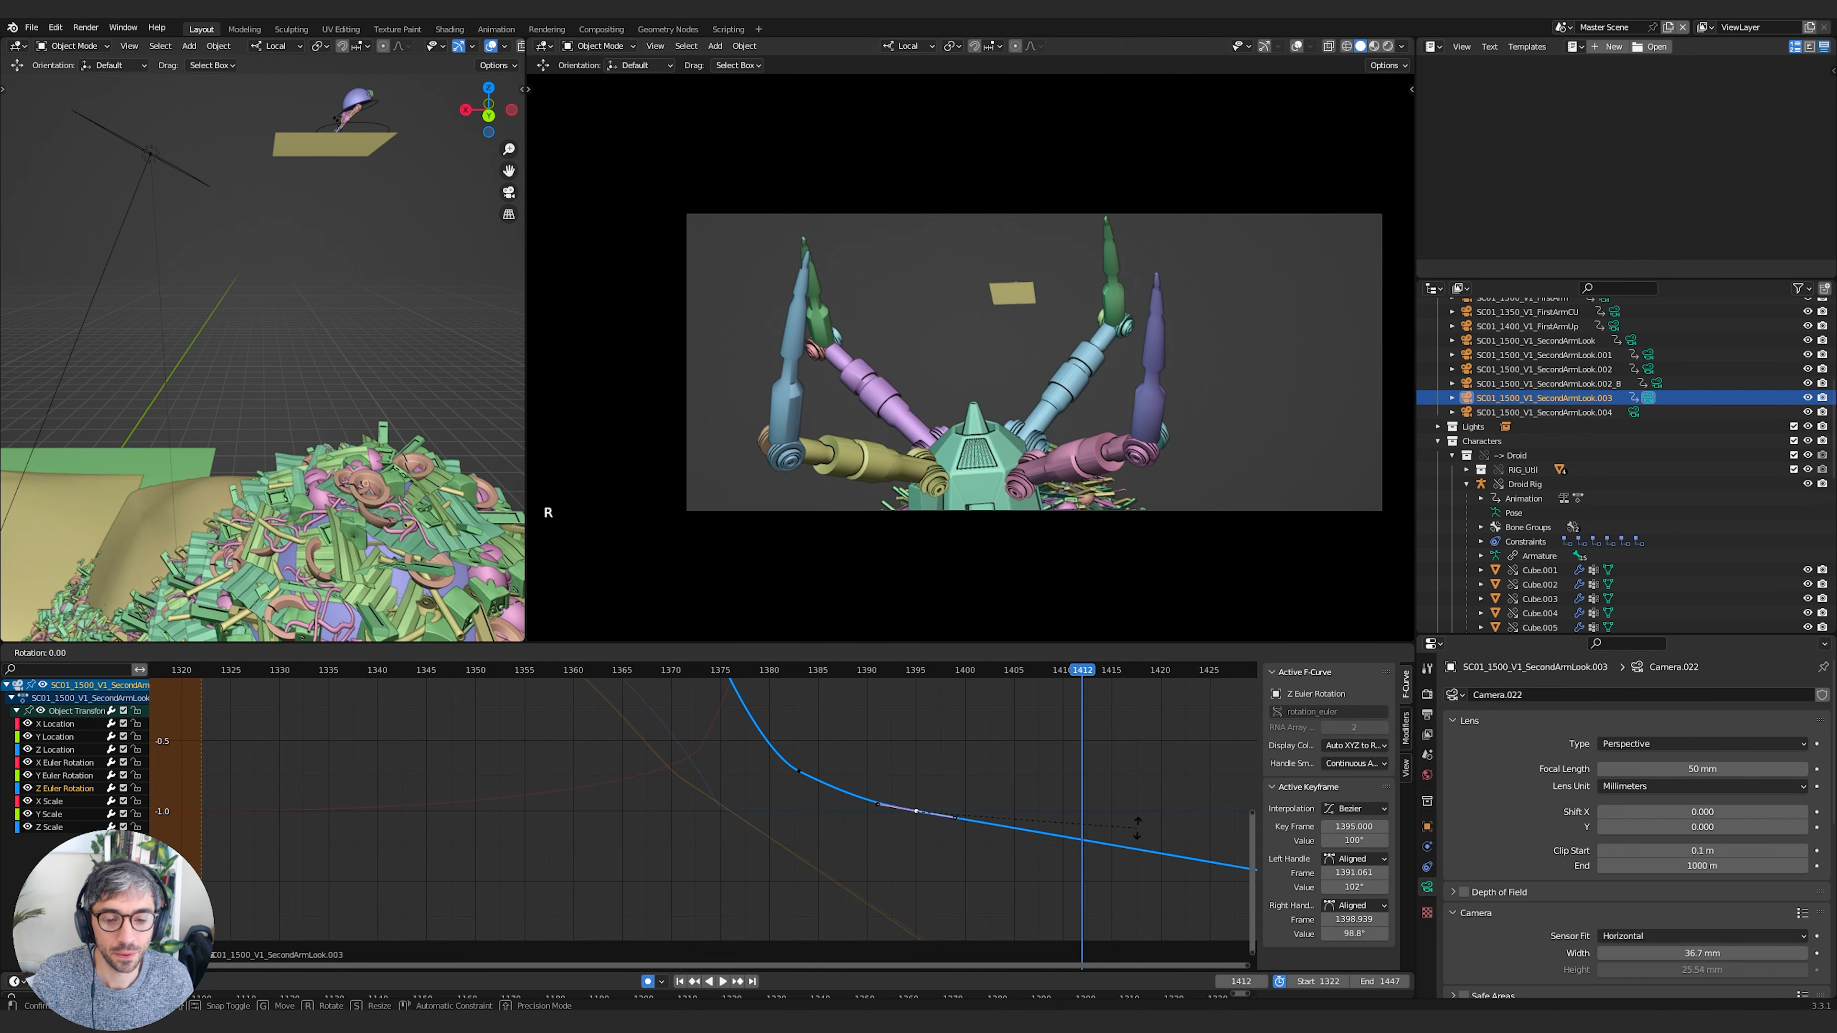
click(1142, 824)
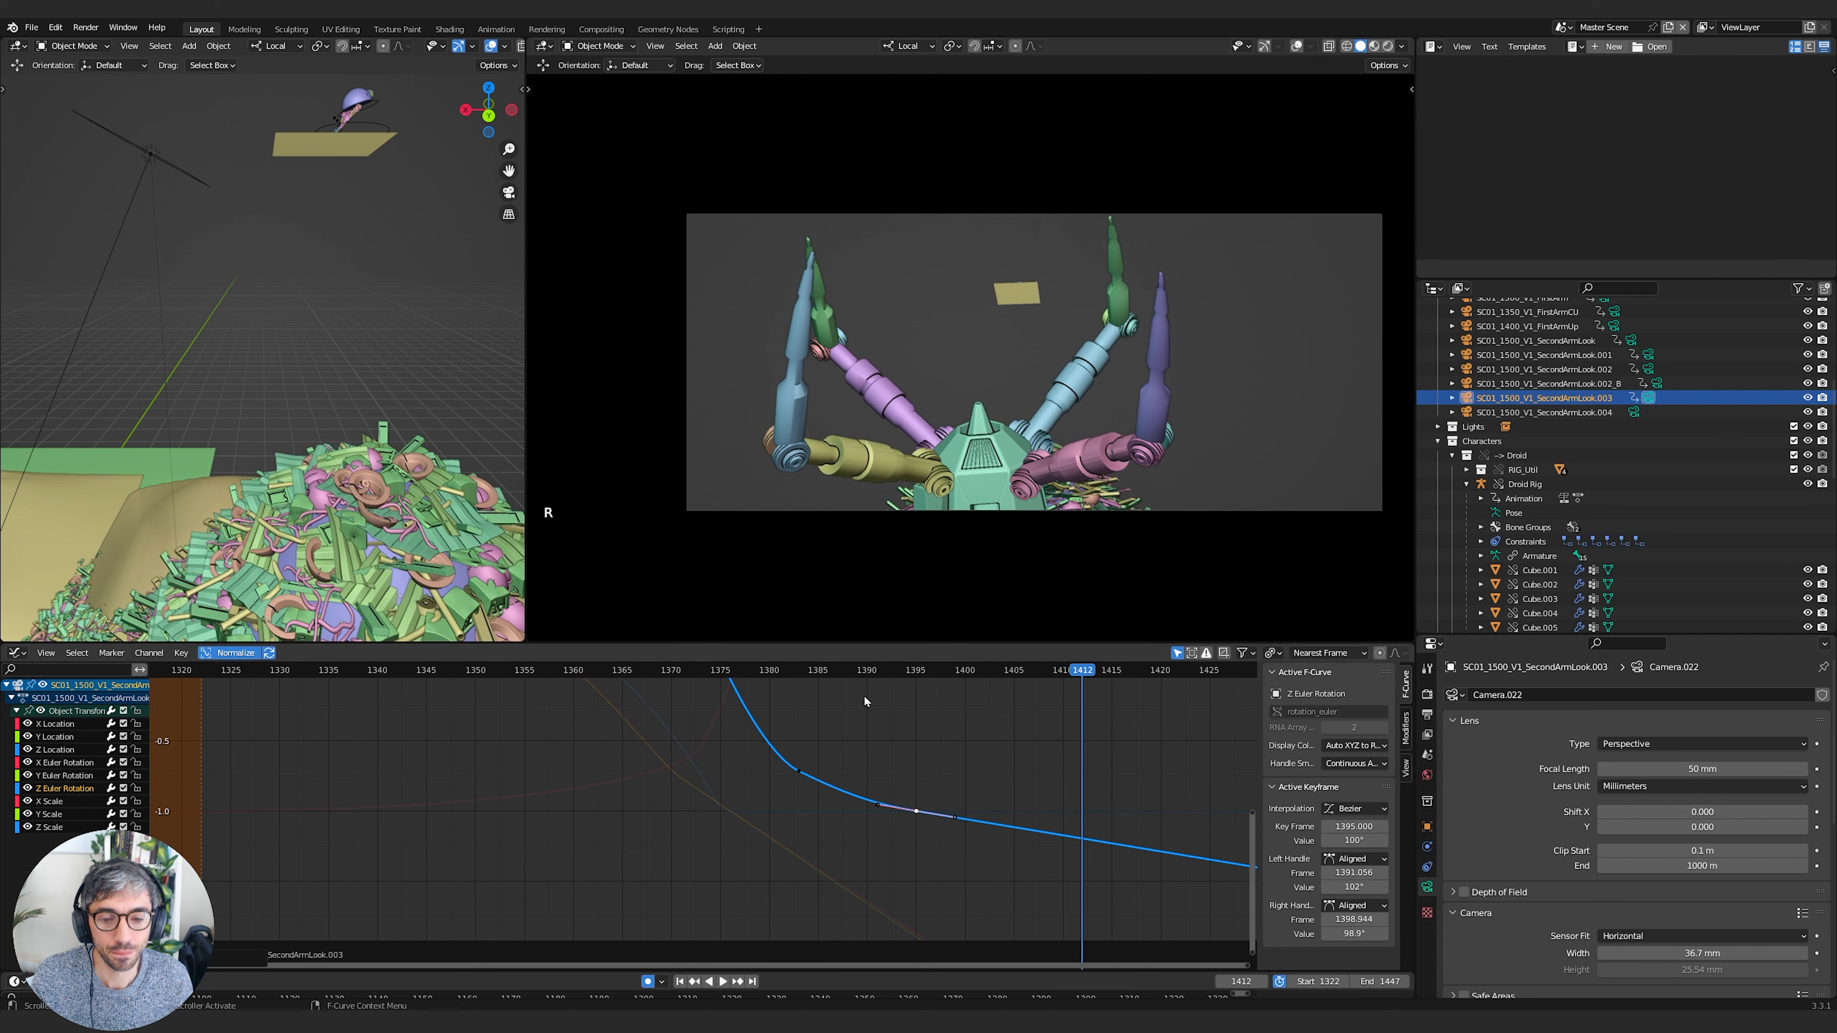
Play back the camera's continuing pan from about frame 1384 and scrub back to that frame
click(803, 668)
key(space)
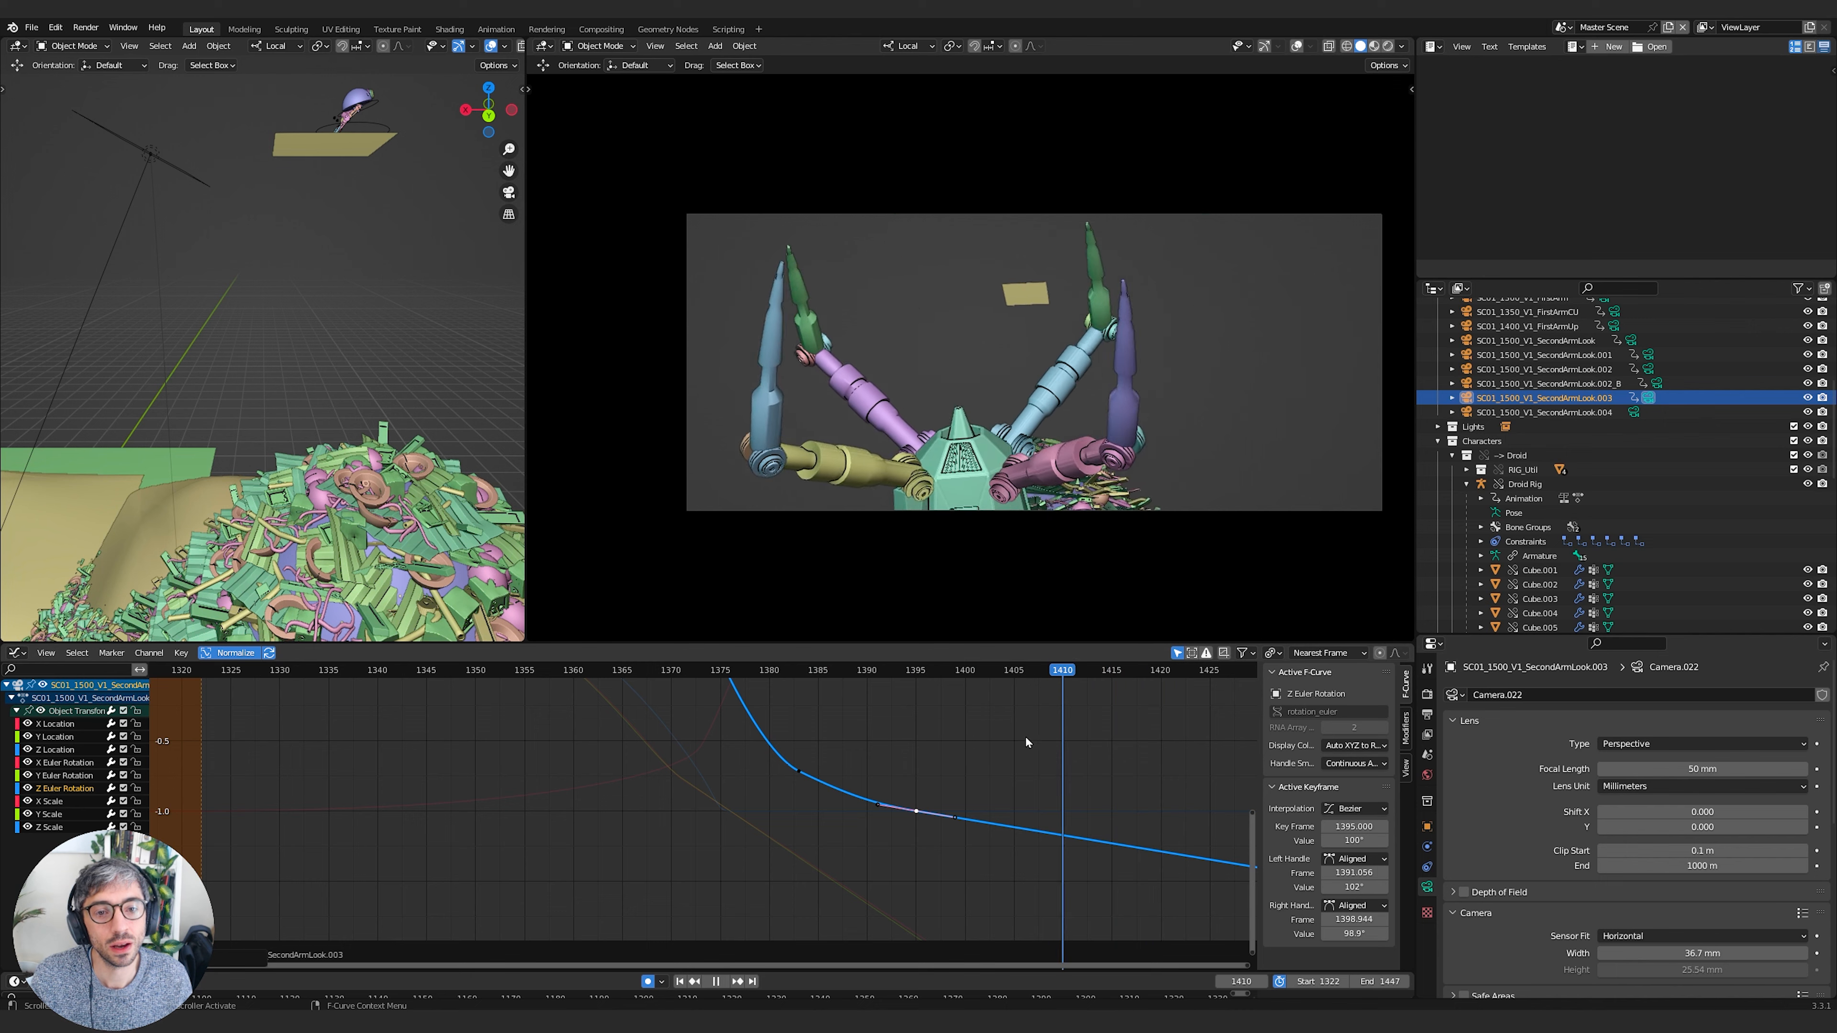
drag(752, 813, 808, 872)
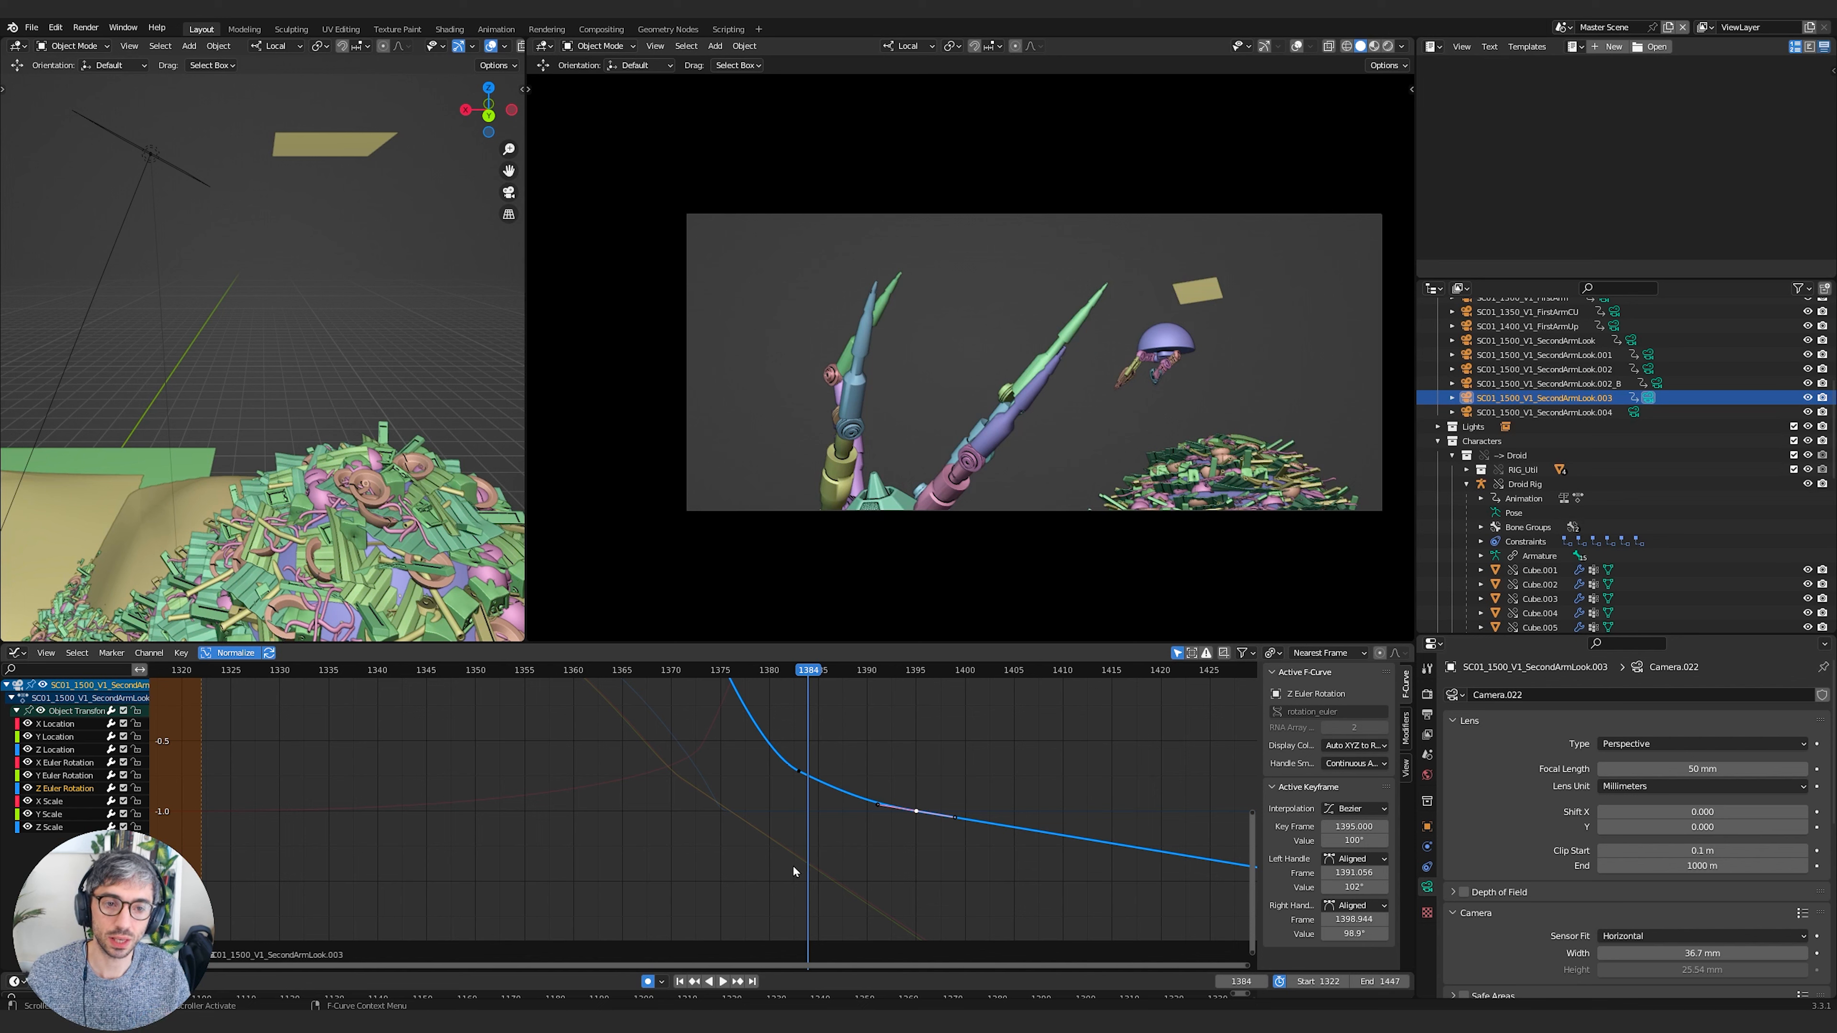
Keyframe the yellow Hatch panel in its original place at frame 1321, just before the SecondArmLook.003 shot begins
click(329, 144)
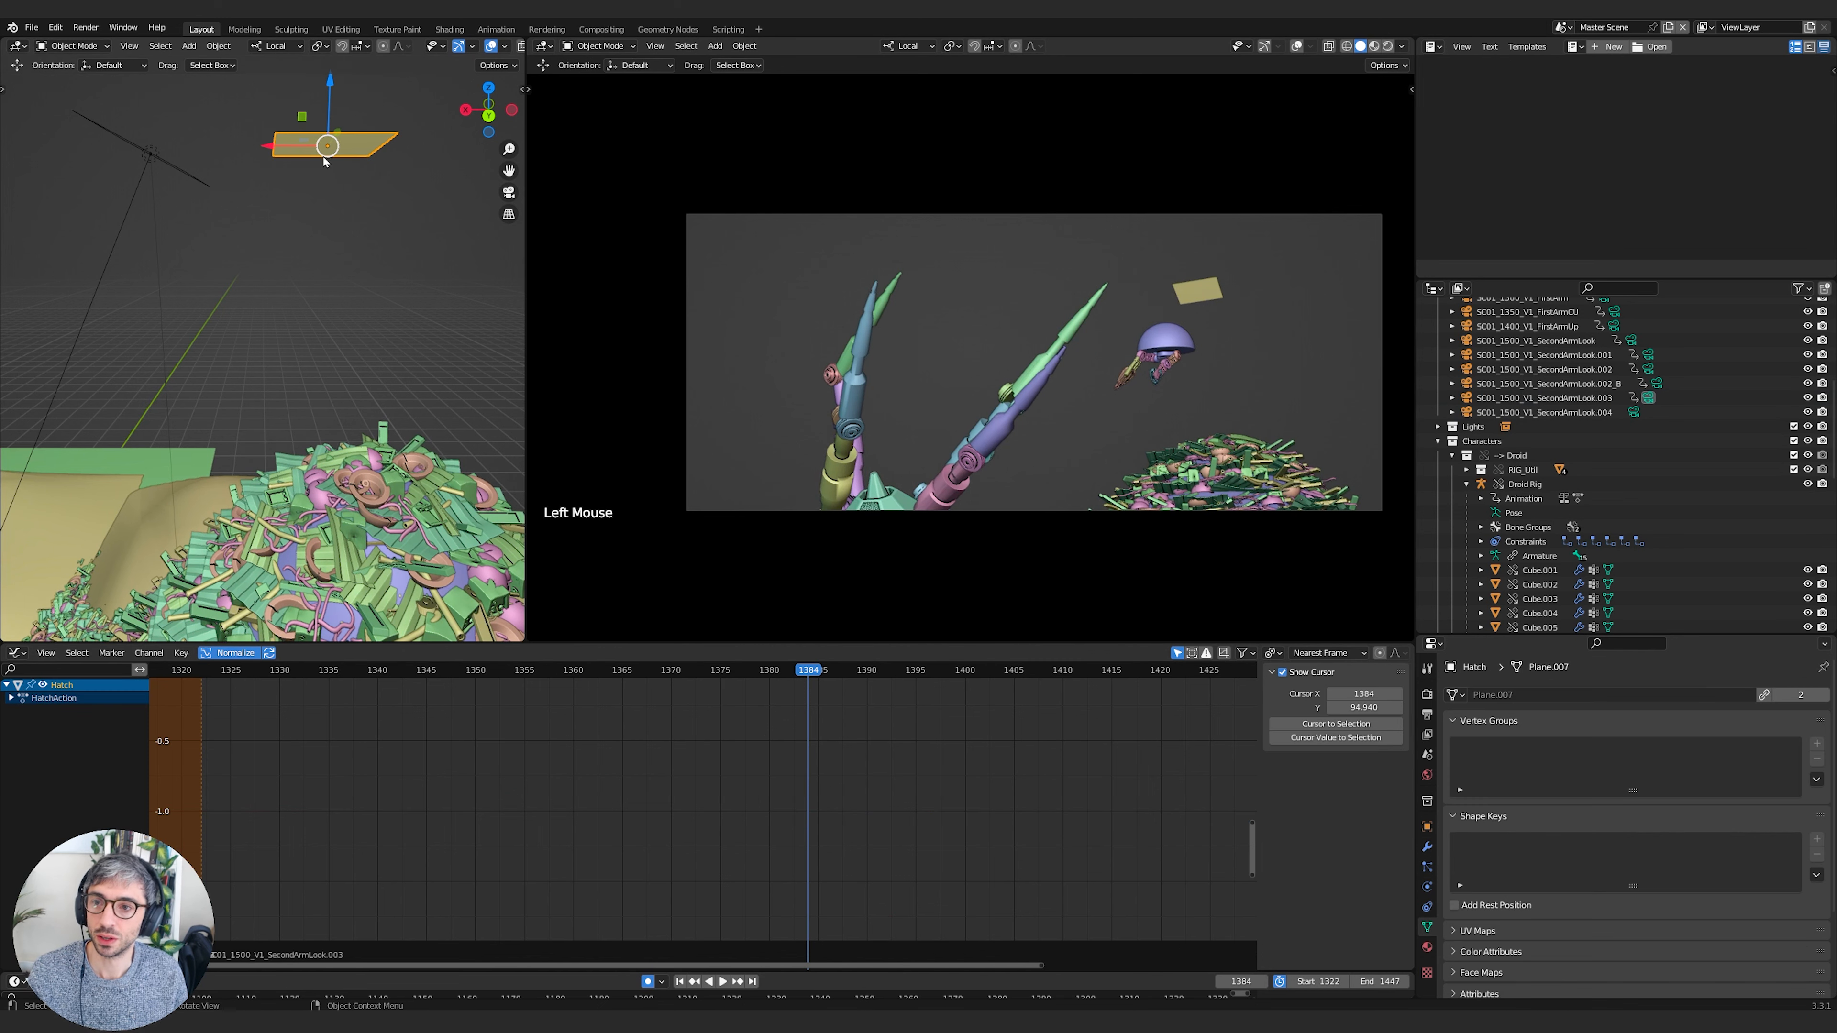
key(shift+Down)
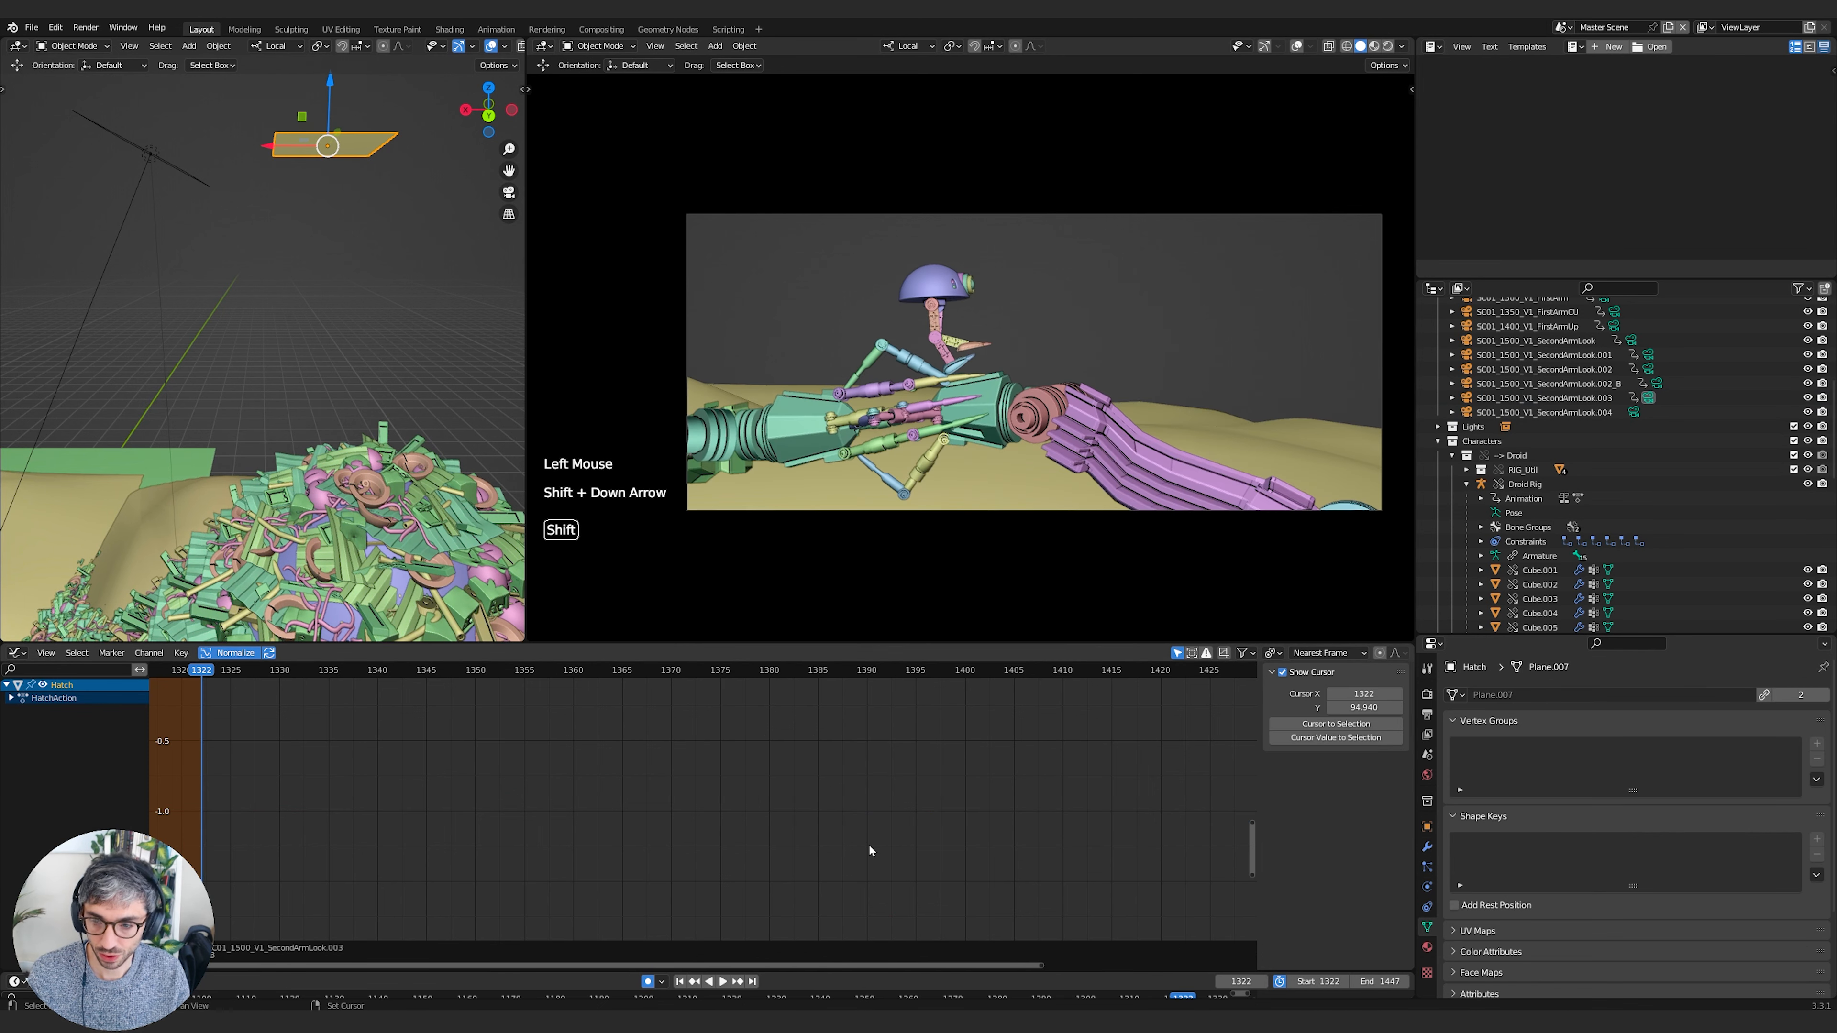
key(Left)
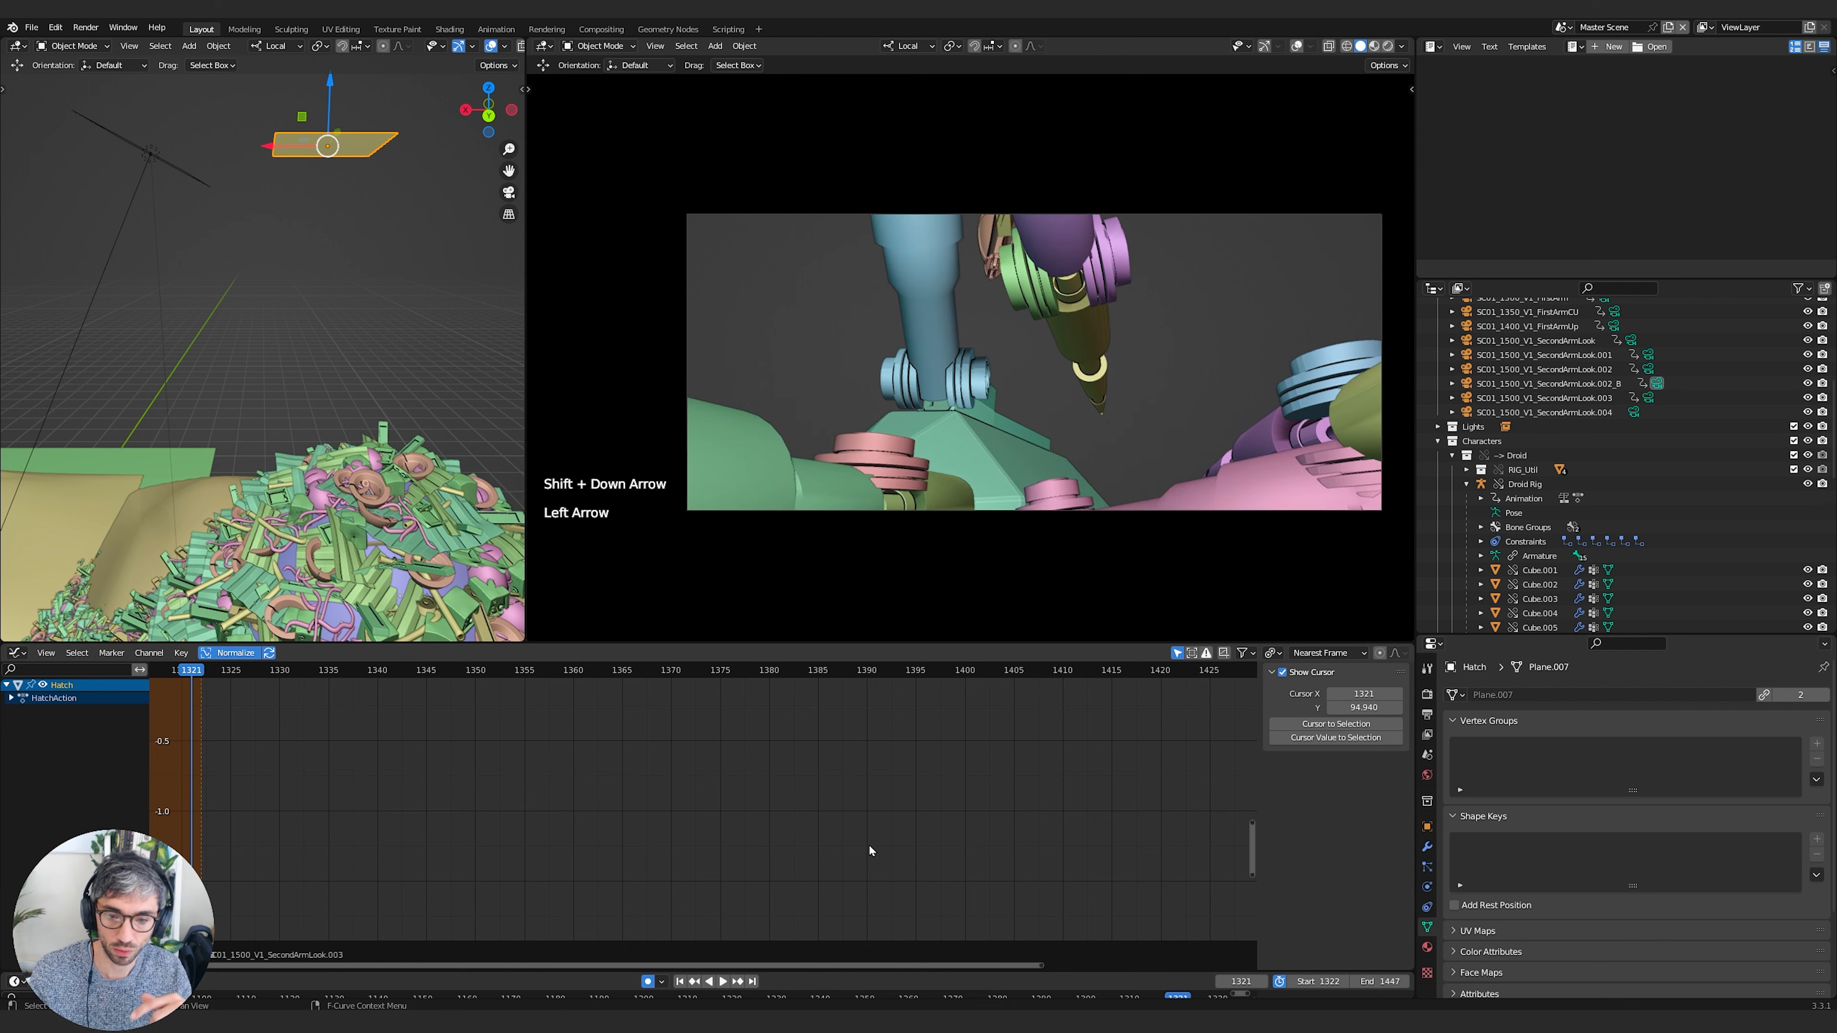
key(i)
click(211, 277)
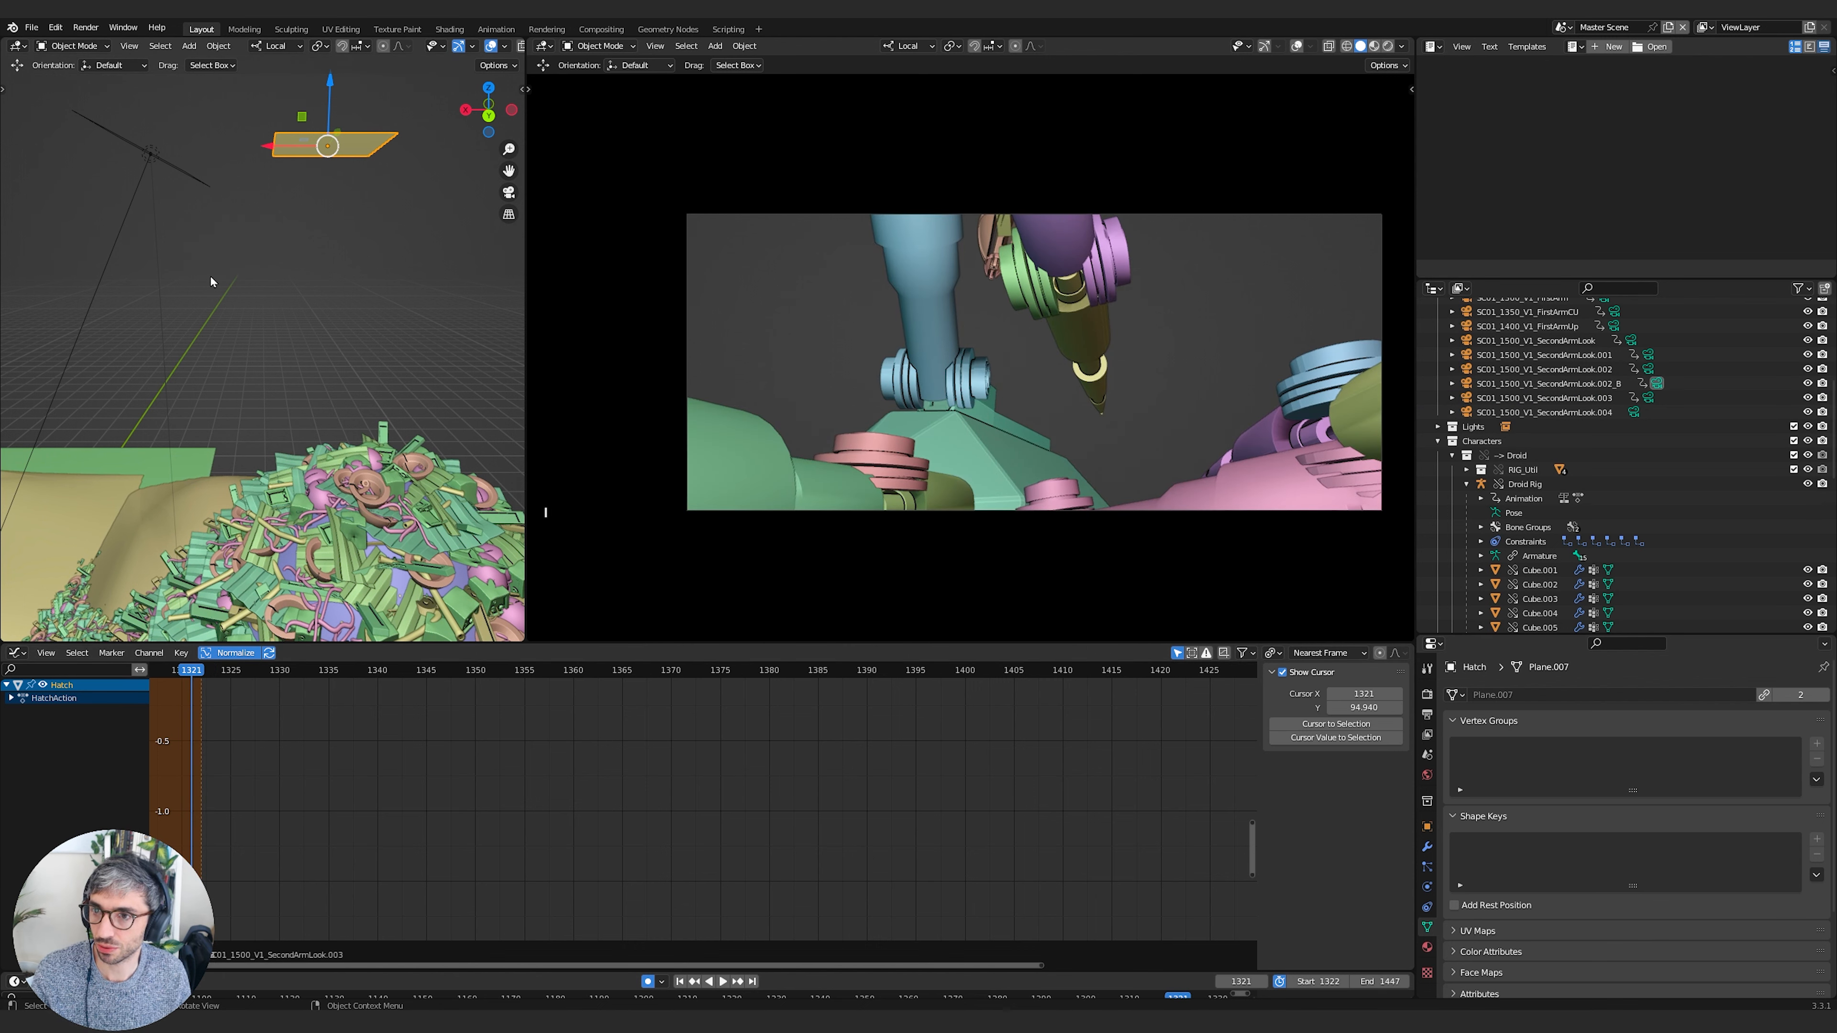
key(i)
click(199, 291)
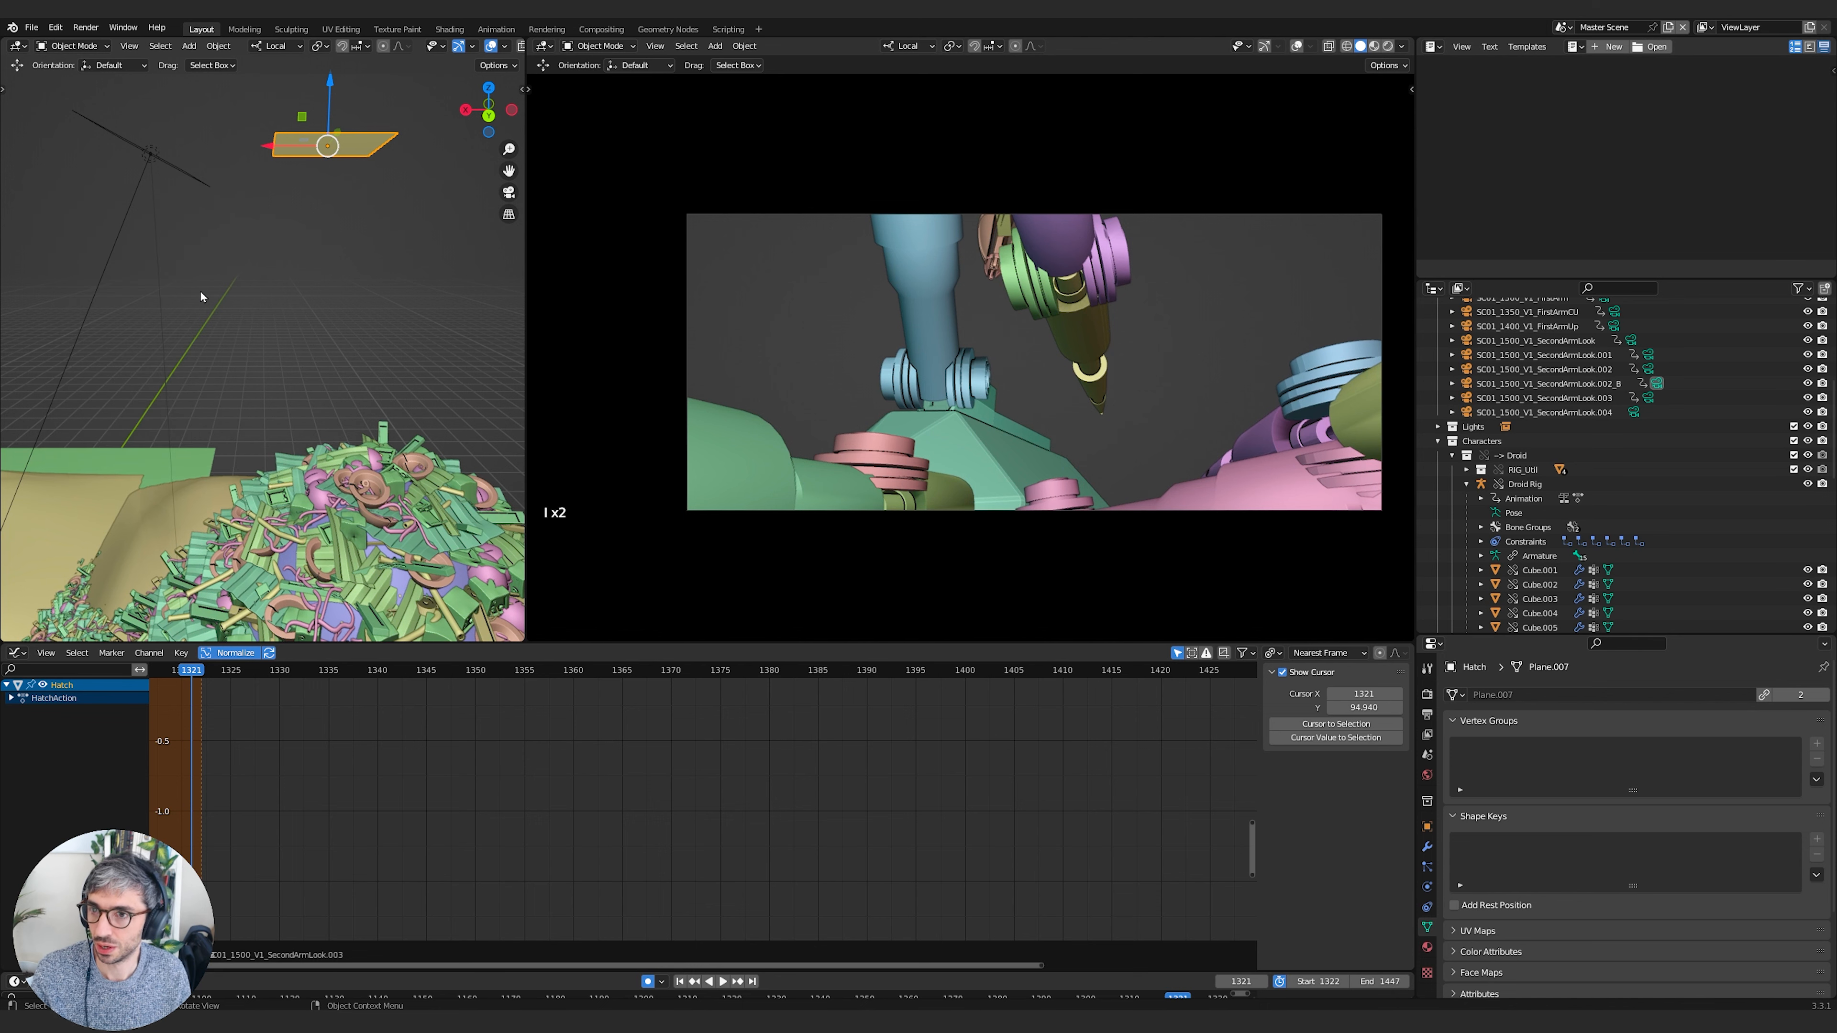
key(Right)
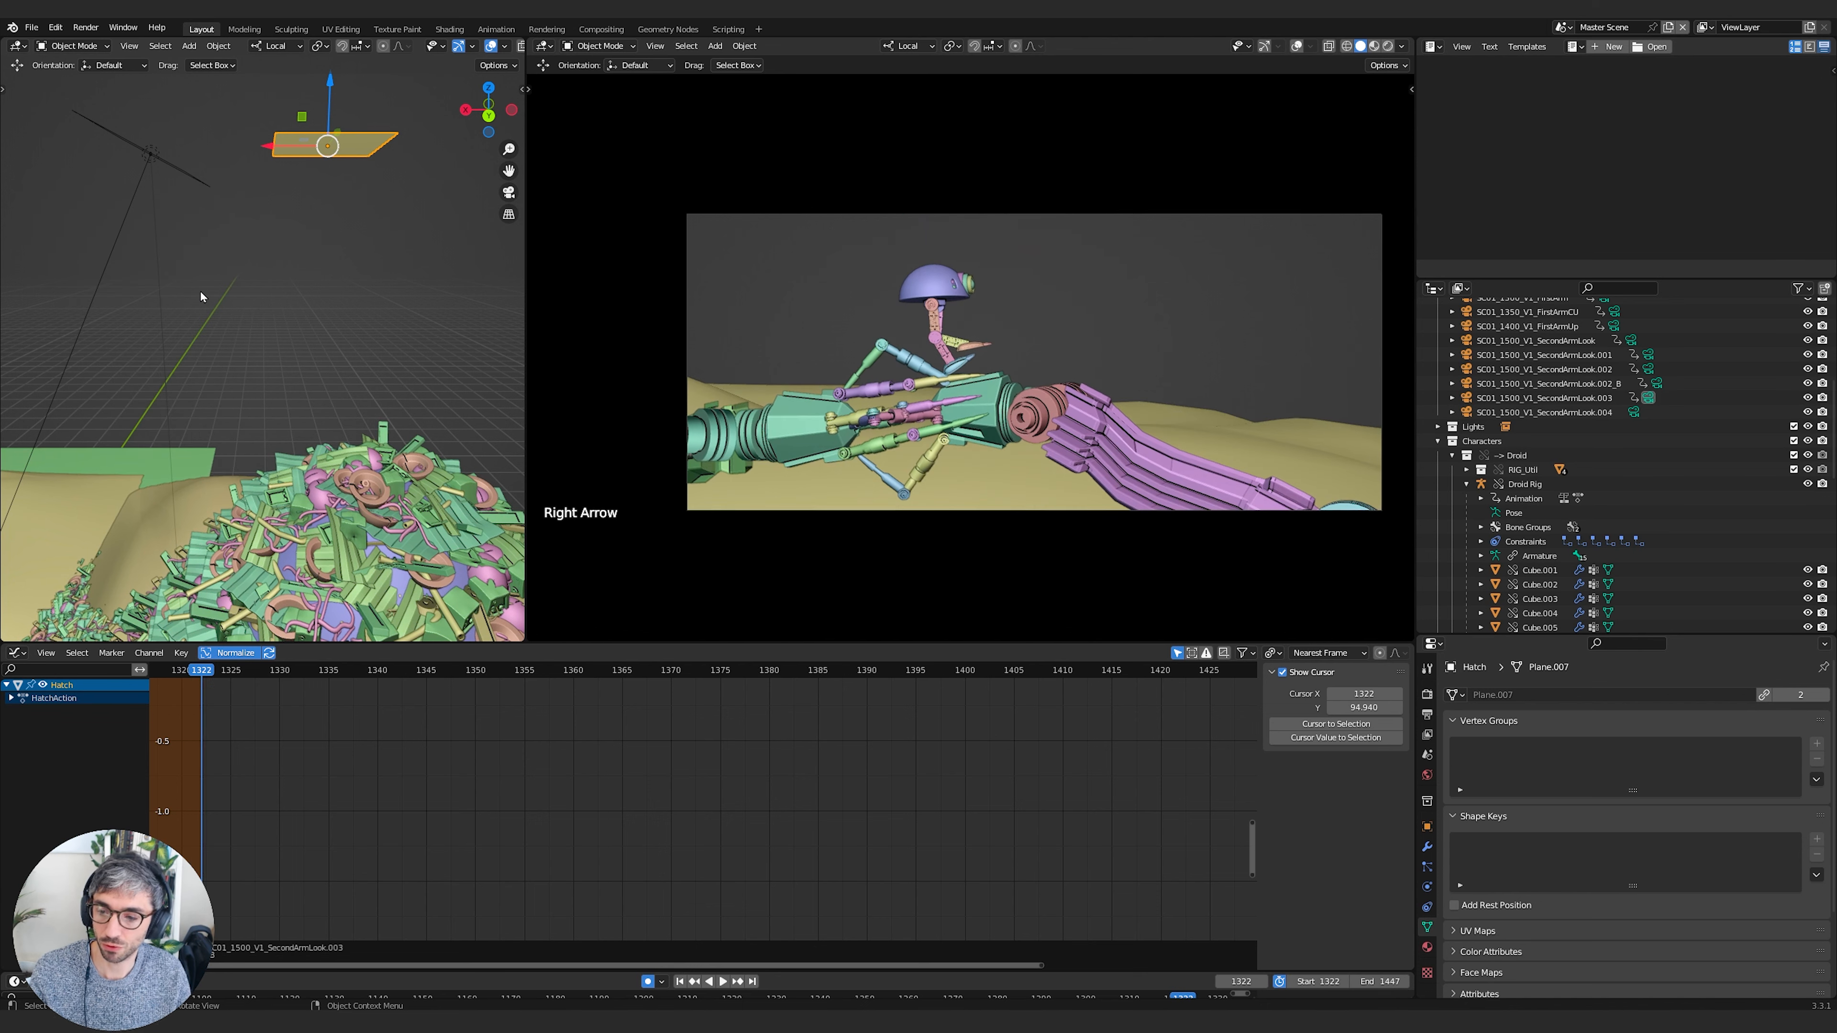
At frame 1388, move the Hatch about 60 m along its local X axis and lower it about 33 m along local Z
scroll(200, 292, down, 8)
shift+scroll(199, 292, down, 1)
shift+middle_drag(199, 291, 289, 377)
middle_drag(289, 376, 282, 347)
shift+middle_drag(282, 347, 304, 463)
middle_drag(303, 463, 267, 435)
click(1074, 673)
drag(1073, 675, 848, 674)
key(g)
key(x)
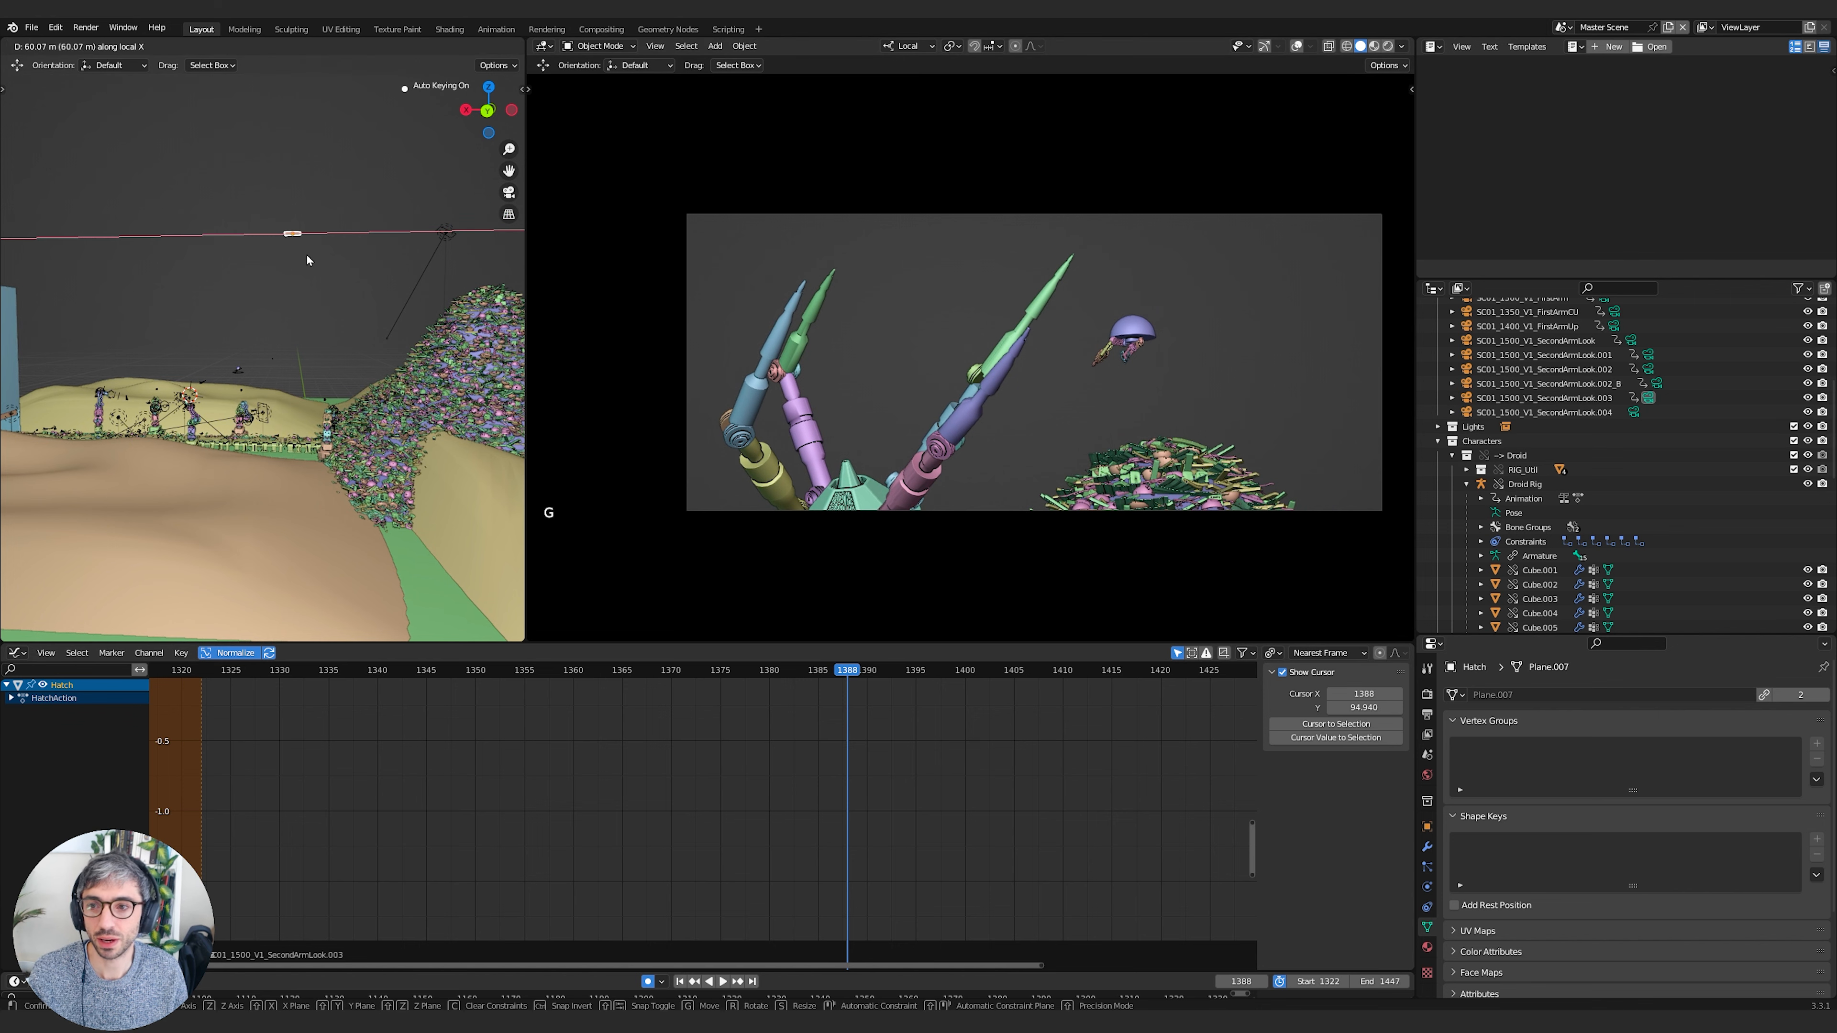
click(307, 260)
key(g)
key(z)
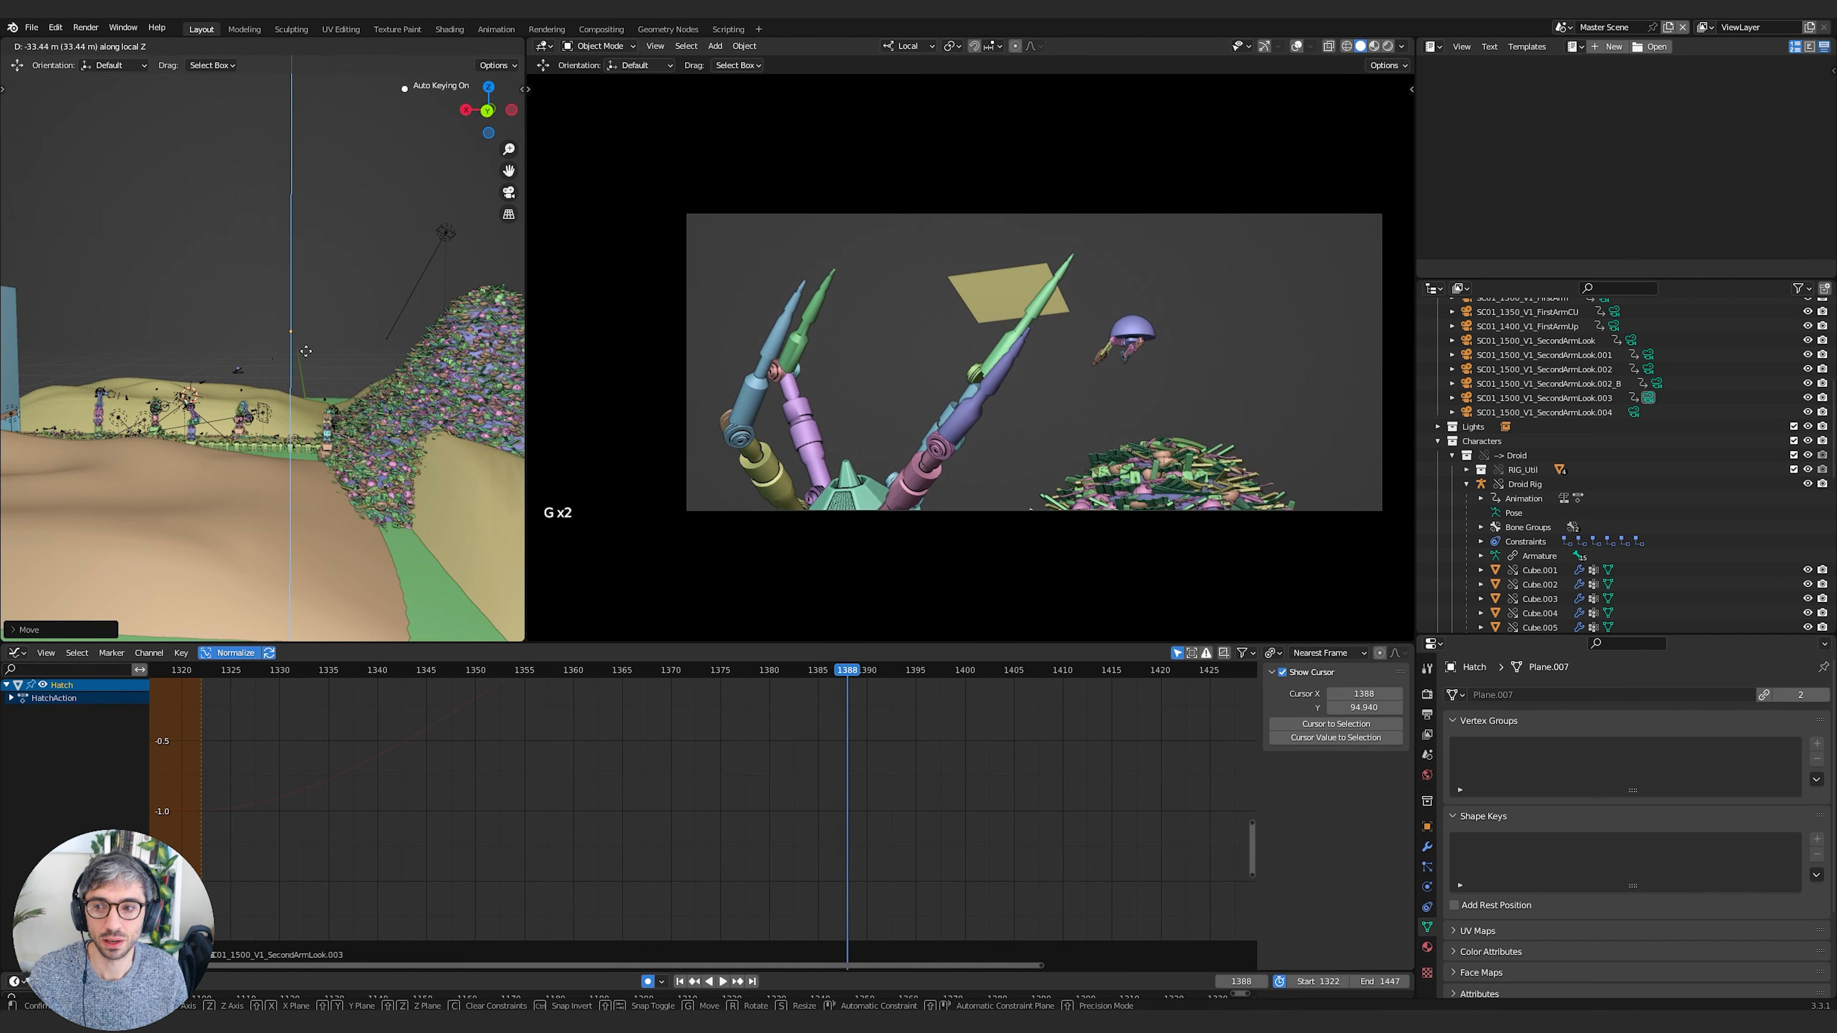
click(306, 352)
Shift the Hatch about 8 m along its local Y axis and lower it about 2 m, lining it up with the droid
key(g)
key(y)
right_click(328, 355)
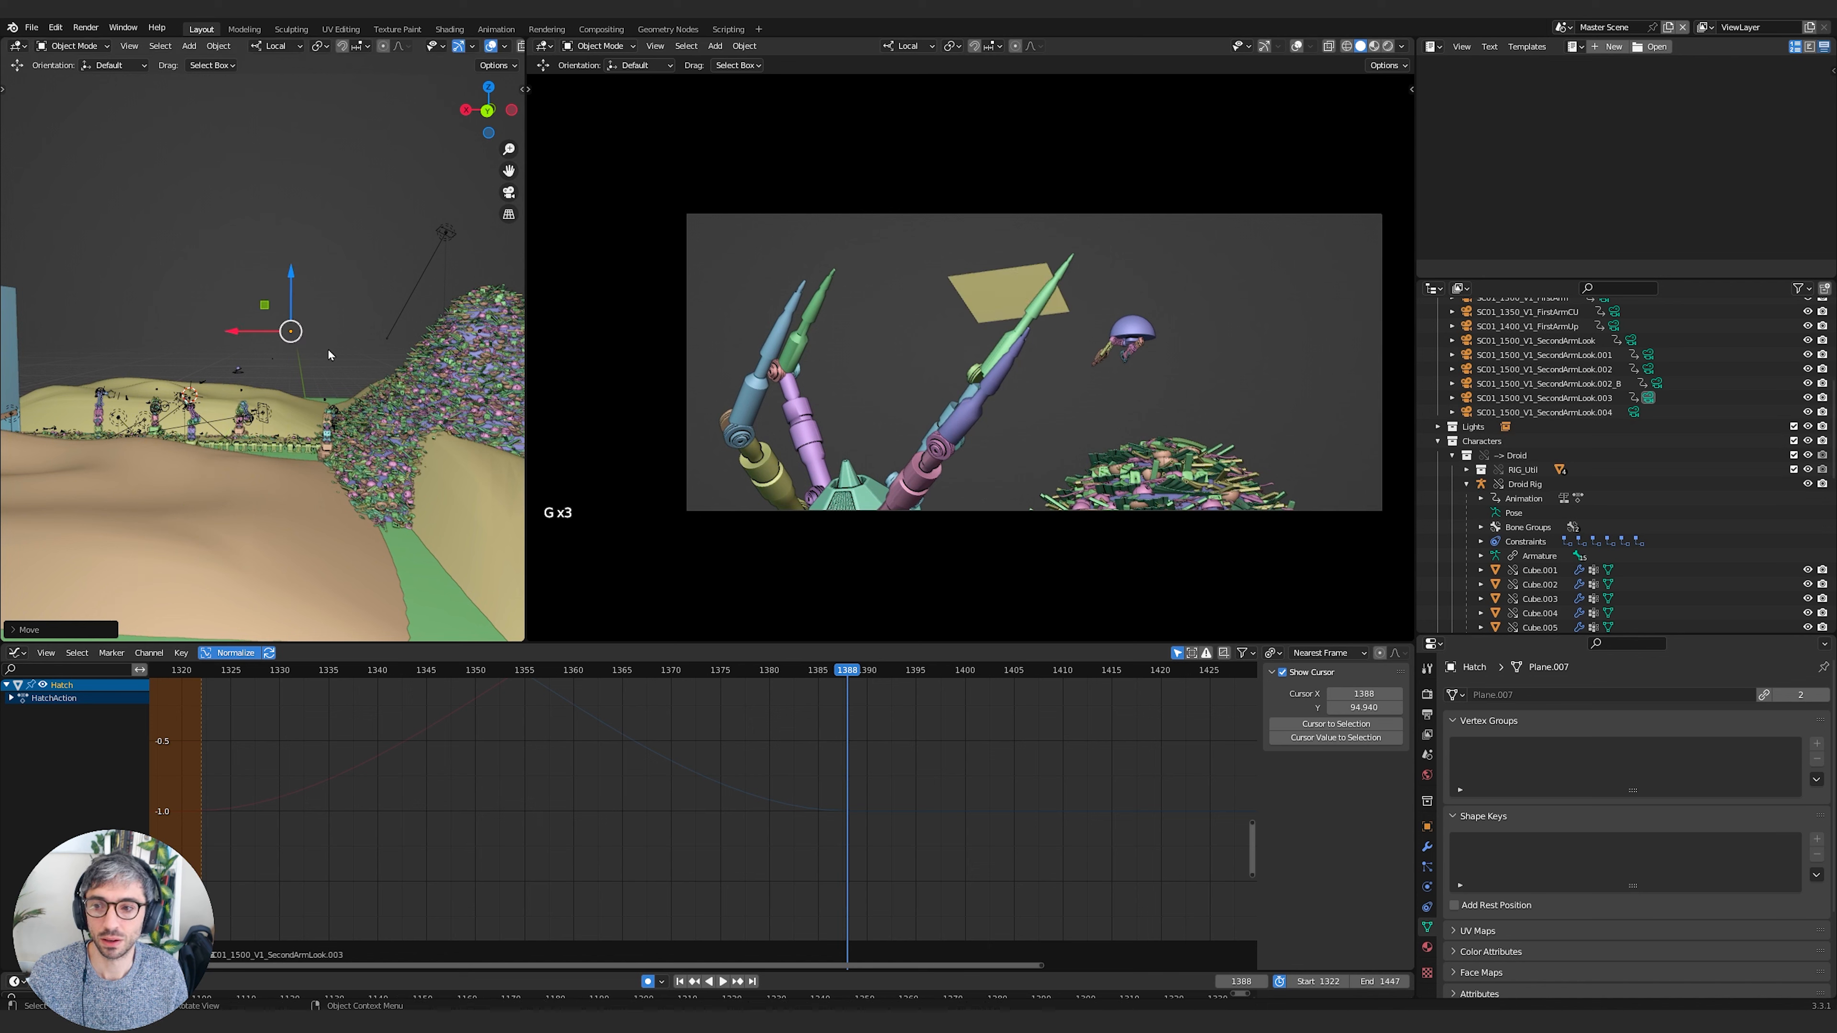
key(g)
key(y)
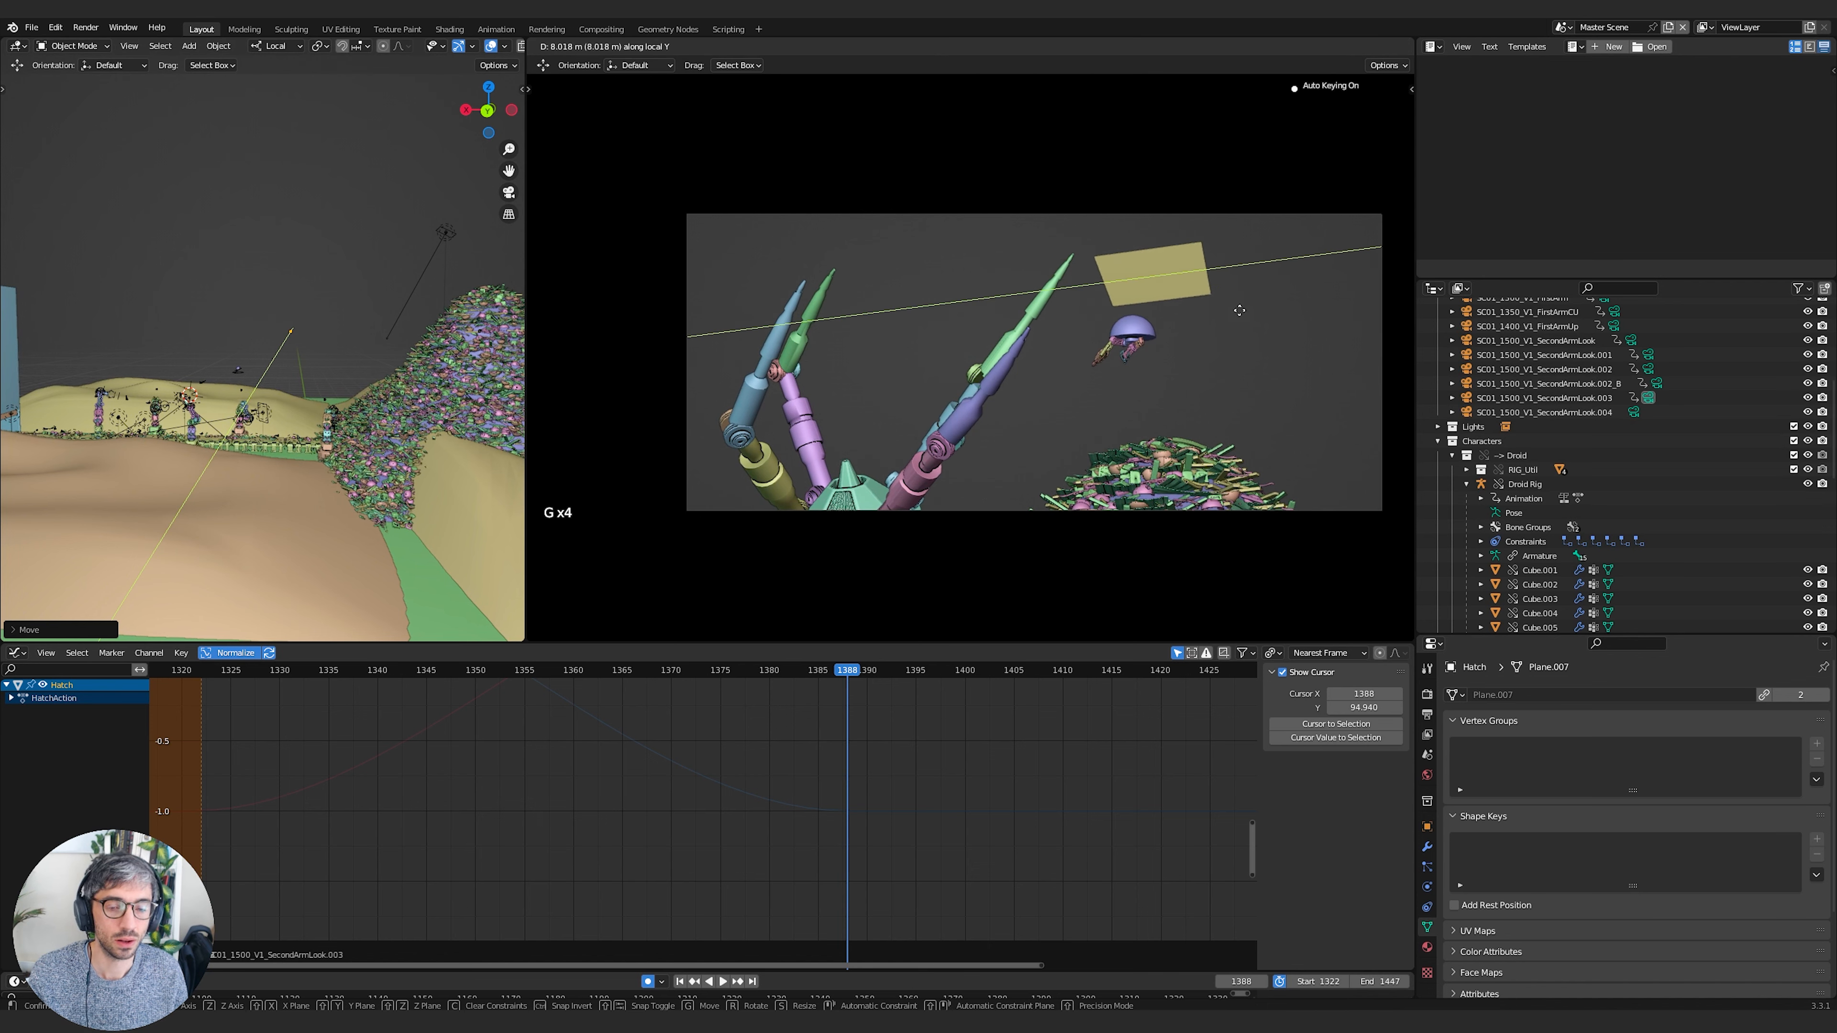
click(1239, 310)
key(g)
key(z)
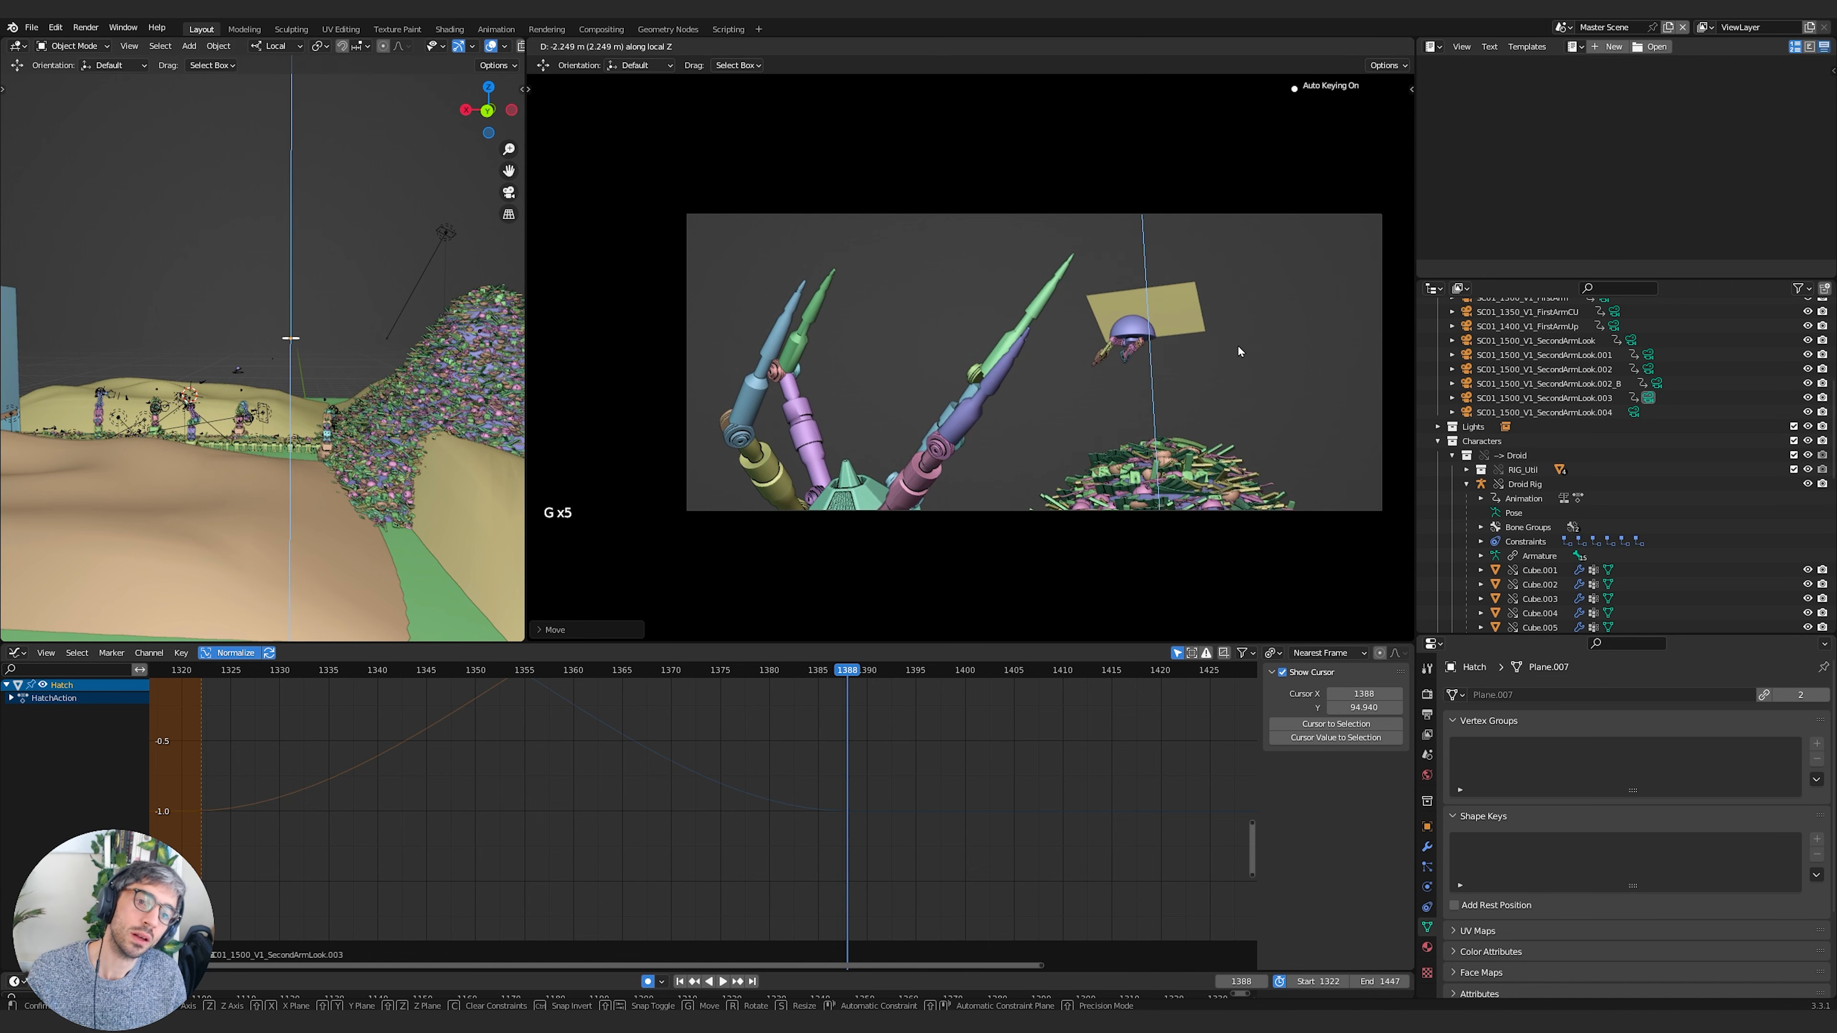
click(1236, 350)
Lower the Hatch further and move it about 12 m along its local X axis so it frames the droid from behind
key(g)
key(z)
click(304, 356)
key(g)
key(x)
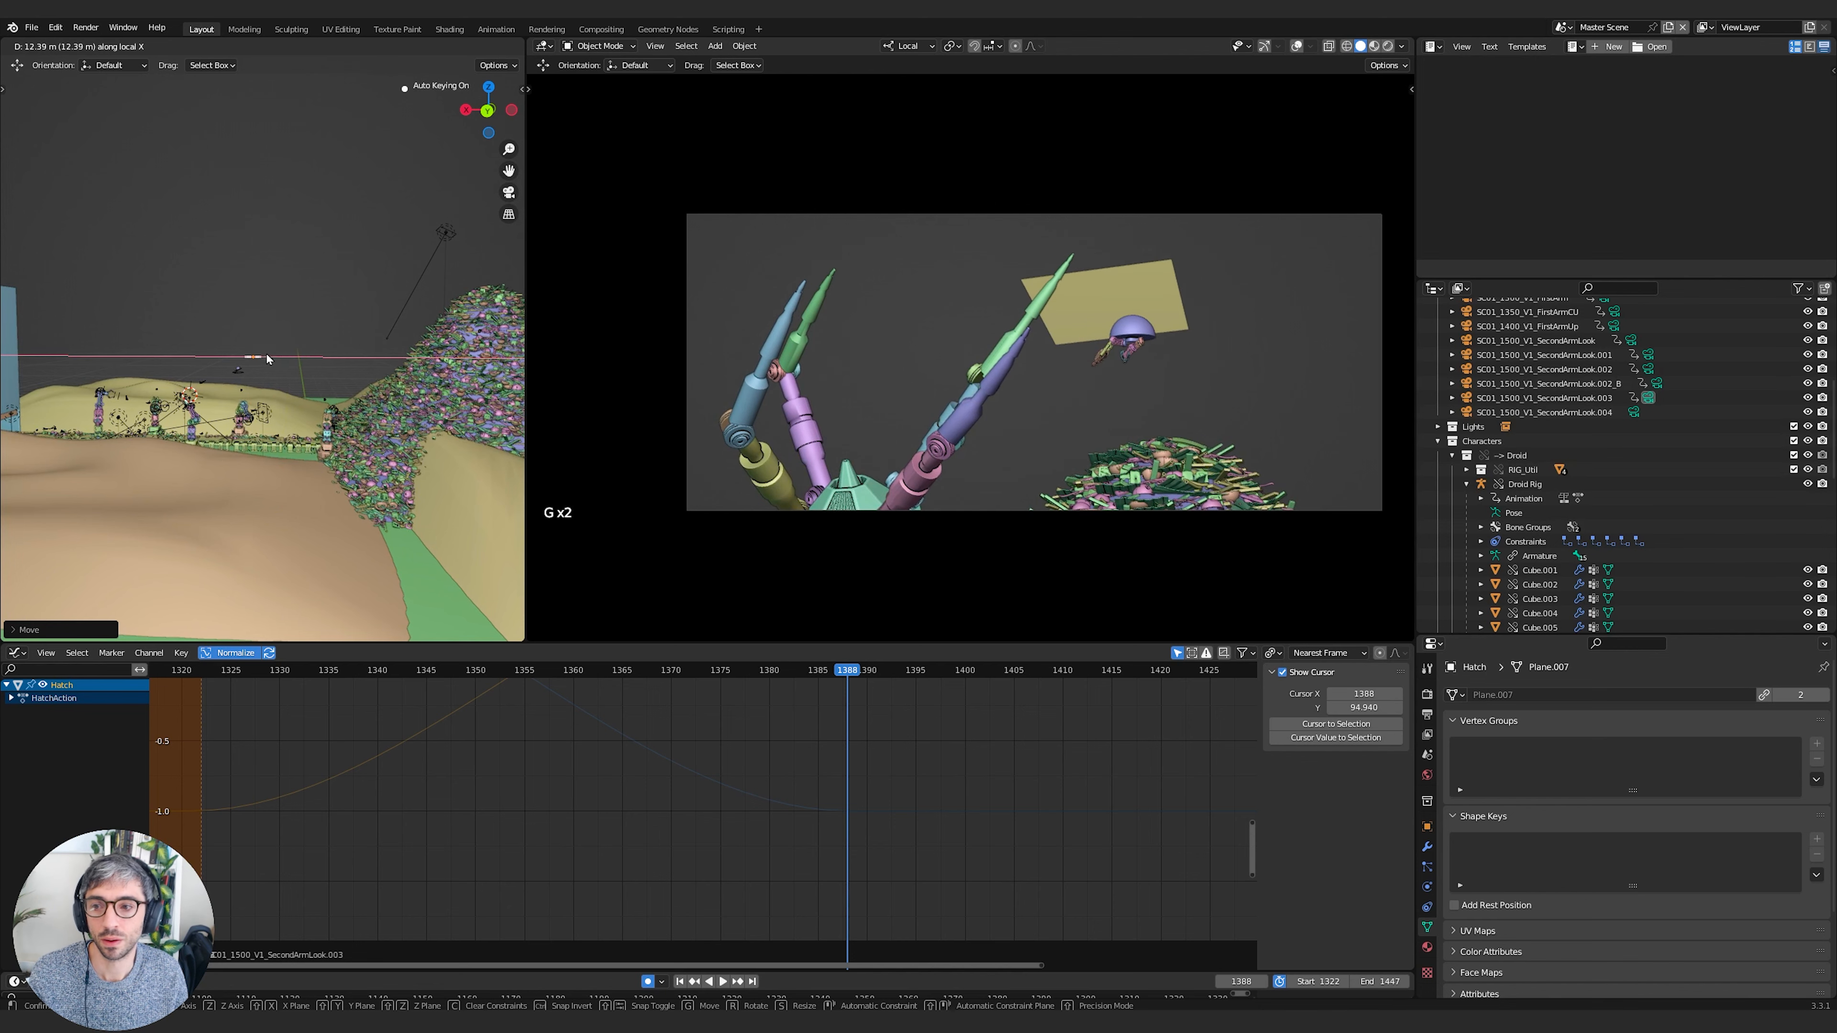
click(225, 357)
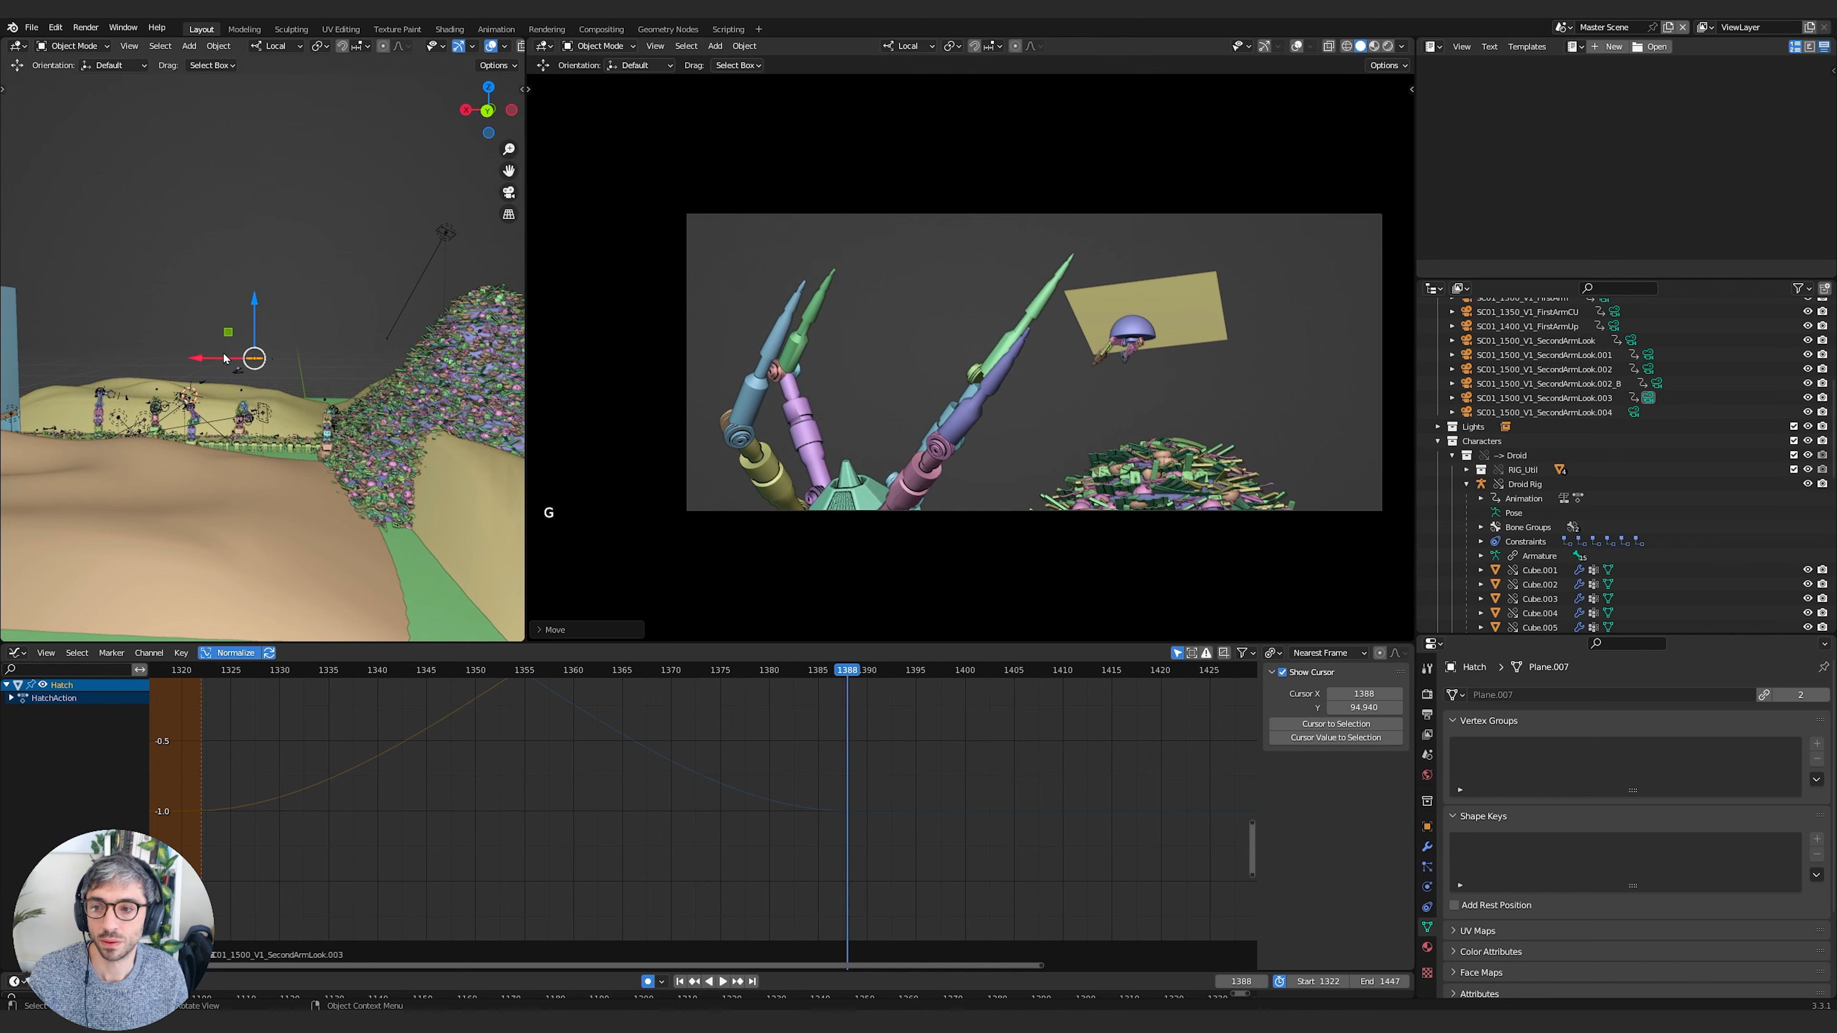
Select the RubbishPile and keyframe its location and rotation at frame 1321, just before the shot
scroll(260, 348, up, 2)
middle_drag(224, 357, 405, 348)
scroll(405, 347, up, 3)
click(348, 521)
click(347, 521)
shift+middle_drag(347, 463, 329, 405)
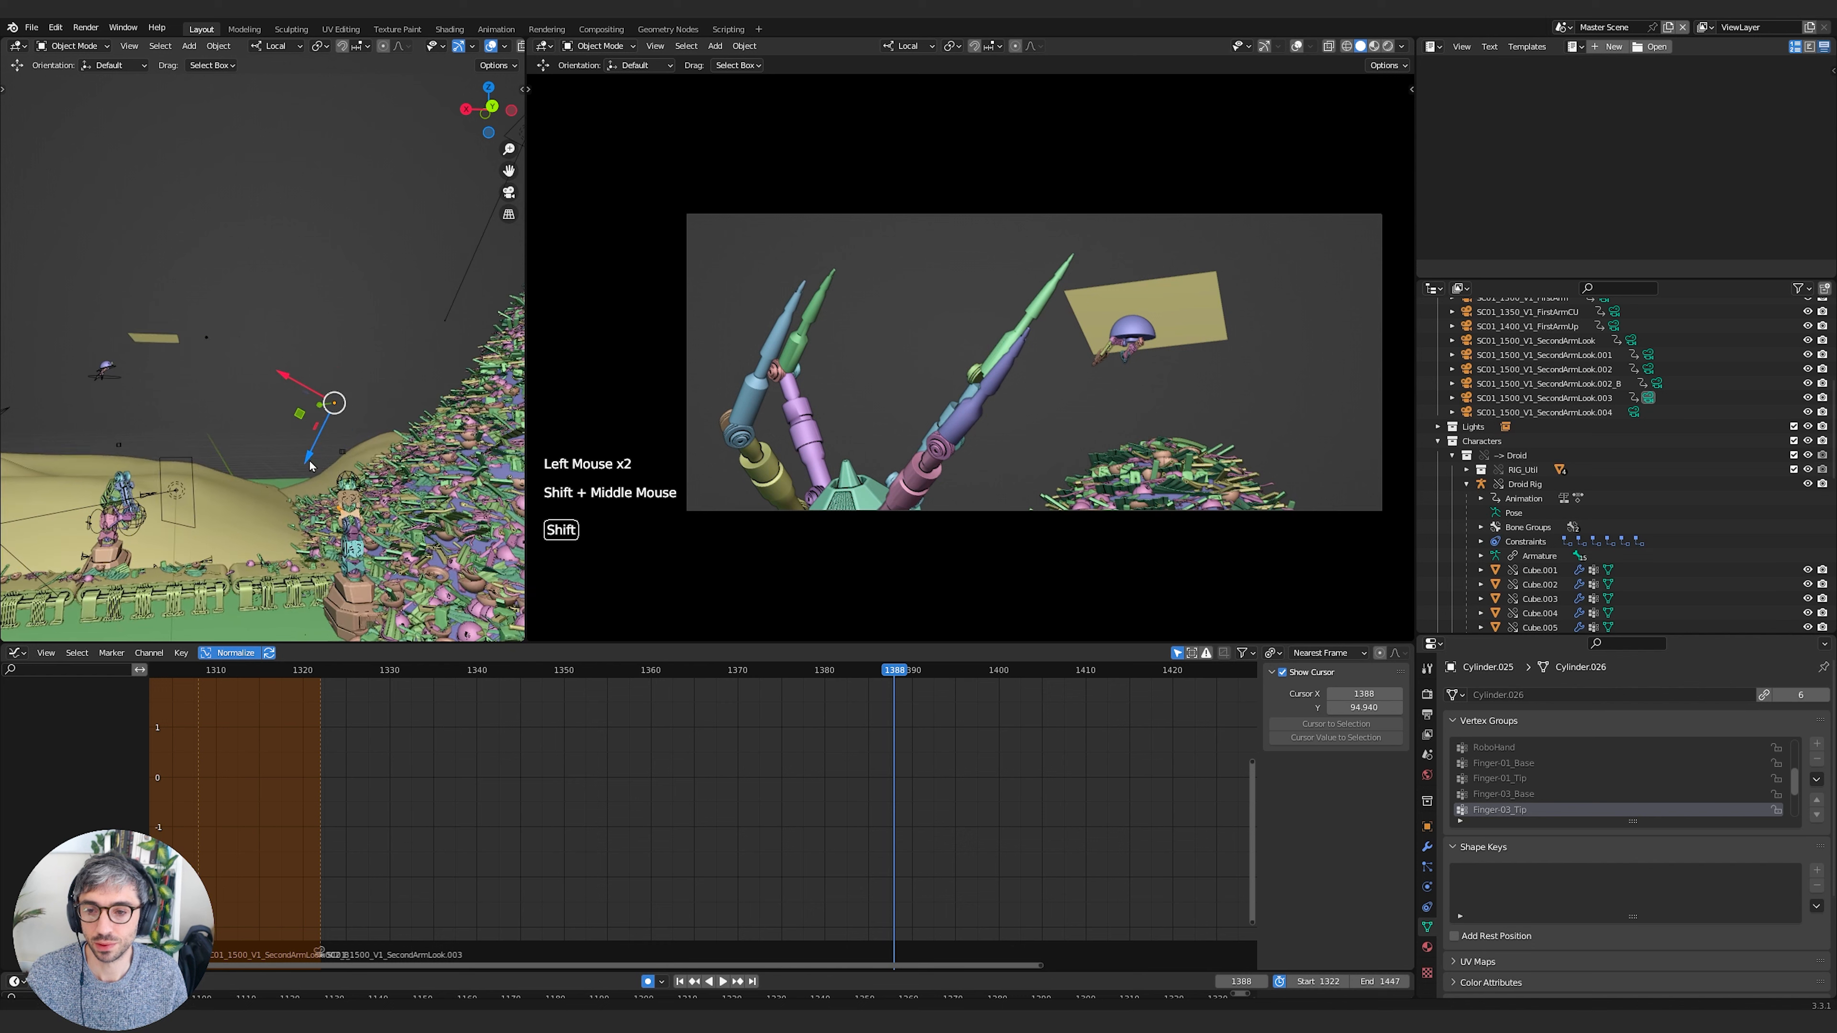
click(406, 477)
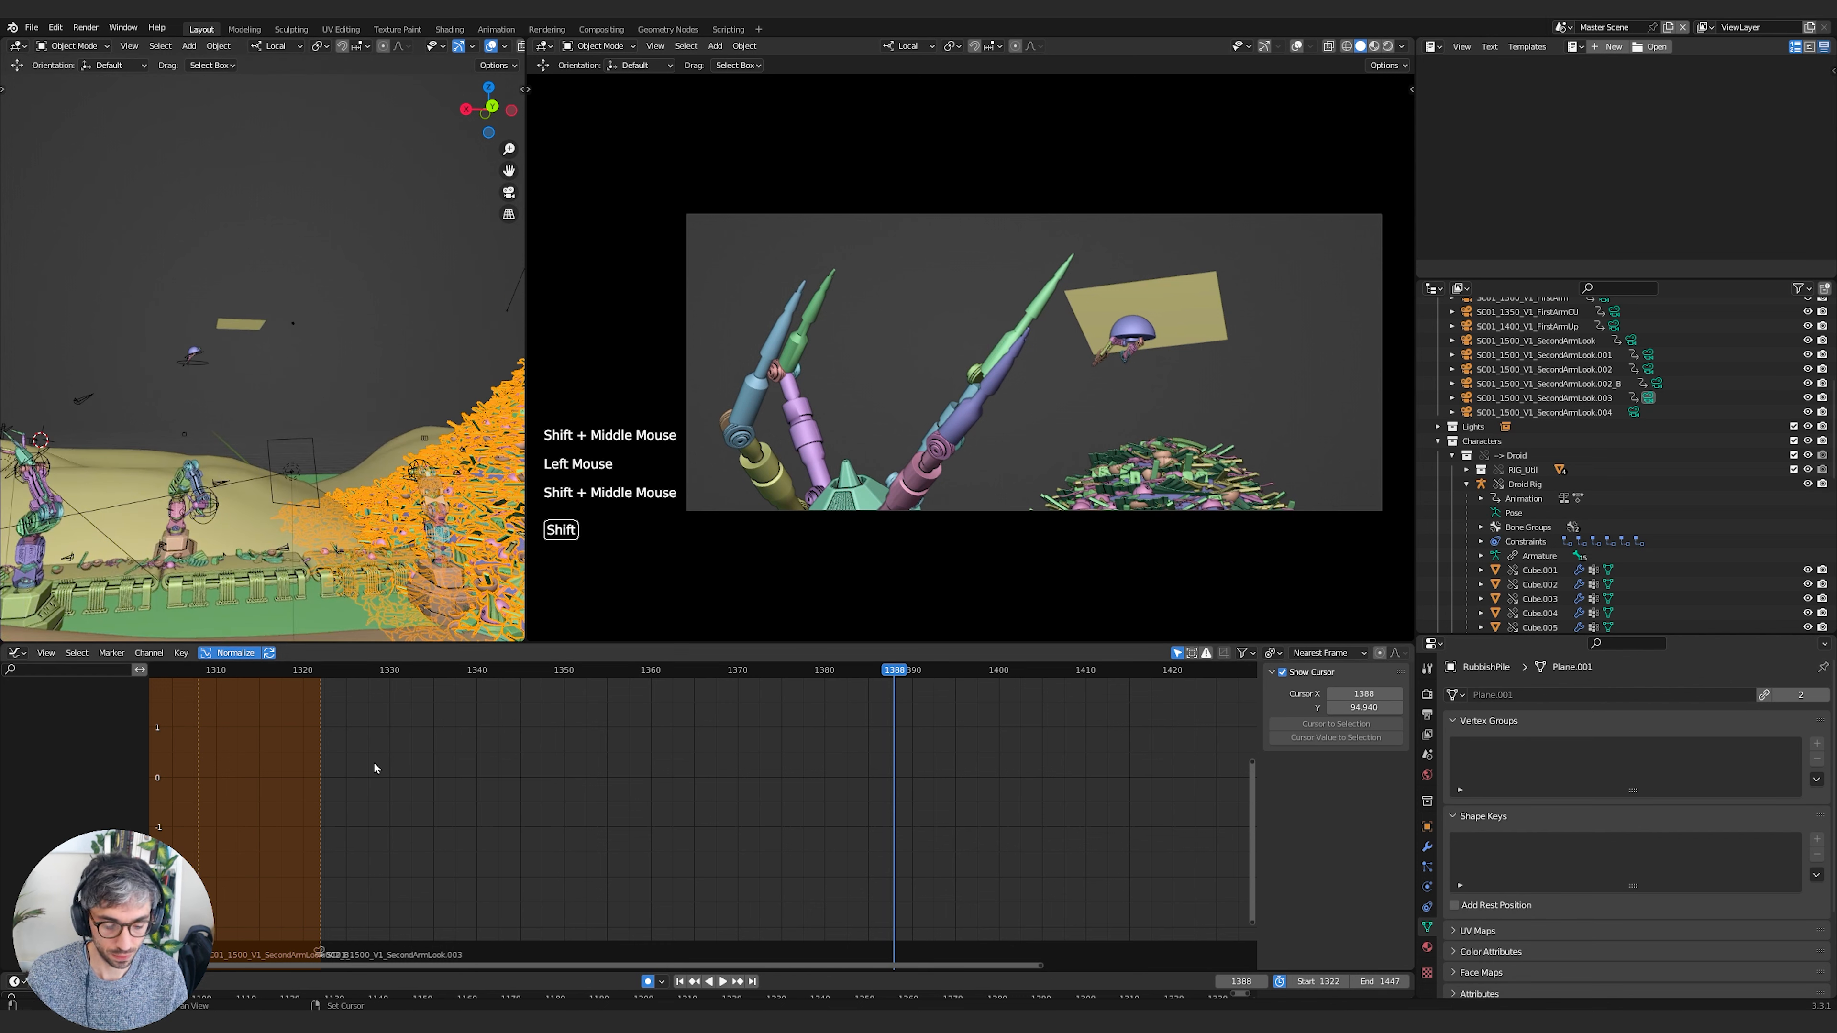
key(shift+Down)
key(Left)
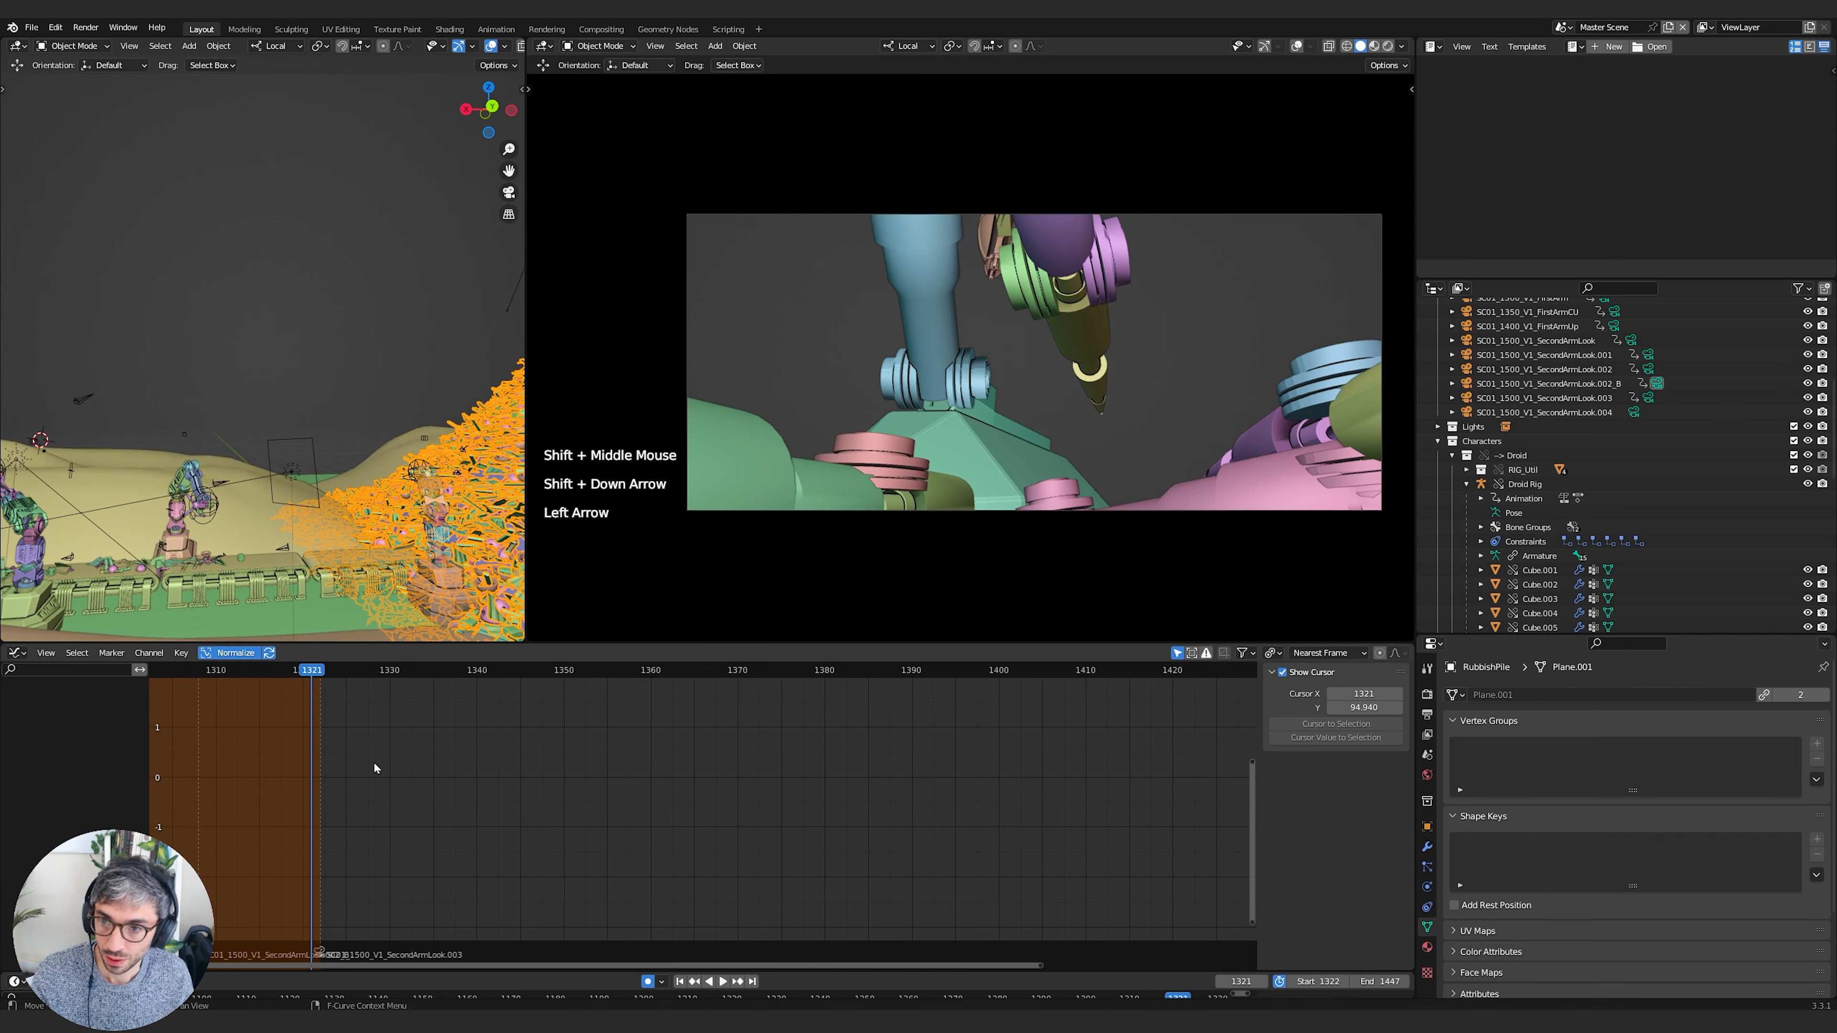
key(i)
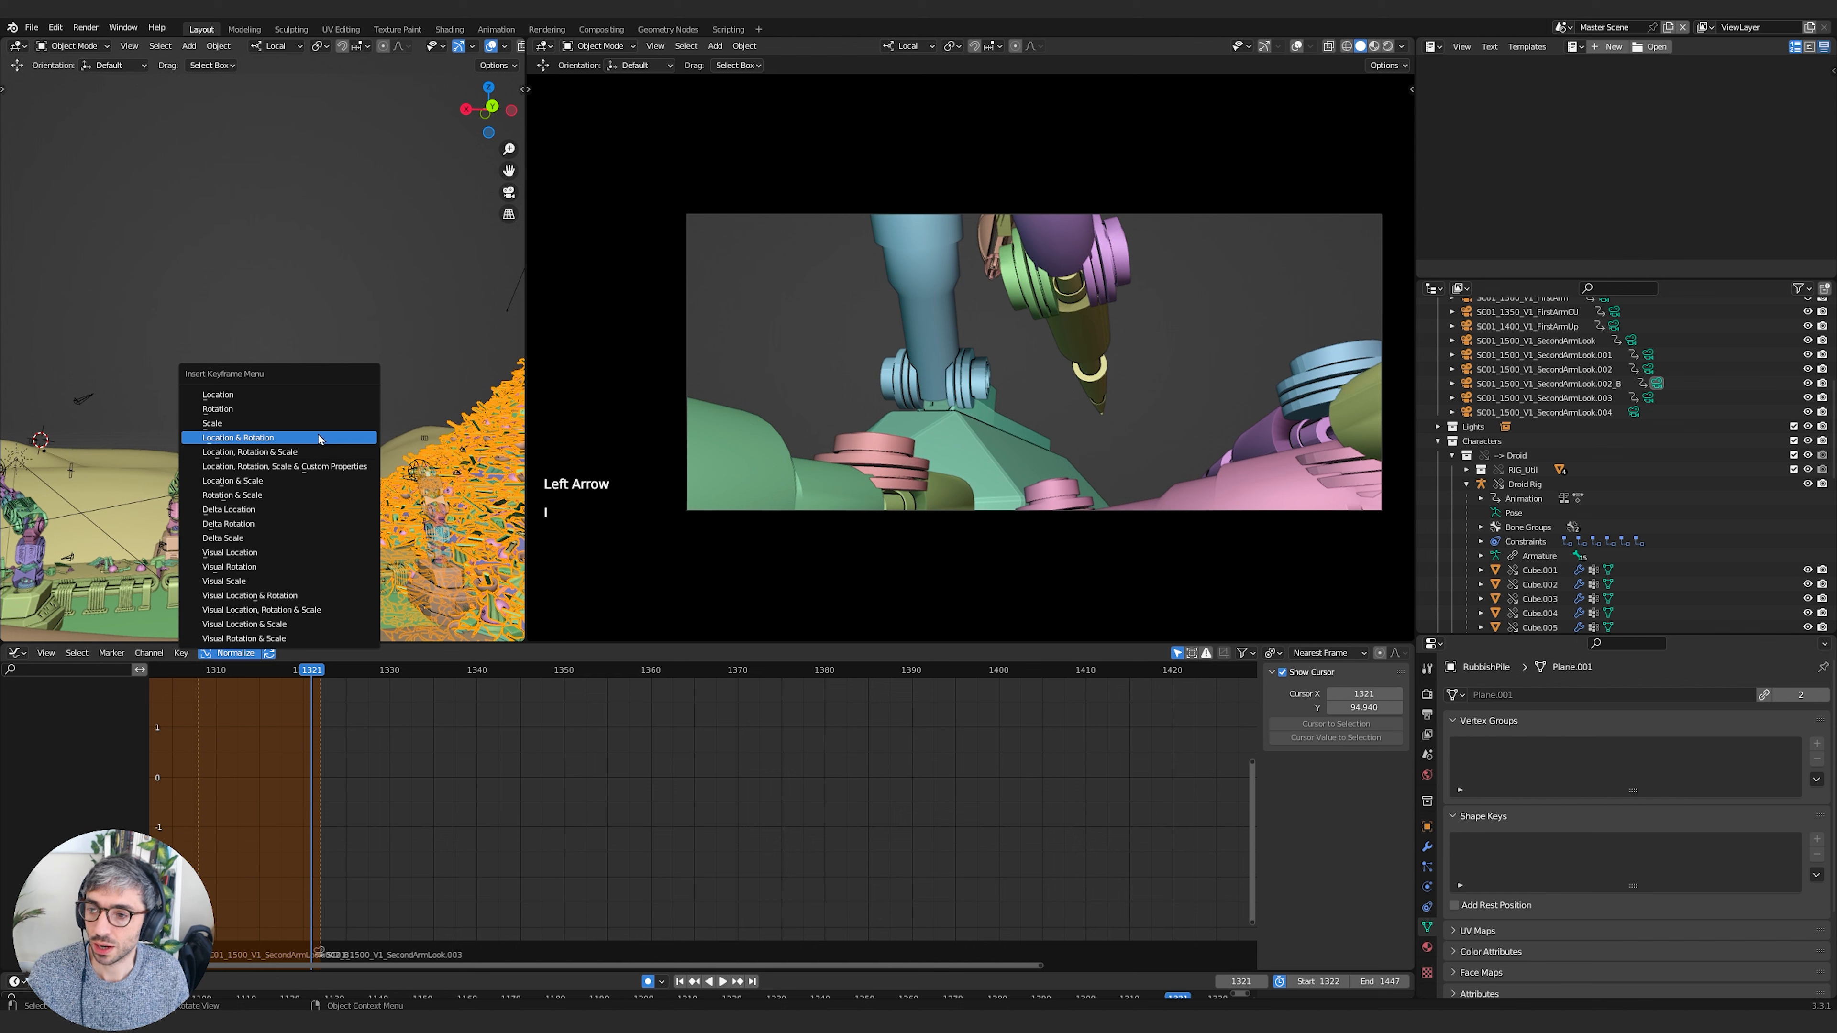
click(318, 438)
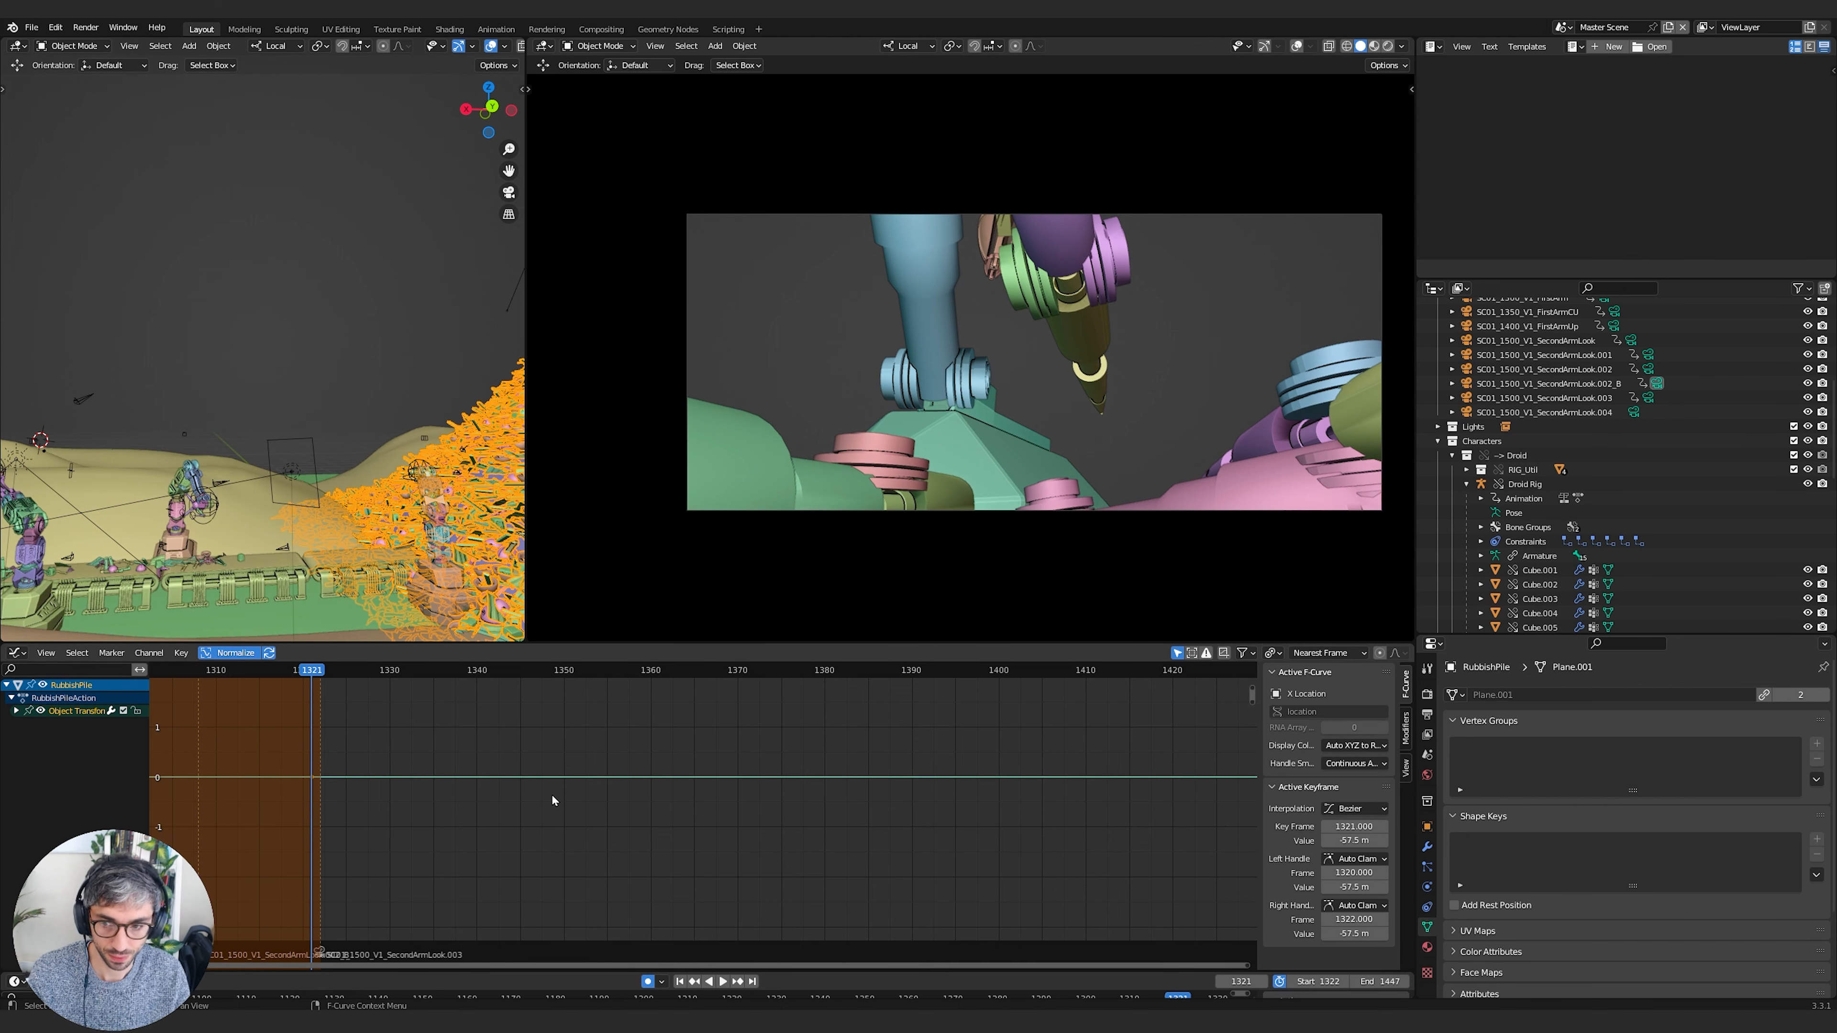
key(Right)
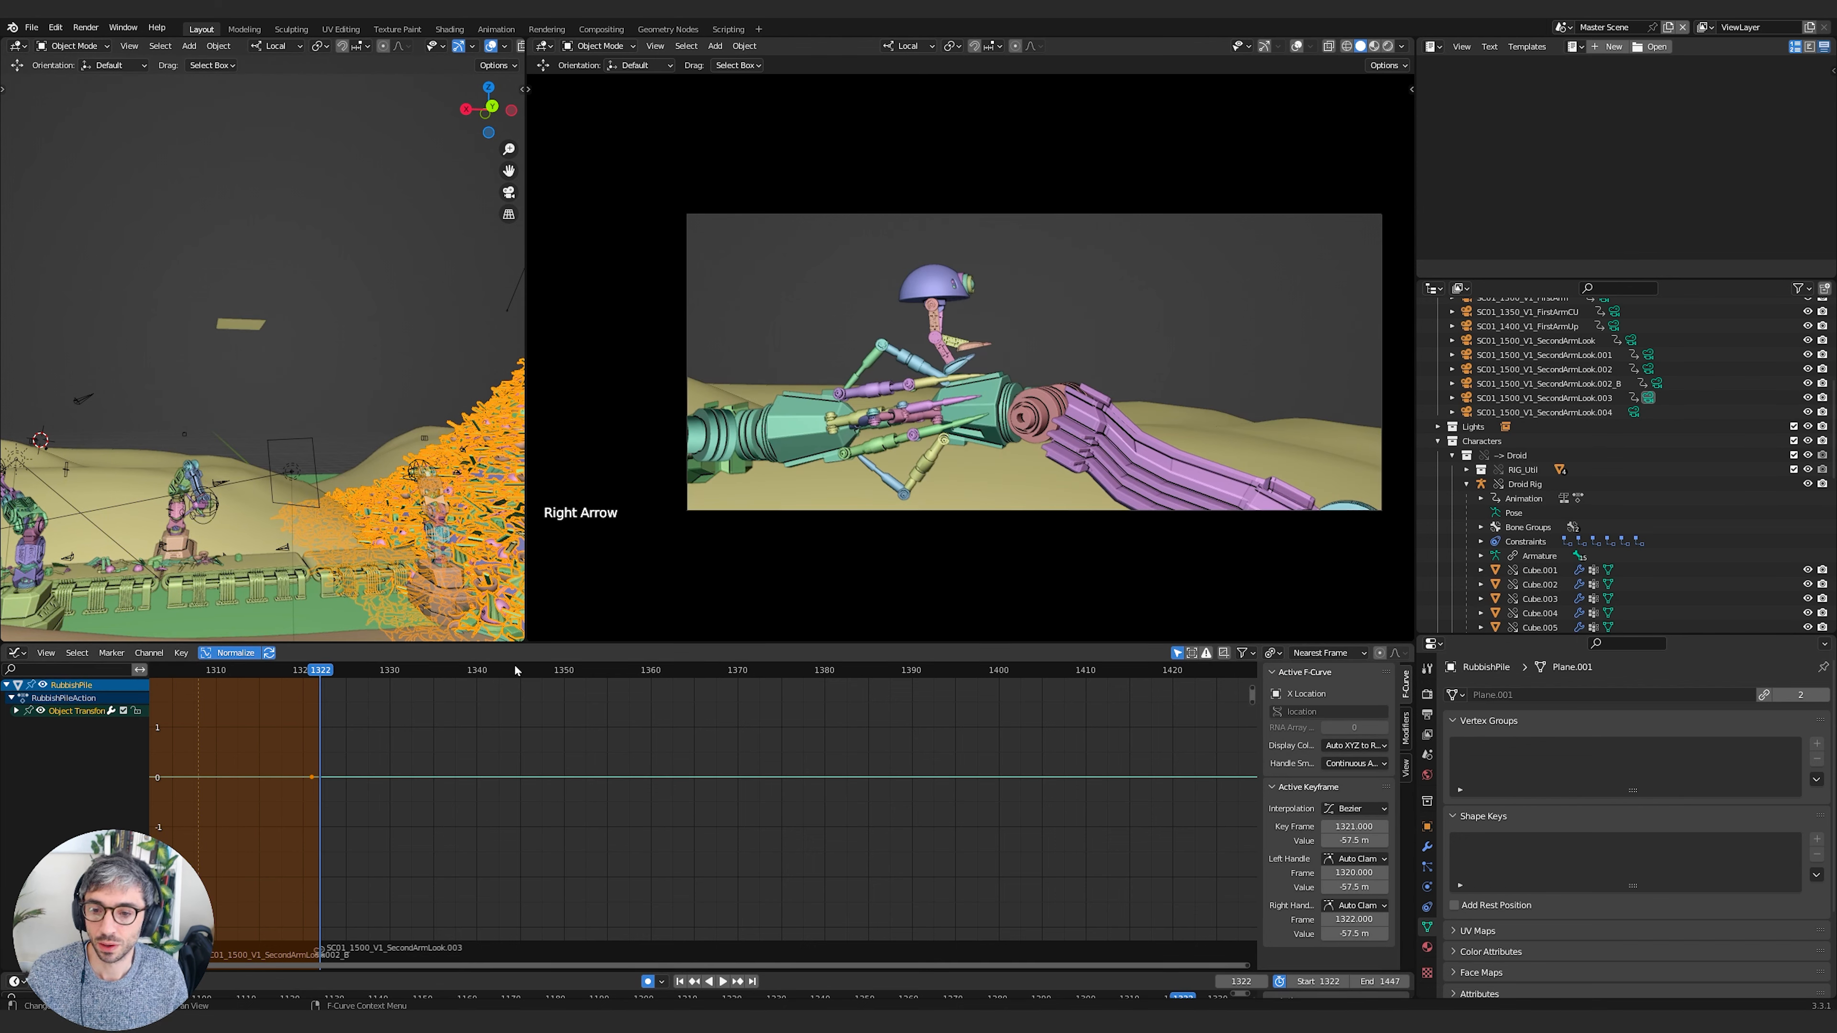
At frame 1384, move the RubbishPile along its local X axis to an X location of about 17.9 m, behind the droid
drag(515, 669, 859, 675)
middle_drag(474, 485, 469, 434)
scroll(469, 434, down, 2)
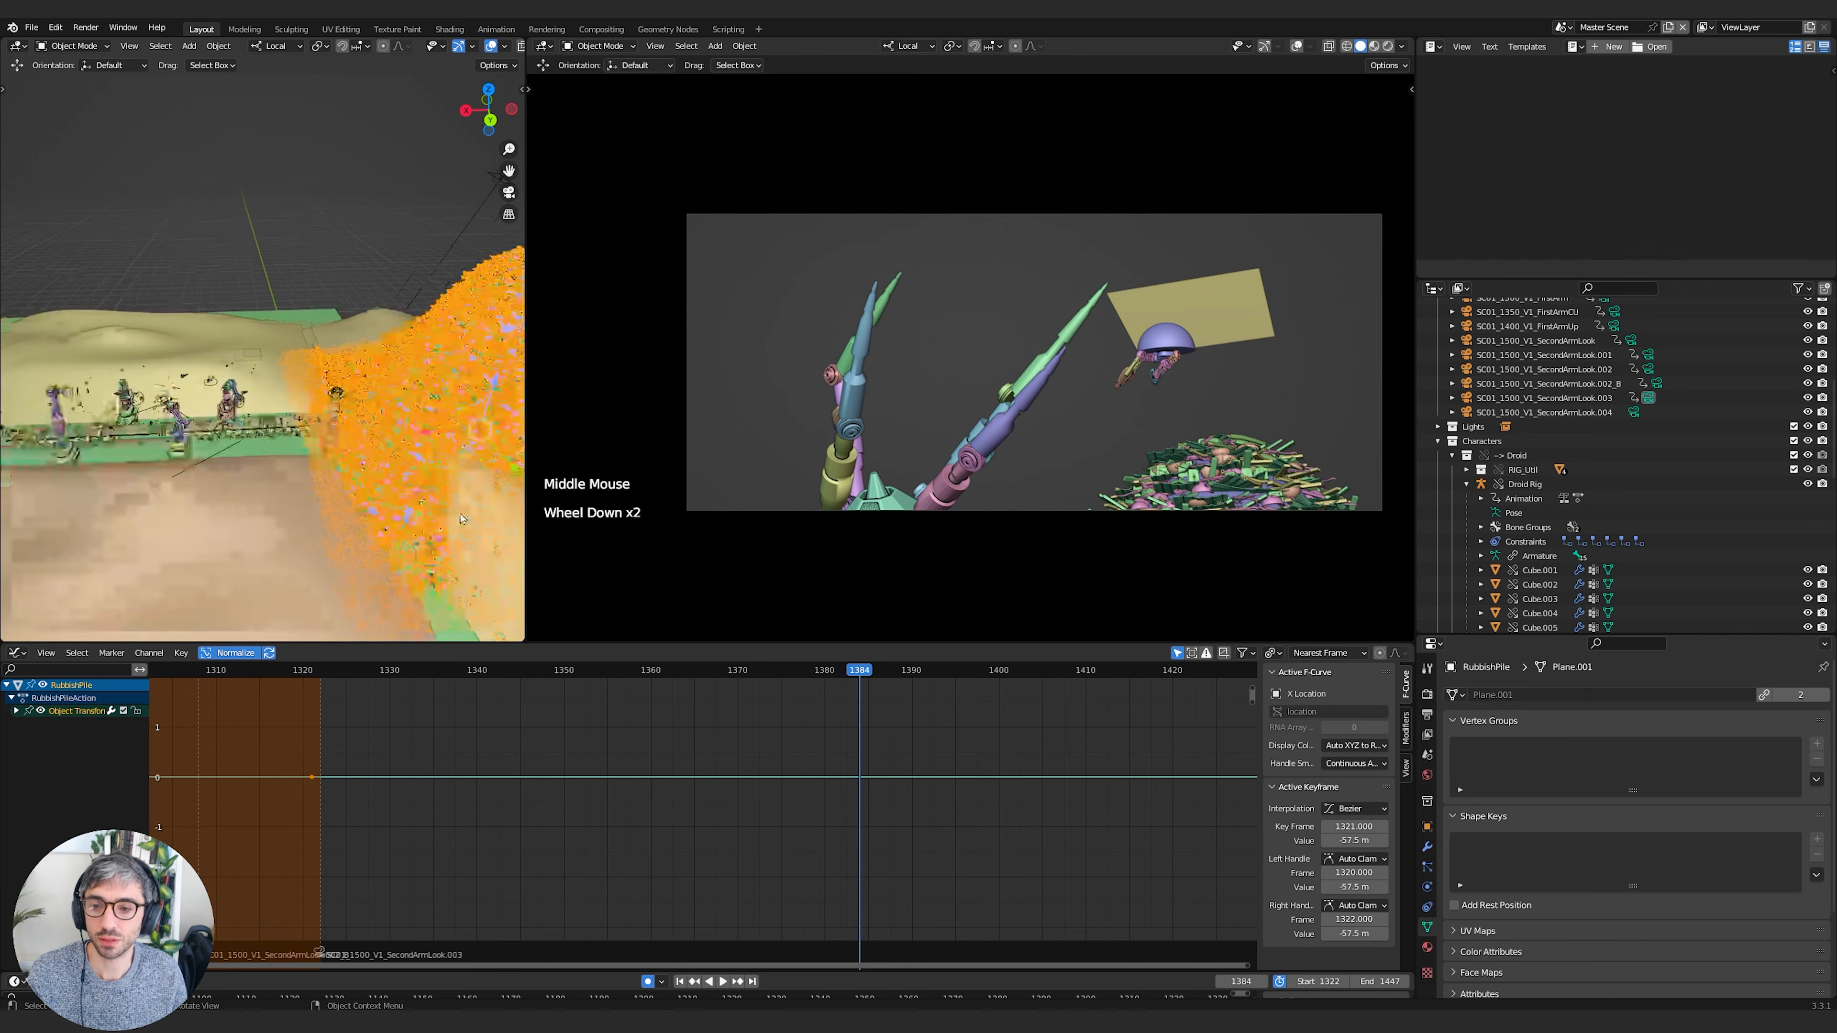
key(g)
click(466, 431)
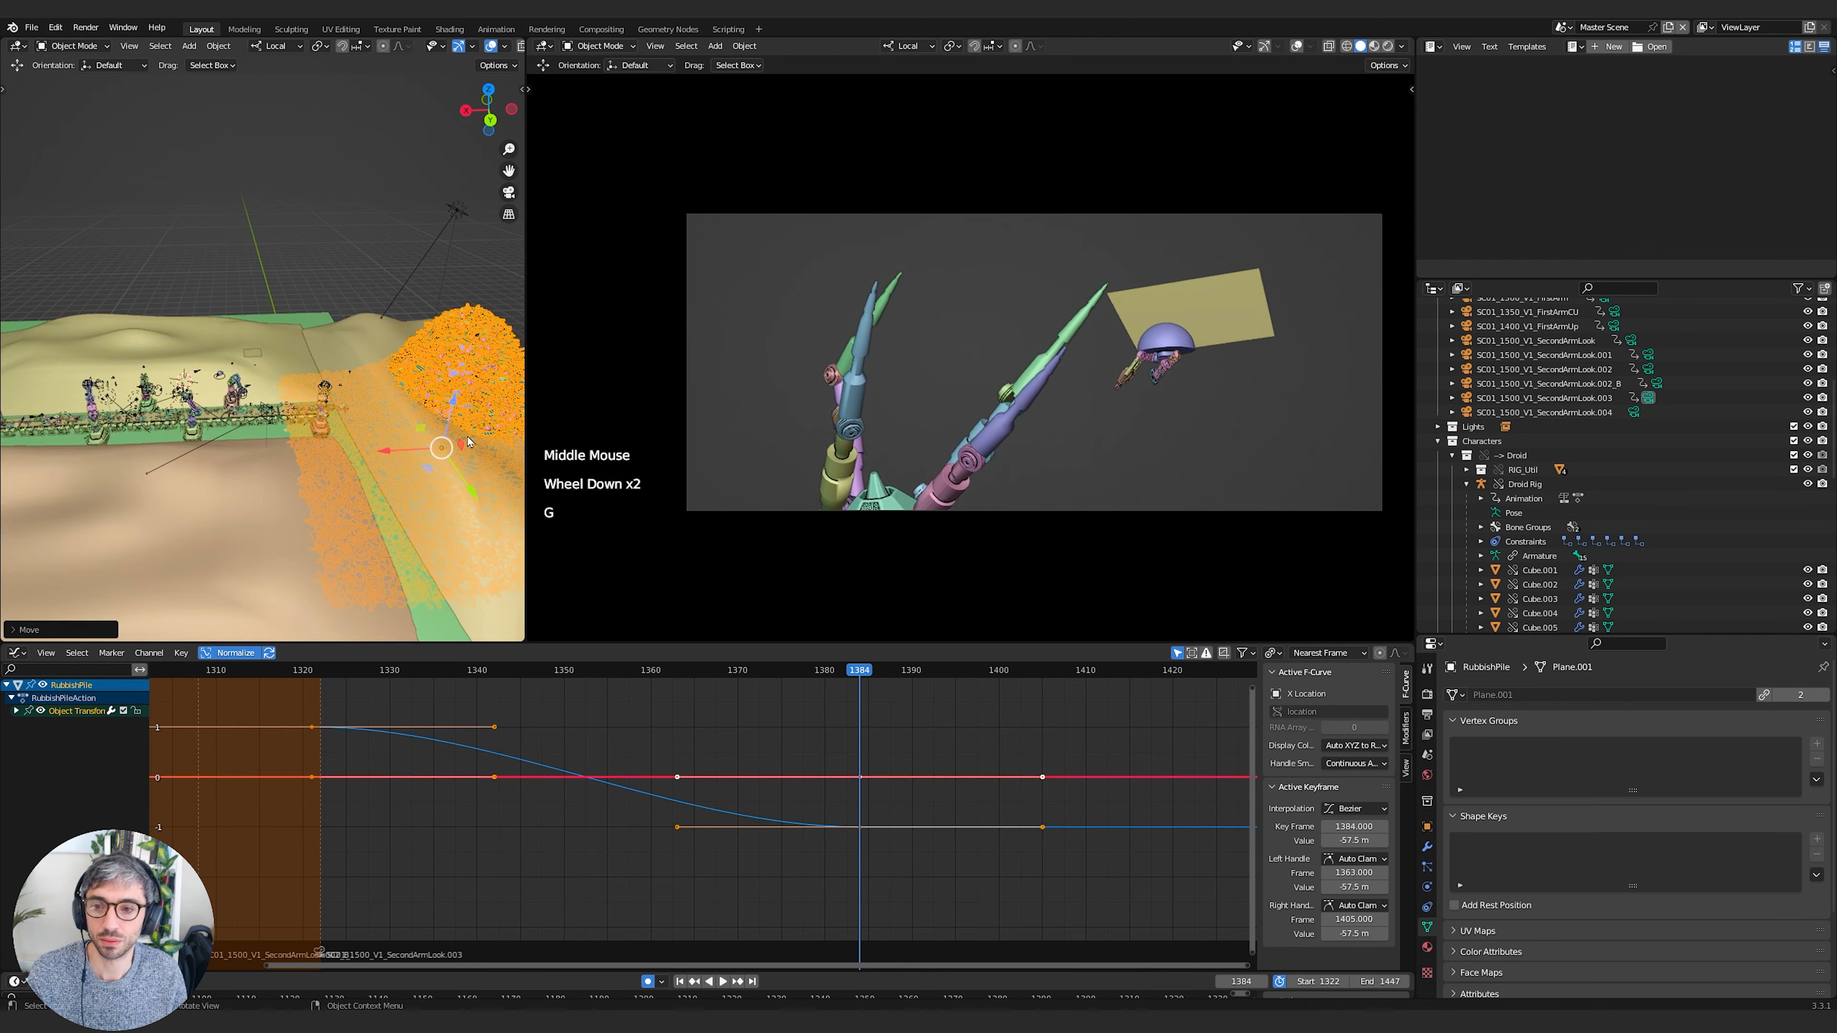
key(g)
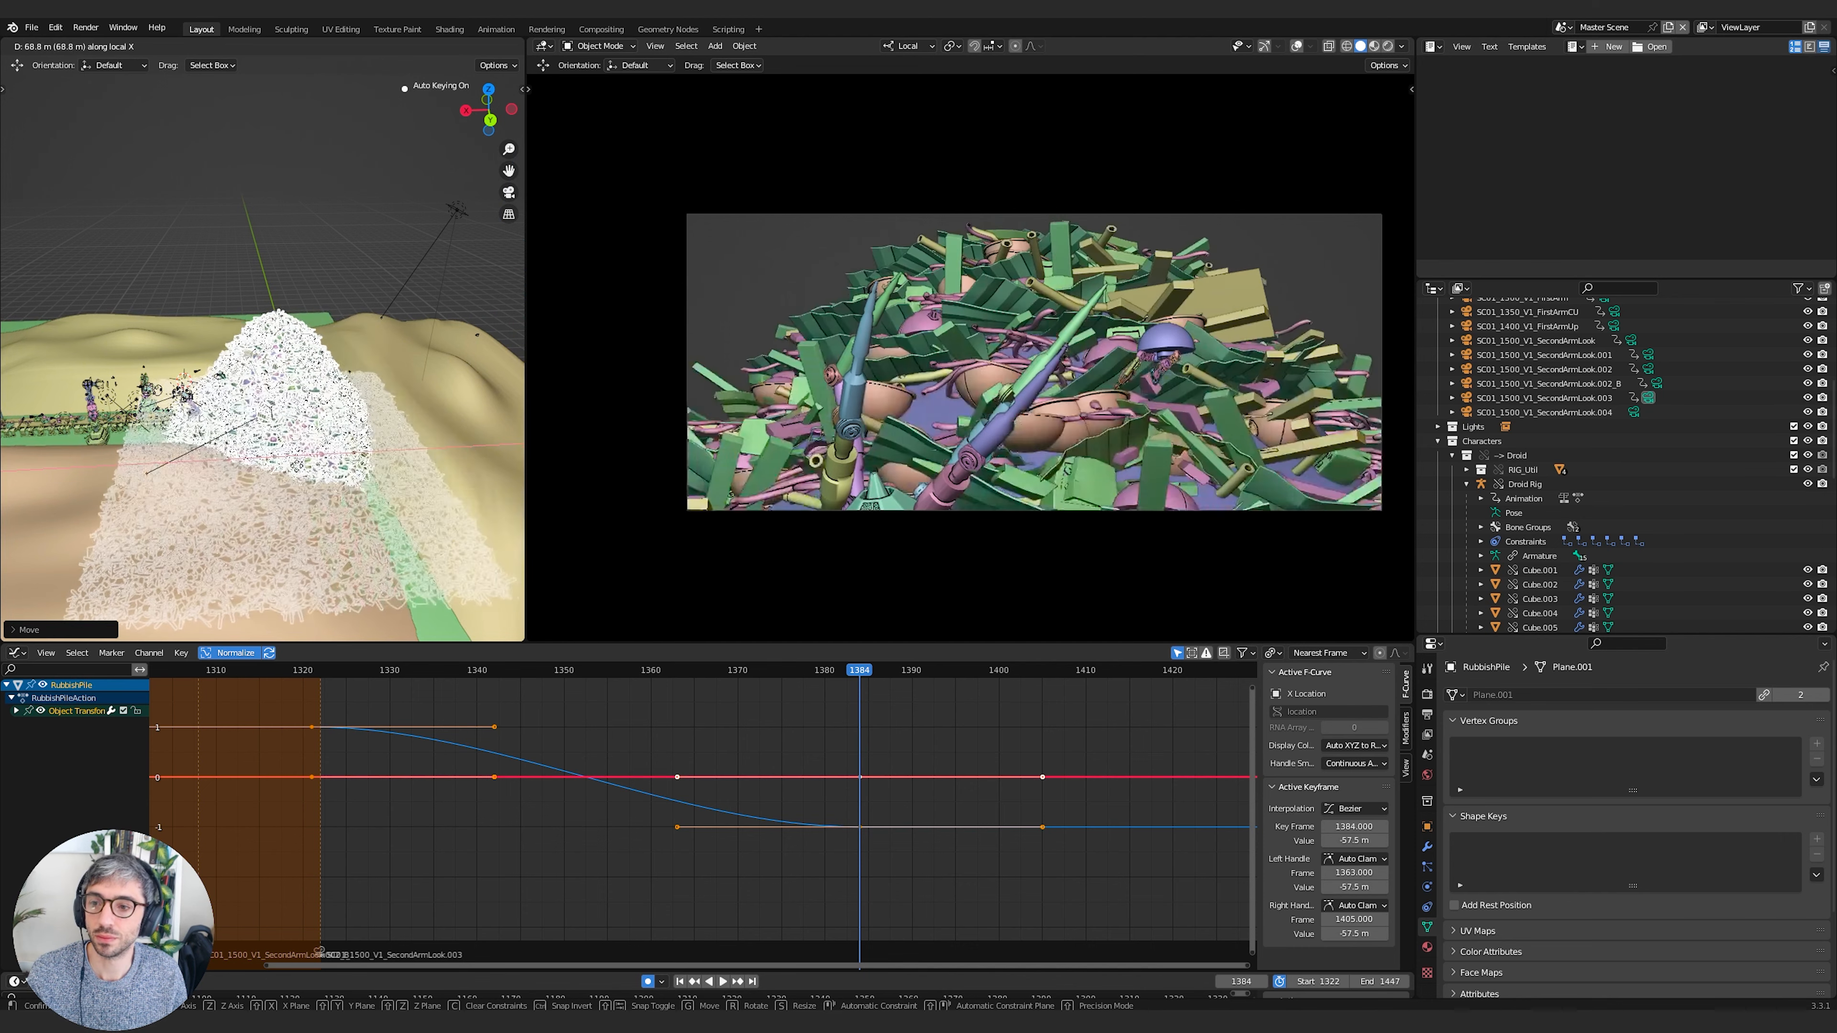
key(Return)
Lower the RubbishPile along local Z, nudge it along local X to about 17.8 m, and shift it about 7.5 m along local Y
key(g)
key(z)
key(z)
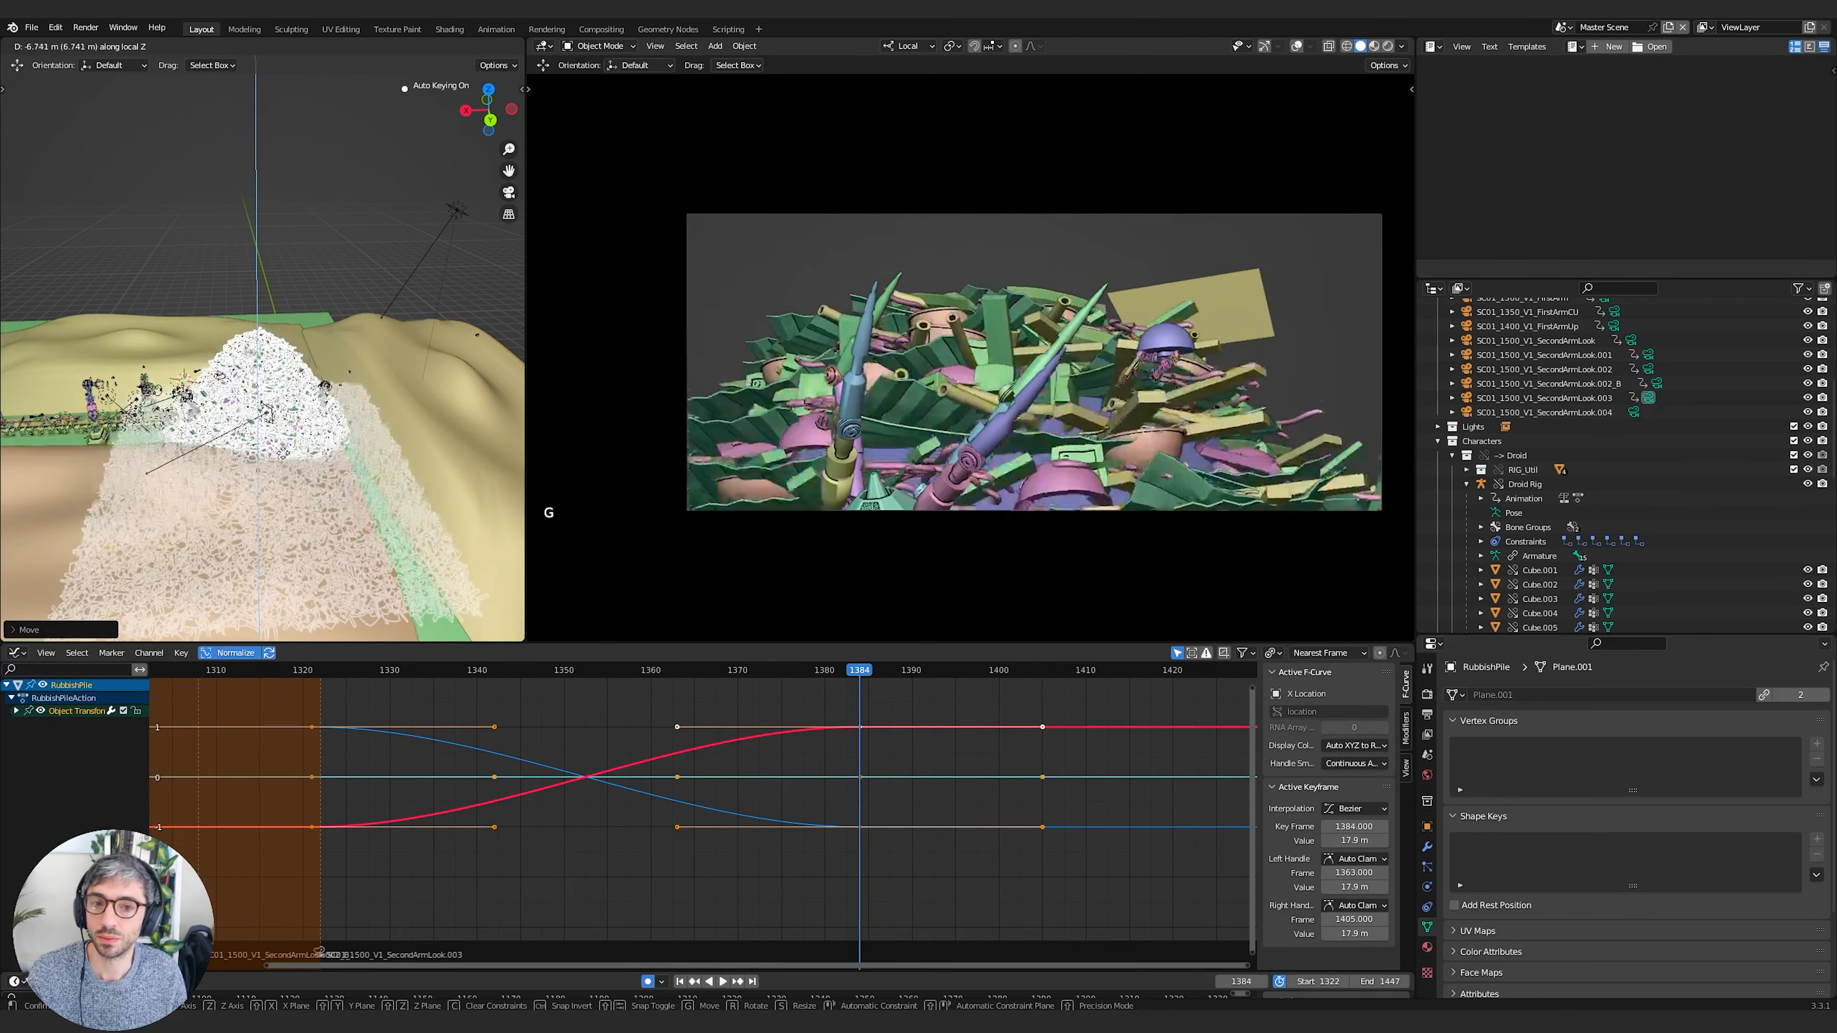
click(285, 465)
key(g)
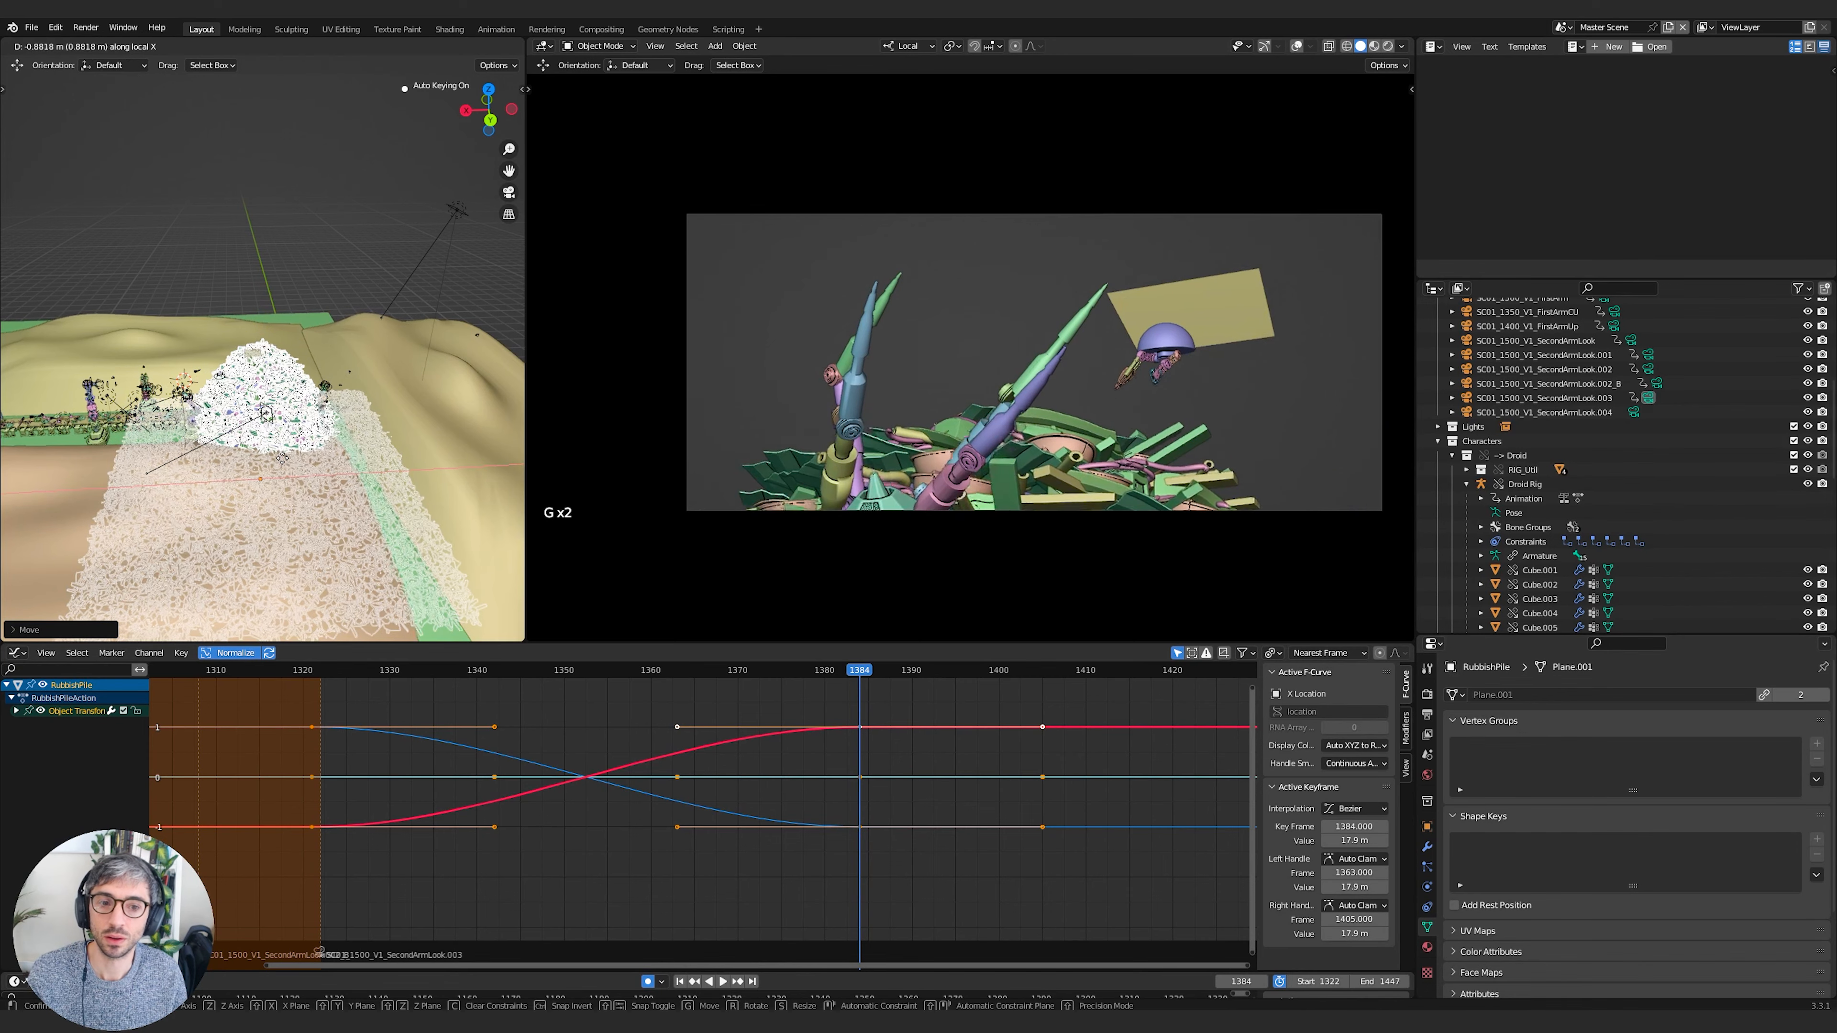
click(282, 460)
key(g)
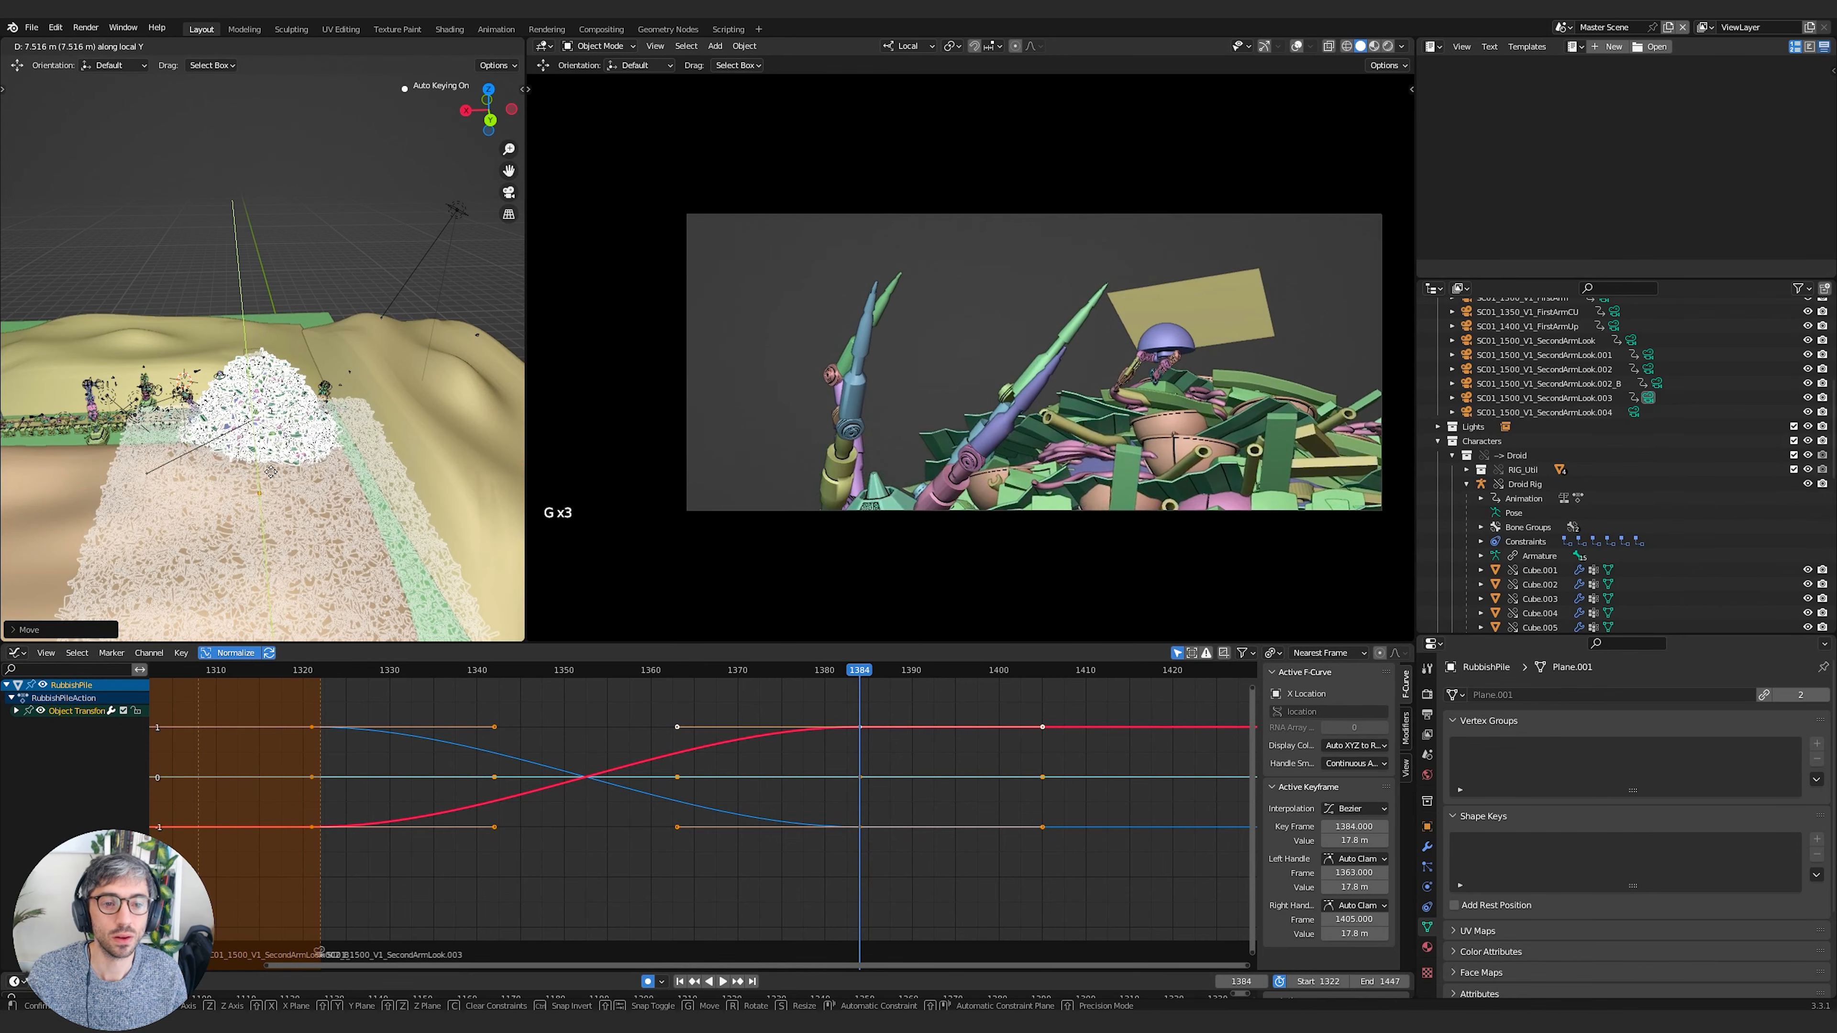
click(271, 478)
Move the RubbishPile further to an X location of about -31 m and raise it about 5 m along local Z
middle_drag(271, 477, 201, 458)
key(g)
key(g)
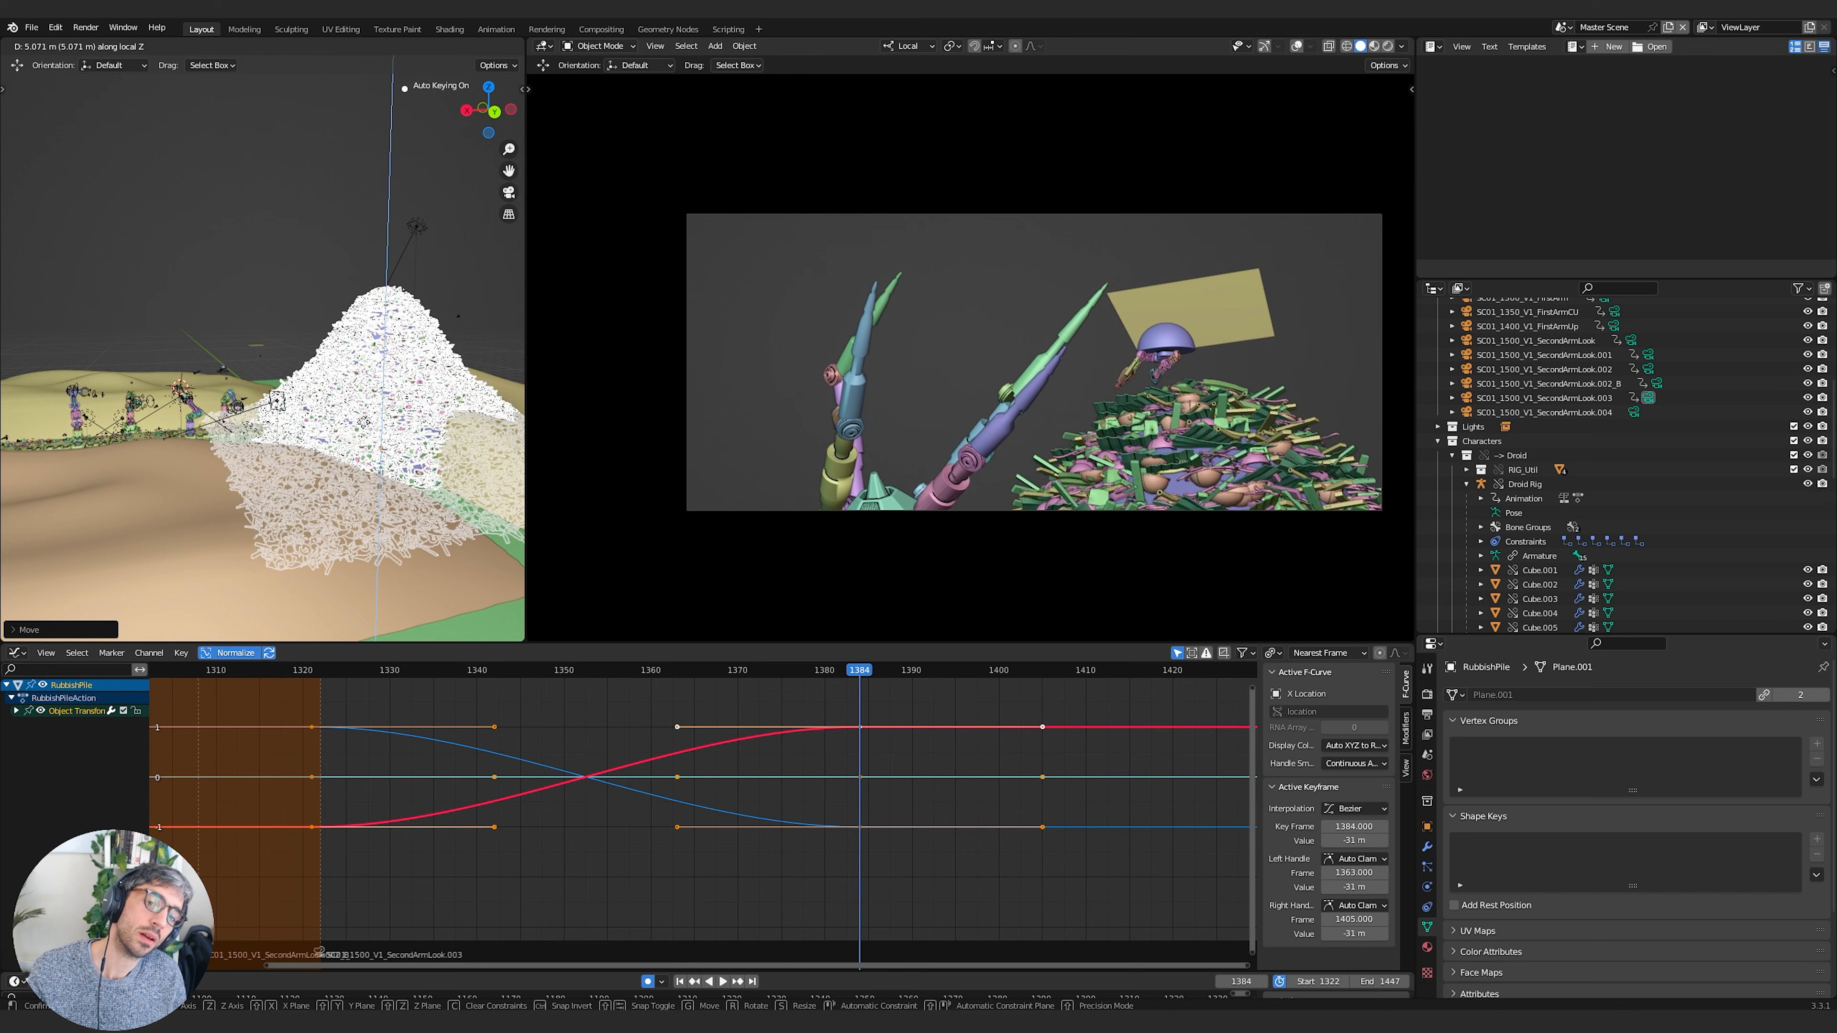
key(Return)
Reposition the RubbishPile at an X location of about -10.6 m, lower it, and shift it about 4.2 m along local Y
key(g)
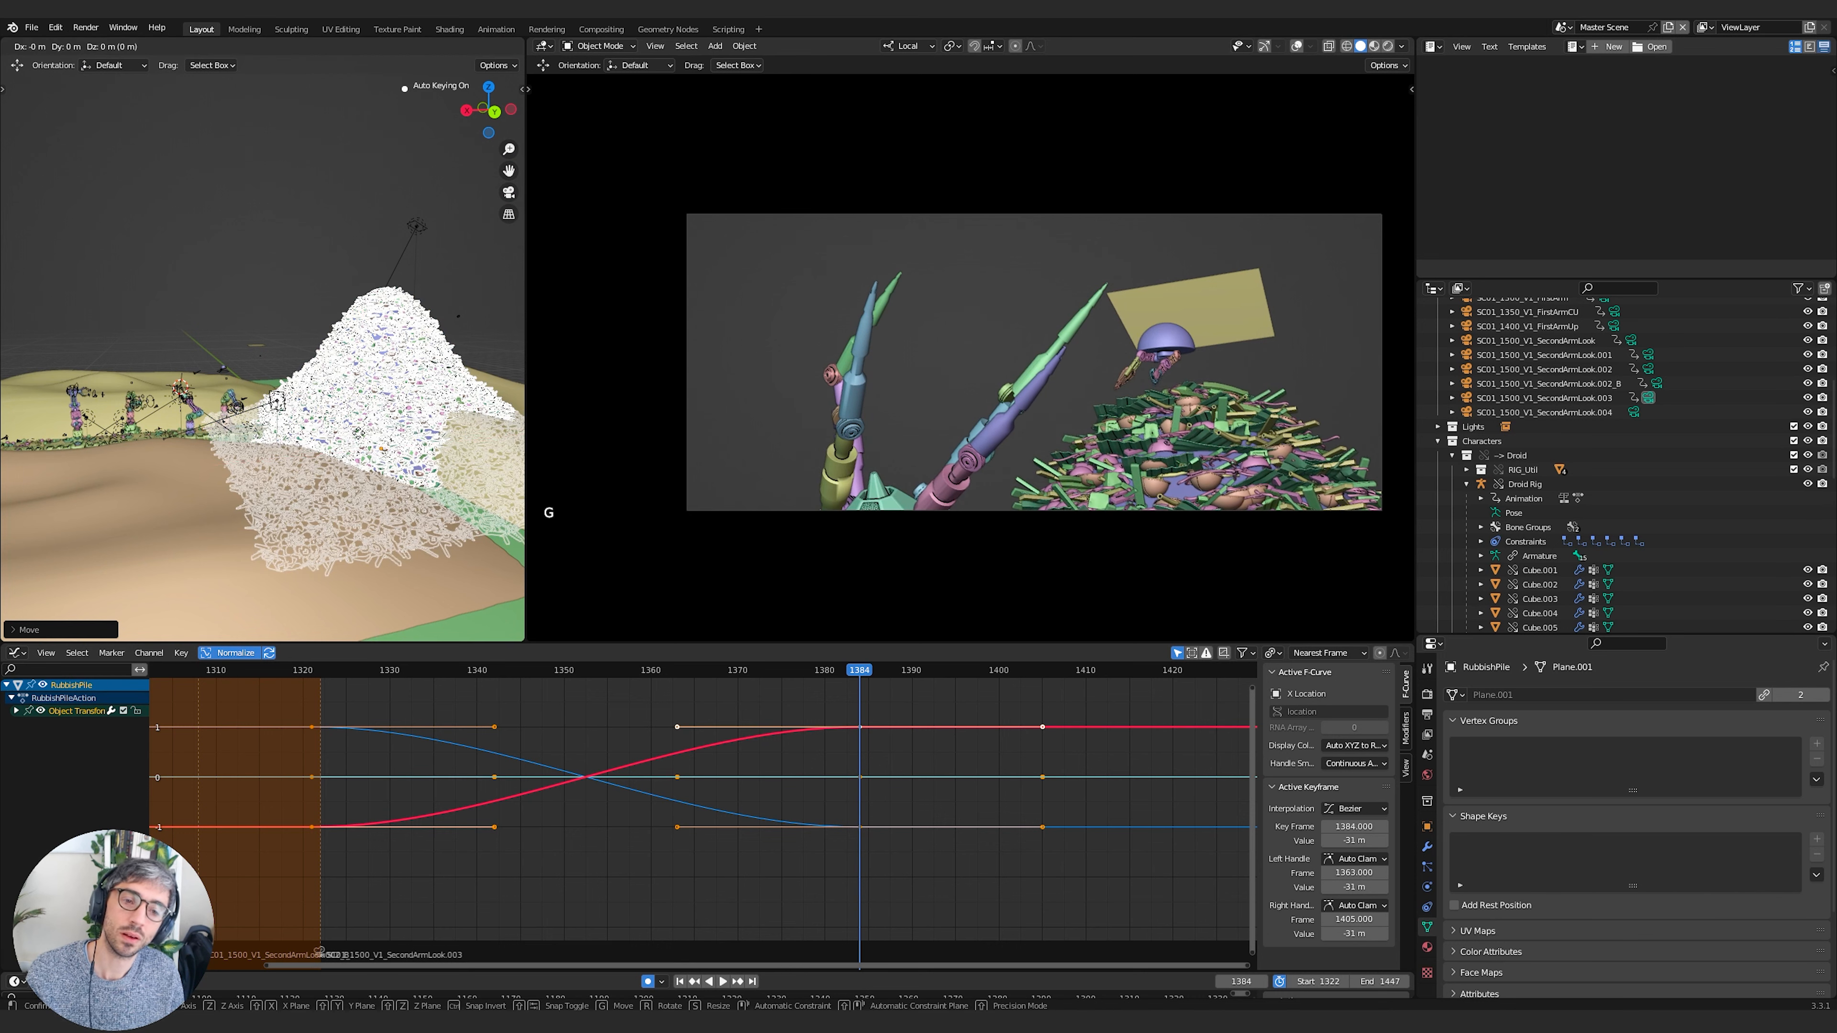
key(g)
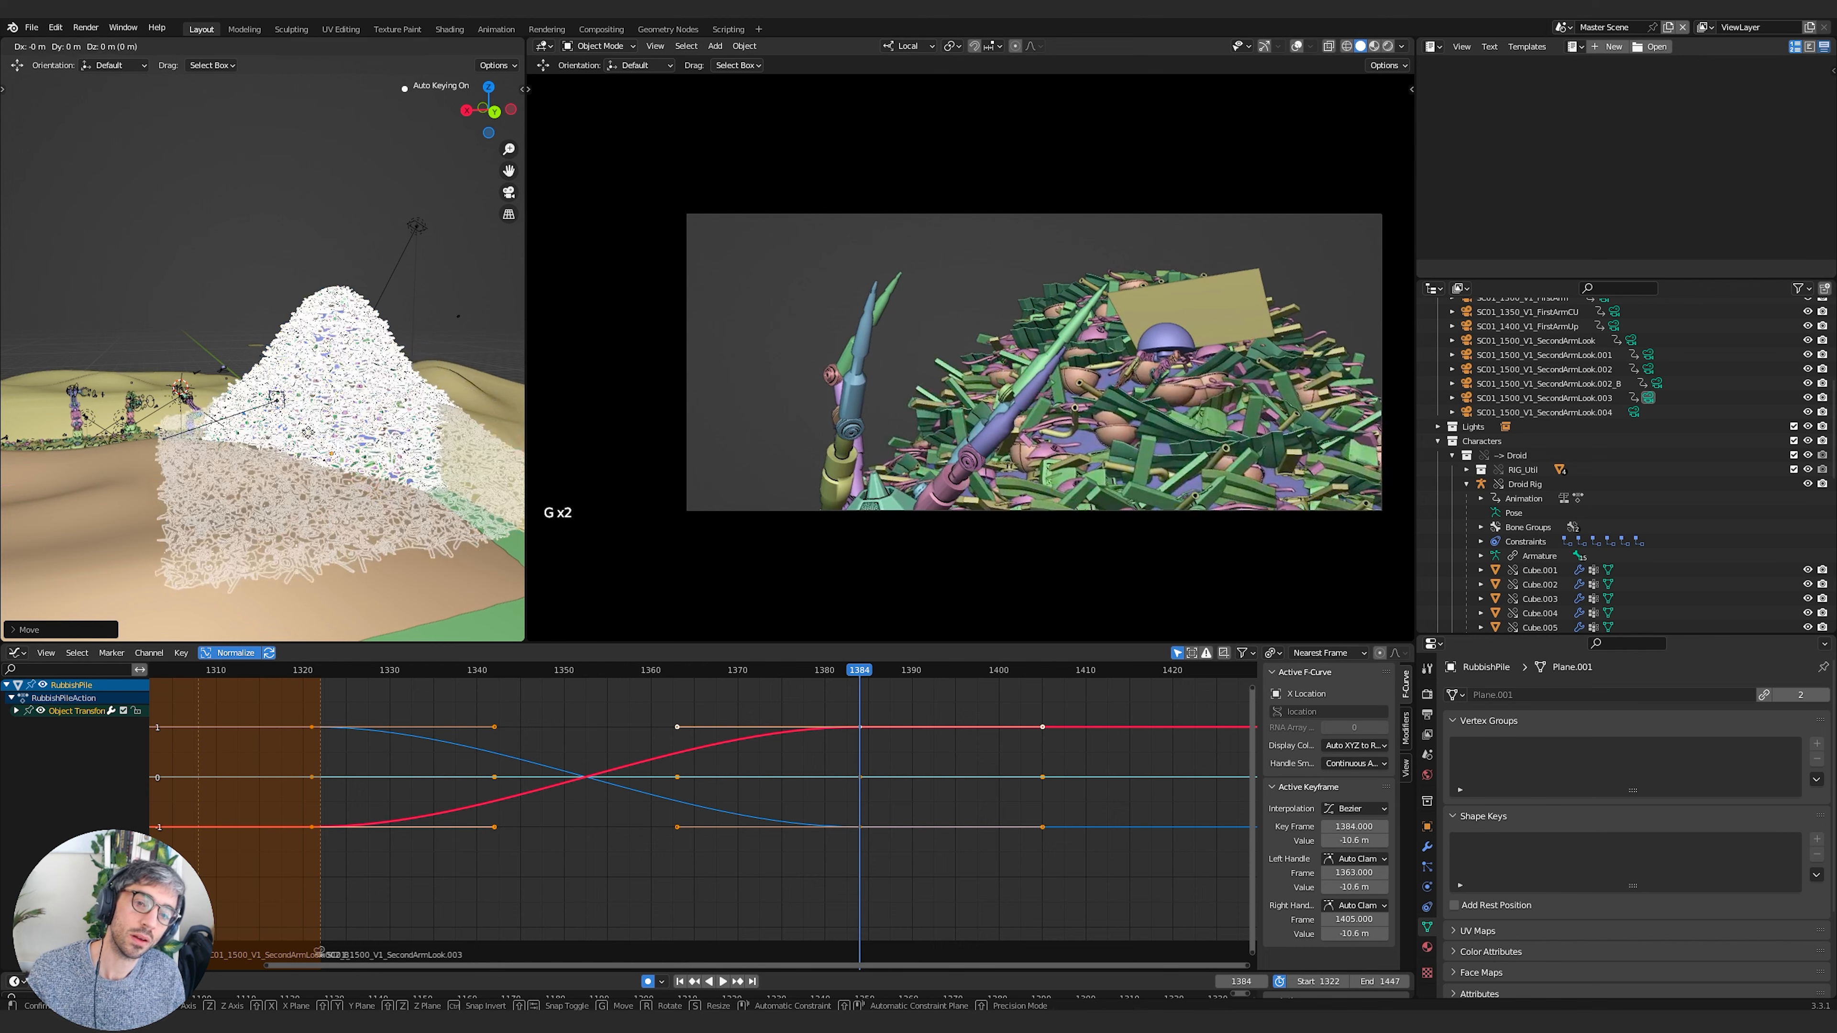
key(z)
click(309, 459)
key(g)
key(y)
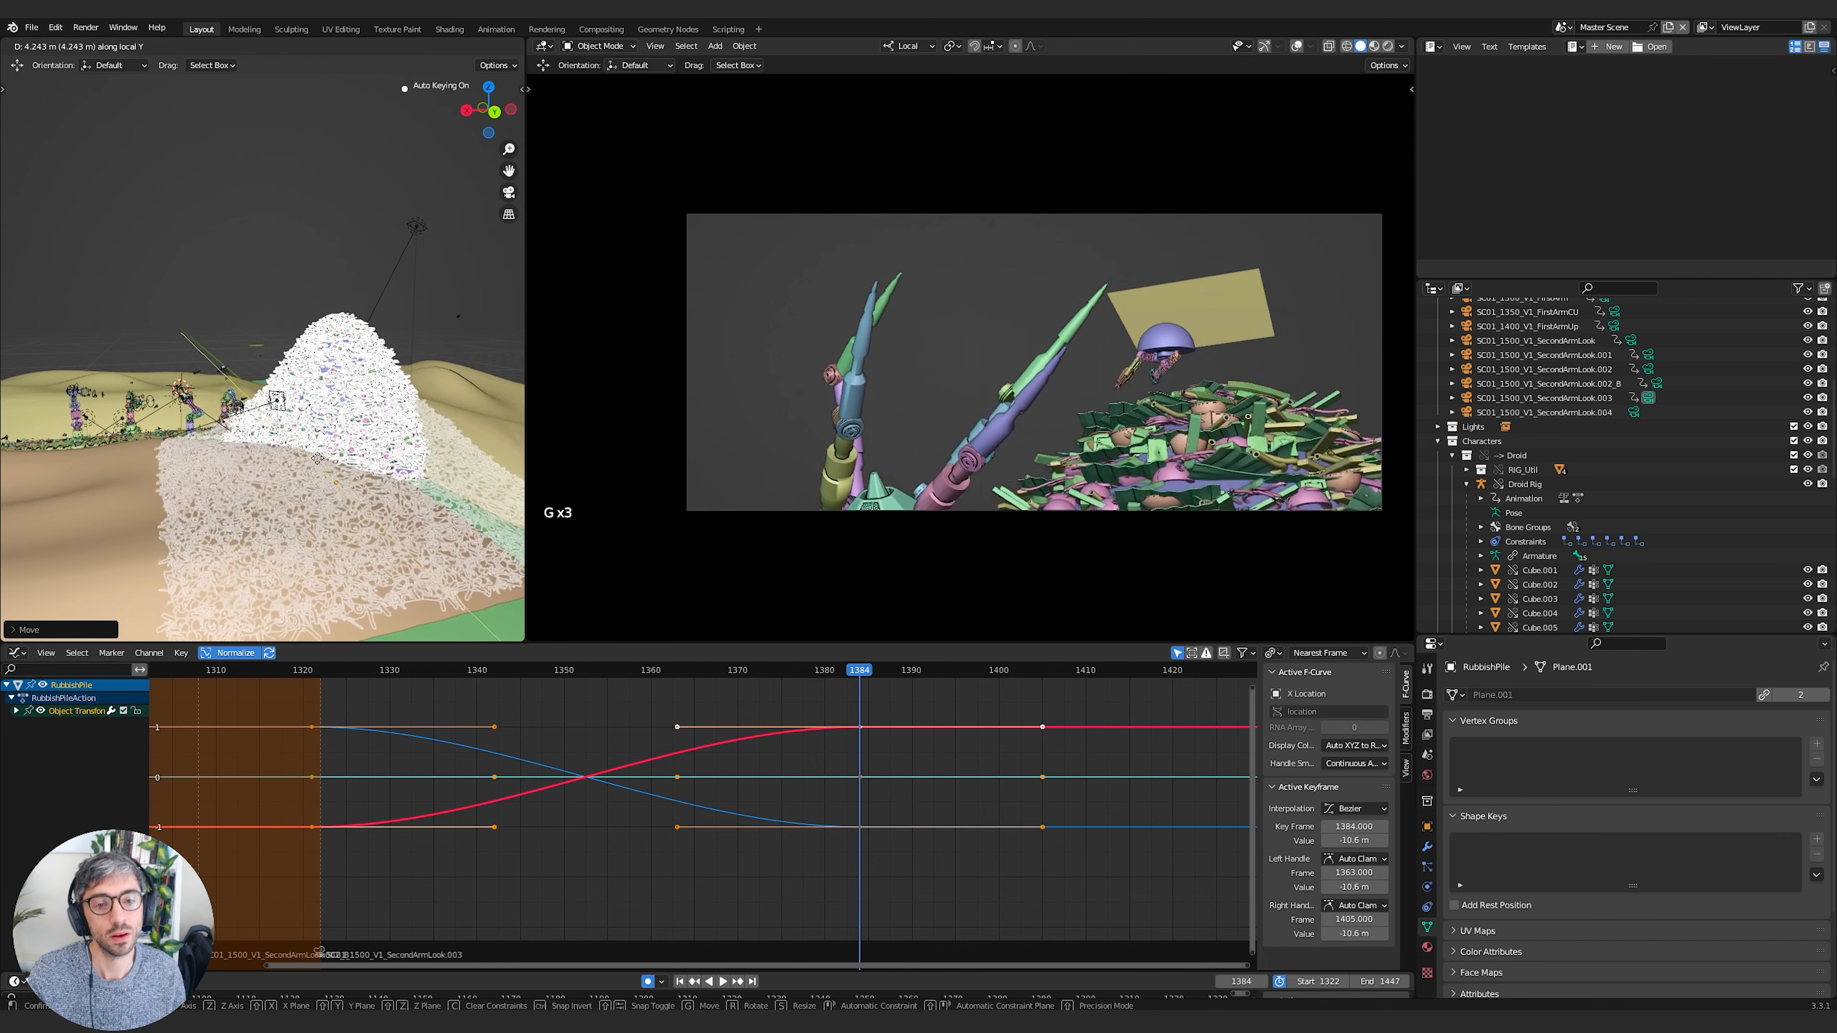
click(313, 458)
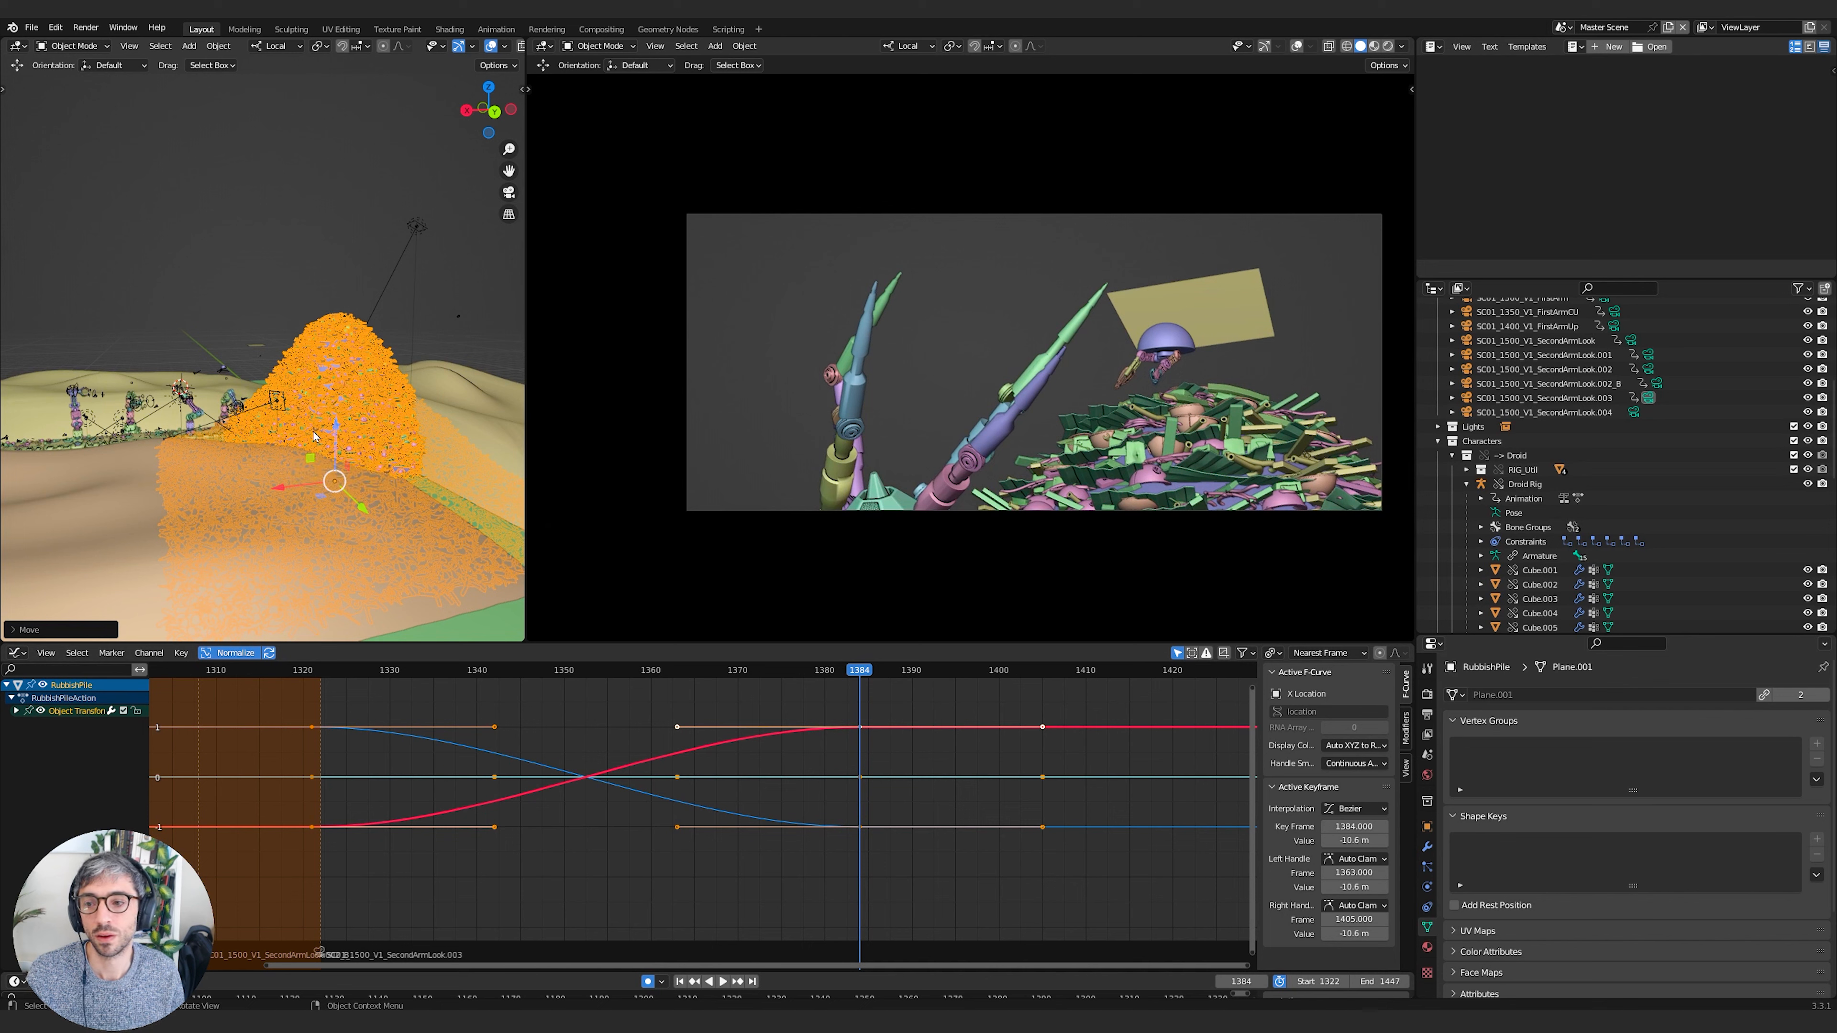
click(257, 353)
key(g)
key(z)
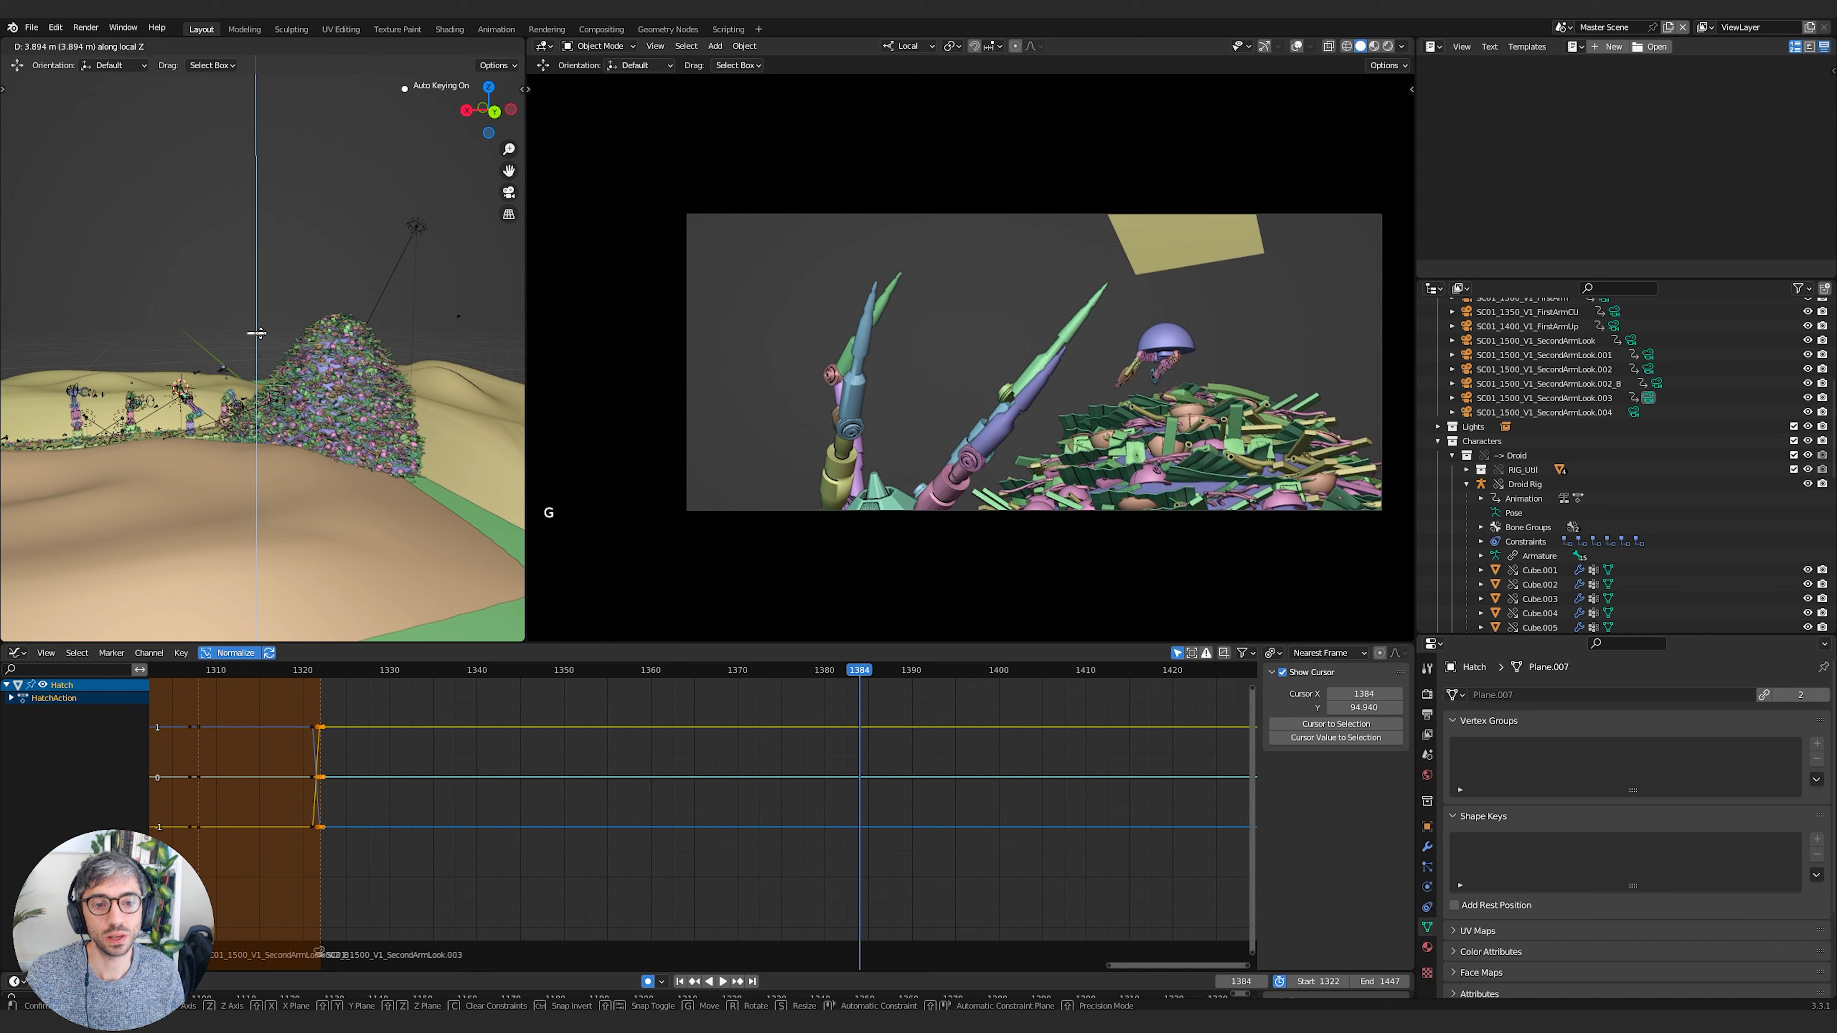
right_click(257, 333)
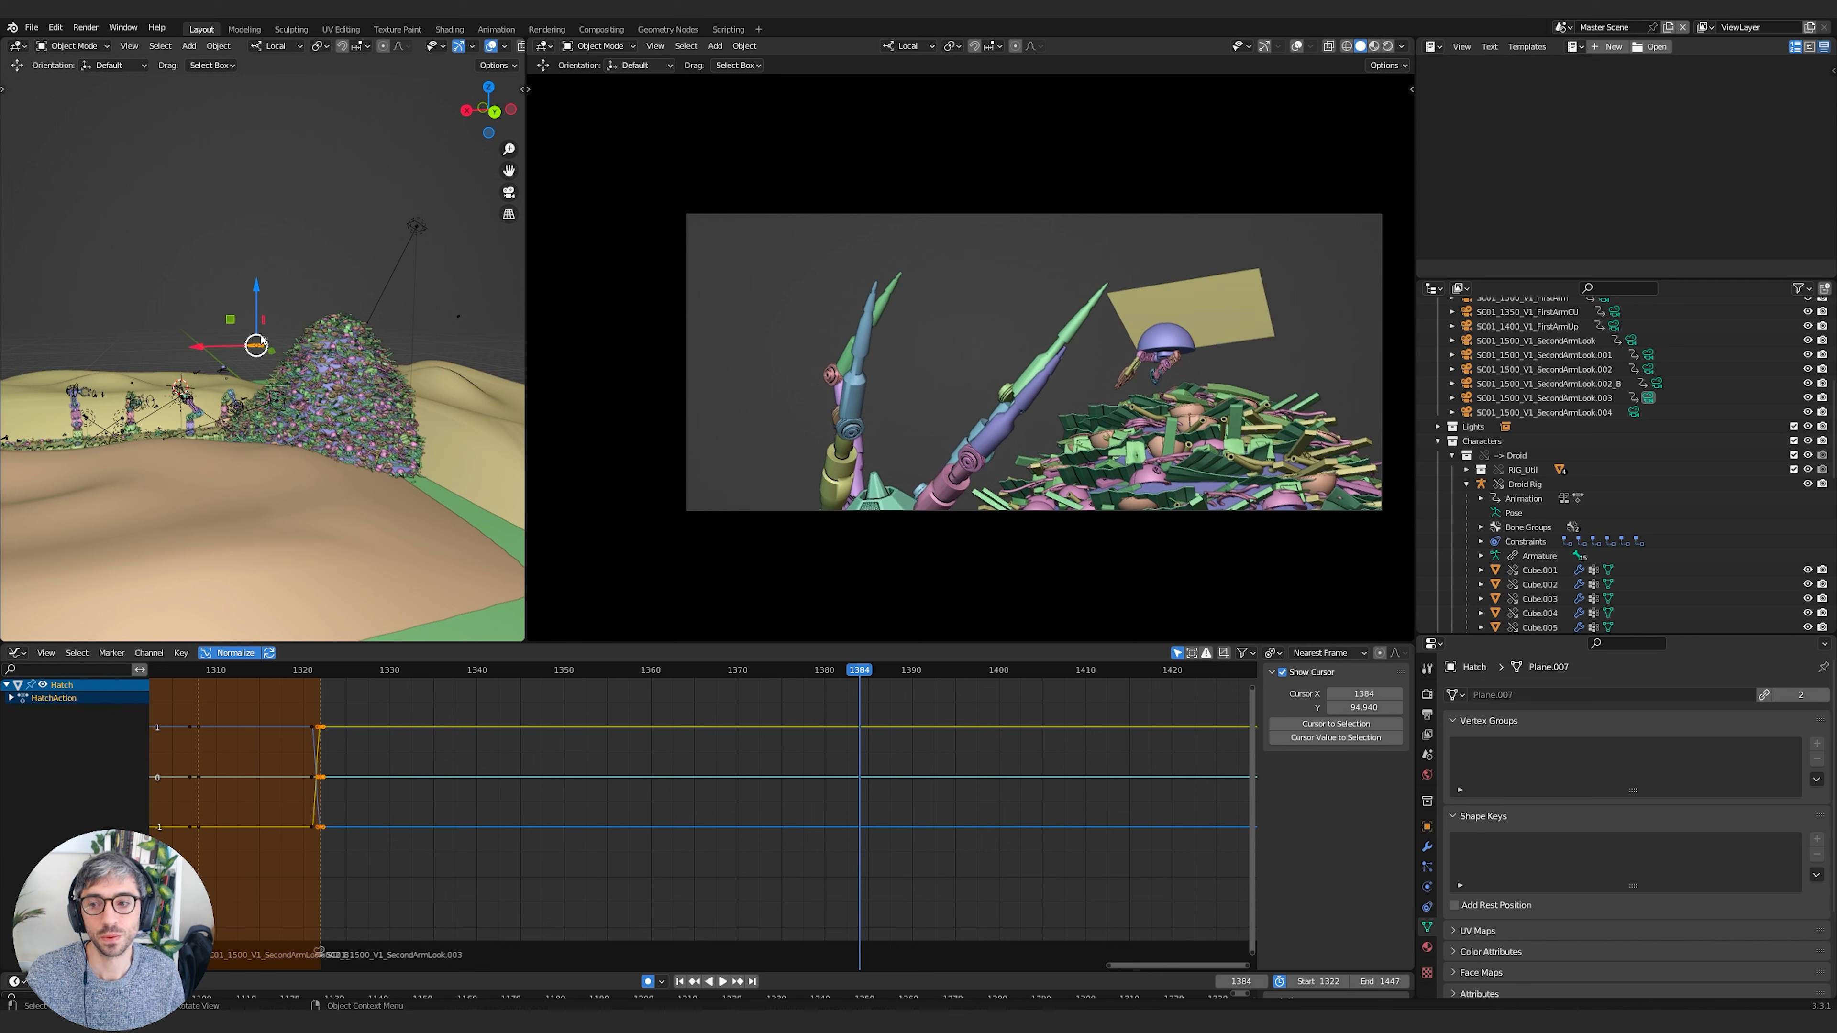
Lower the RubbishPile slightly along local Z and move it along local X to an X location of about -2.98 m
click(352, 371)
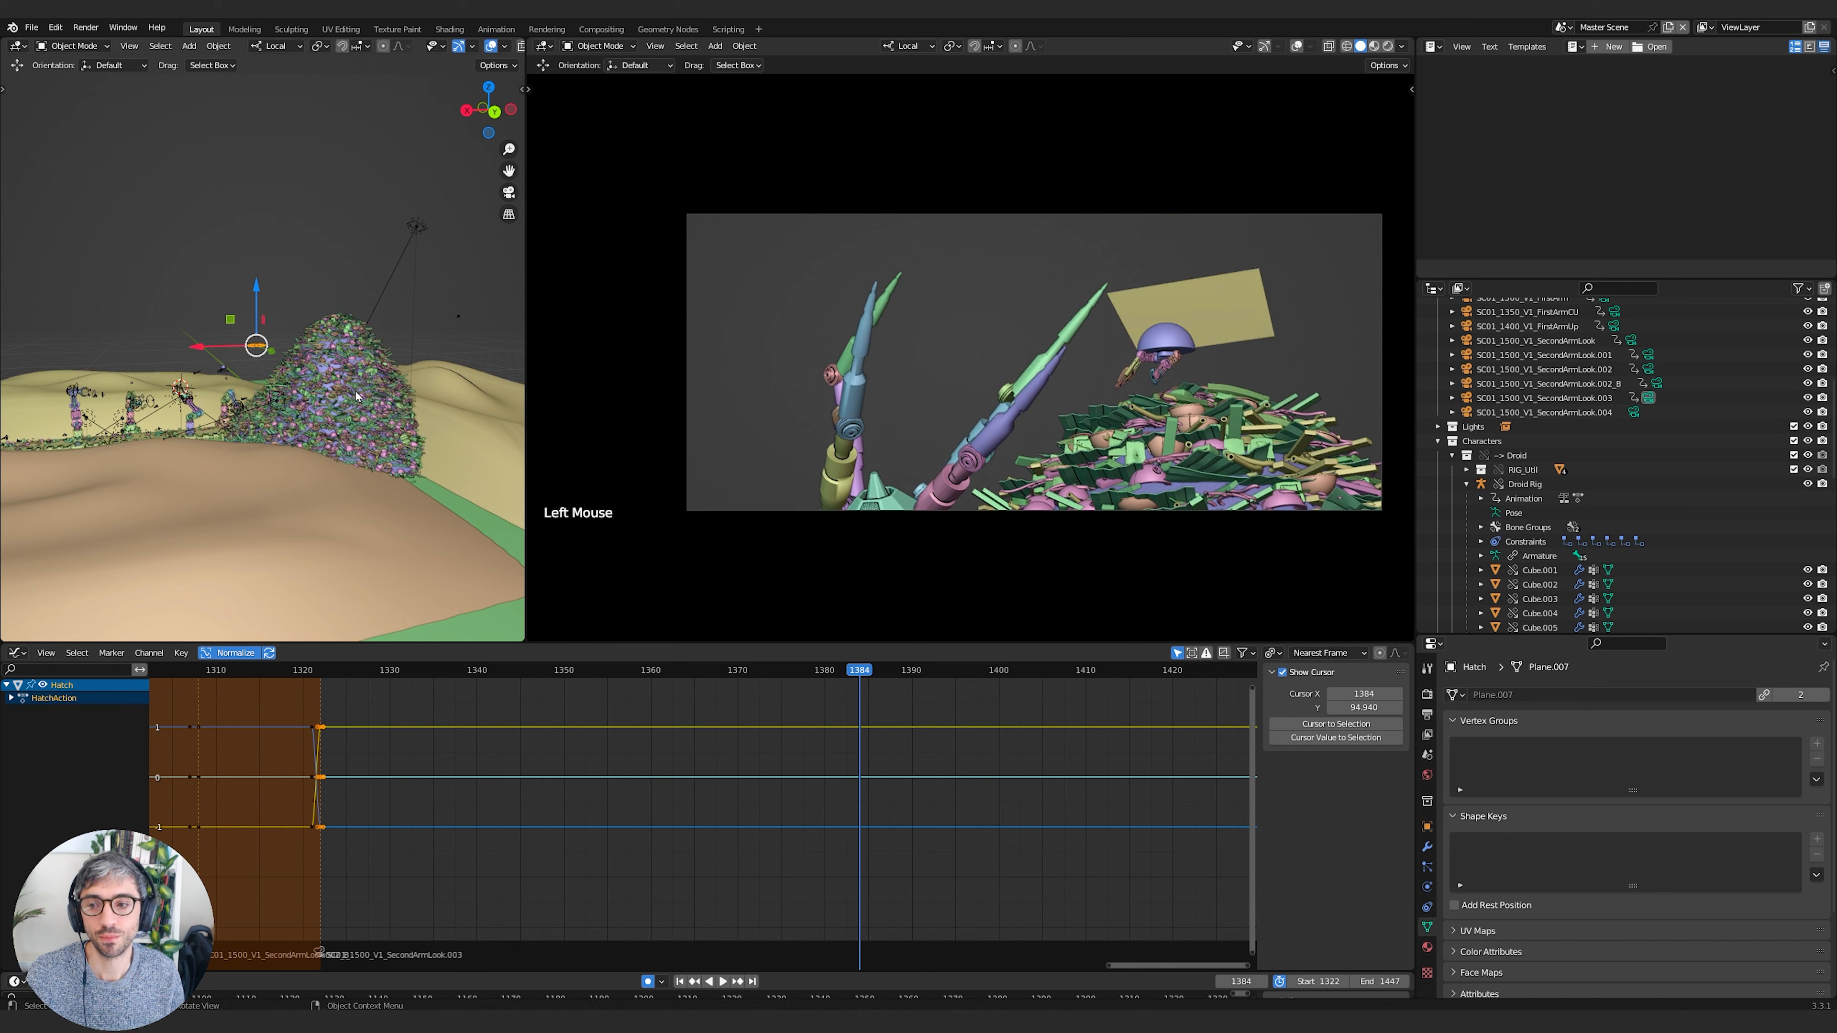
key(g)
key(z)
click(351, 375)
key(g)
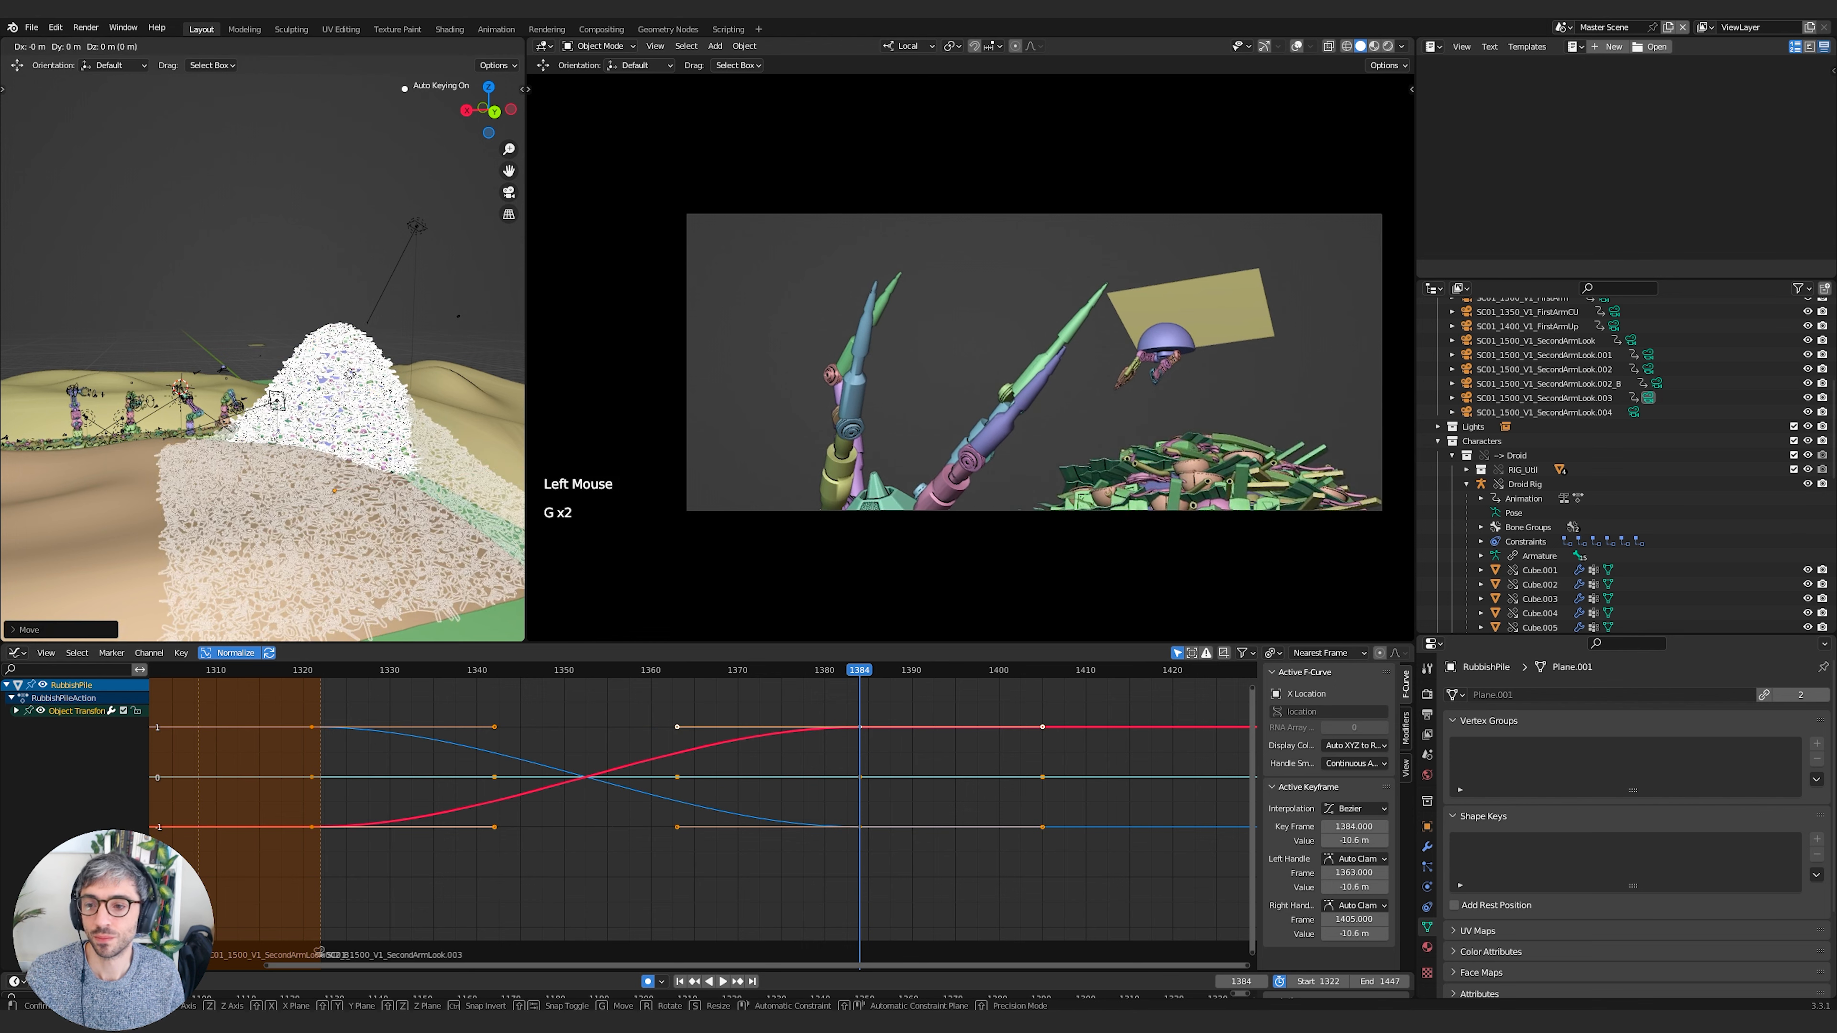
key(x)
click(330, 375)
key(g)
key(z)
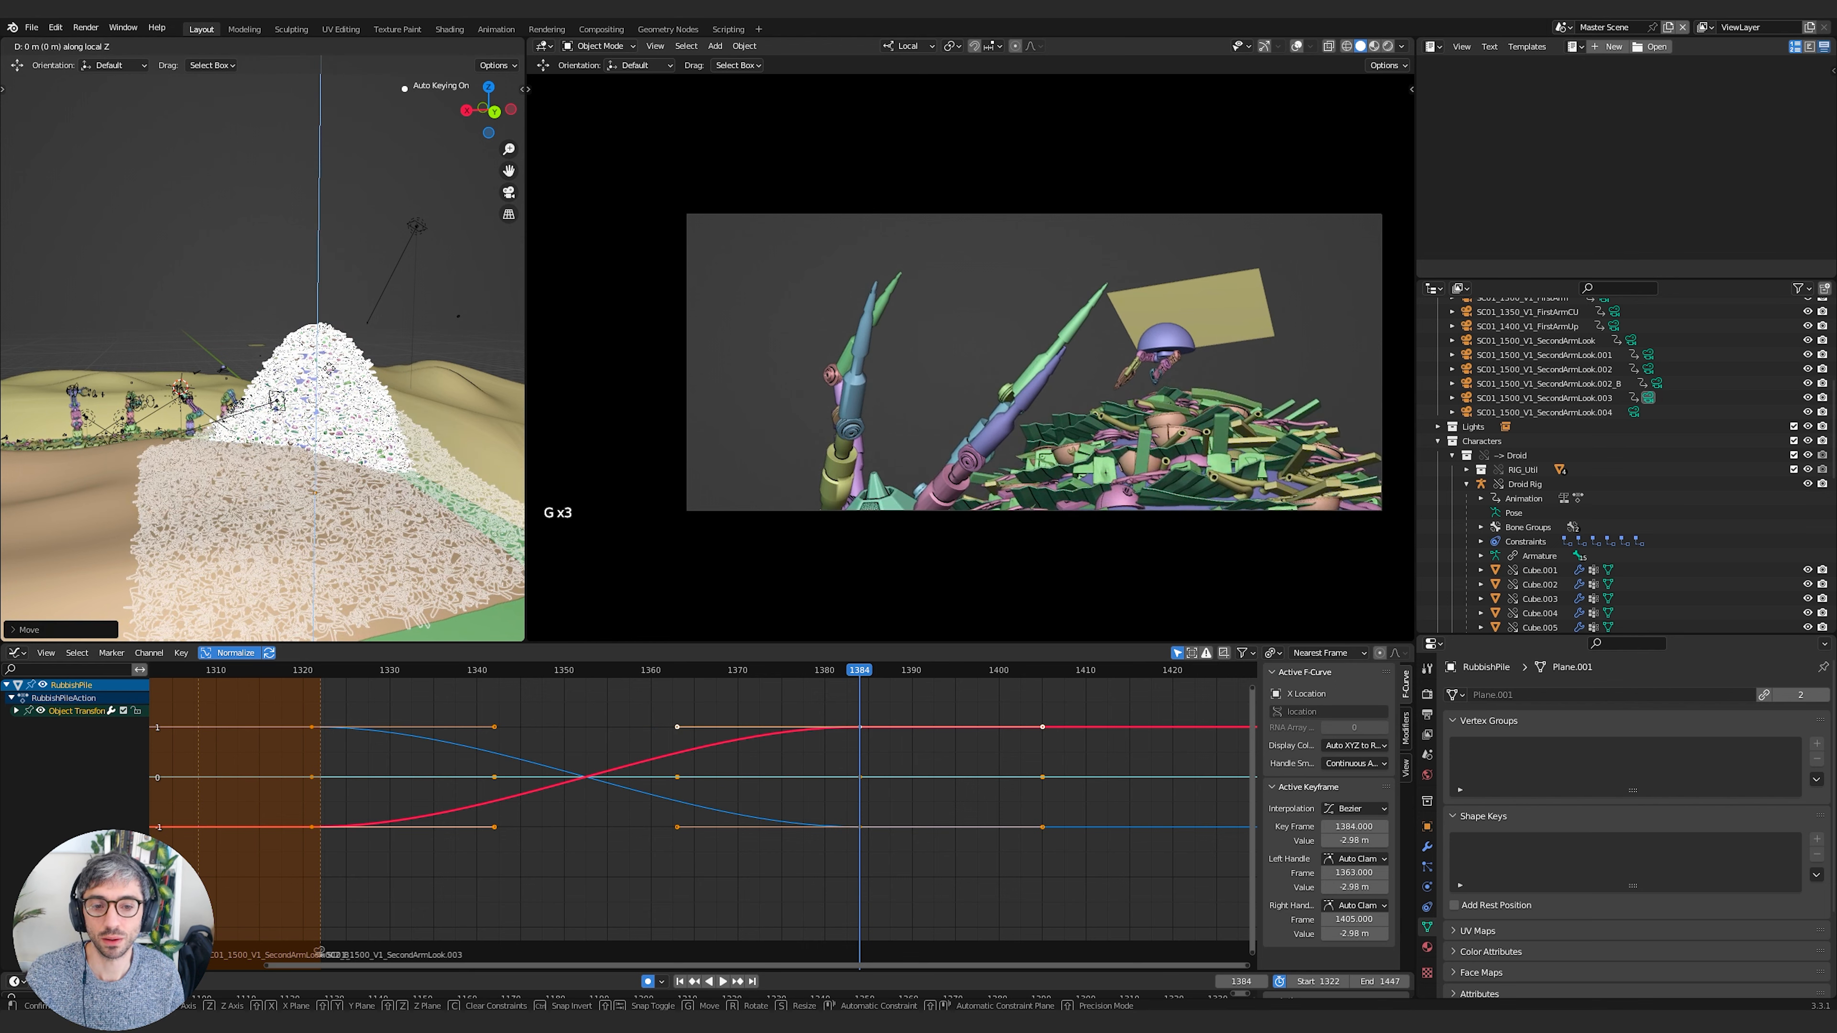
right_click(329, 368)
Move the RubbishPile's keyframes from frame 1384 to frame 1322, directly after the ones at frame 1321
middle_drag(329, 370, 335, 394)
middle_drag(335, 394, 411, 478)
scroll(354, 435, up, 2)
scroll(412, 479, down, 1)
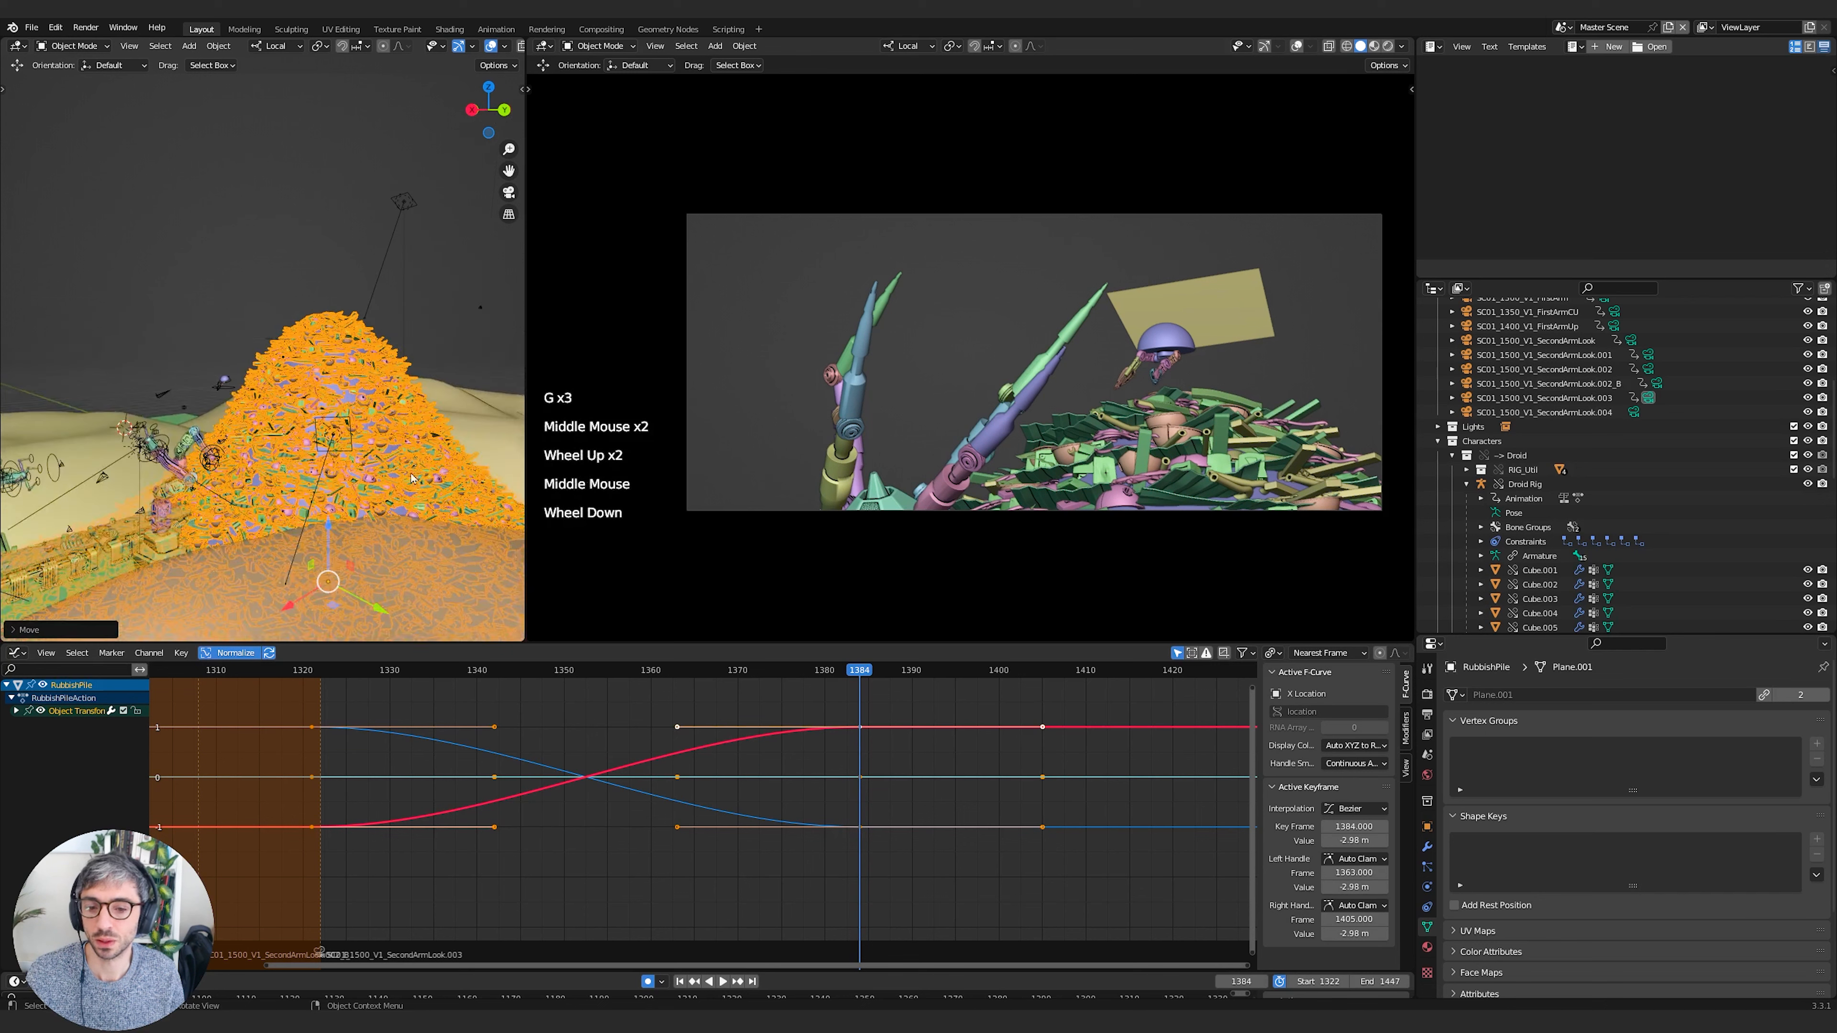
click(909, 704)
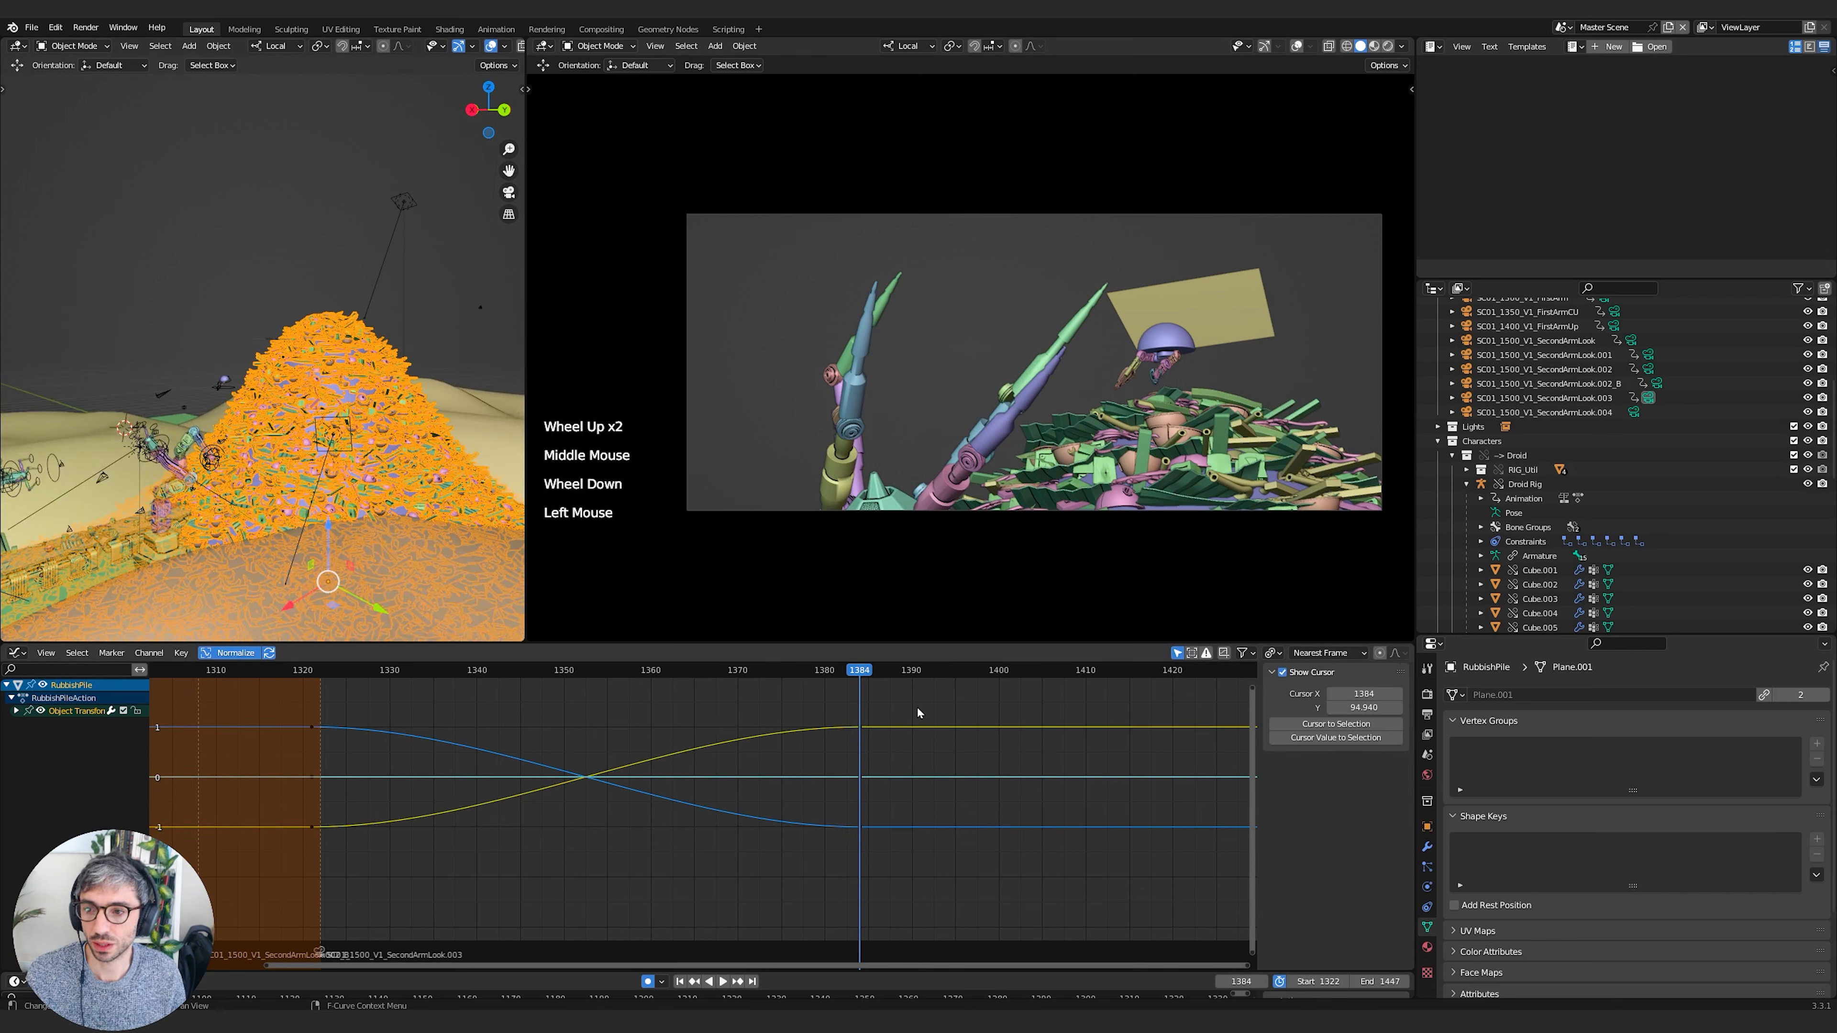
click(917, 708)
key(b)
drag(910, 704, 821, 854)
key(g)
key(x)
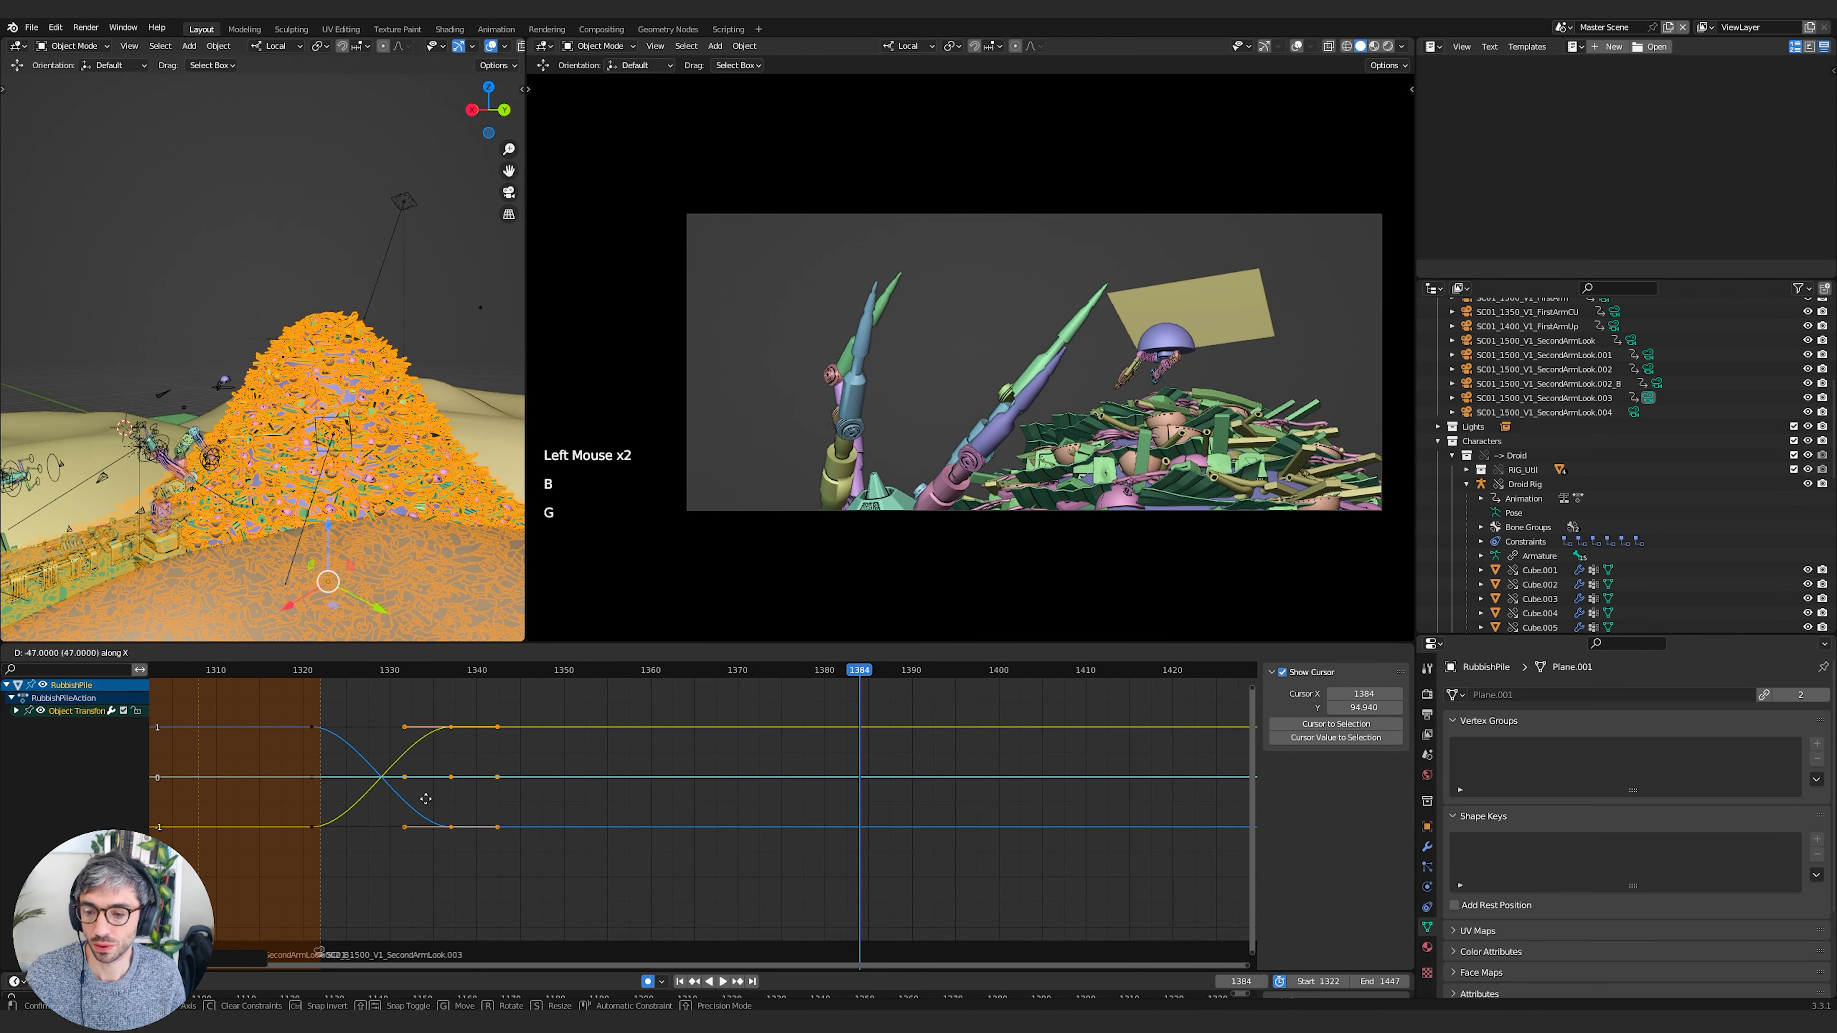
click(322, 802)
click(406, 800)
Review the shot around frame 1383, then delete the Droid Rig Master bone's keyframes beyond frame 1388 in pose mode
scroll(406, 800, down, 15)
middle_drag(405, 801, 629, 803)
drag(614, 672, 798, 700)
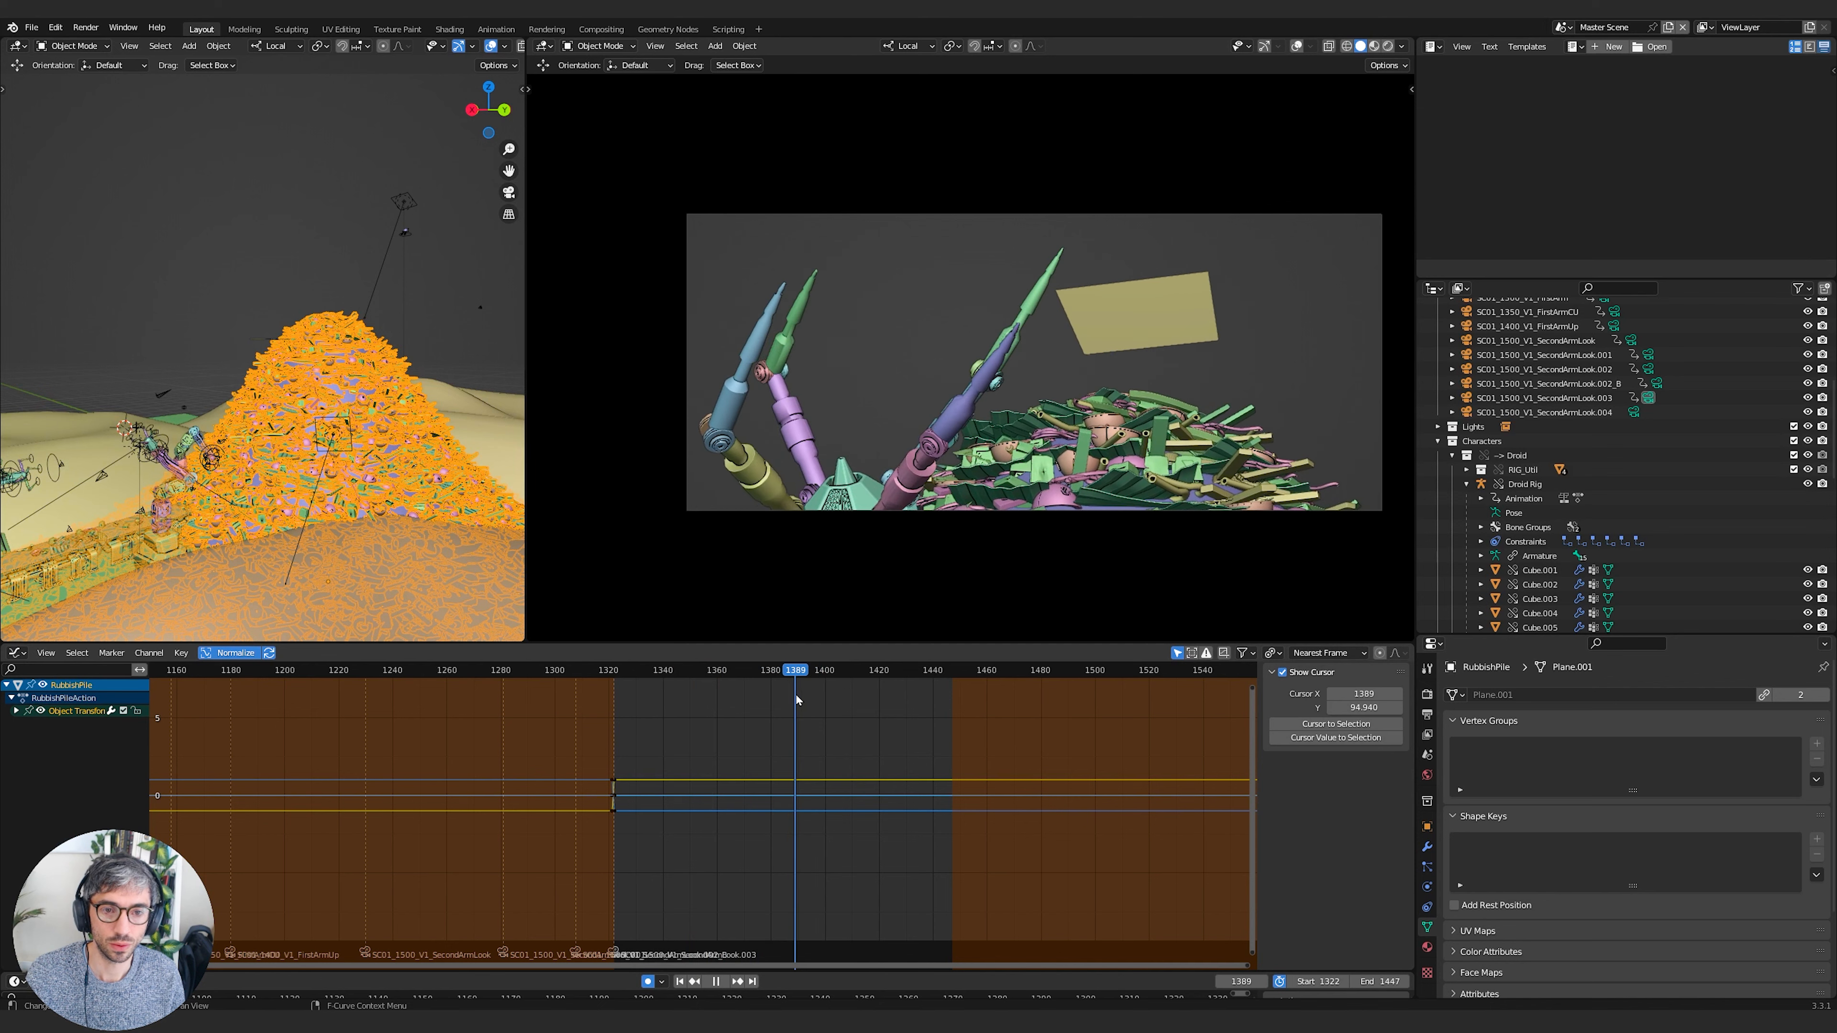
click(769, 670)
click(241, 386)
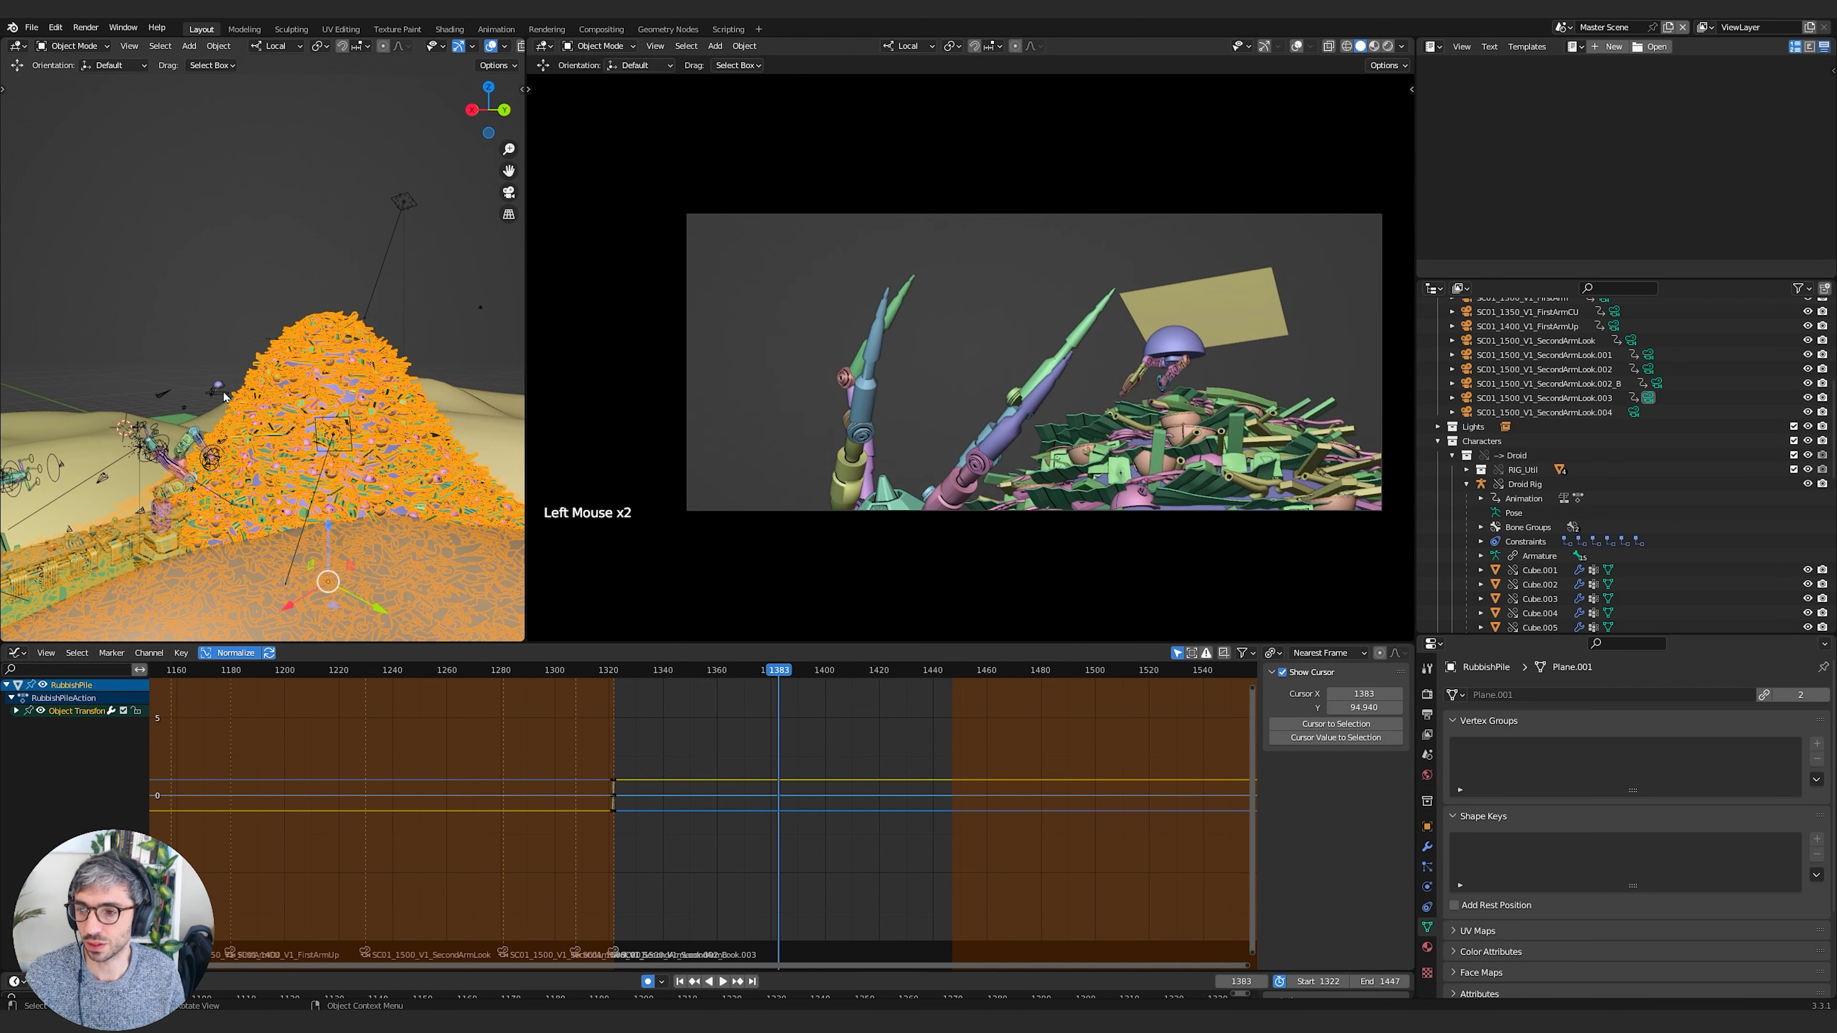
key(Tab)
click(793, 671)
key(b)
drag(770, 684, 1078, 831)
key(Delete)
At frame 1388, reposition the droid's Master bone so the flight ends at the hatch
scroll(1085, 825, down, 3)
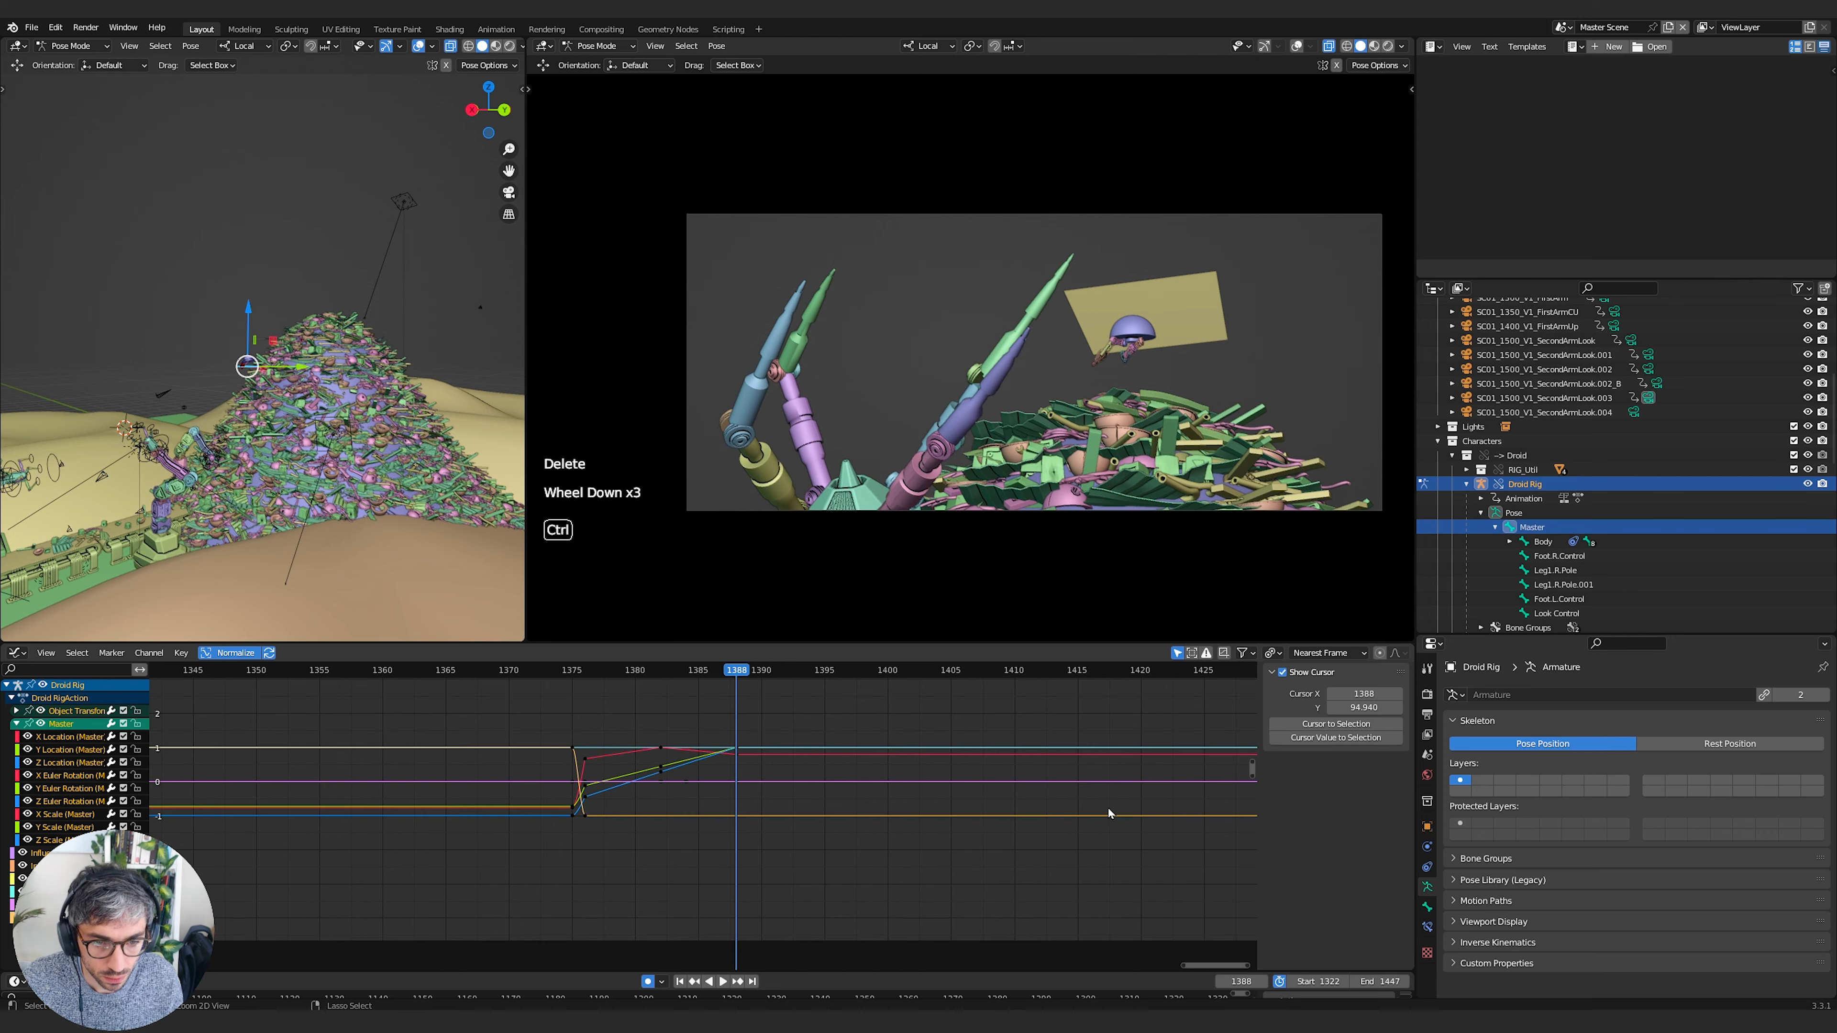
ctrl+middle_drag(1108, 809, 831, 827)
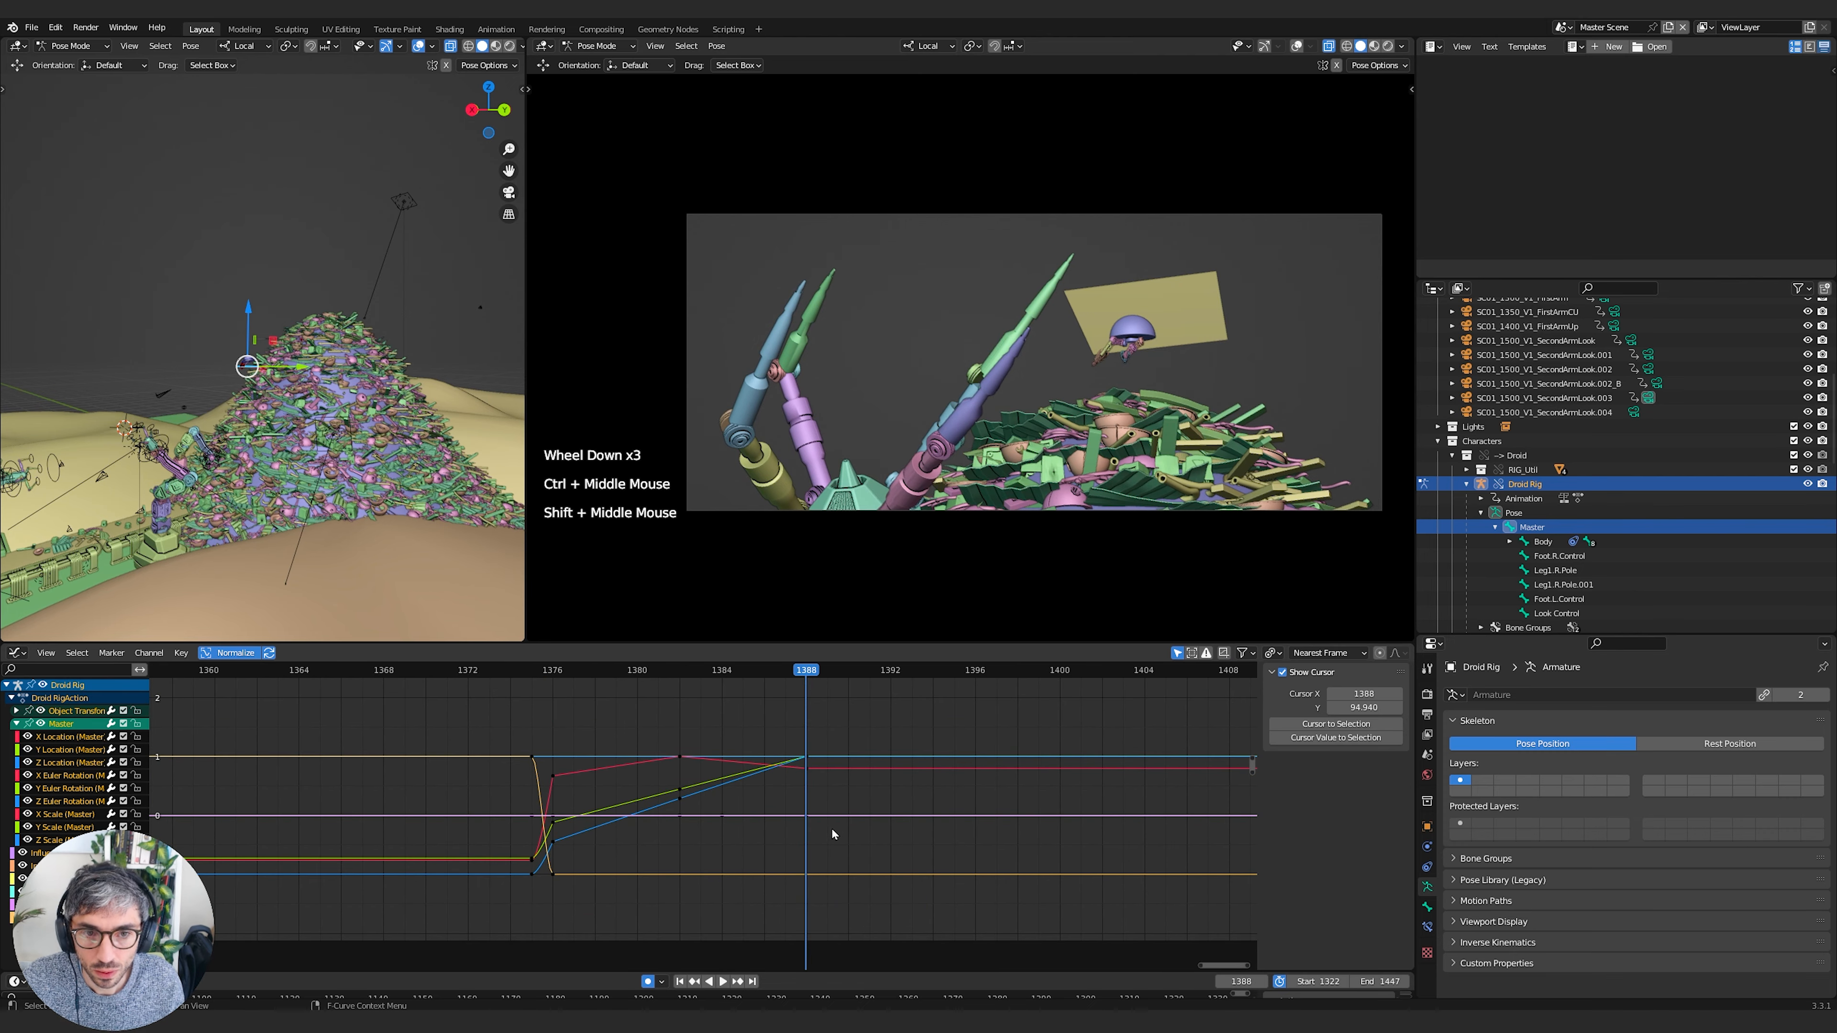
scroll(829, 827, up, 1)
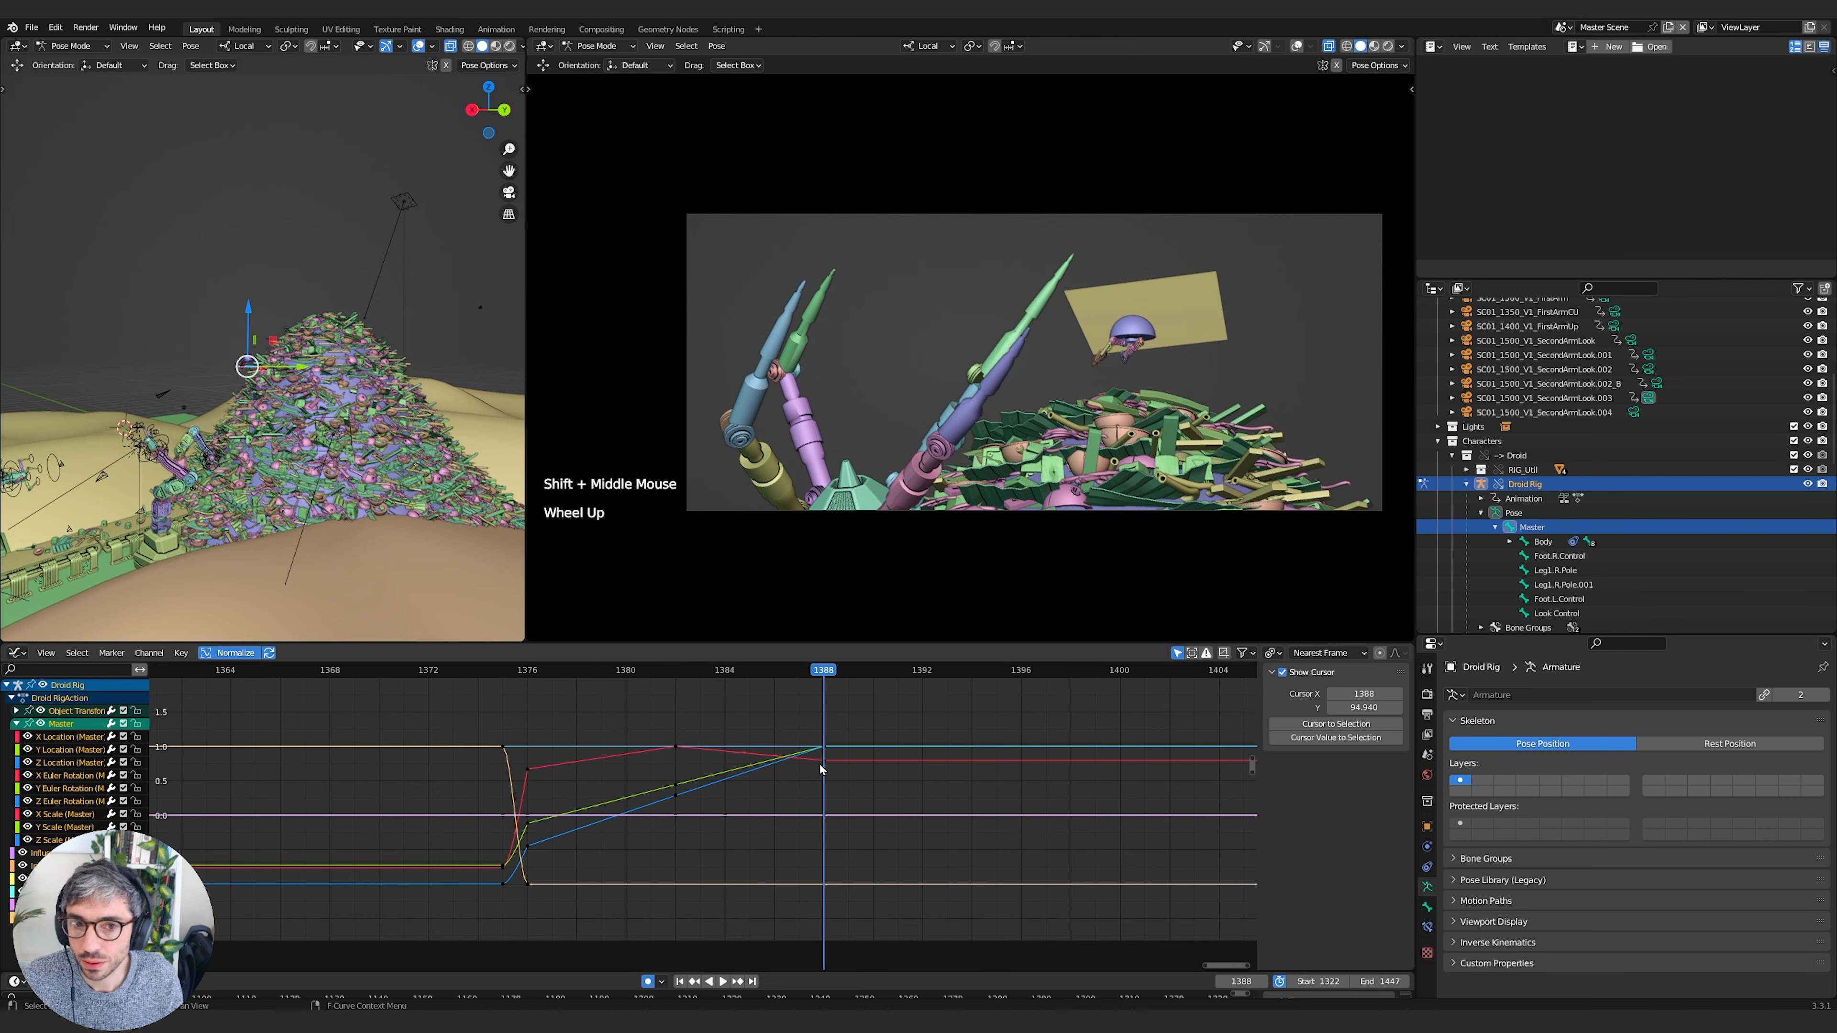
middle_drag(304, 405, 278, 427)
drag(221, 308, 221, 274)
middle_drag(271, 311, 242, 351)
drag(239, 363, 270, 360)
drag(256, 295, 280, 373)
Delete the Master bone's intermediate keyframes at frame 1382
middle_drag(817, 796, 873, 787)
key(b)
drag(879, 670, 758, 825)
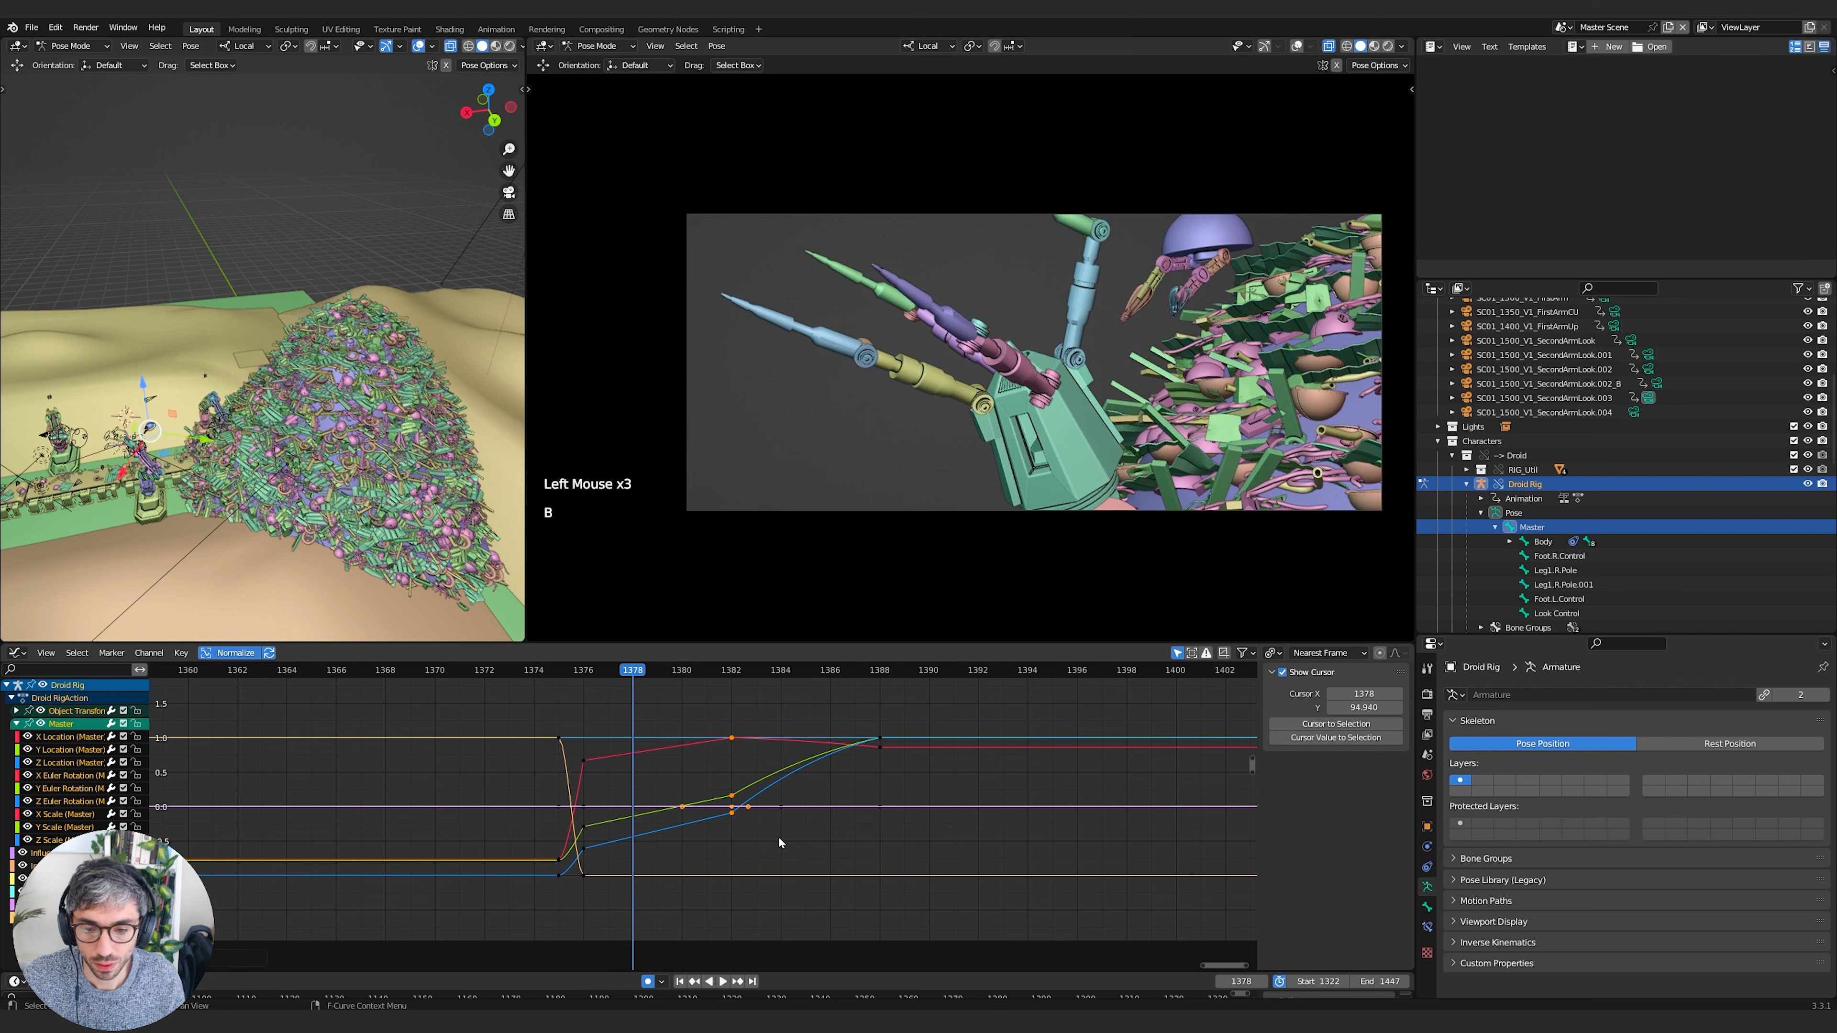
key(Delete)
Scale the handles of the Master bone's frame 1388 keyframes to 0 and play back the droid's flight
key(b)
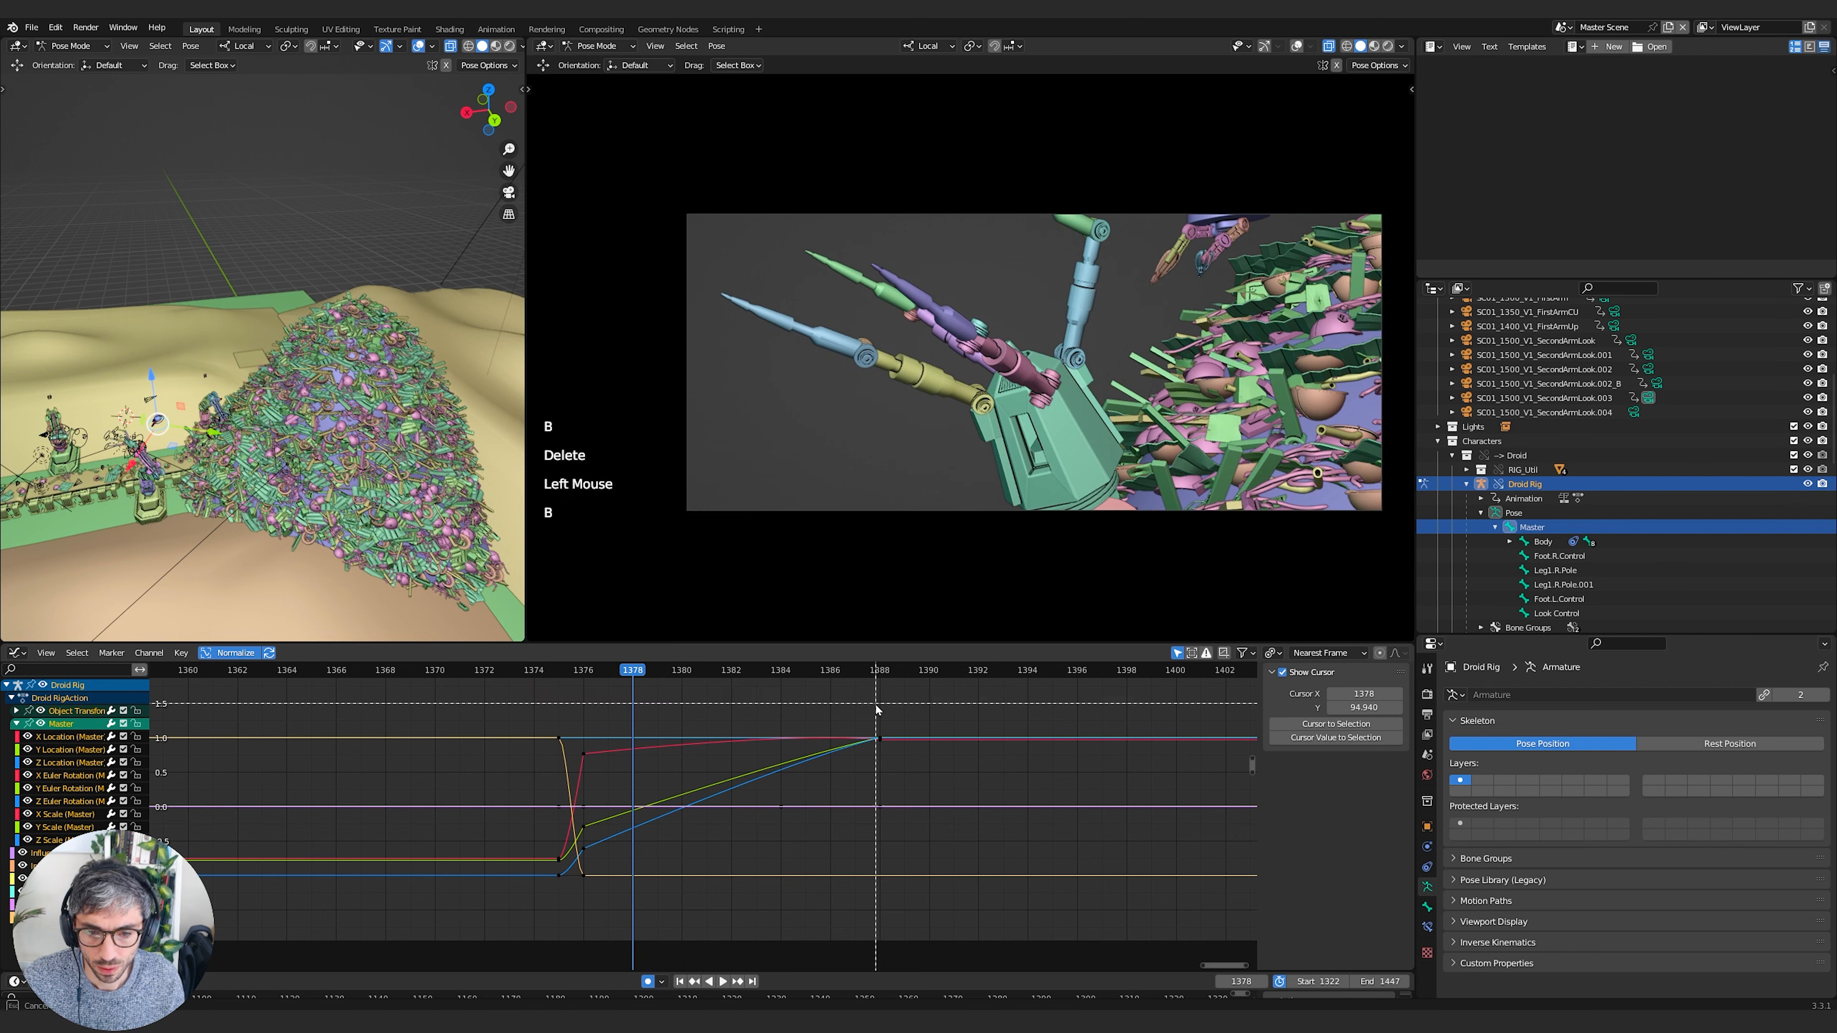
drag(874, 705, 894, 773)
key(s)
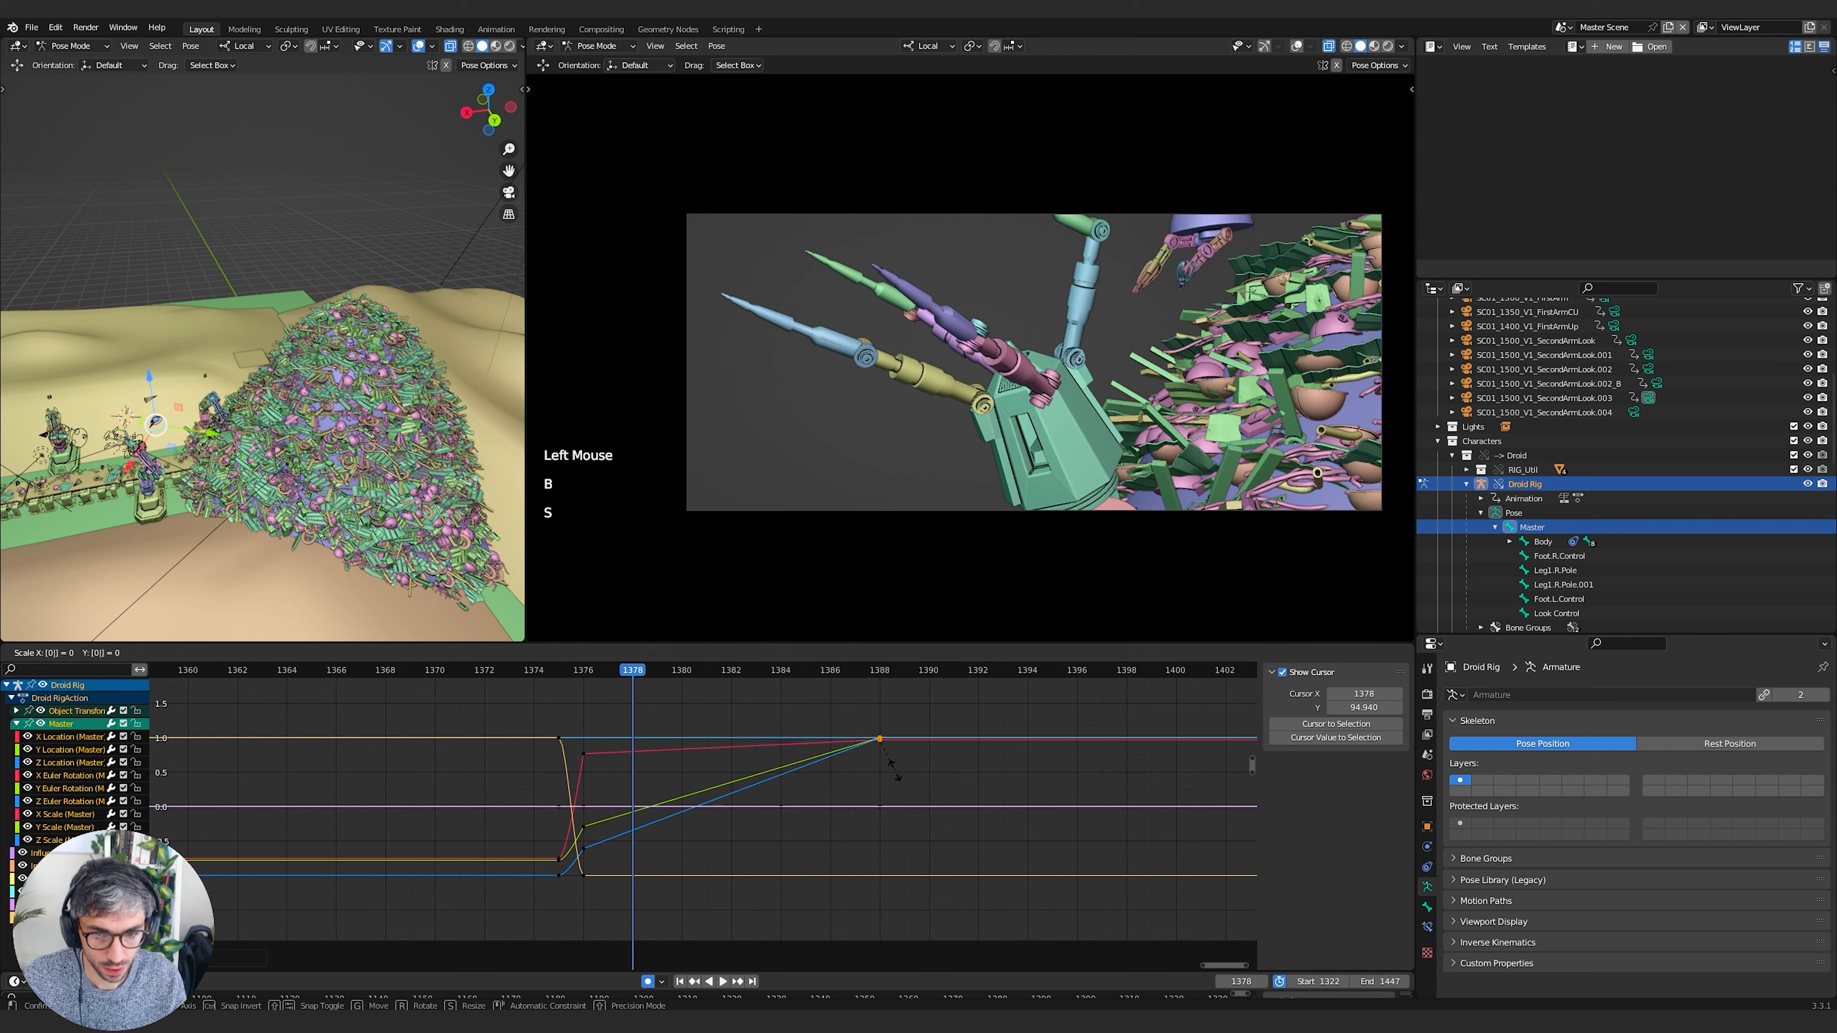
drag(588, 673, 397, 776)
key(space)
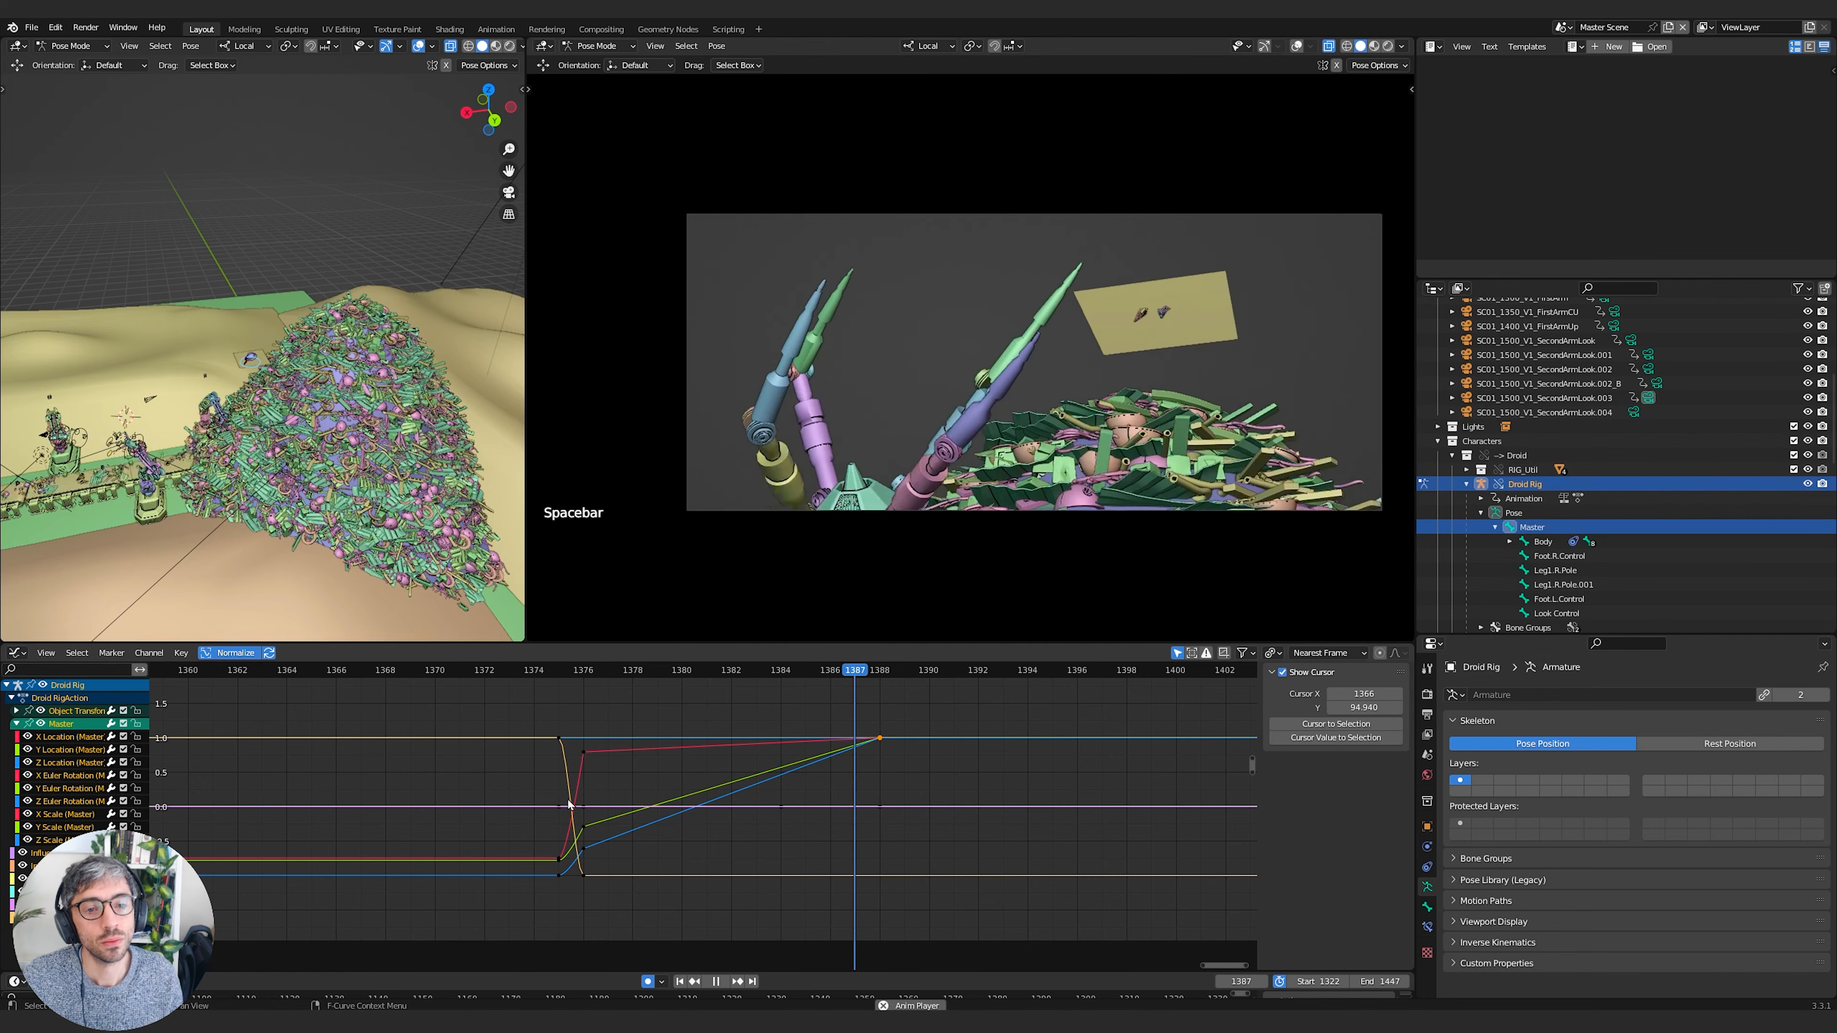
key(space)
click(553, 691)
key(space)
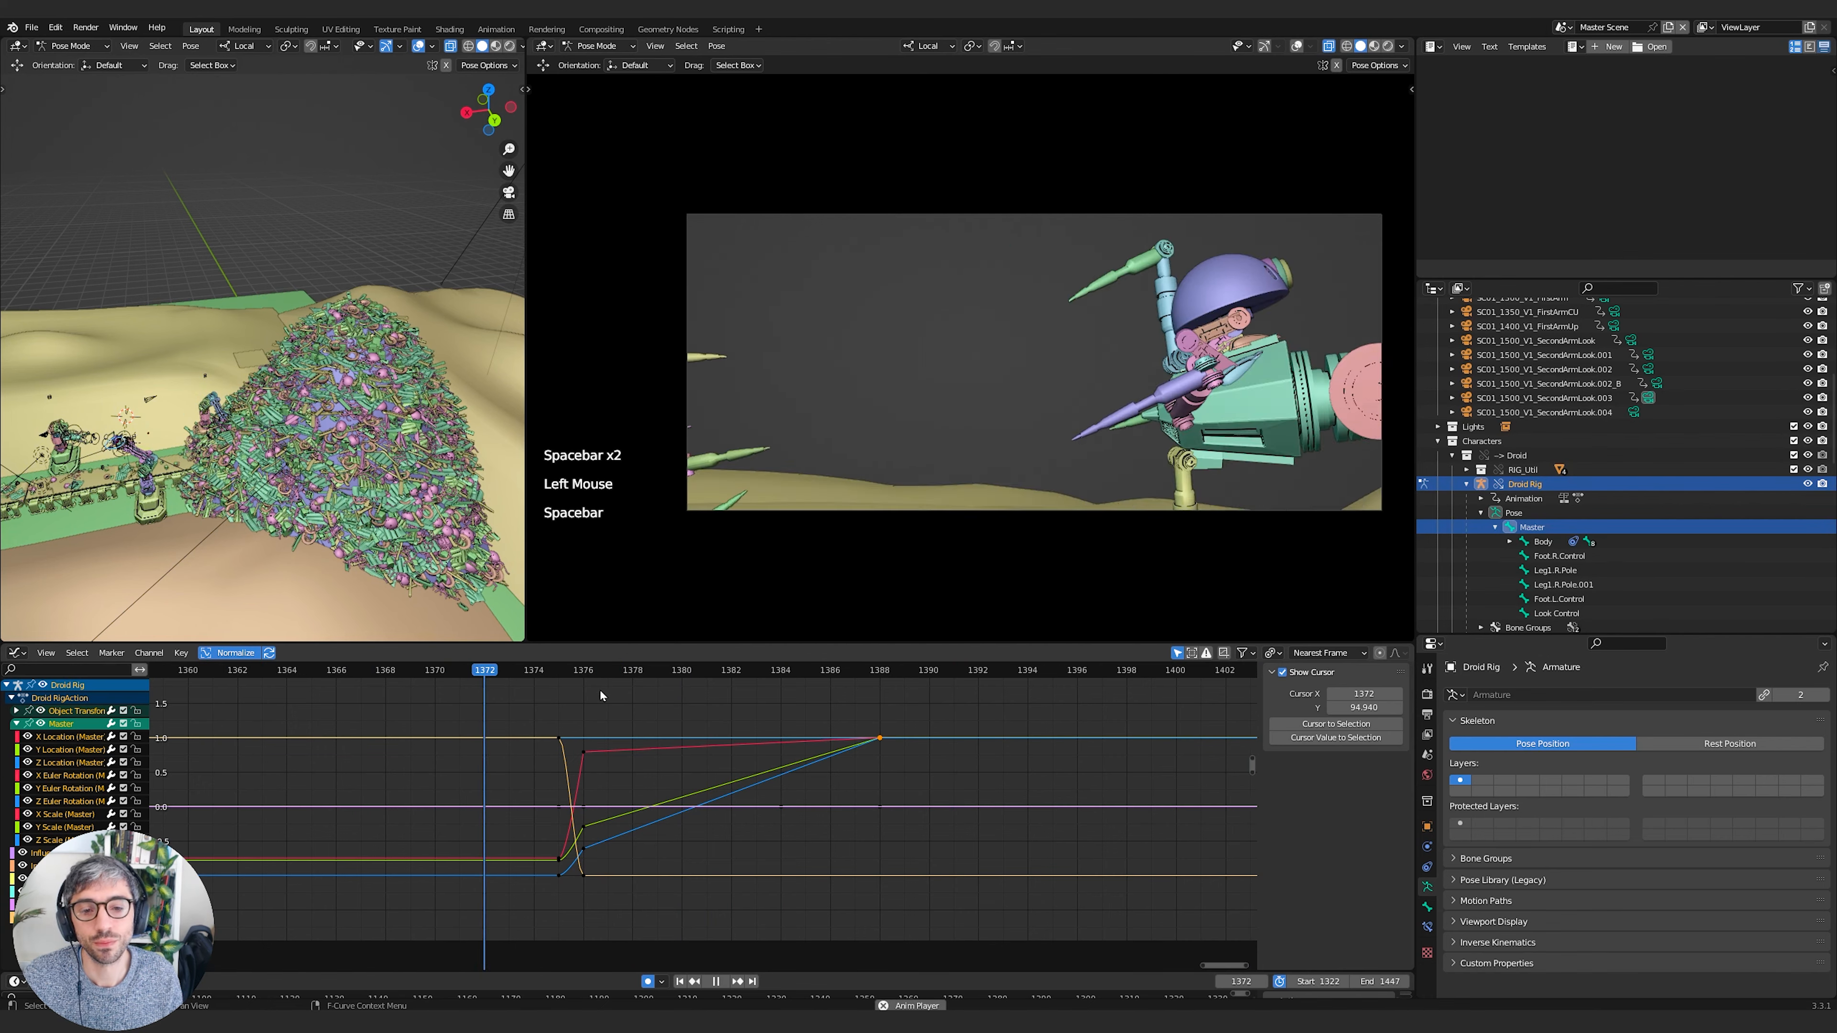
key(space)
Return to object mode and, at frame 1322, shift the RubbishPile along its local X axis and adjust its height along local Z
key(Tab)
click(391, 463)
key(shift+Down)
scroll(731, 815, down, 4)
shift+middle_drag(384, 742, 787, 775)
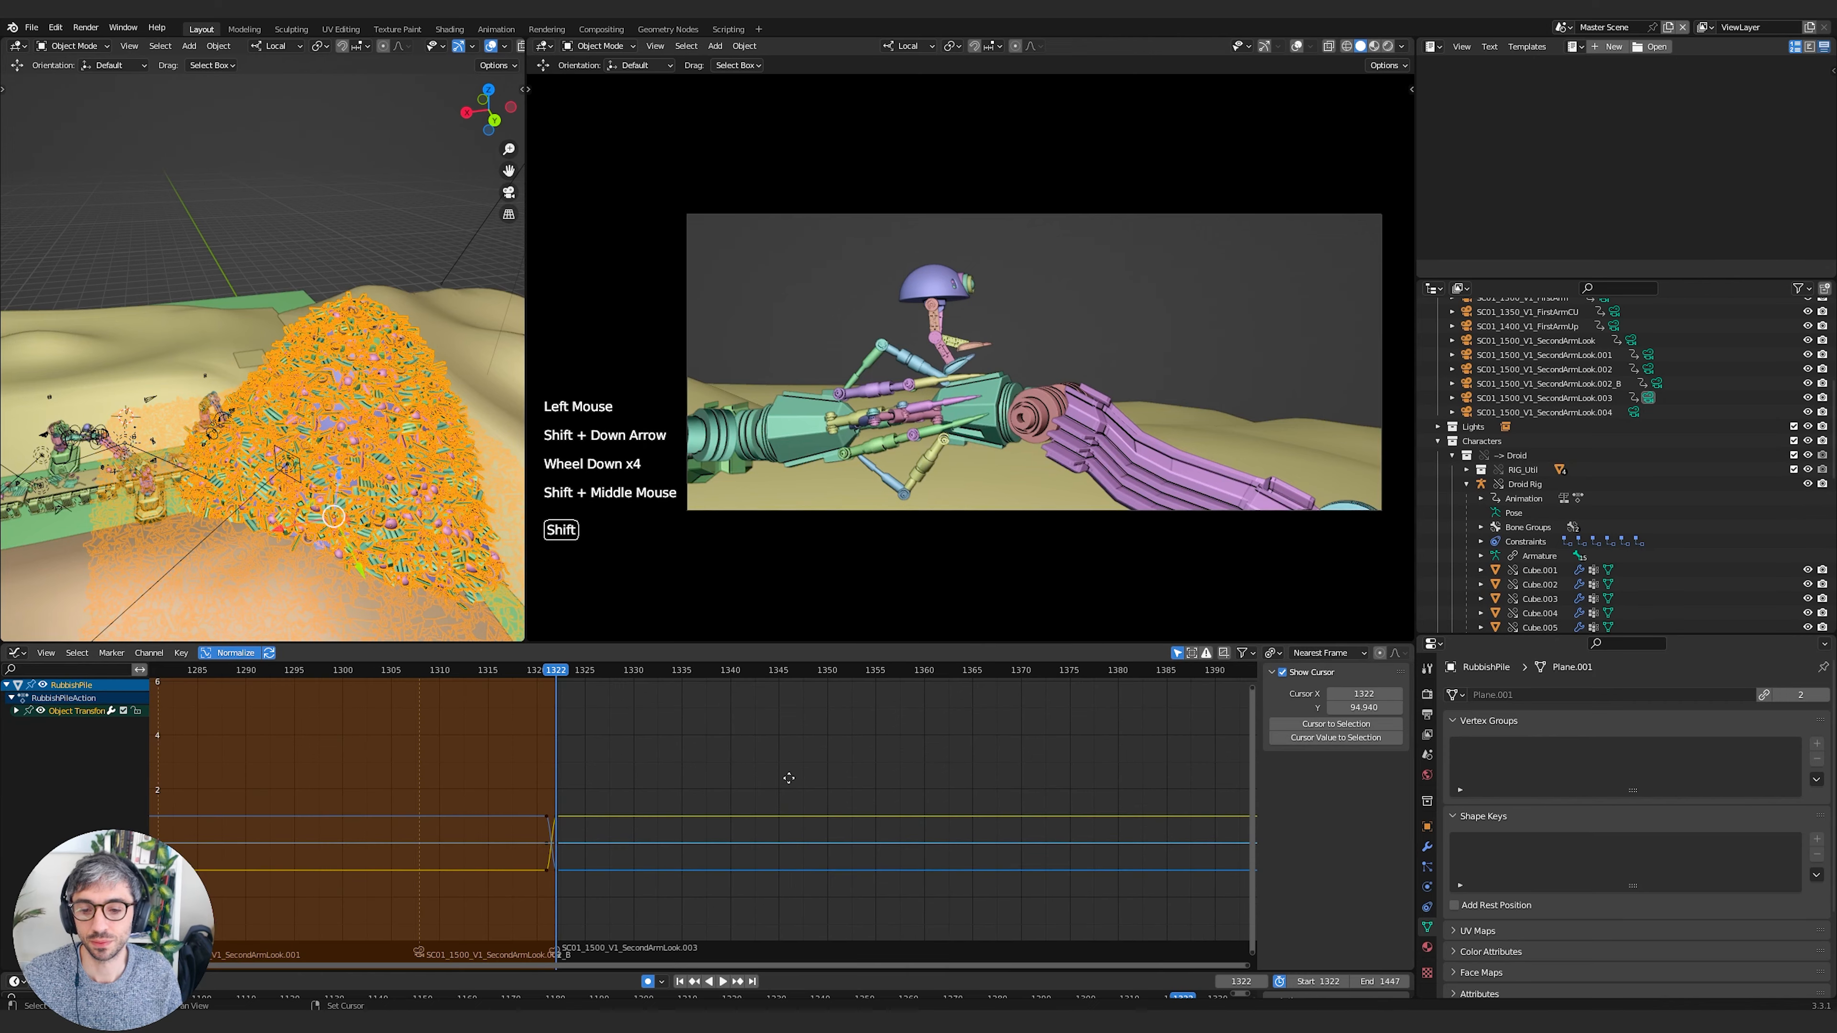
middle_drag(589, 799, 708, 783)
mouse_move(412, 463)
middle_down()
mouse_move(427, 507)
mouse_move(429, 447)
middle_up()
key(g)
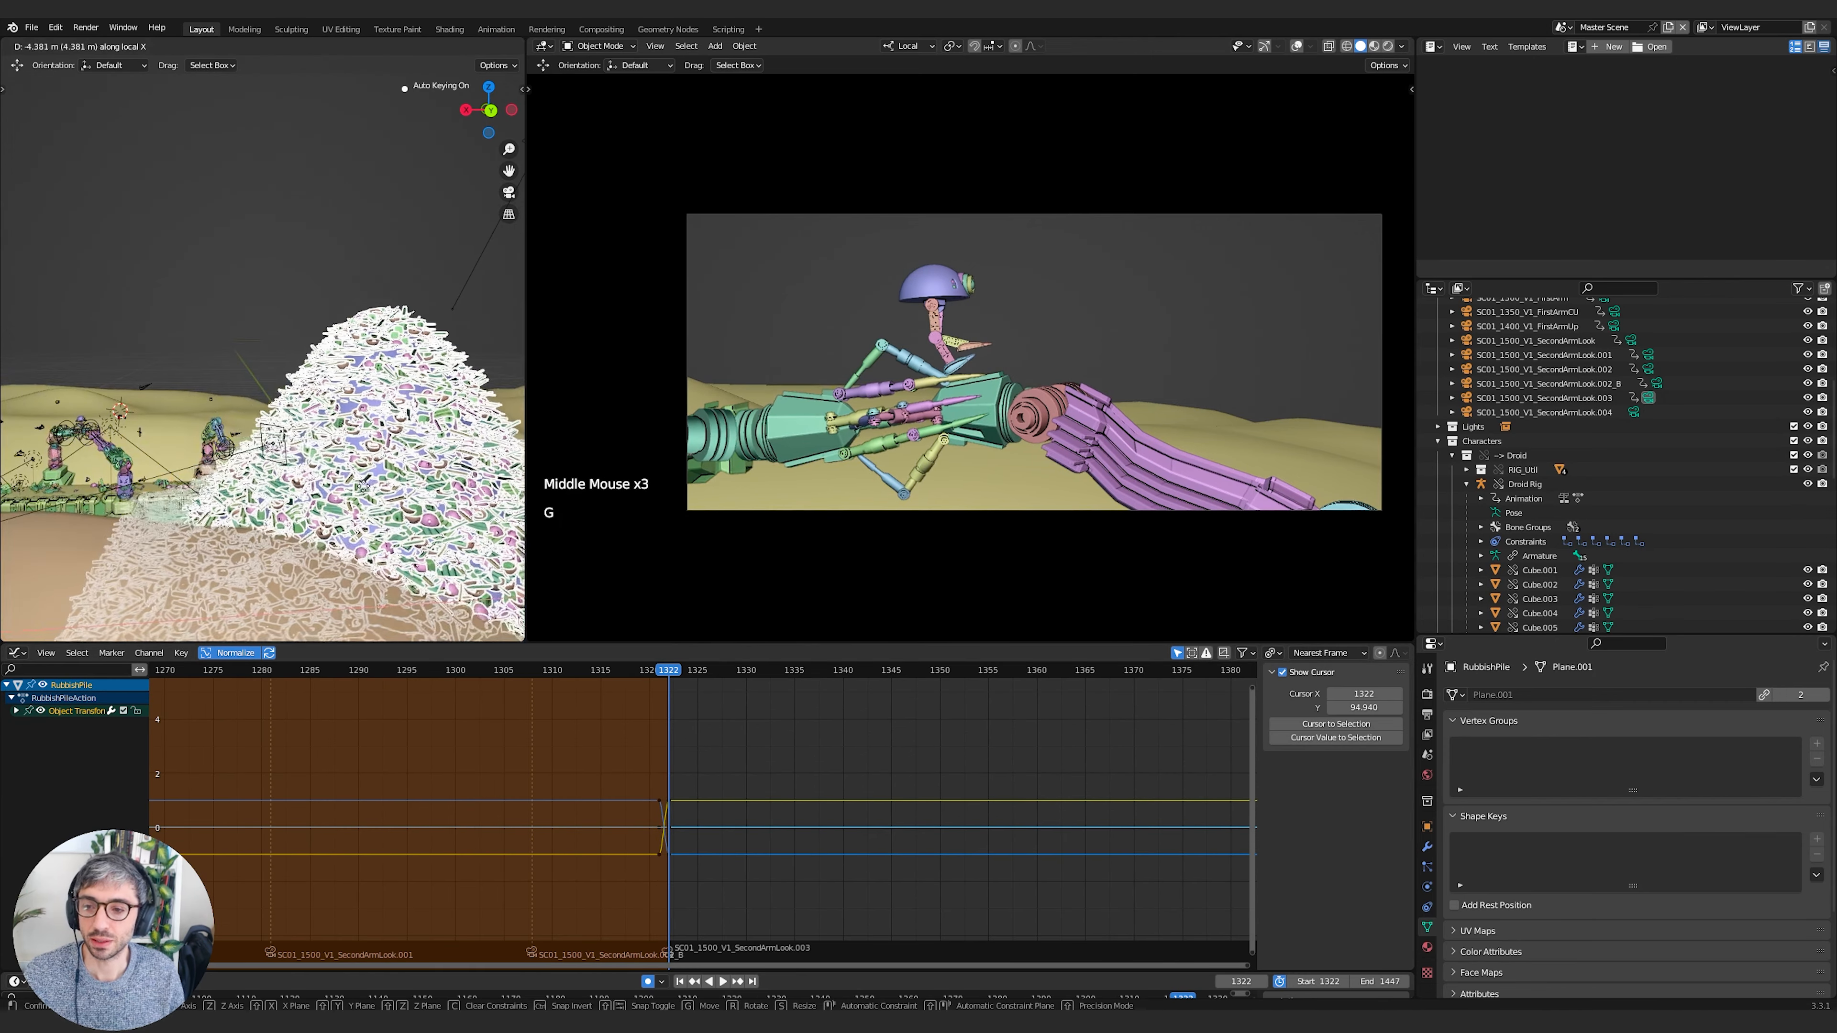
click(402, 483)
key(g)
key(z)
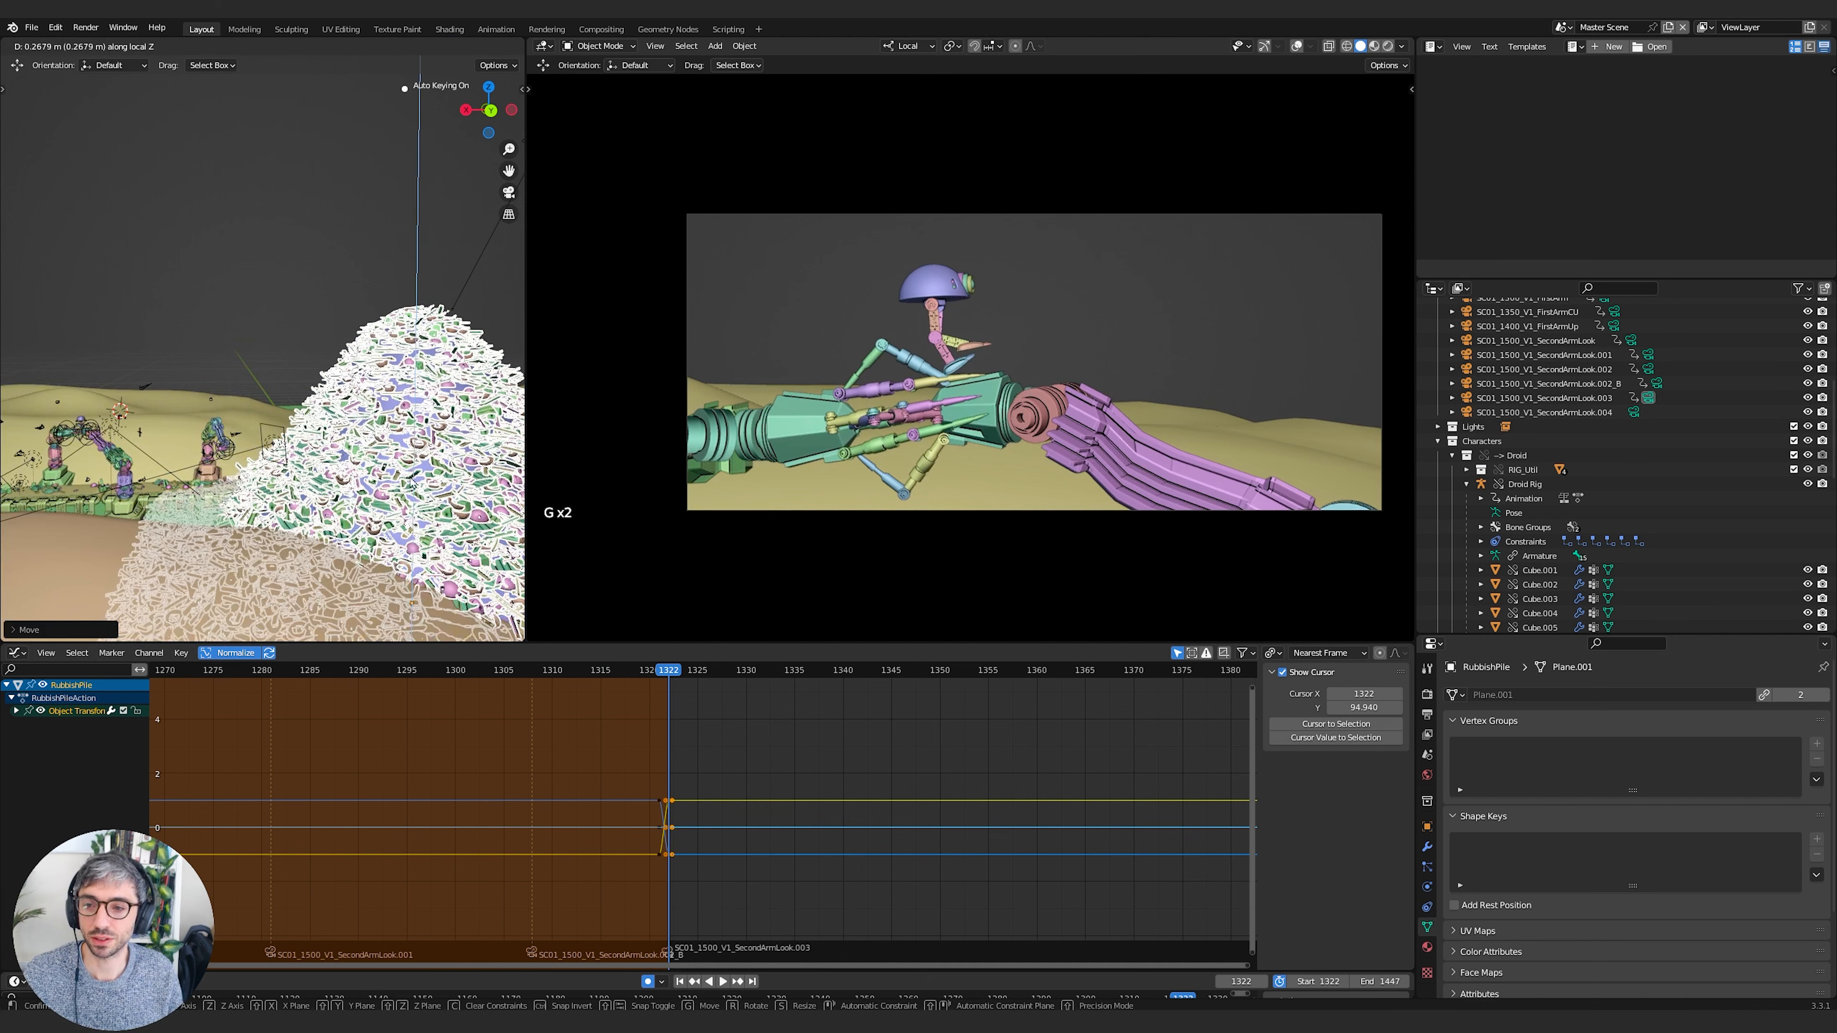
Reposition the Hatch above the peak of the rubbish pile at frame 1322 and check the shot up to frame 1384
click(196, 353)
mouse_move(195, 353)
middle_down()
mouse_move(267, 342)
mouse_move(321, 372)
mouse_move(282, 529)
mouse_move(286, 347)
middle_up()
click(269, 338)
drag(670, 670, 1170, 700)
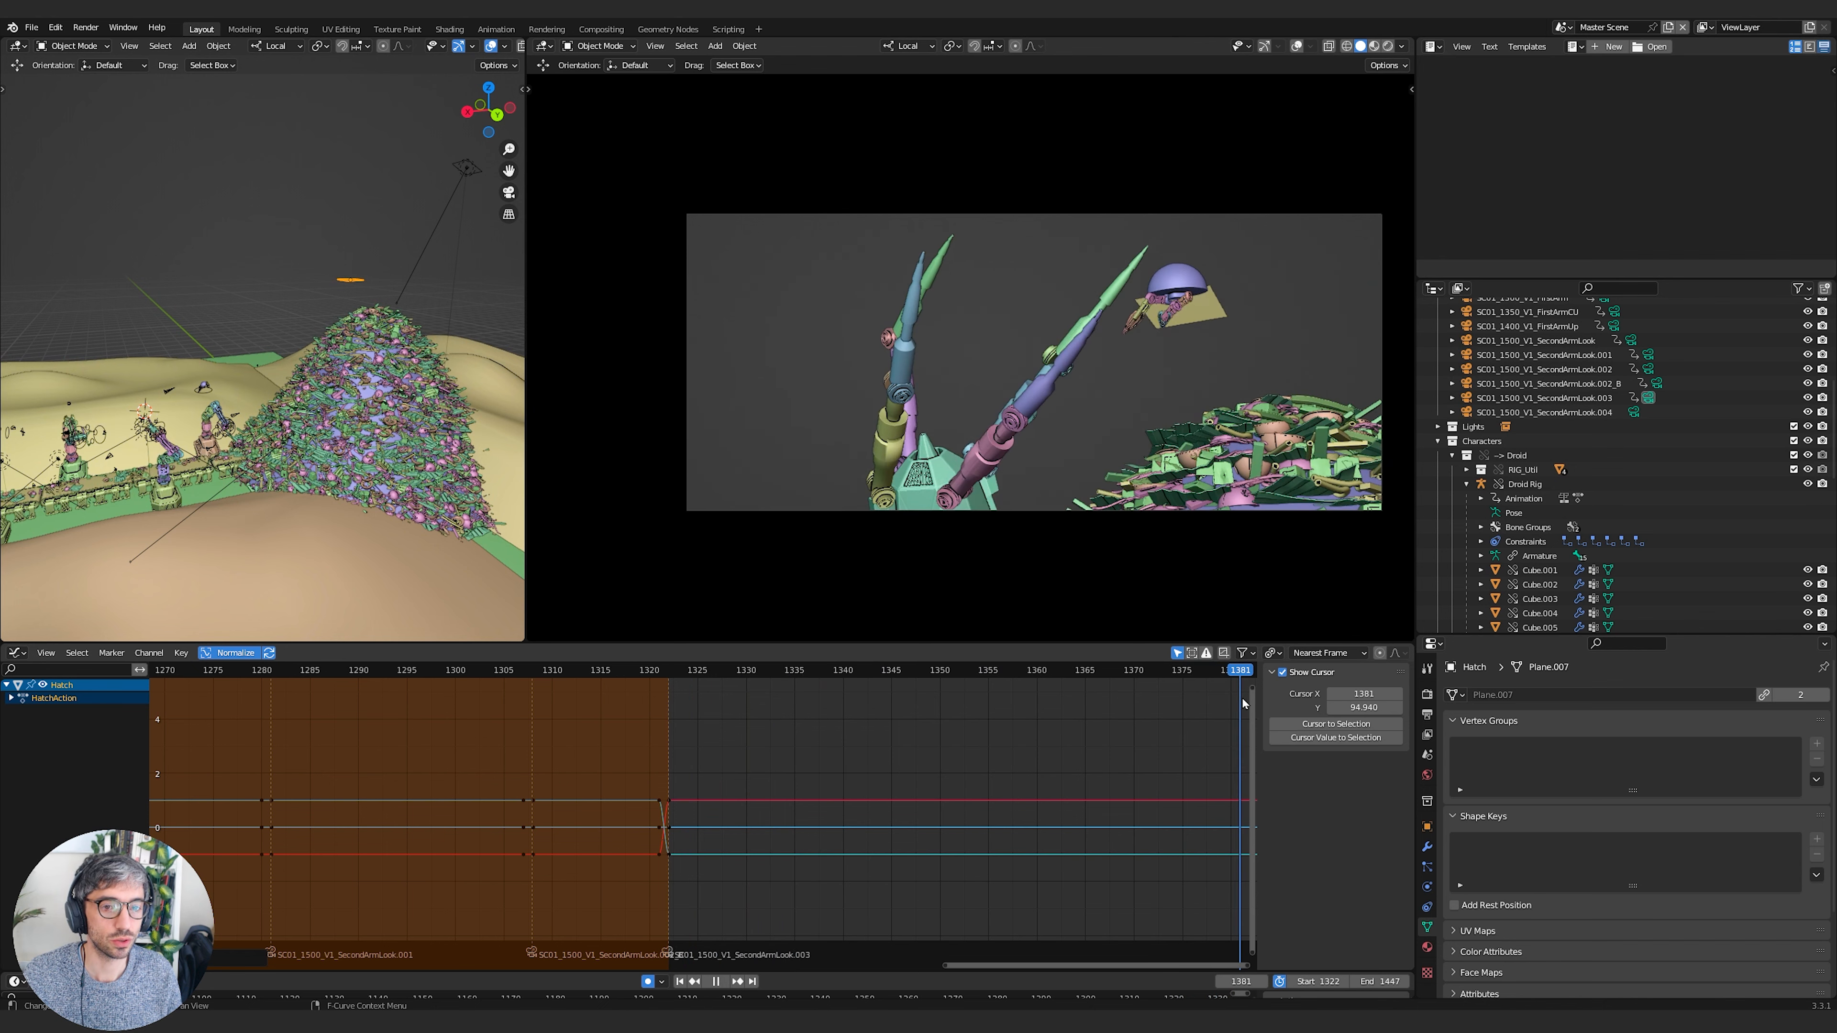
key(space)
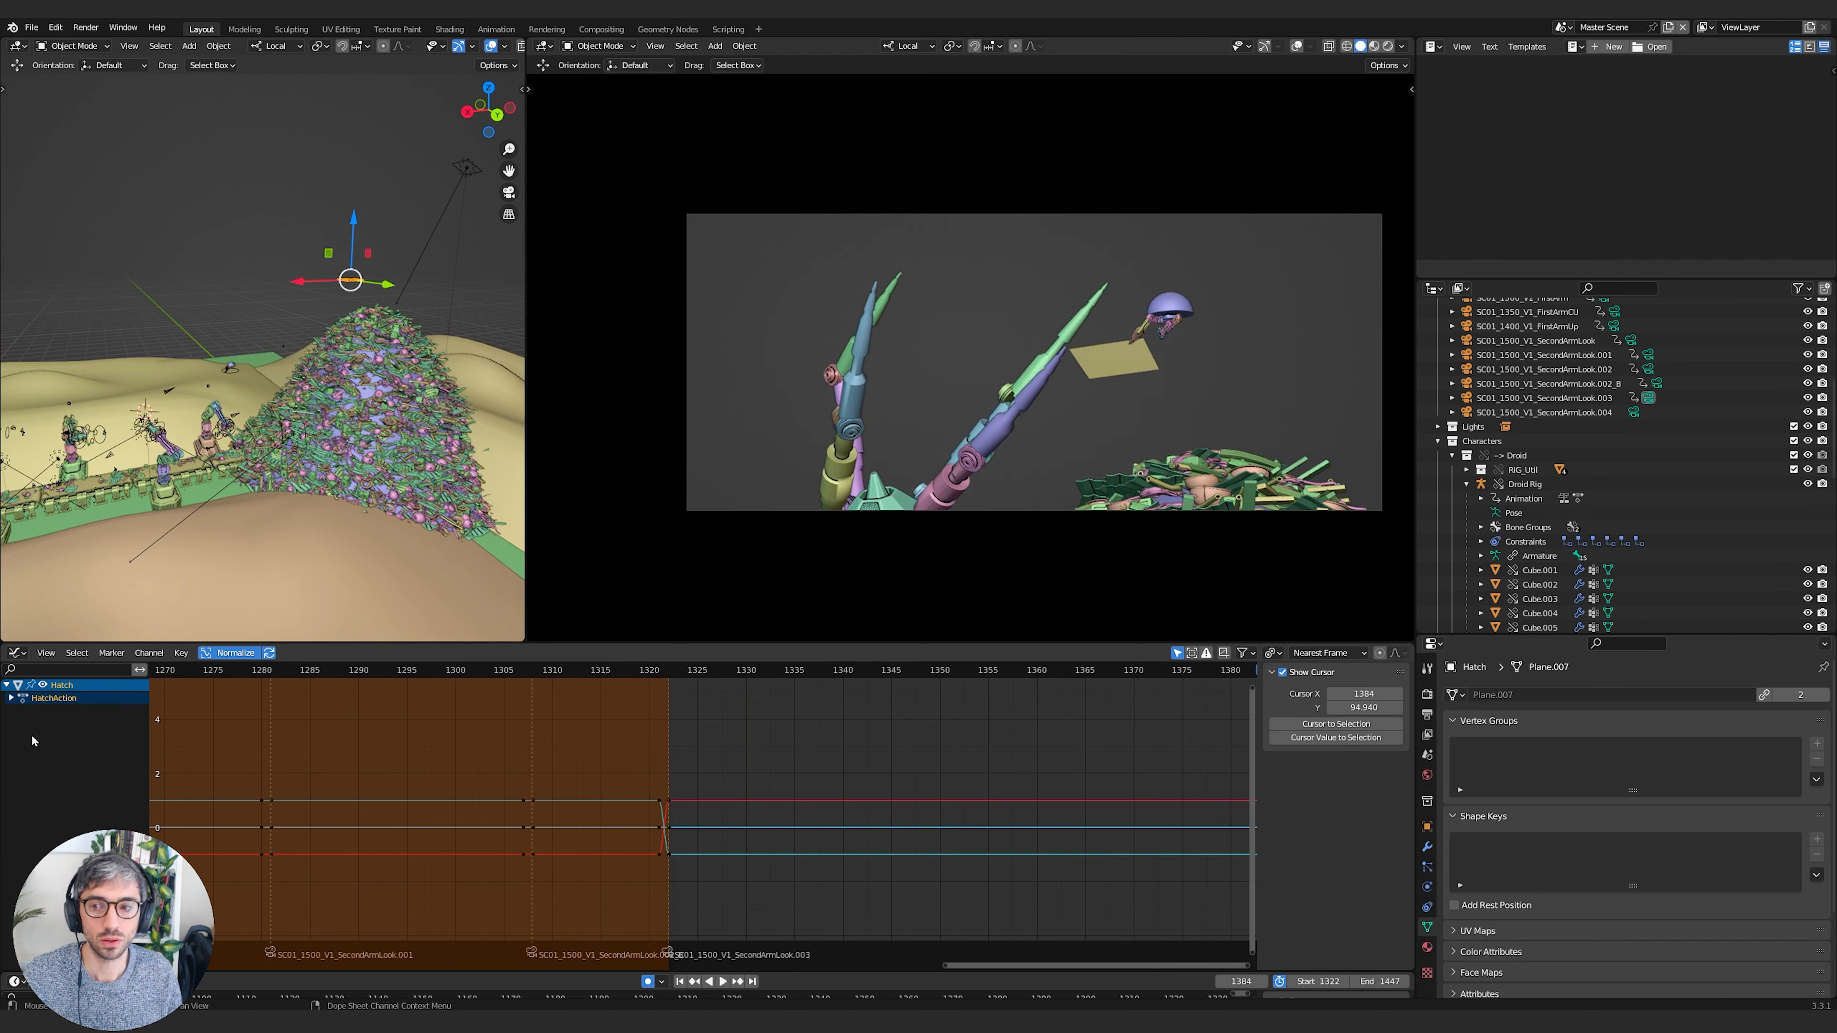
Isolate the Hatch's Y Location curve and adjust the value of its frame 1322 keyframe to reposition the hatch in the shot
click(11, 698)
click(15, 711)
ctrl+middle_drag(796, 753, 506, 868)
click(54, 736)
key(b)
drag(578, 822, 647, 846)
key(g)
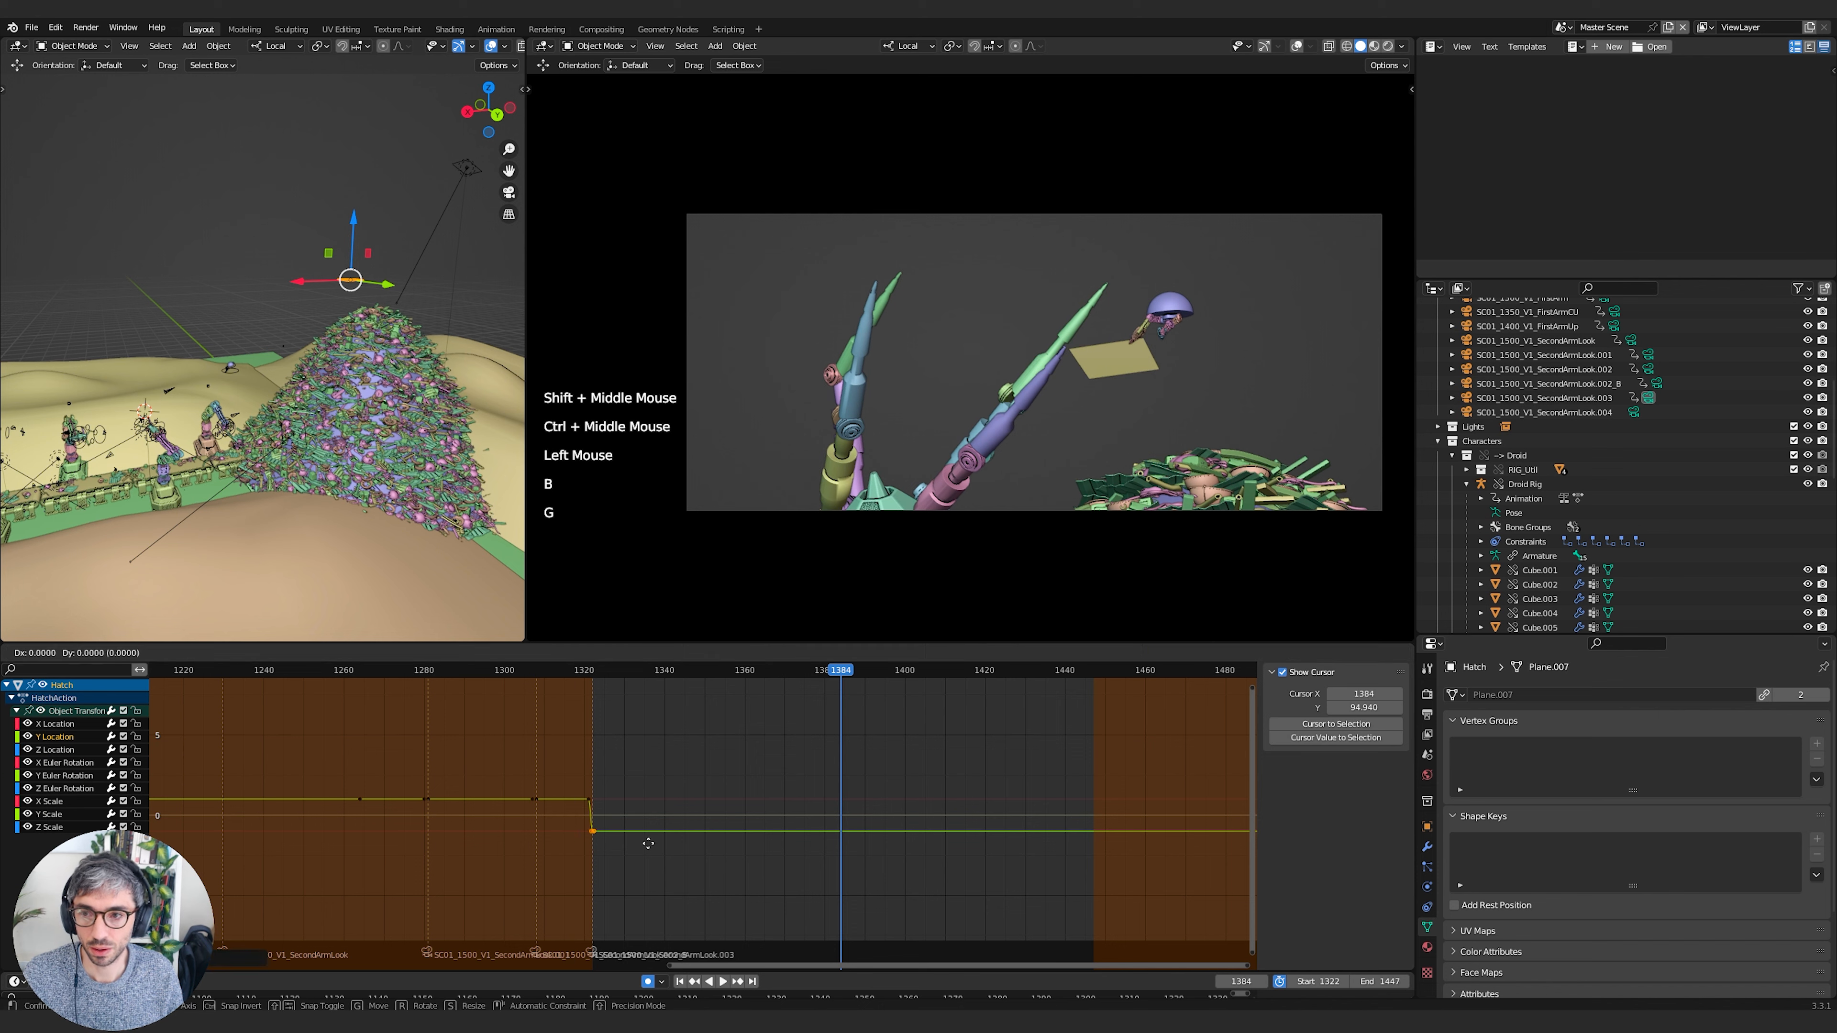
key(y)
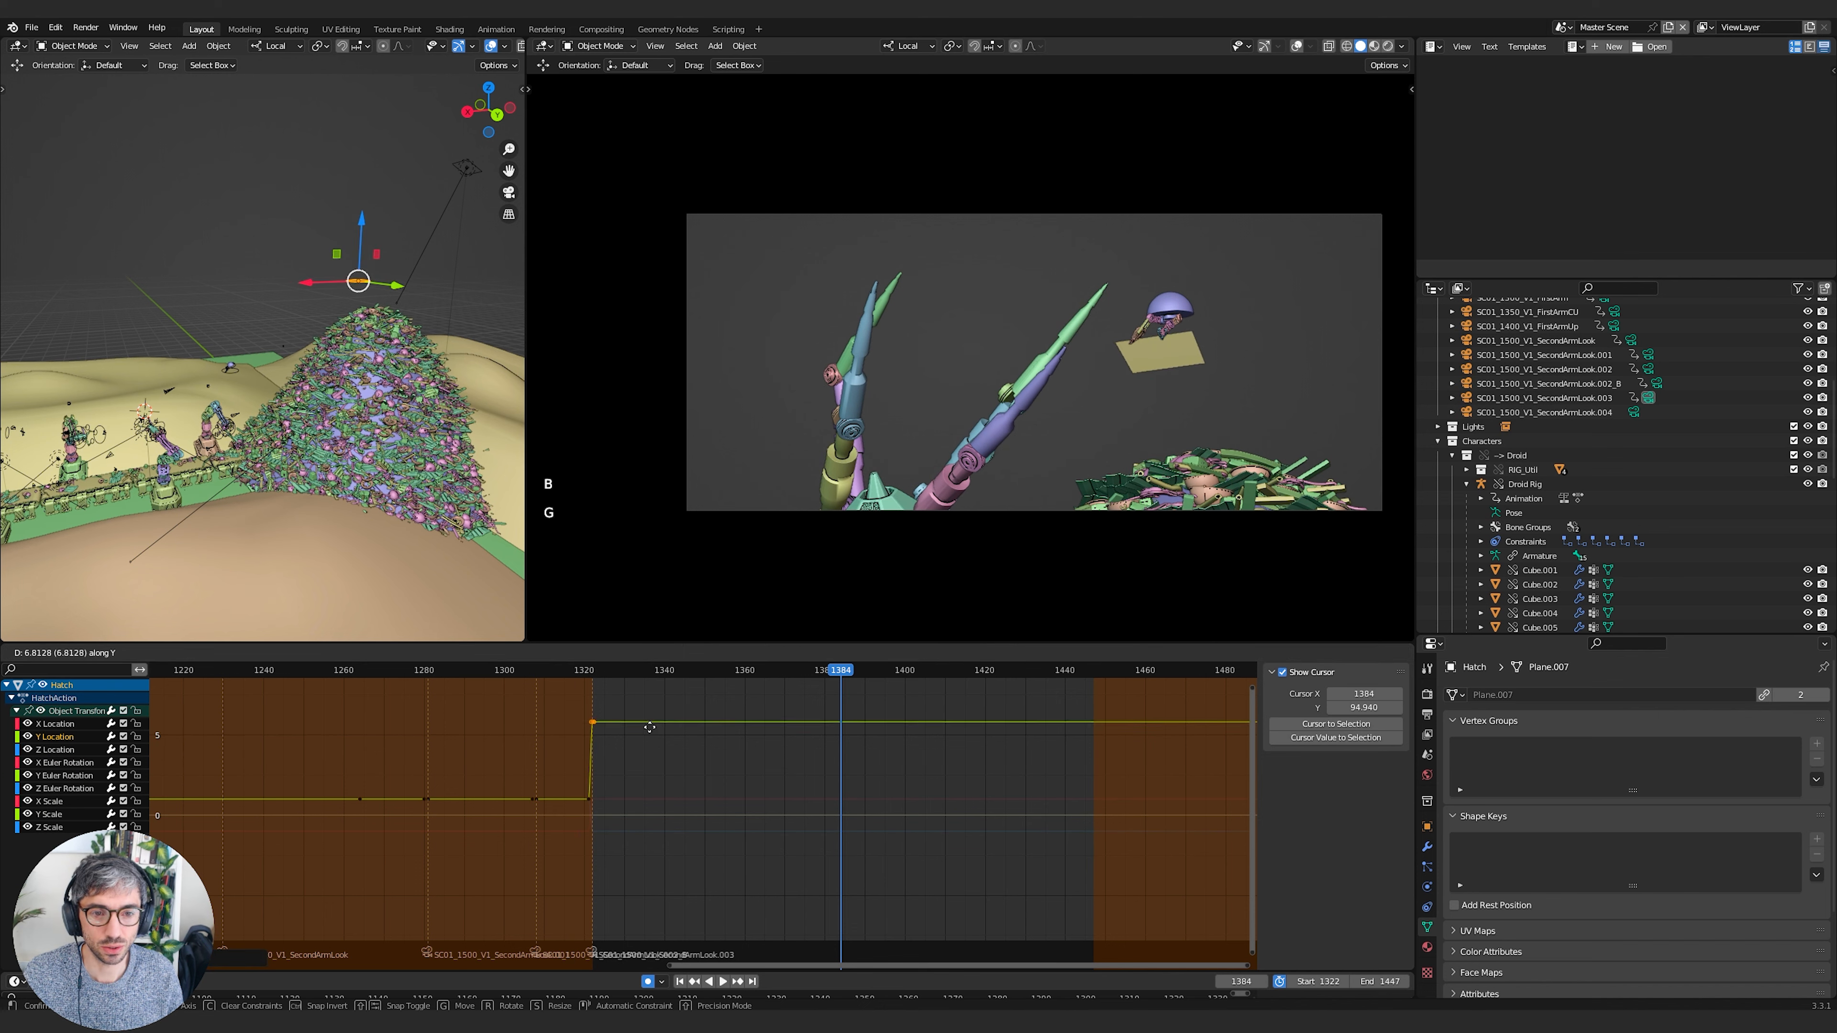
click(676, 798)
shift+middle_drag(676, 798, 681, 806)
key(g)
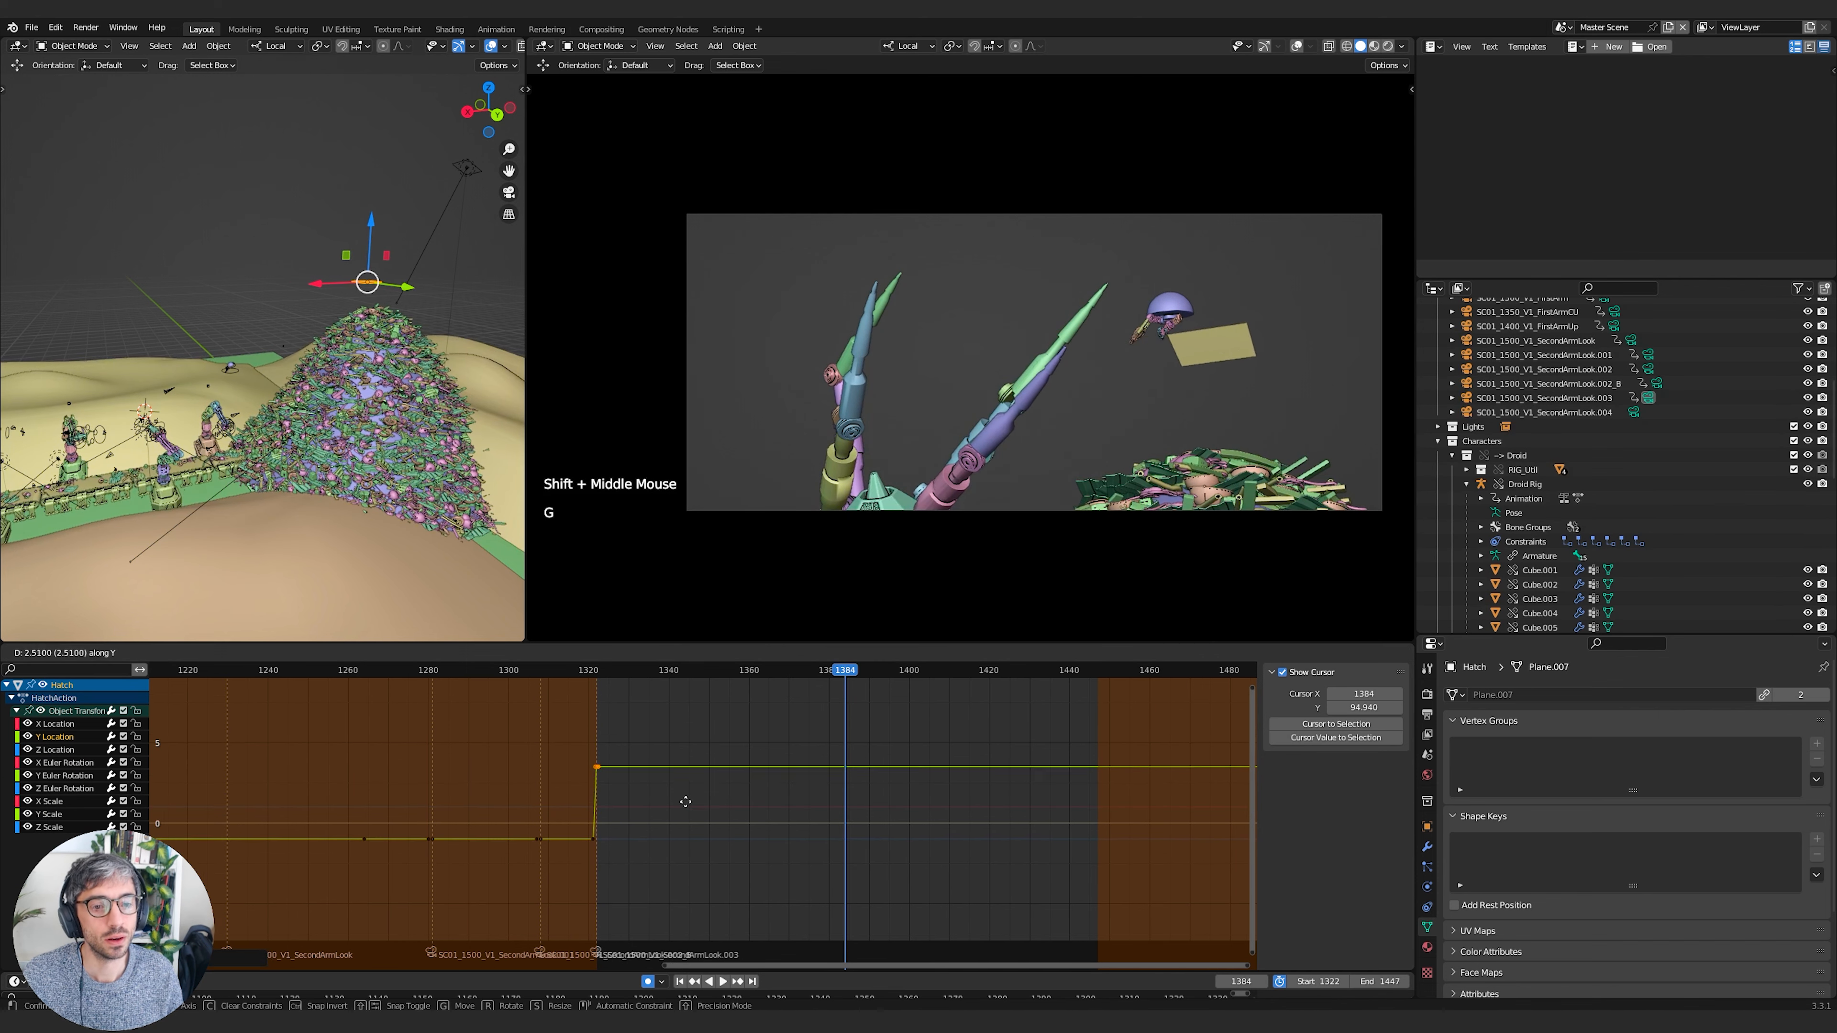
right_click(684, 822)
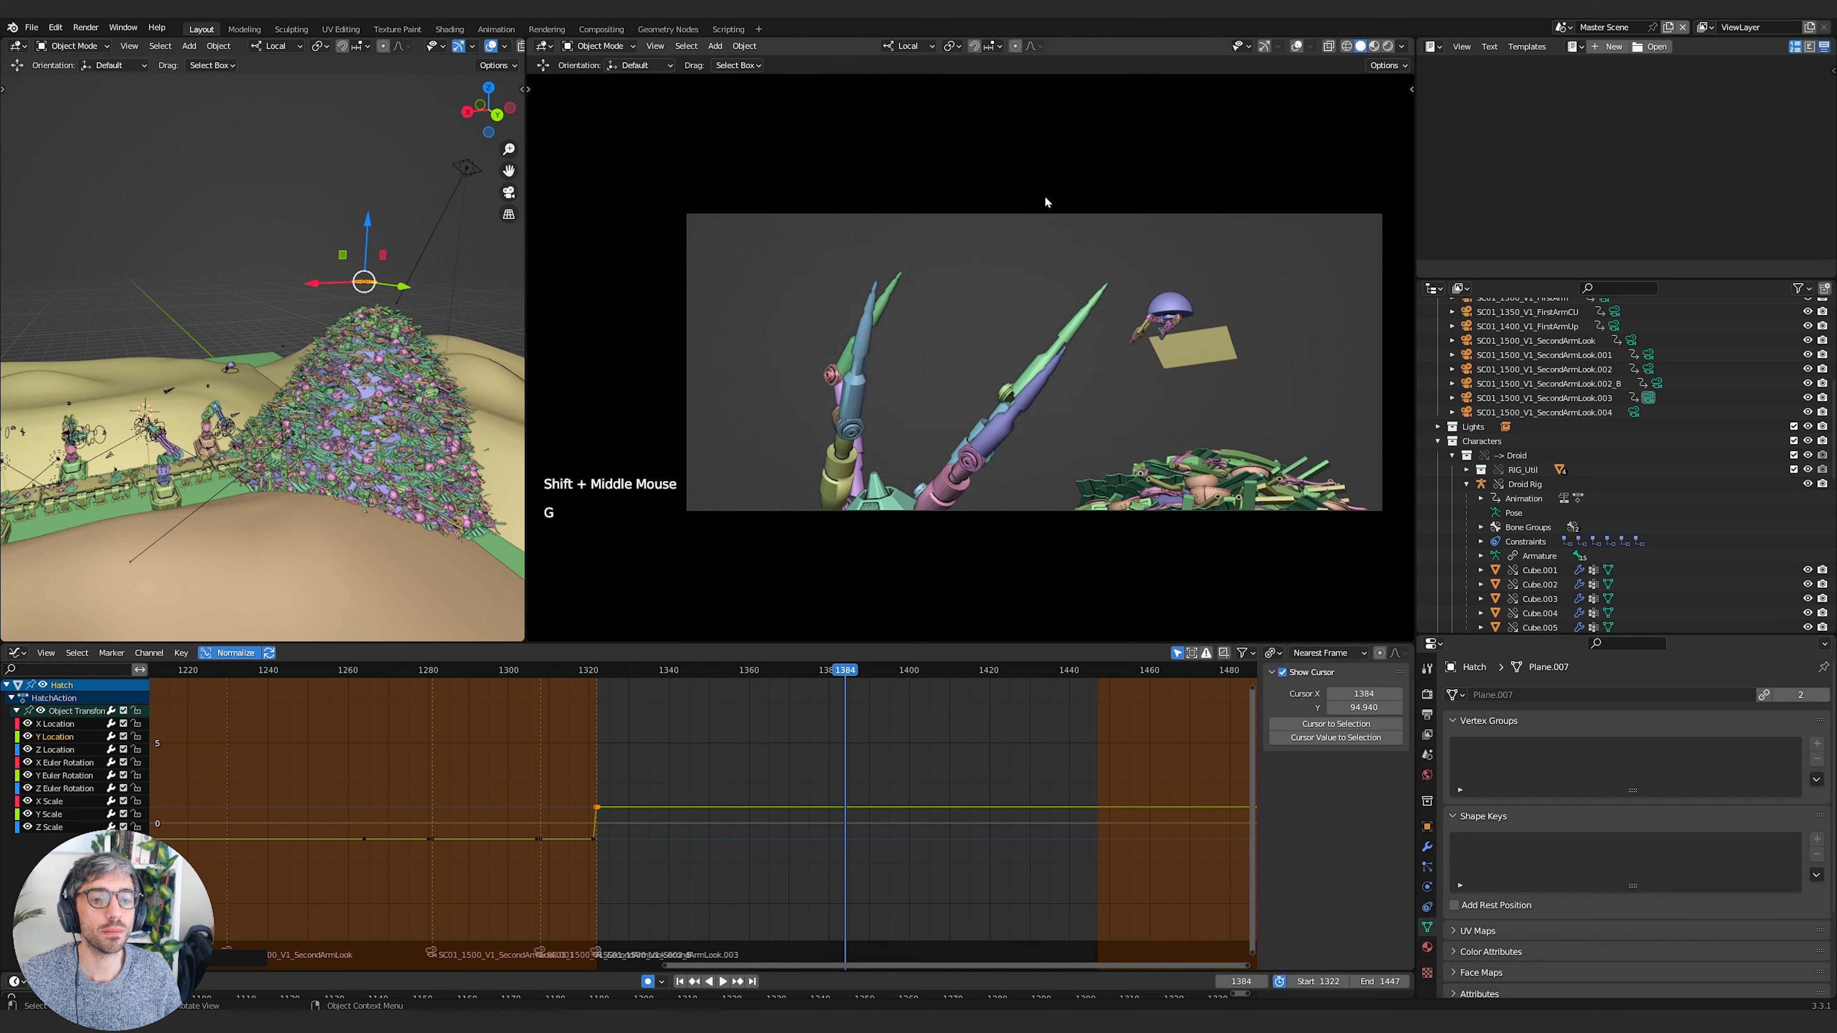
Go to frame 1413, put the Droid Rig into pose mode and isolate the Master bone's X, Y and Z Location curves
drag(847, 671, 1021, 675)
drag(1021, 678, 960, 677)
click(1524, 484)
key(Tab)
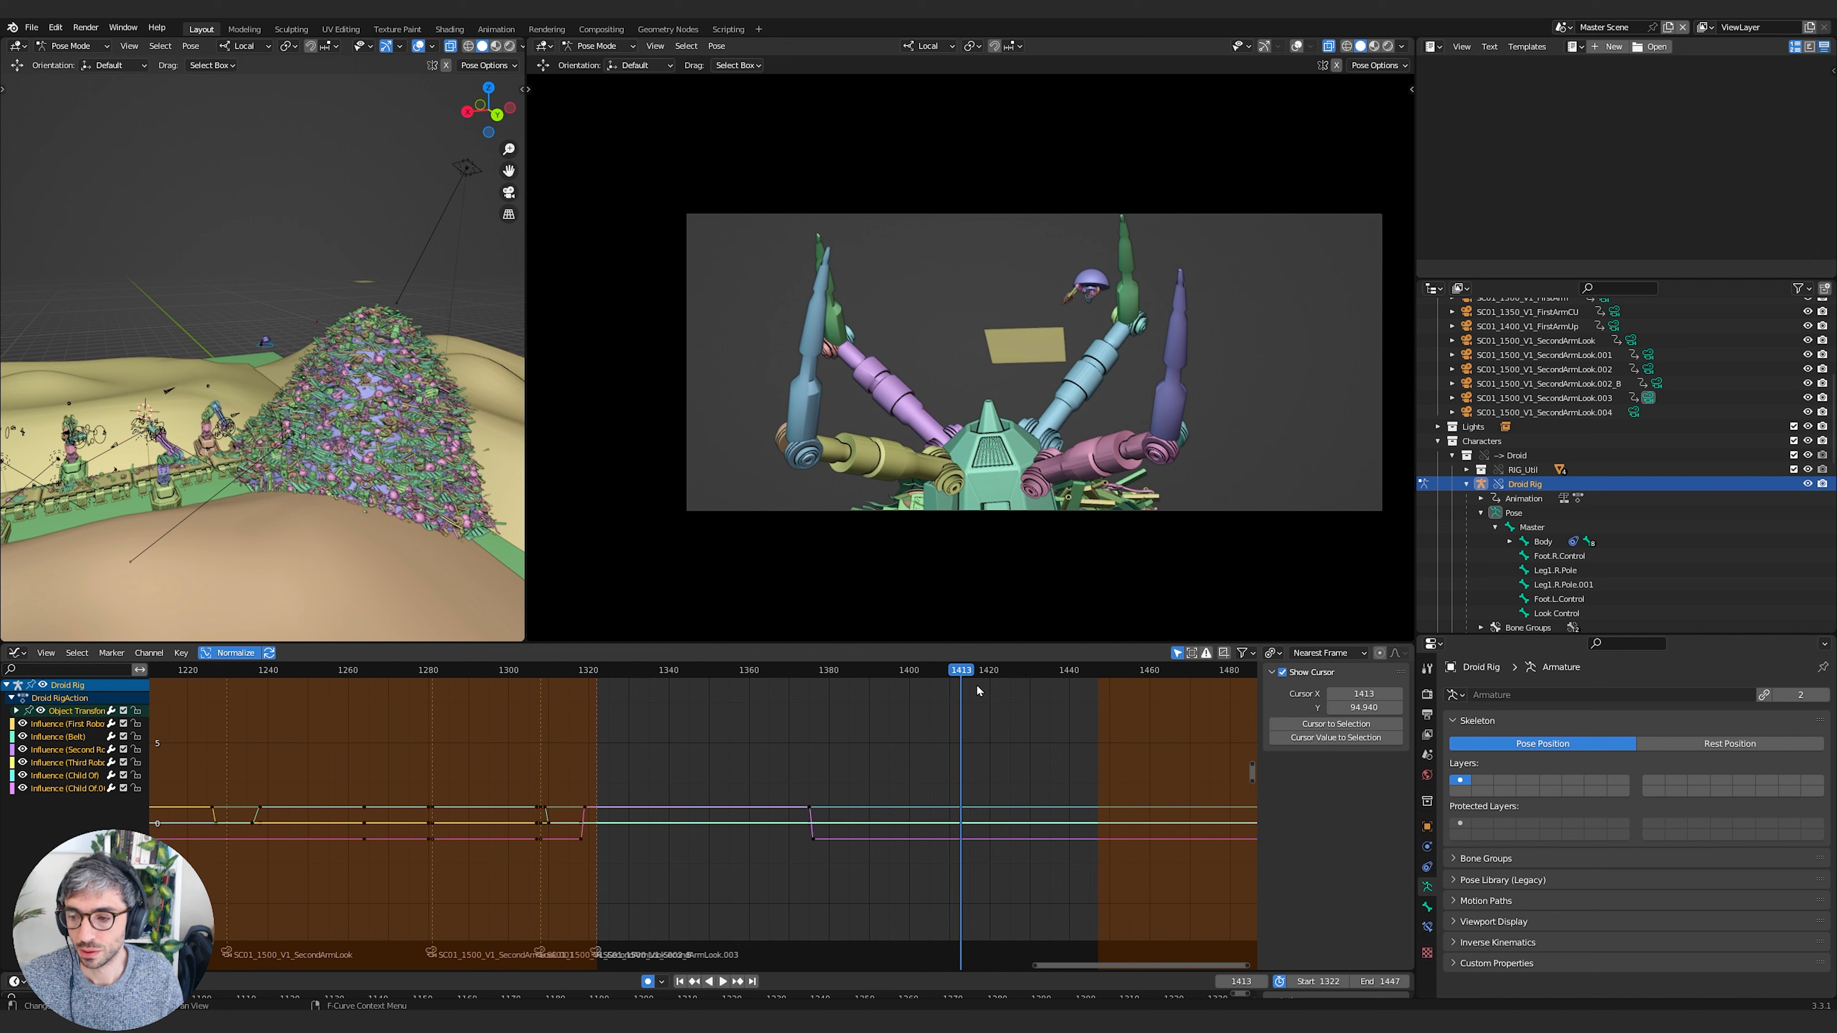
click(265, 343)
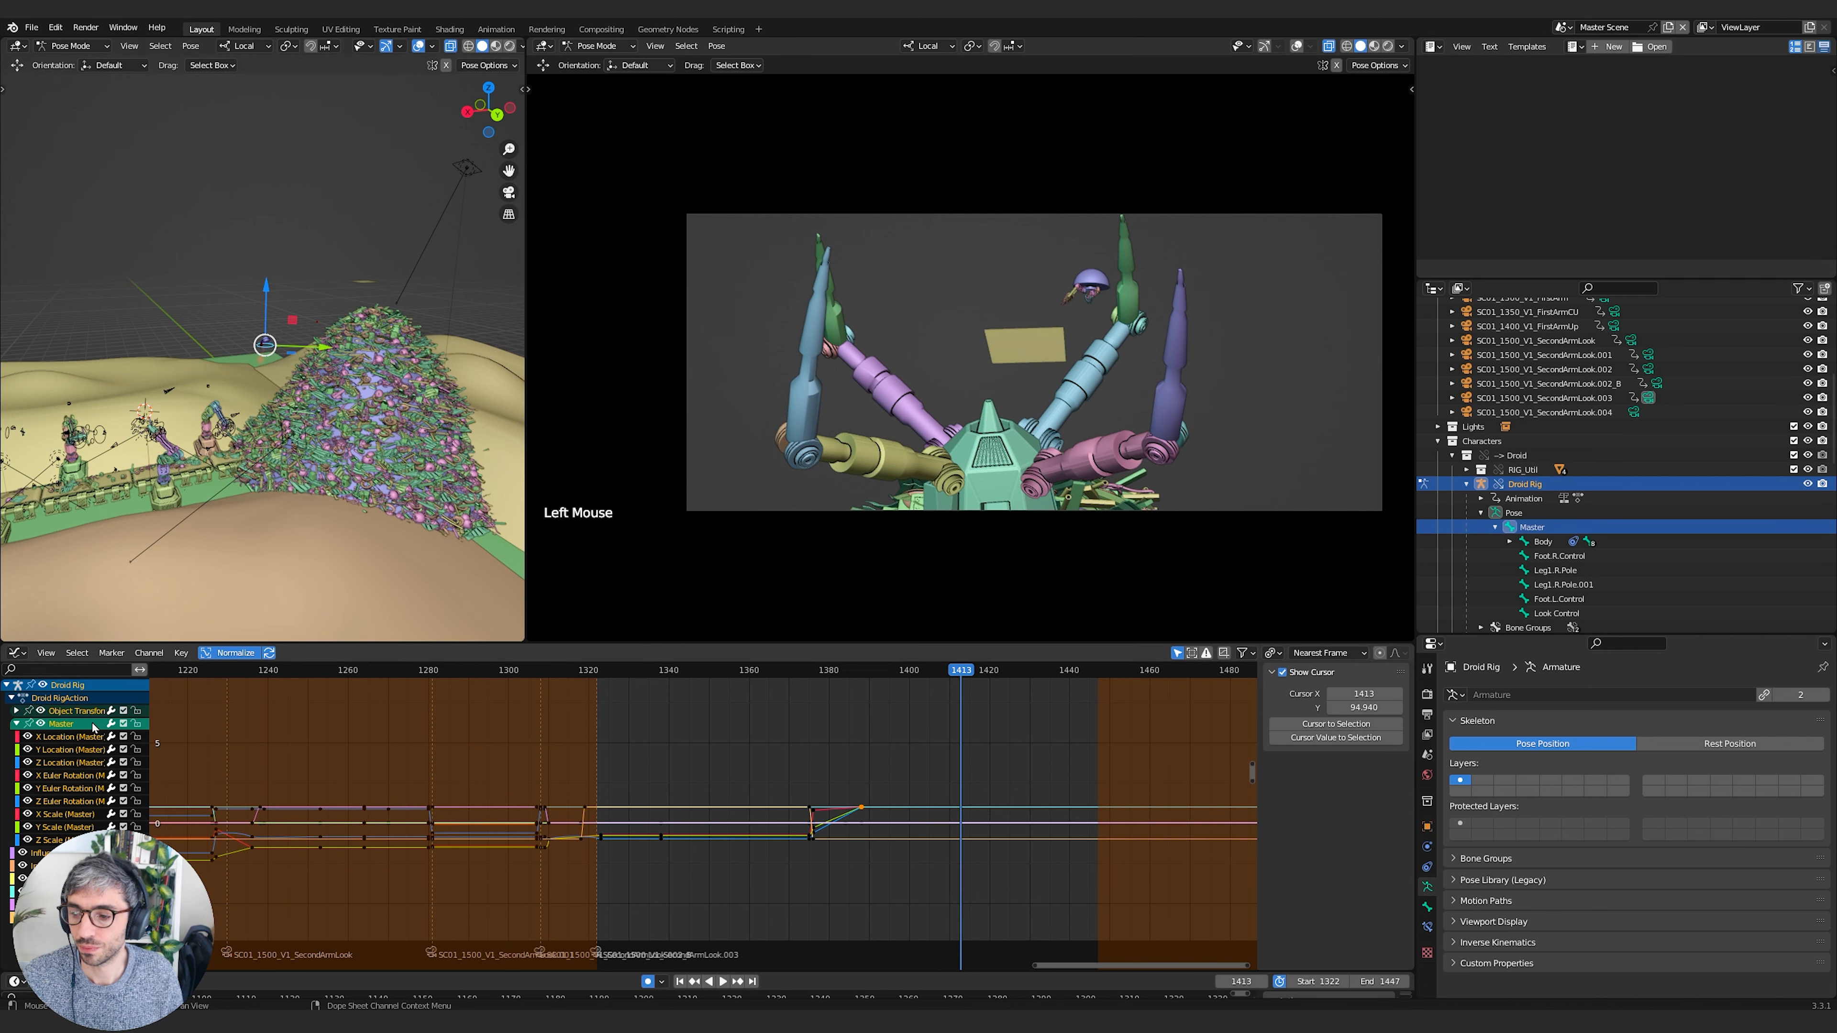
click(63, 739)
shift+click(63, 751)
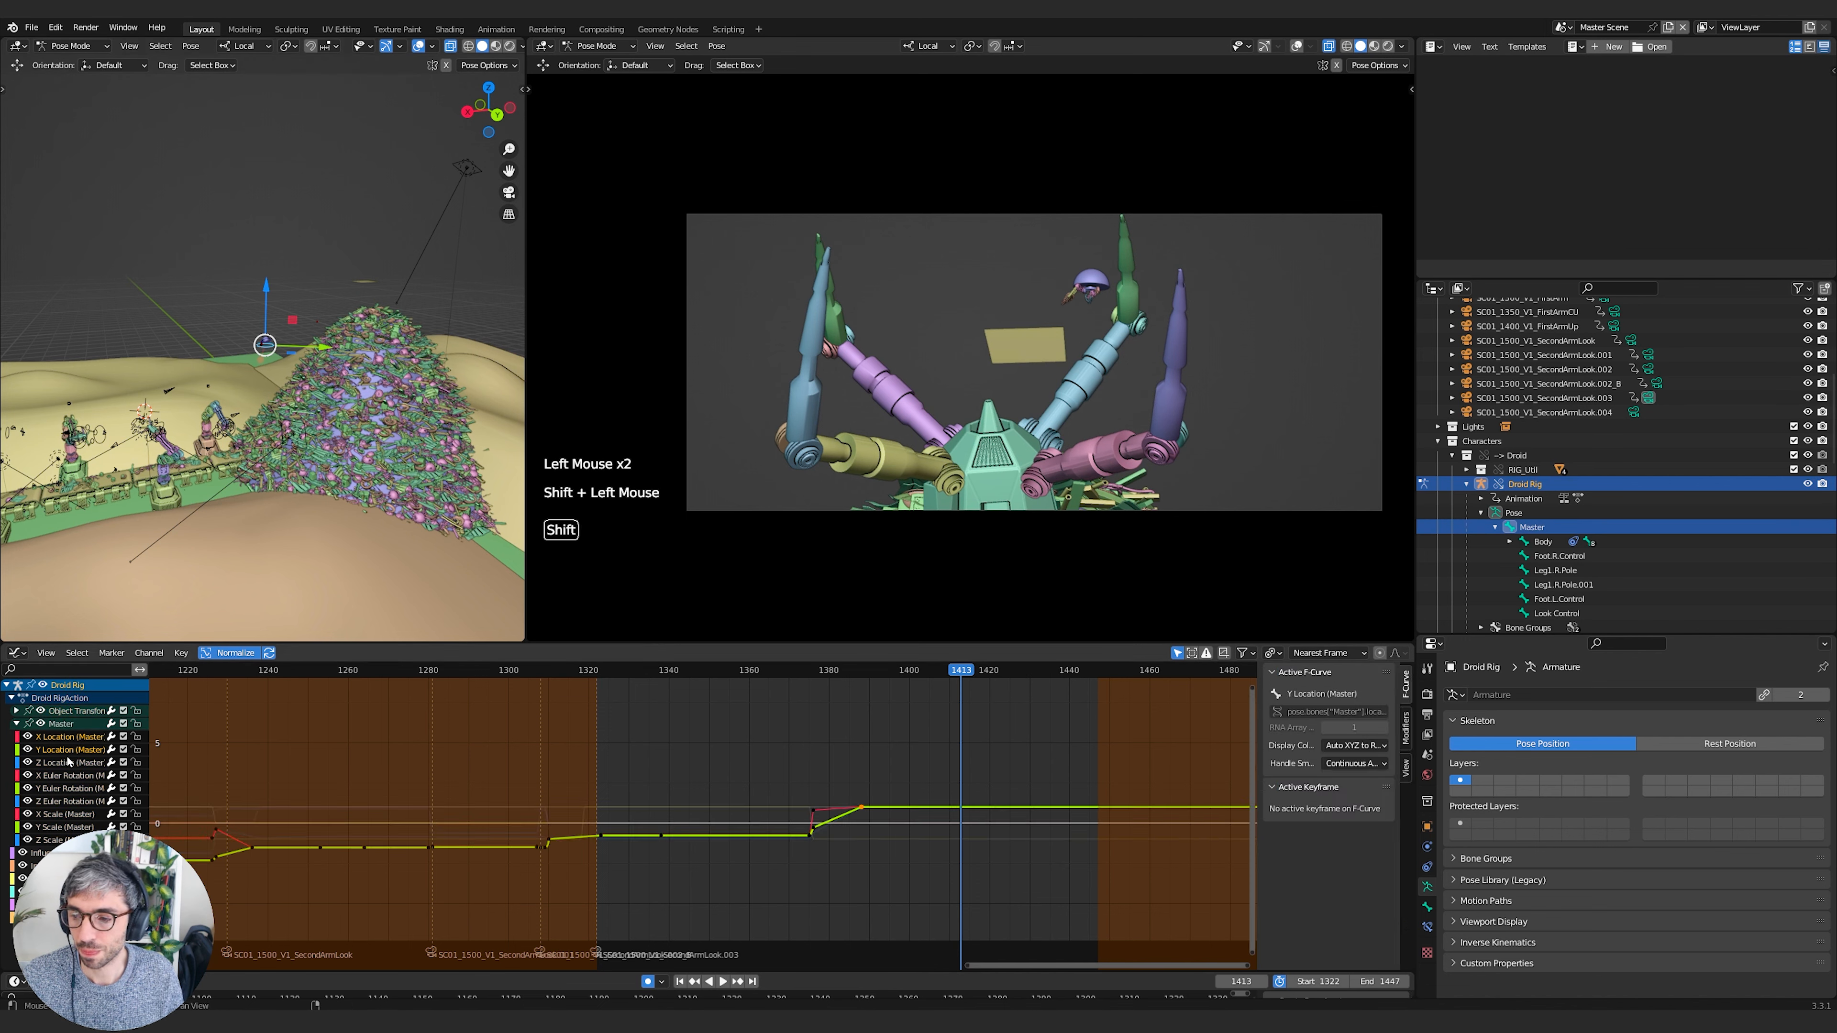
shift+click(64, 764)
Shift the Master bone's last location keyframes, at the end of the flight, along the time axis to frame 1413
shift+middle_drag(908, 863, 828, 861)
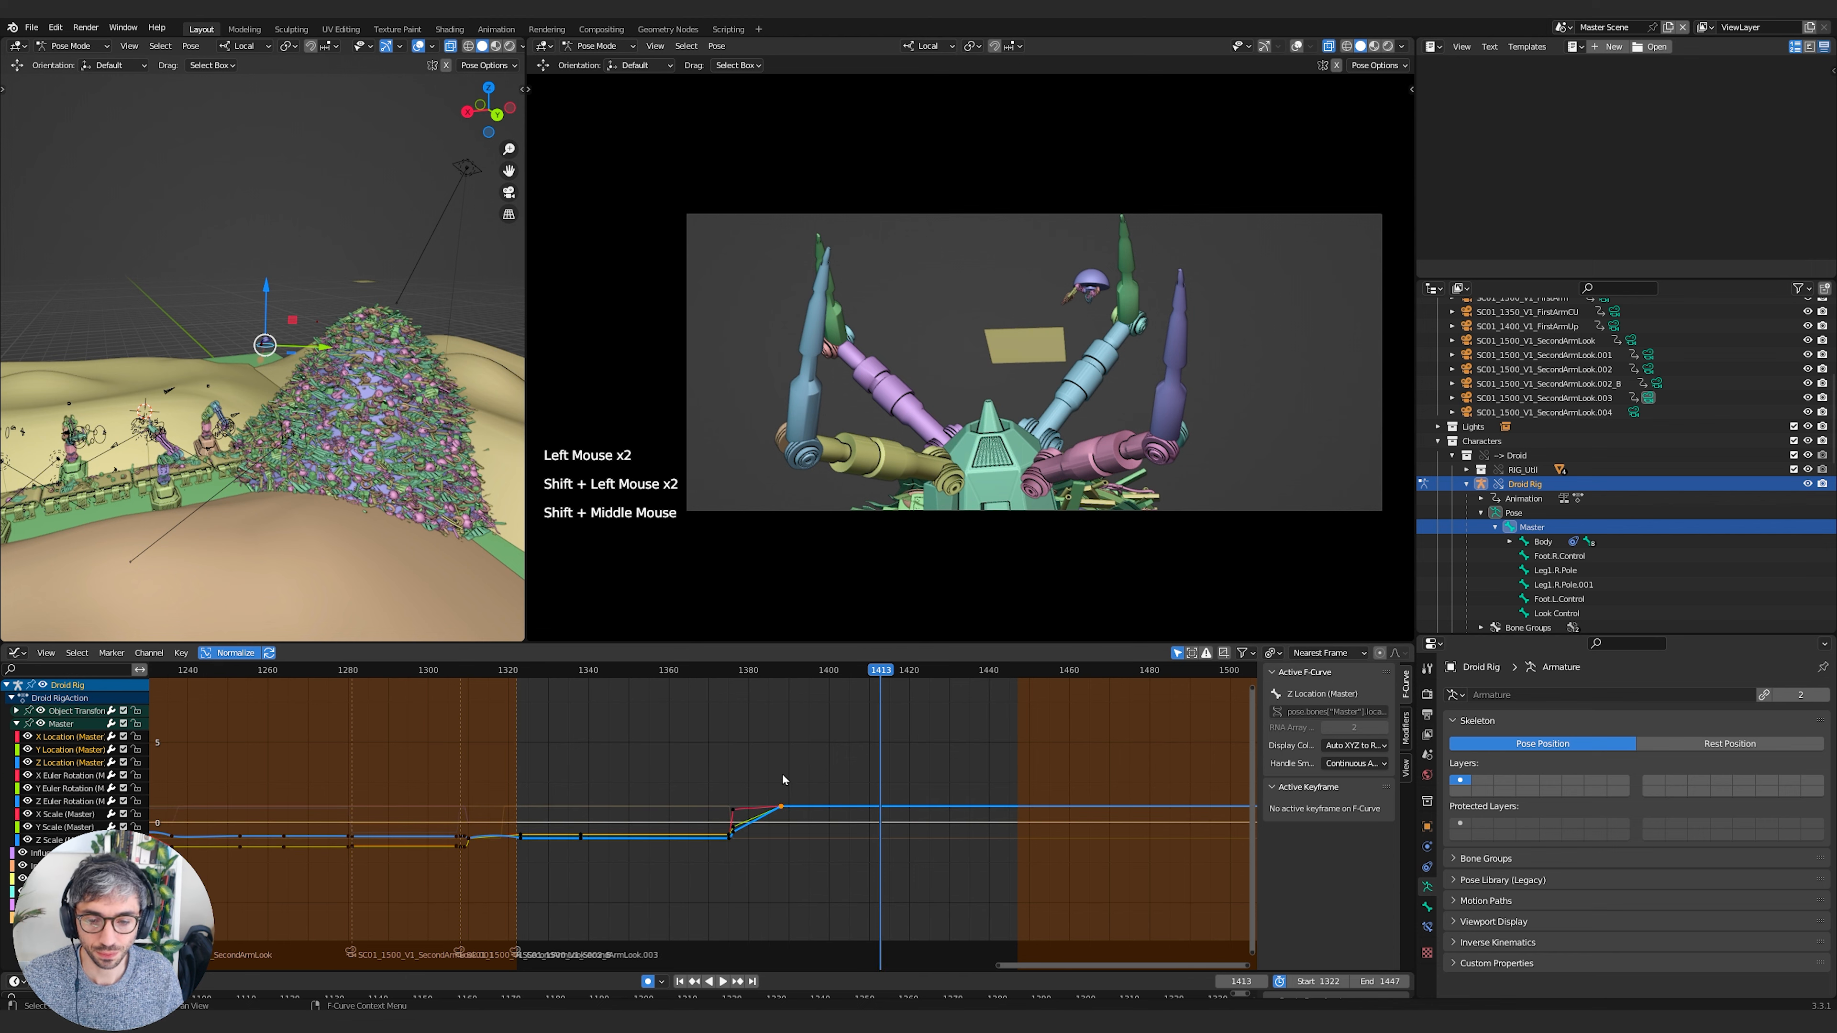
click(790, 789)
key(b)
drag(791, 792, 763, 819)
key(g)
key(x)
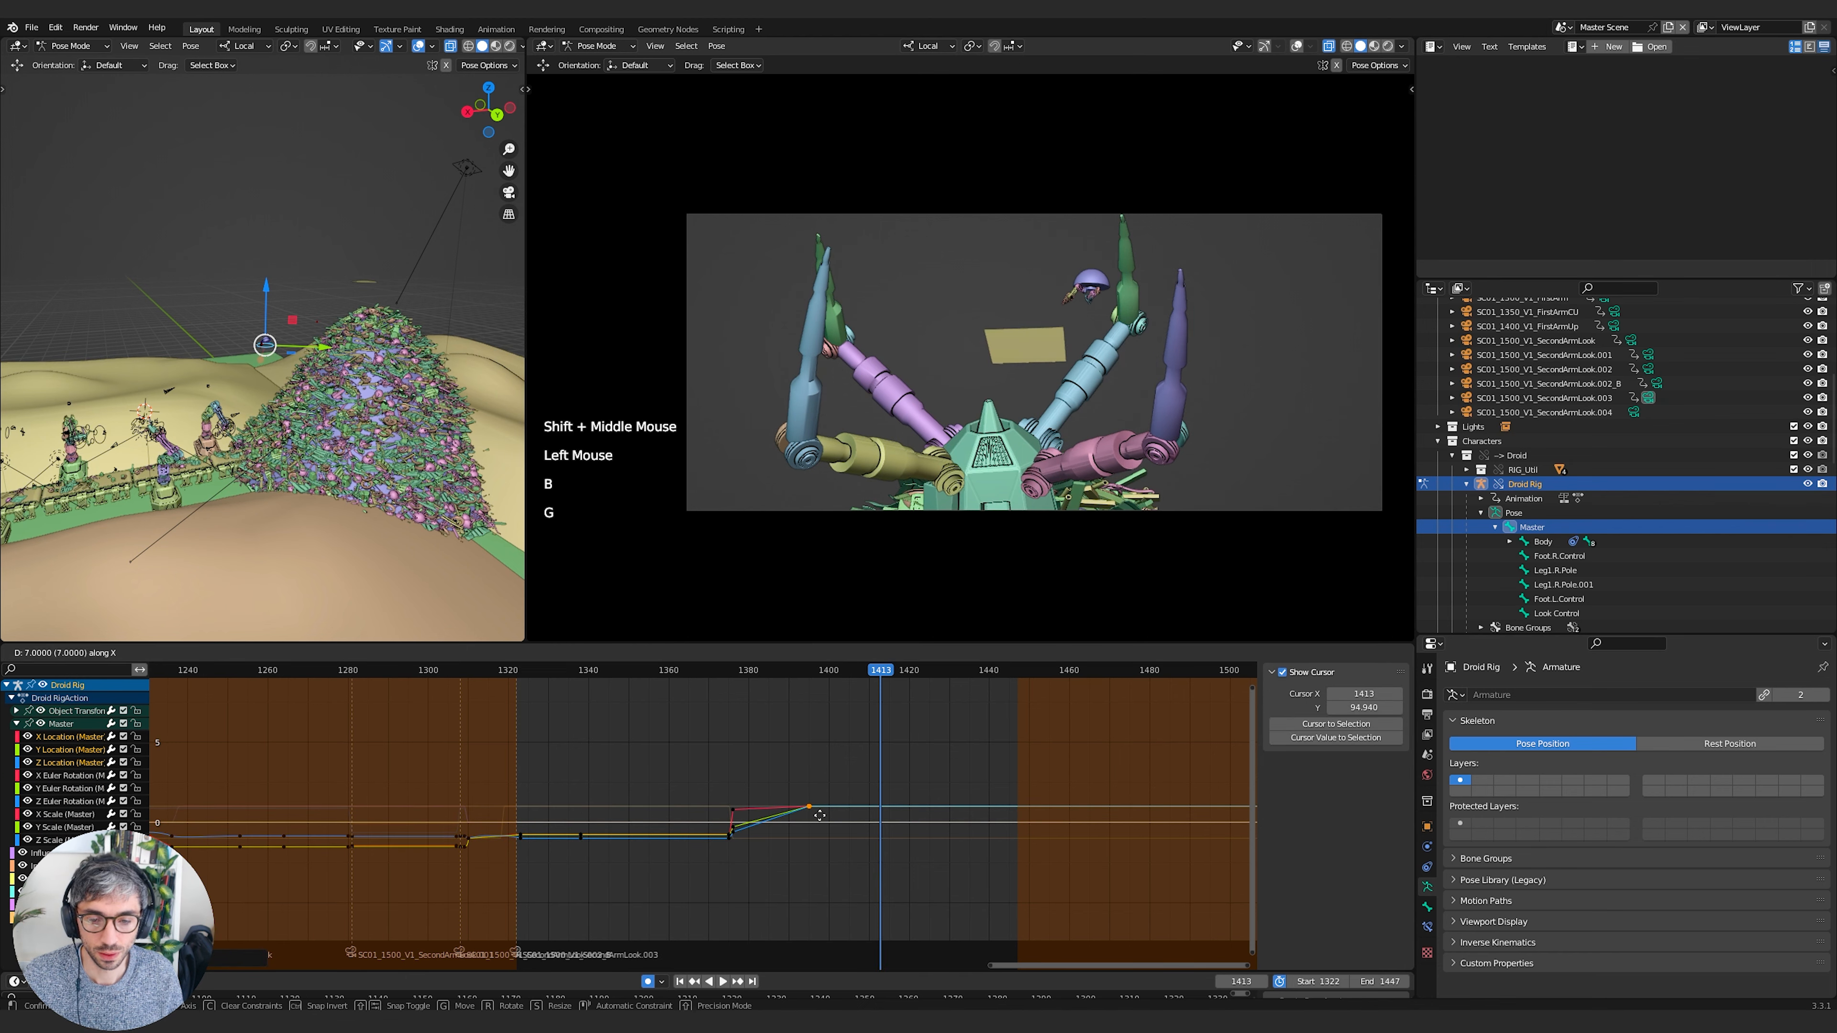
click(882, 817)
Examine the Master bone's location curves and the droid's pose around frame 1376, stepping back and forth one frame
scroll(808, 843, up, 1)
shift+middle_drag(779, 855, 841, 748)
ctrl+scroll(803, 841, up, 1)
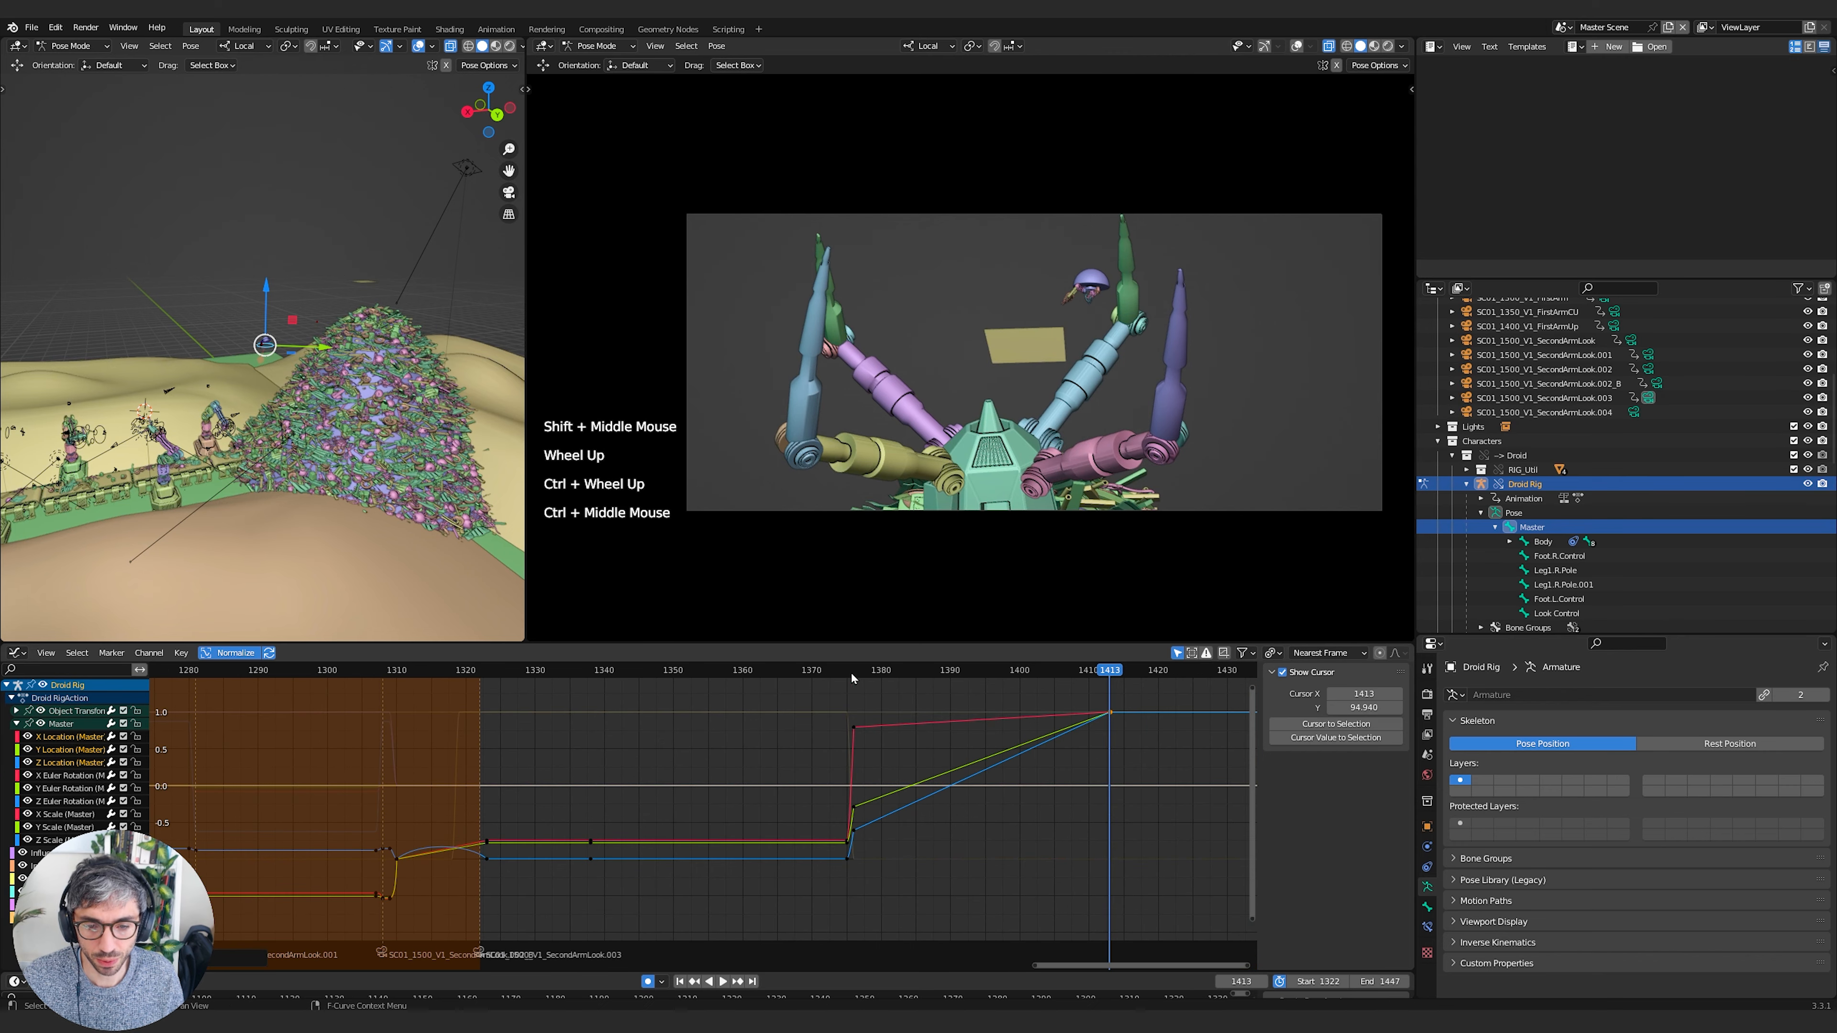
drag(851, 673, 851, 676)
click(853, 726)
key(ctrl+z)
key(Left)
key(Right)
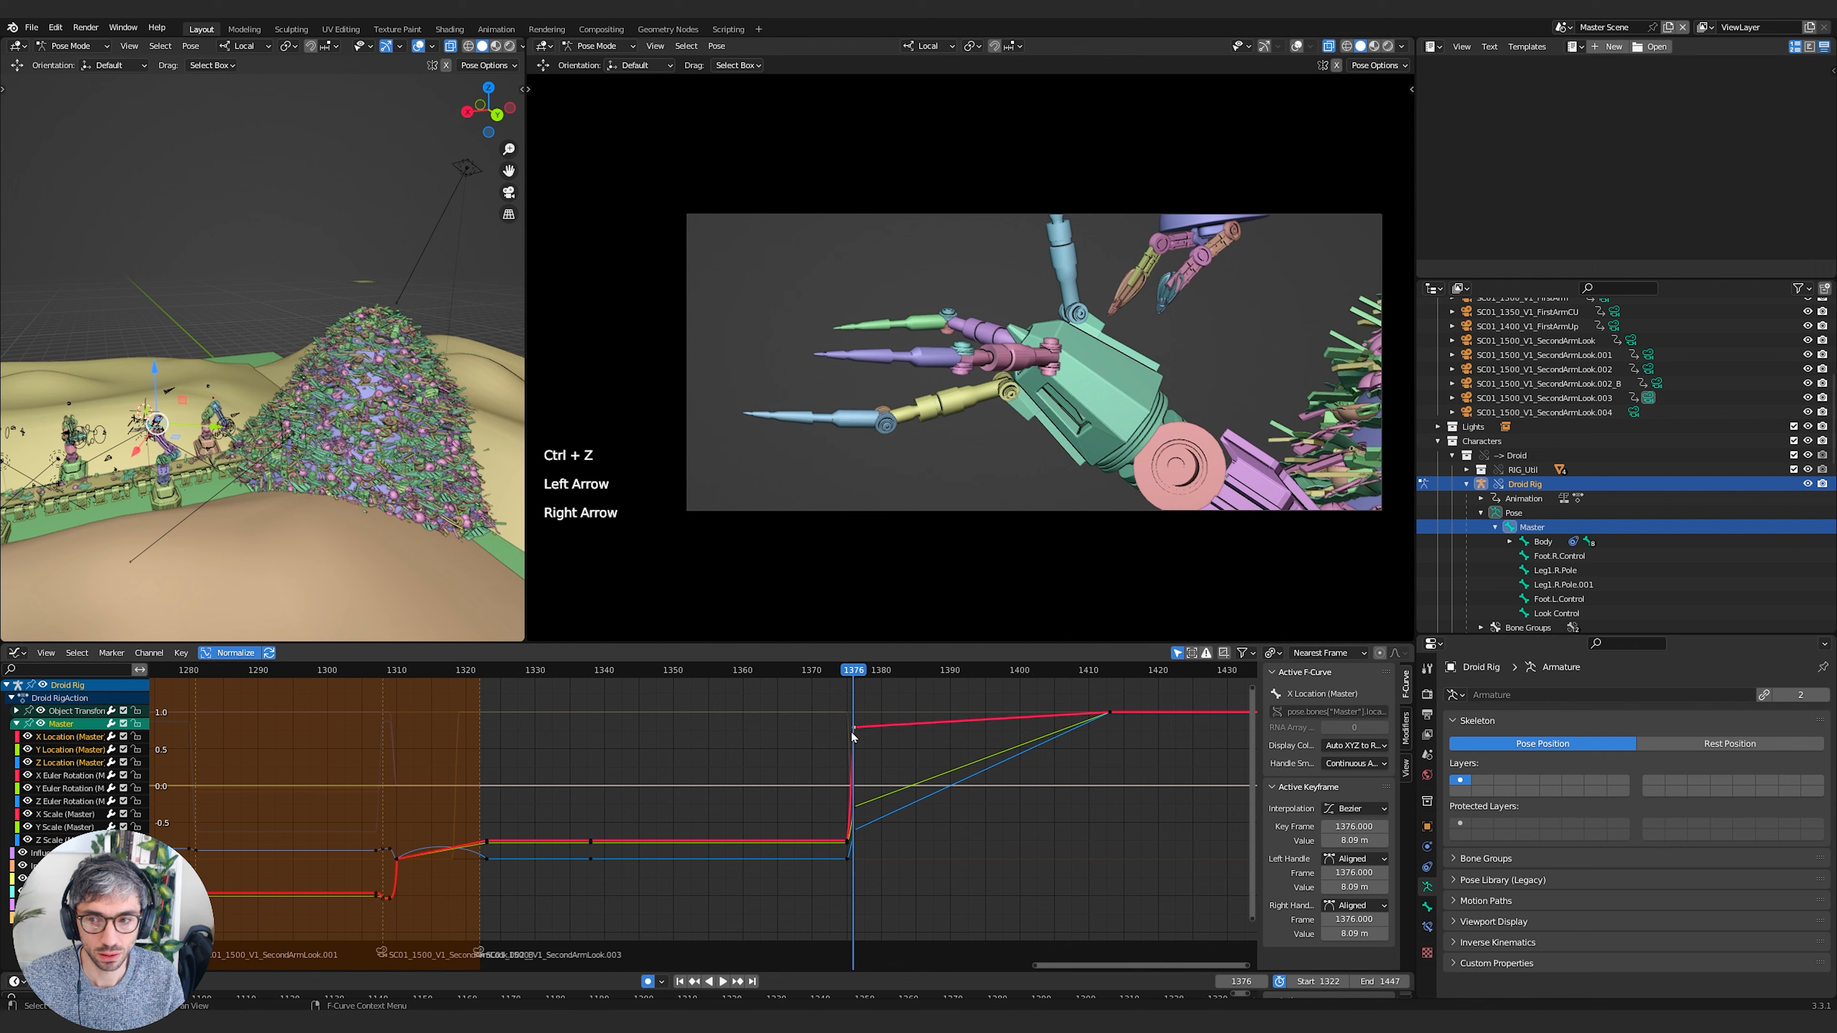
key(Left)
key(Right)
shift+middle_drag(870, 754, 676, 823)
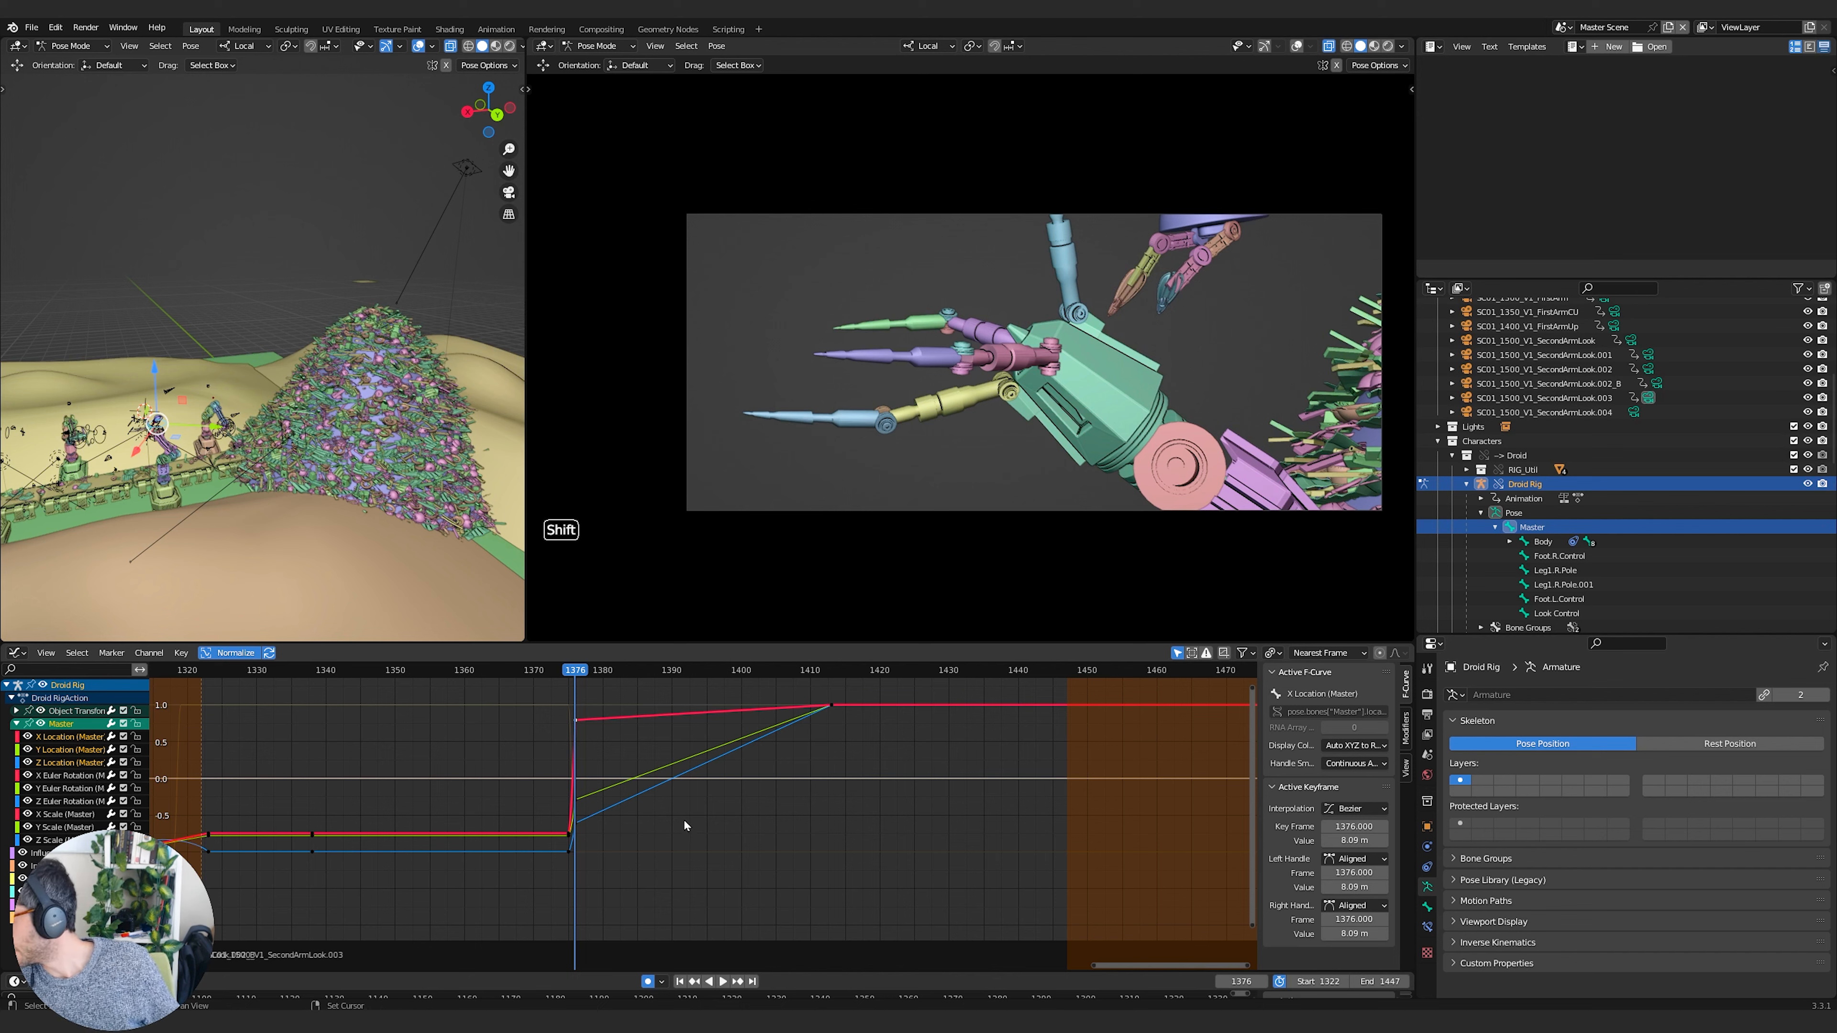
shift+middle_drag(683, 818, 661, 810)
At frame 1413, reposition the droid's Master bone over the Hatch, giving it an X location of about 4.48 m
drag(555, 671, 809, 680)
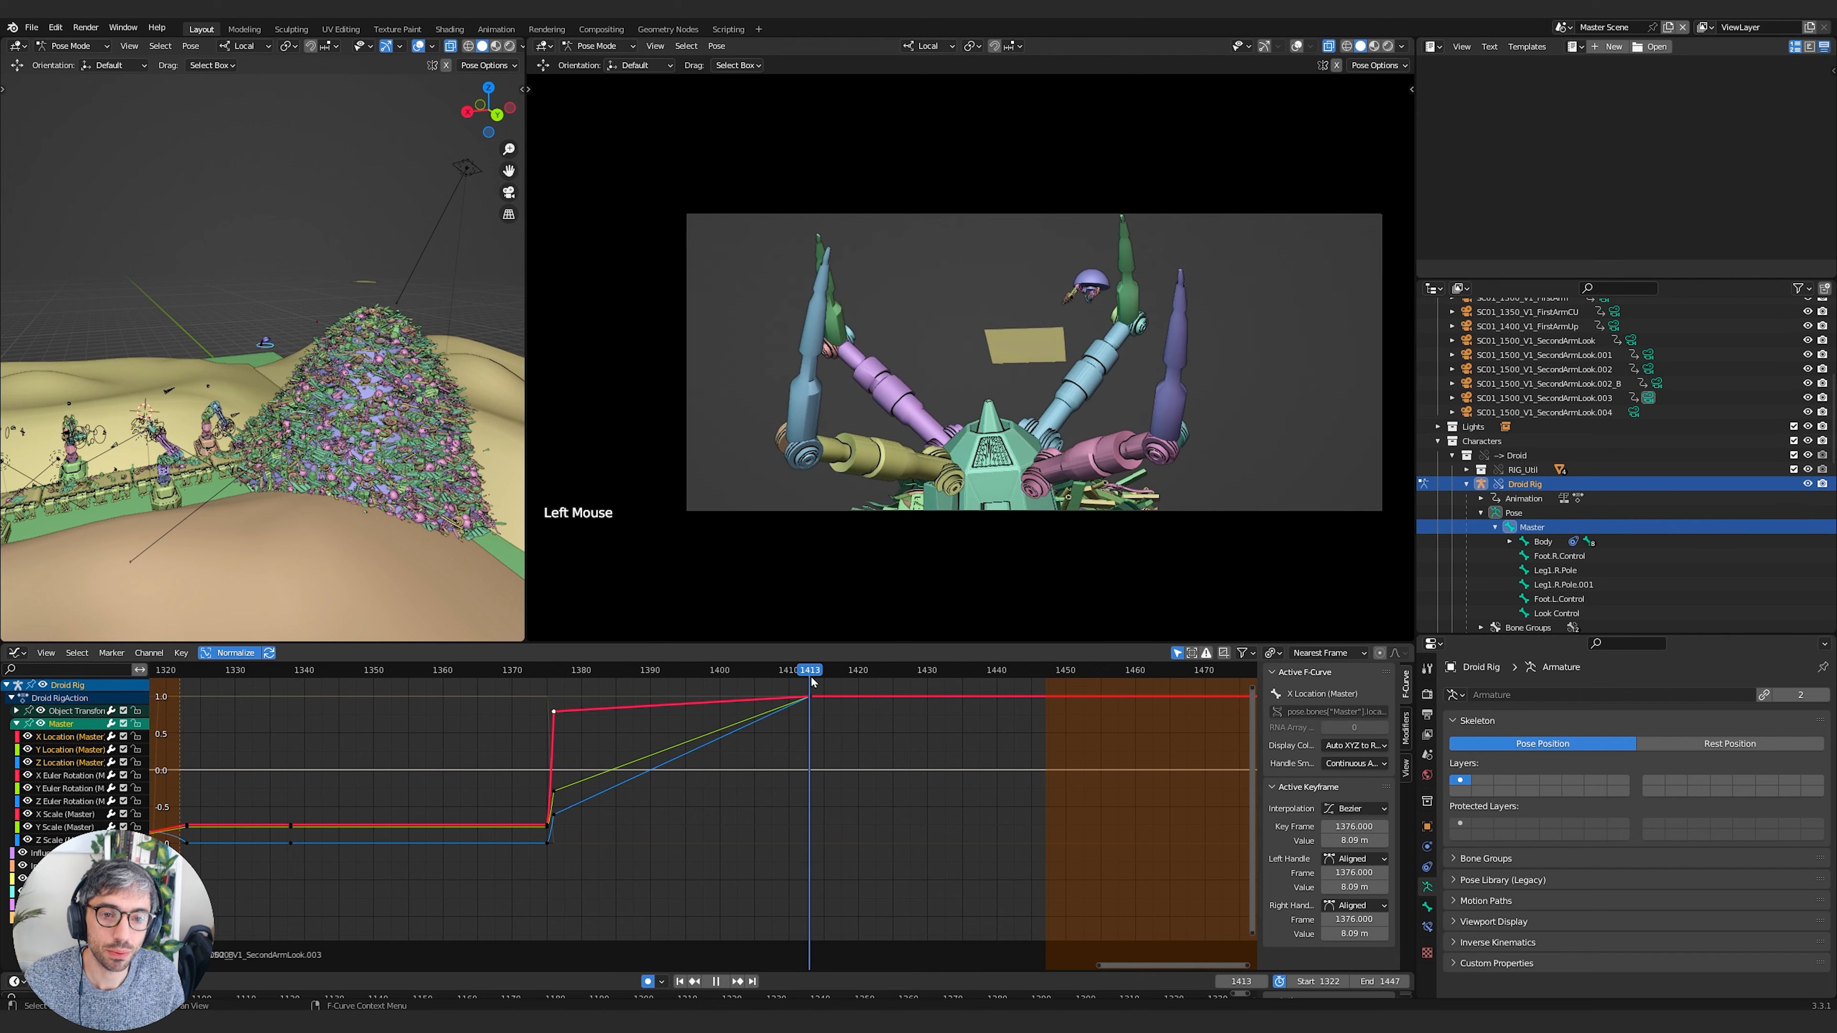
shift+middle_drag(362, 394, 243, 407)
drag(243, 407, 358, 378)
key(g)
key(z)
middle_drag(340, 377, 362, 339)
click(259, 336)
click(275, 413)
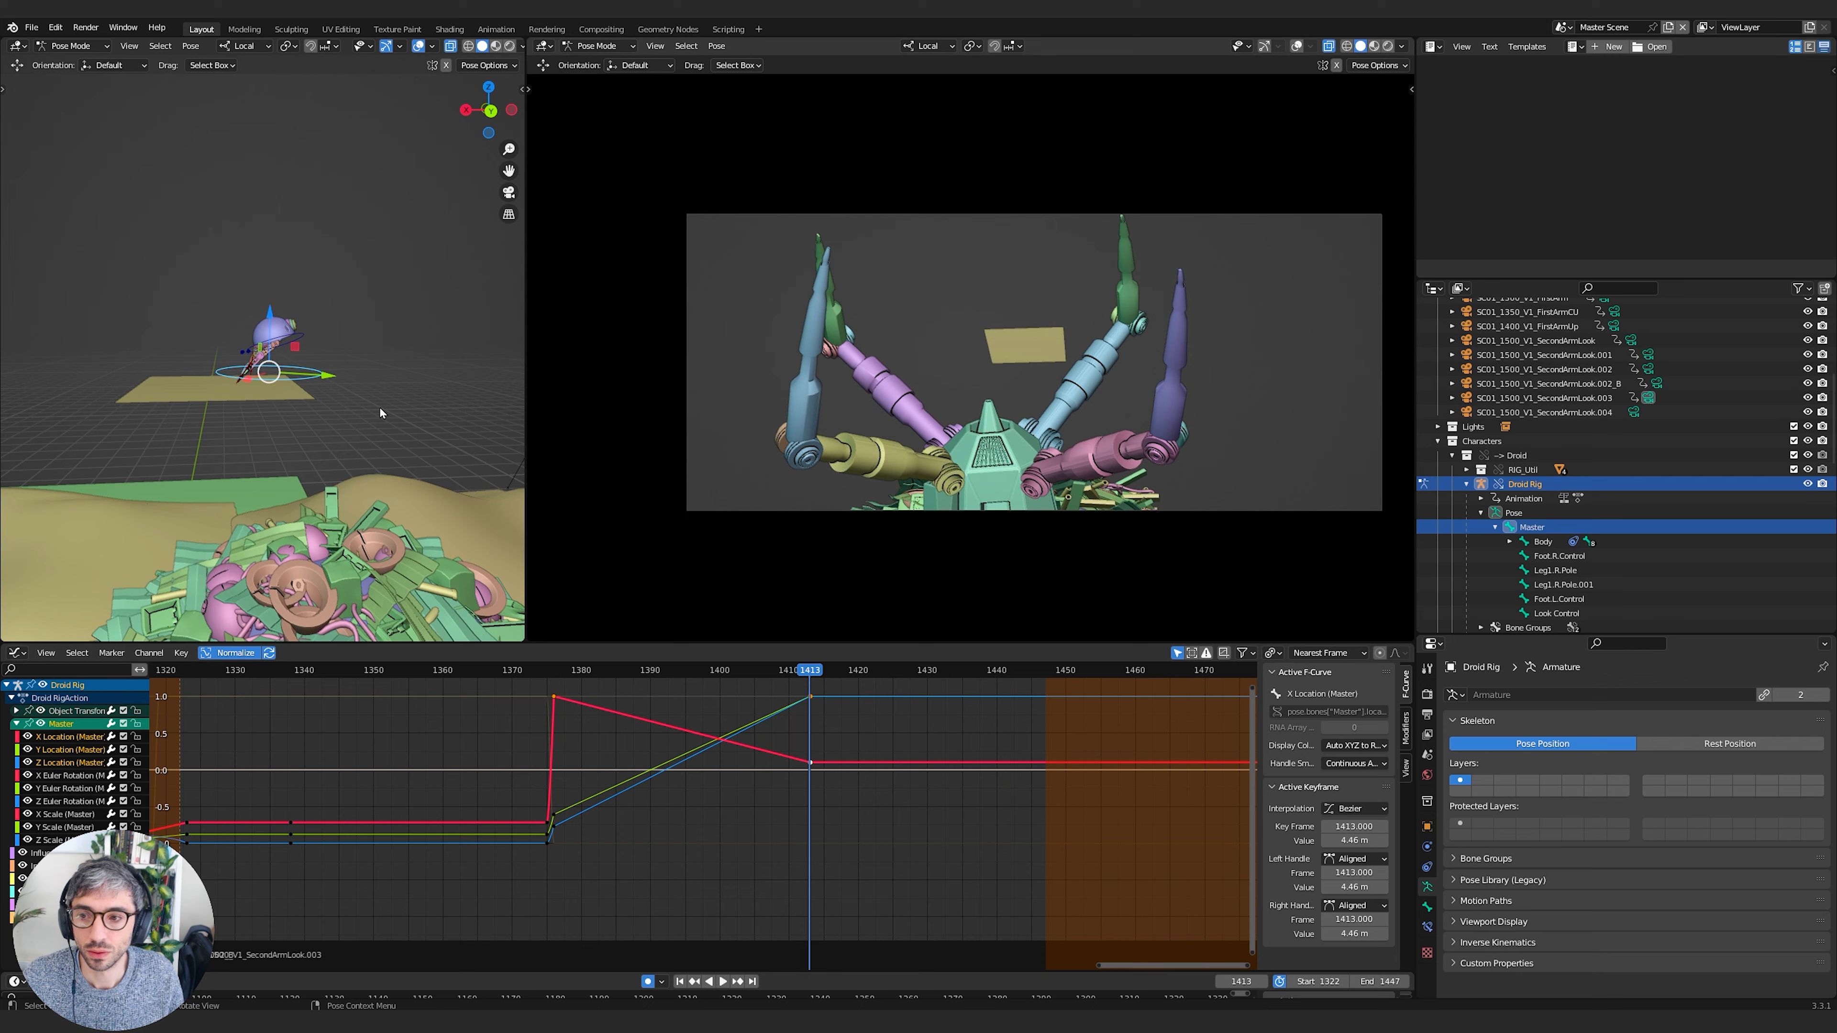
middle_drag(125, 256, 133, 394)
drag(275, 428, 199, 433)
Scrub and play back the shot several times to review the droid's flight from the robot arm into the hatch
click(786, 676)
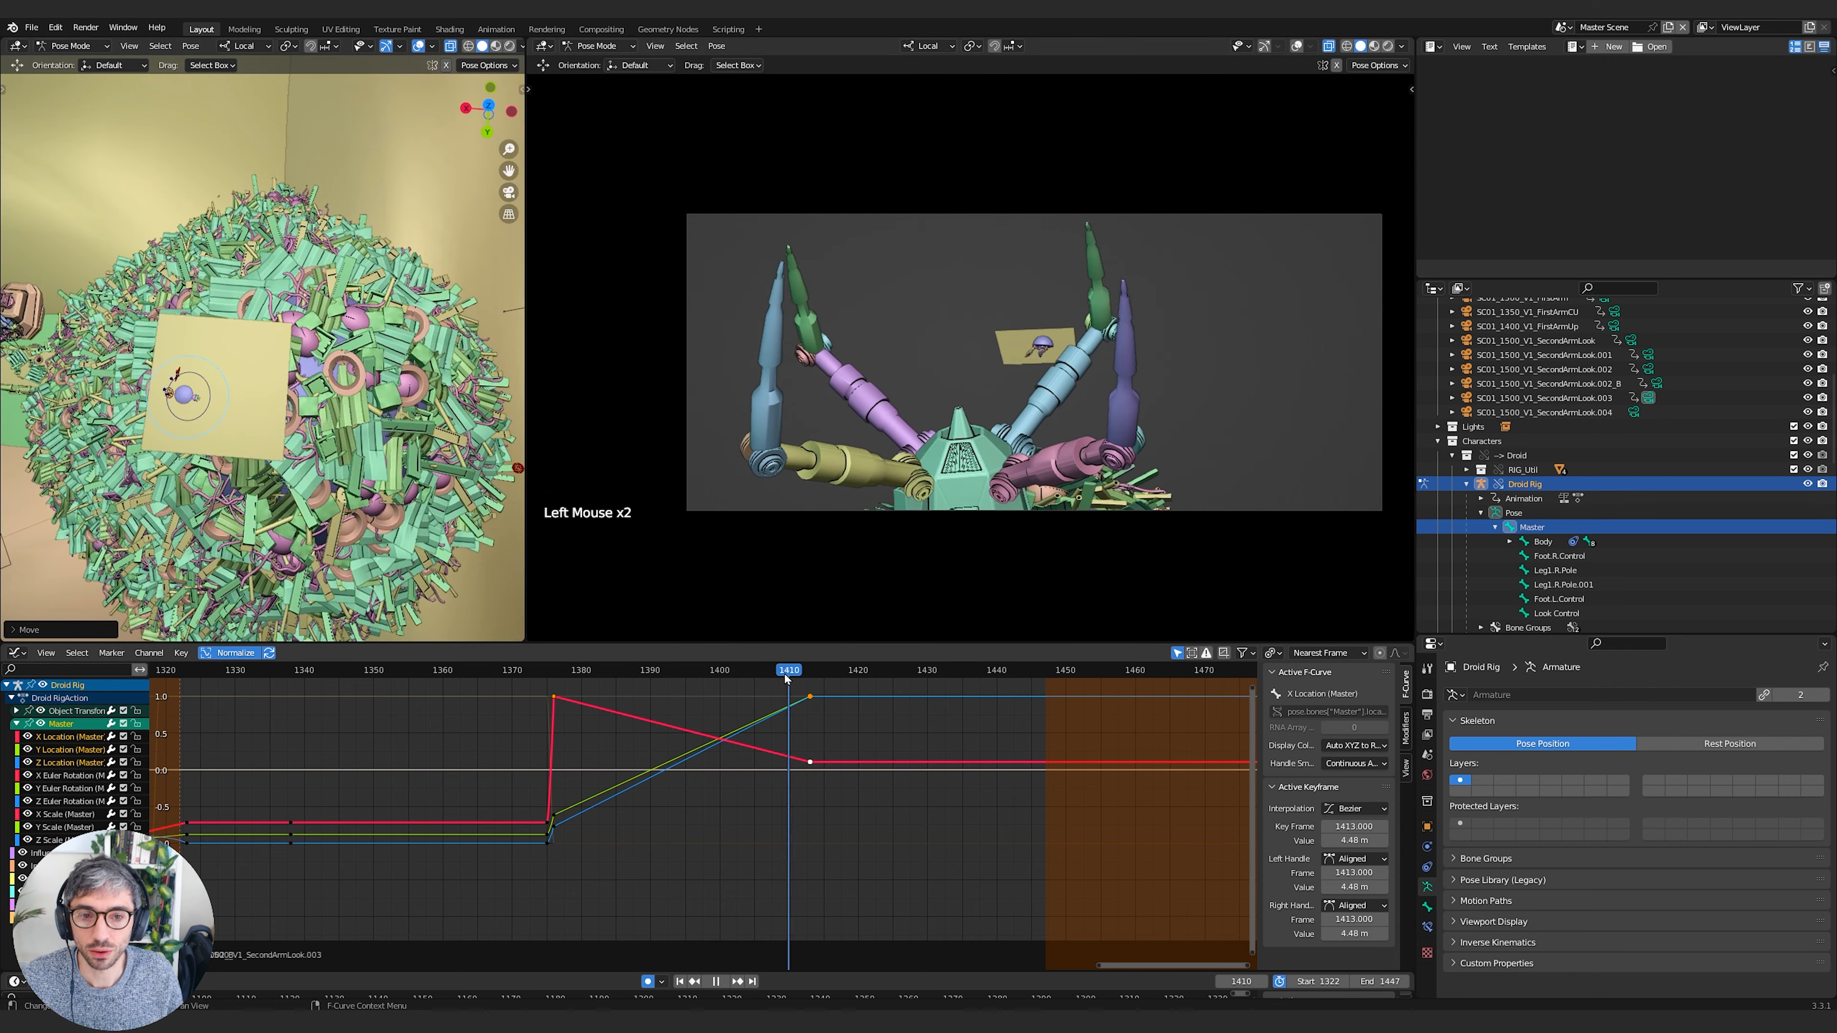
drag(786, 677, 577, 704)
key(space)
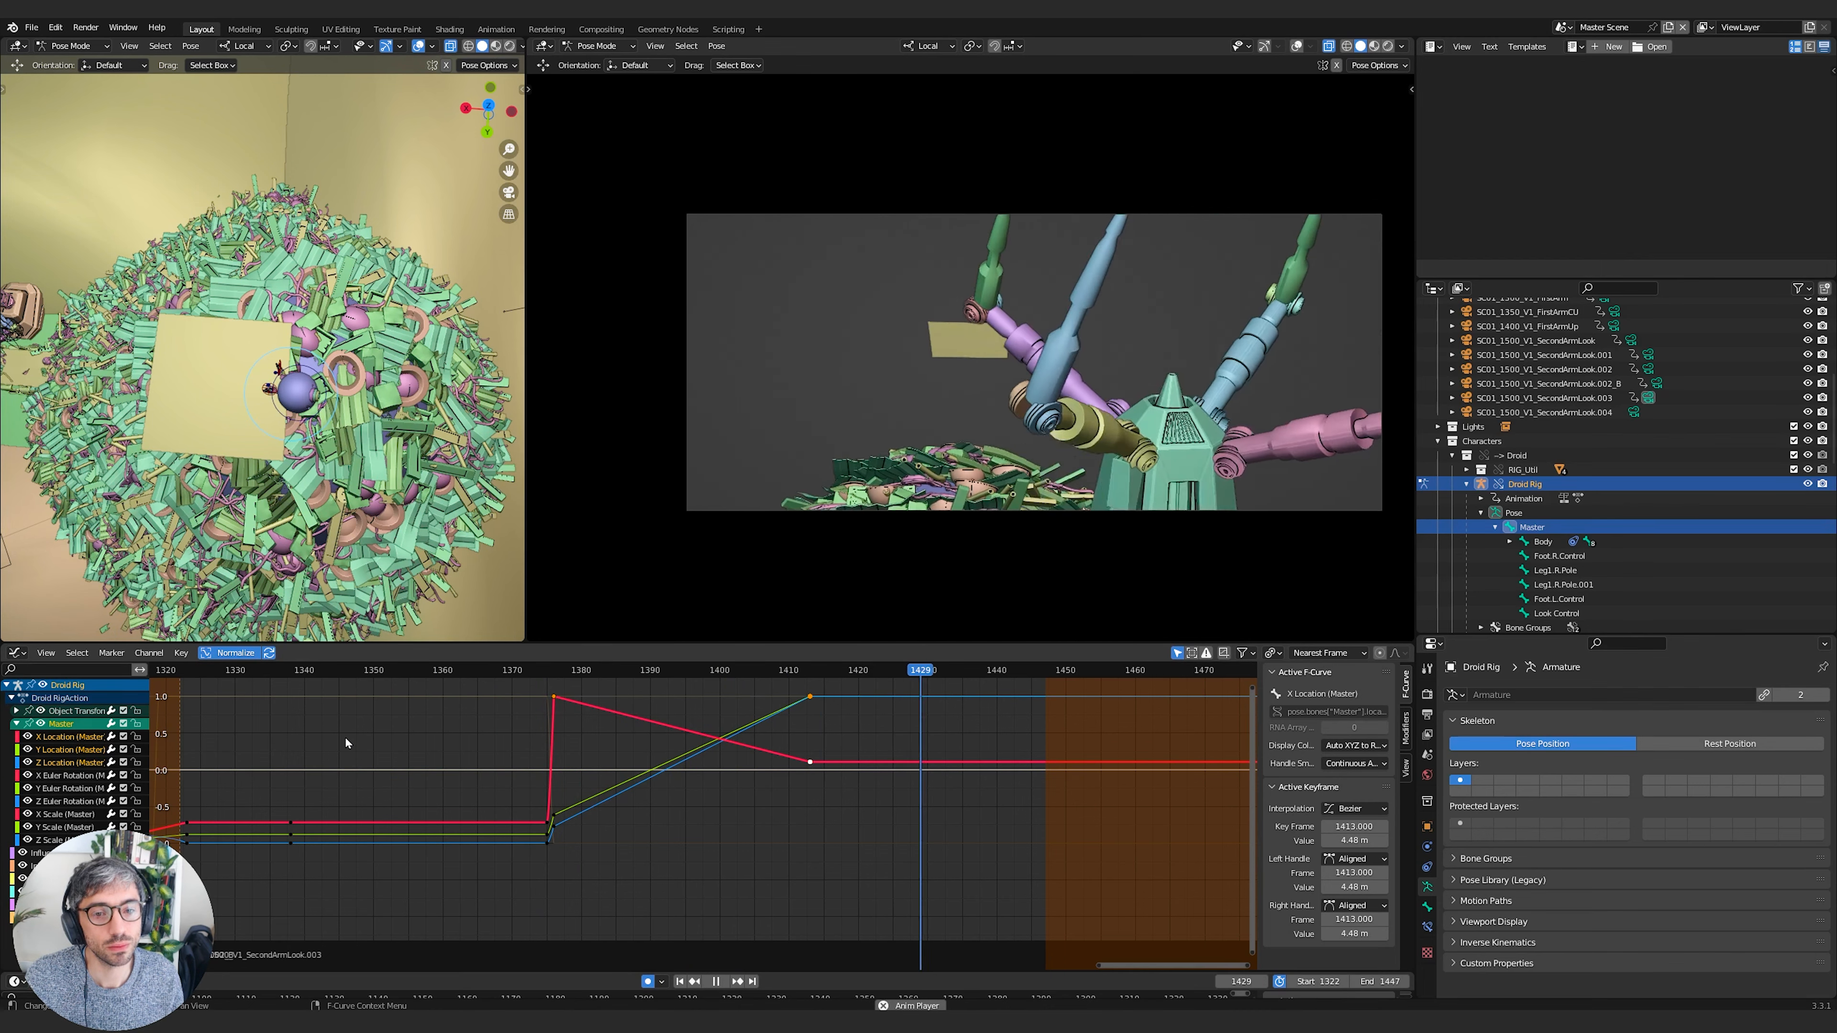
key(space)
click(349, 671)
key(space)
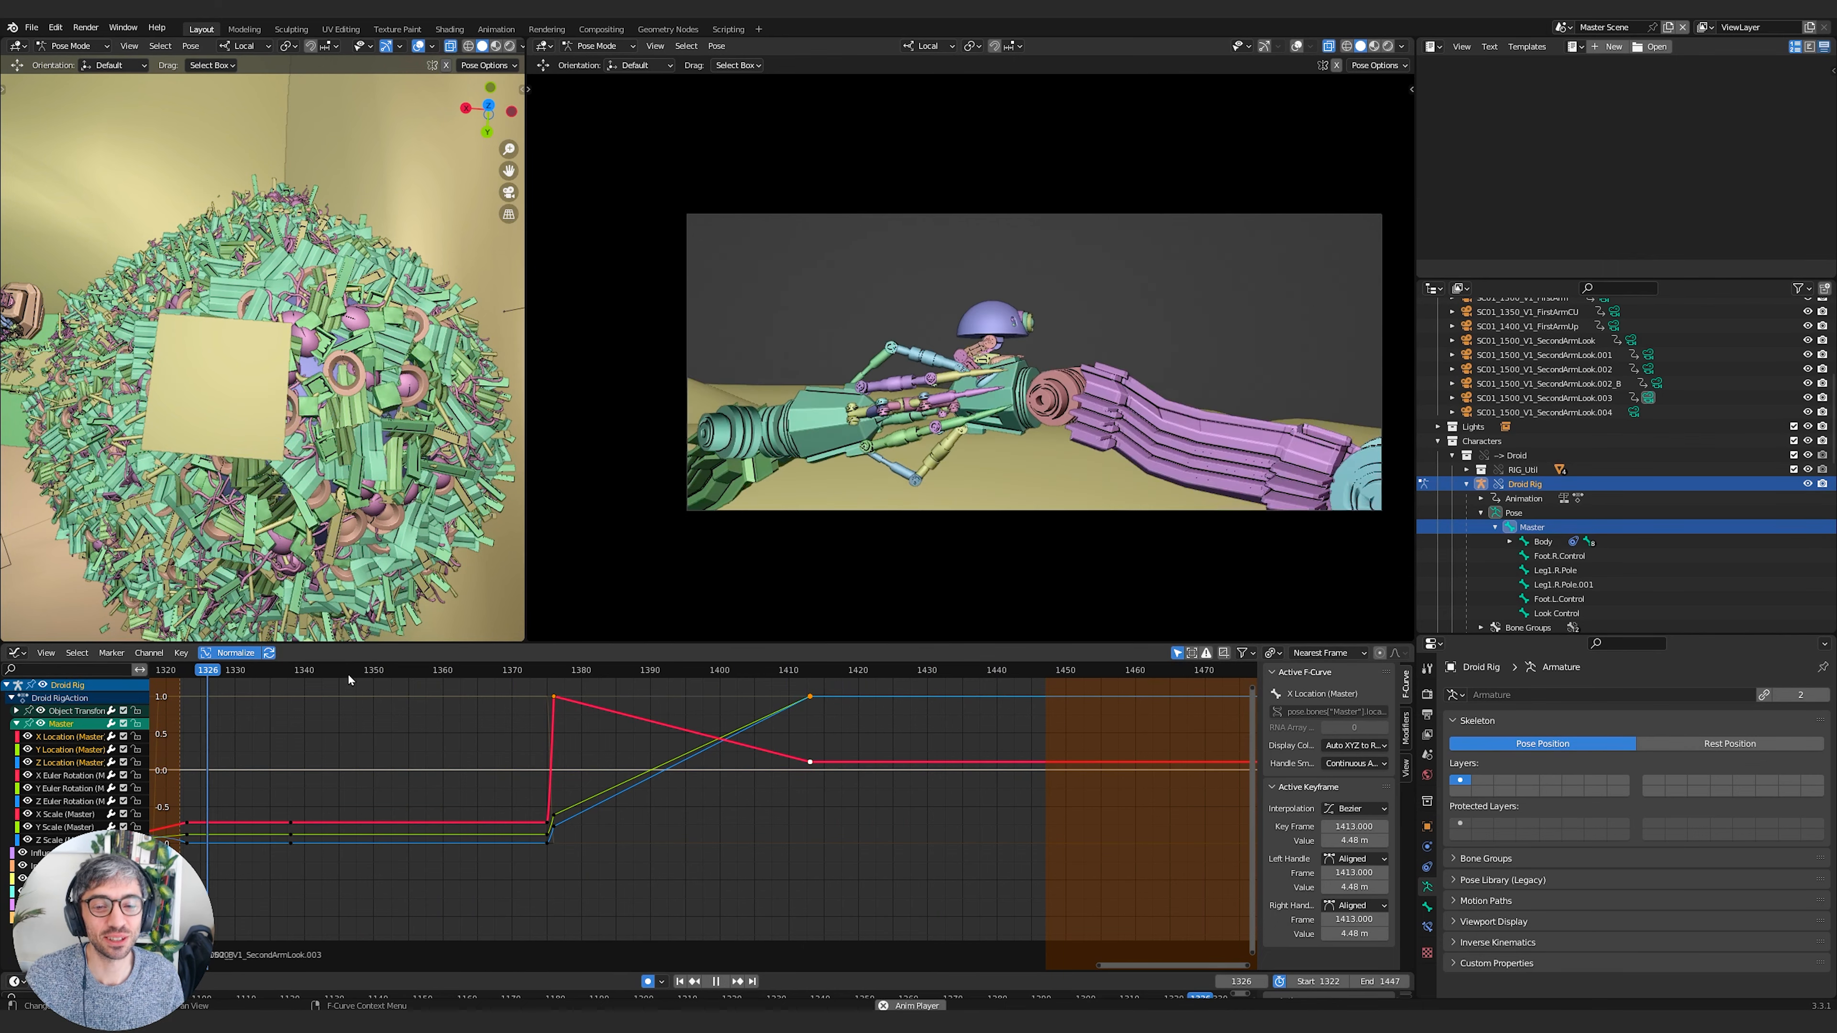
key(space)
key(space)
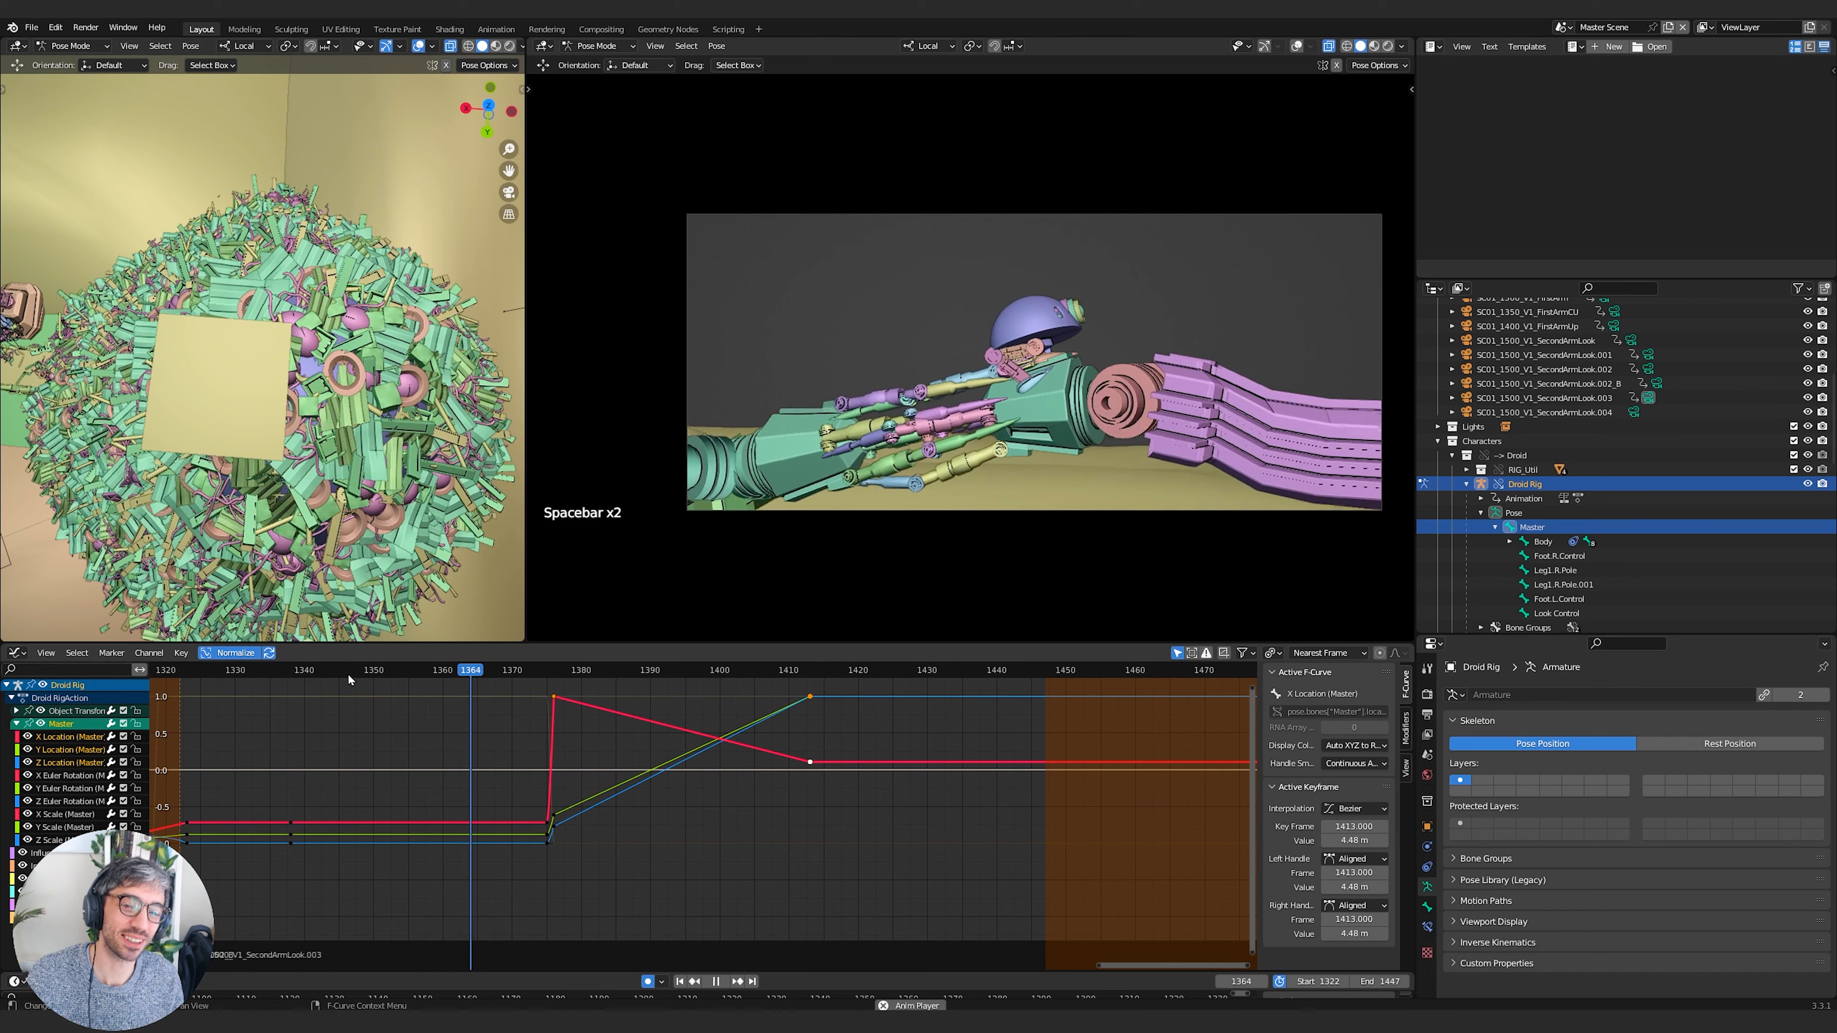
key(space)
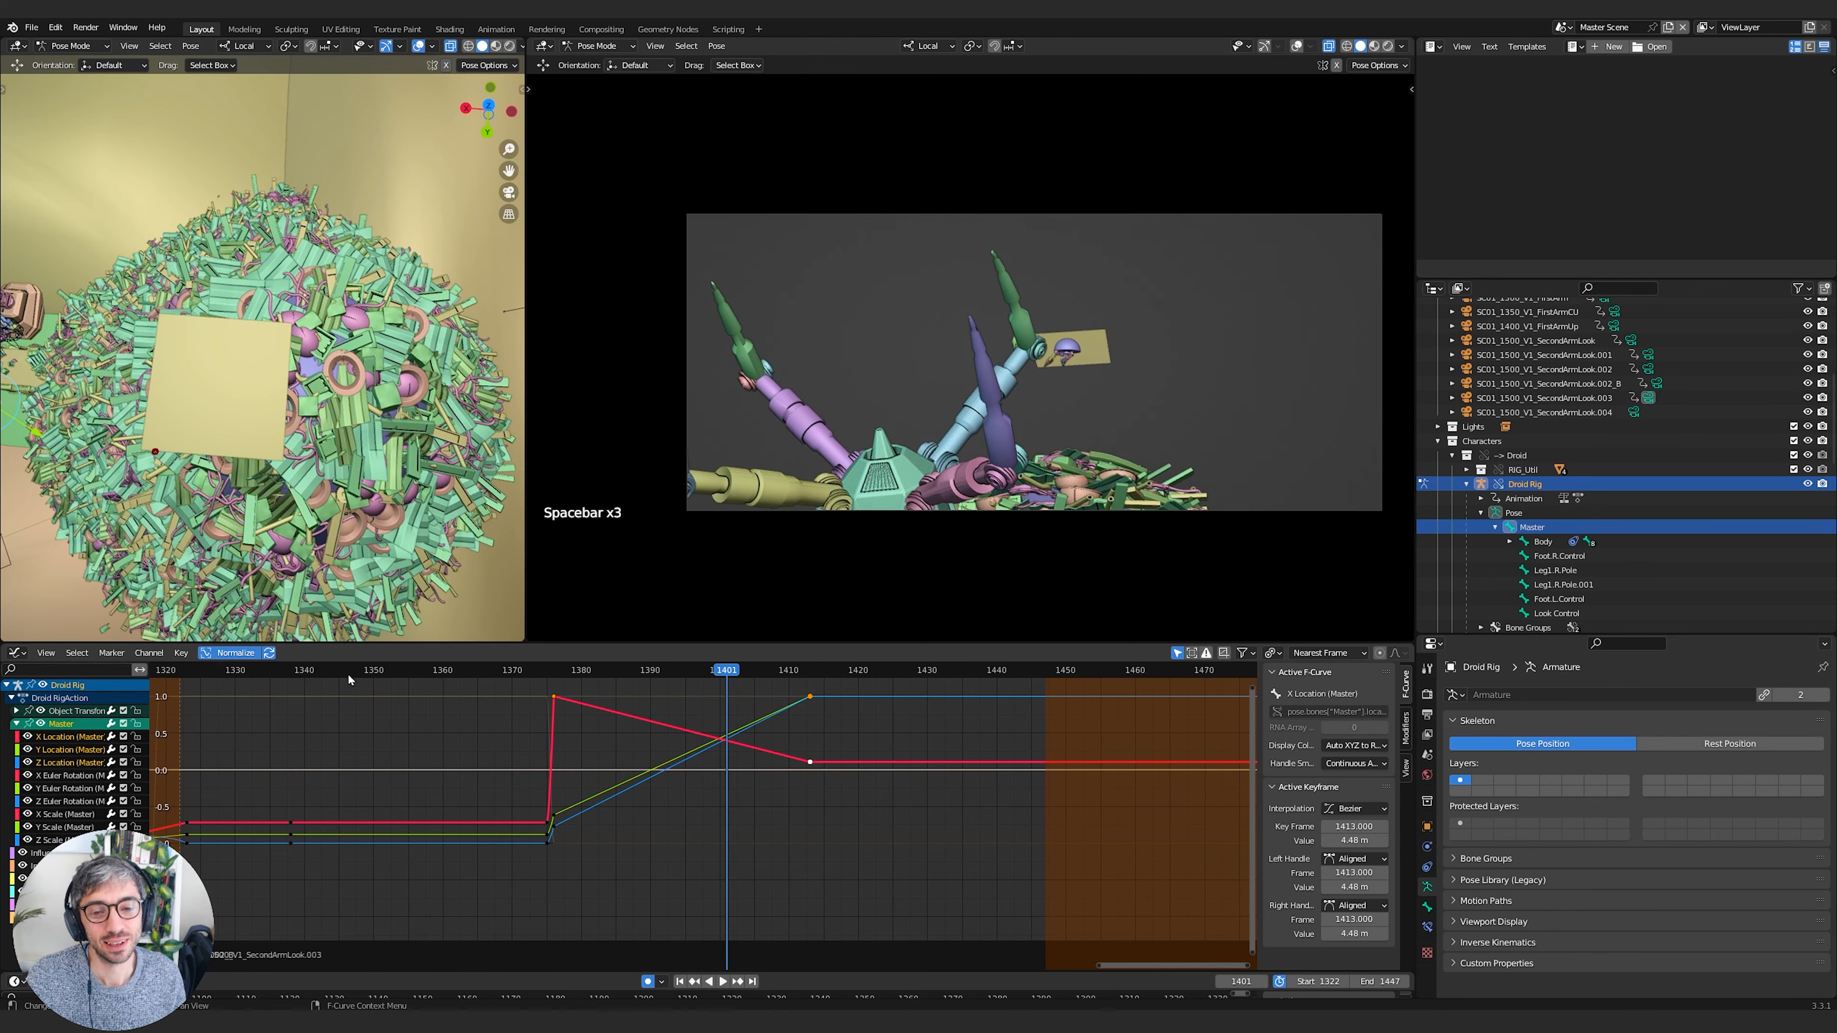
click(350, 669)
key(space)
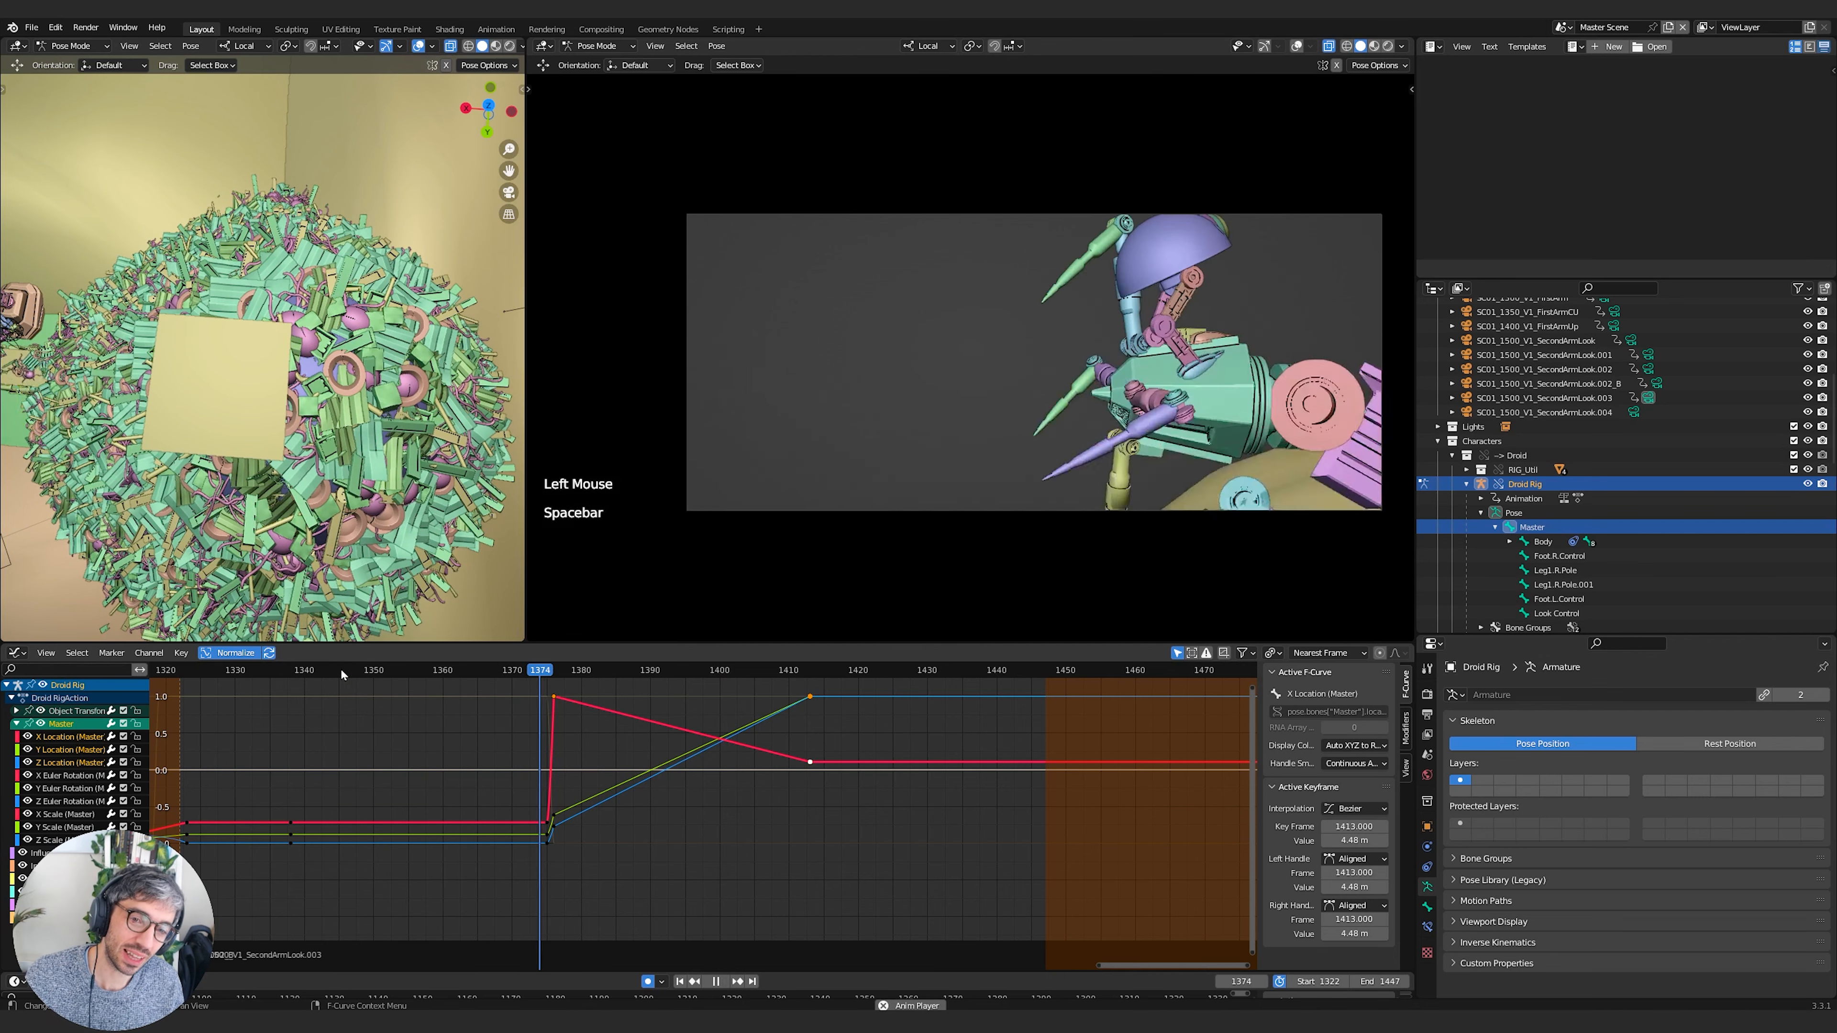
key(space)
key(space)
key(space)
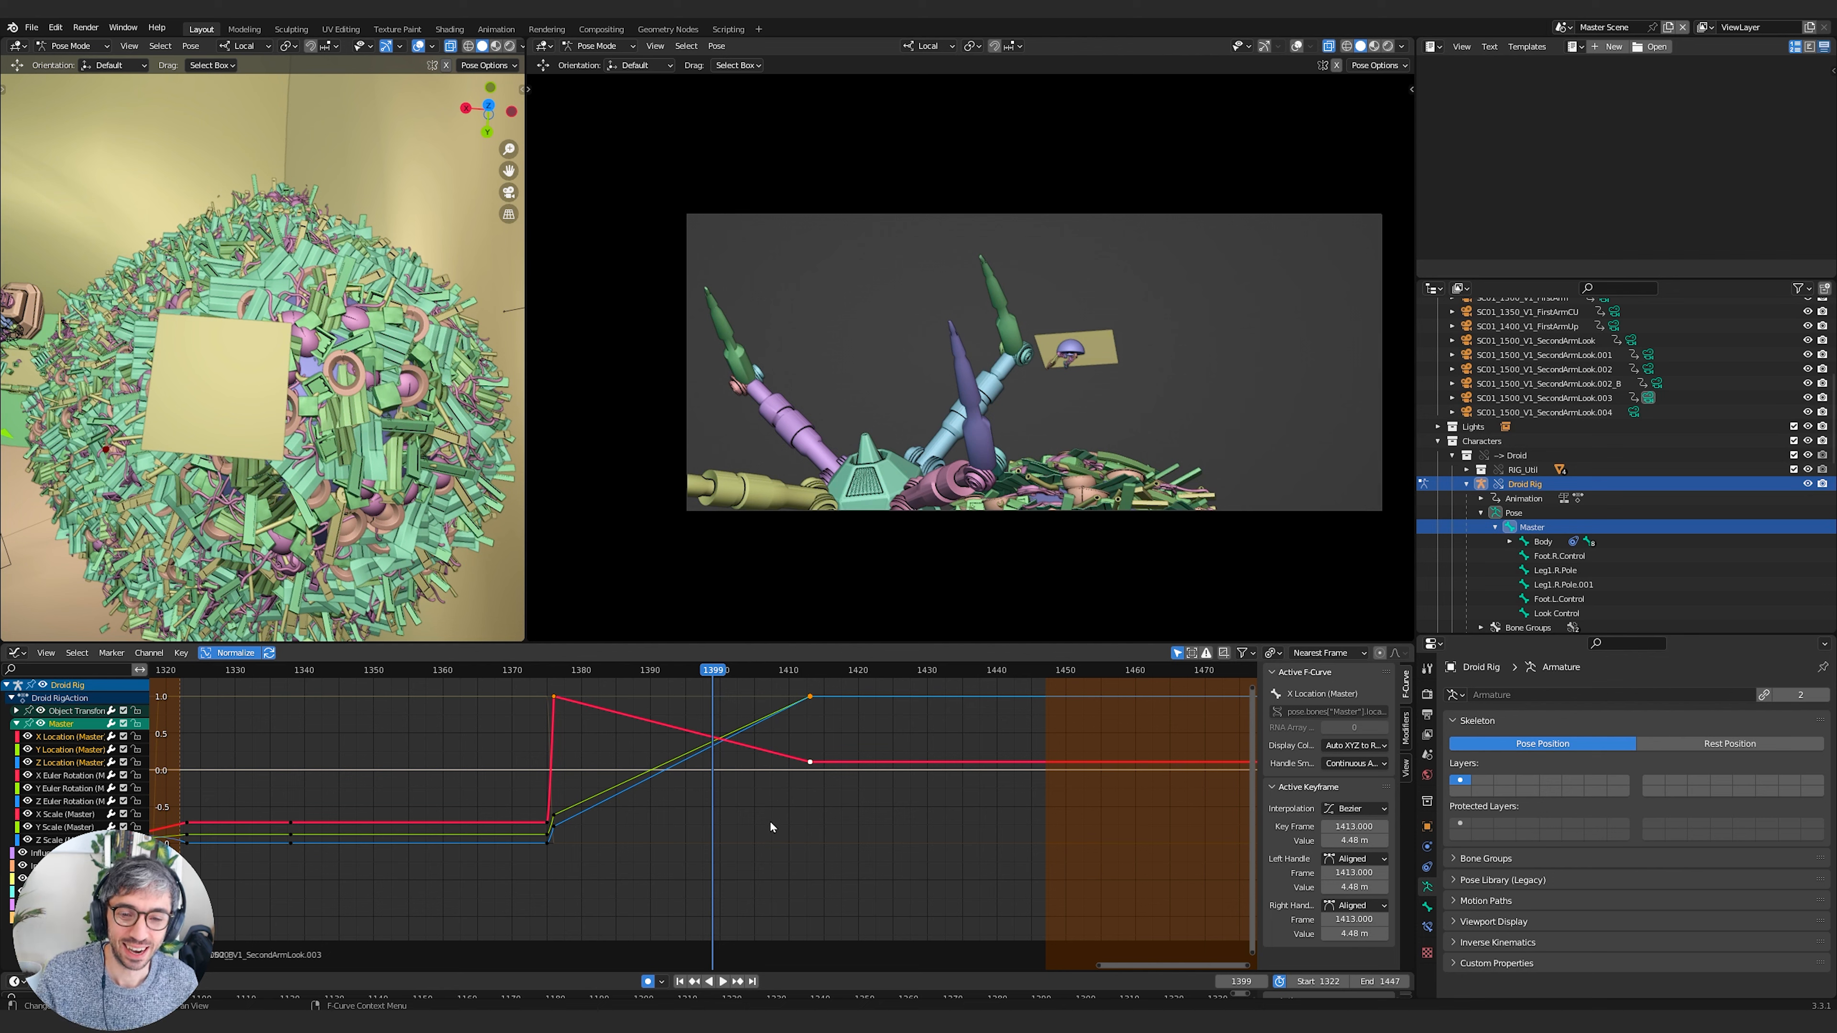
Clear the preview range and set the scene's end frame to the current frame, 1399
scroll(769, 821, down, 2)
key(shift)
shift+middle_drag(788, 838, 849, 857)
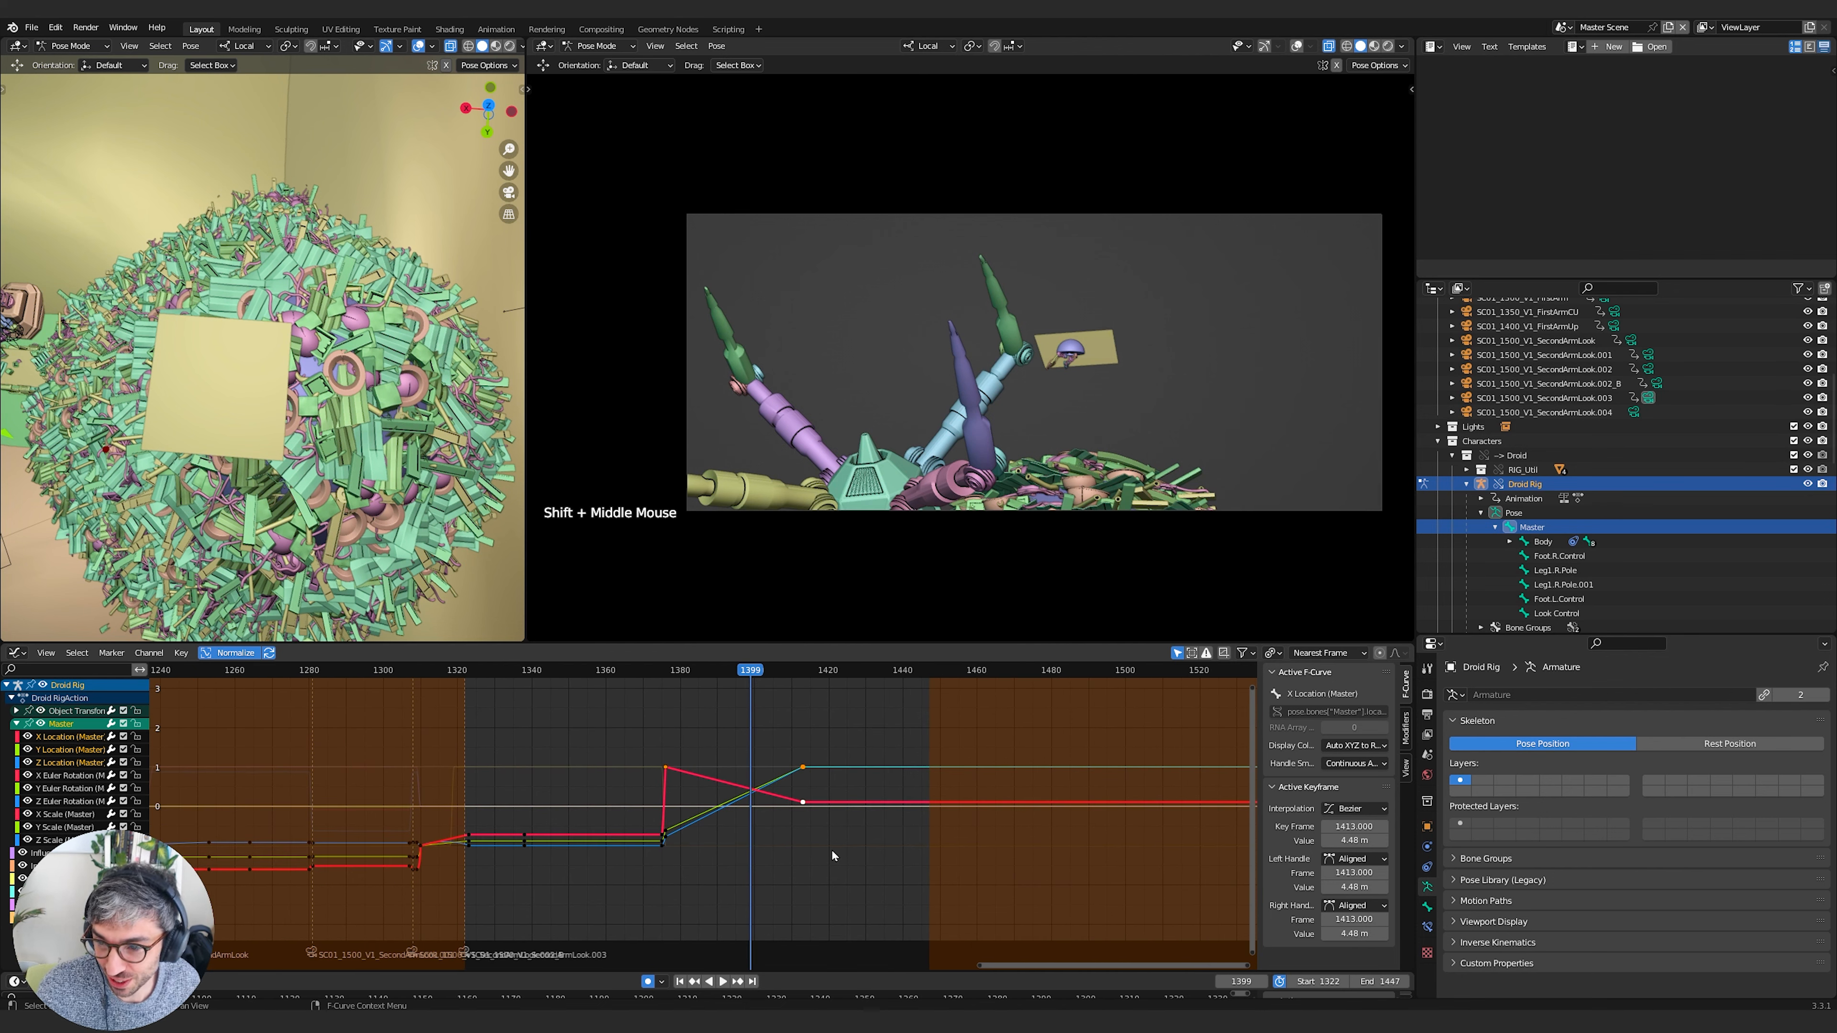
ctrl+middle_drag(831, 848, 945, 804)
key(alt+p)
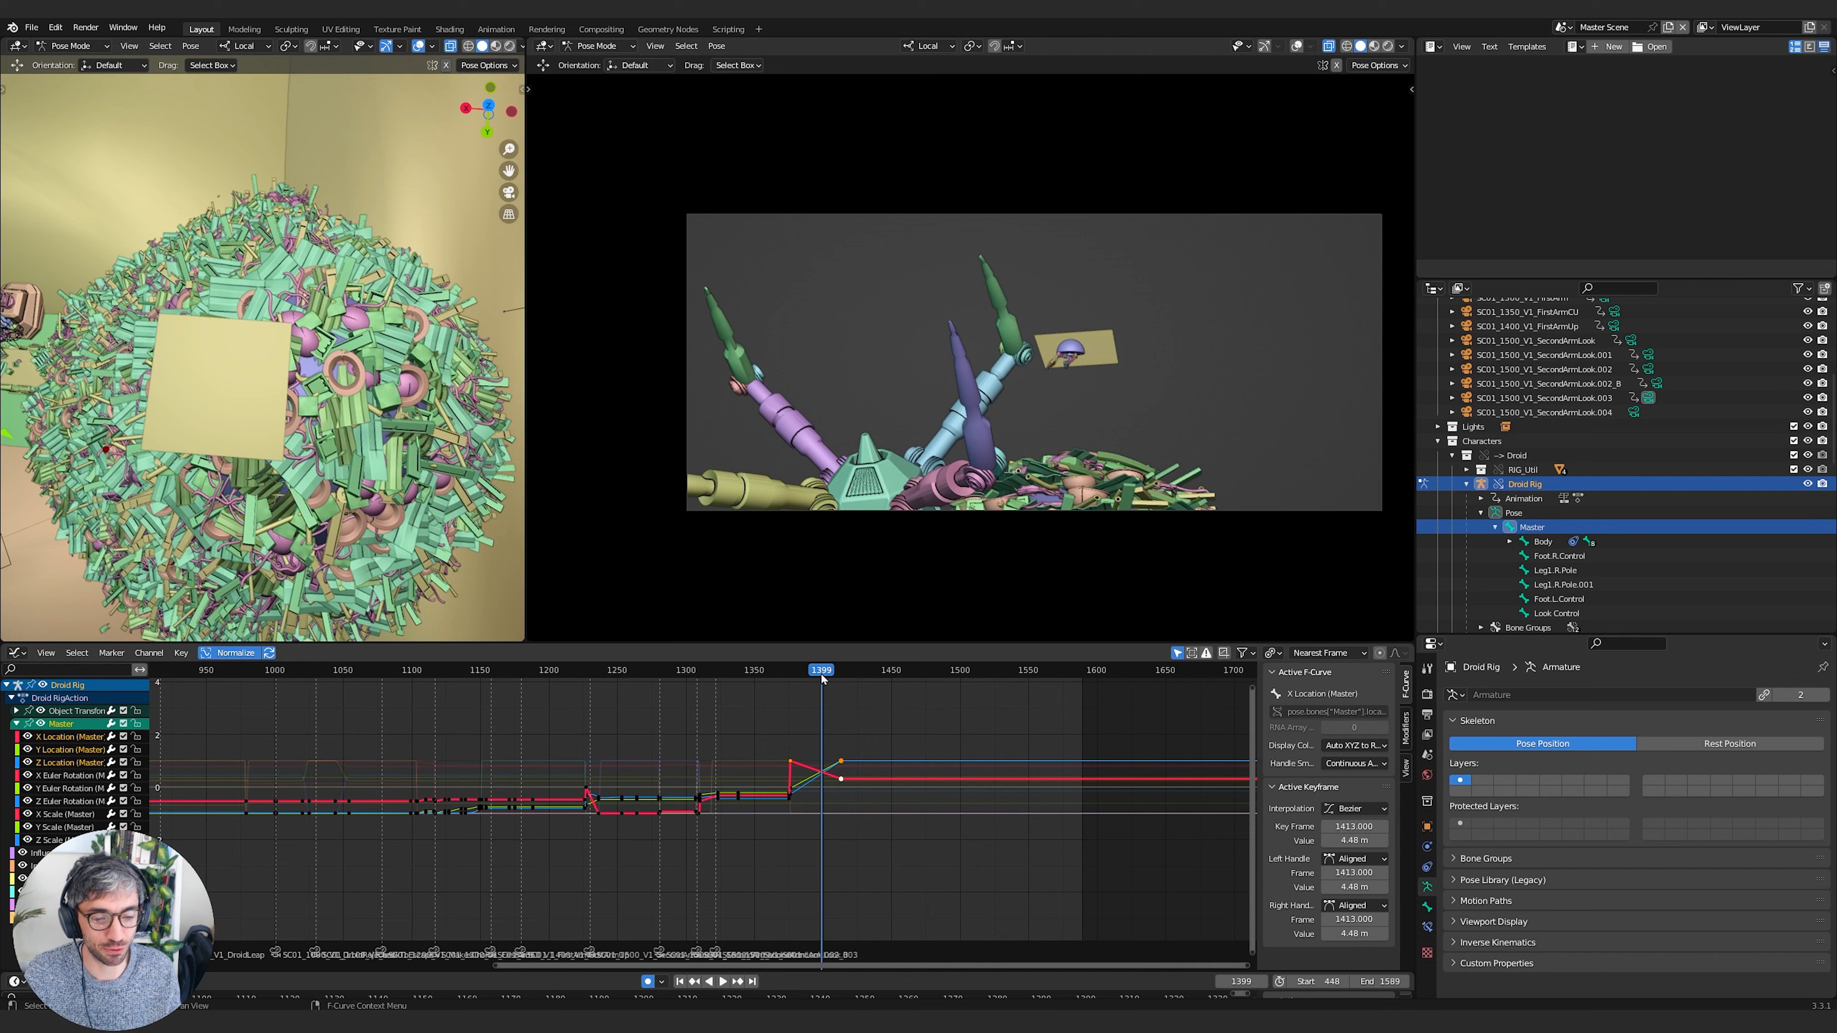
key(ctrl+c)
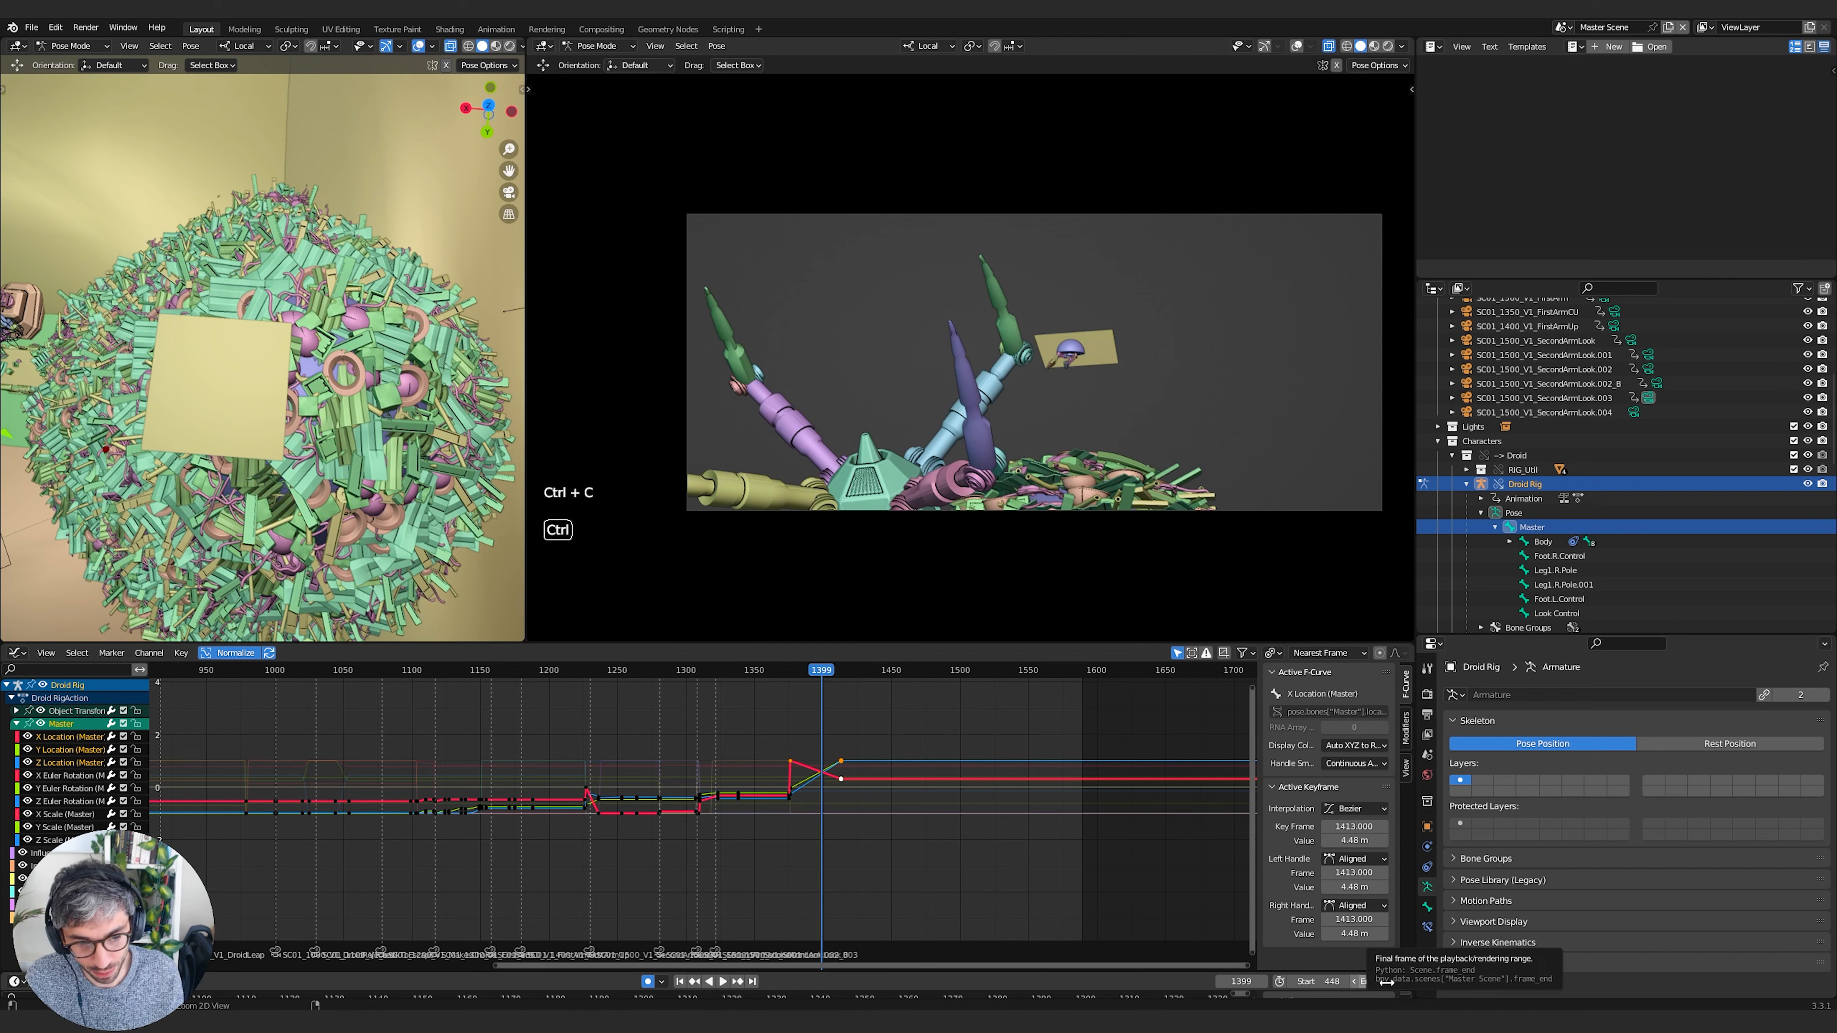
key(ctrl+v)
Play back the full animation from near its start to review the earlier shots
middle_drag(774, 803, 1070, 785)
key(space)
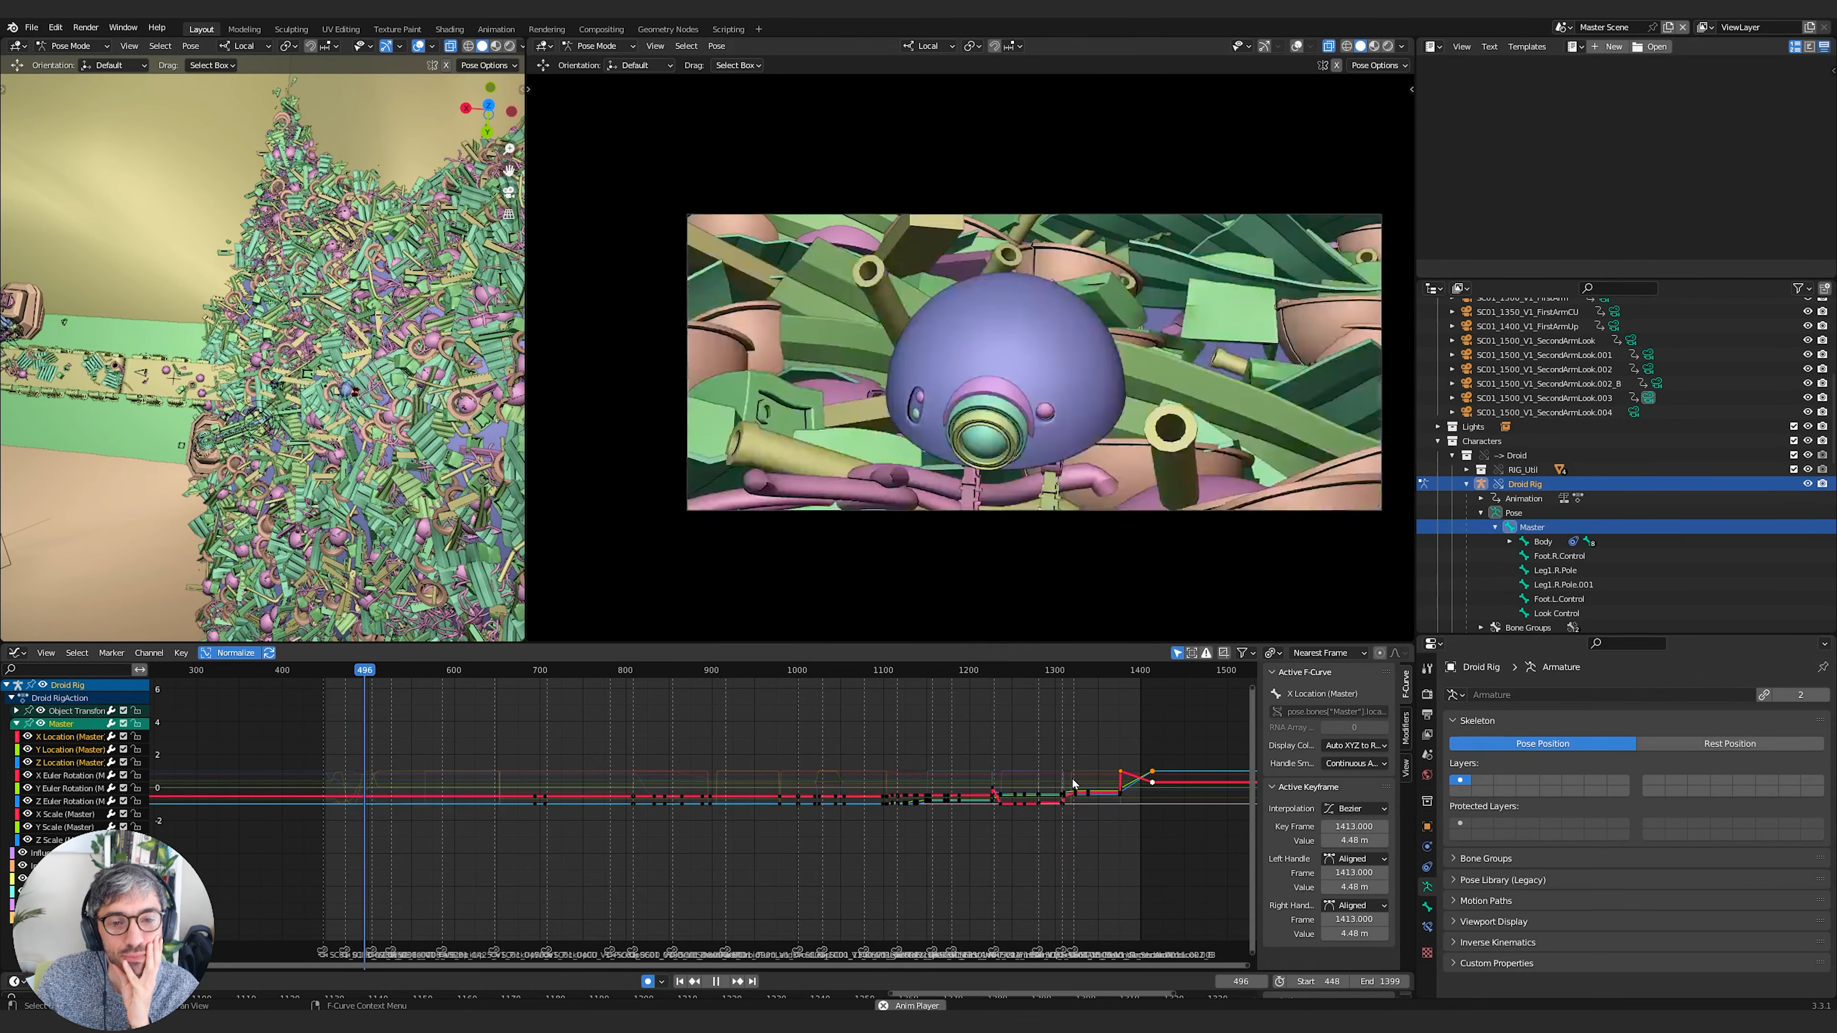
key(space)
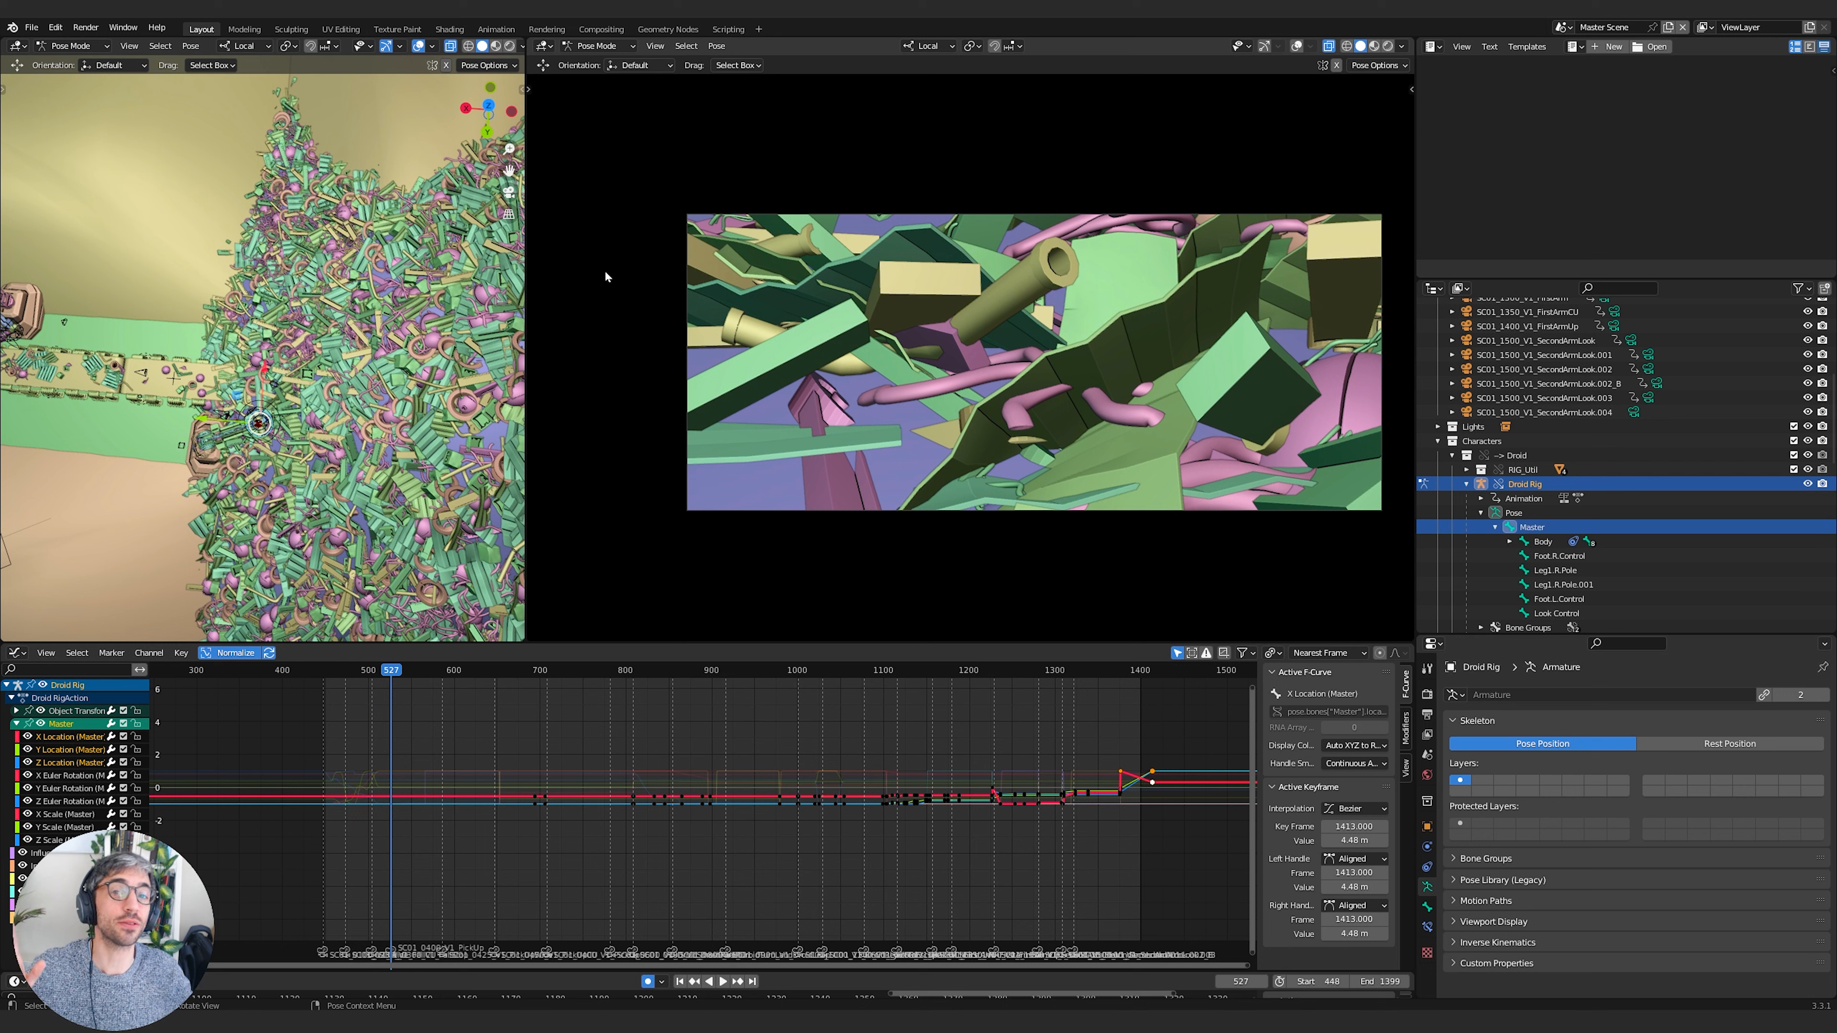